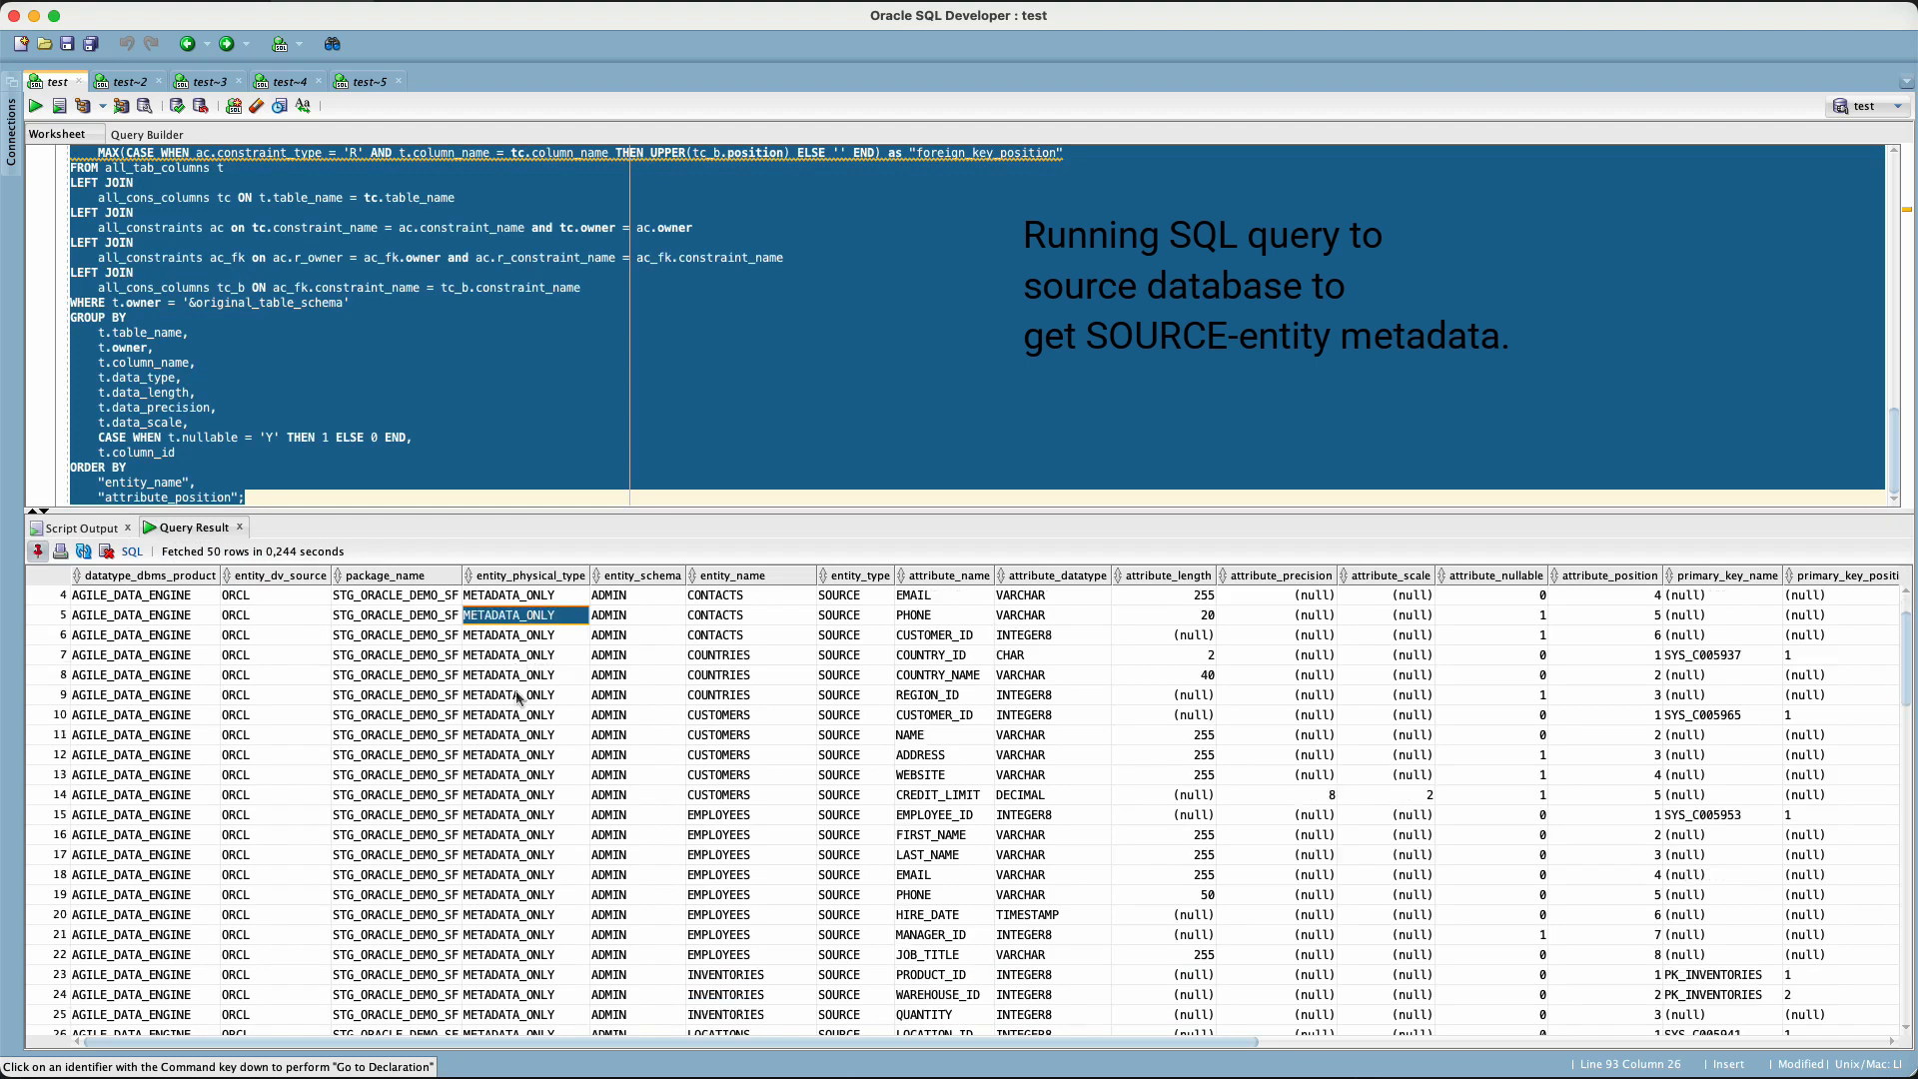
Start exporting the SOURCE-entity metadata query results in csv format with the left enclosure set to none.
click(559, 796)
click(929, 419)
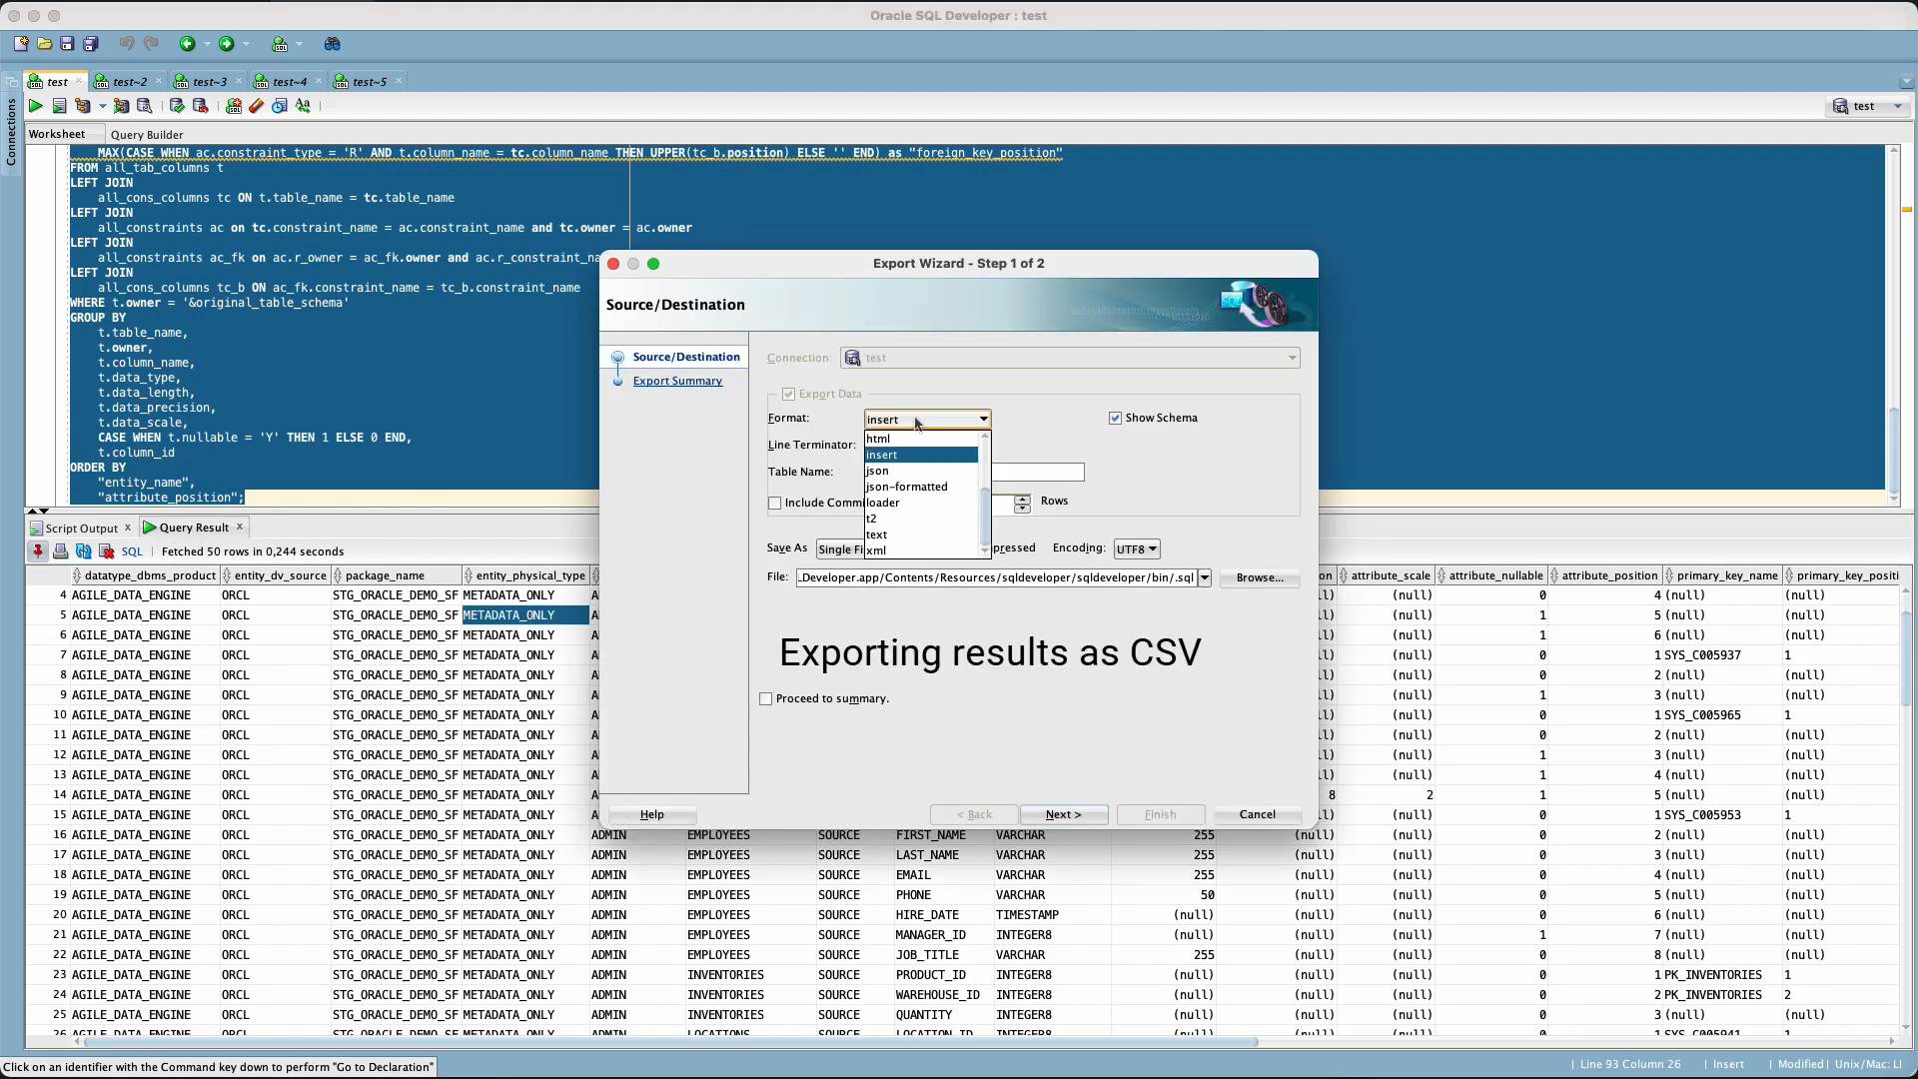
click(904, 439)
click(916, 471)
click(900, 572)
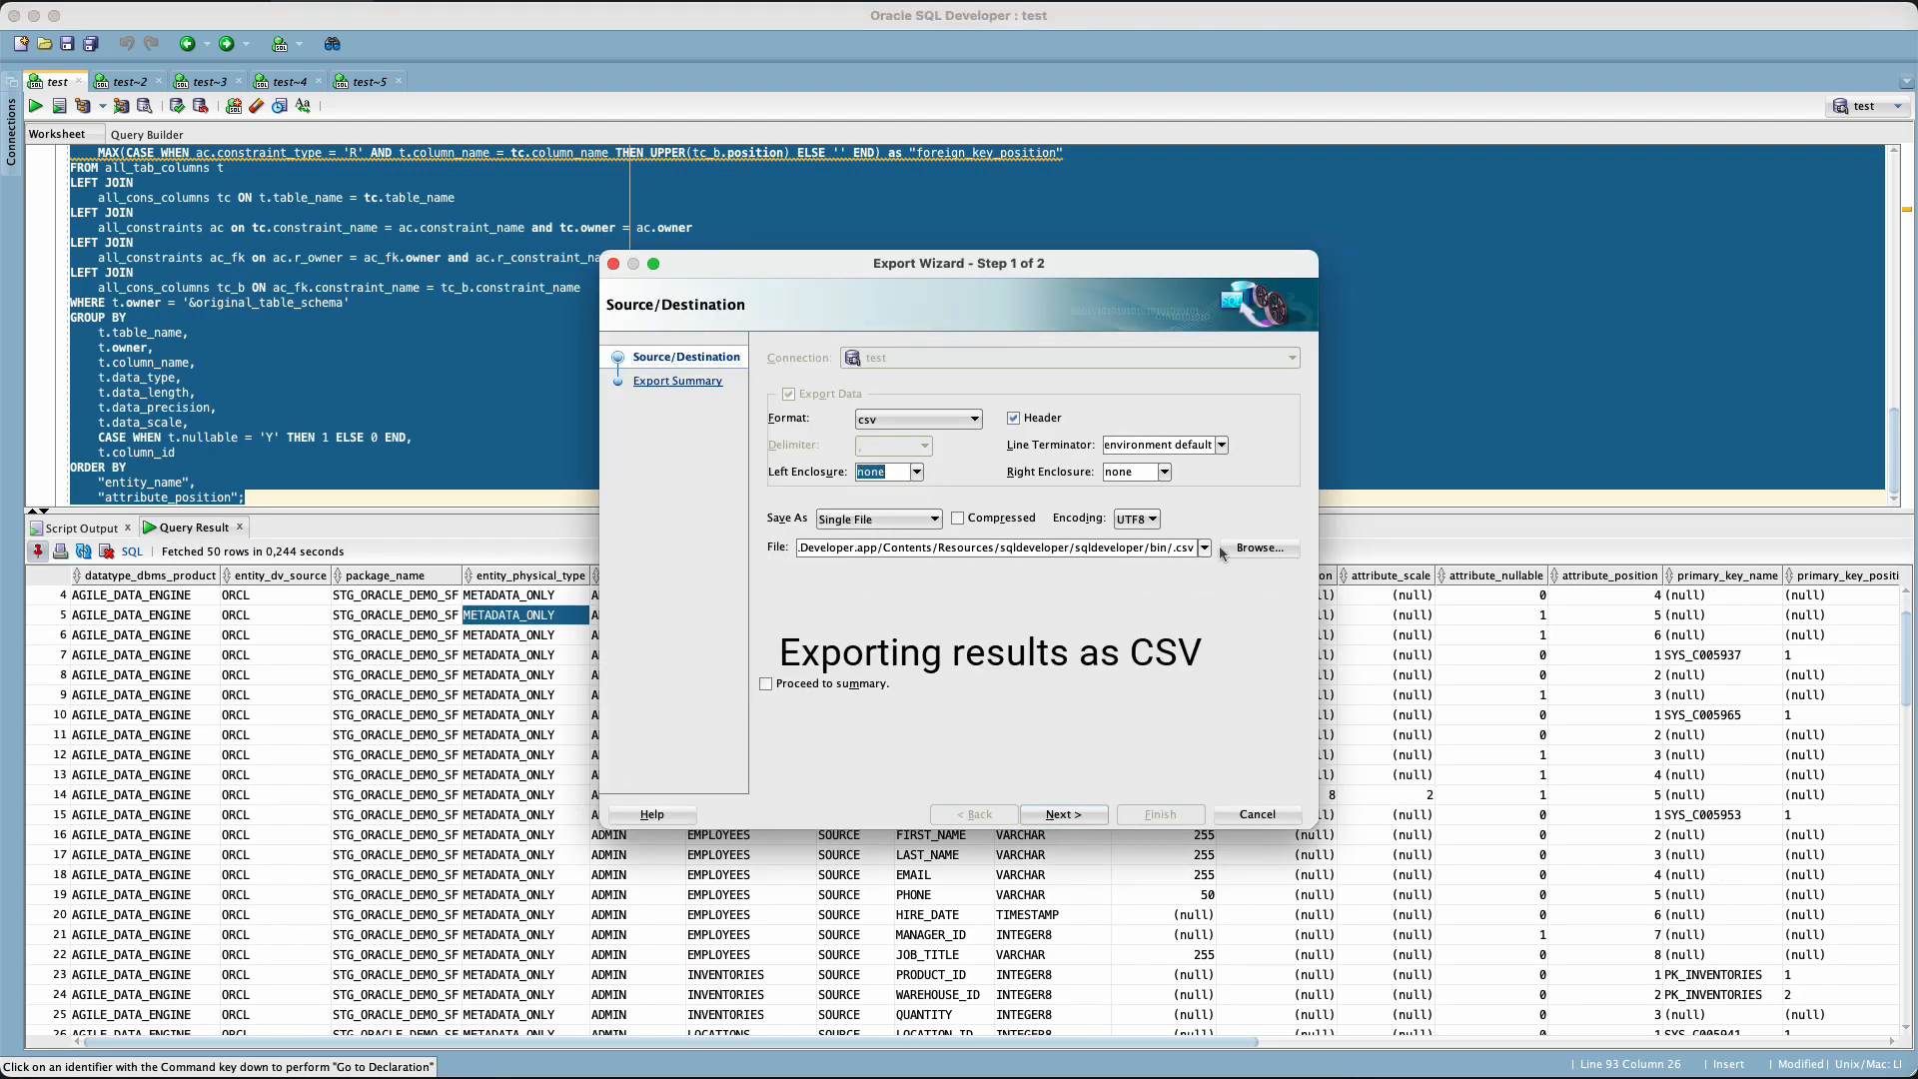
Save the SOURCE metadata export as source_import.csv in the Oracle demo folder and finish the export.
click(1258, 547)
click(715, 470)
text(source_import.csv)
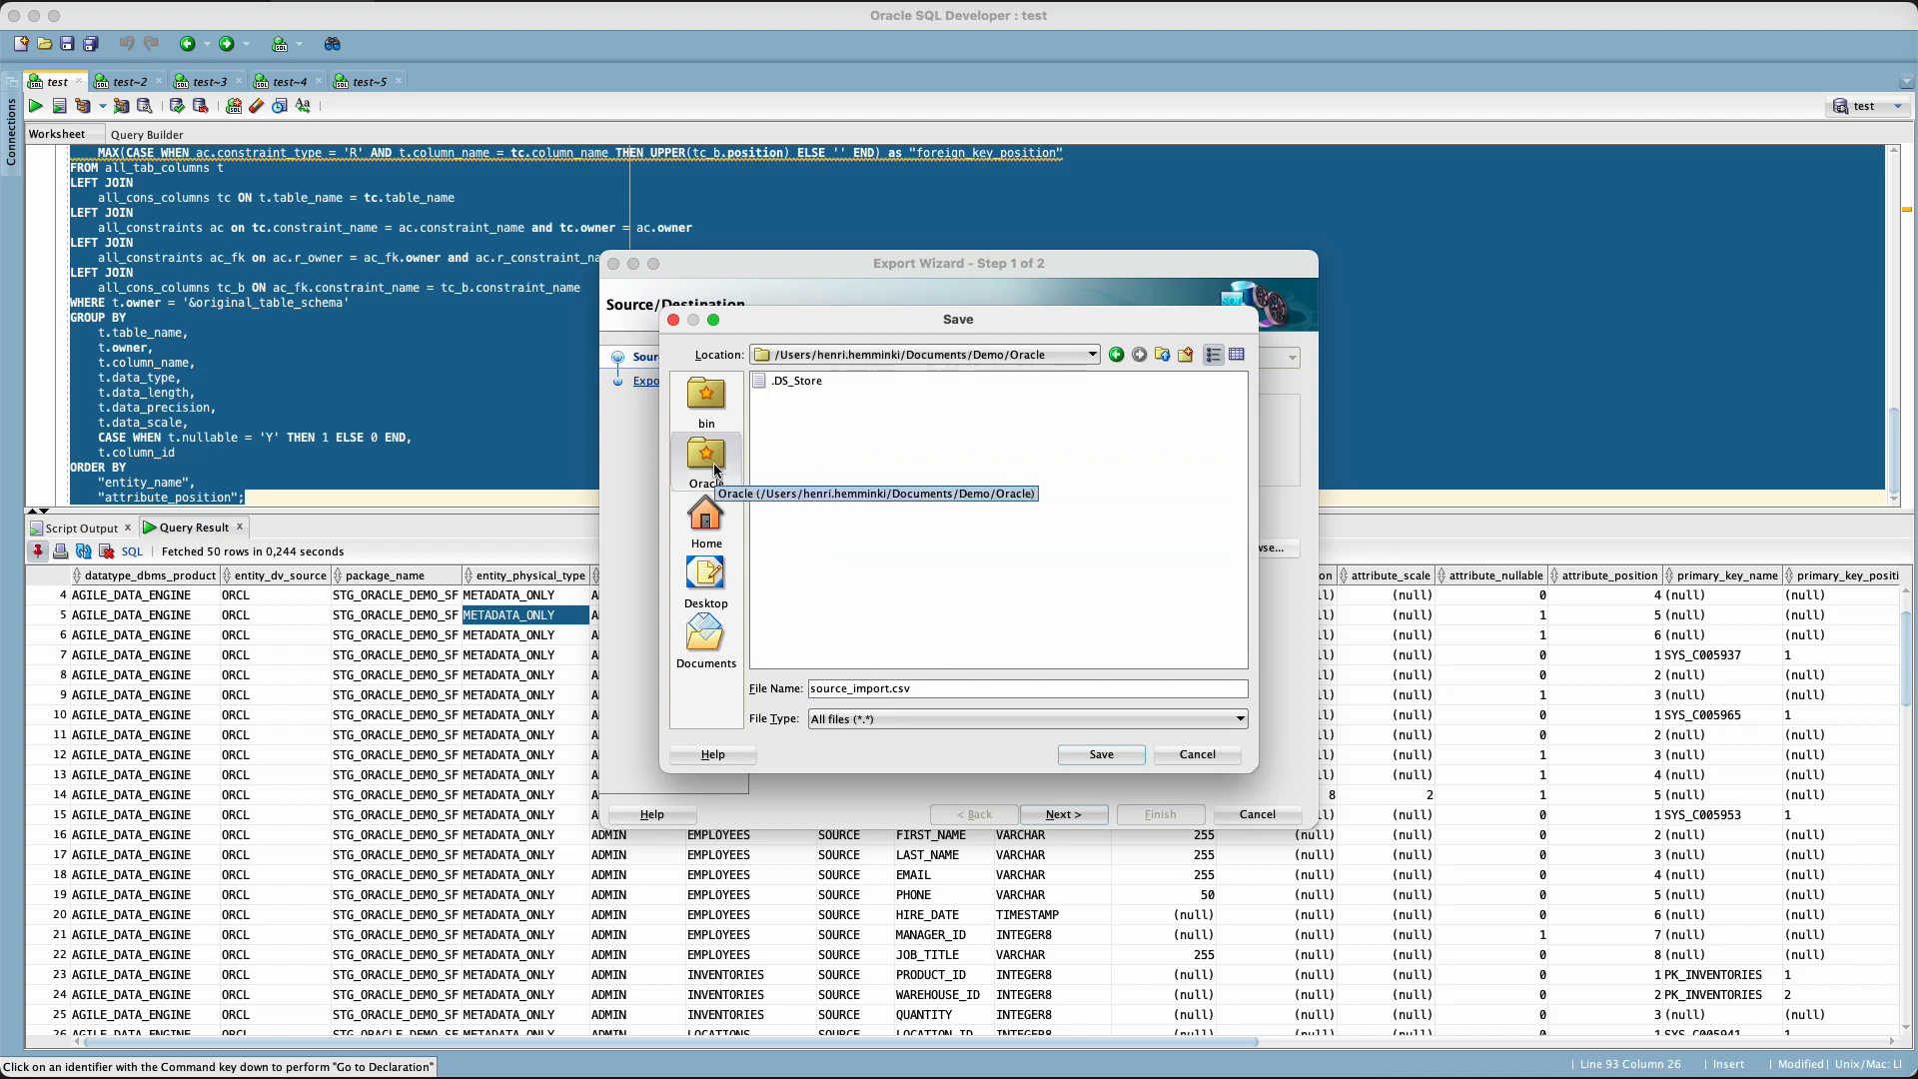
click(1089, 751)
click(1067, 815)
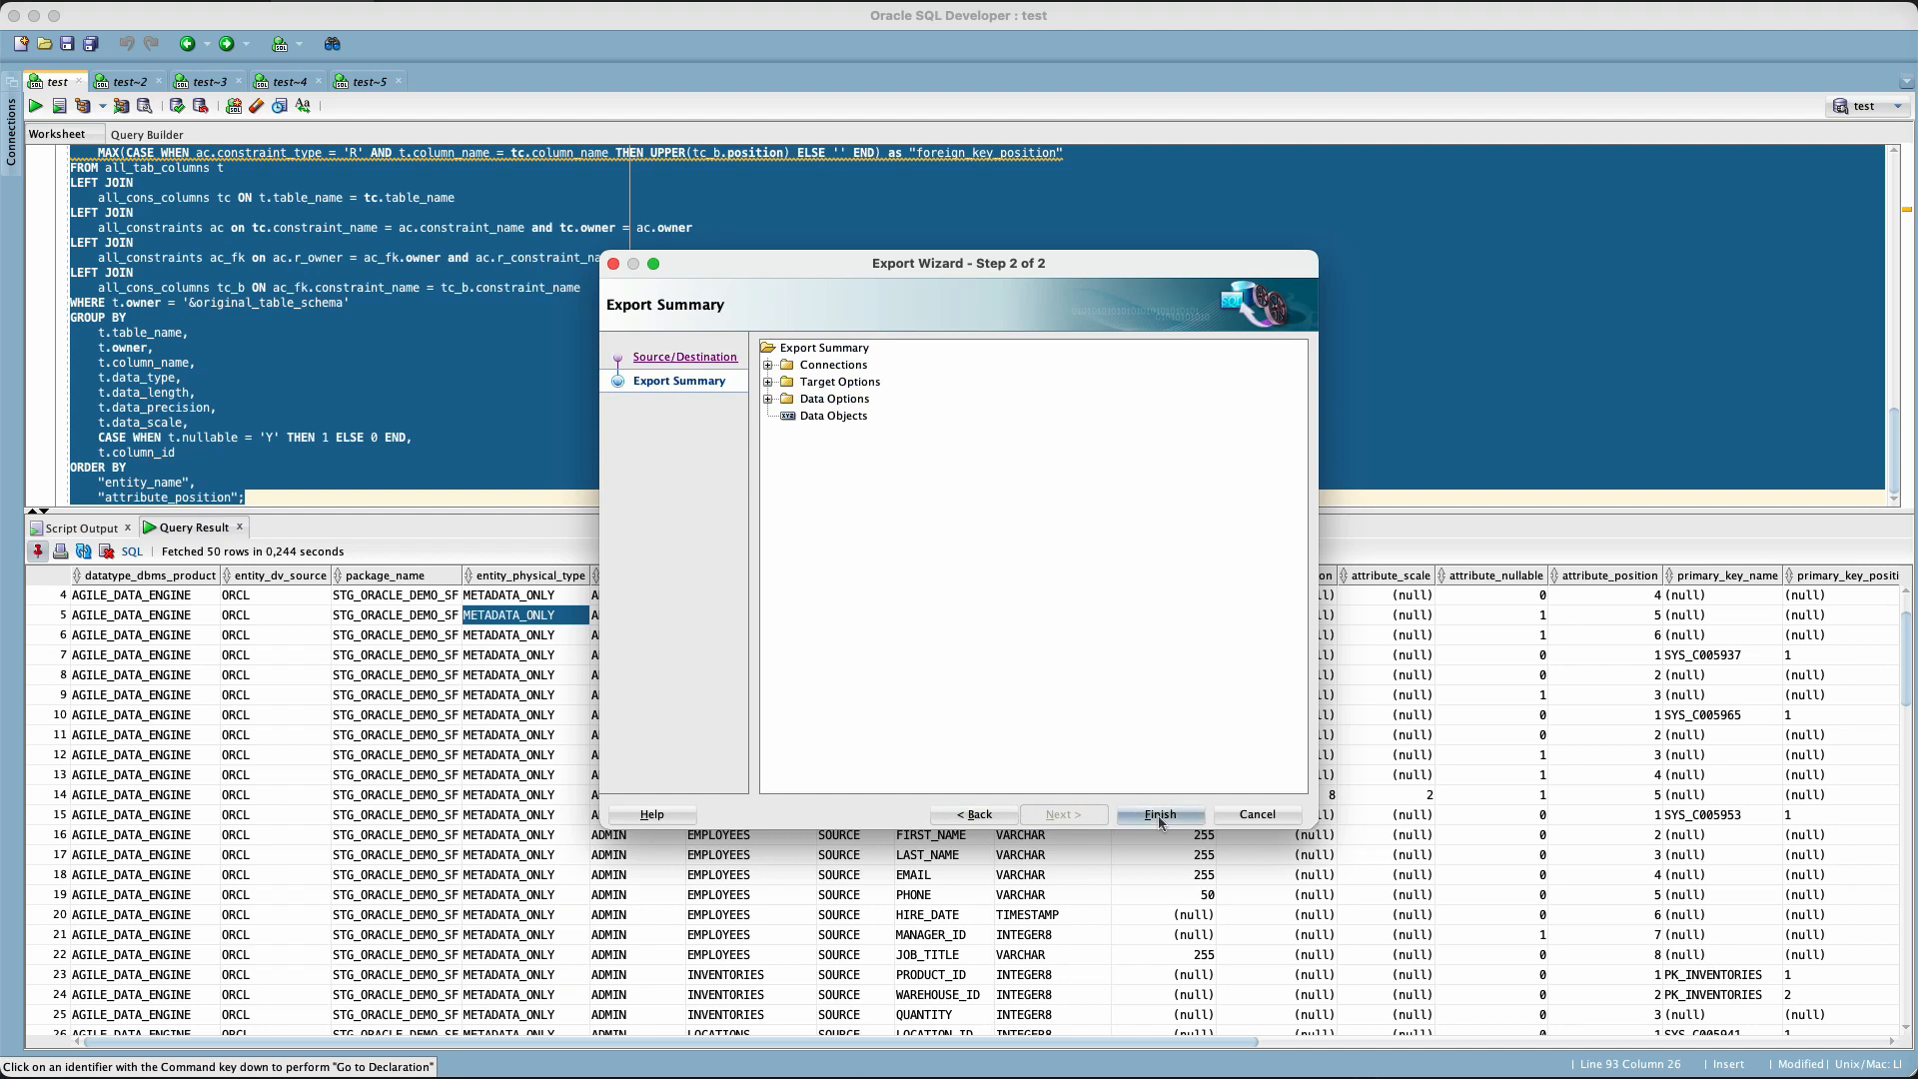
click(1160, 819)
Run the entire STAGE-entity metadata query in the test~2 worksheet.
click(130, 83)
click(140, 164)
key(super+a)
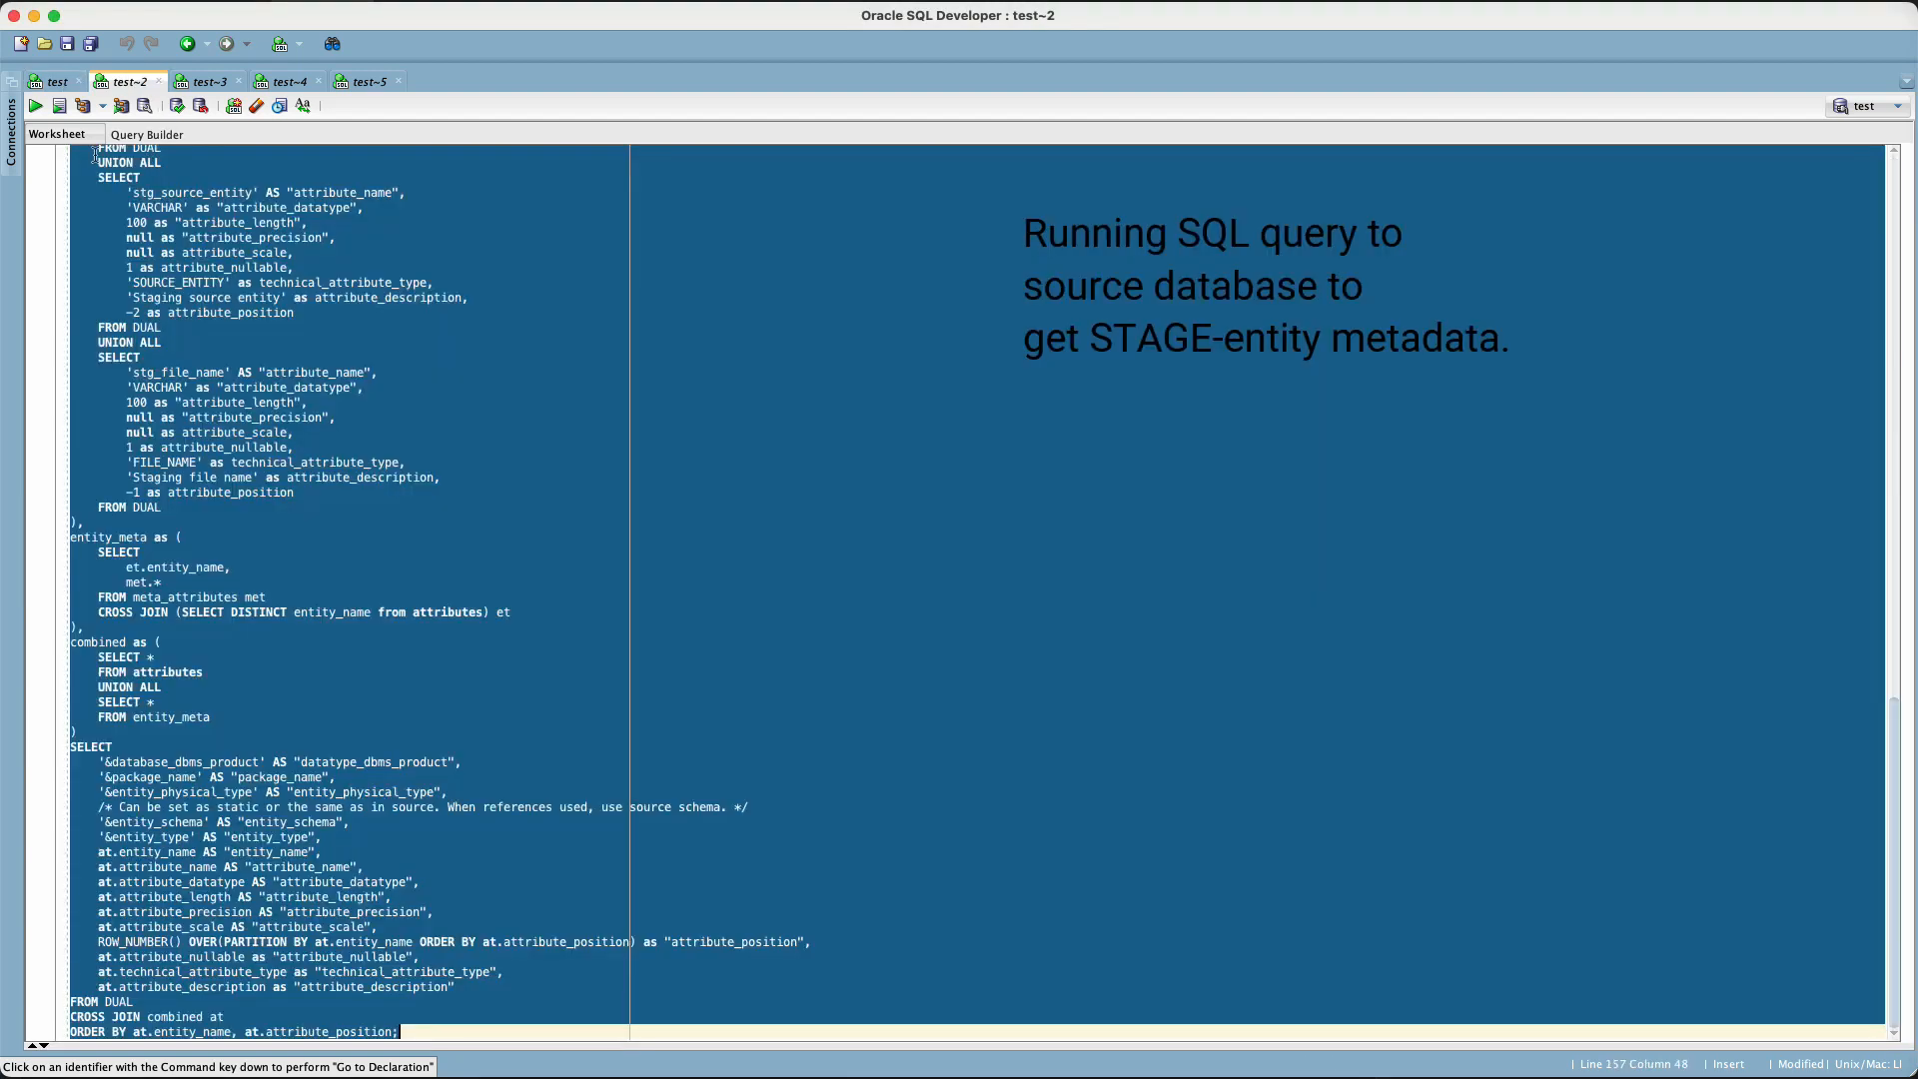
click(35, 106)
Start exporting the STAGE-entity query results in csv format with the left enclosure set to none.
drag(515, 614, 611, 694)
click(609, 710)
right_click(609, 711)
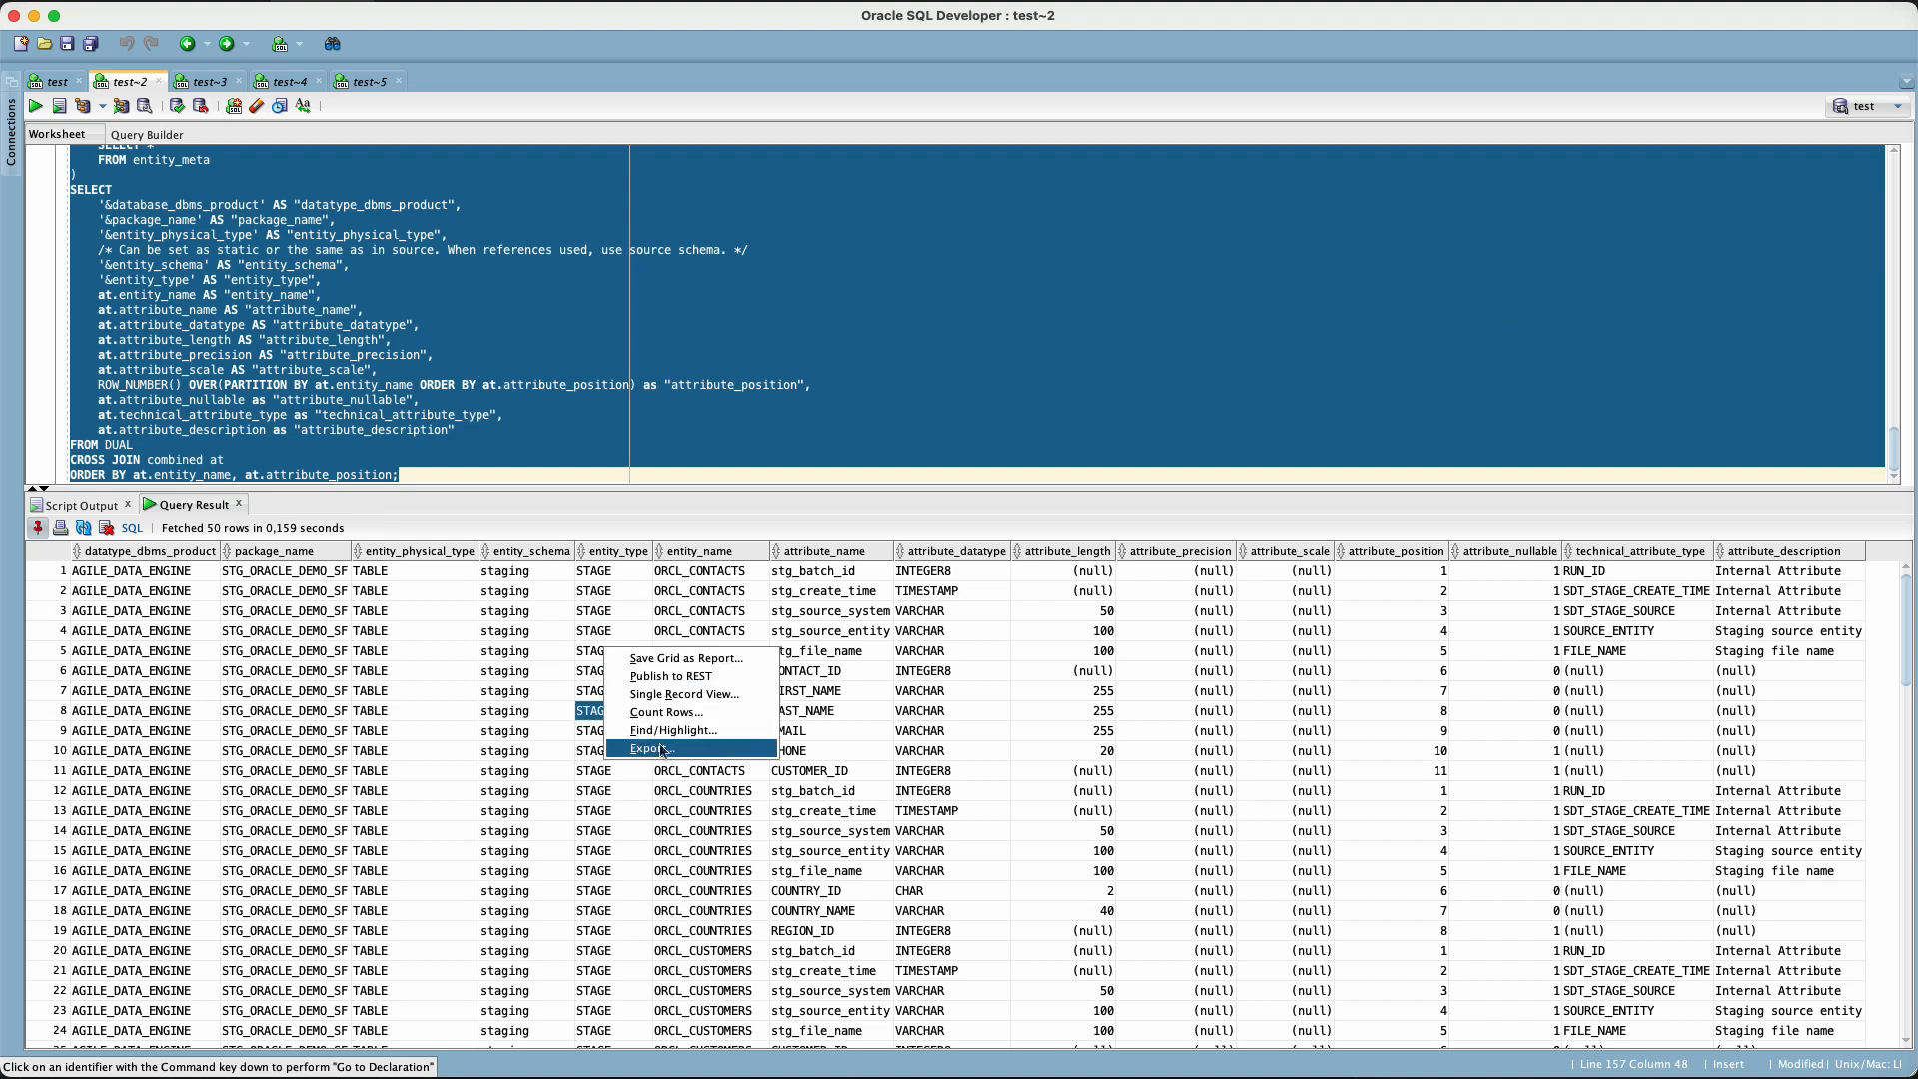
click(663, 749)
click(917, 419)
click(903, 440)
click(917, 472)
click(889, 556)
Save the STAGE metadata export as stage_import.csv in the Oracle demo folder and finish the export.
click(1258, 548)
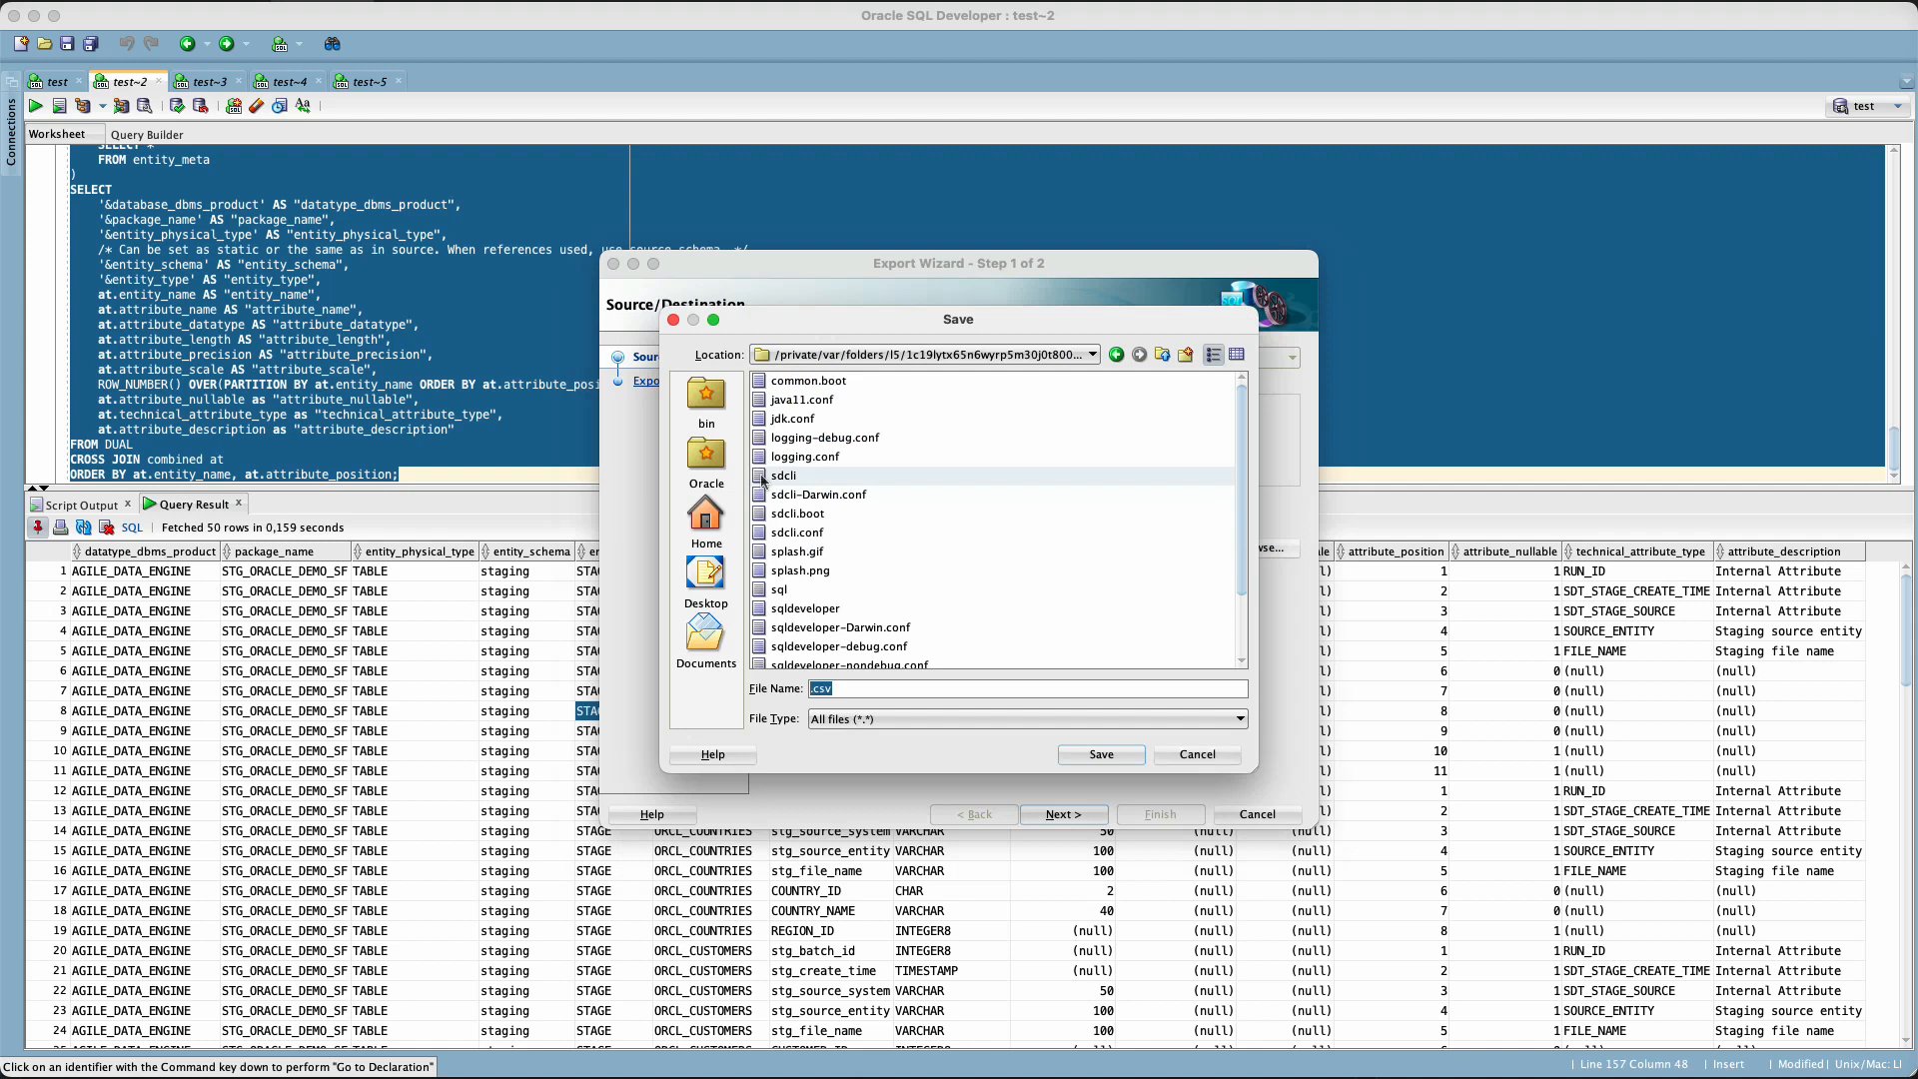
click(706, 457)
text(stage_import.csv)
click(1097, 754)
click(1084, 814)
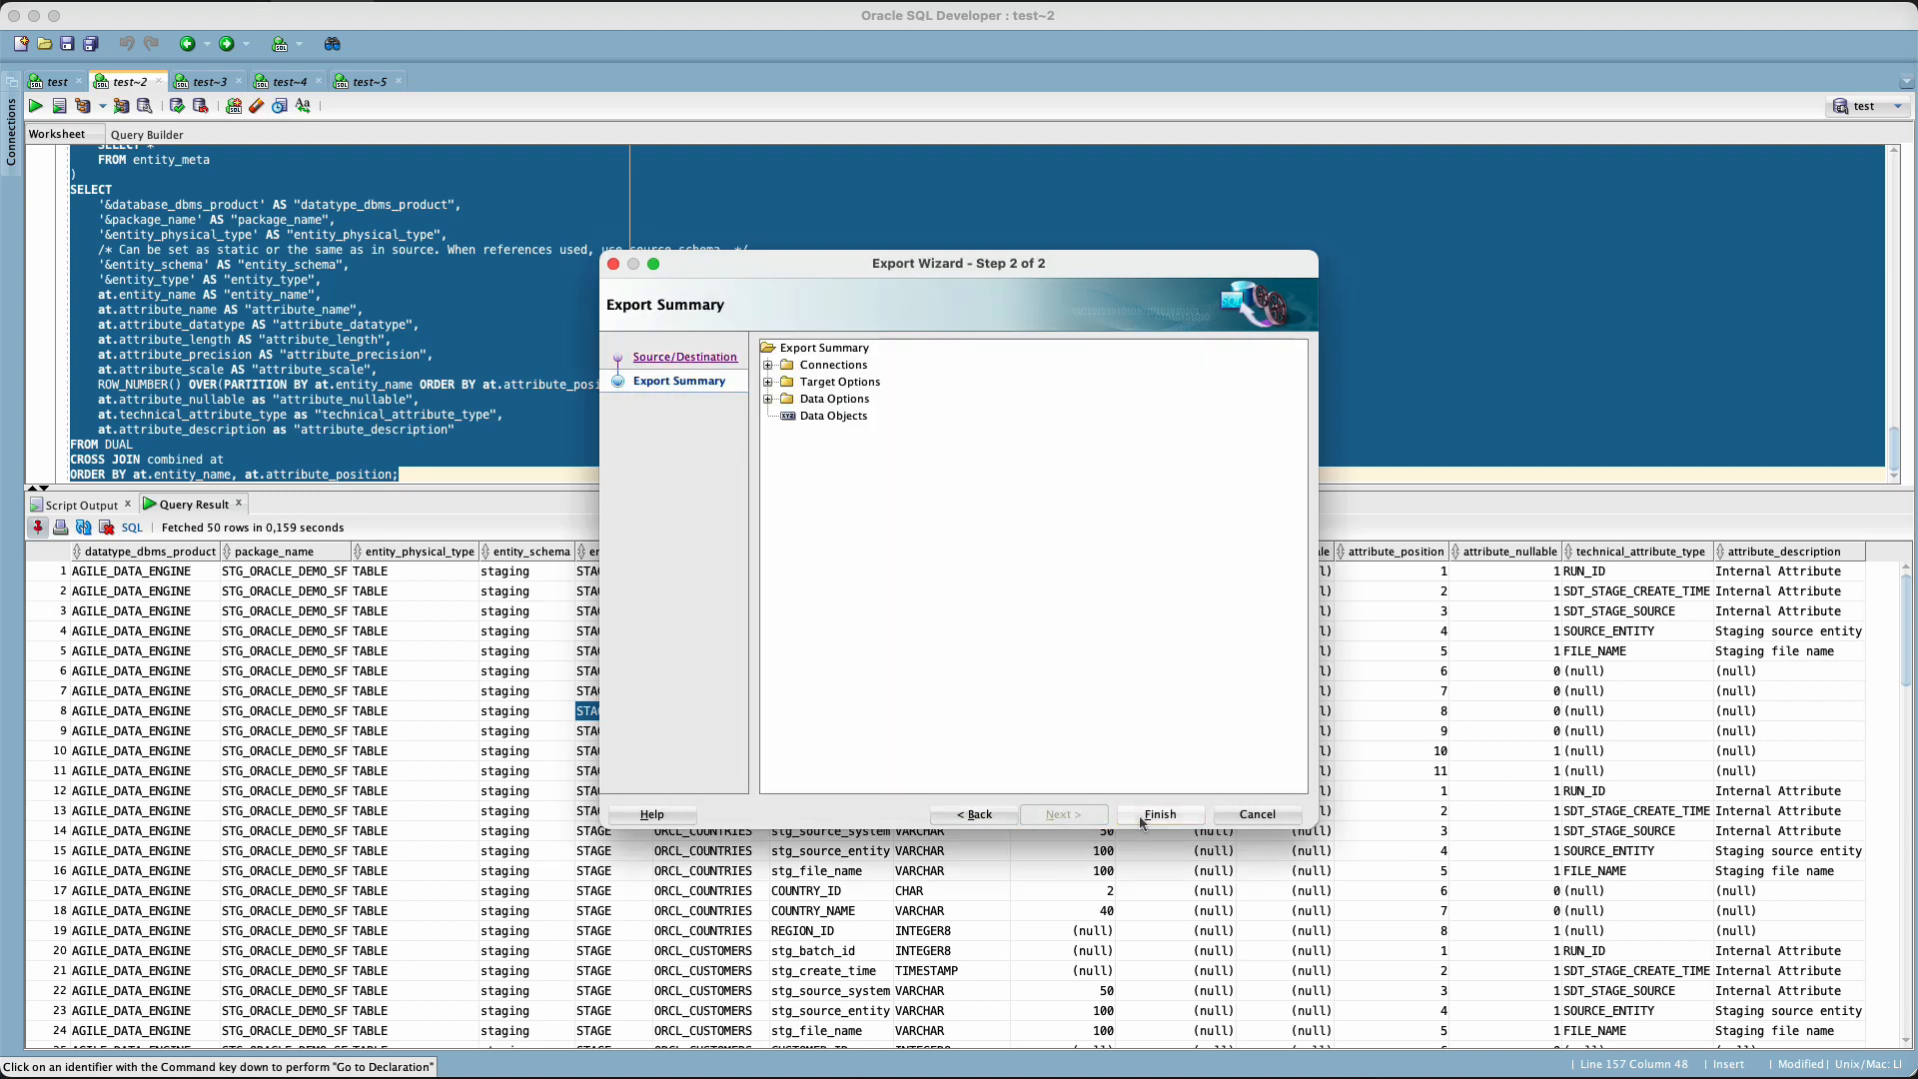
click(1158, 814)
Run the entire entity mapping metadata query in the test~3 worksheet and review the returned target entity and mapping columns.
click(205, 81)
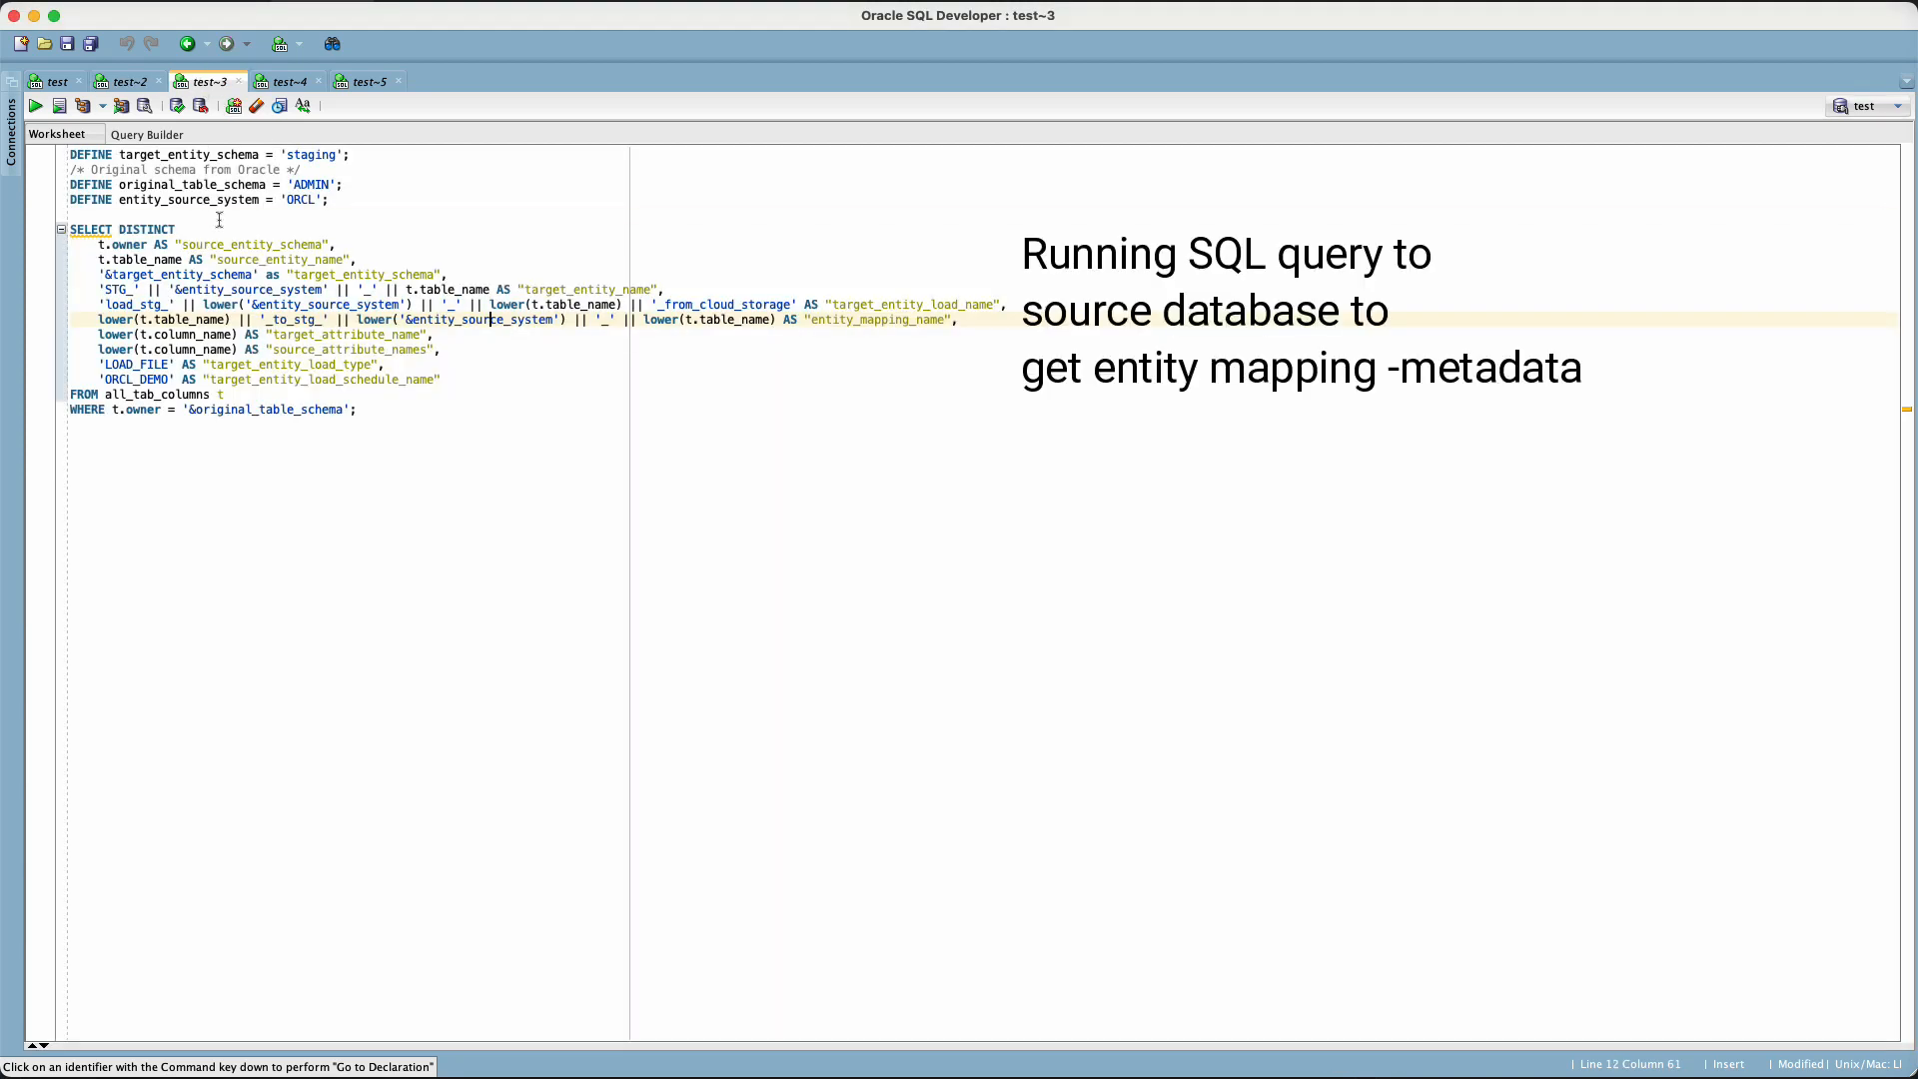
key(super+a)
key(super+Return)
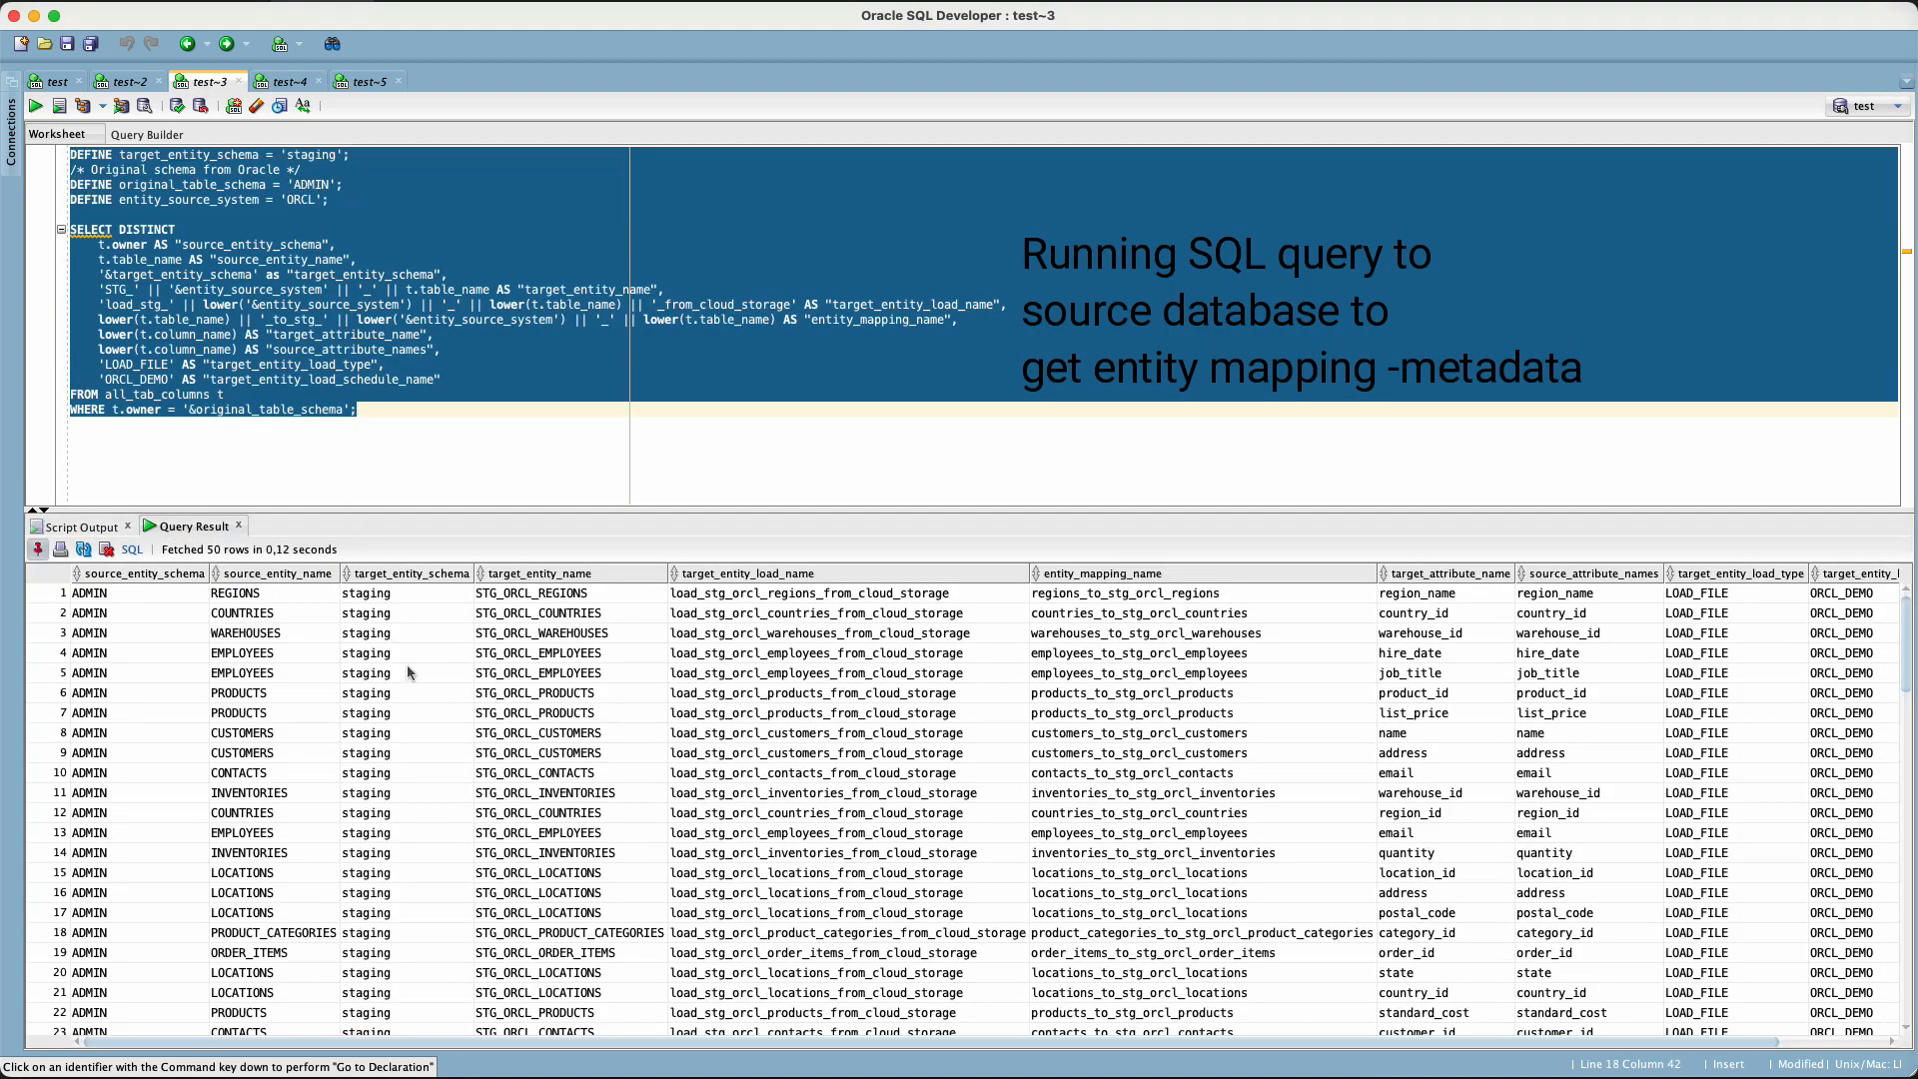
click(484, 675)
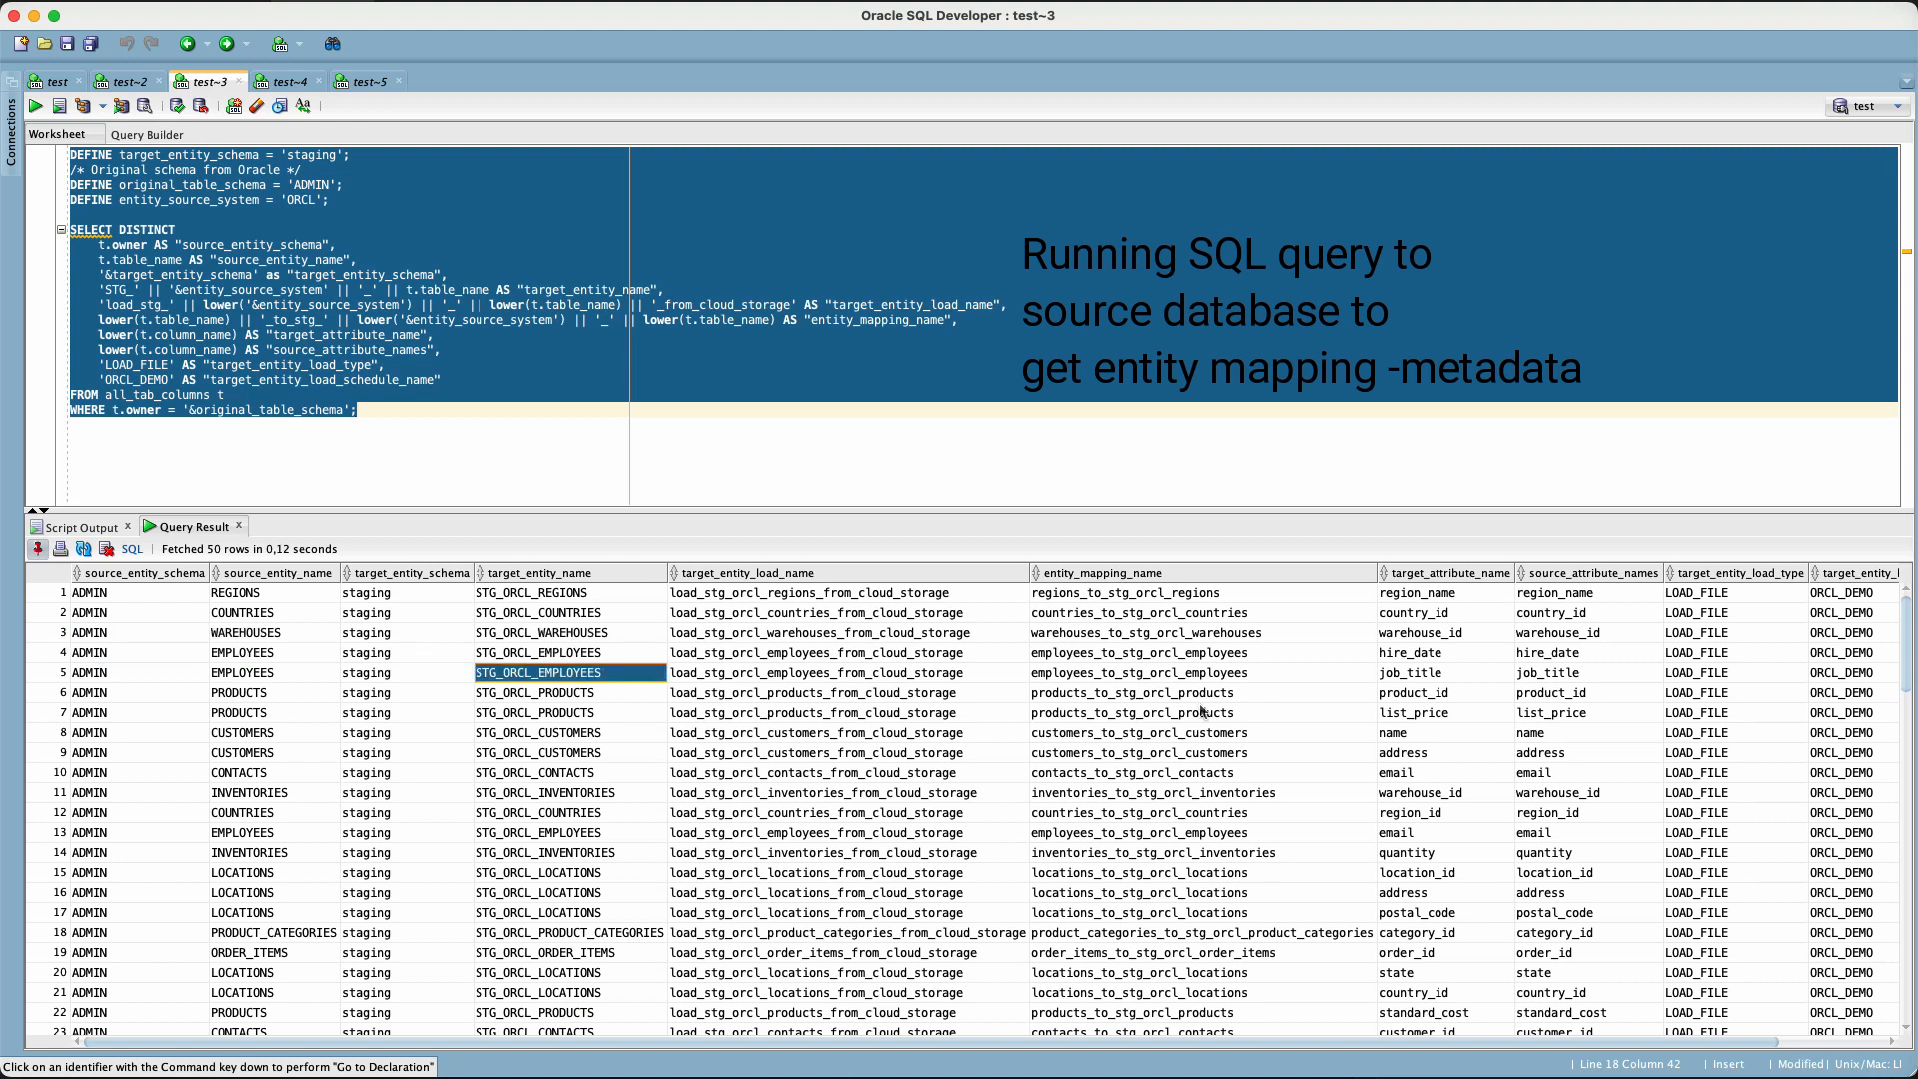
drag(1727, 654, 1727, 712)
Start exporting the entity mapping query results in csv format with the left enclosure set to none.
right_click(1614, 709)
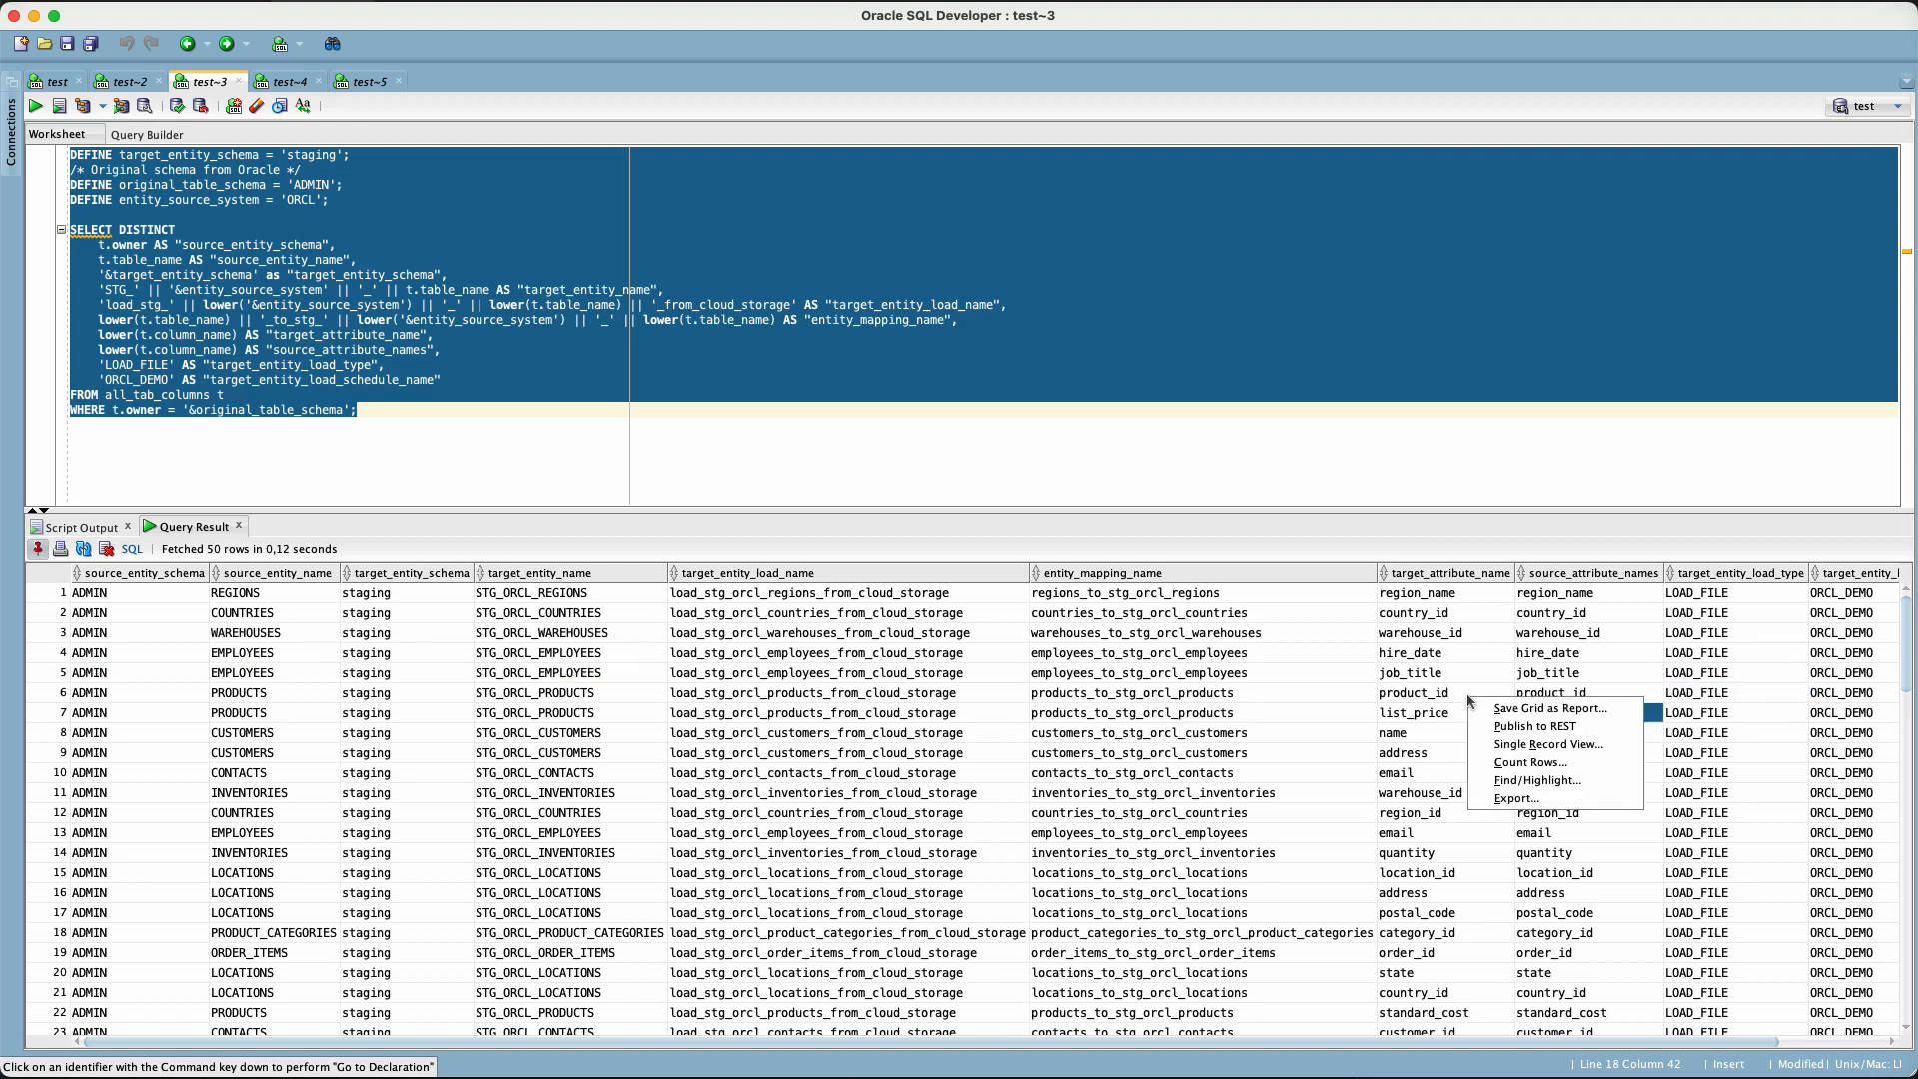
click(1499, 780)
click(917, 420)
click(888, 441)
click(916, 471)
click(899, 568)
Save the mapping export as mapping_import.csv in the Oracle demo folder and finish the export.
click(1259, 548)
click(706, 454)
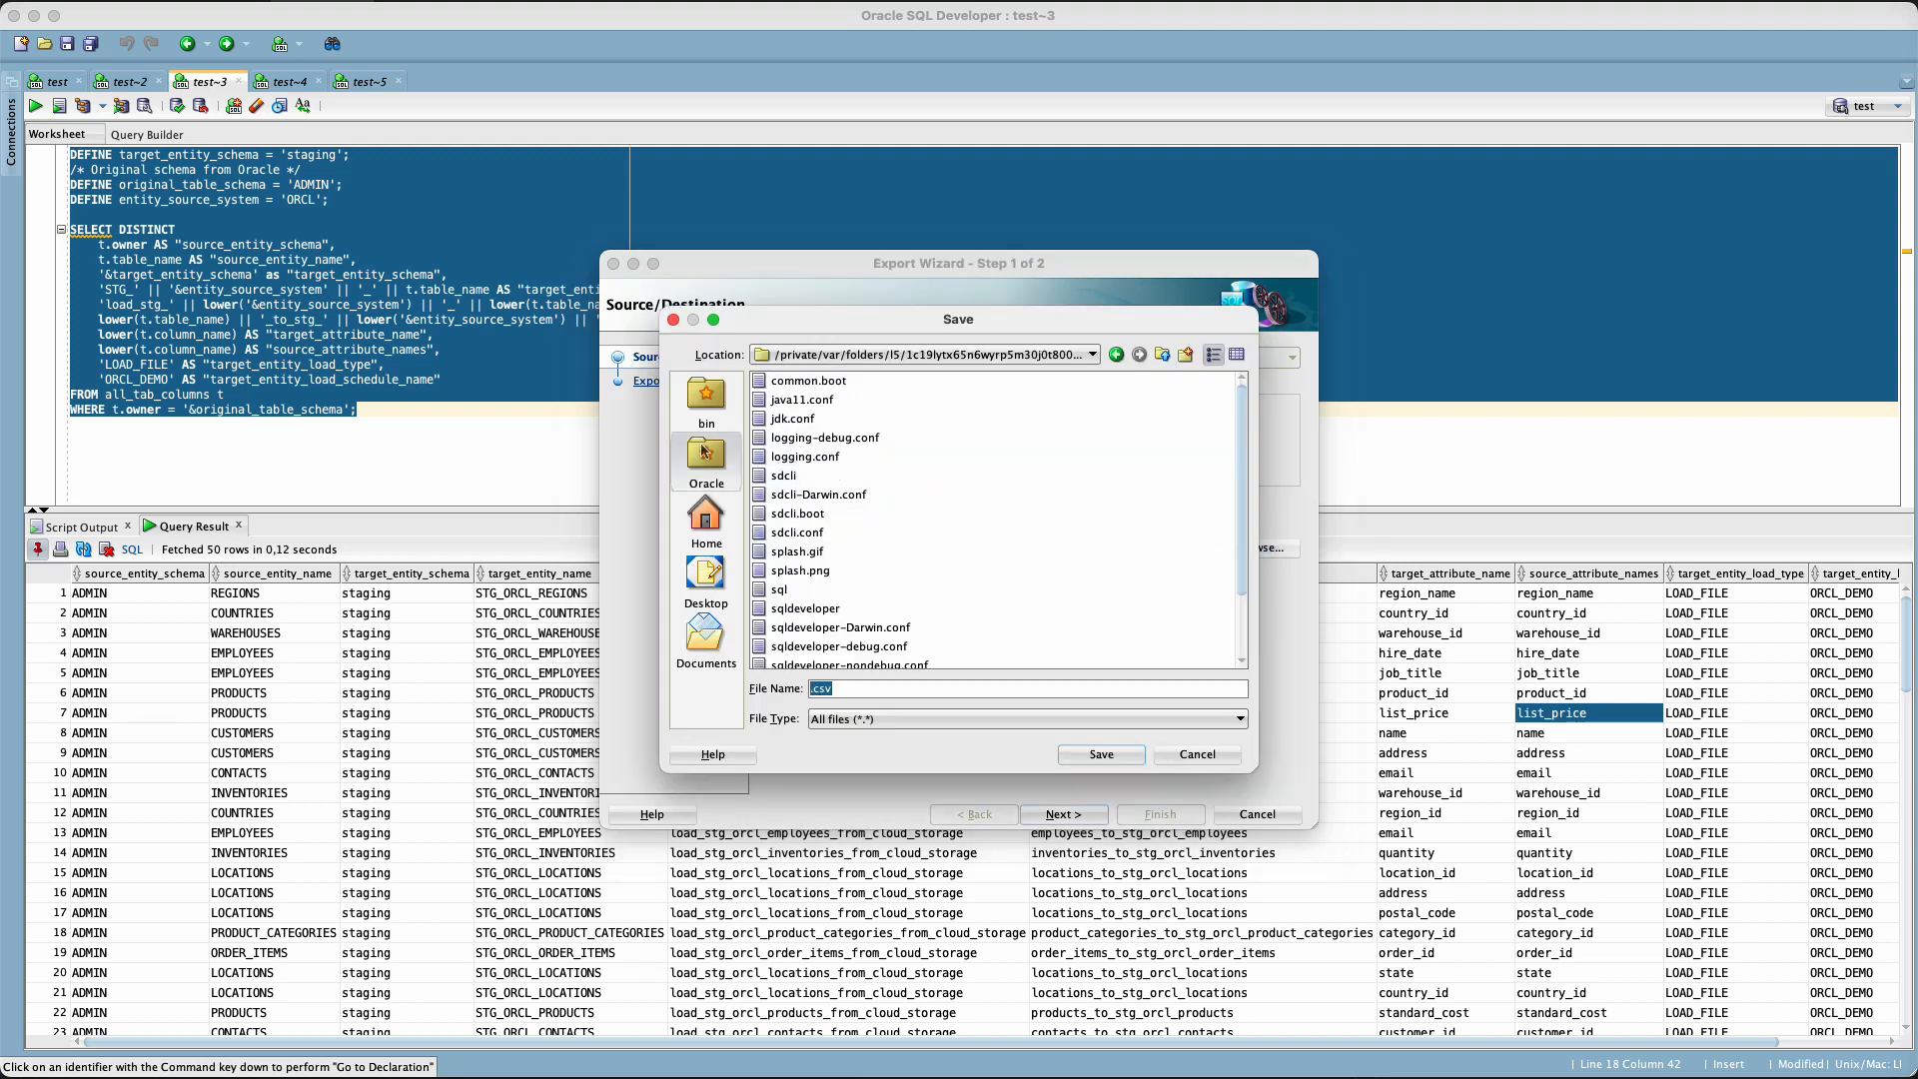
text(mapping_import)
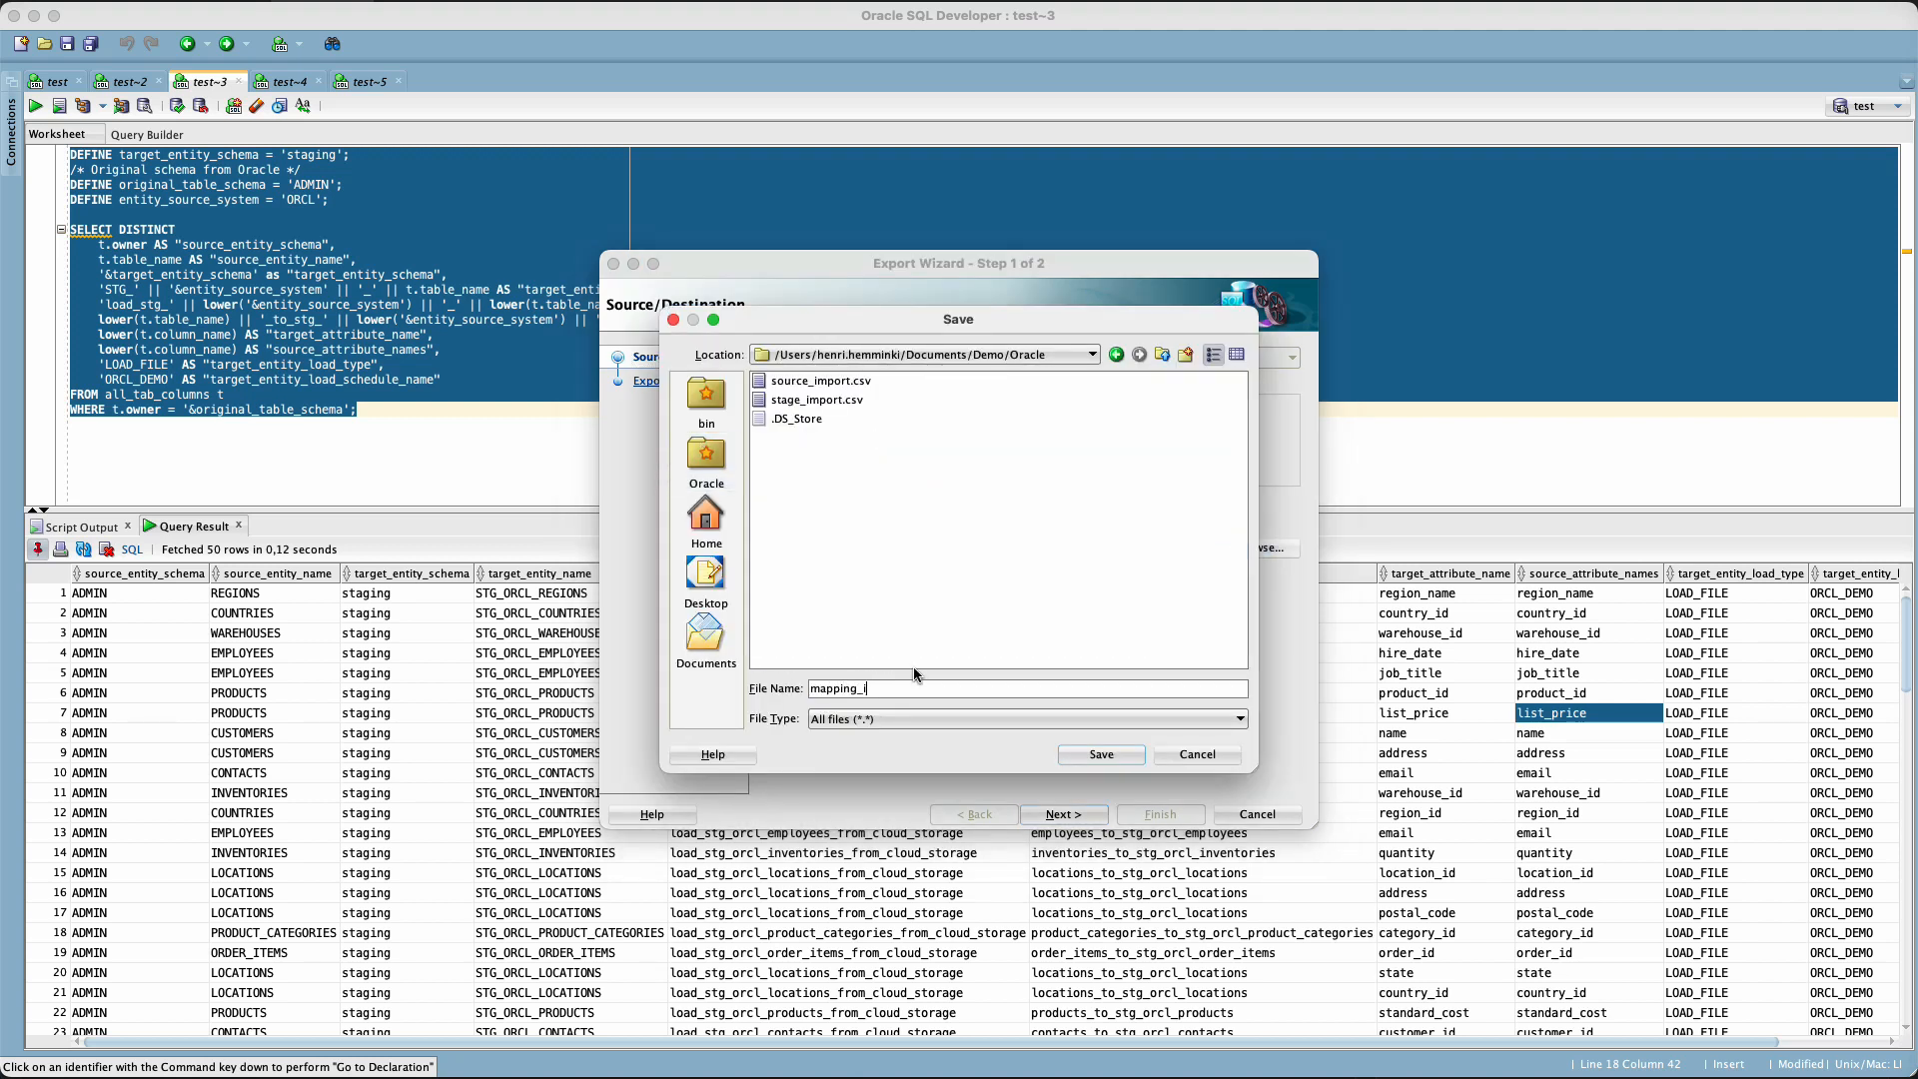
text(.csv)
click(1098, 753)
click(1063, 814)
click(1159, 814)
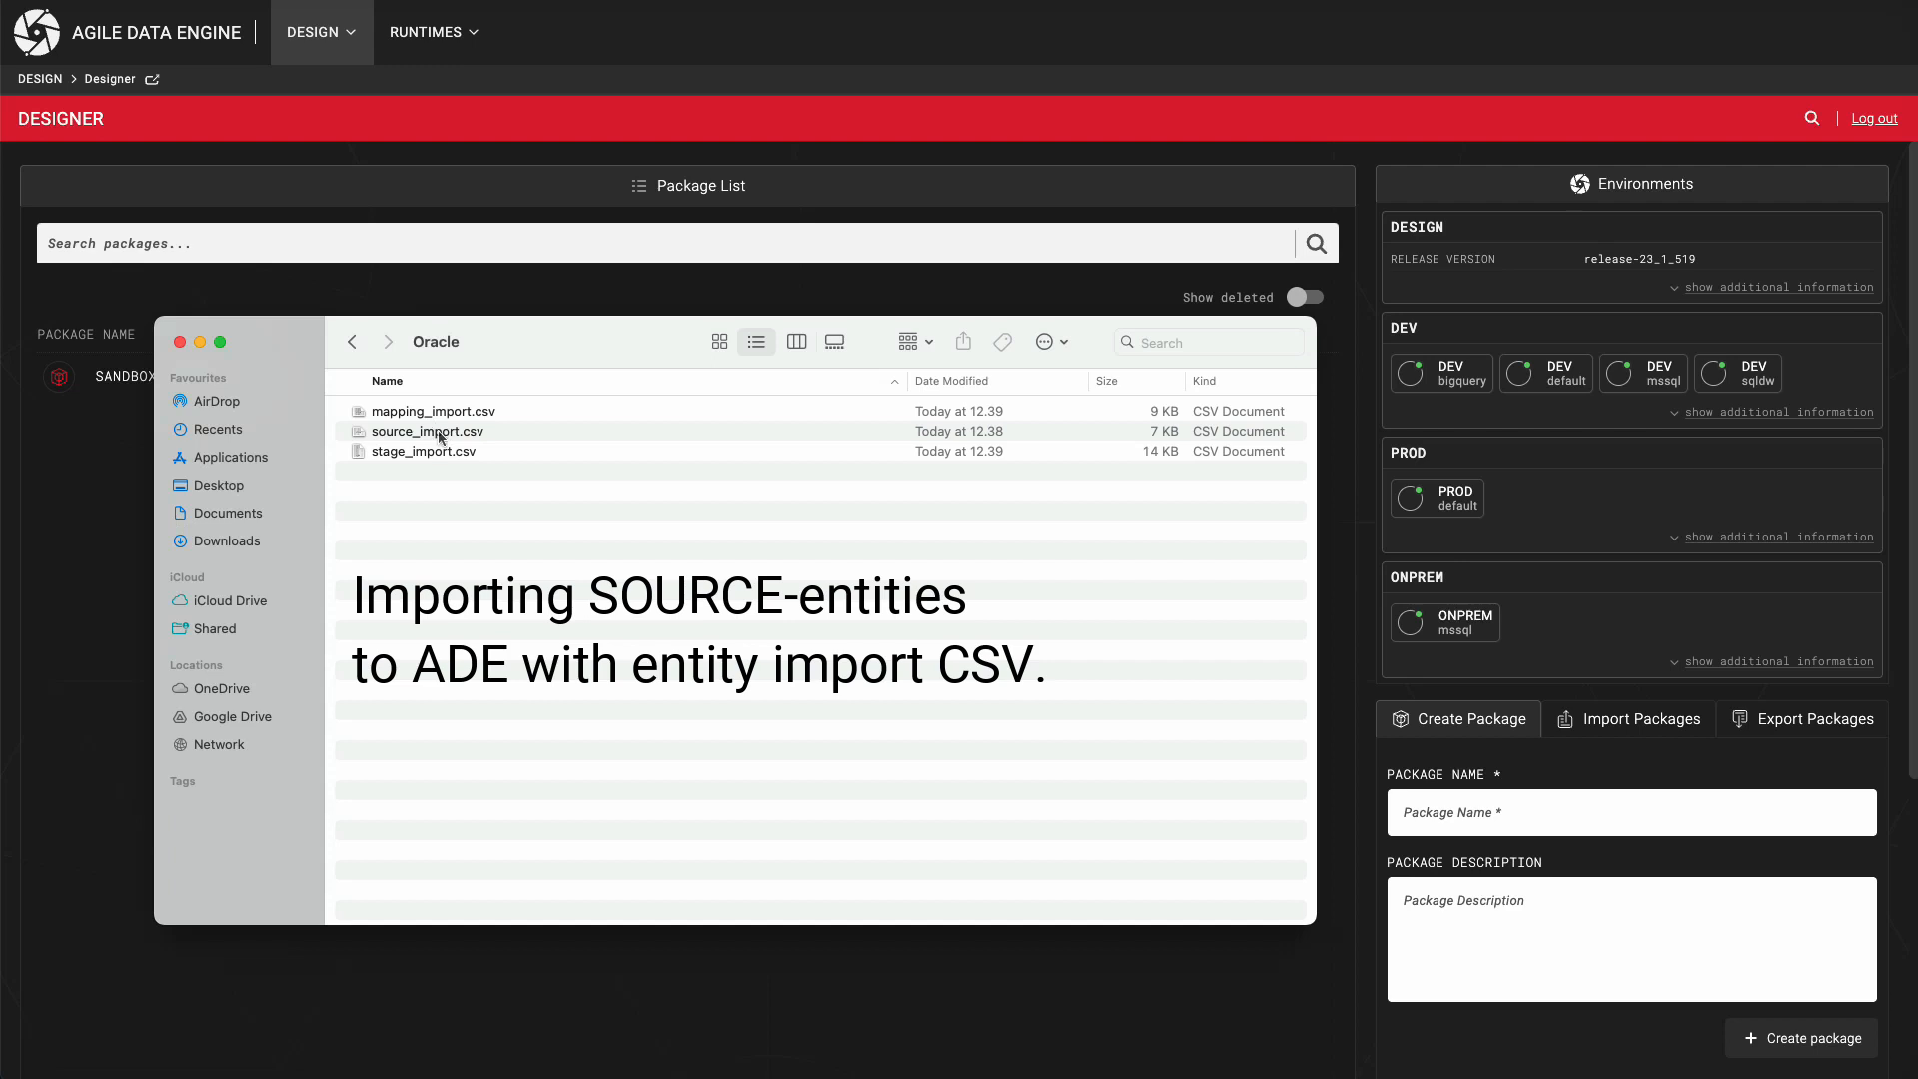
Switch to the Agile Data Engine Designer and import the SOURCE entities from source_import.csv.
click(439, 432)
scroll(1363, 564, down, 5)
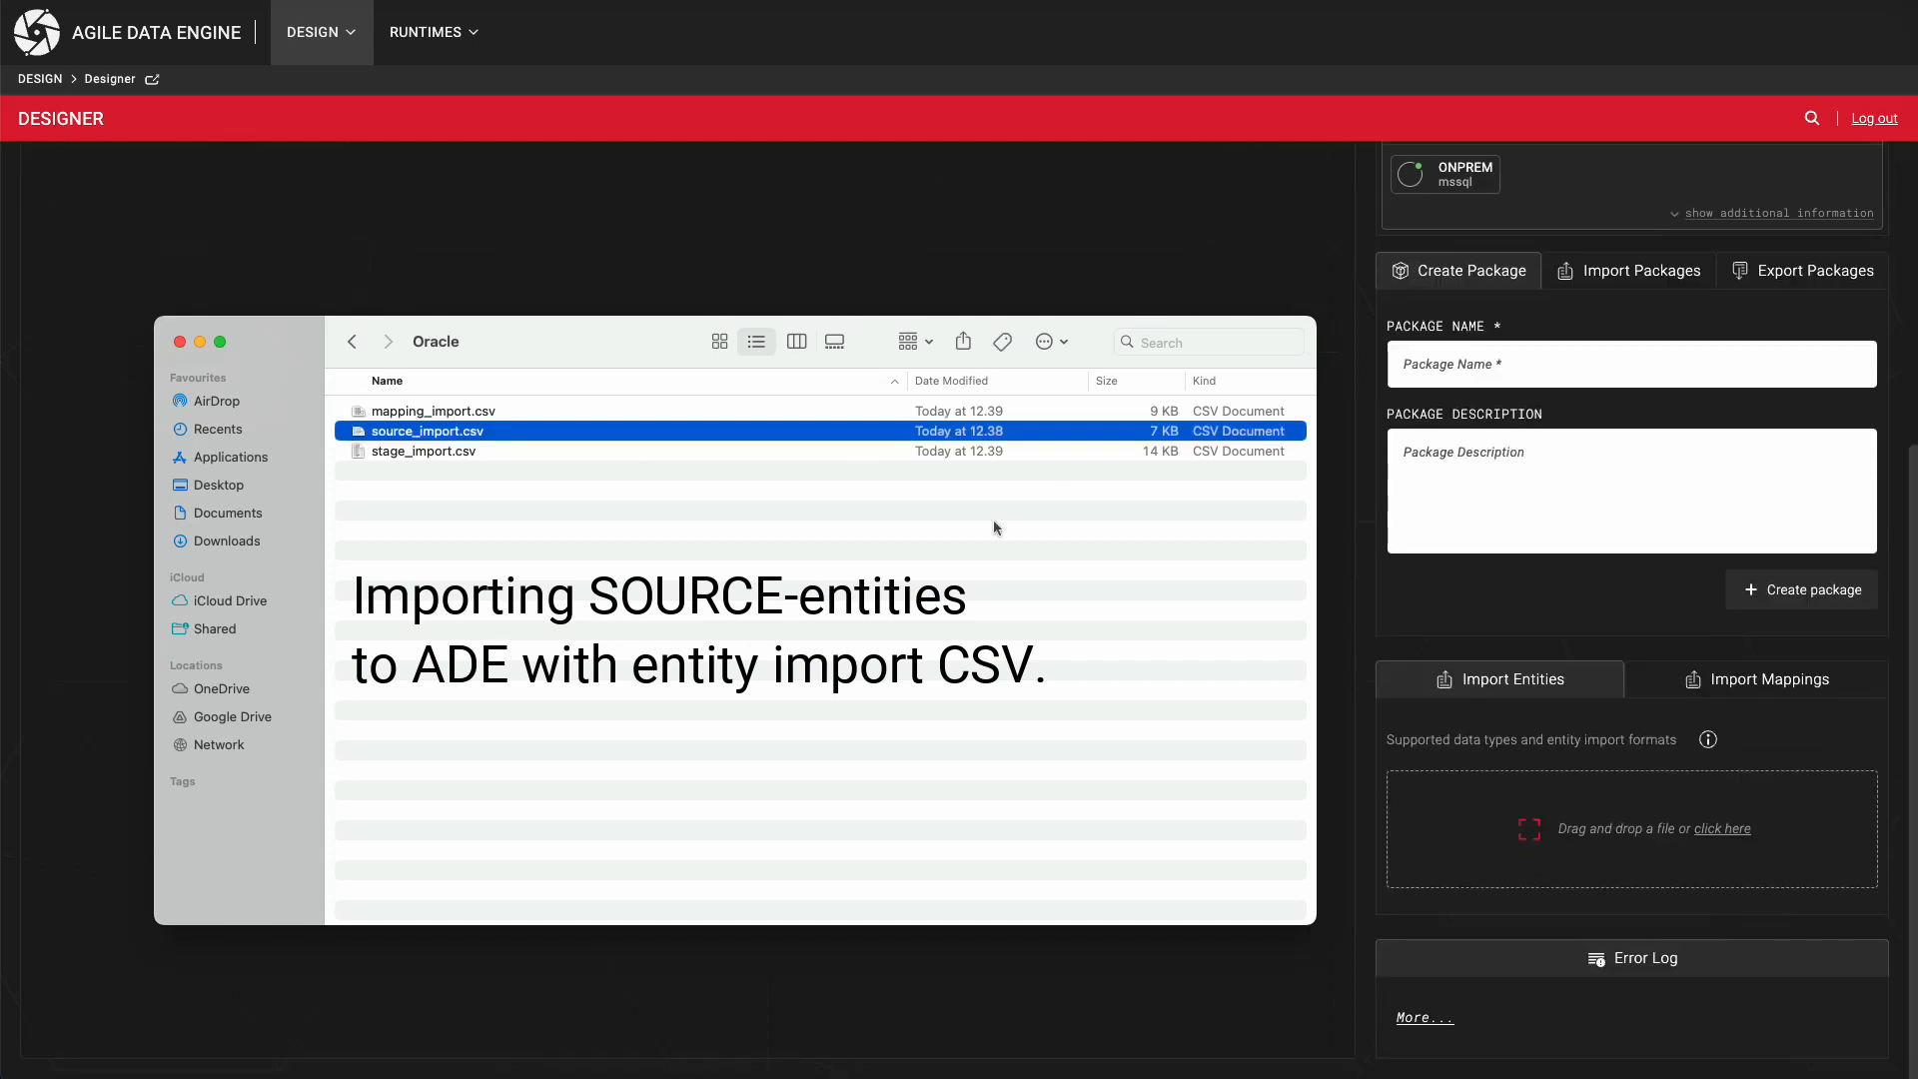
drag(464, 432, 1564, 834)
click(1808, 884)
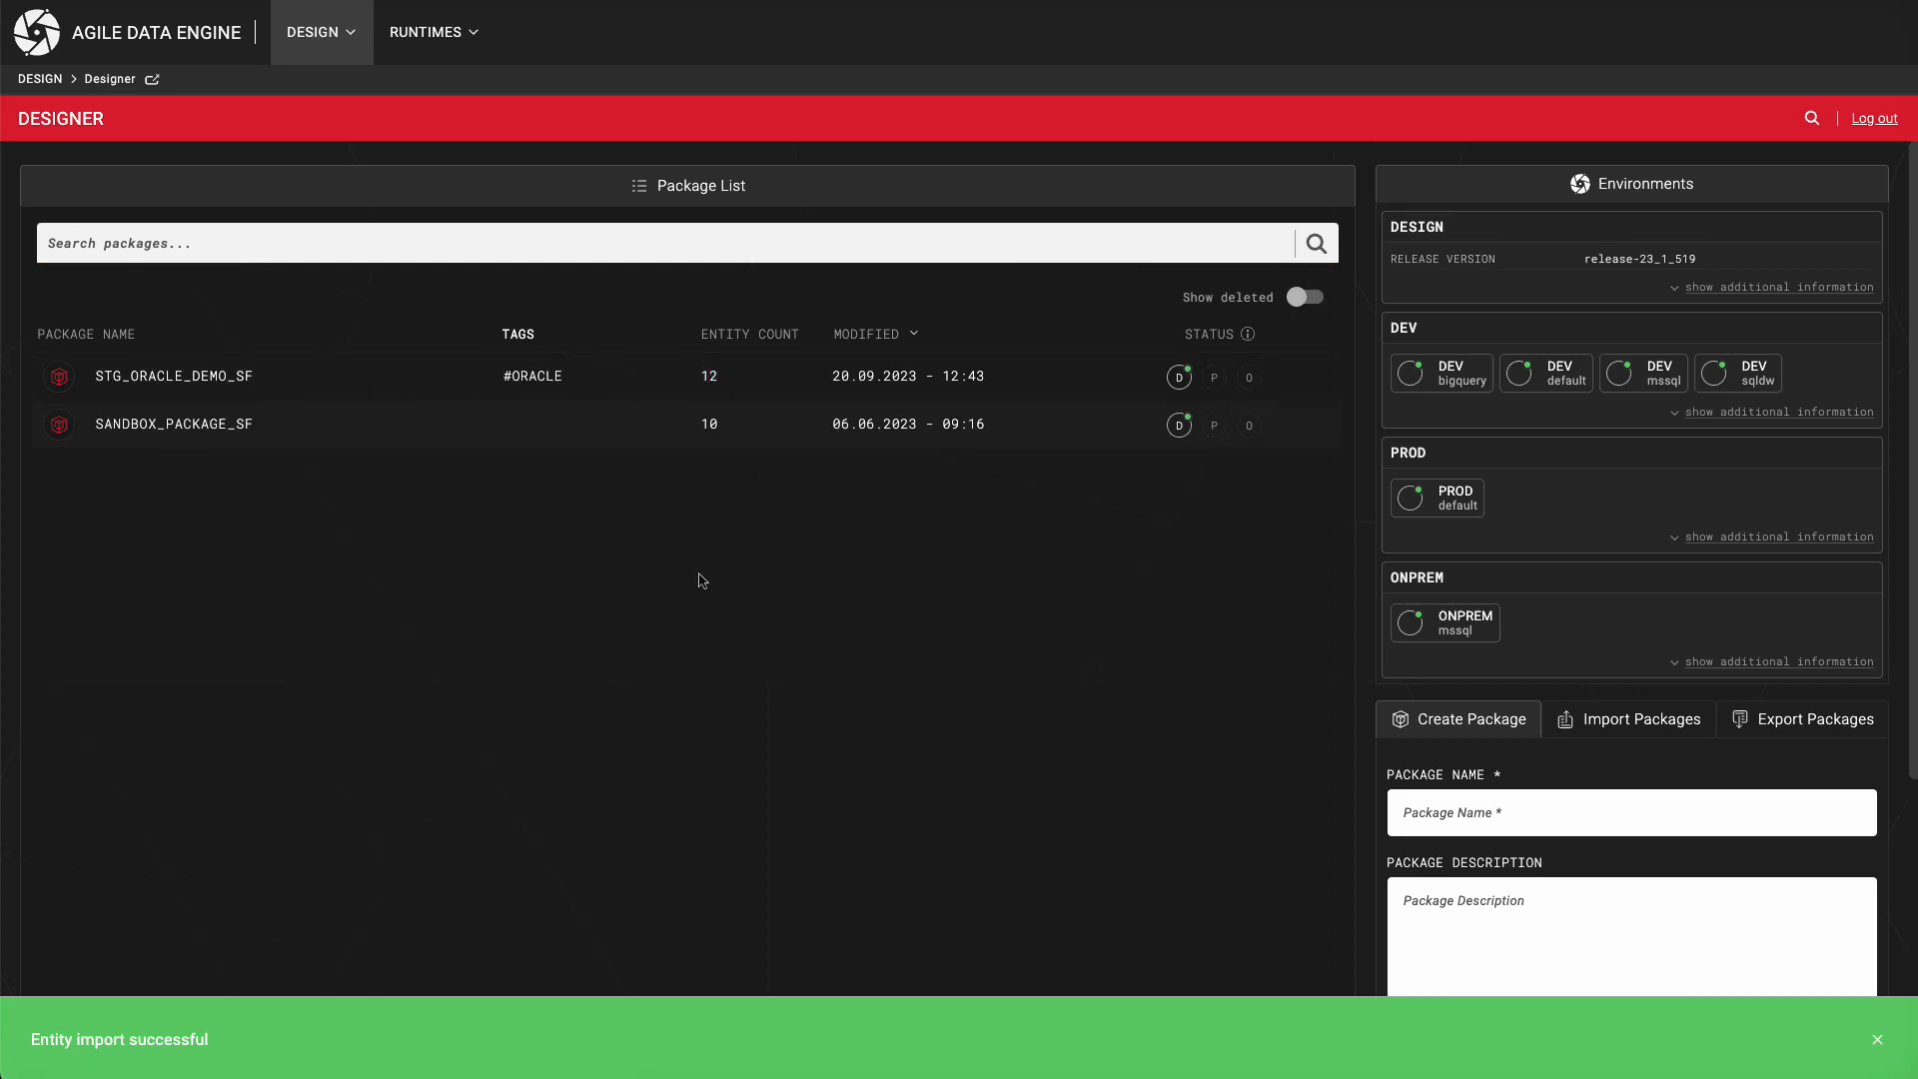
Import the STAGE entities from stage_import.csv and check the entity count of the STG_ORACLE_DEMO_SF package.
scroll(784, 678, down, 5)
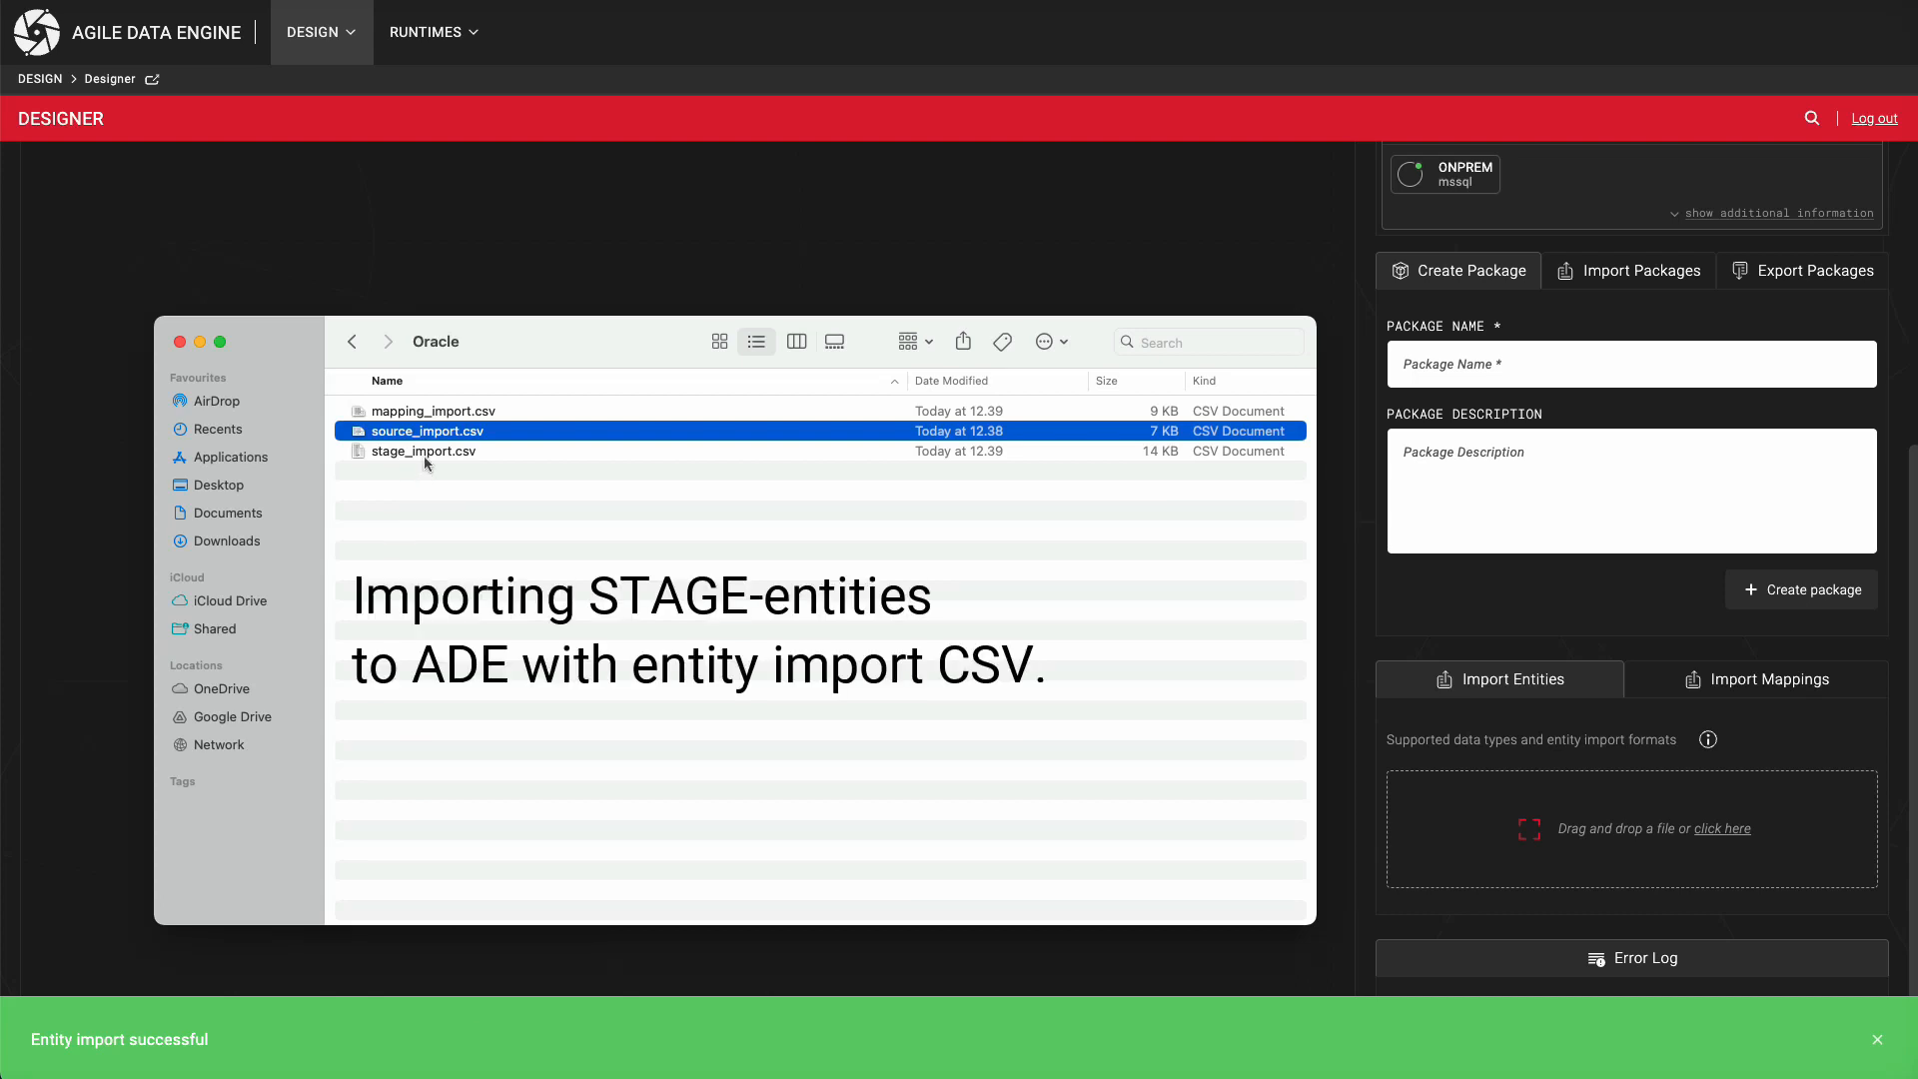
click(394, 454)
drag(395, 454, 1546, 825)
click(1825, 890)
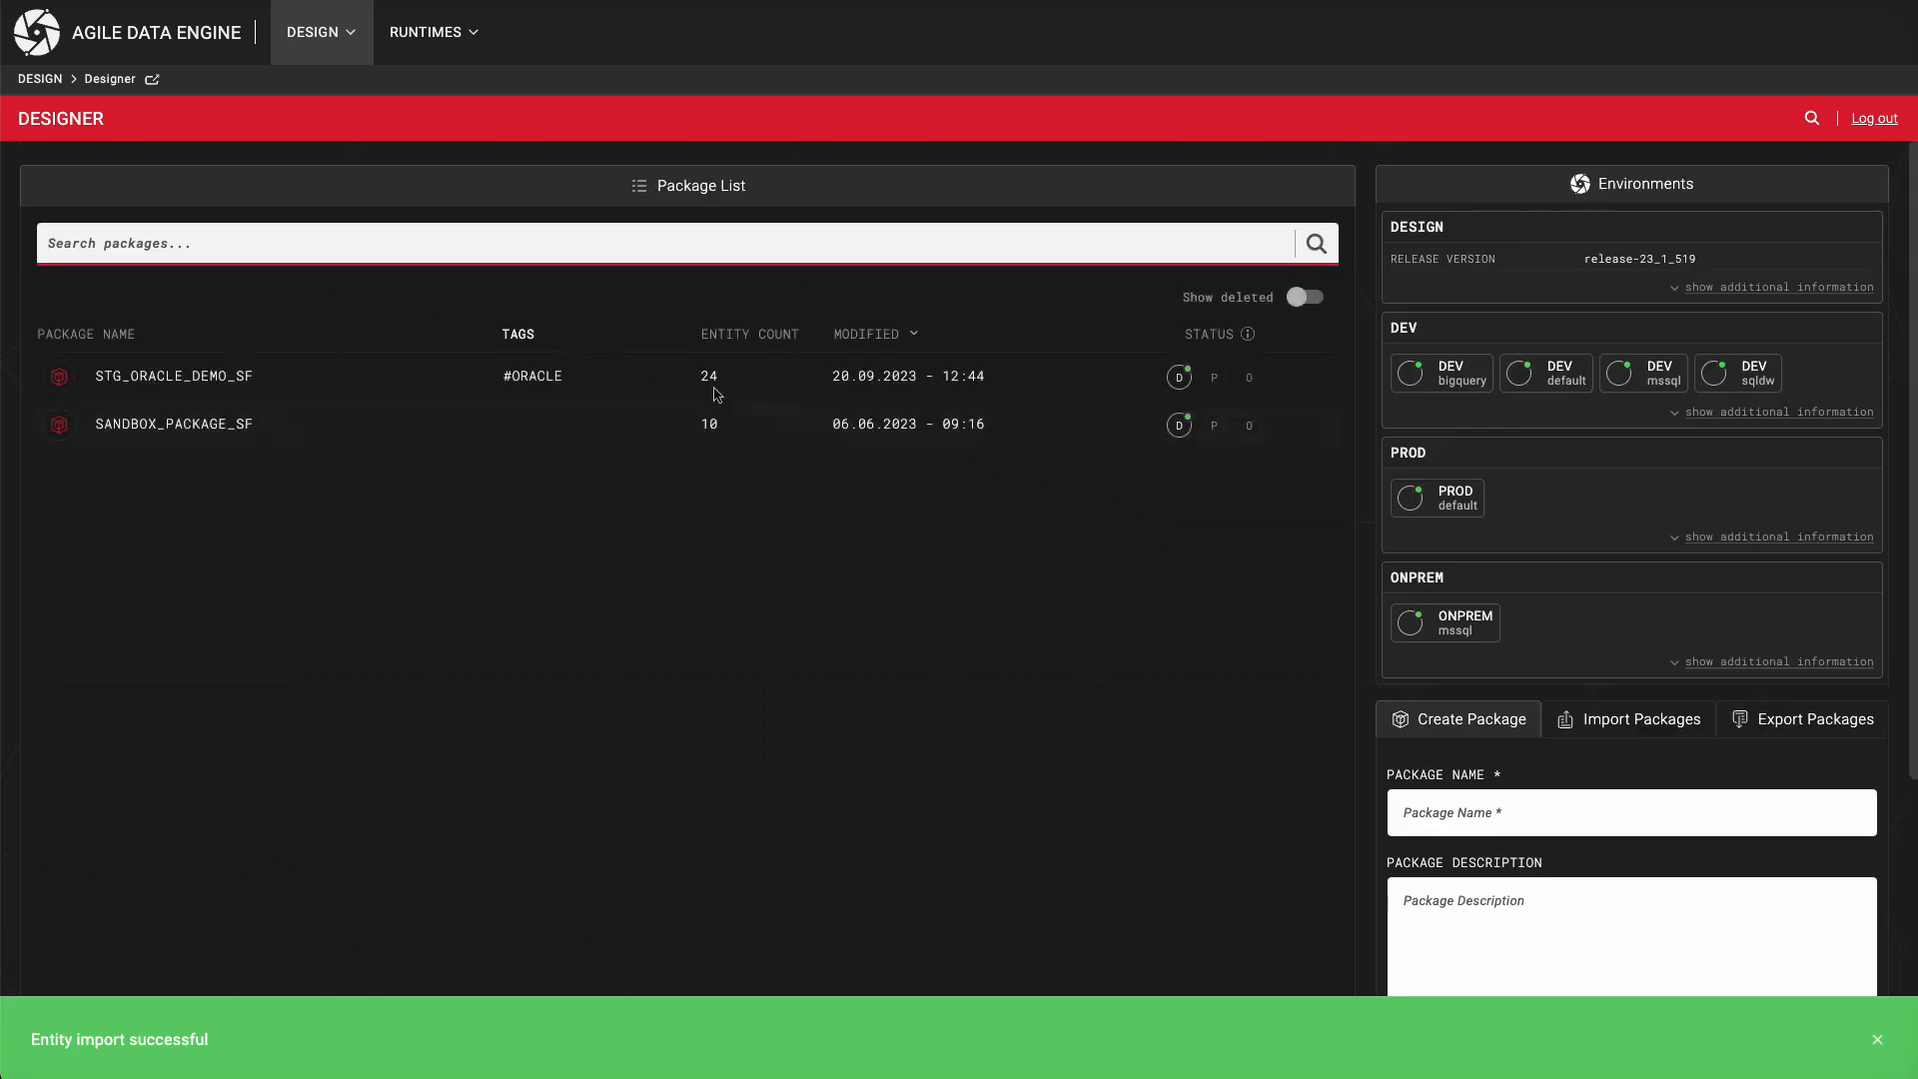
double_click(710, 376)
click(762, 501)
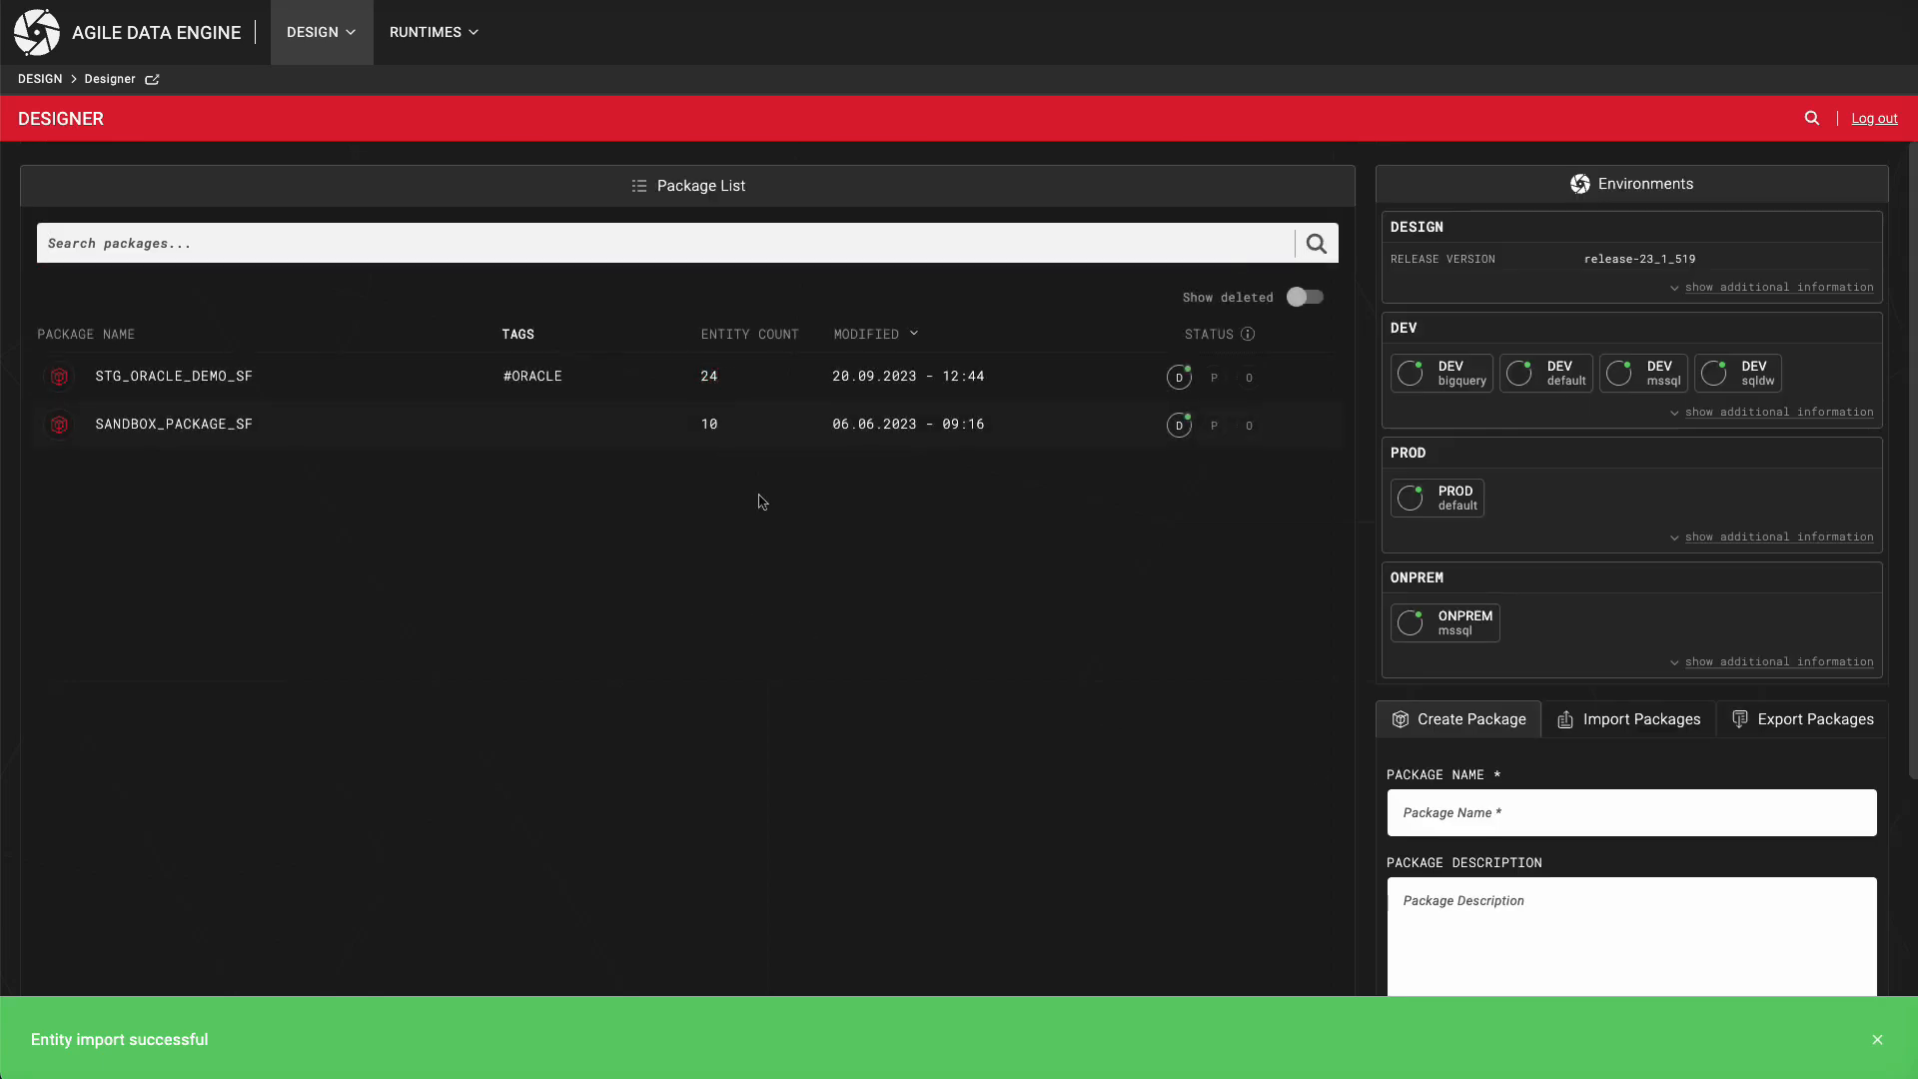
Import the mappings between SOURCE and STAGE entities from mapping_import.csv.
scroll(1112, 650, down, 5)
click(1638, 689)
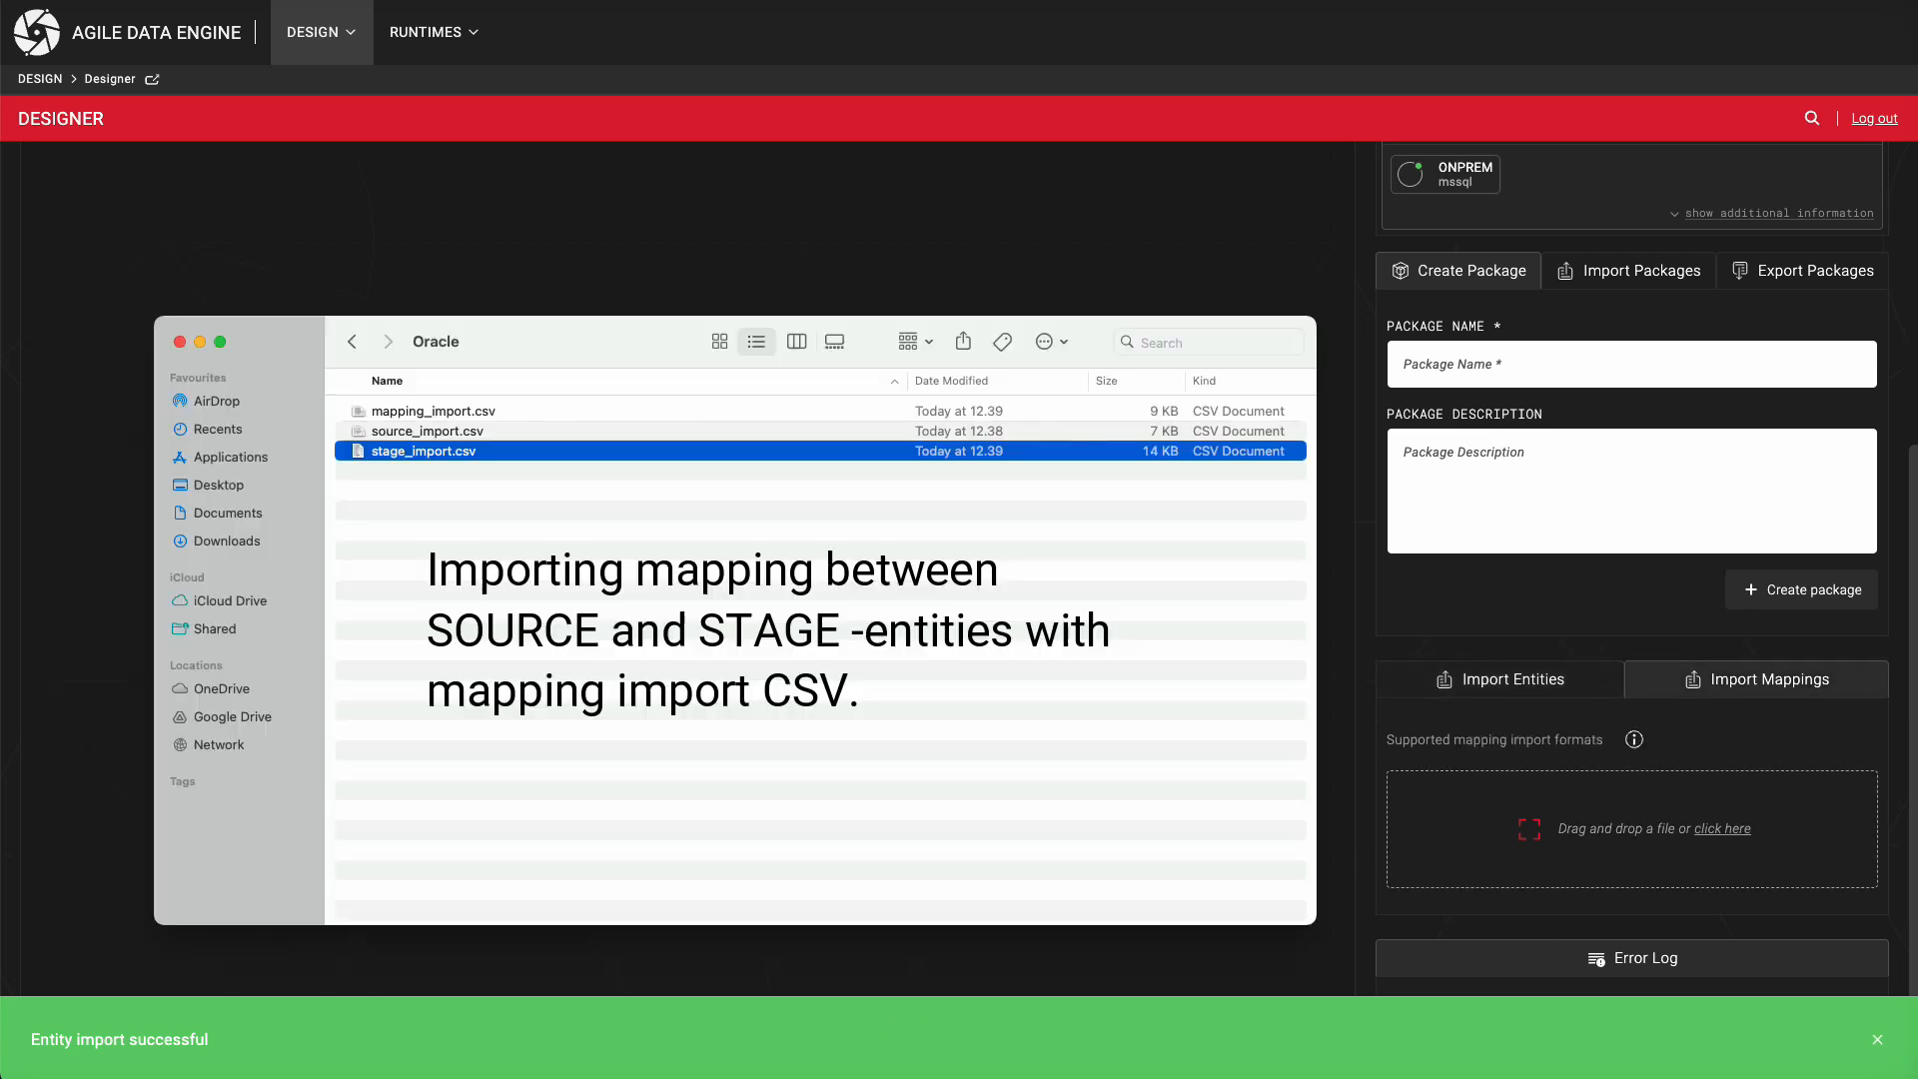
drag(419, 413, 1618, 829)
click(1818, 883)
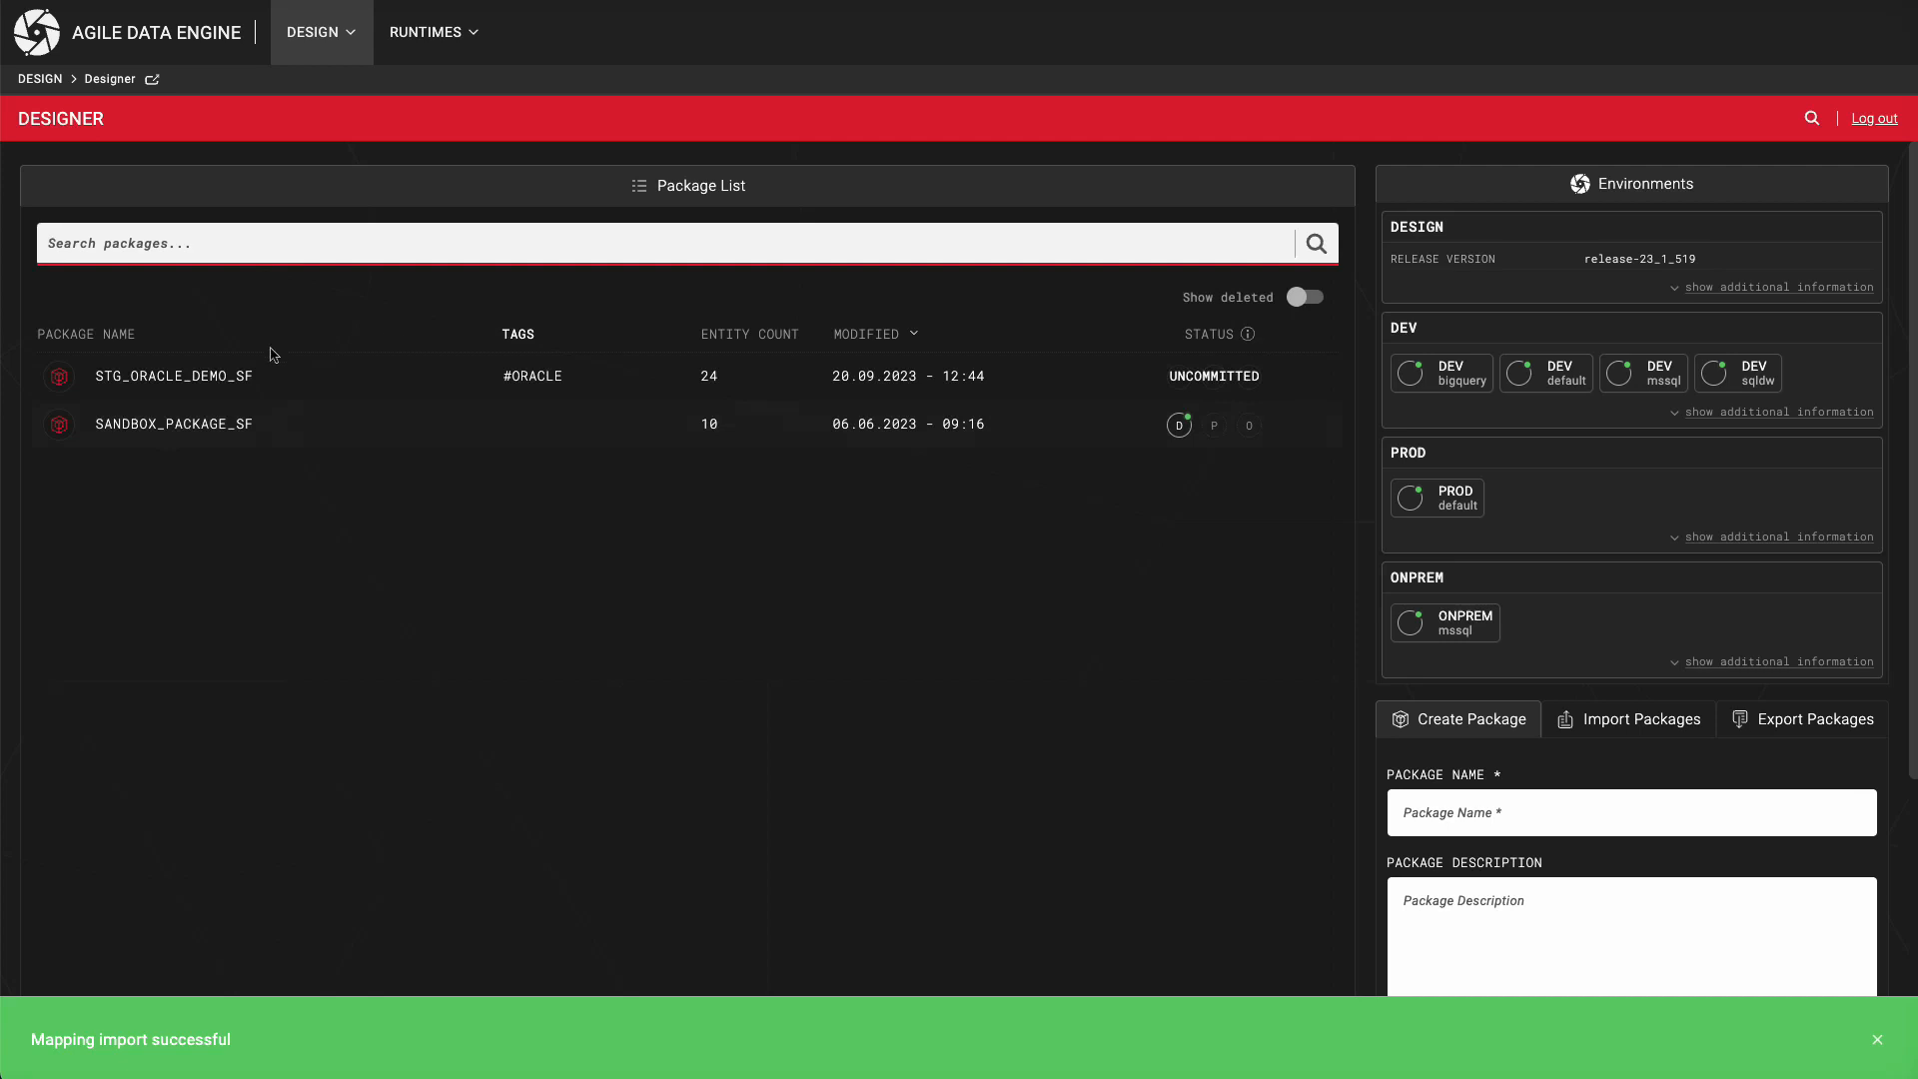
Open the STG_ORACLE_DEMO_SF package and examine its data model graph around the PRODUCTS and ORDER_ITEMS entities.
click(205, 377)
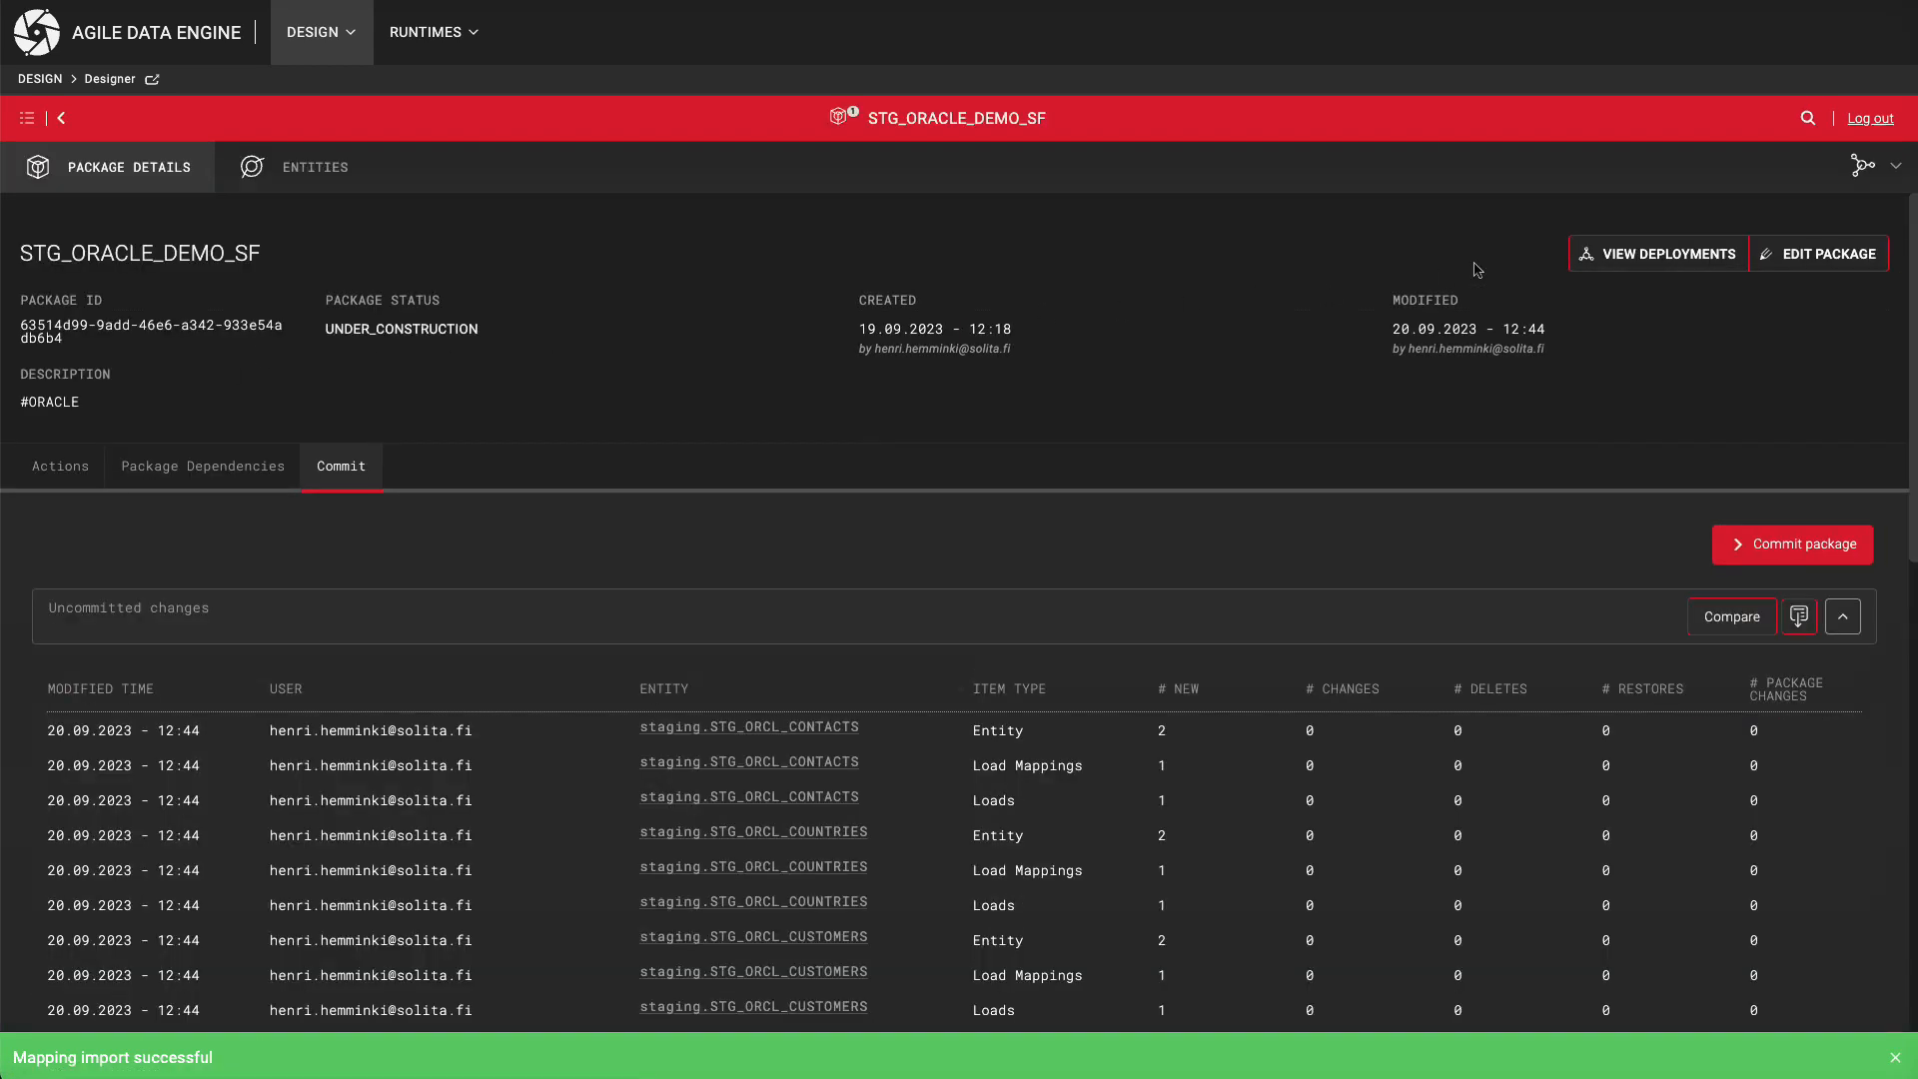
click(1870, 175)
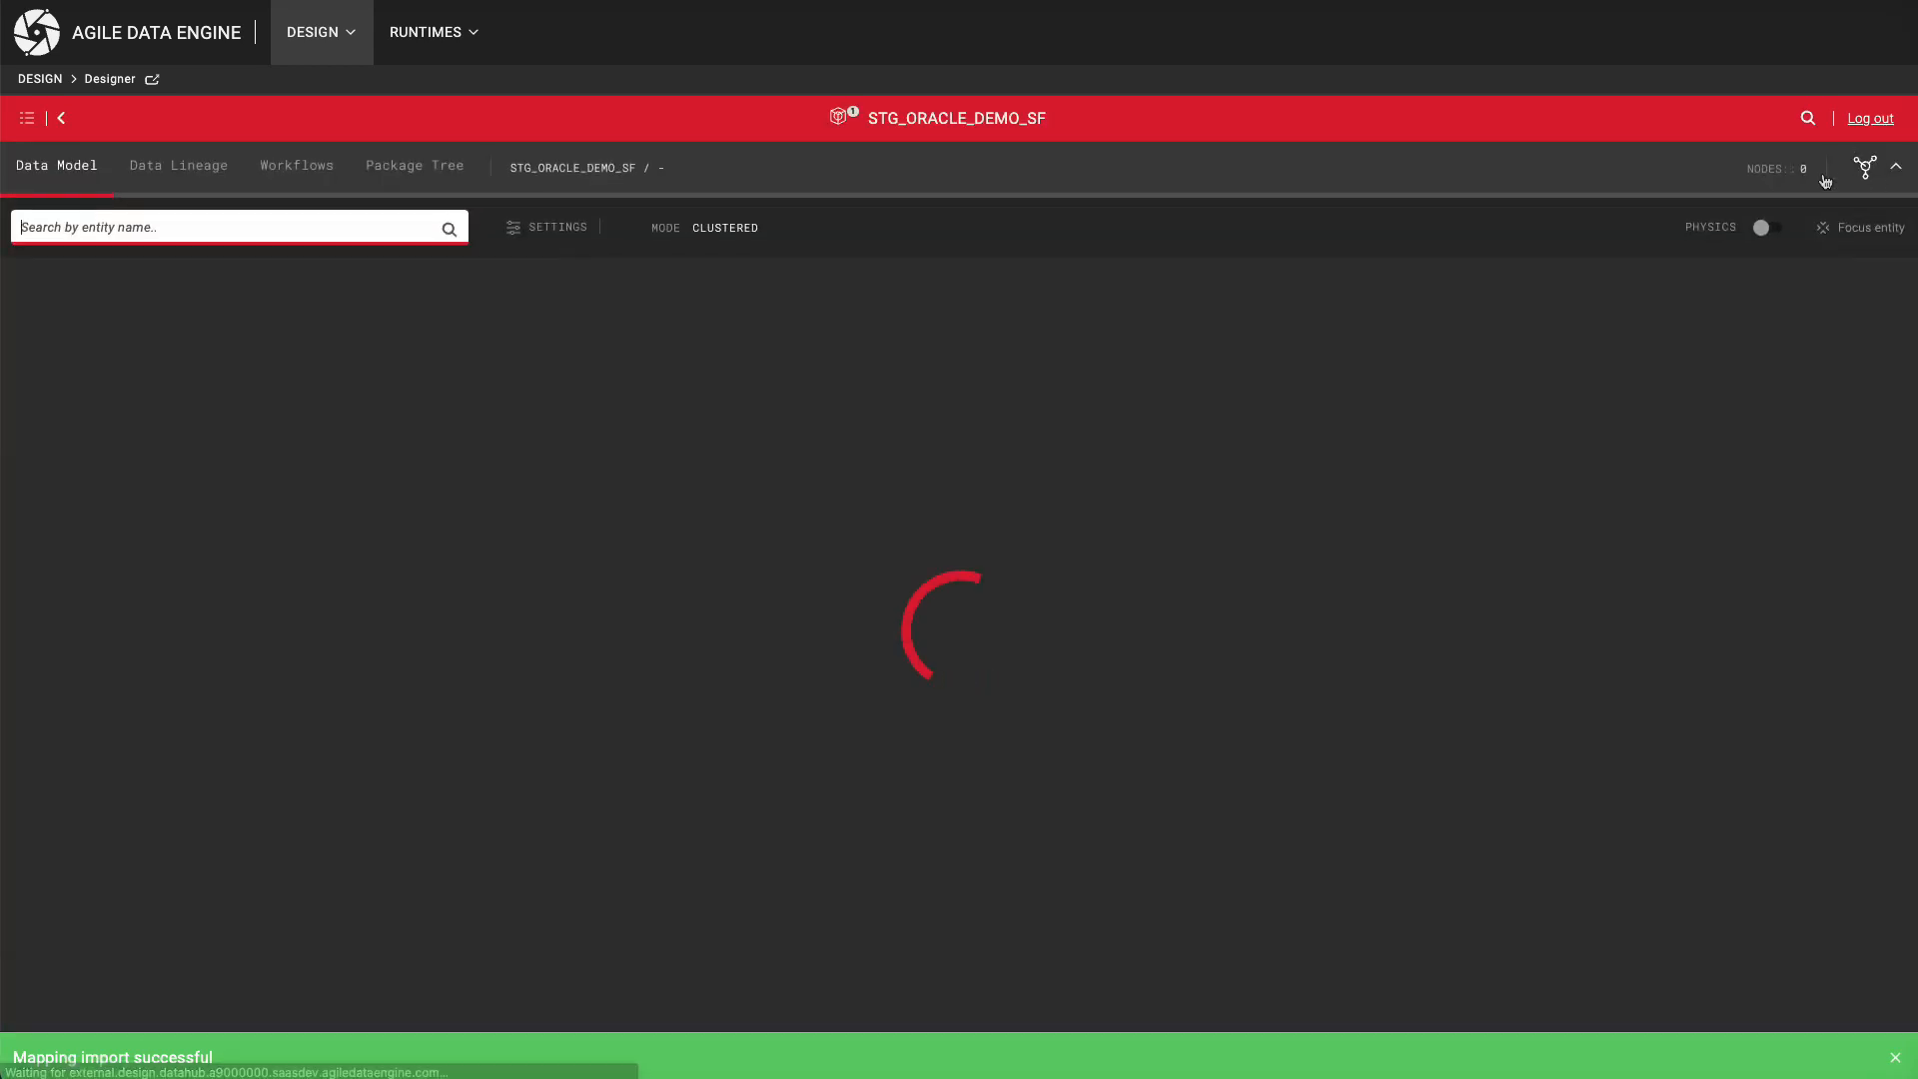
scroll(988, 669, up, 8)
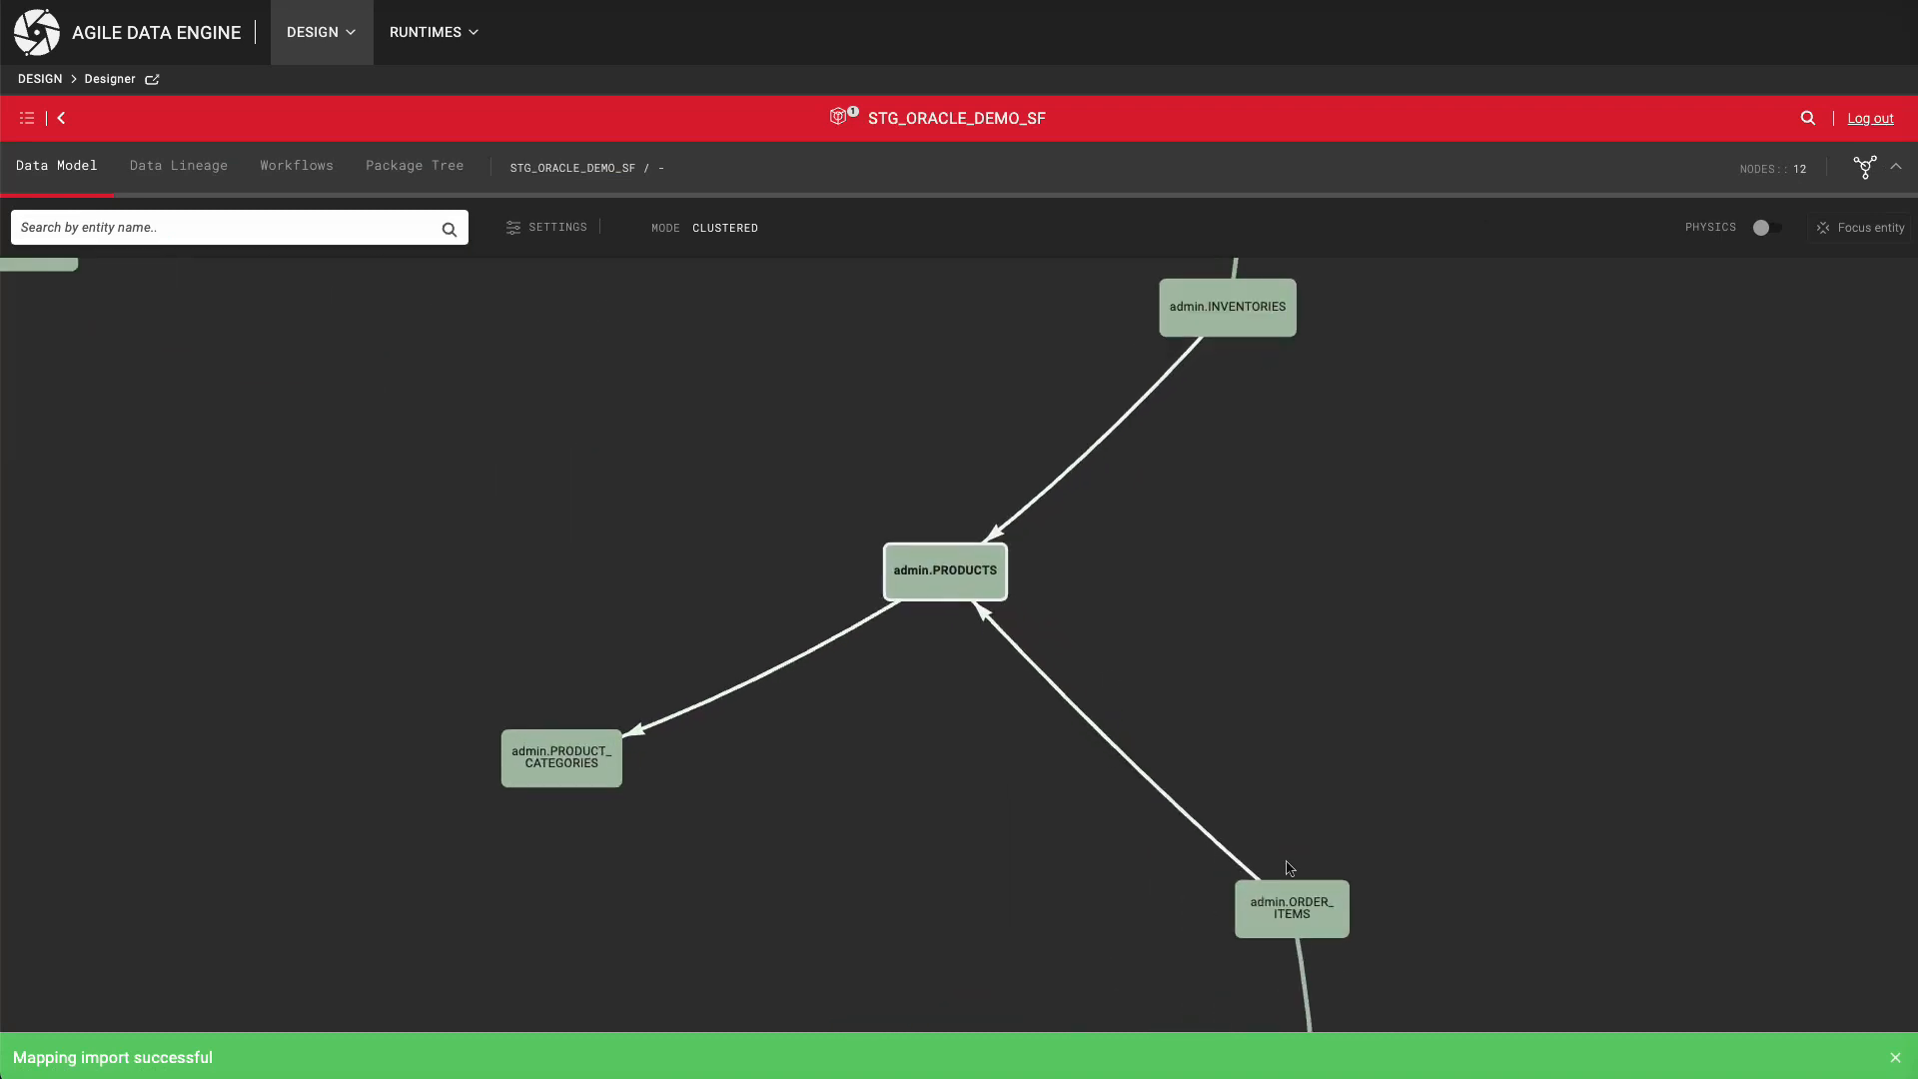
drag(1292, 908, 1271, 873)
drag(1392, 907, 1309, 531)
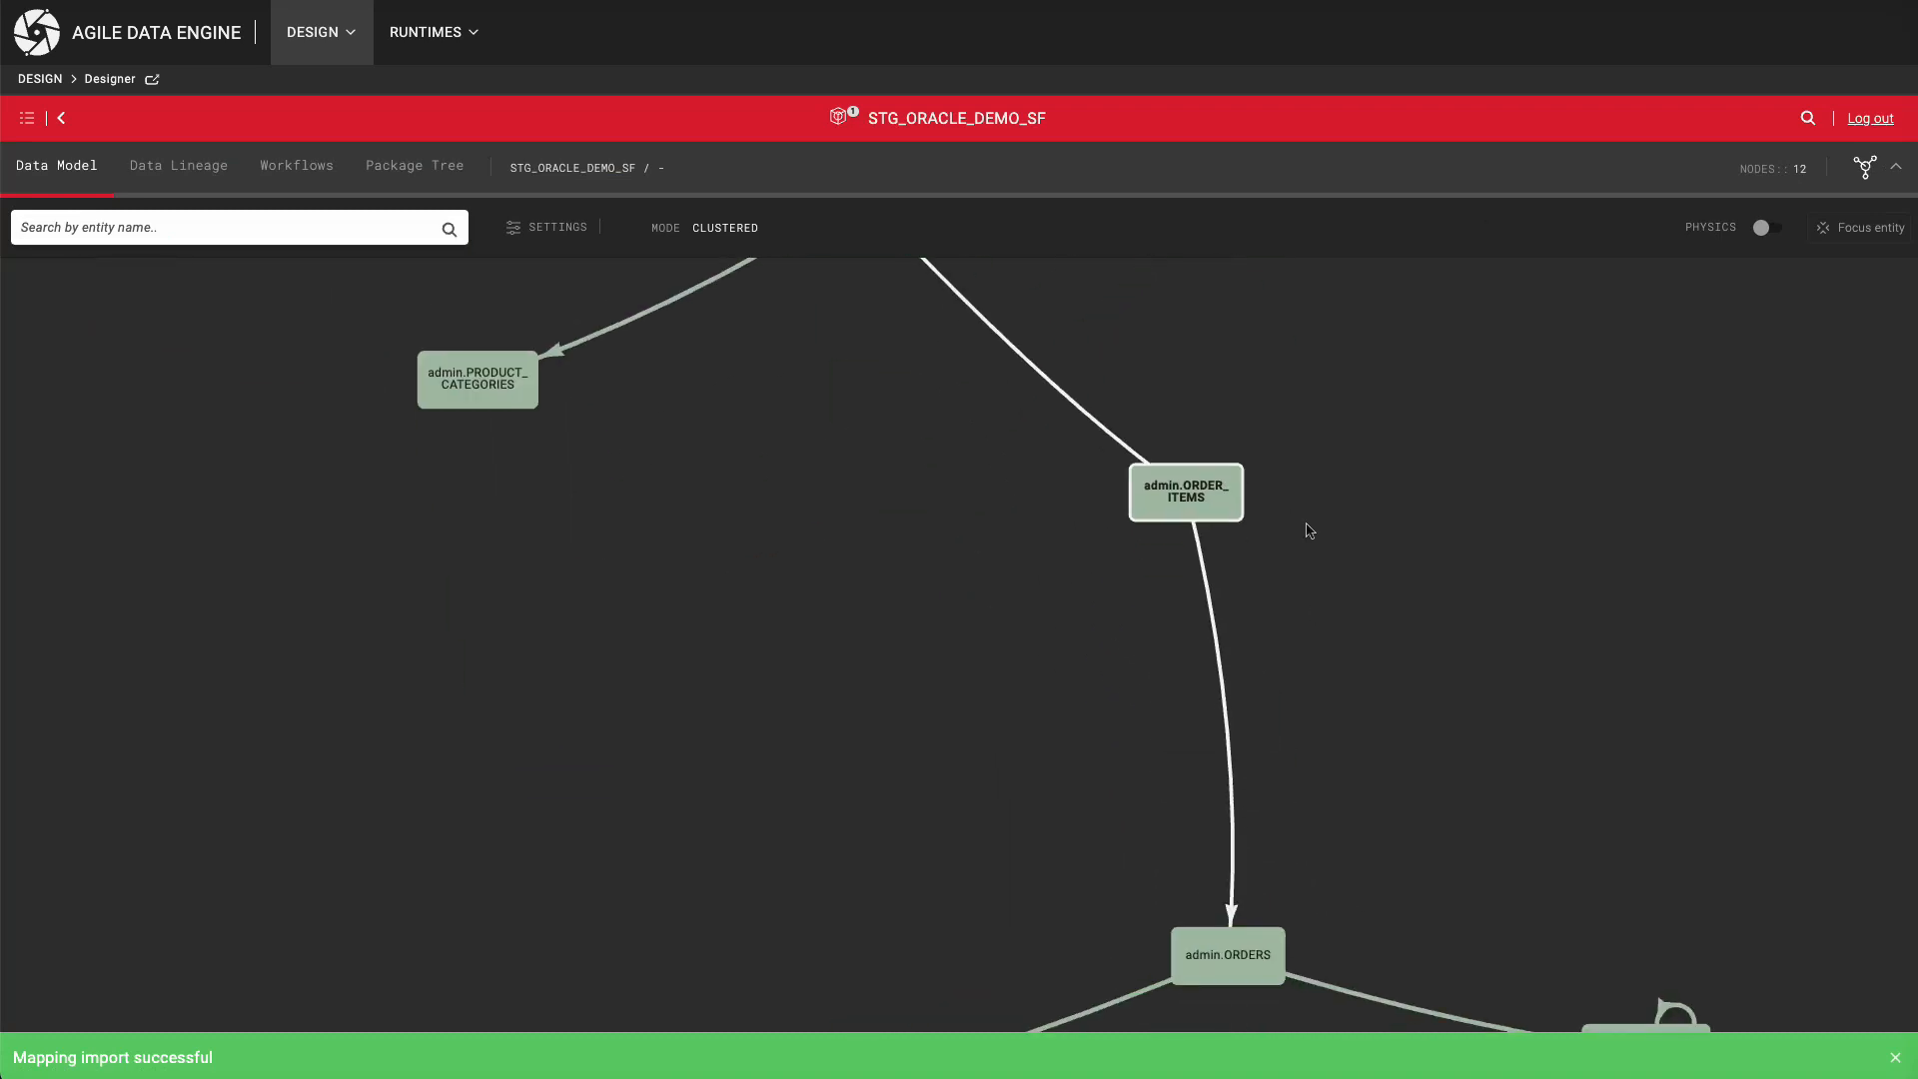
Show the data model graph in Default mode and examine the staging entities among the admin source entities.
click(682, 228)
click(687, 280)
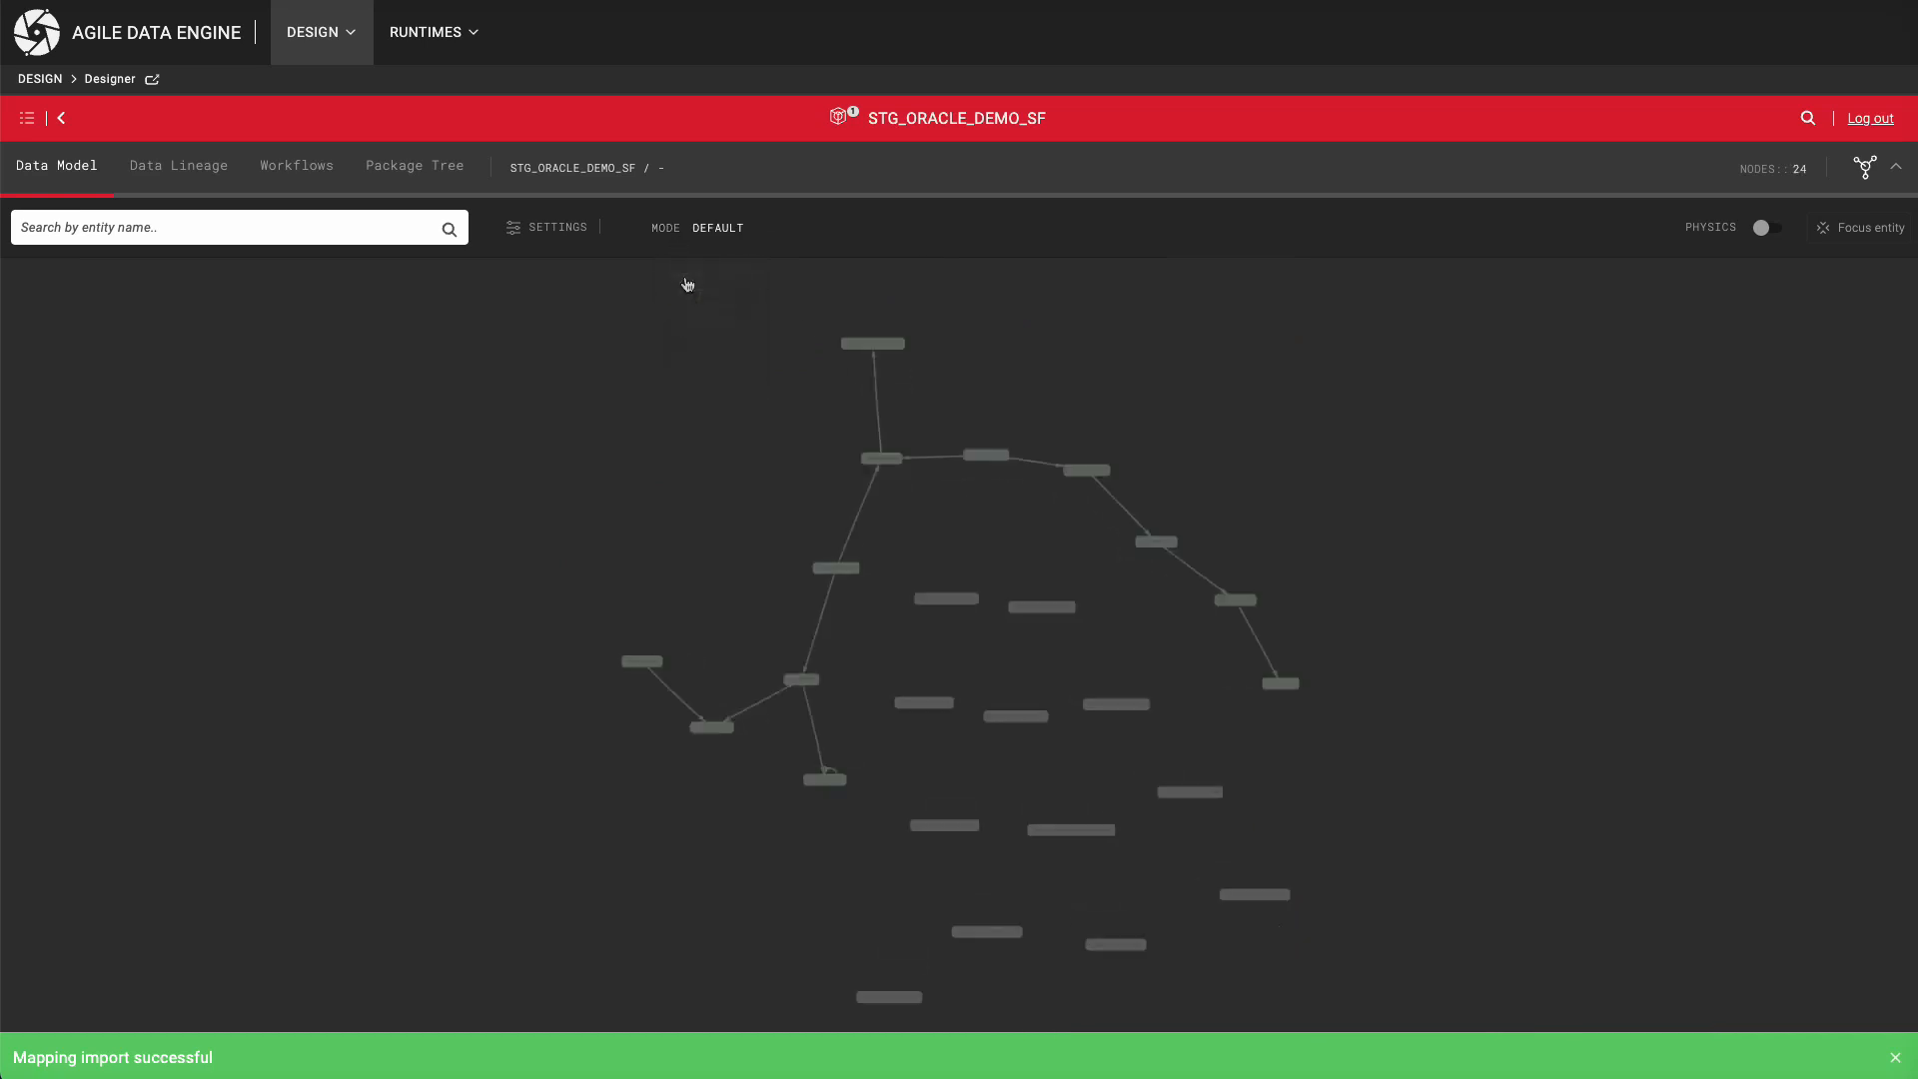
scroll(1081, 826, up, 4)
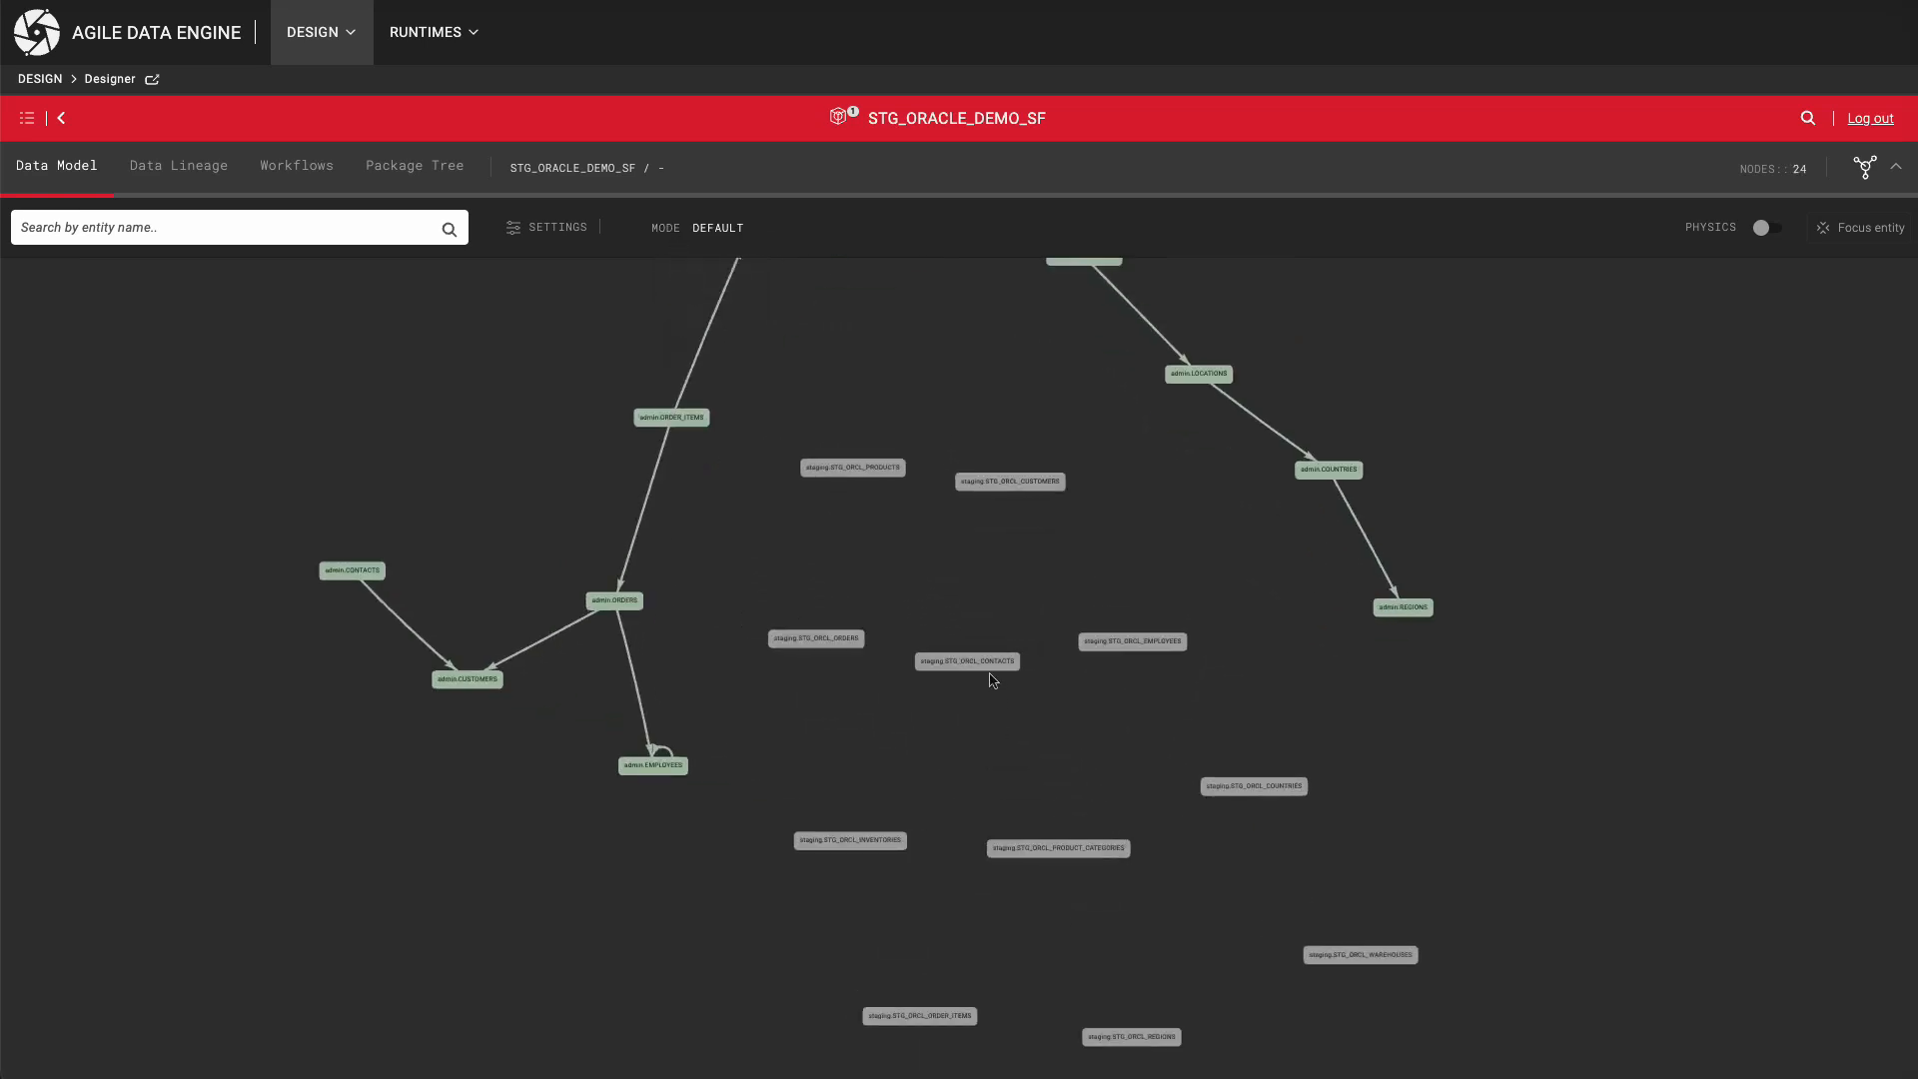
drag(987, 666, 1030, 695)
scroll(1030, 724, up, 6)
drag(1191, 572, 1197, 624)
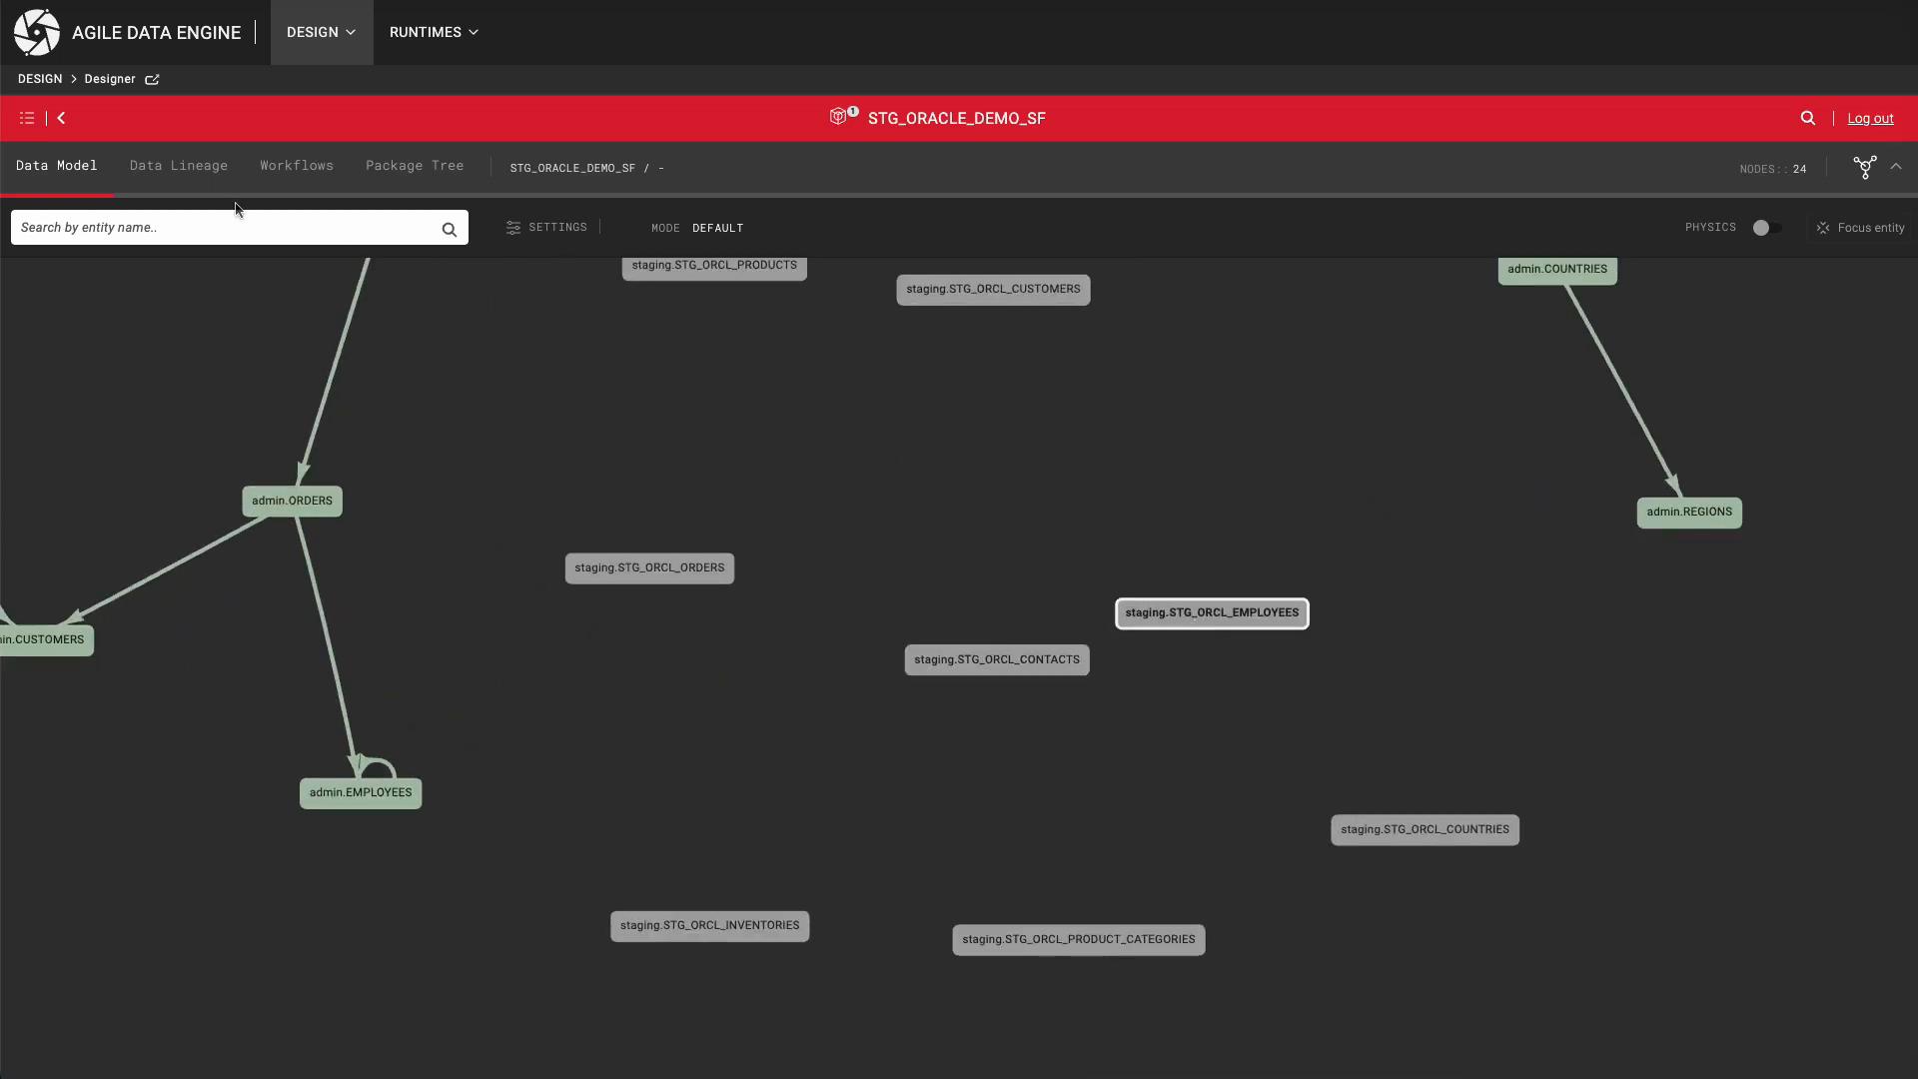
Examine the package's data lineage from the admin source entities to the staging entities.
click(178, 166)
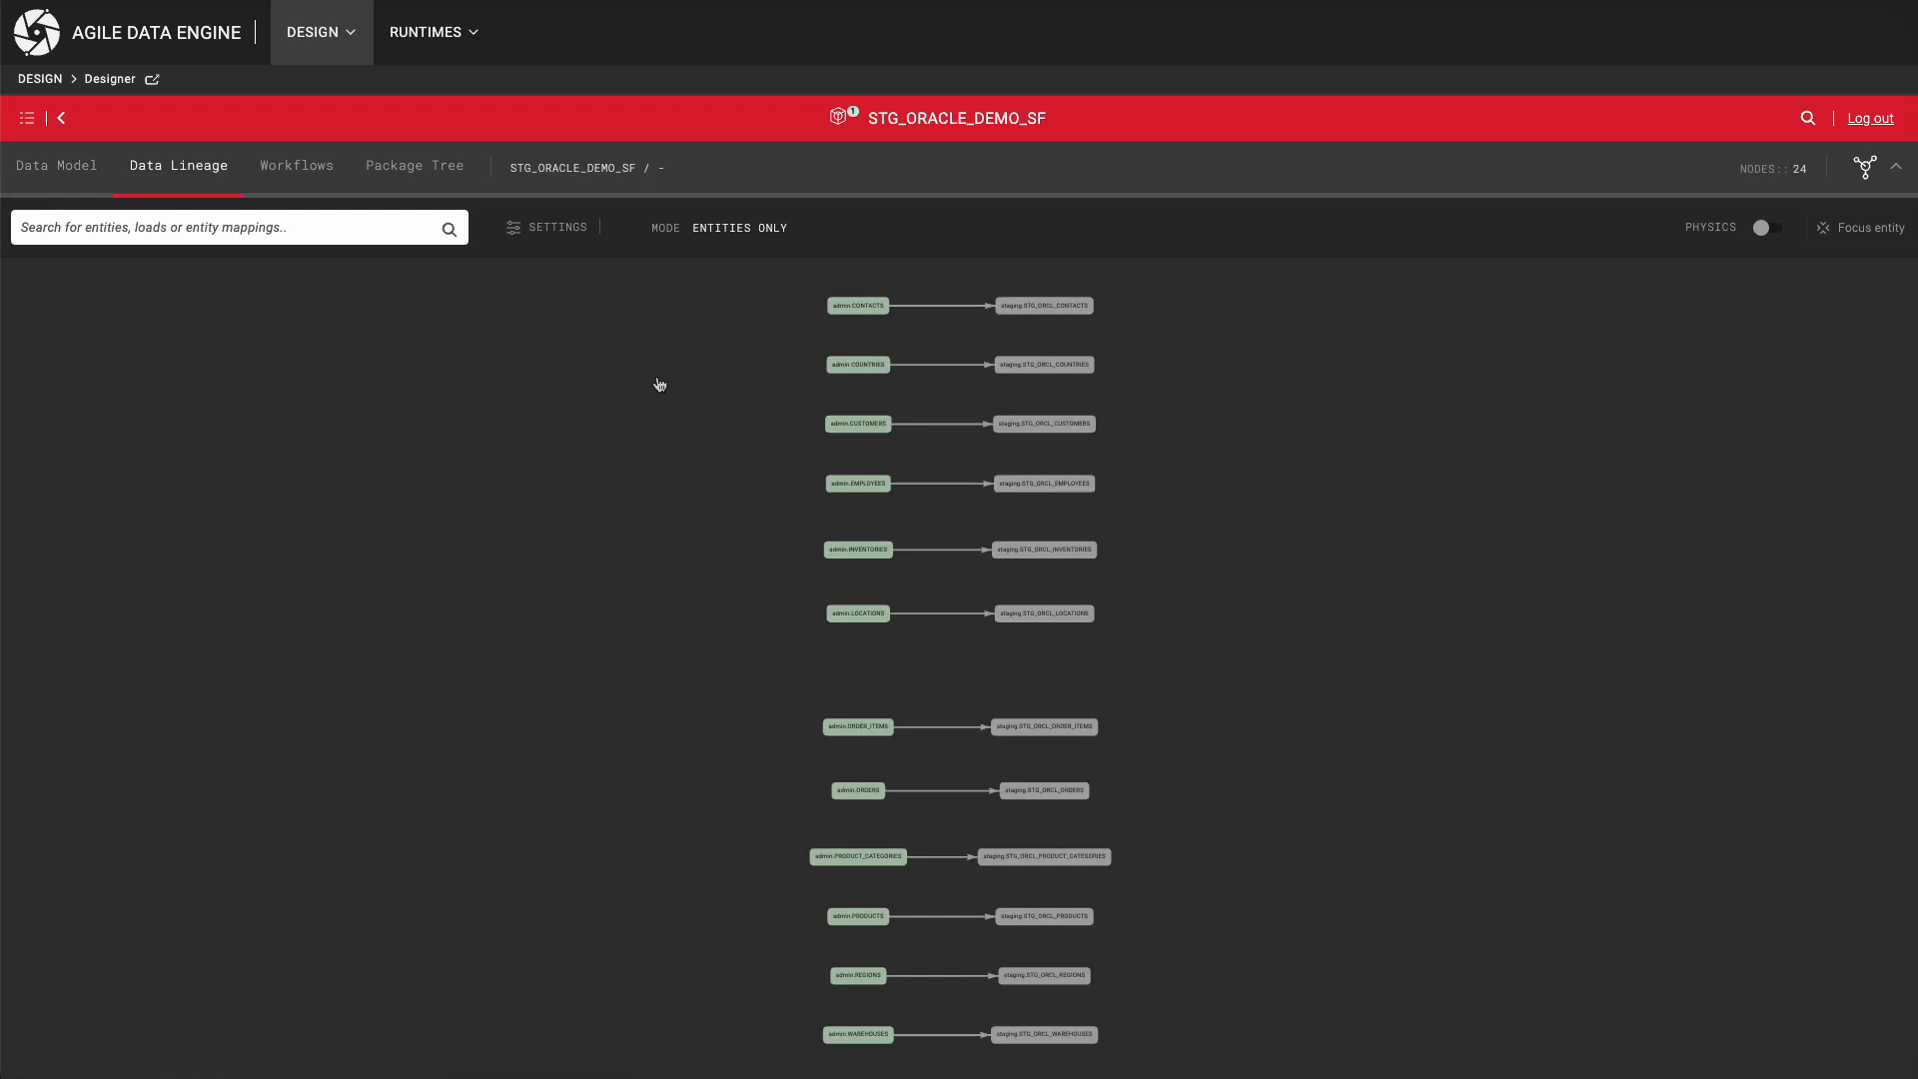
scroll(956, 416, up, 5)
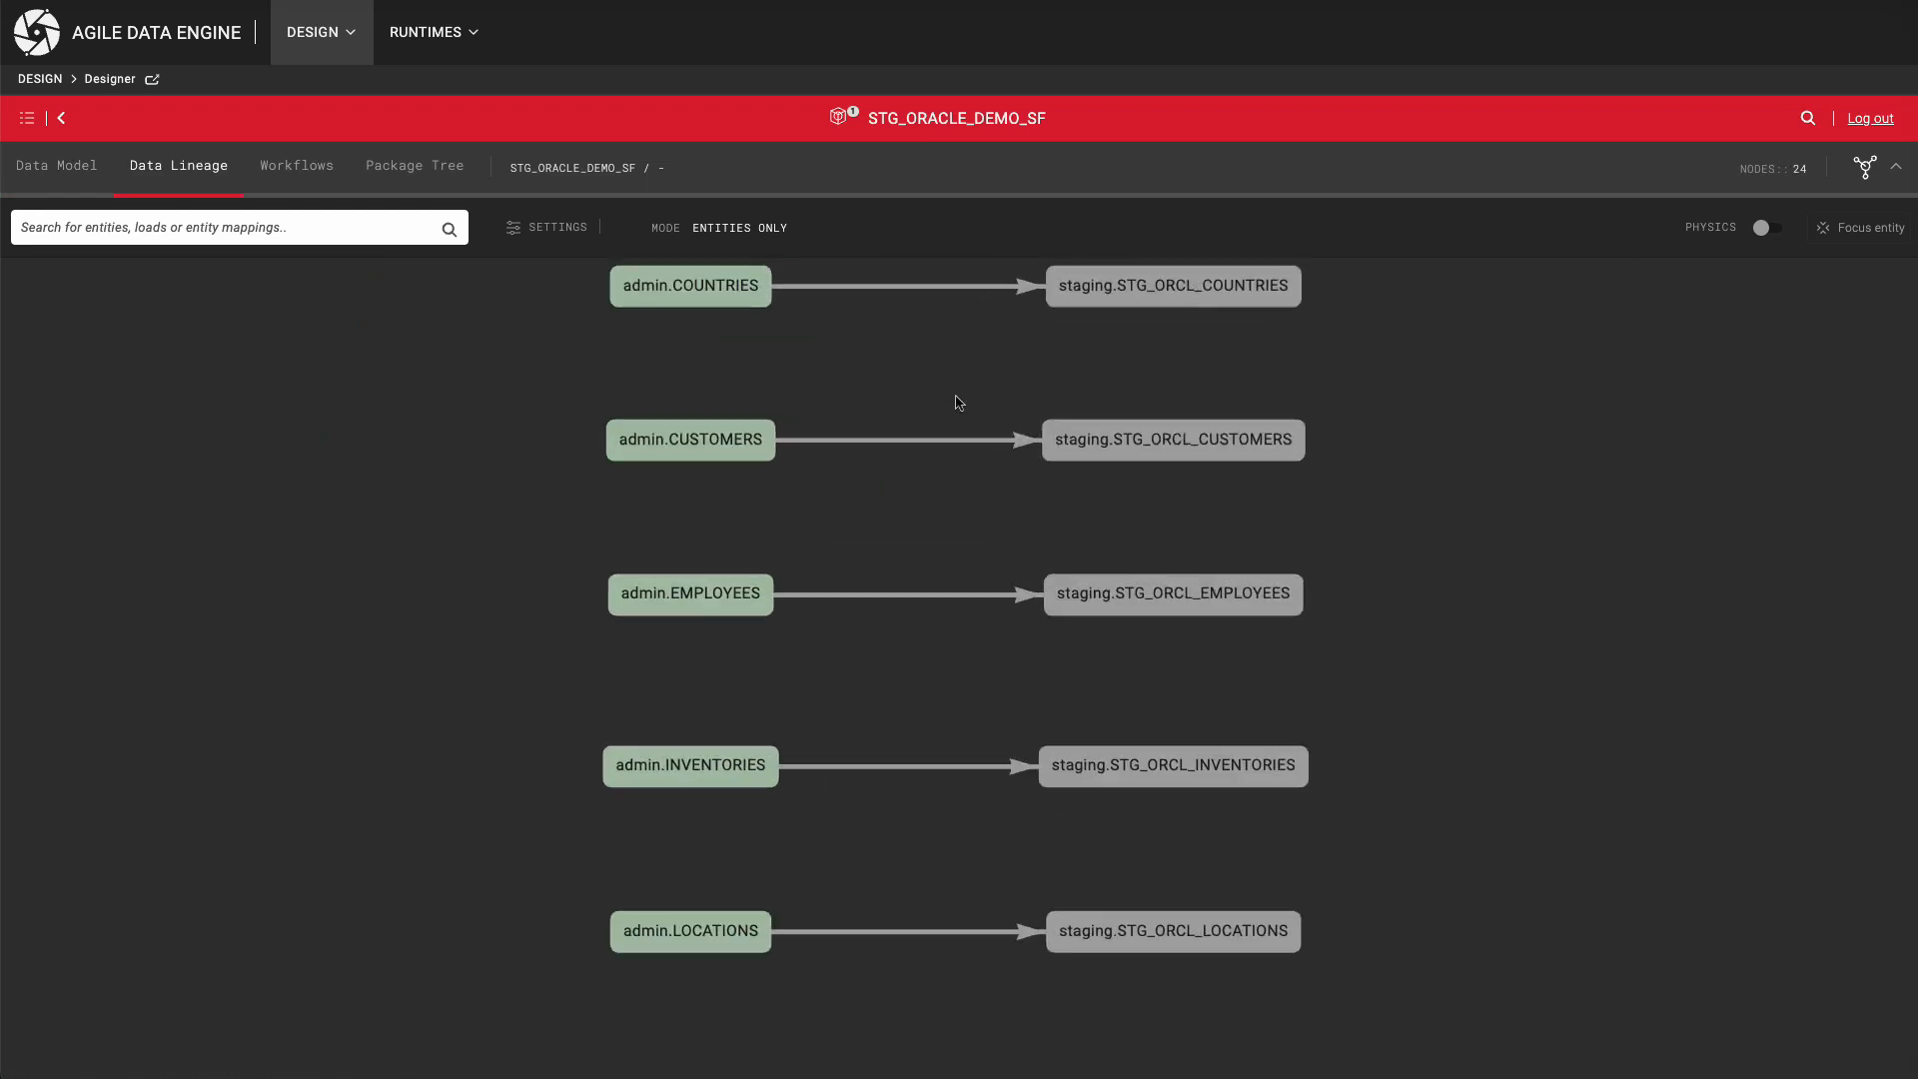
drag(969, 392, 957, 668)
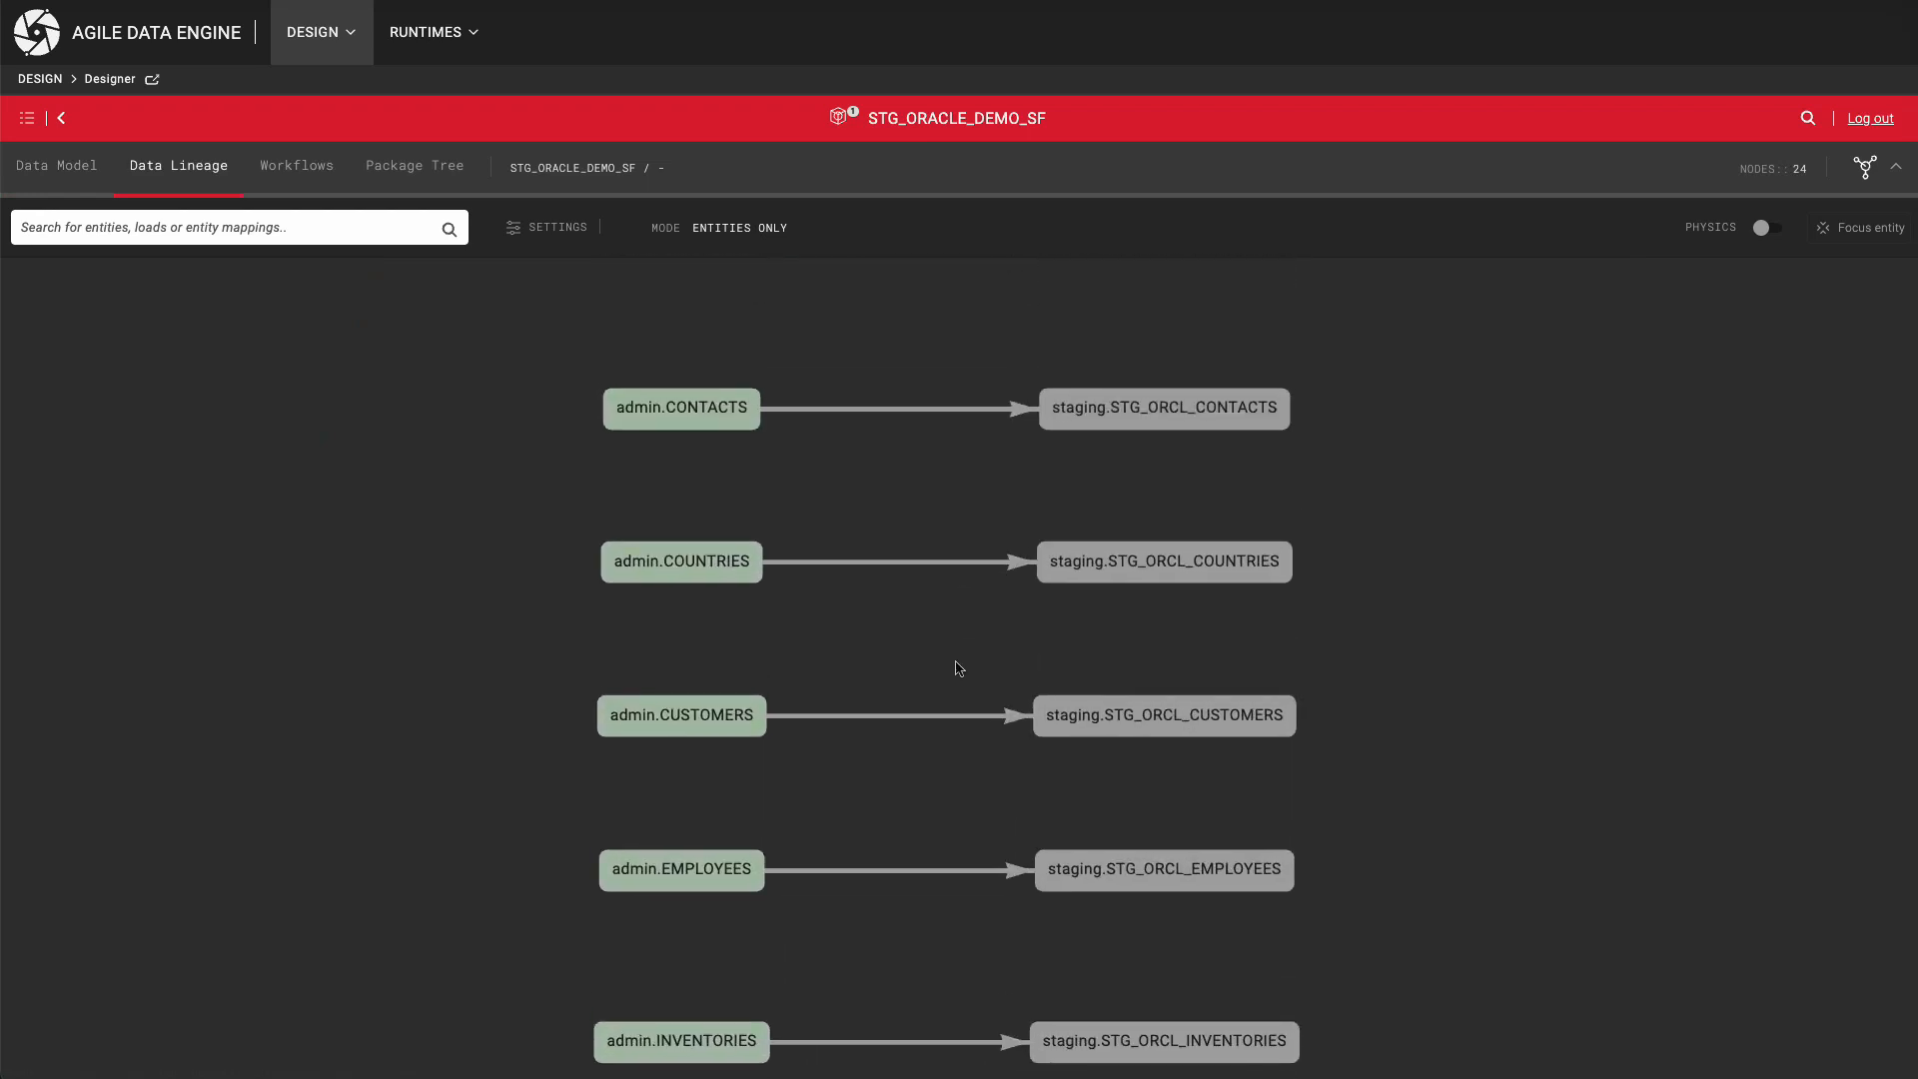
Open the staging.STG_ORCL_COUNTRIES entity from the lineage graph and view its attributes.
click(1153, 570)
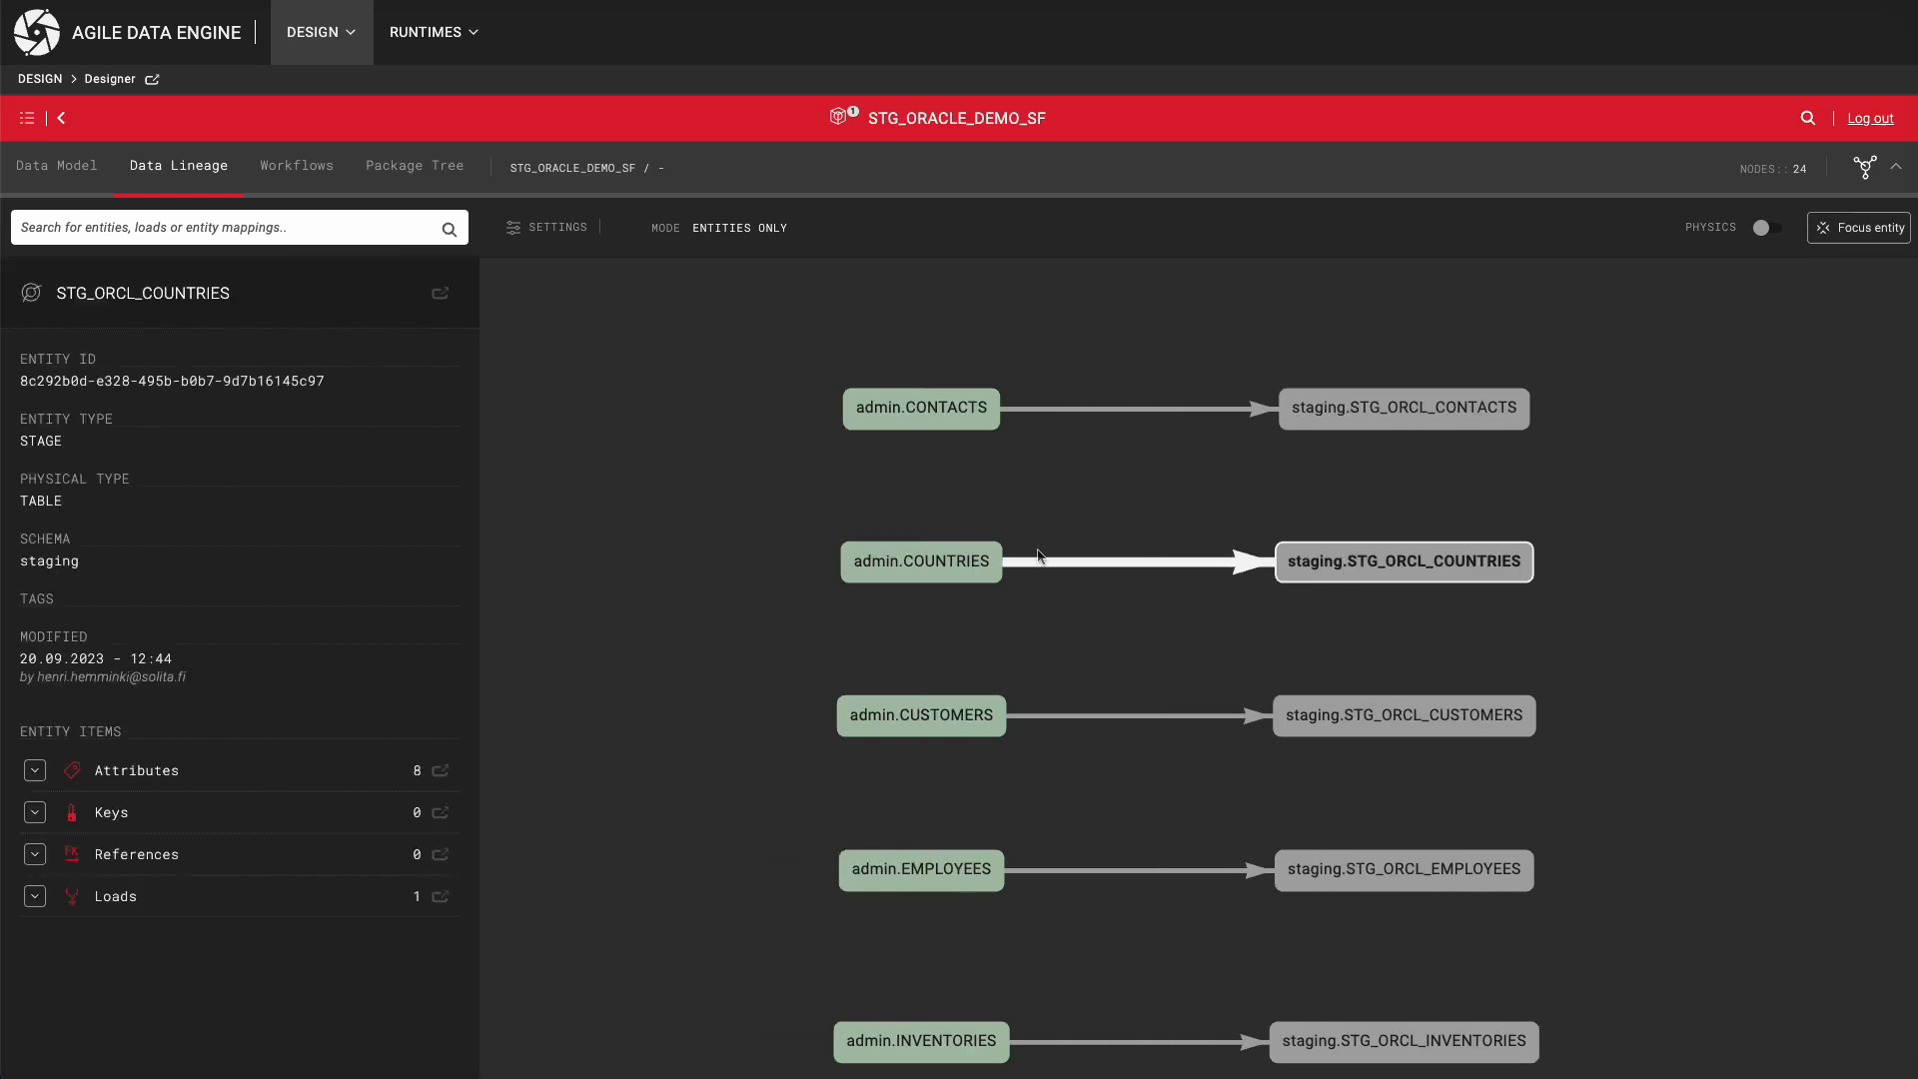
click(442, 296)
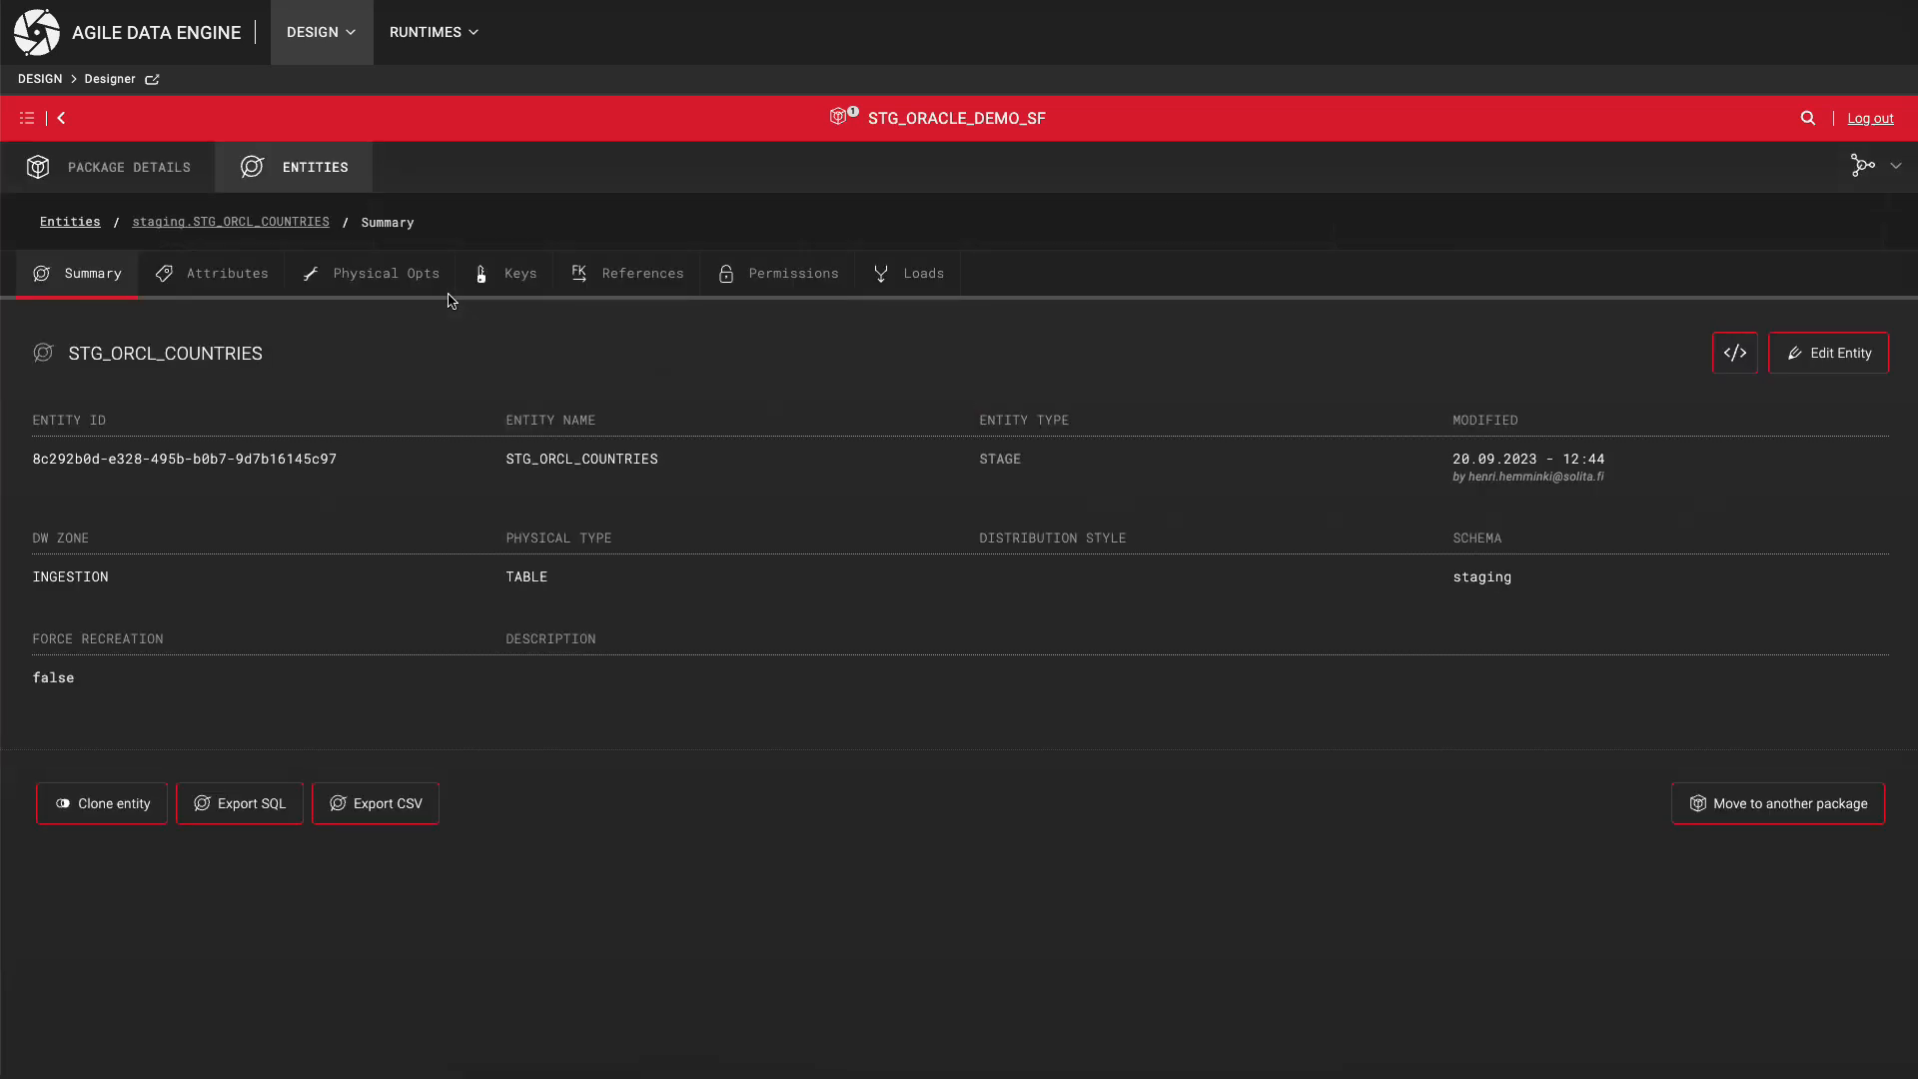
click(268, 293)
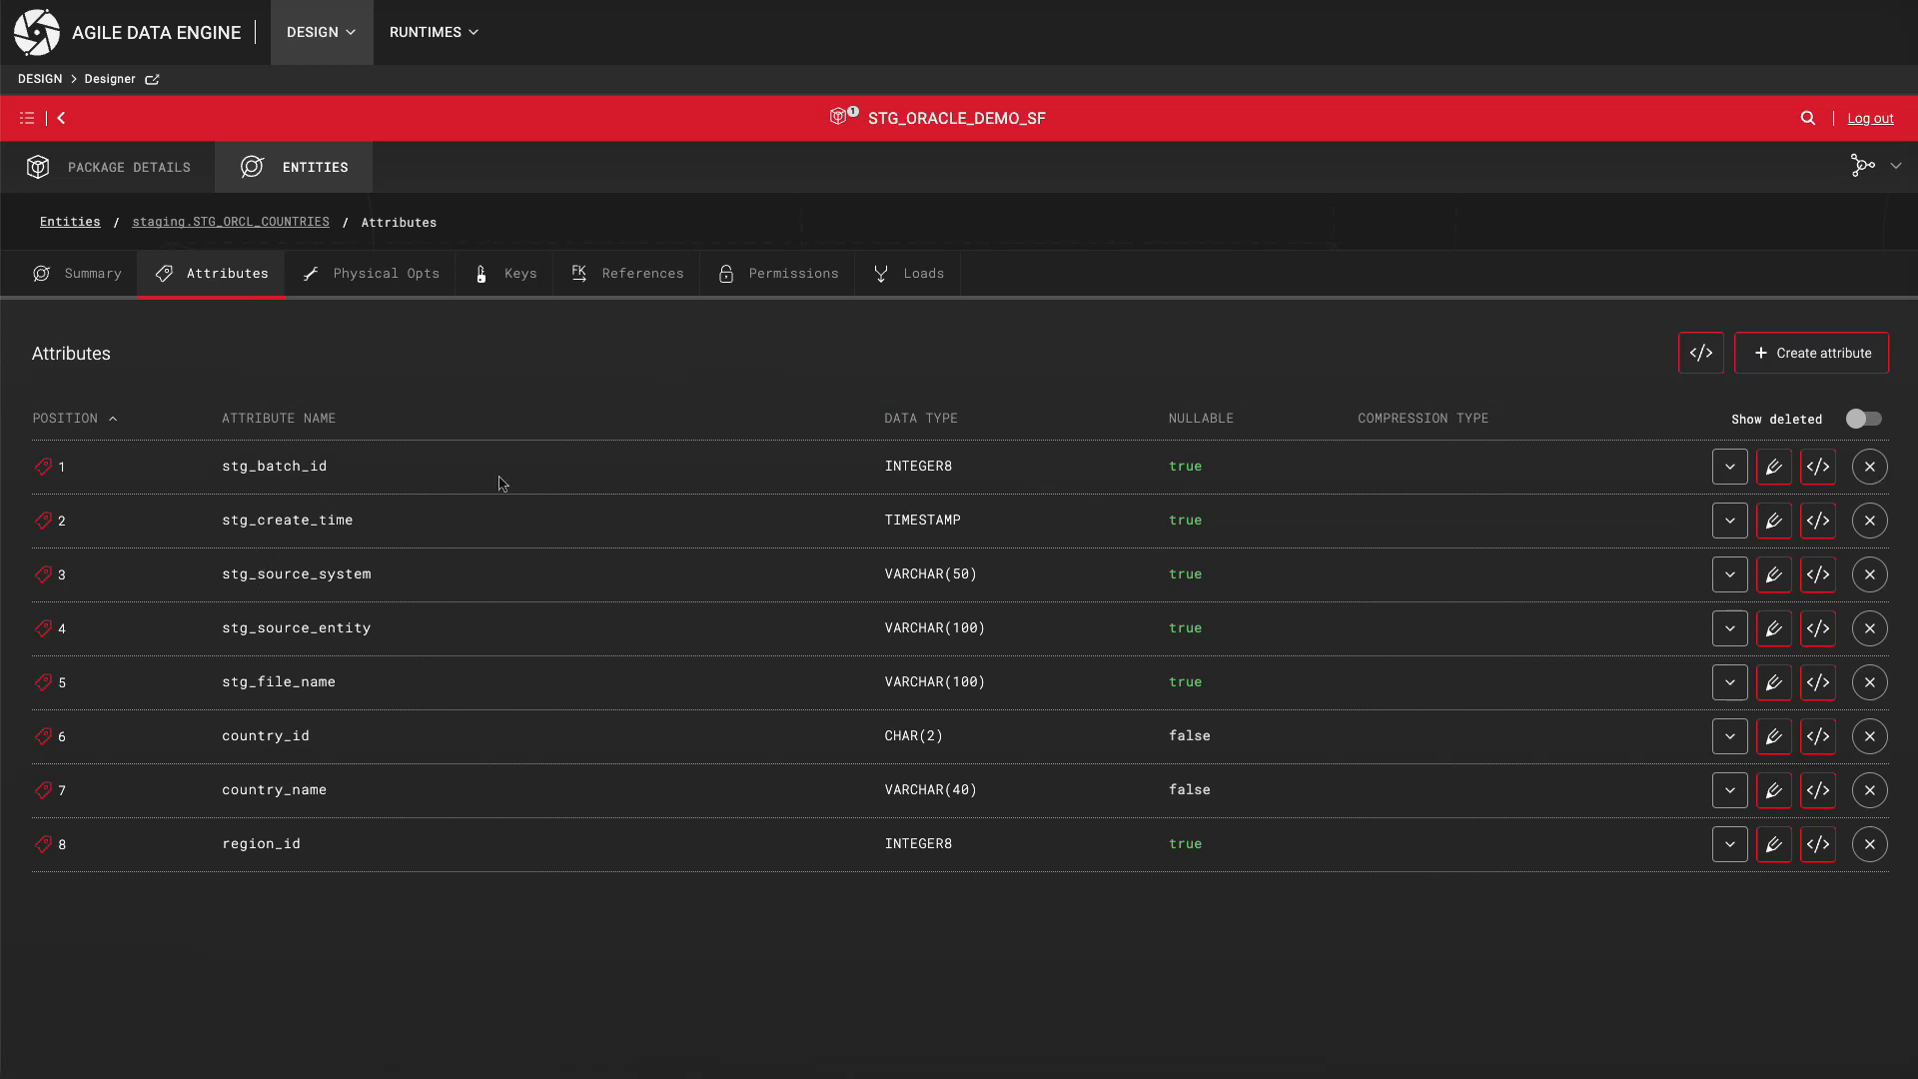
Inspect the incoming load load_stg_orcl_countries_from_cloud_storage and its entity mapping countries_to_stg_orcl_countries.
click(901, 290)
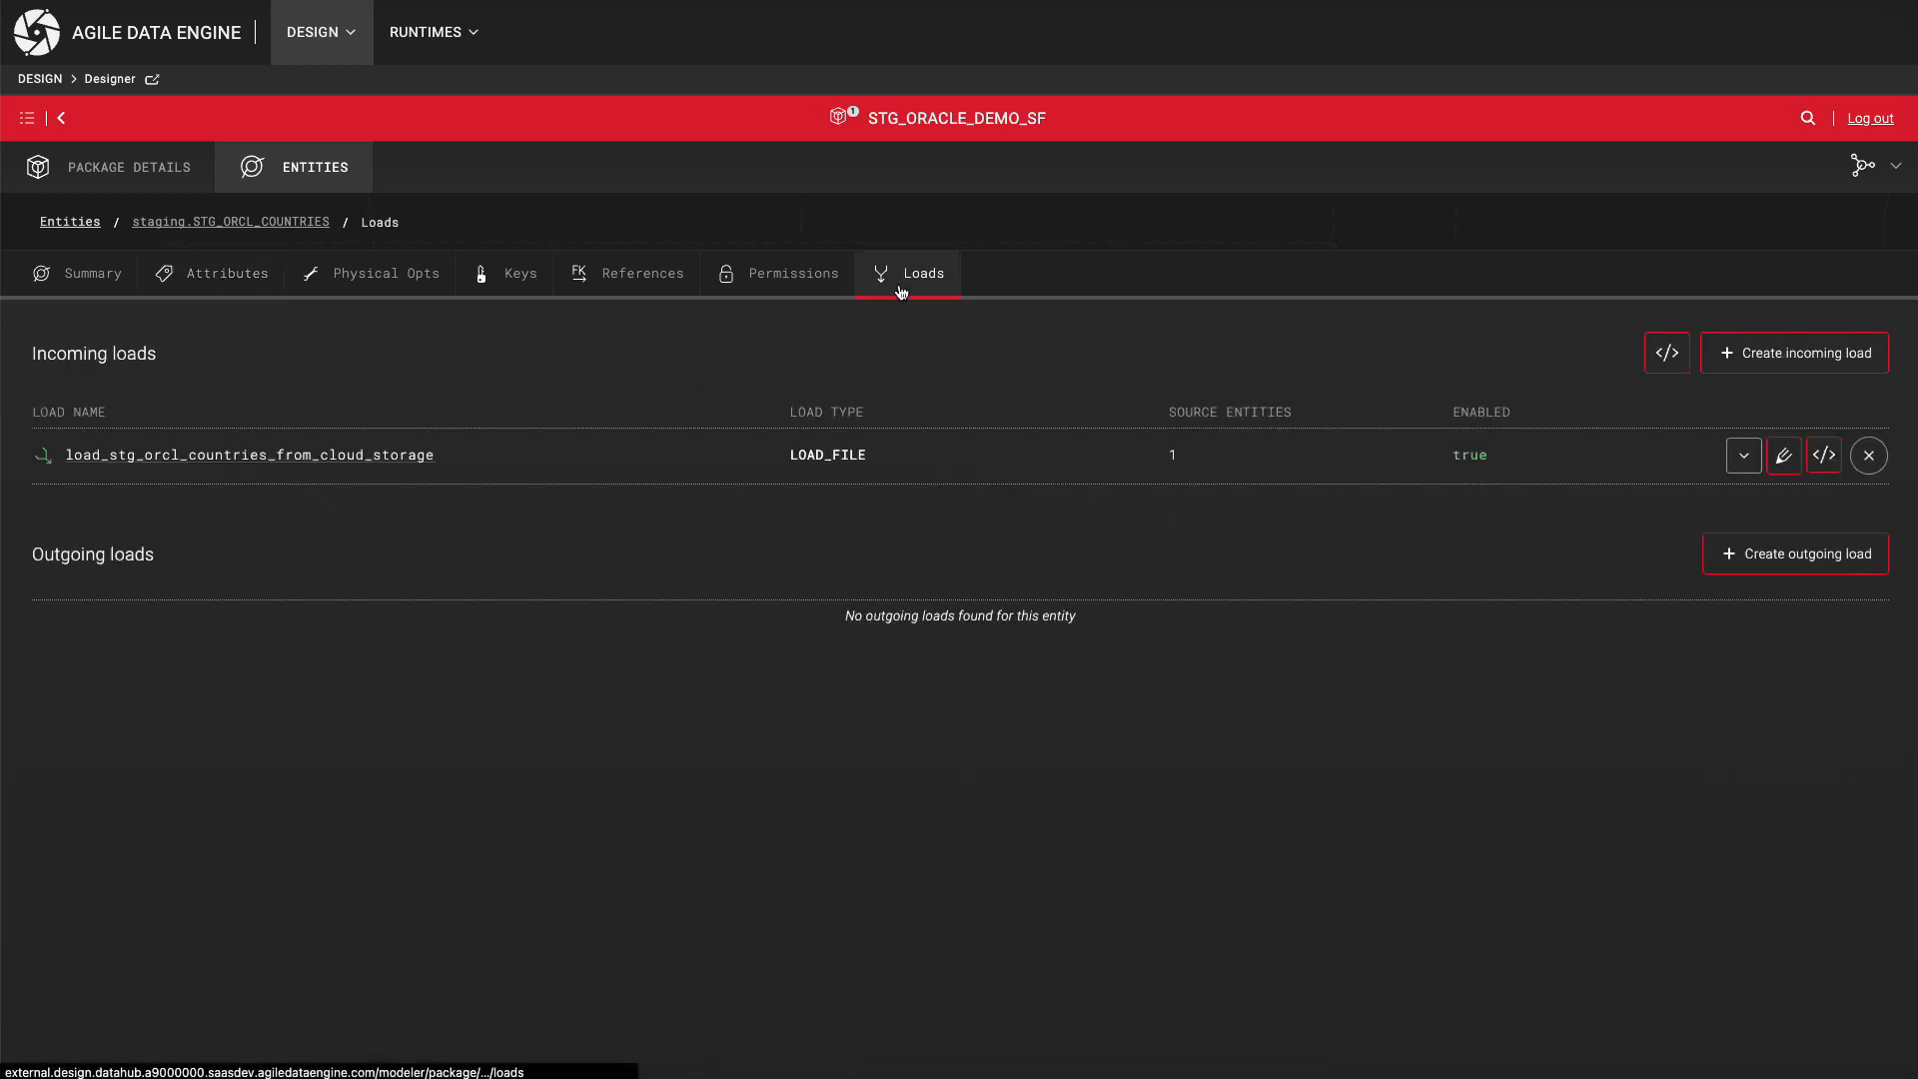
click(391, 457)
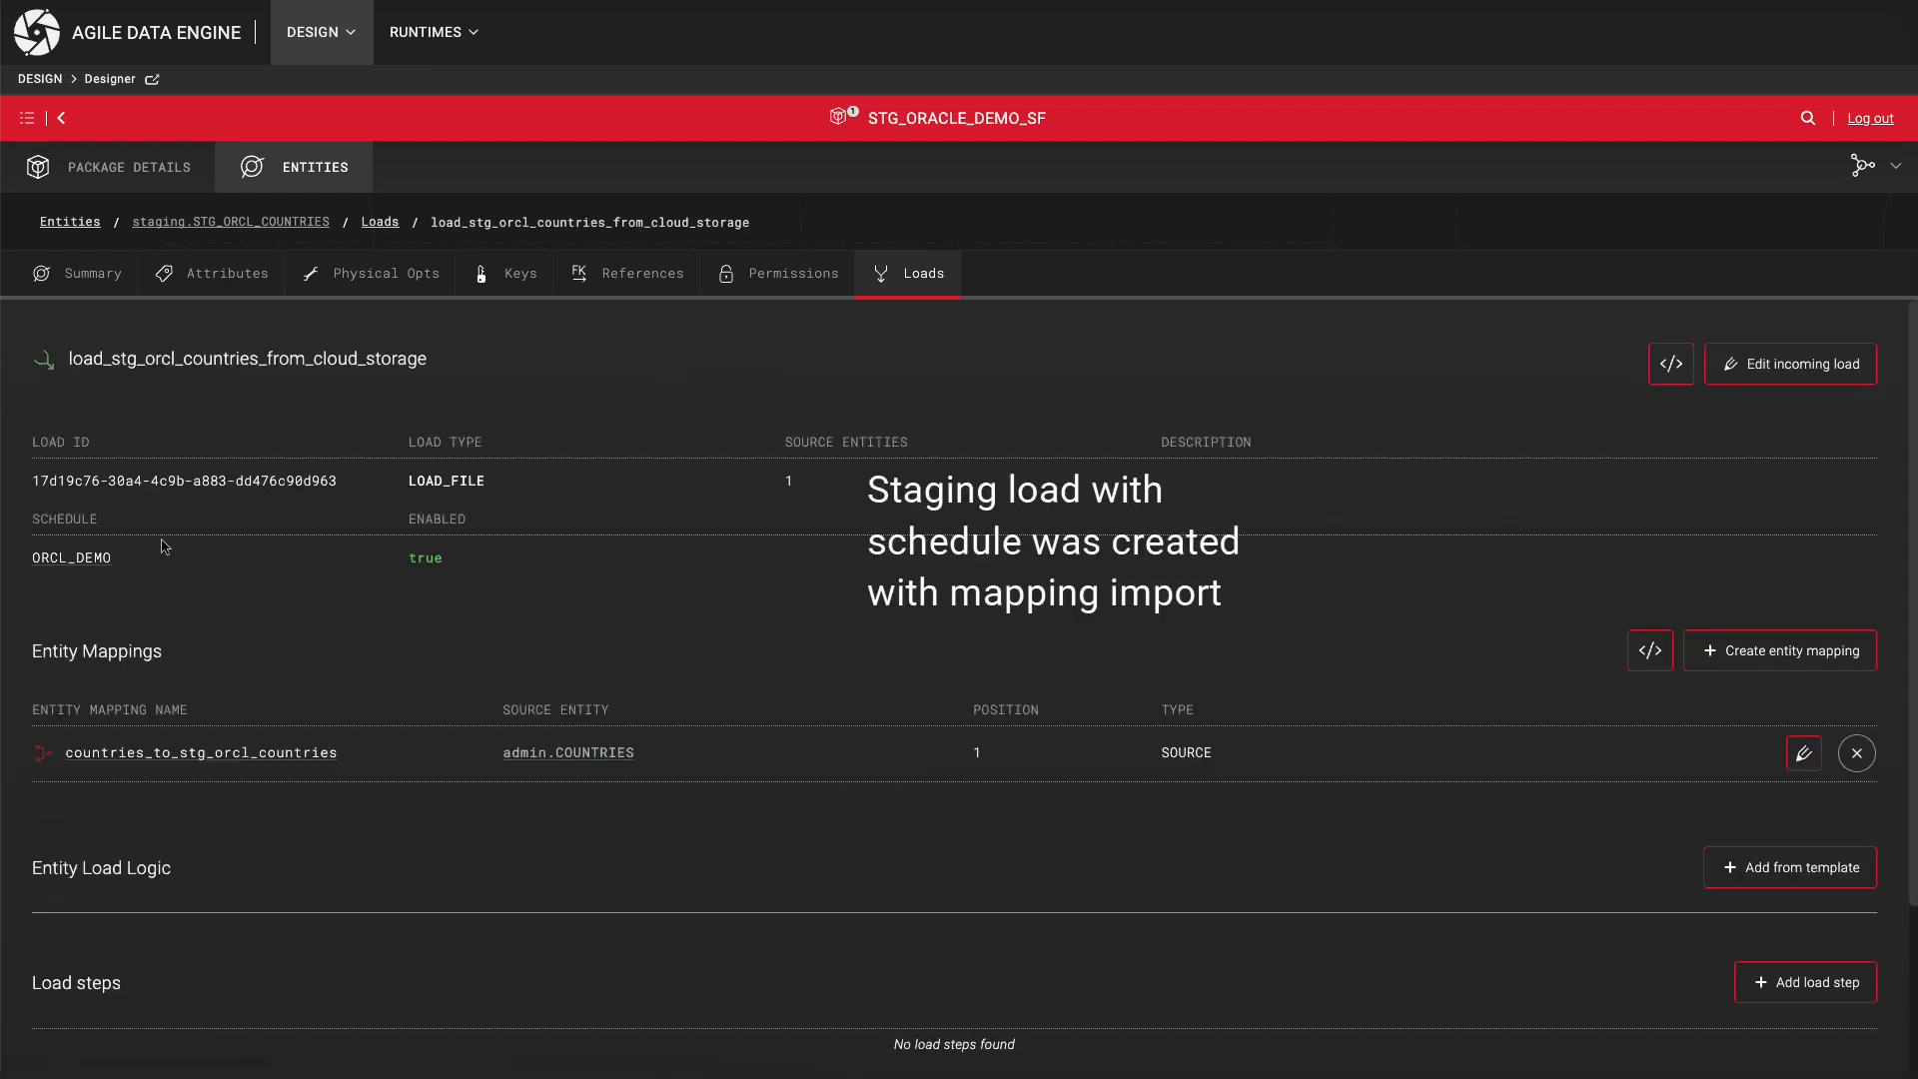
double_click(459, 483)
click(399, 638)
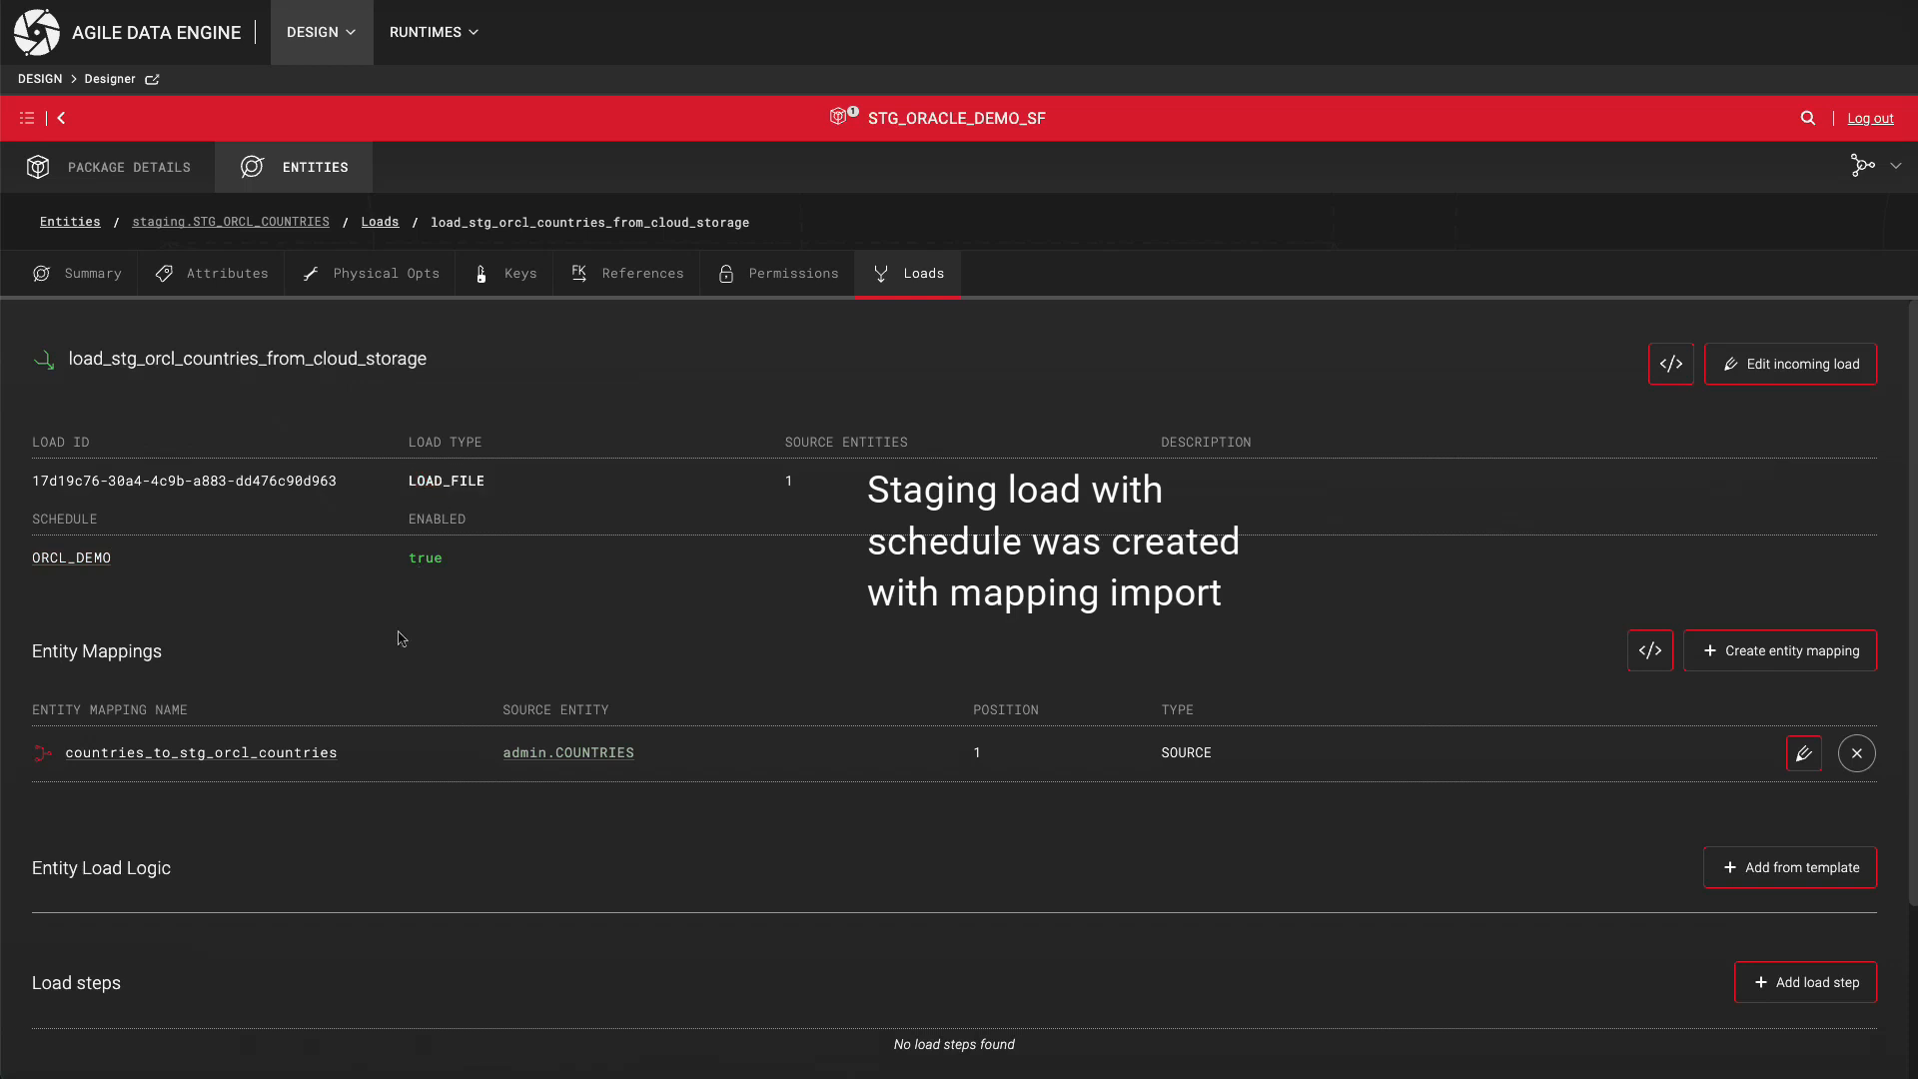
click(314, 756)
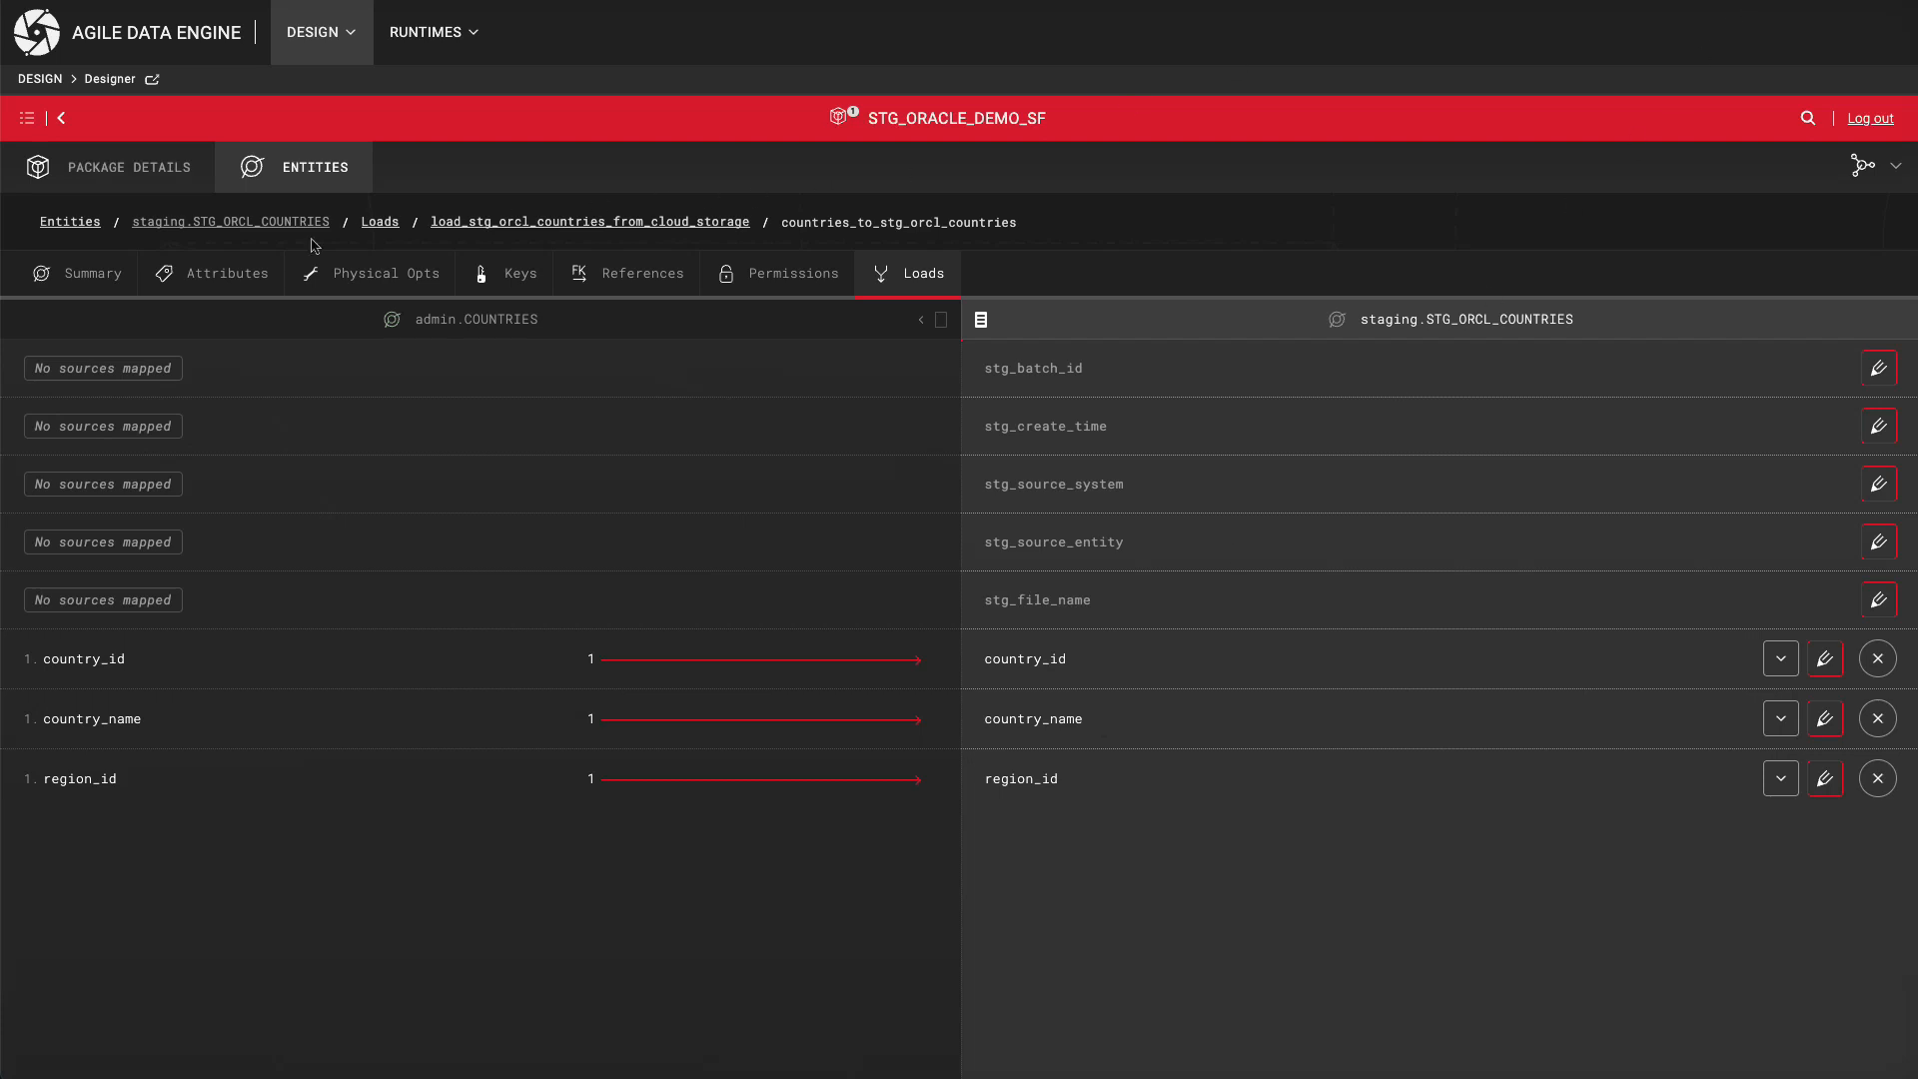
Review the generated Snowflake CREATE TABLE statement for STG_ORCL_COUNTRIES in the DEV environment, and close the code preview.
click(93, 275)
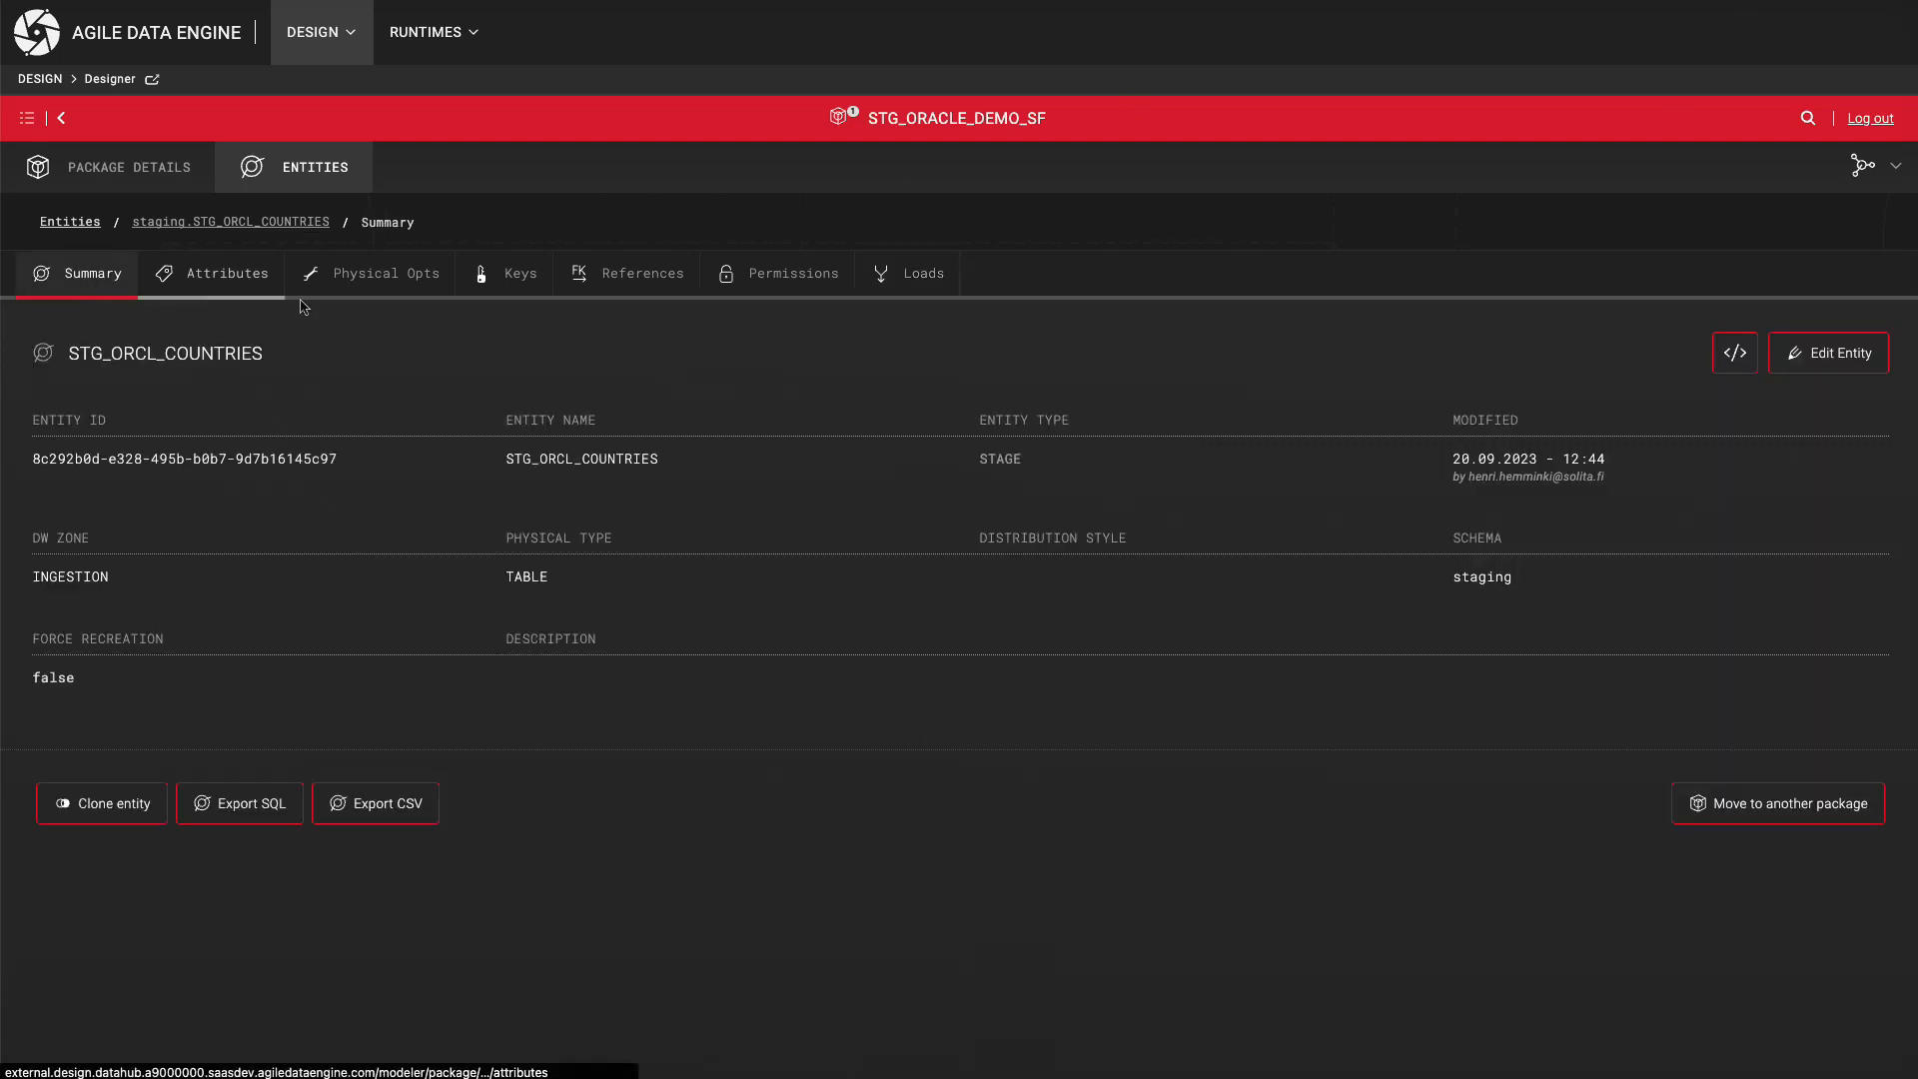
click(1727, 355)
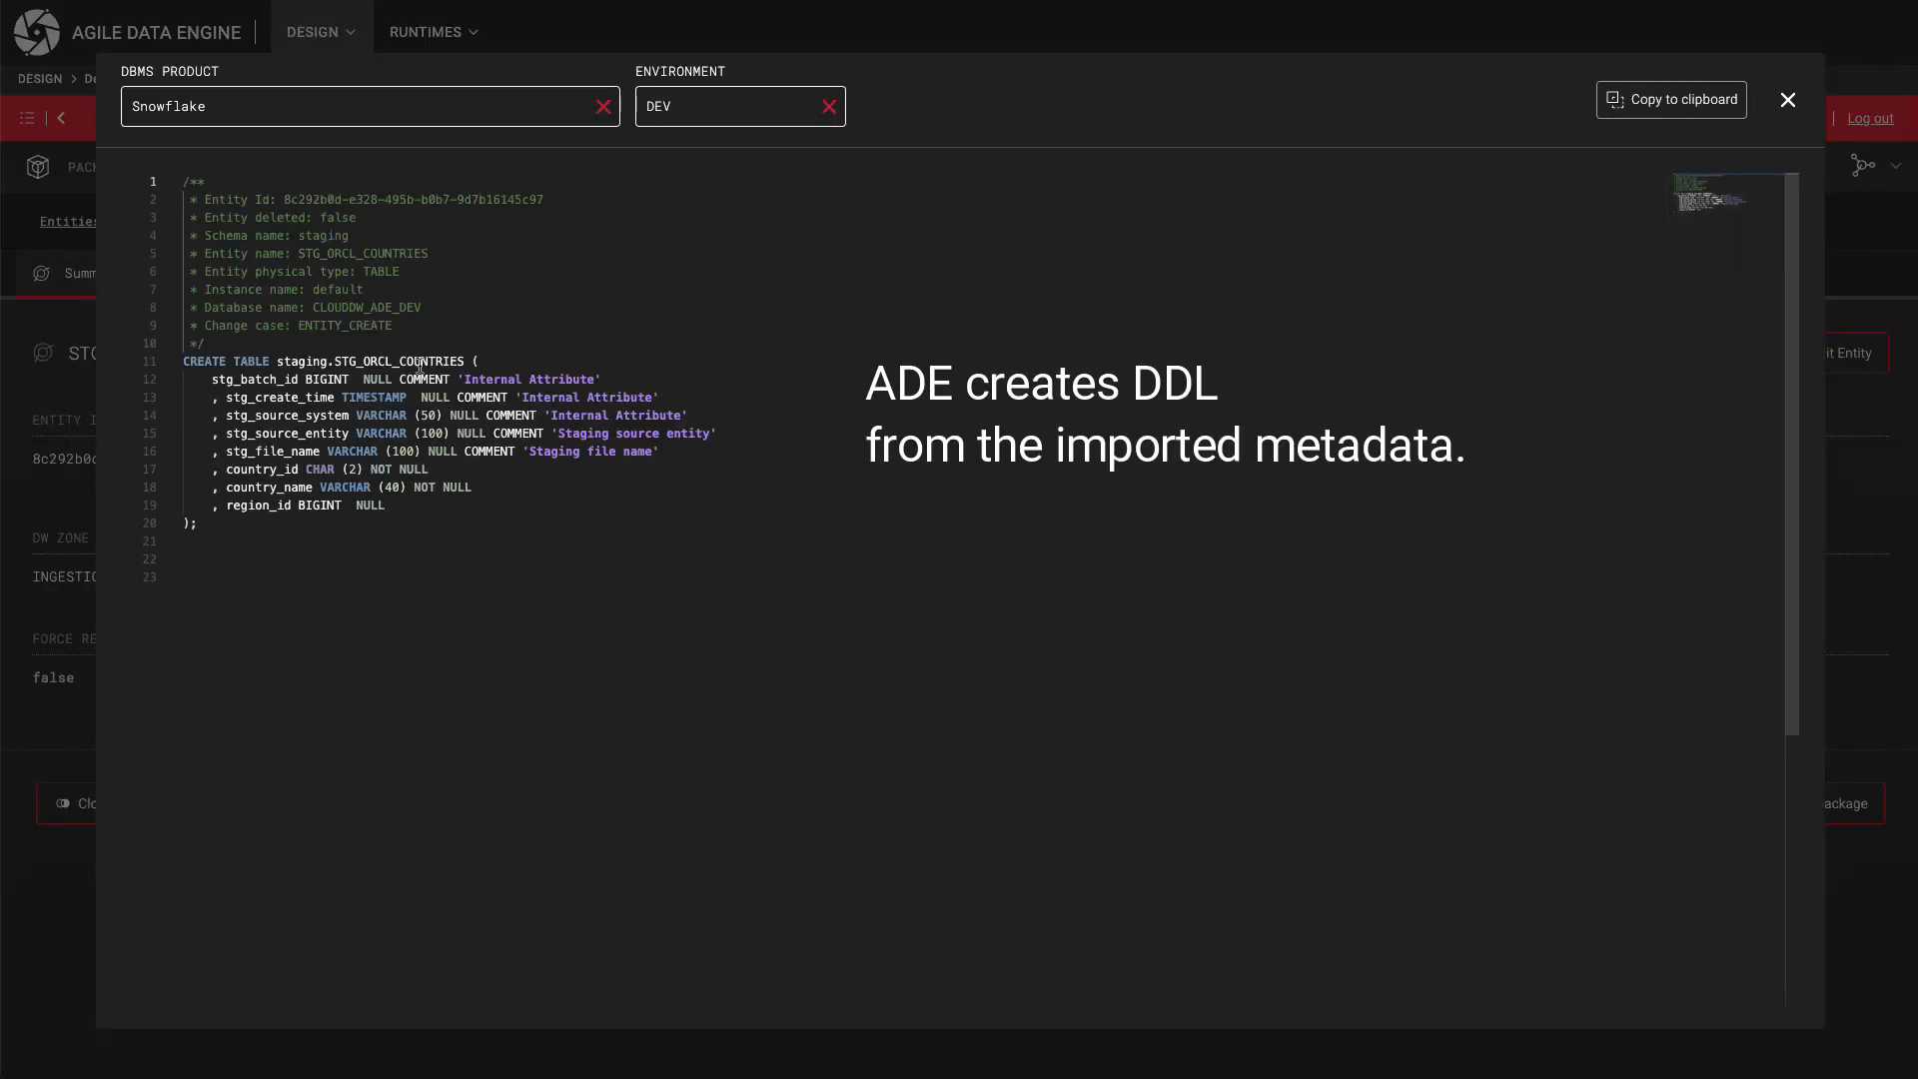
drag(187, 361, 284, 505)
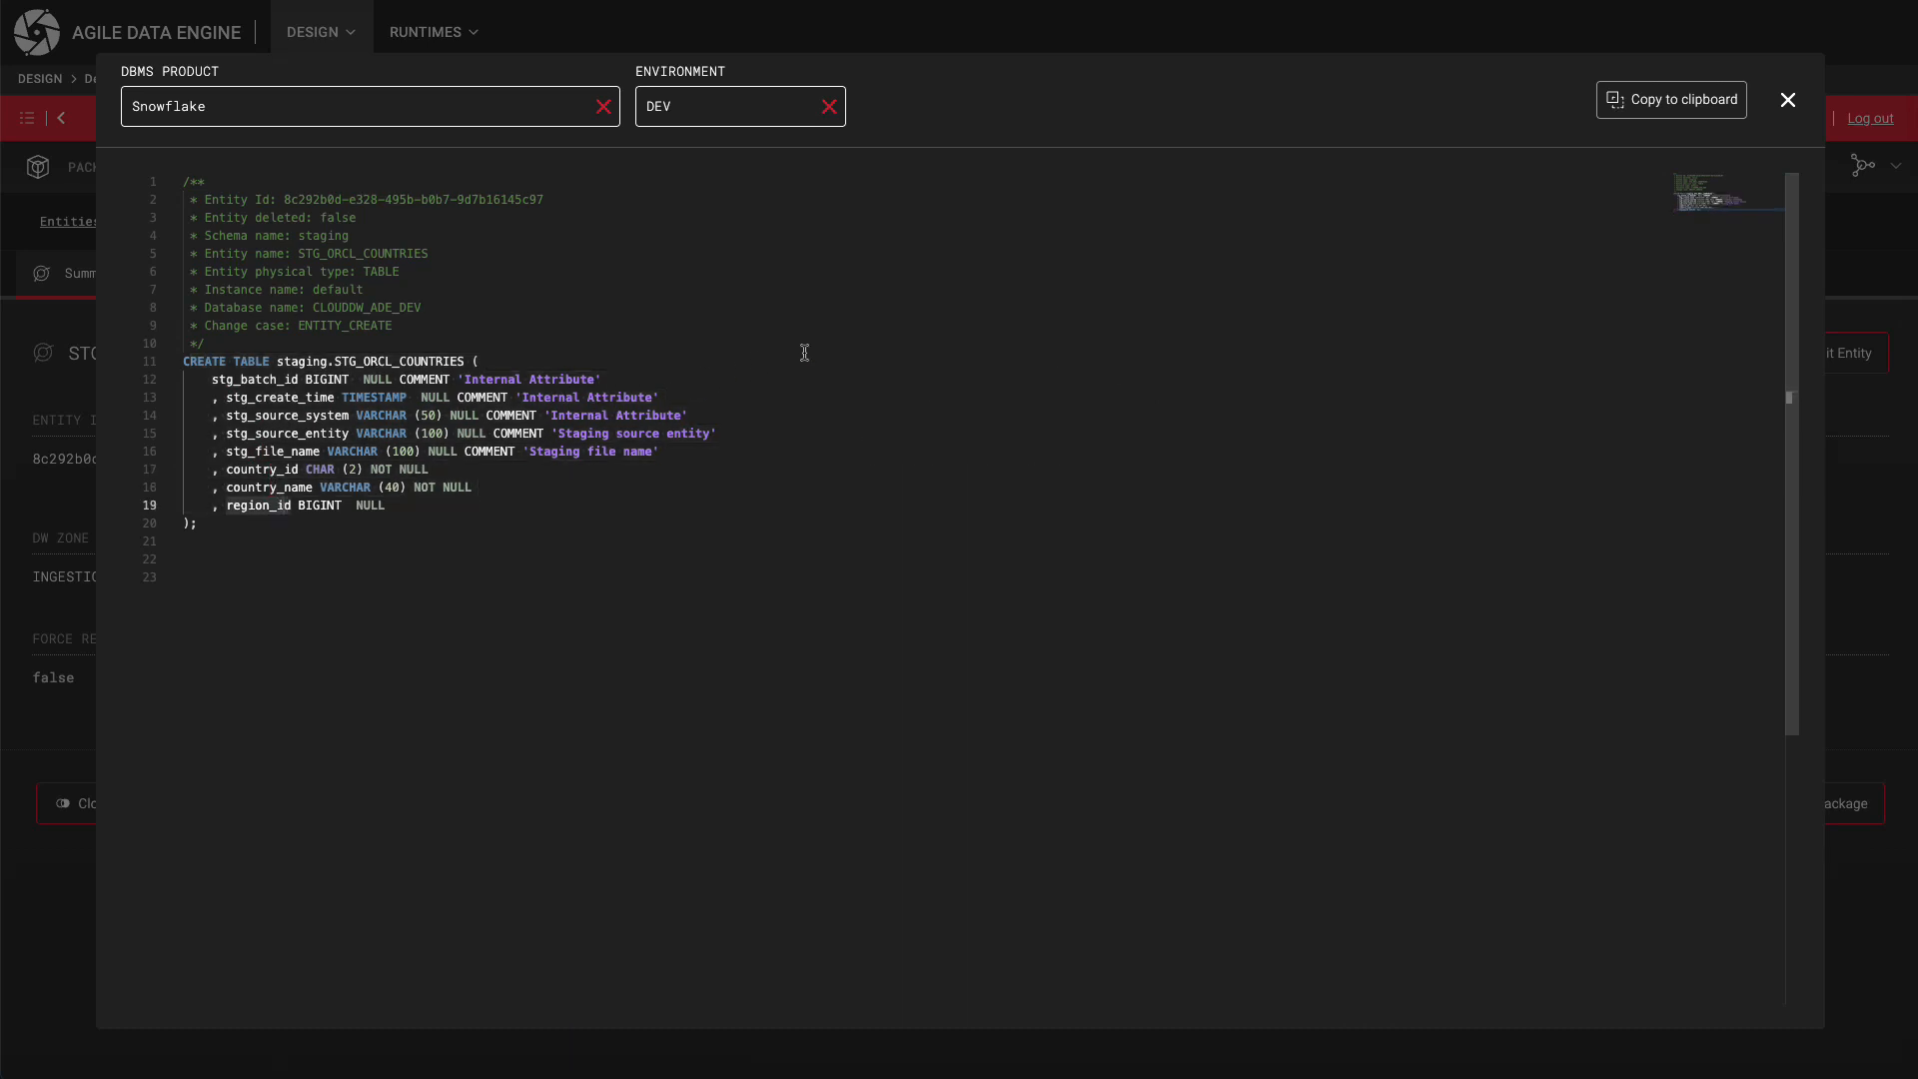
click(1786, 101)
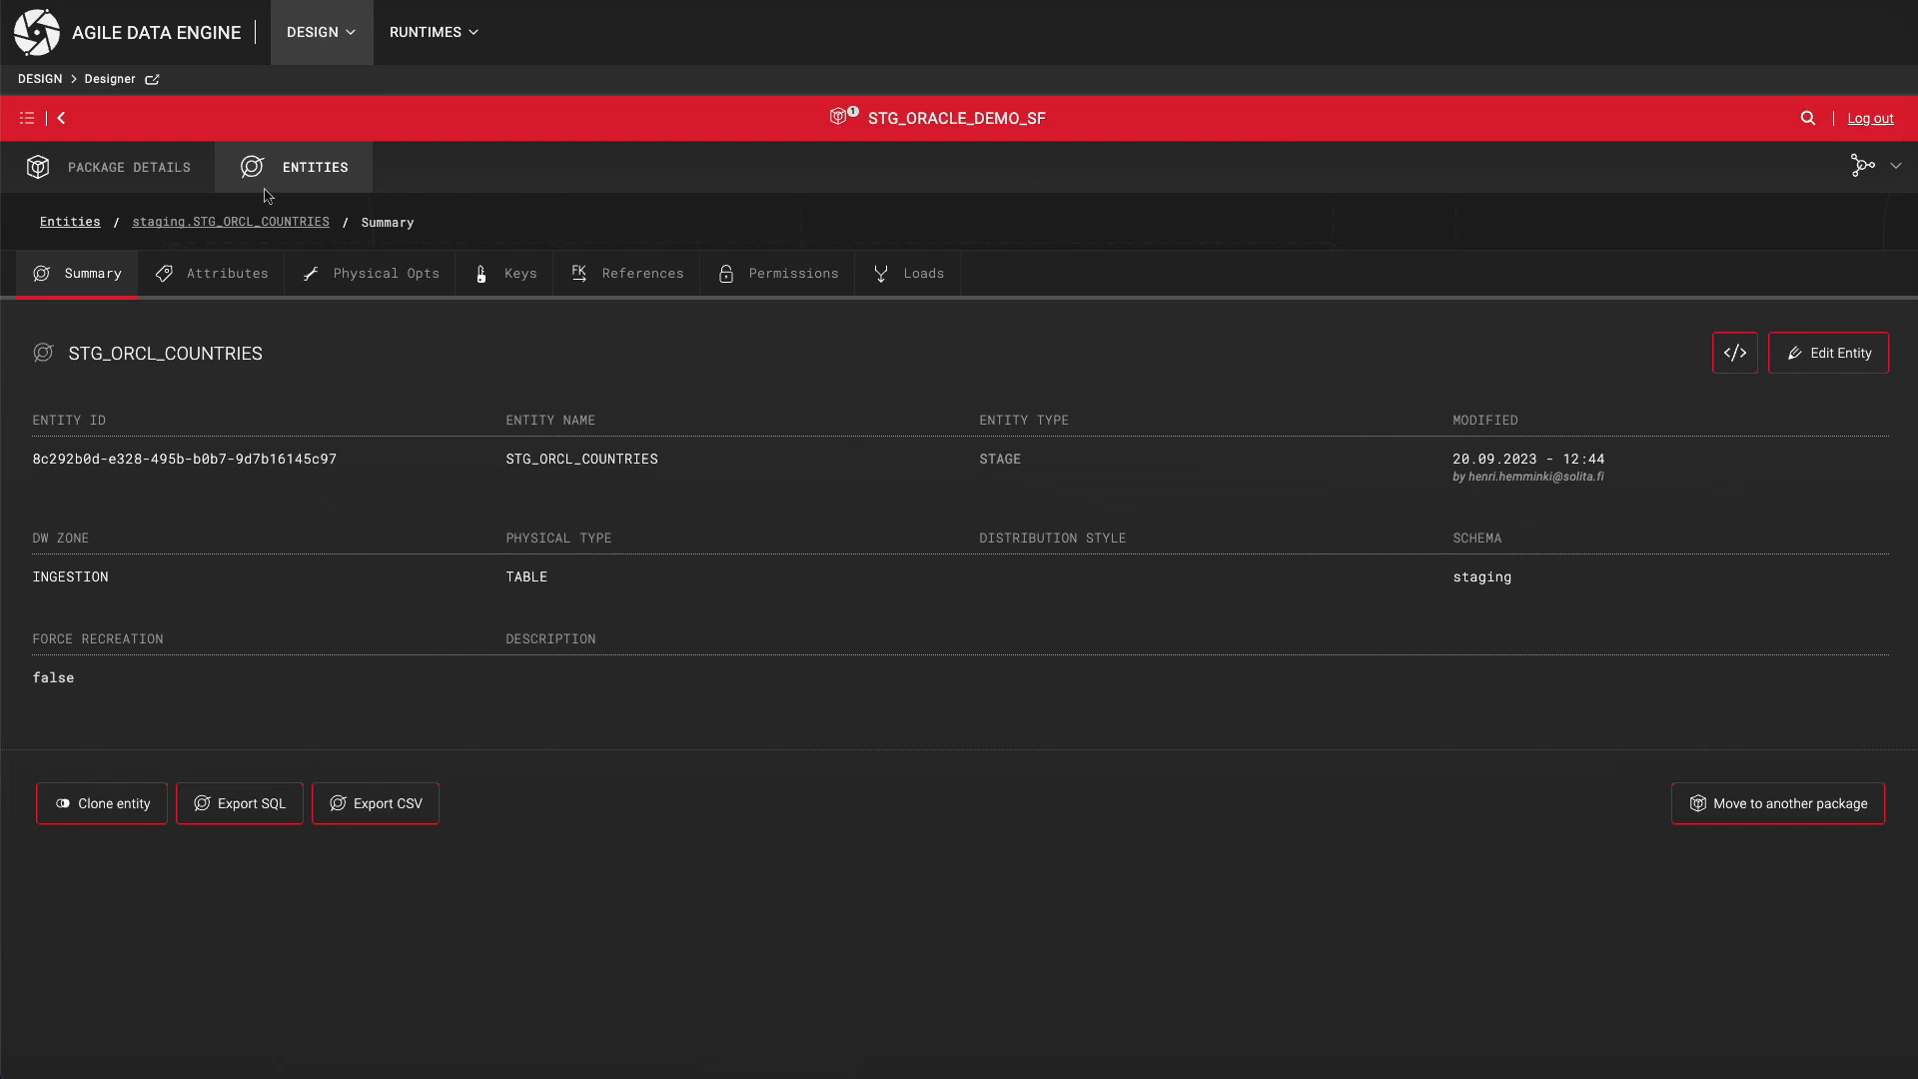
Commit the STG_ORACLE_DEMO_SF package with the message "Initial commit".
click(161, 179)
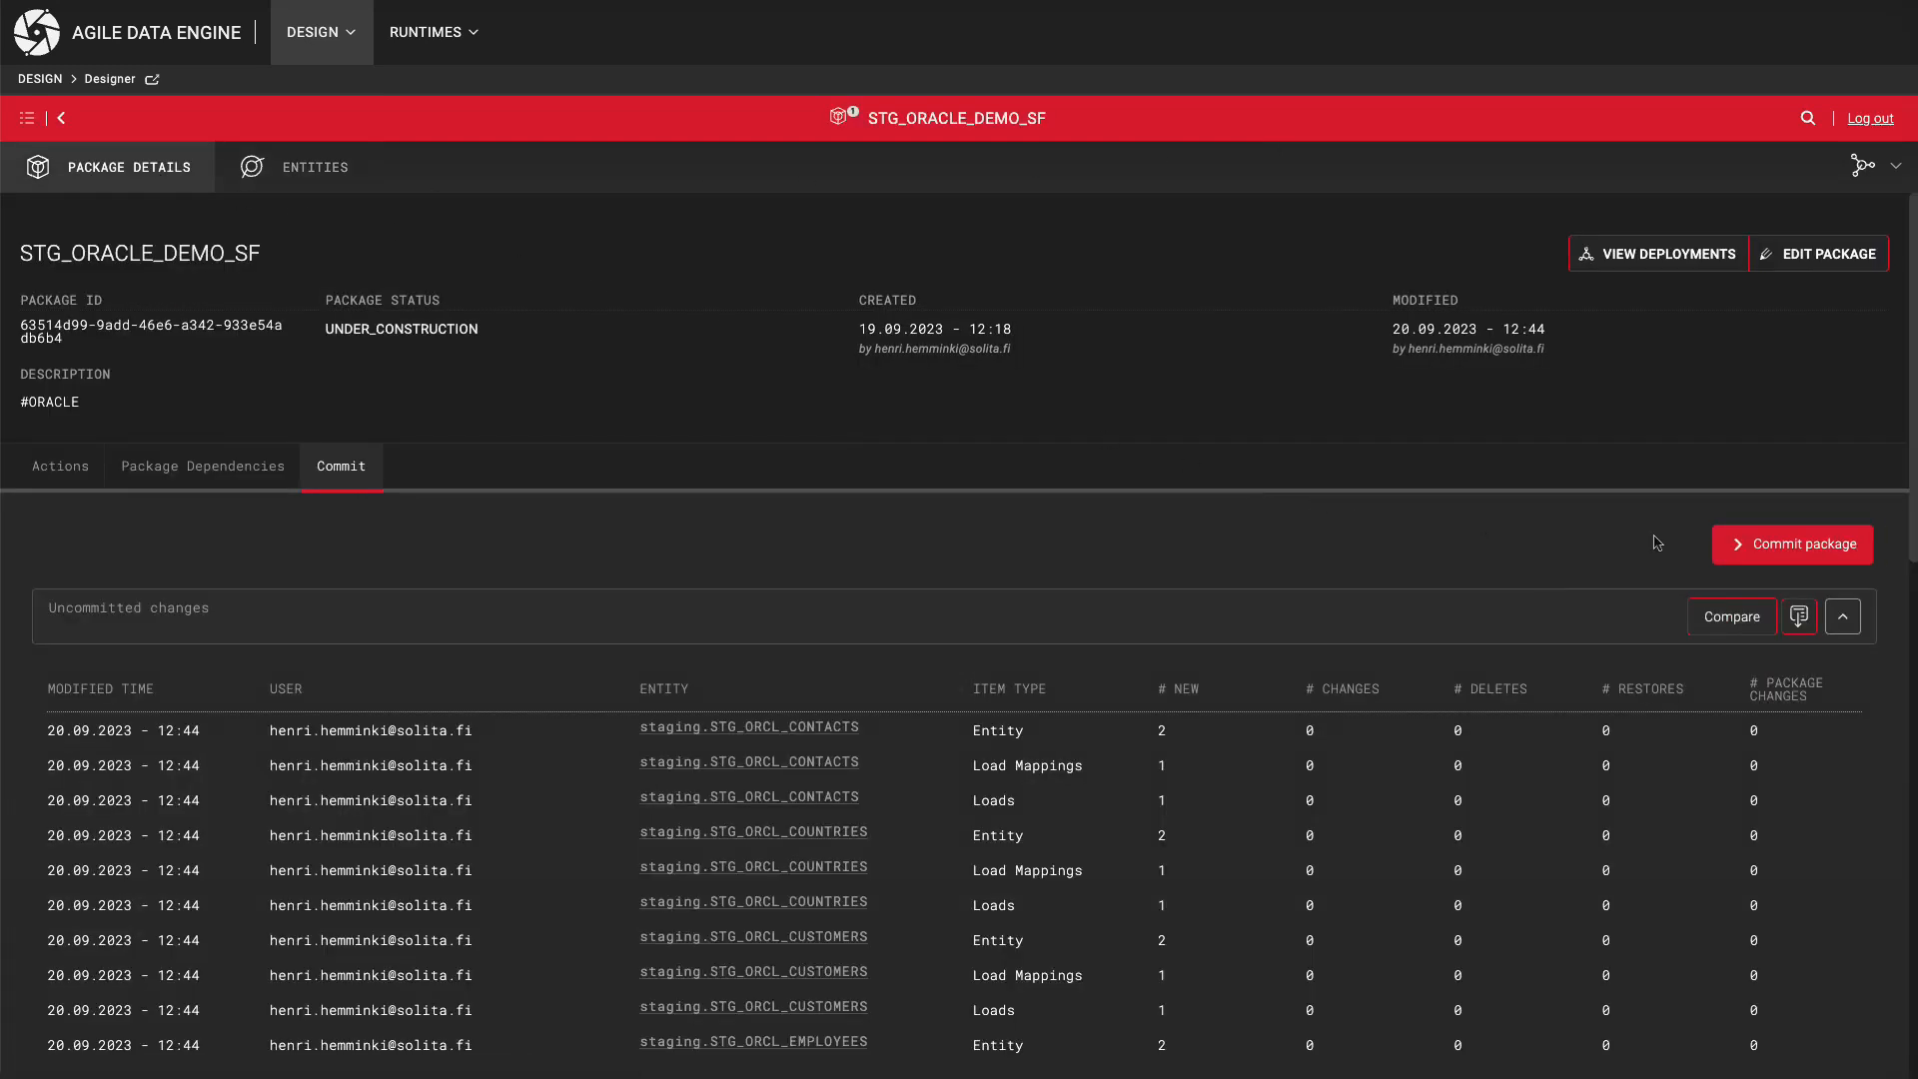
click(1746, 548)
text(Initial com)
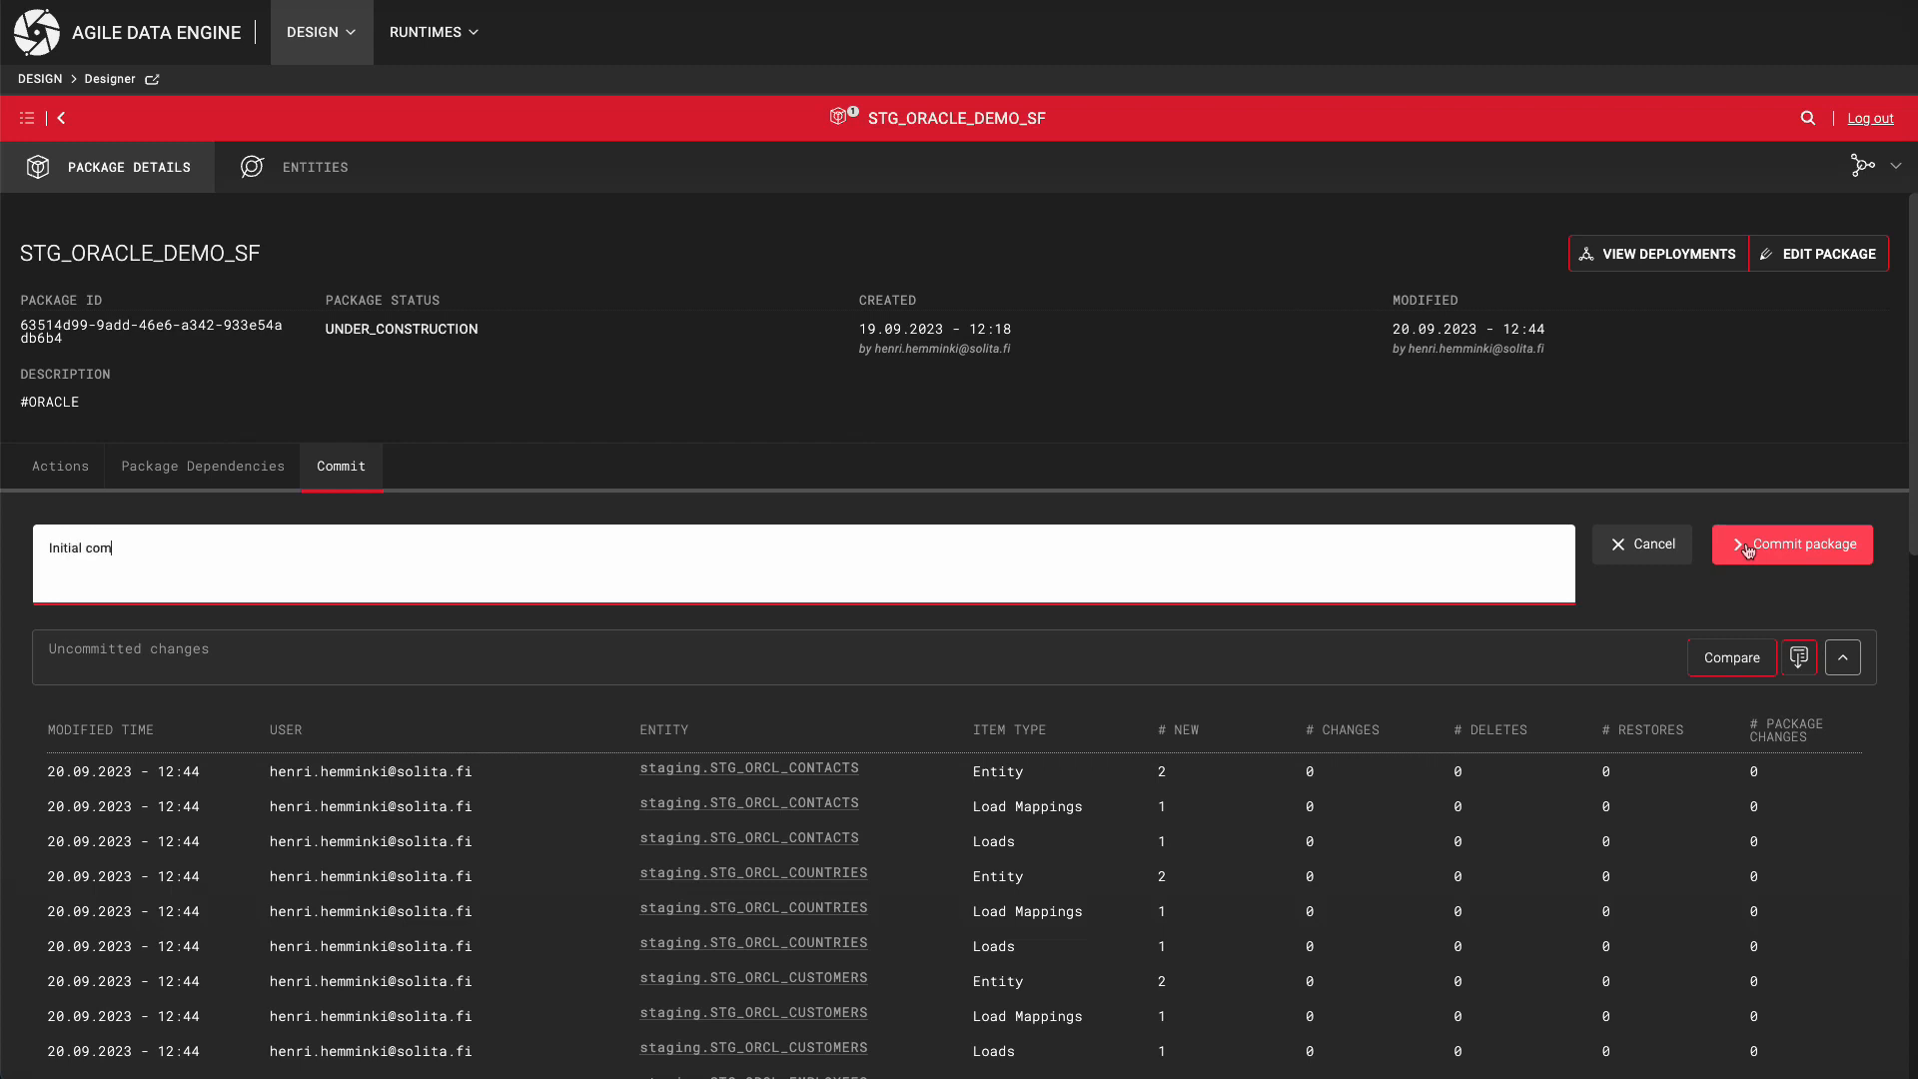
text(mit)
click(1745, 547)
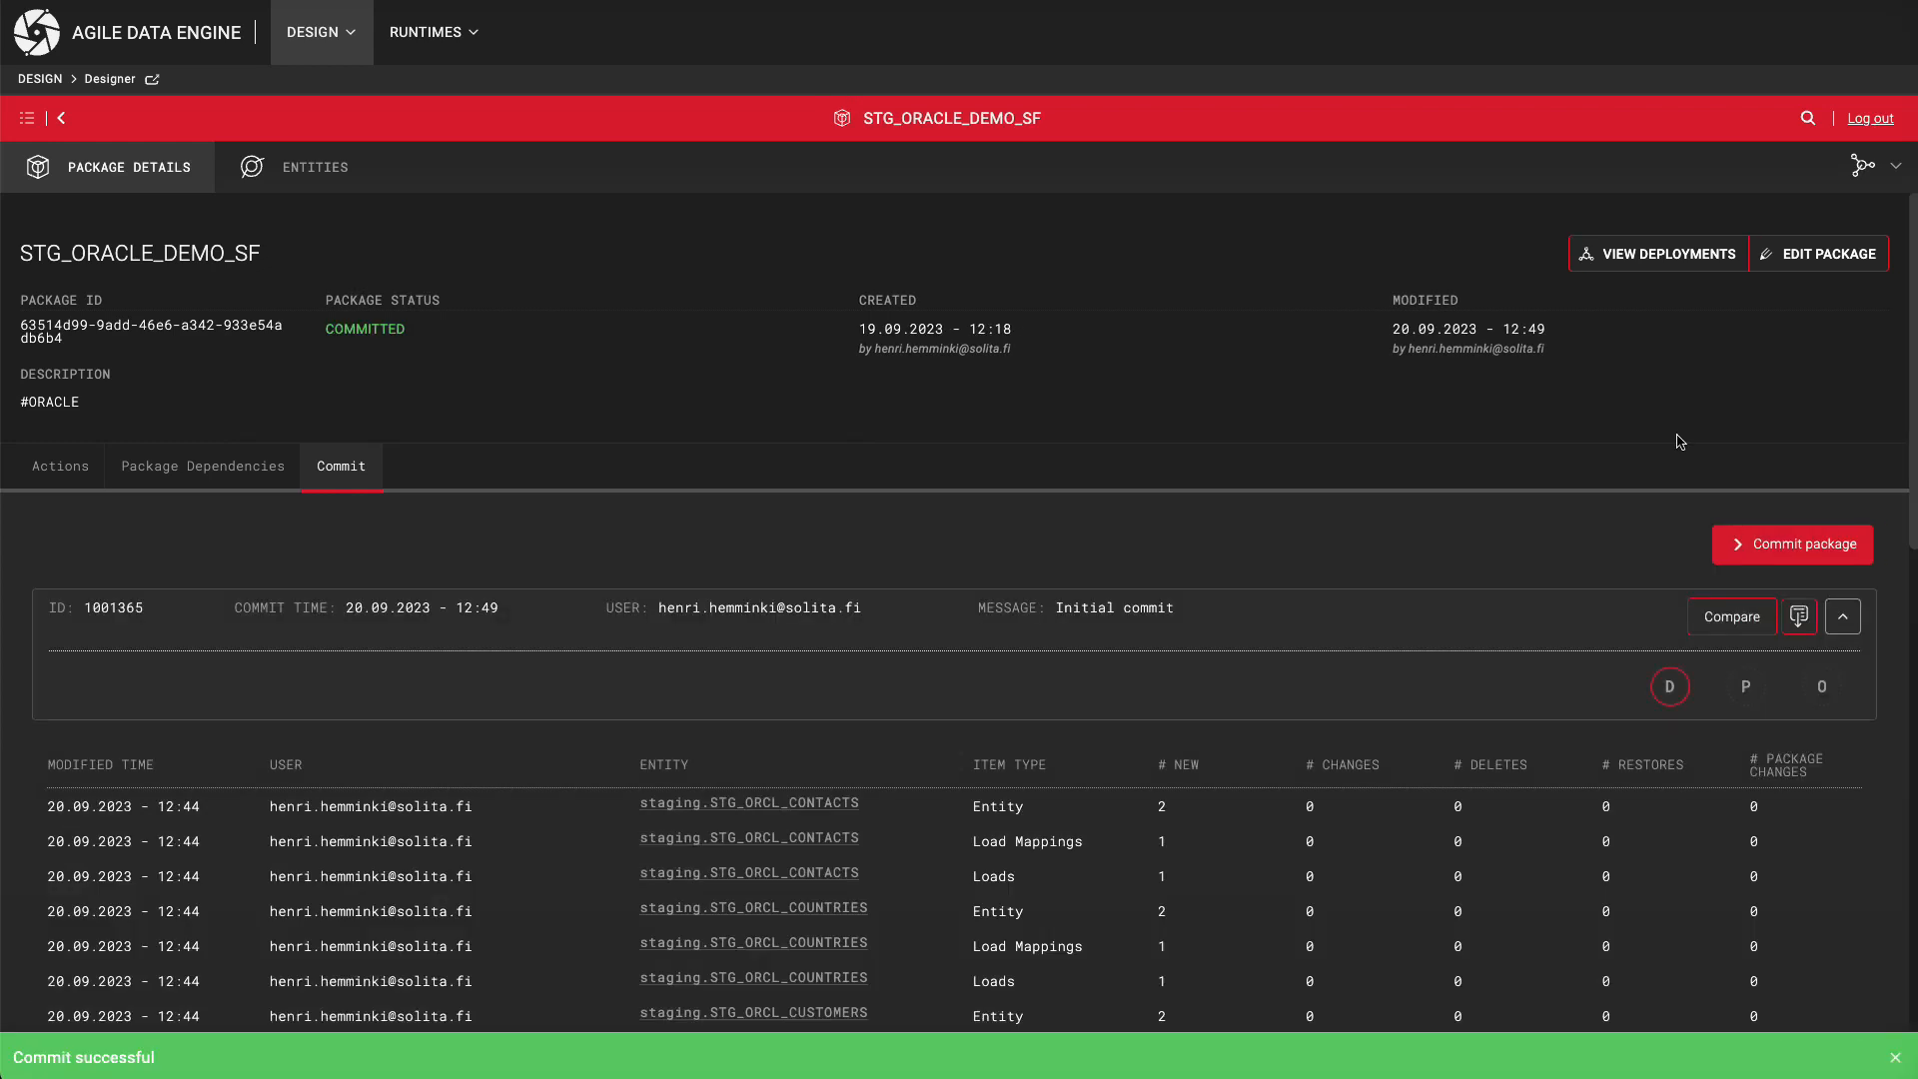
Open the DEV deployment details of the commit and follow its import, physical and install phases.
mouse_move(1666, 683)
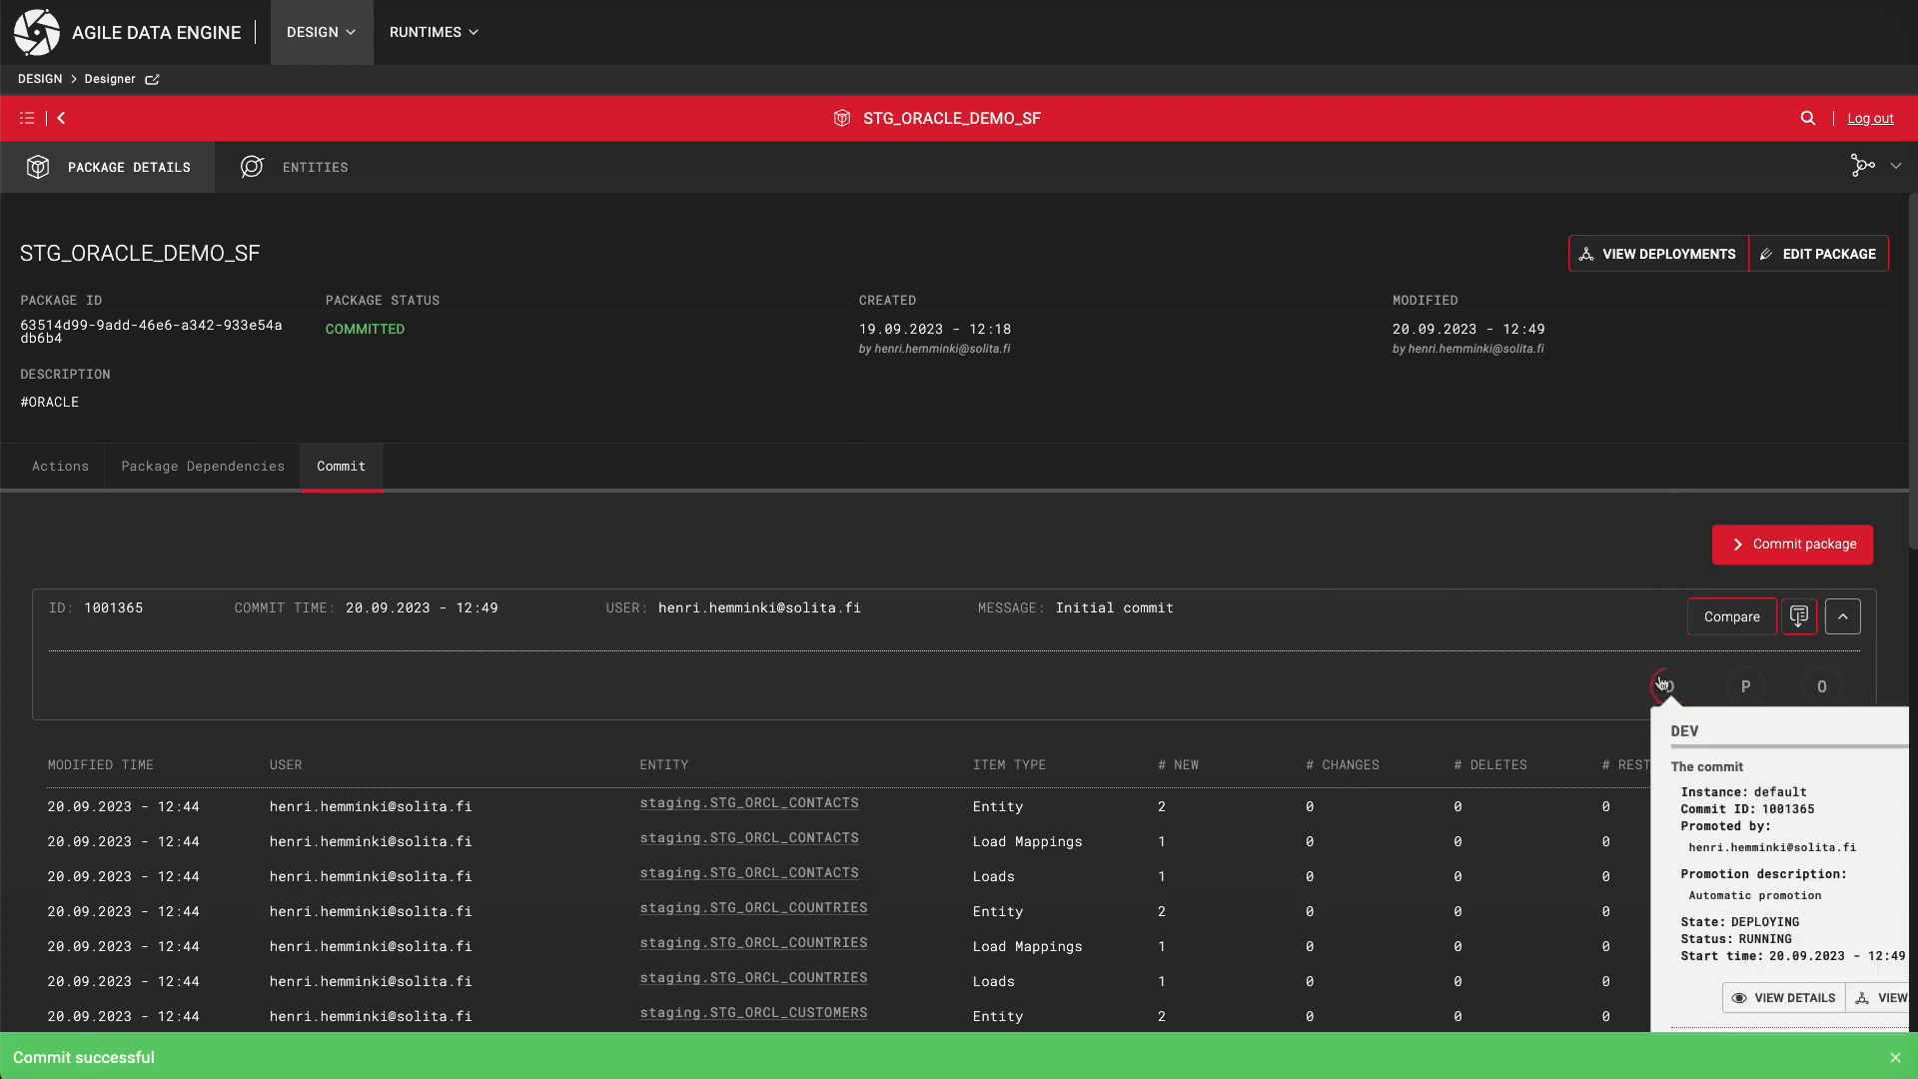
click(1781, 997)
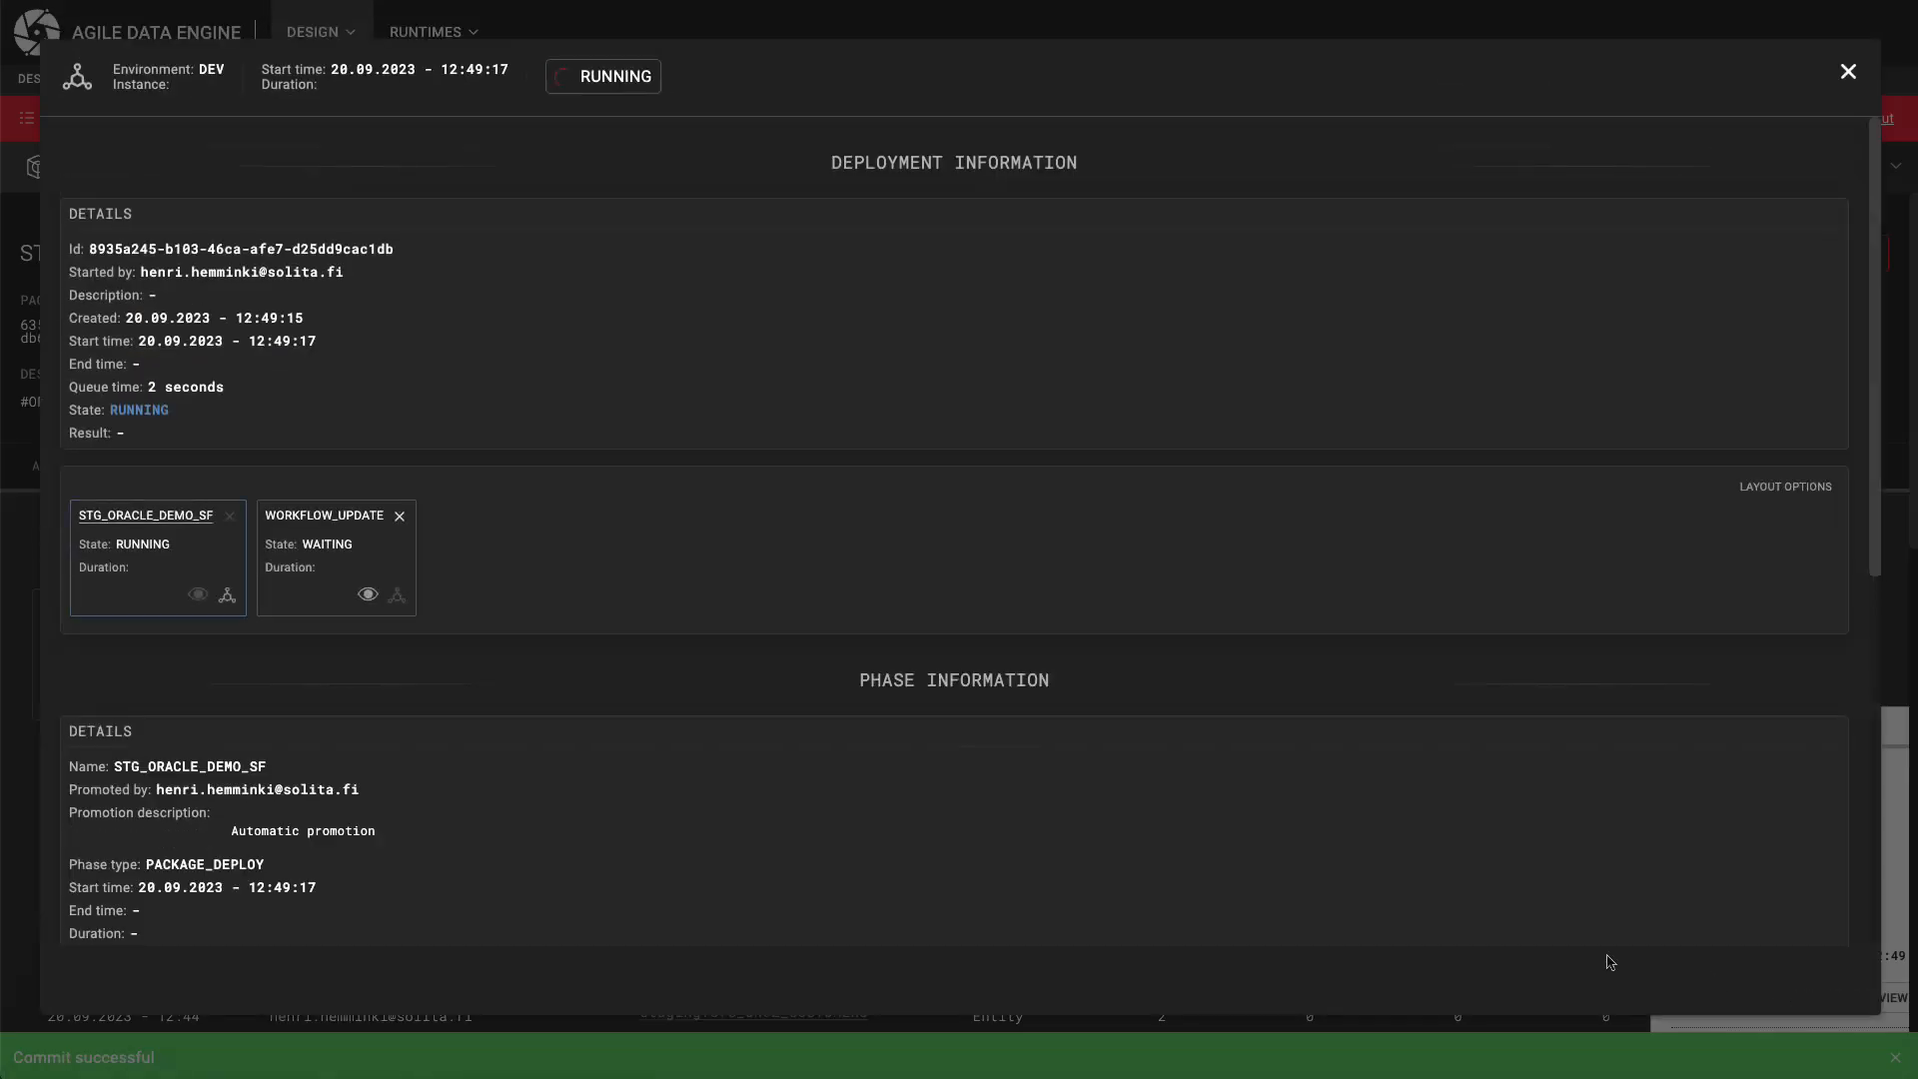
scroll(640, 568, down, 7)
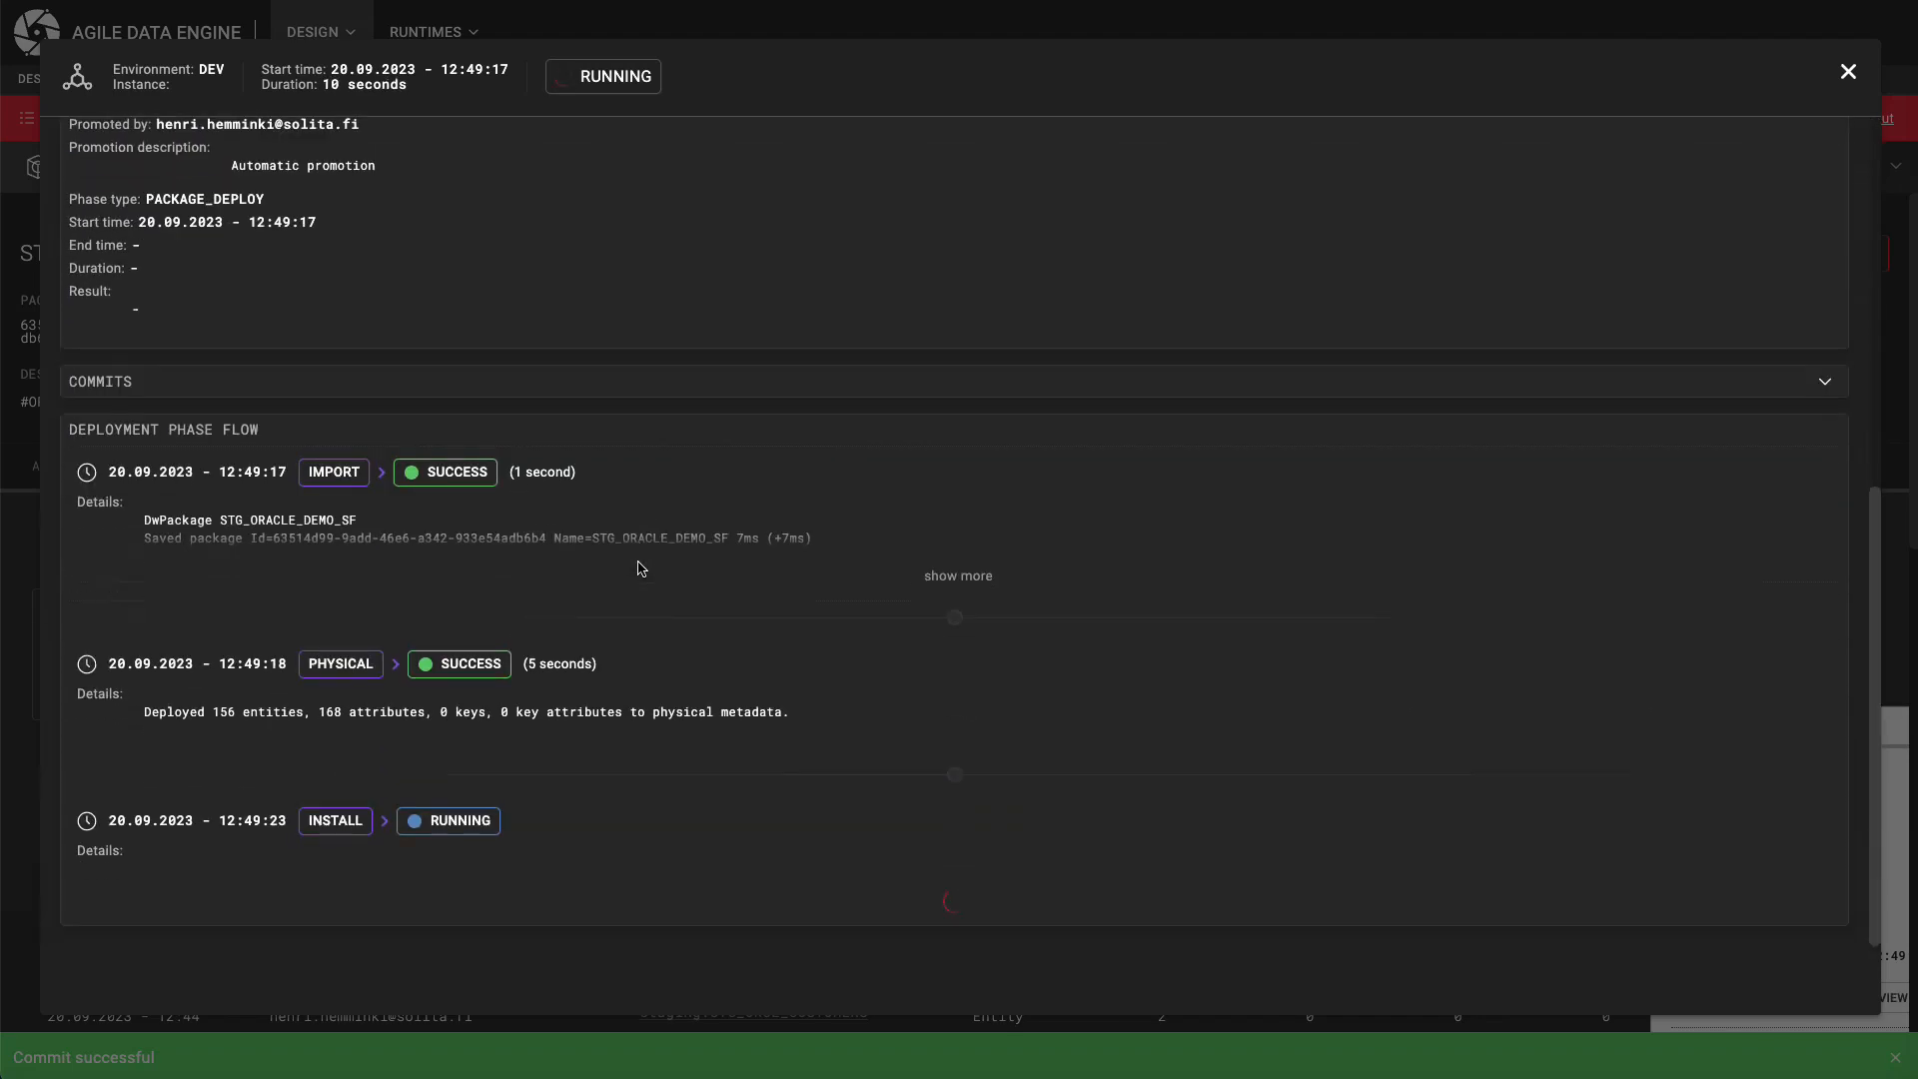
scroll(771, 816, down, 4)
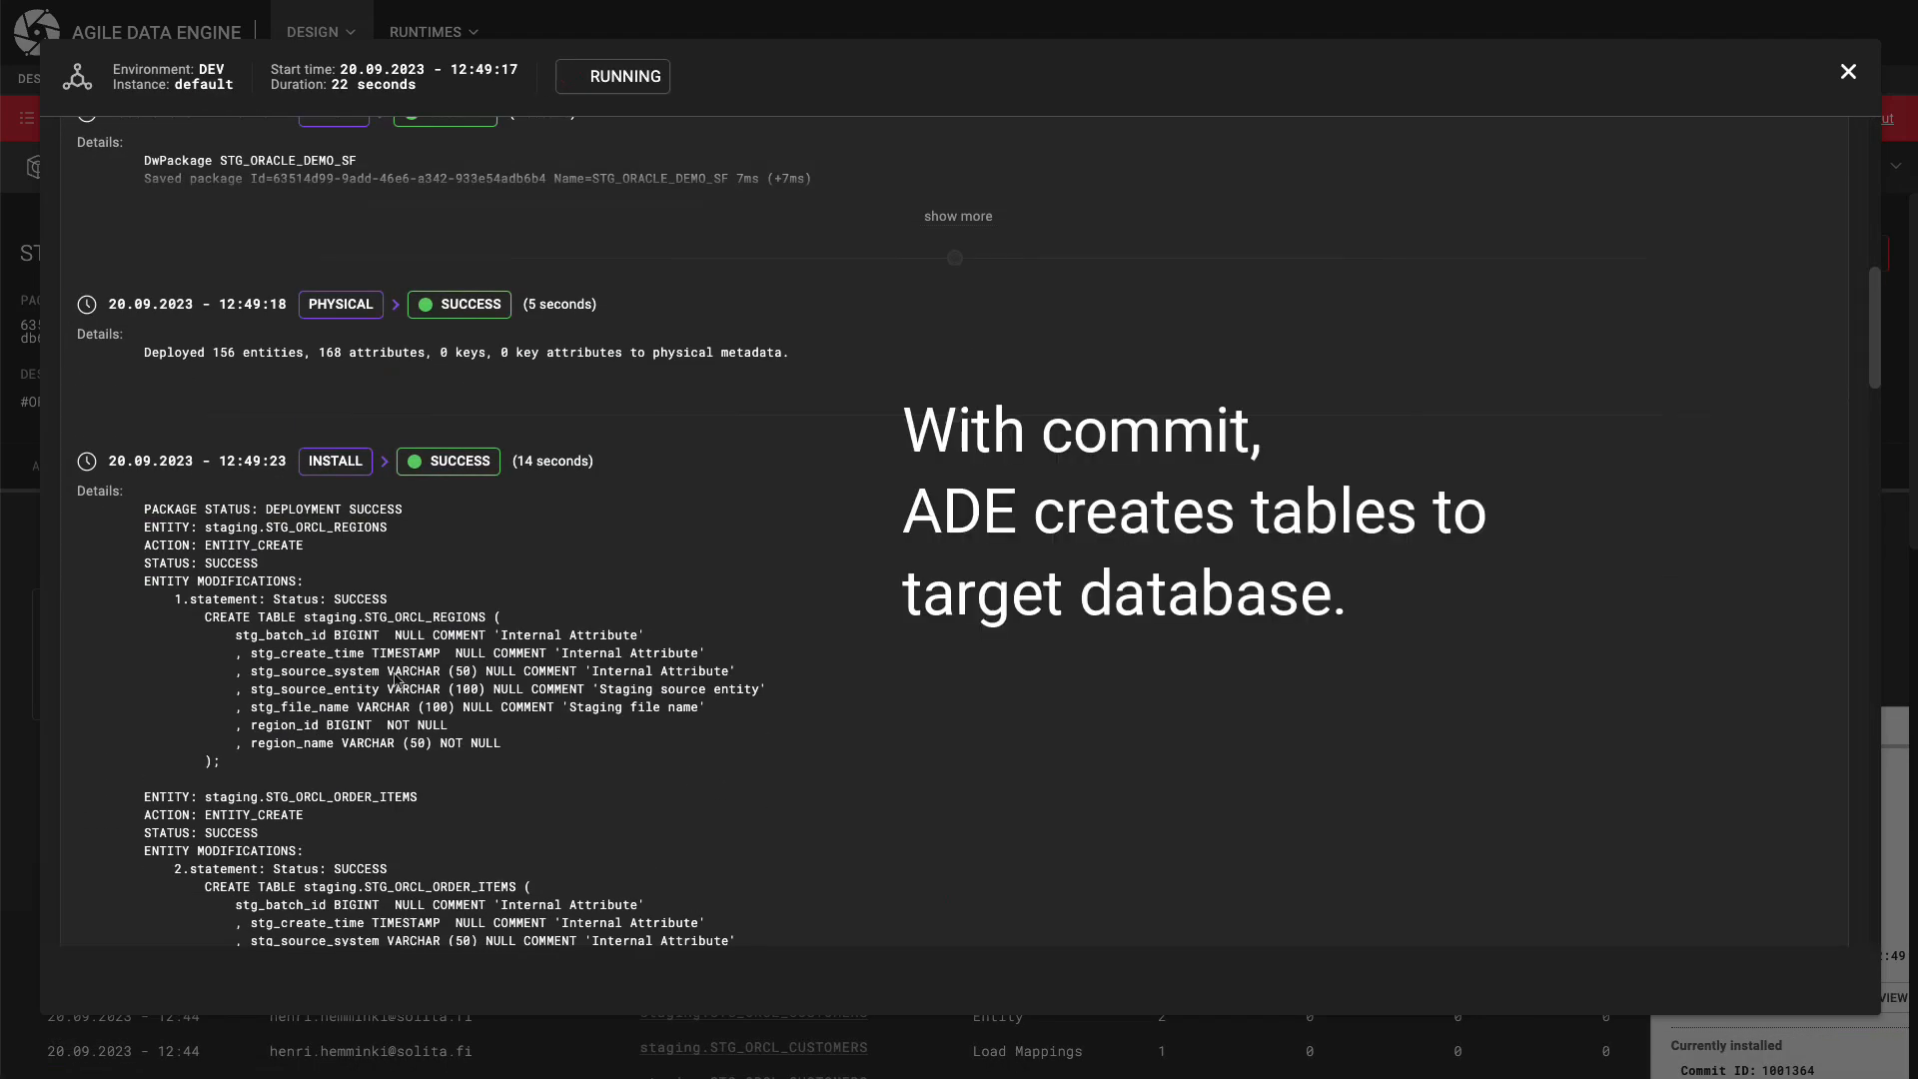
Examine the CREATE TABLE statements of the install phase, including STG_ORCL_REGIONS and STG_ORCL_ORDER_ITEMS.
drag(168, 597, 498, 777)
click(496, 775)
scroll(496, 775, down, 4)
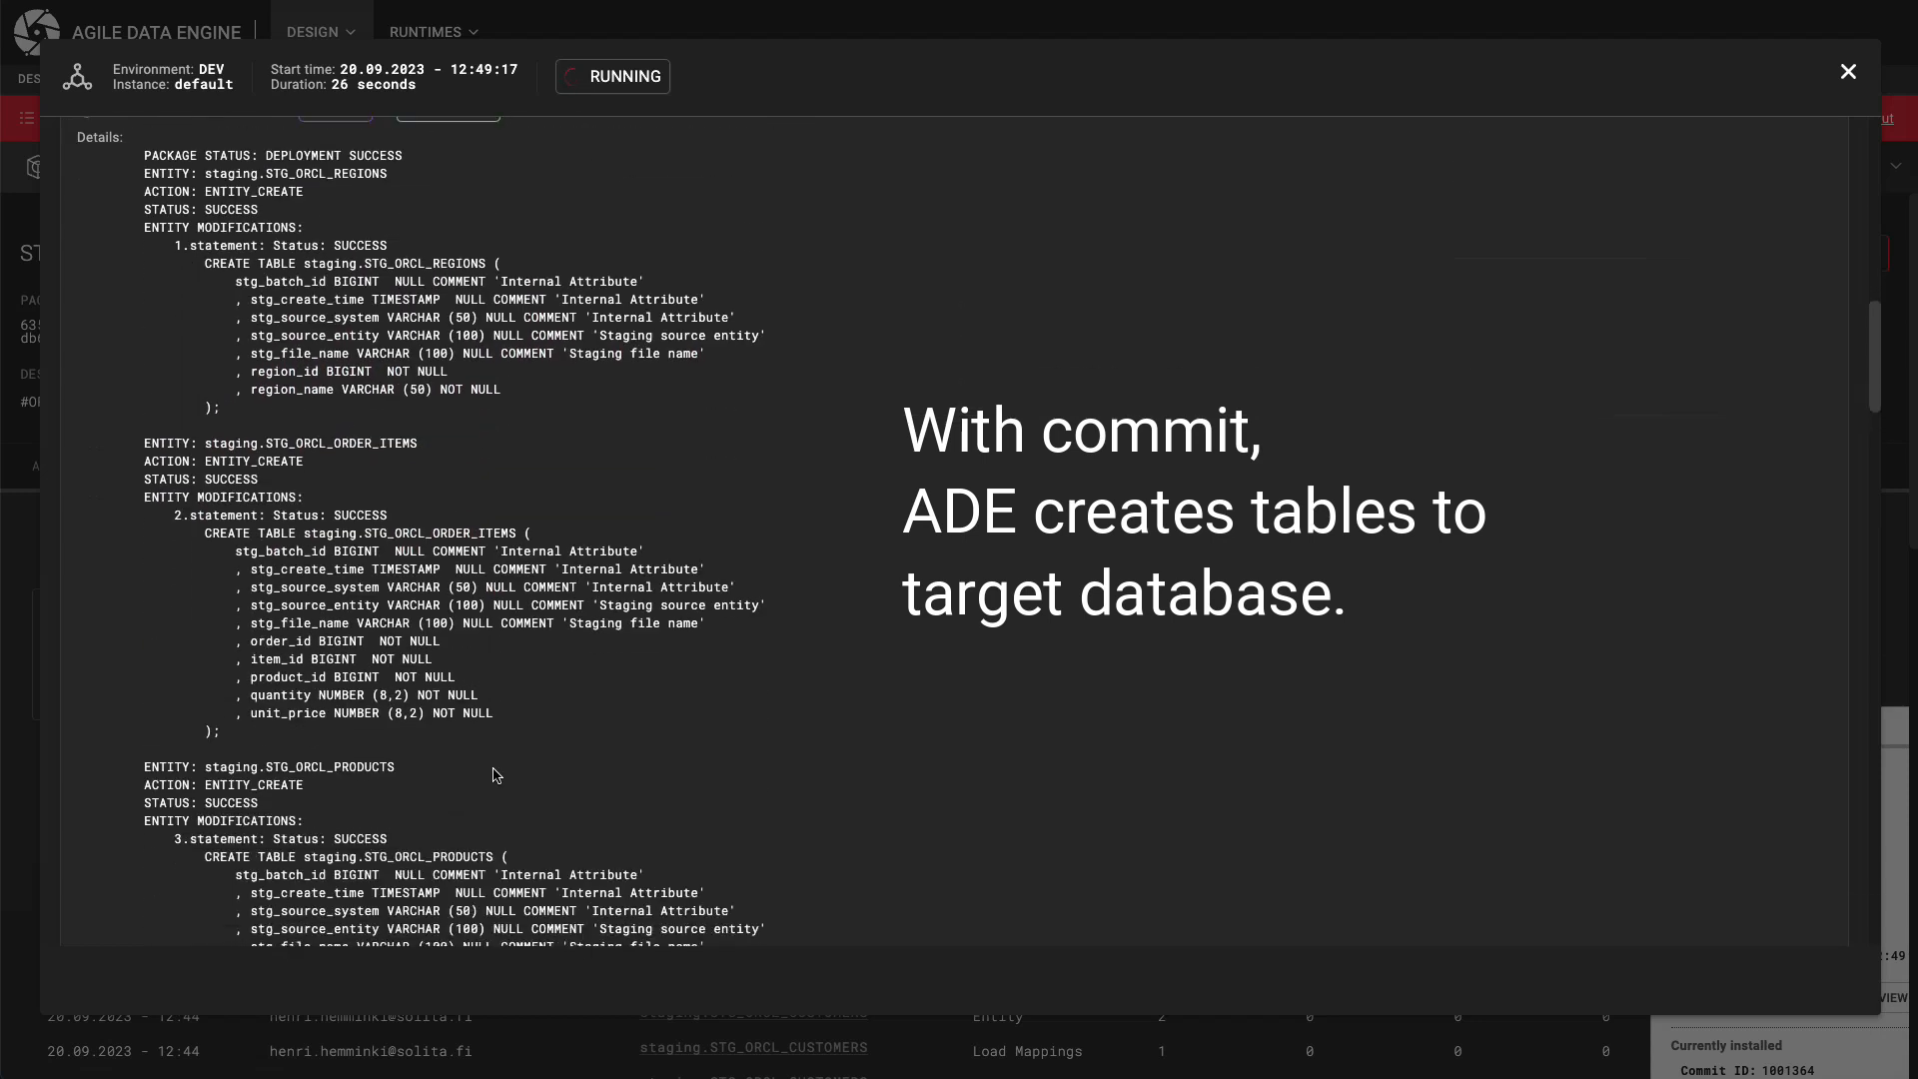
drag(228, 725, 196, 529)
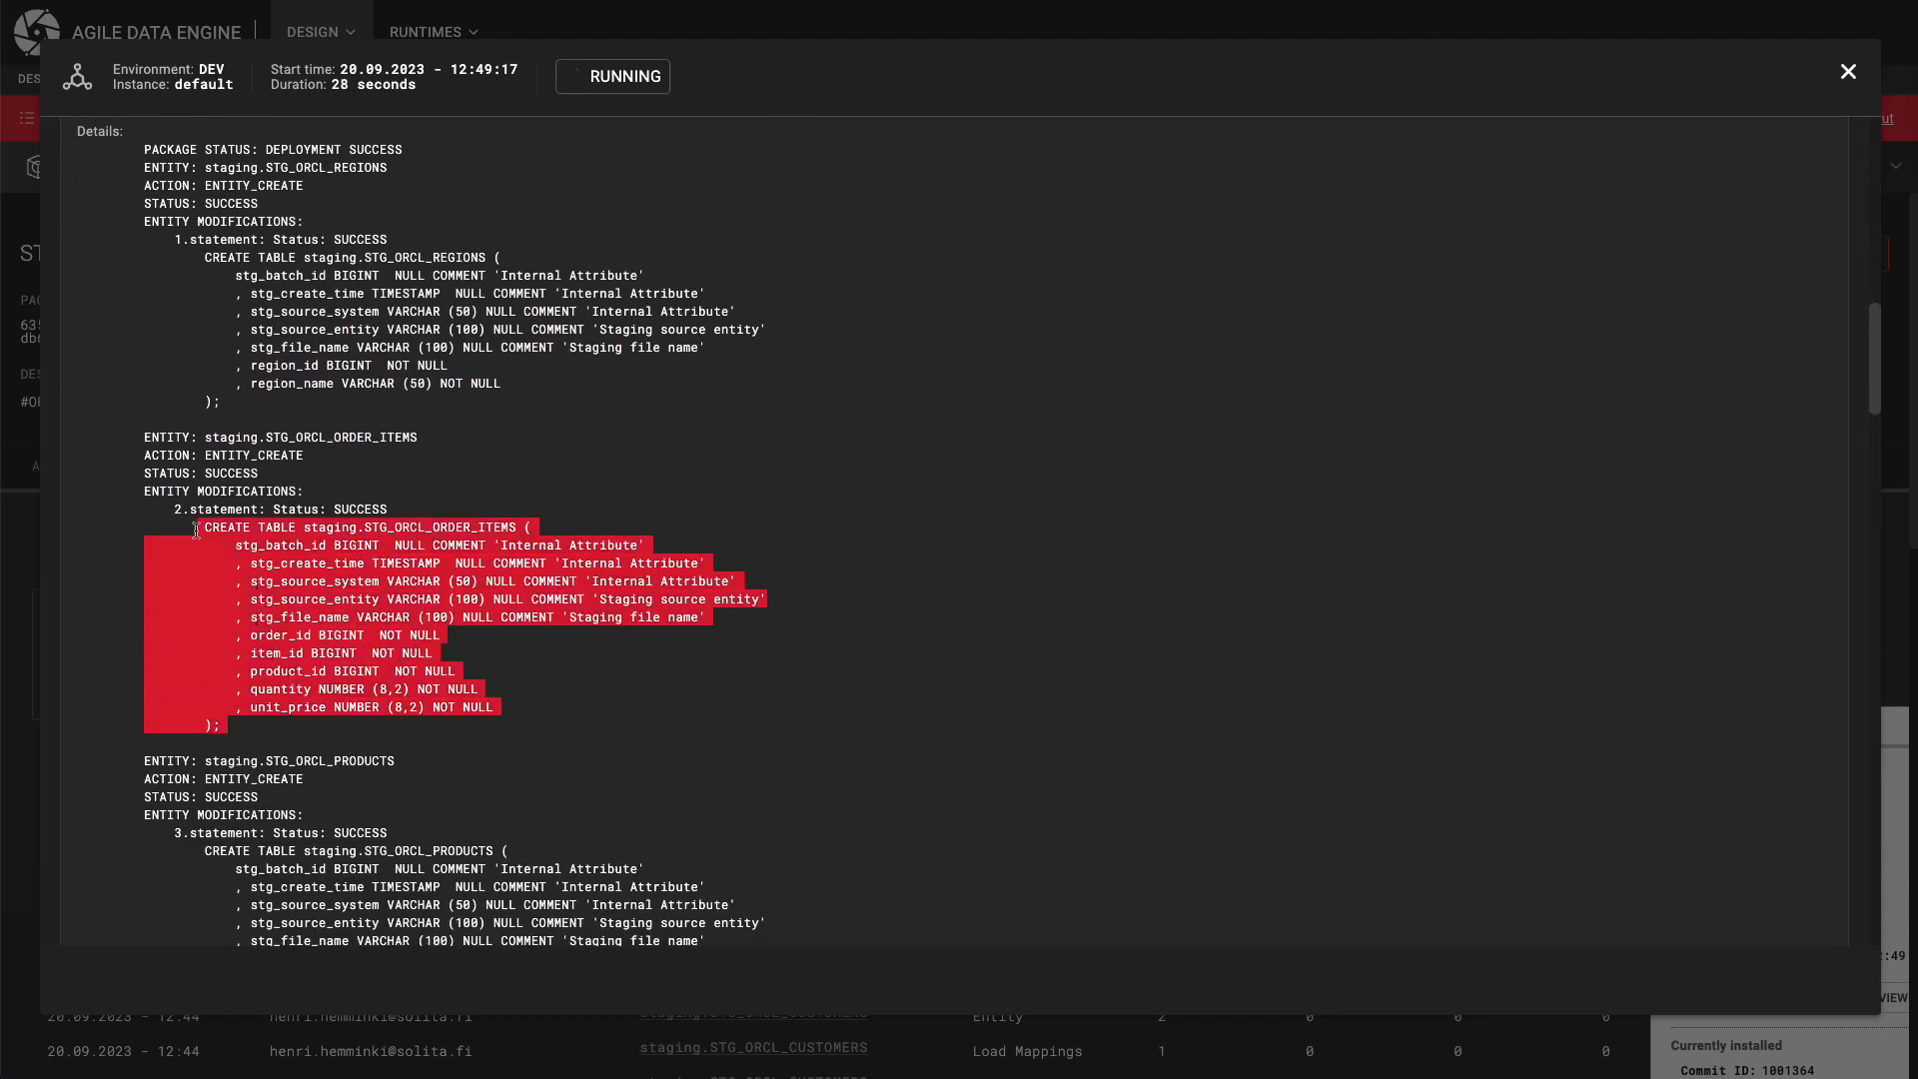
click(678, 699)
scroll(678, 700, down, 9)
scroll(678, 699, down, 7)
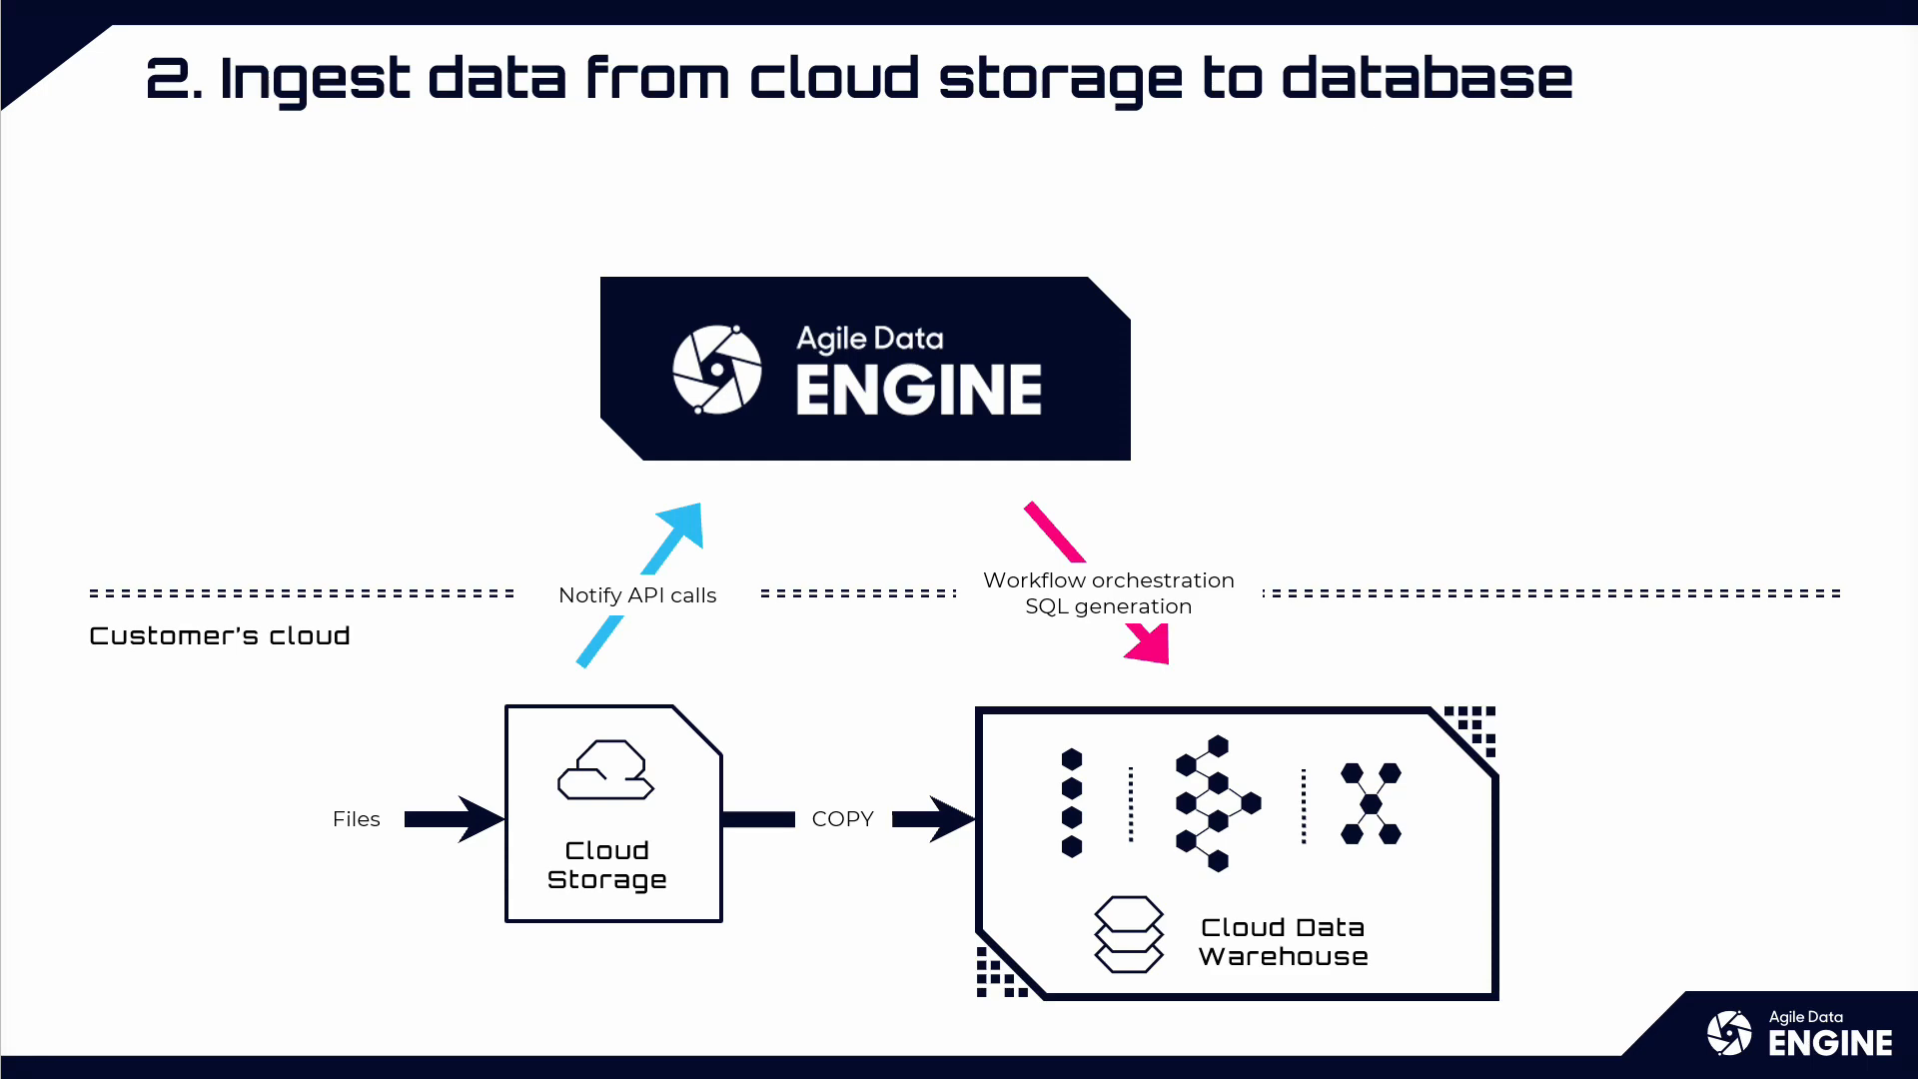
key(Right)
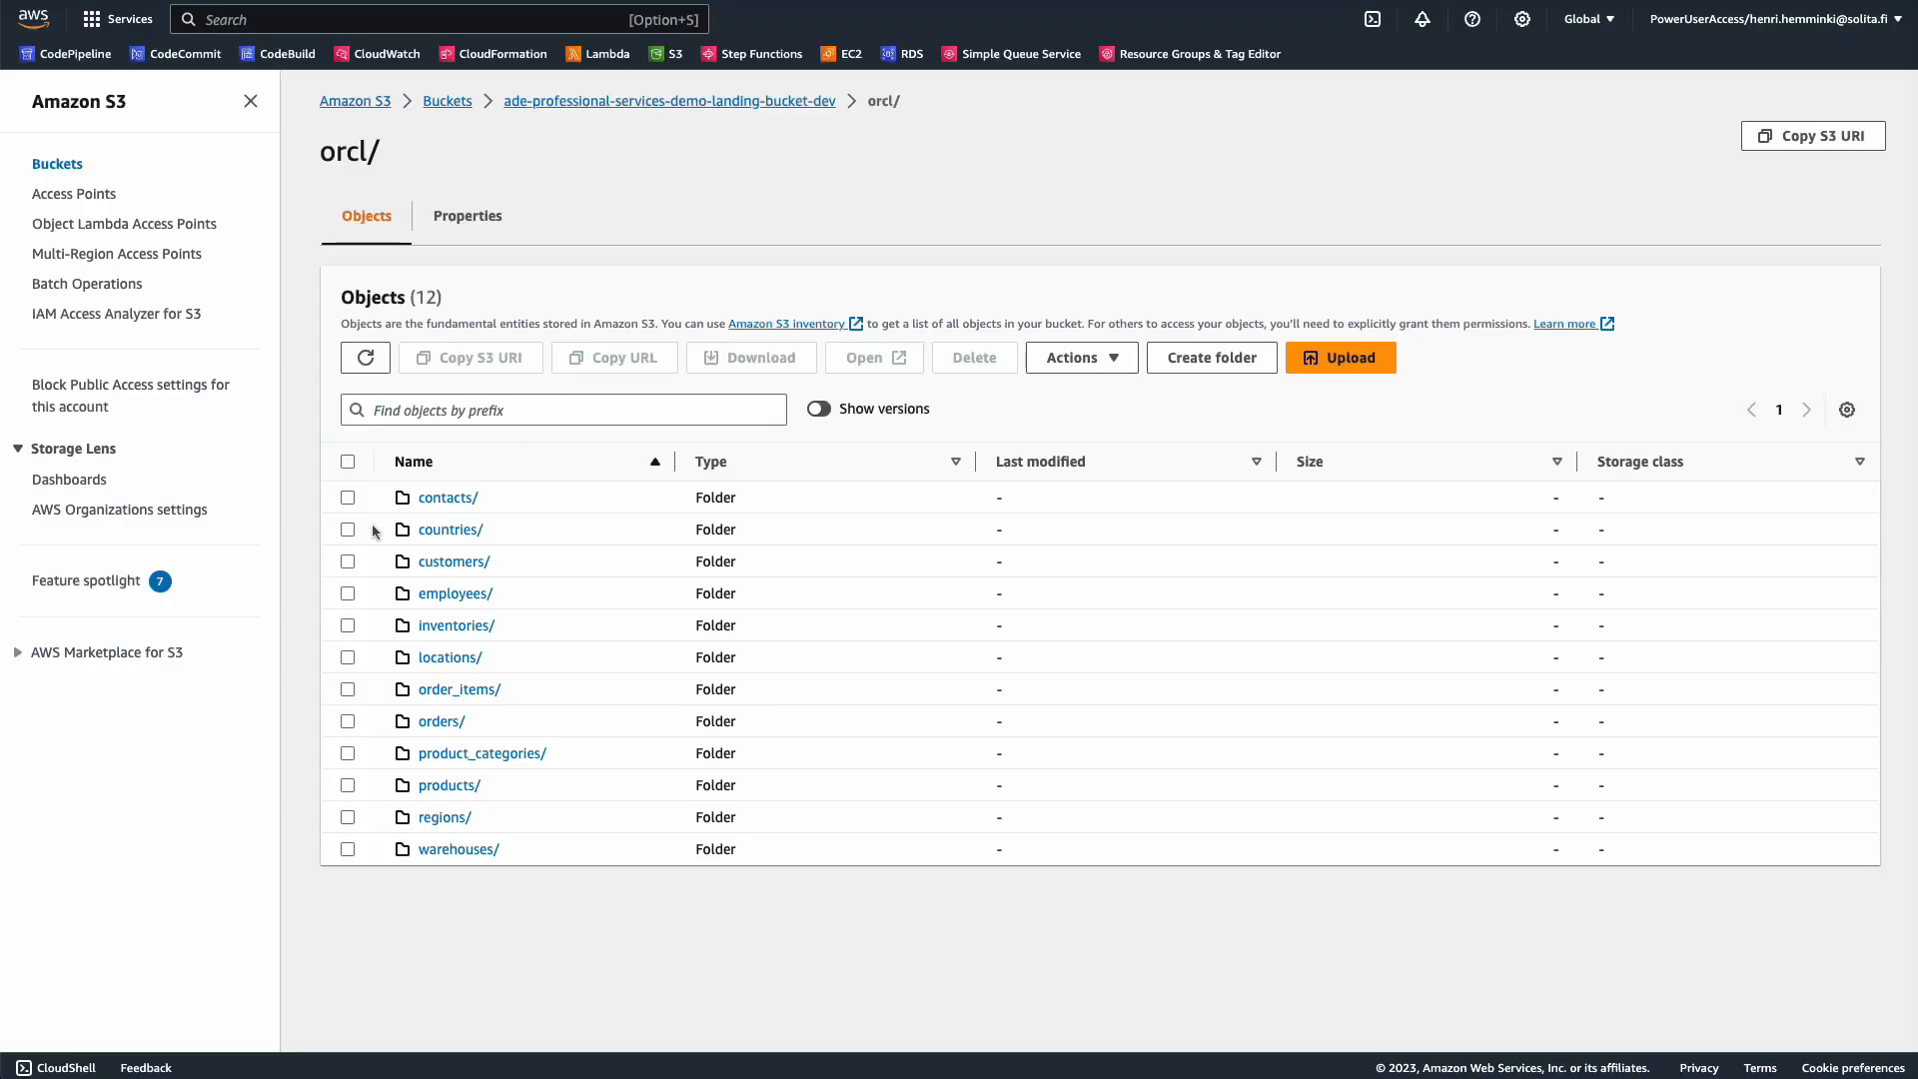
In Amazon S3, check the source file in the customers/ folder of orcl/ and return to the orcl/ folder.
click(461, 560)
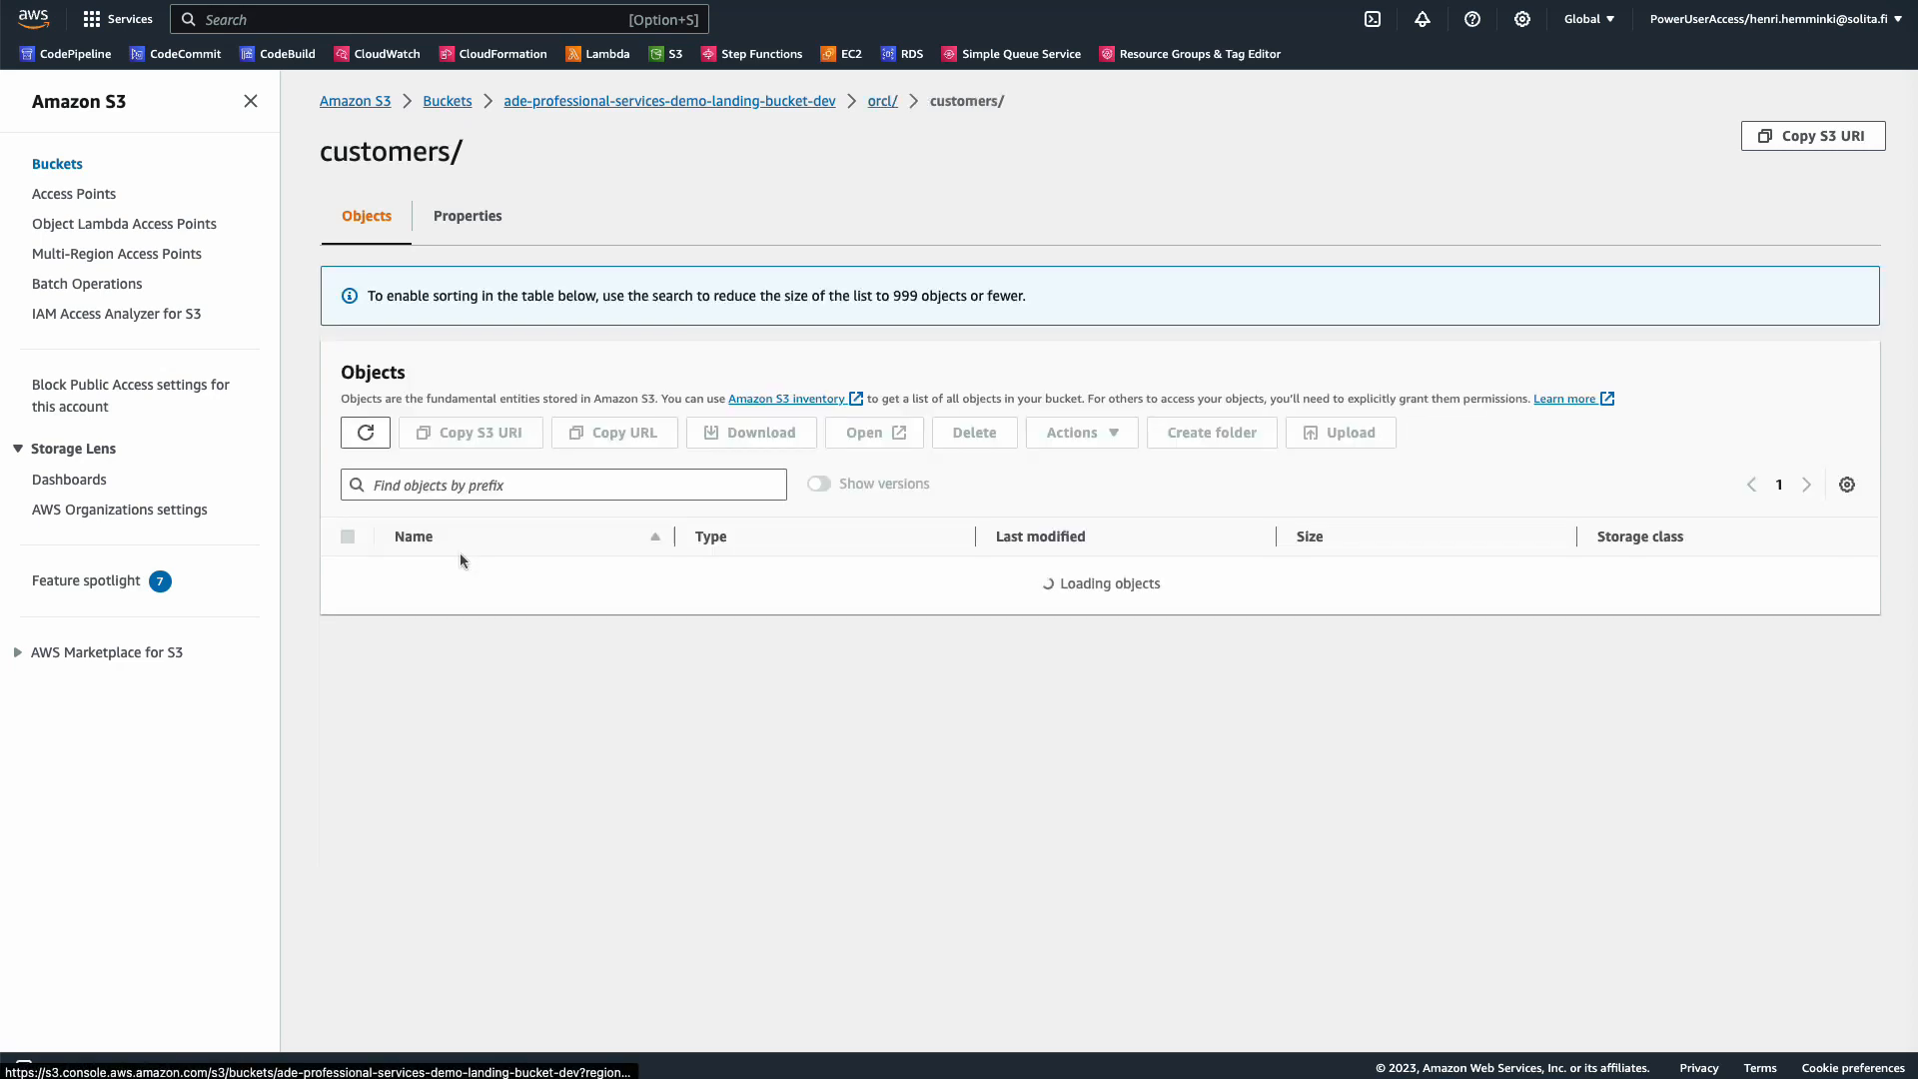
drag(621, 517, 418, 516)
click(444, 528)
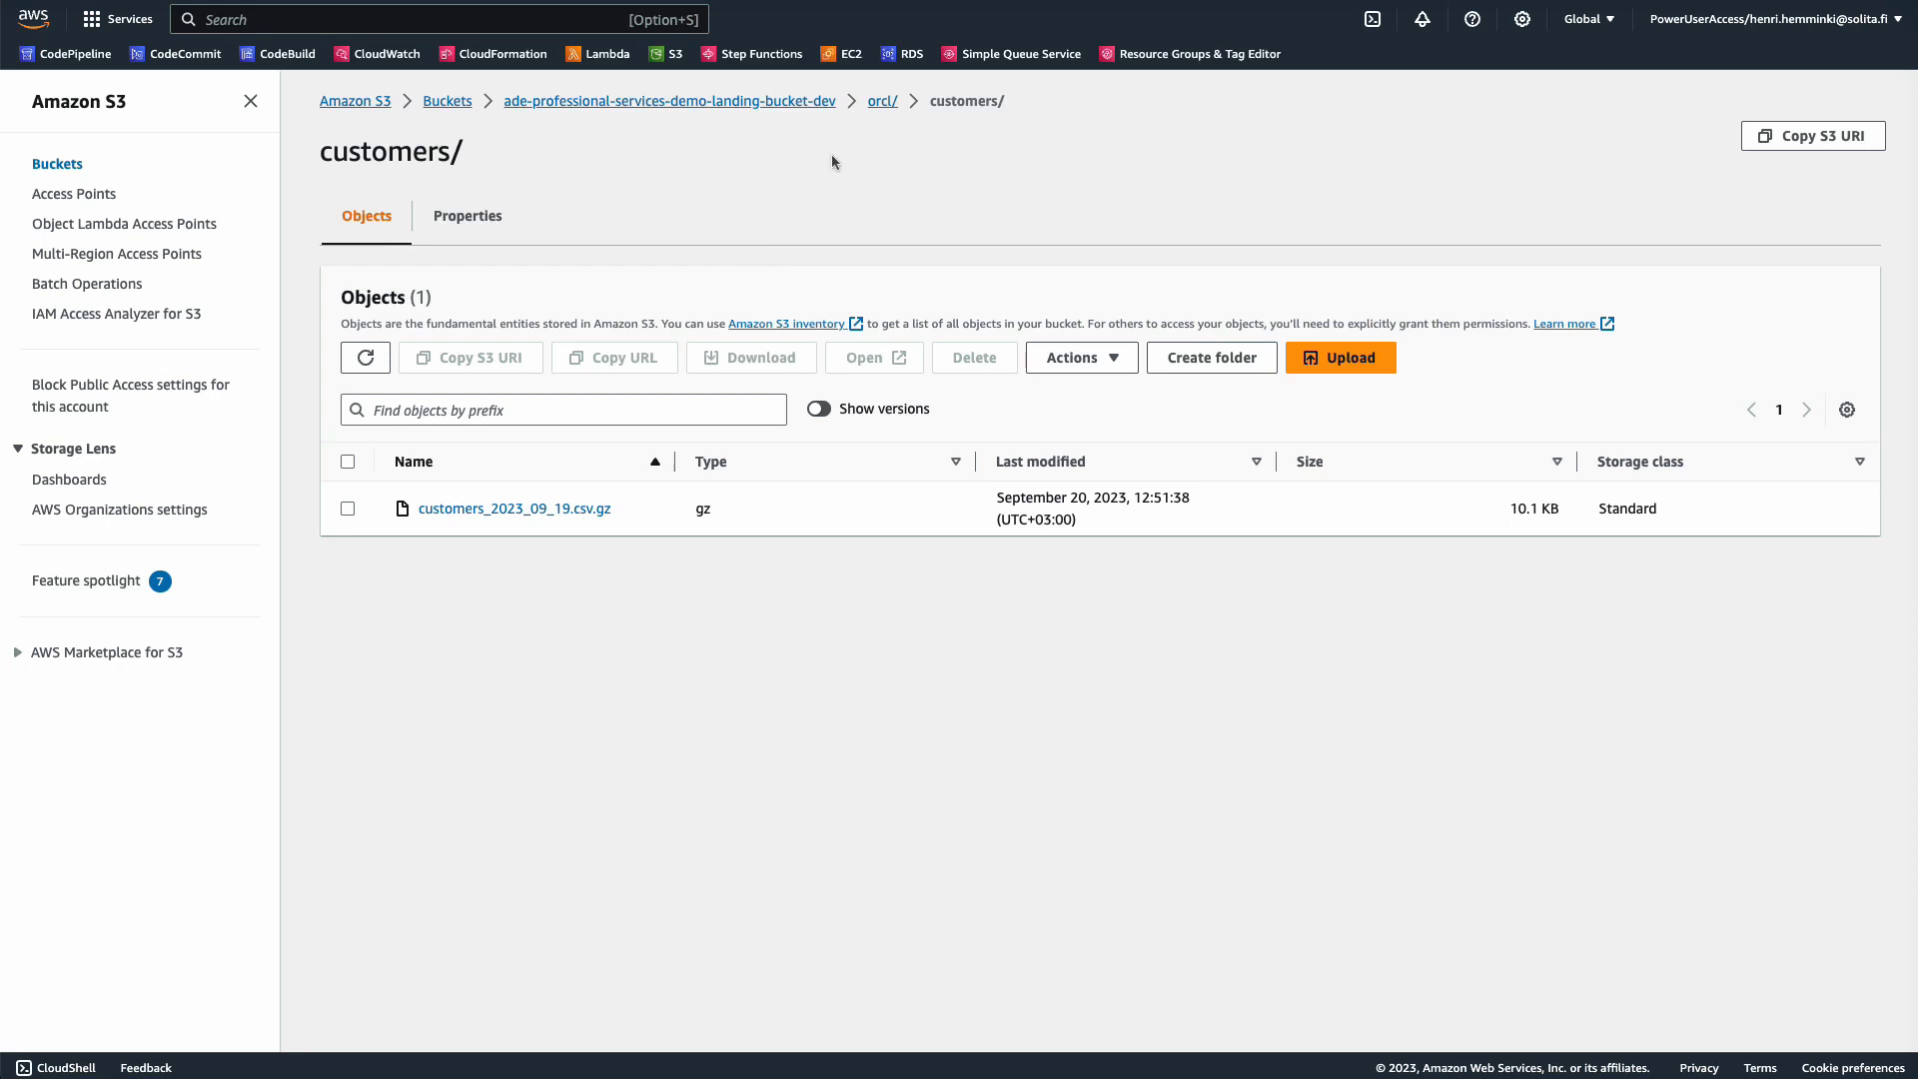
click(884, 102)
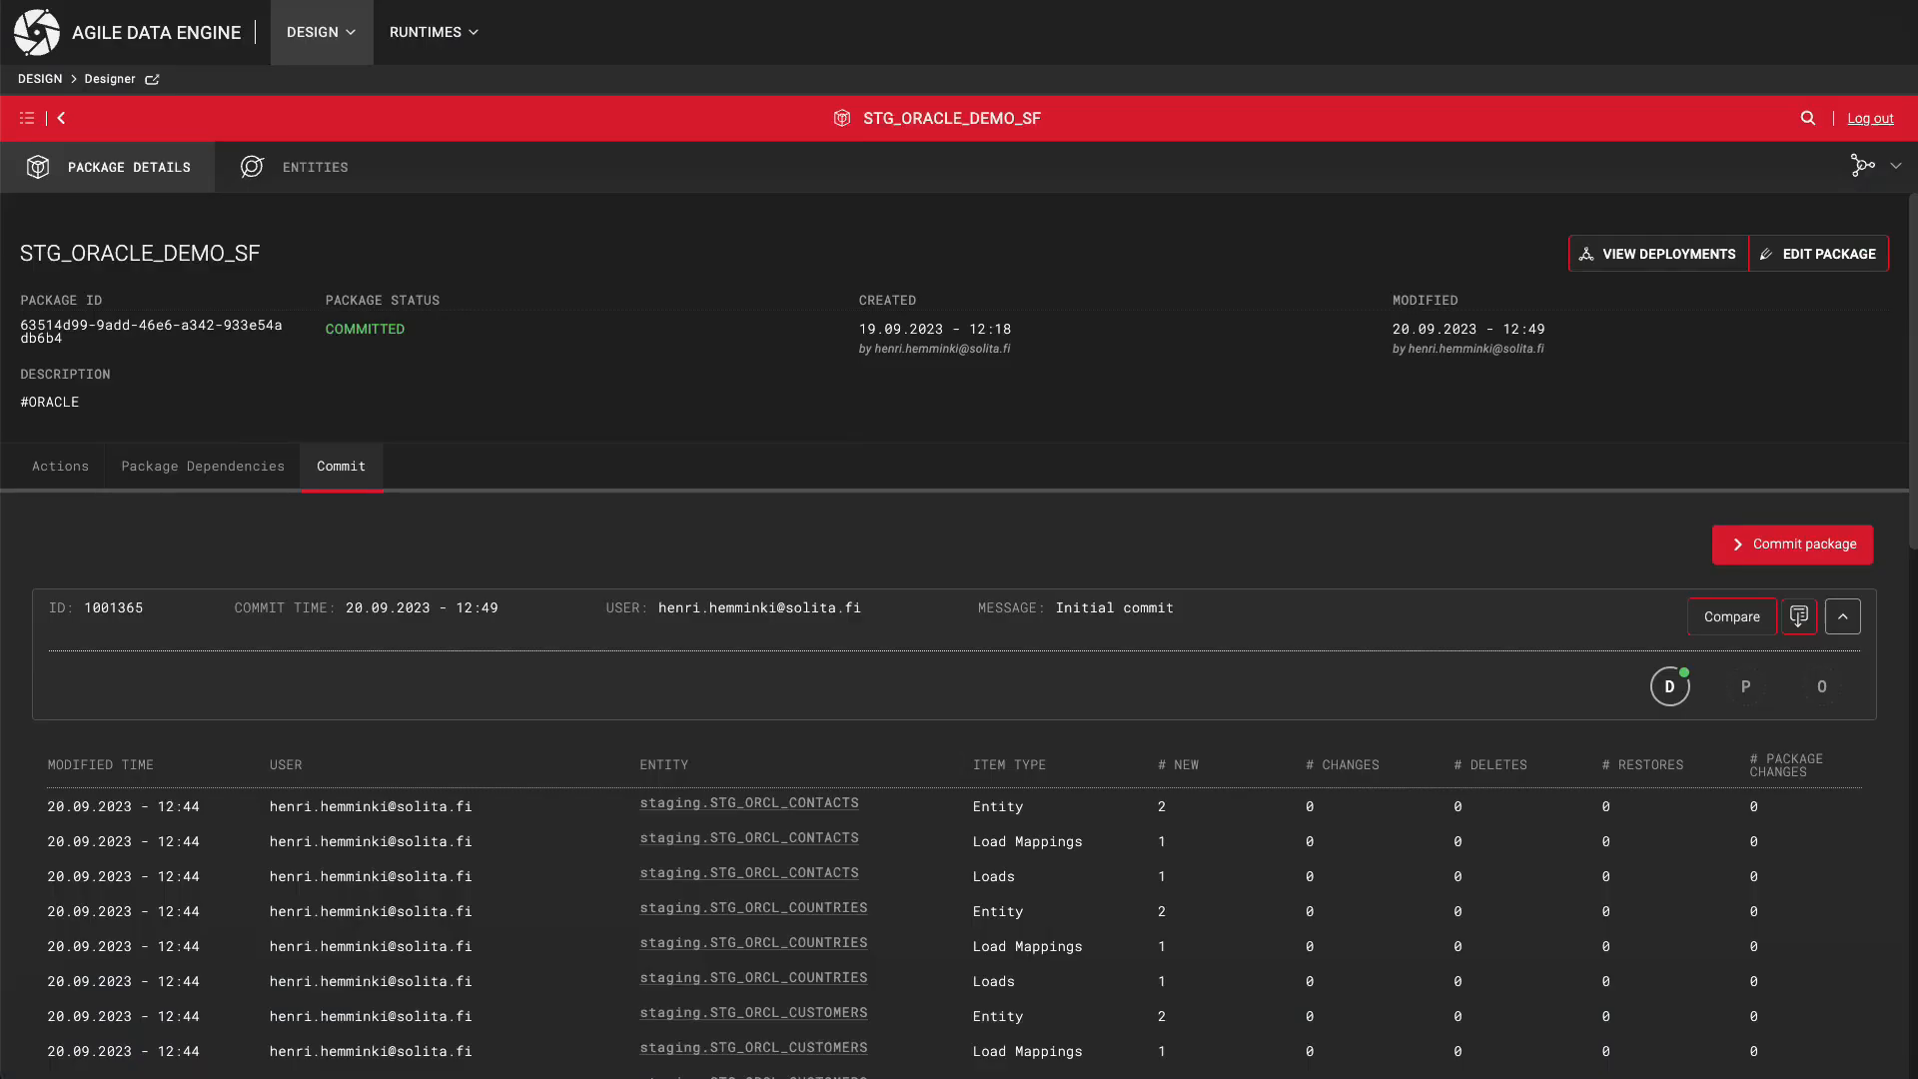
Switch back to Agile Data Engine, open the DEV workflow orchestration and unpause the ORCL_DEMO DAG.
mouse_move(1674, 702)
click(429, 47)
mouse_move(427, 87)
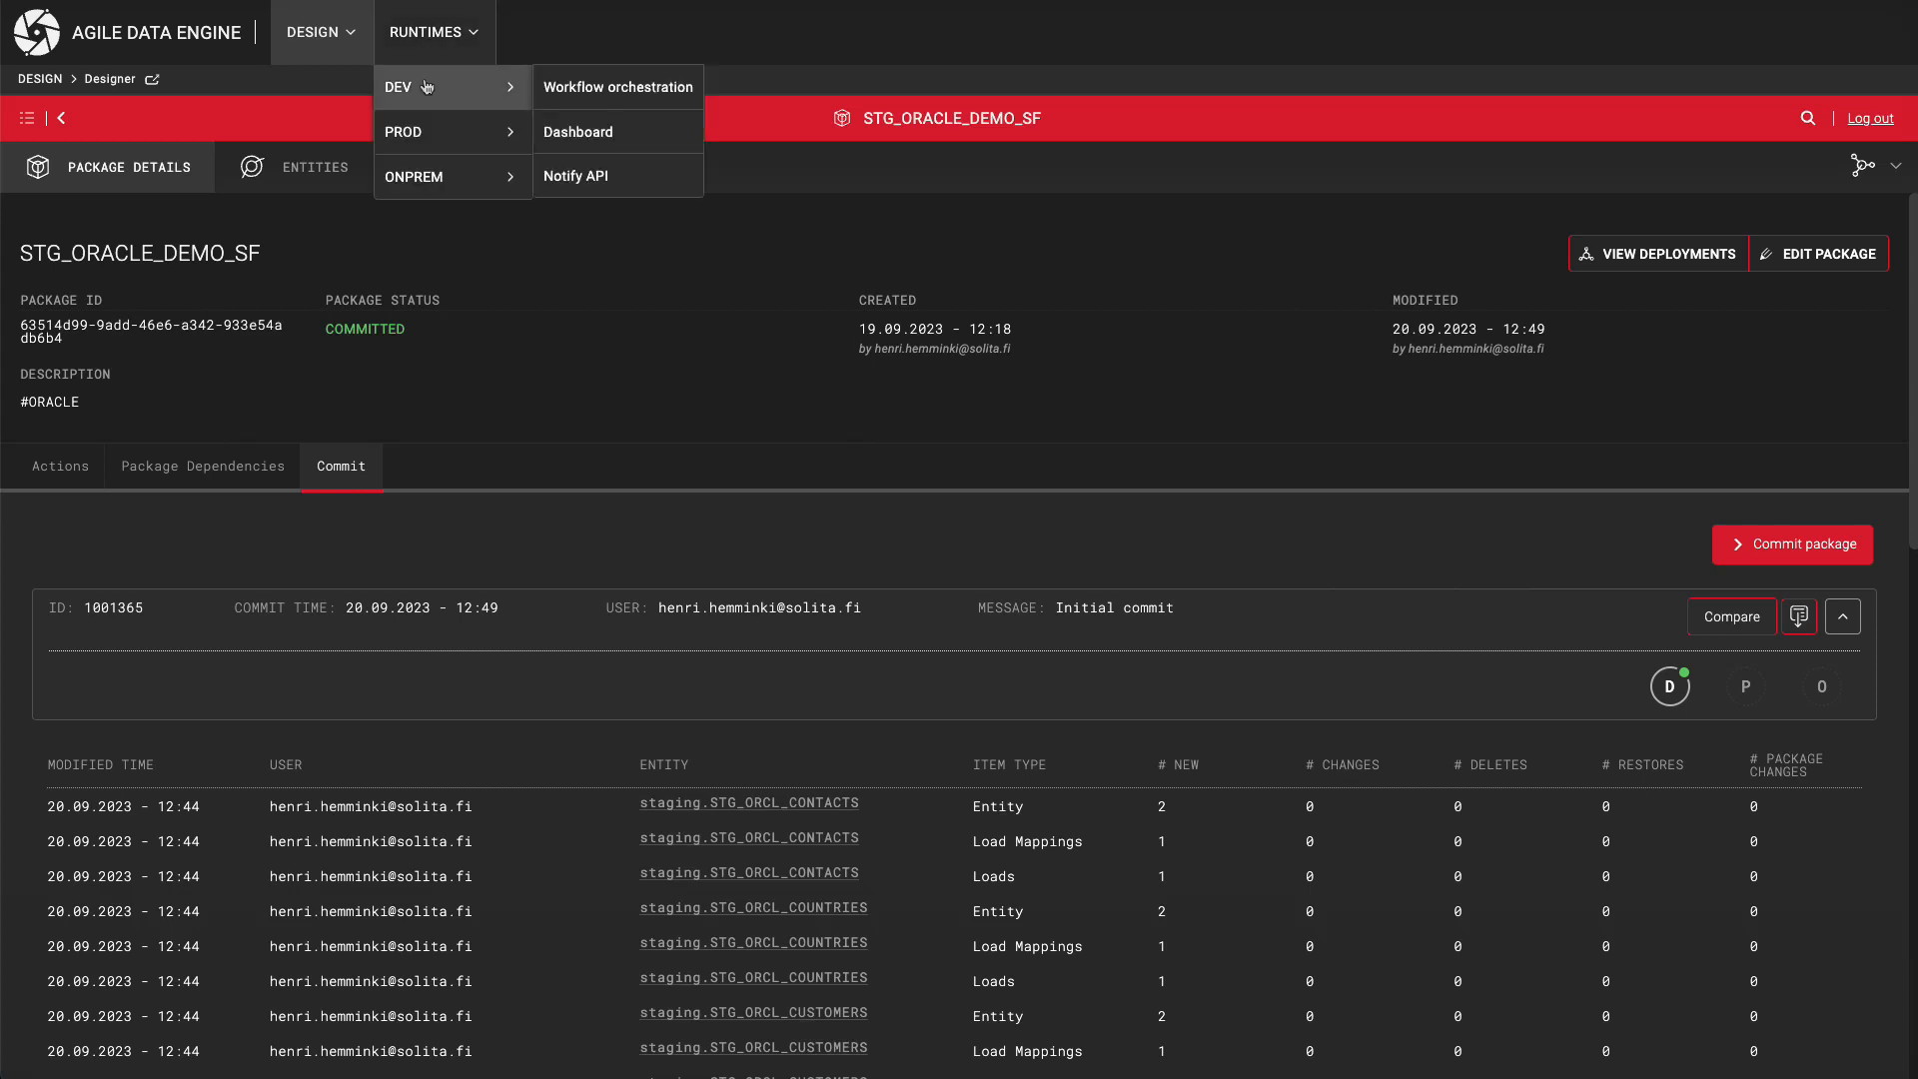
click(568, 88)
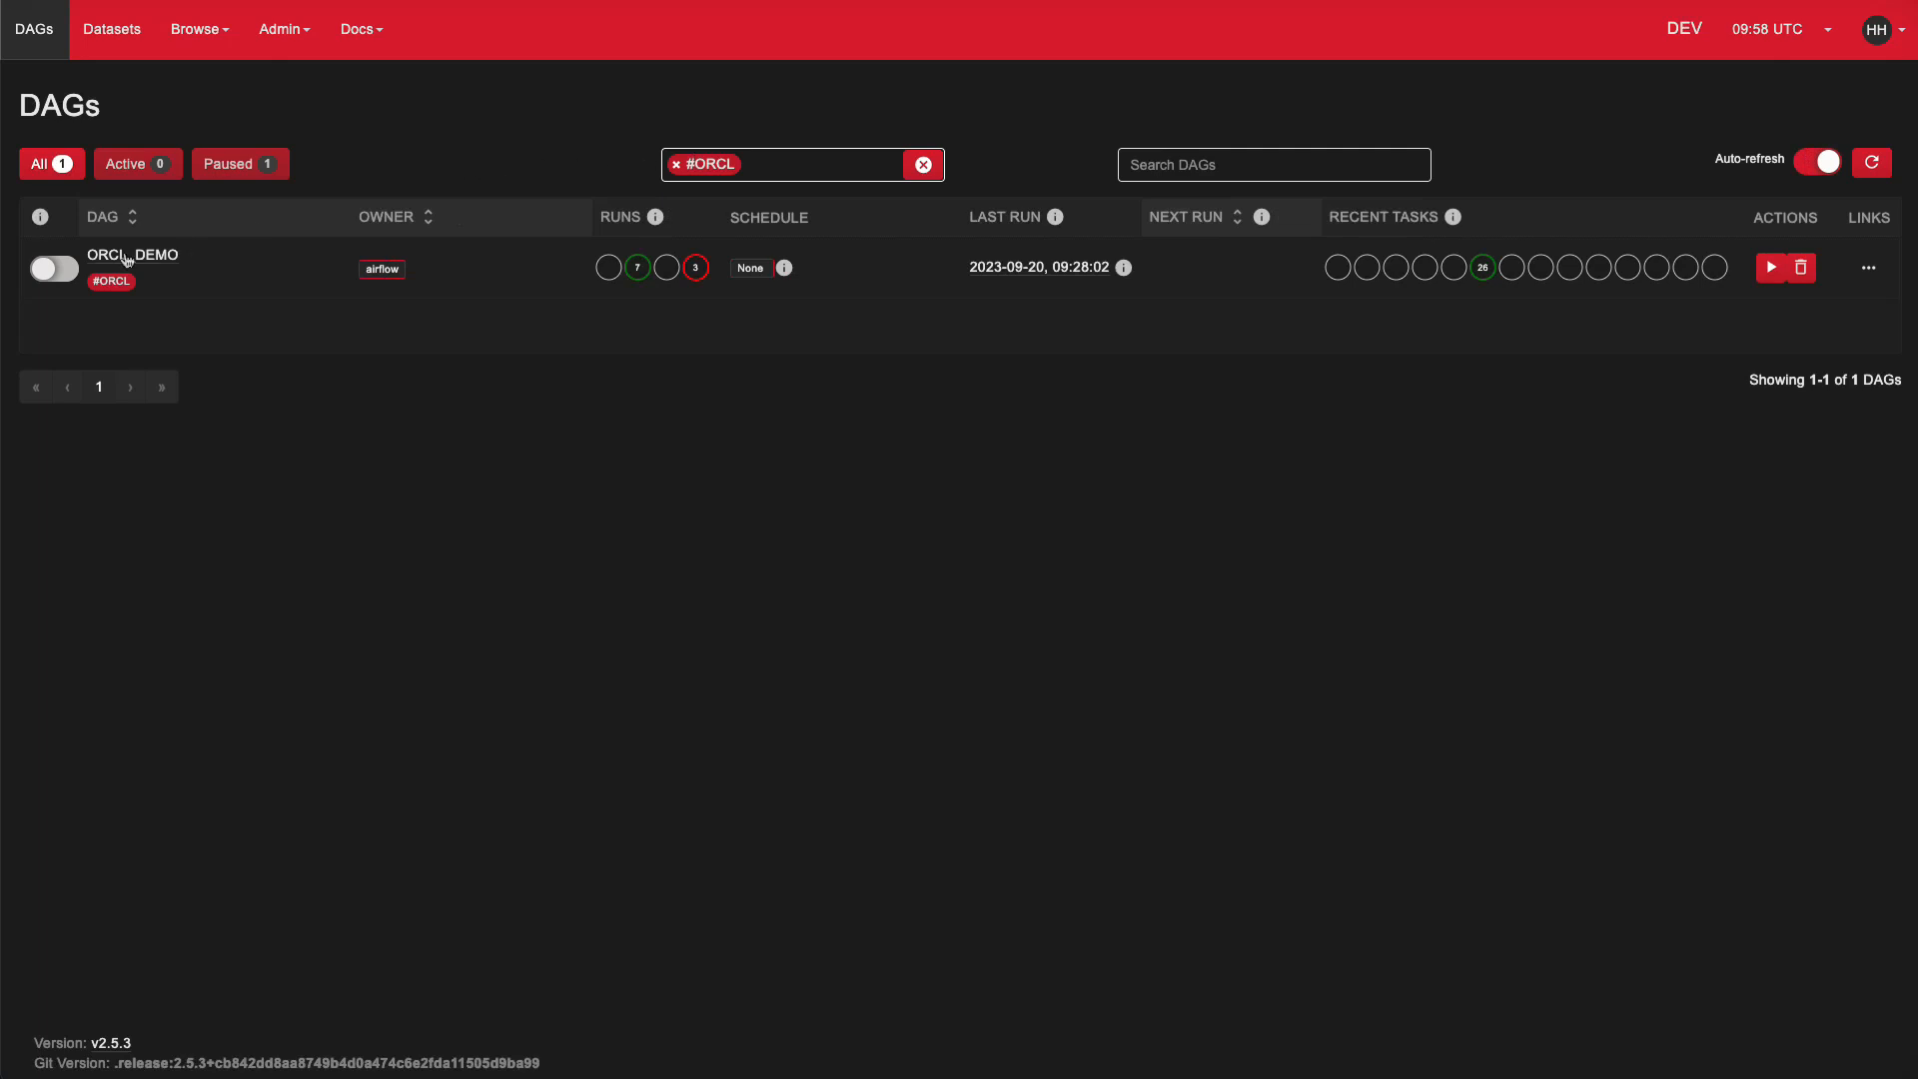
click(52, 267)
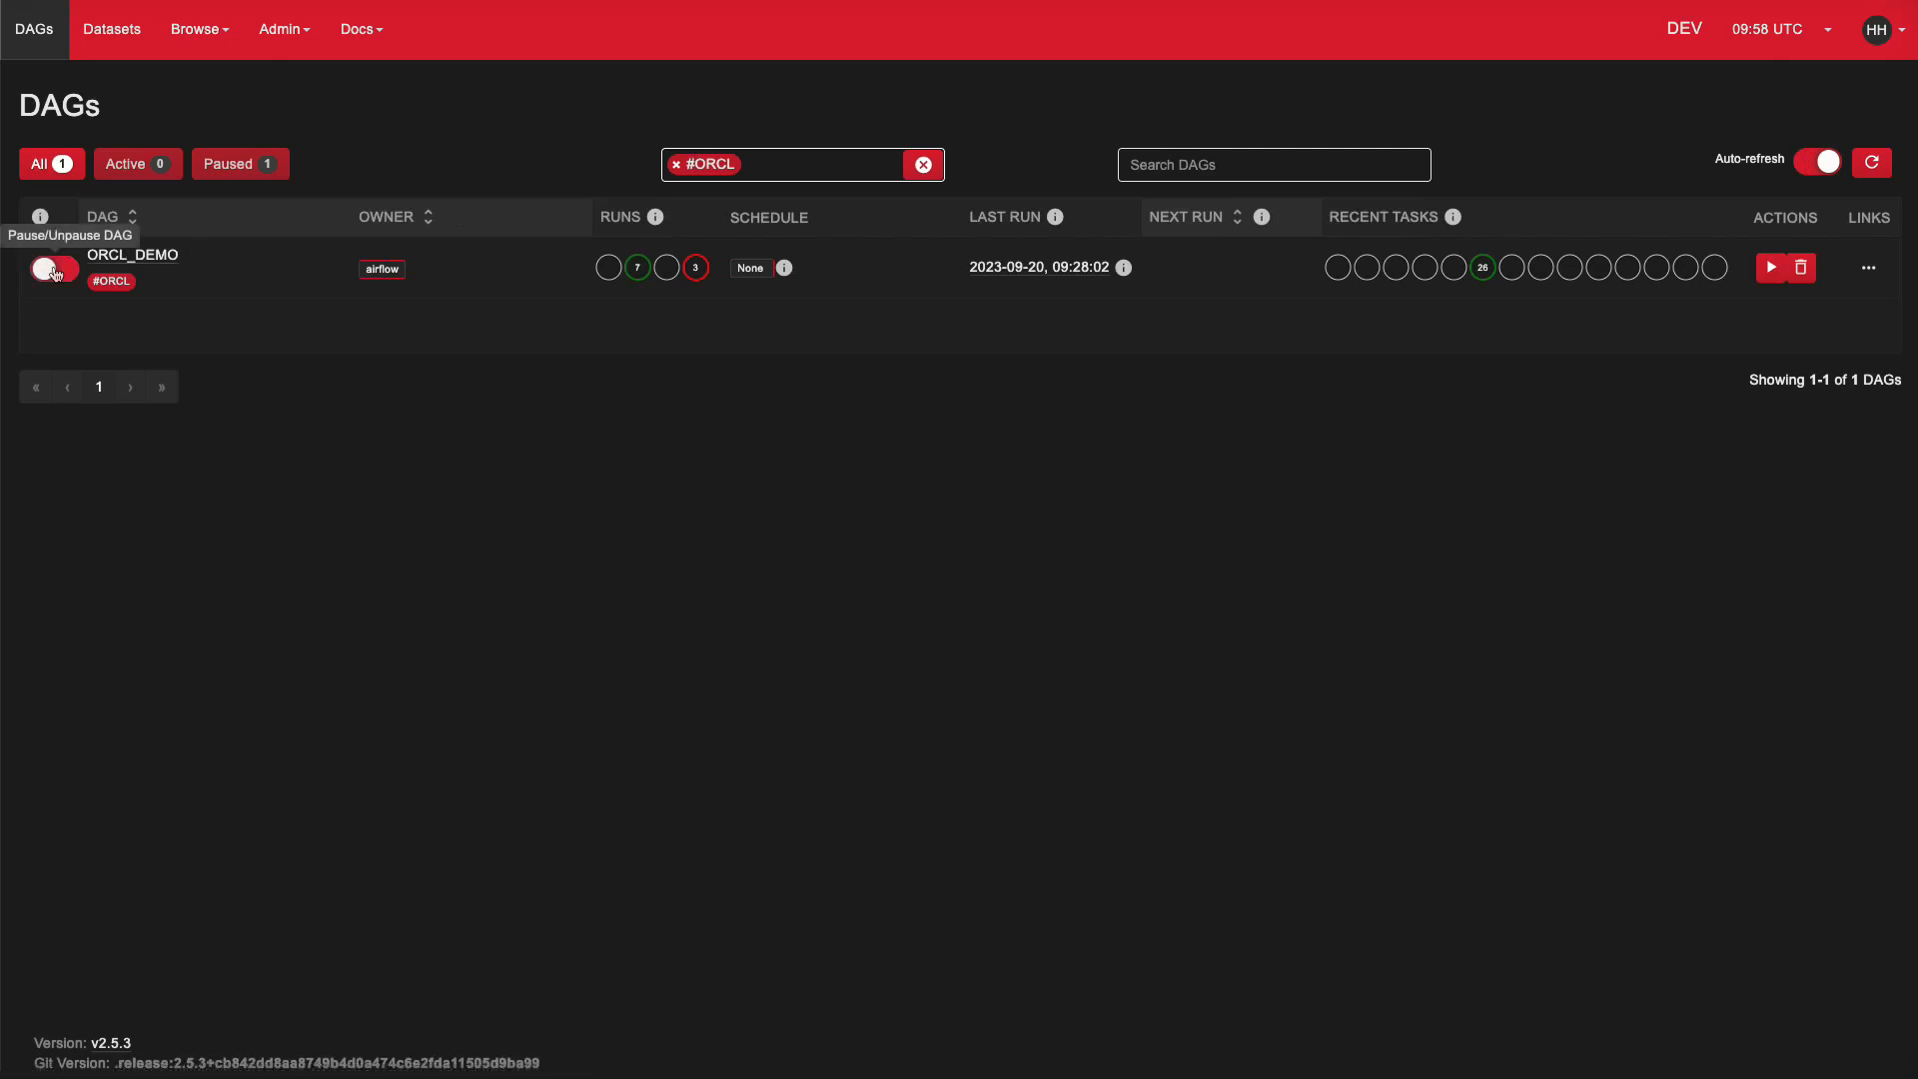
Trigger a run of the ORCL_DEMO DAG without config from its graph view and refresh the task states.
click(127, 256)
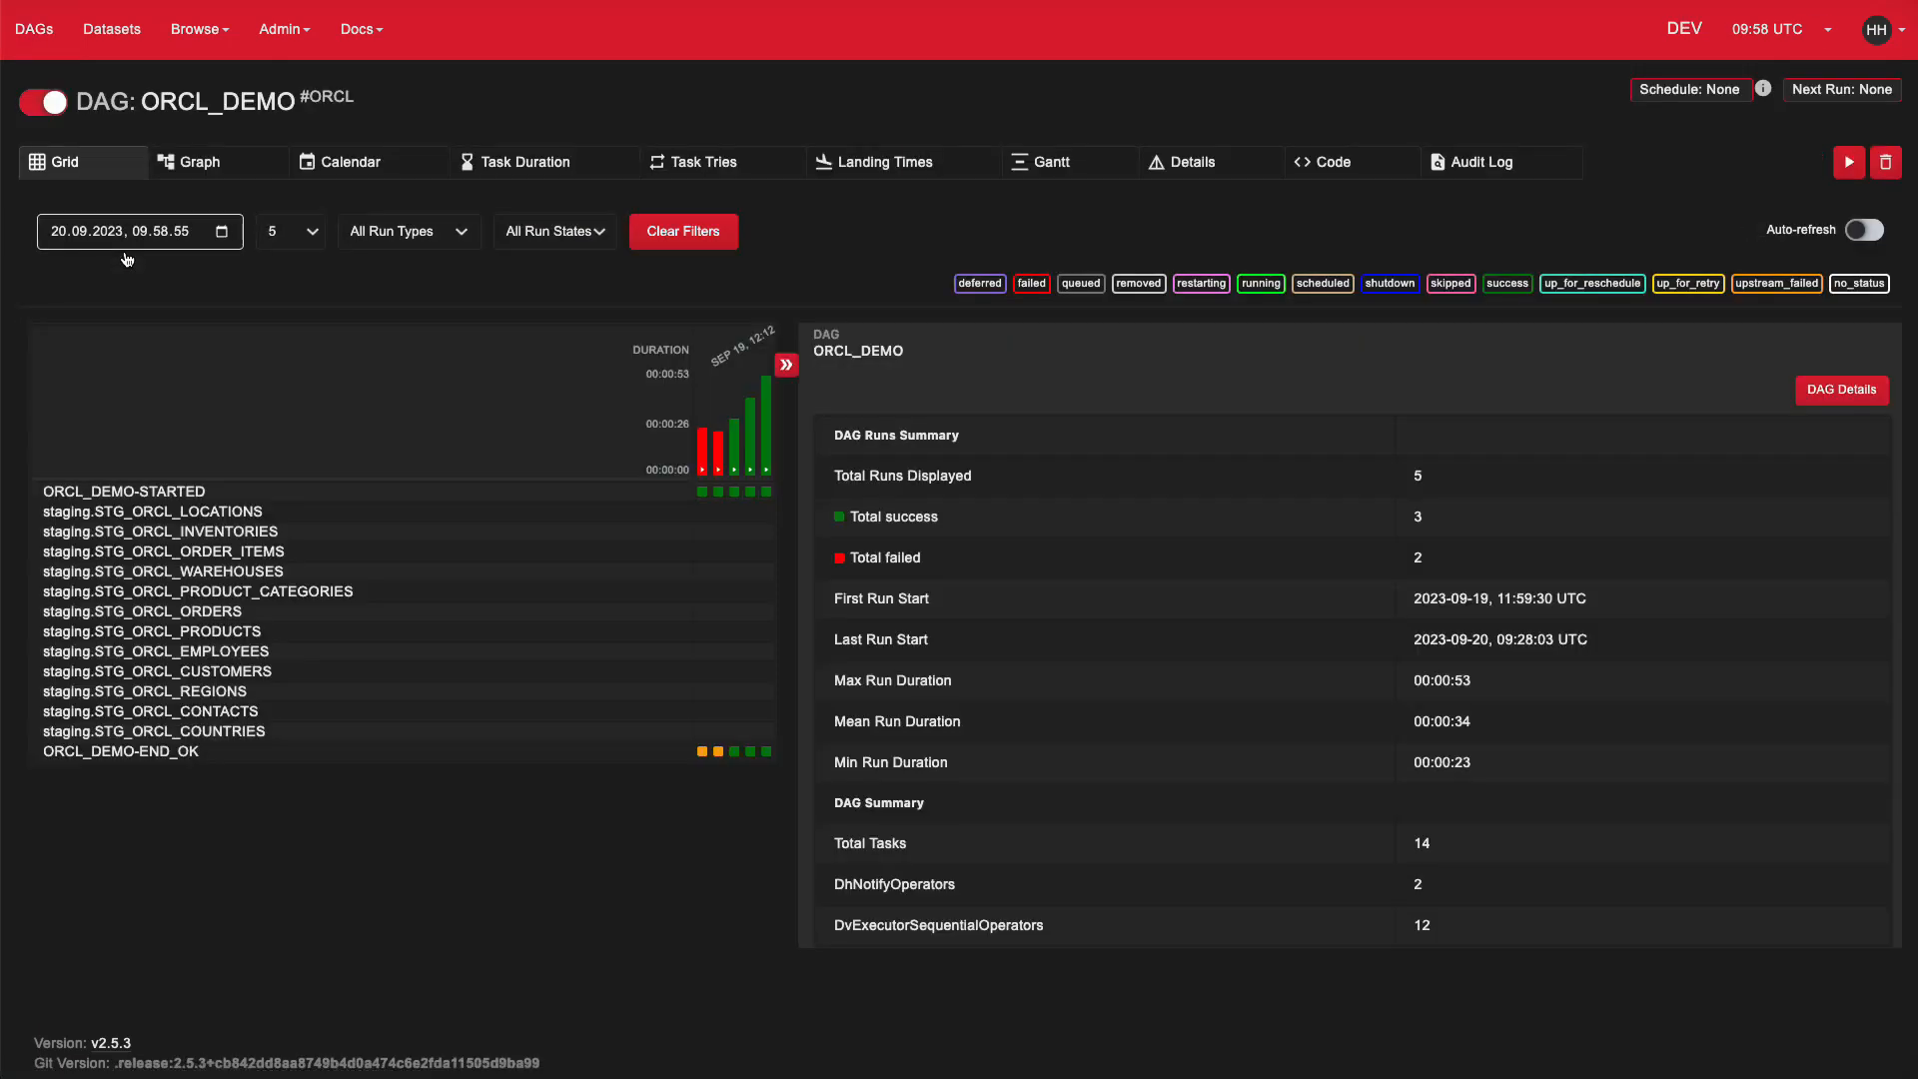
click(186, 158)
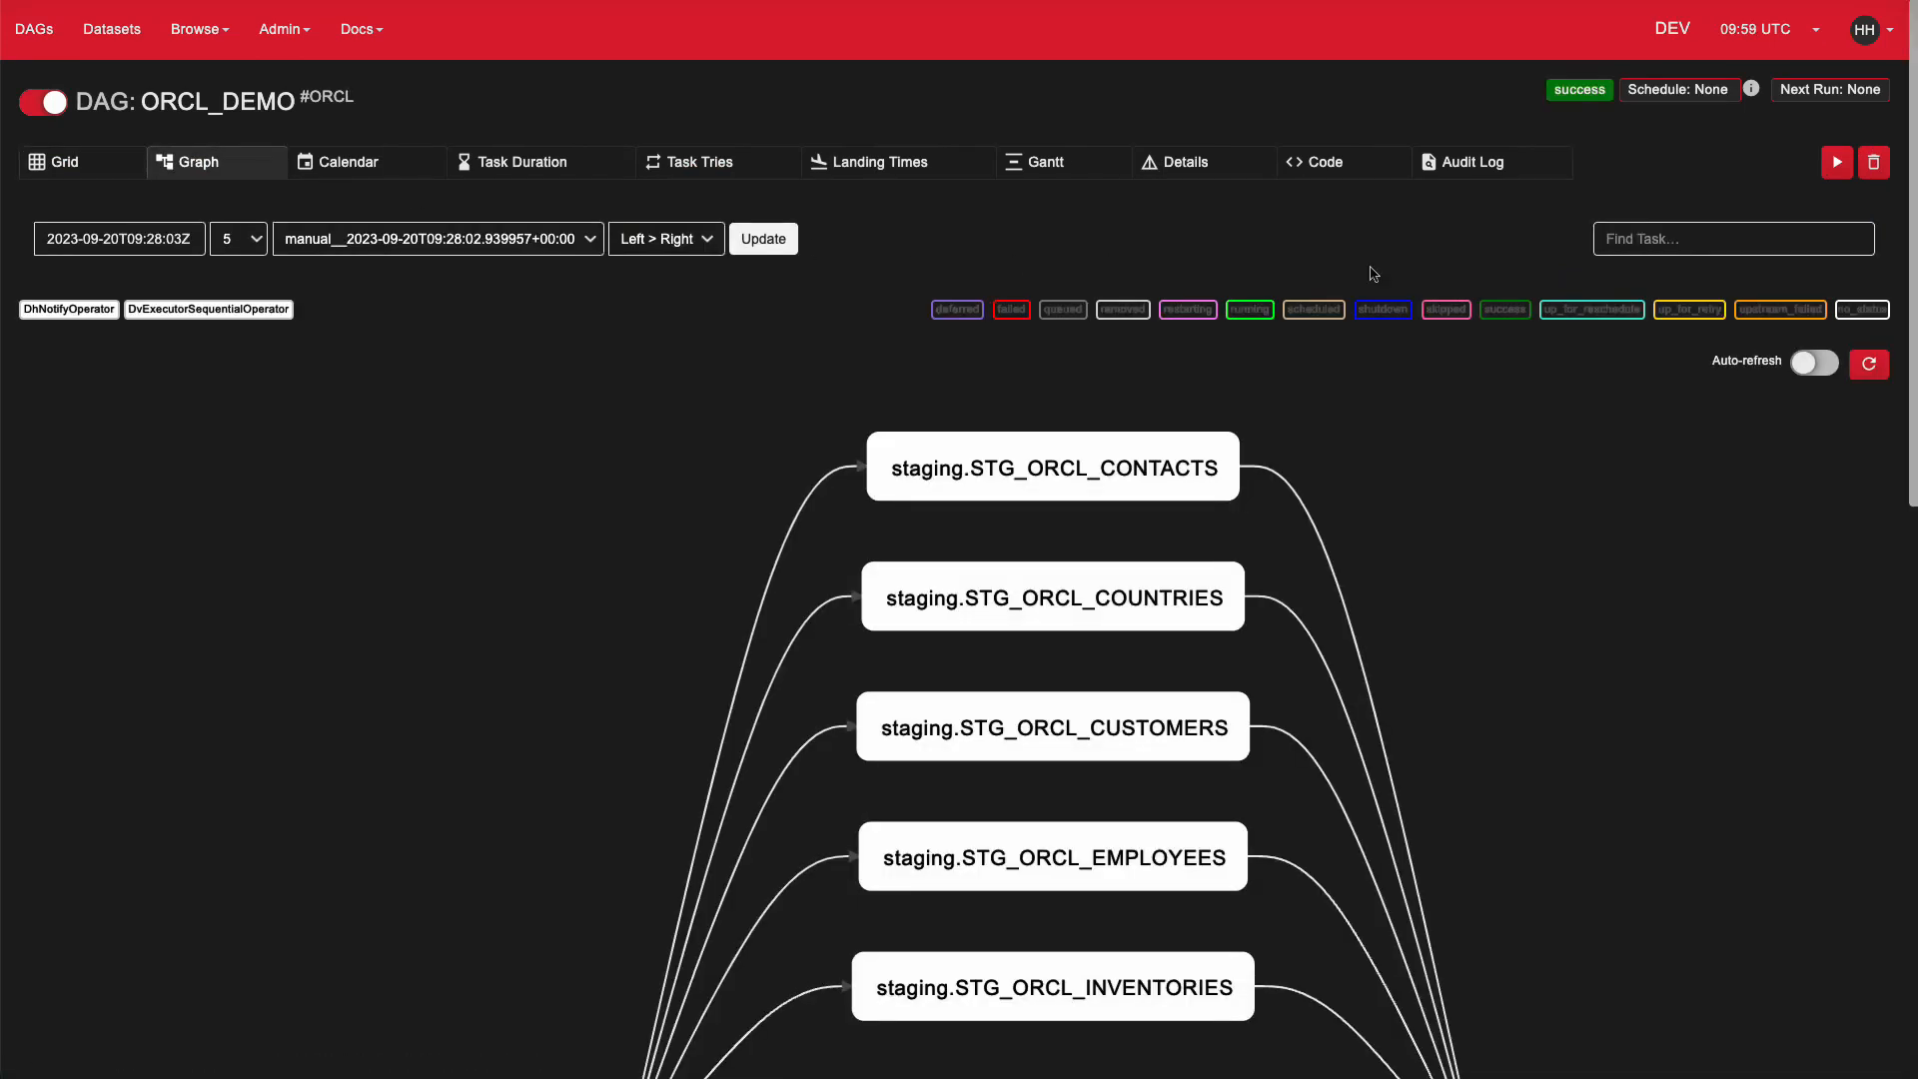
click(1836, 162)
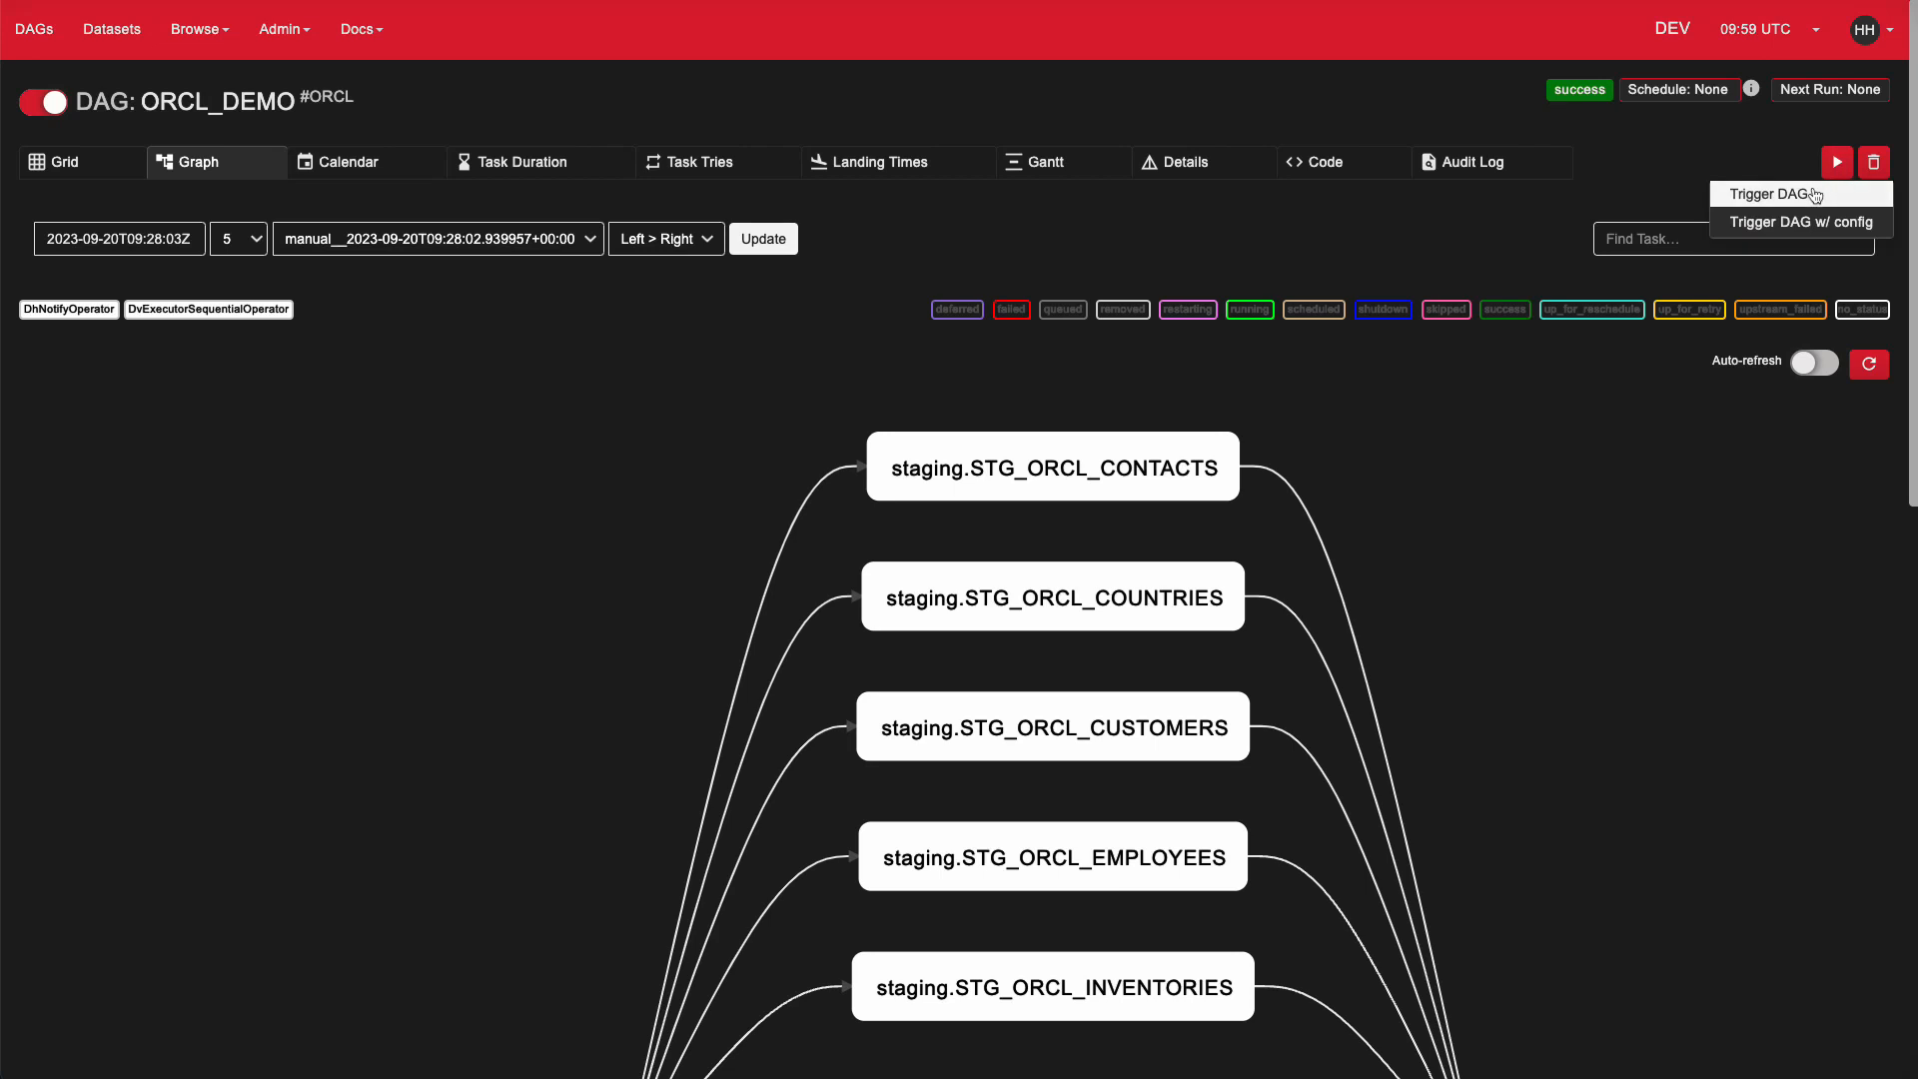
click(1816, 196)
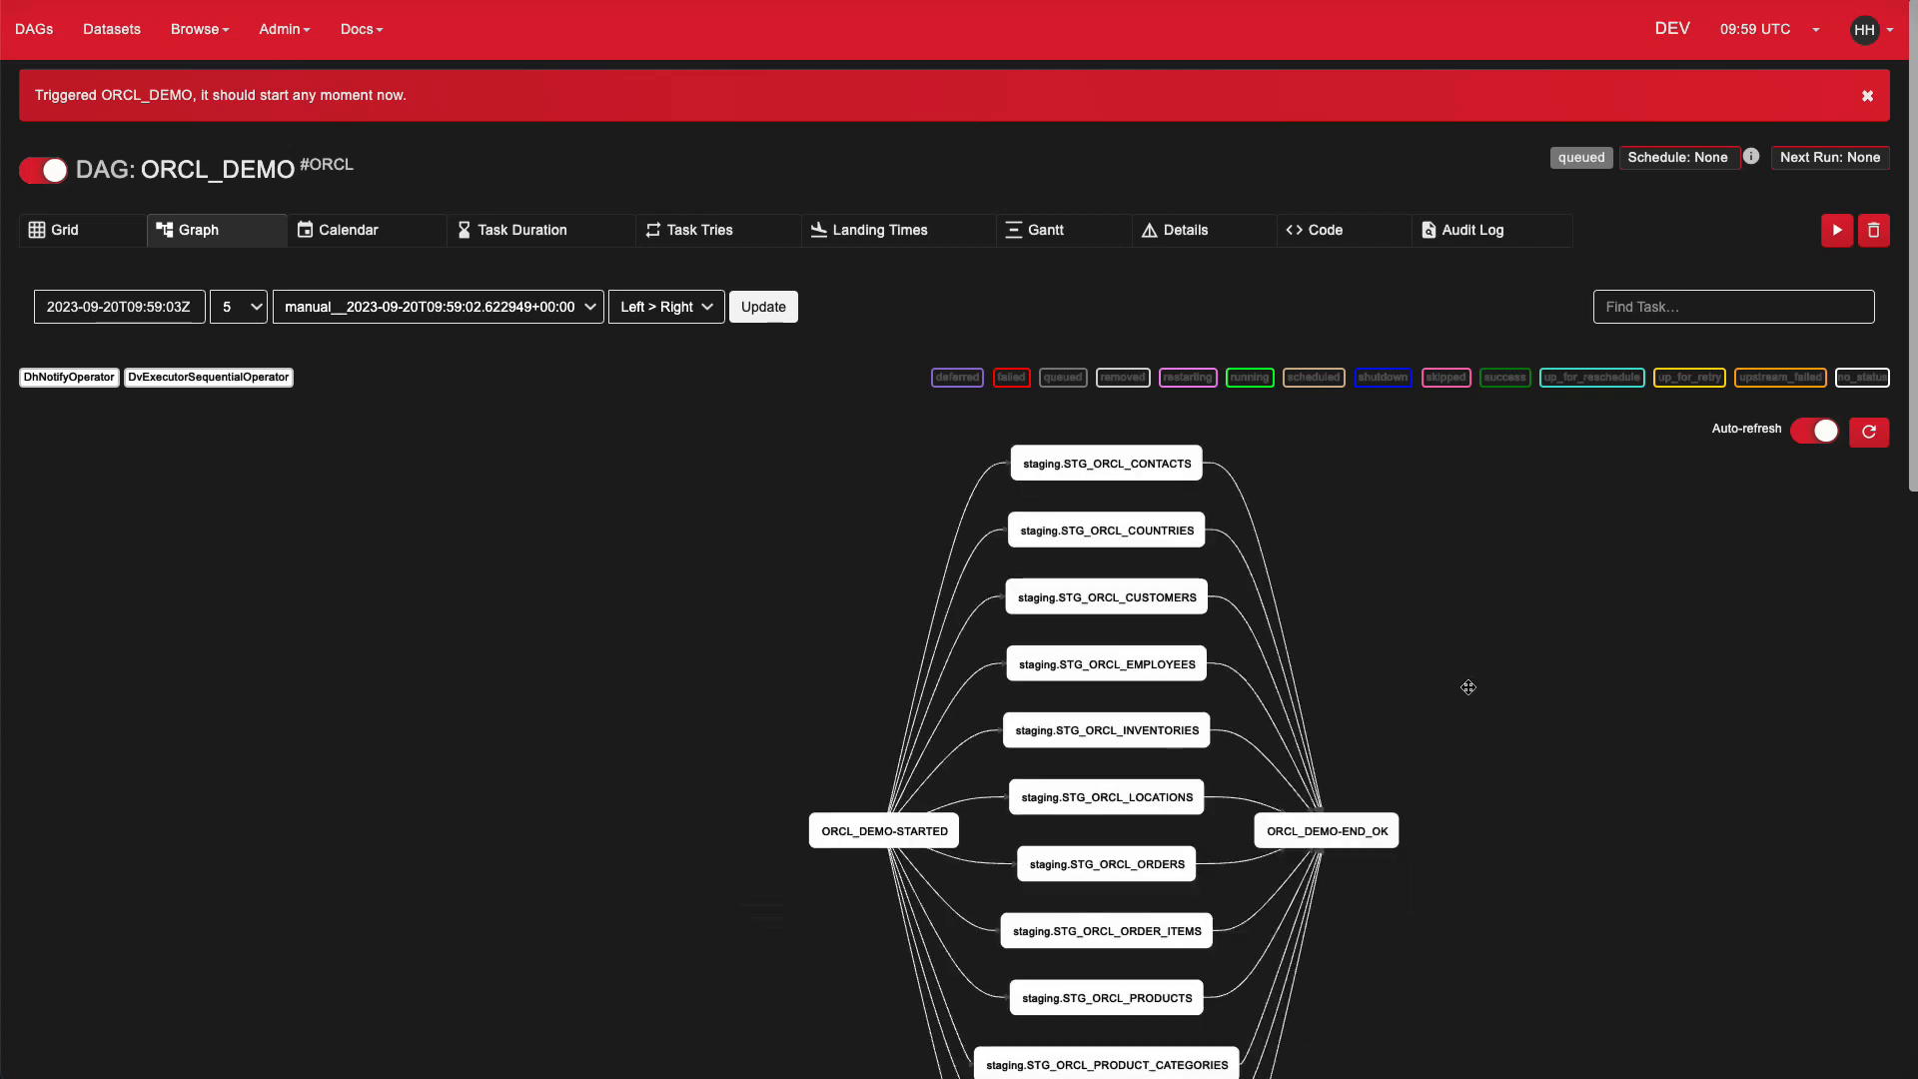
click(1867, 435)
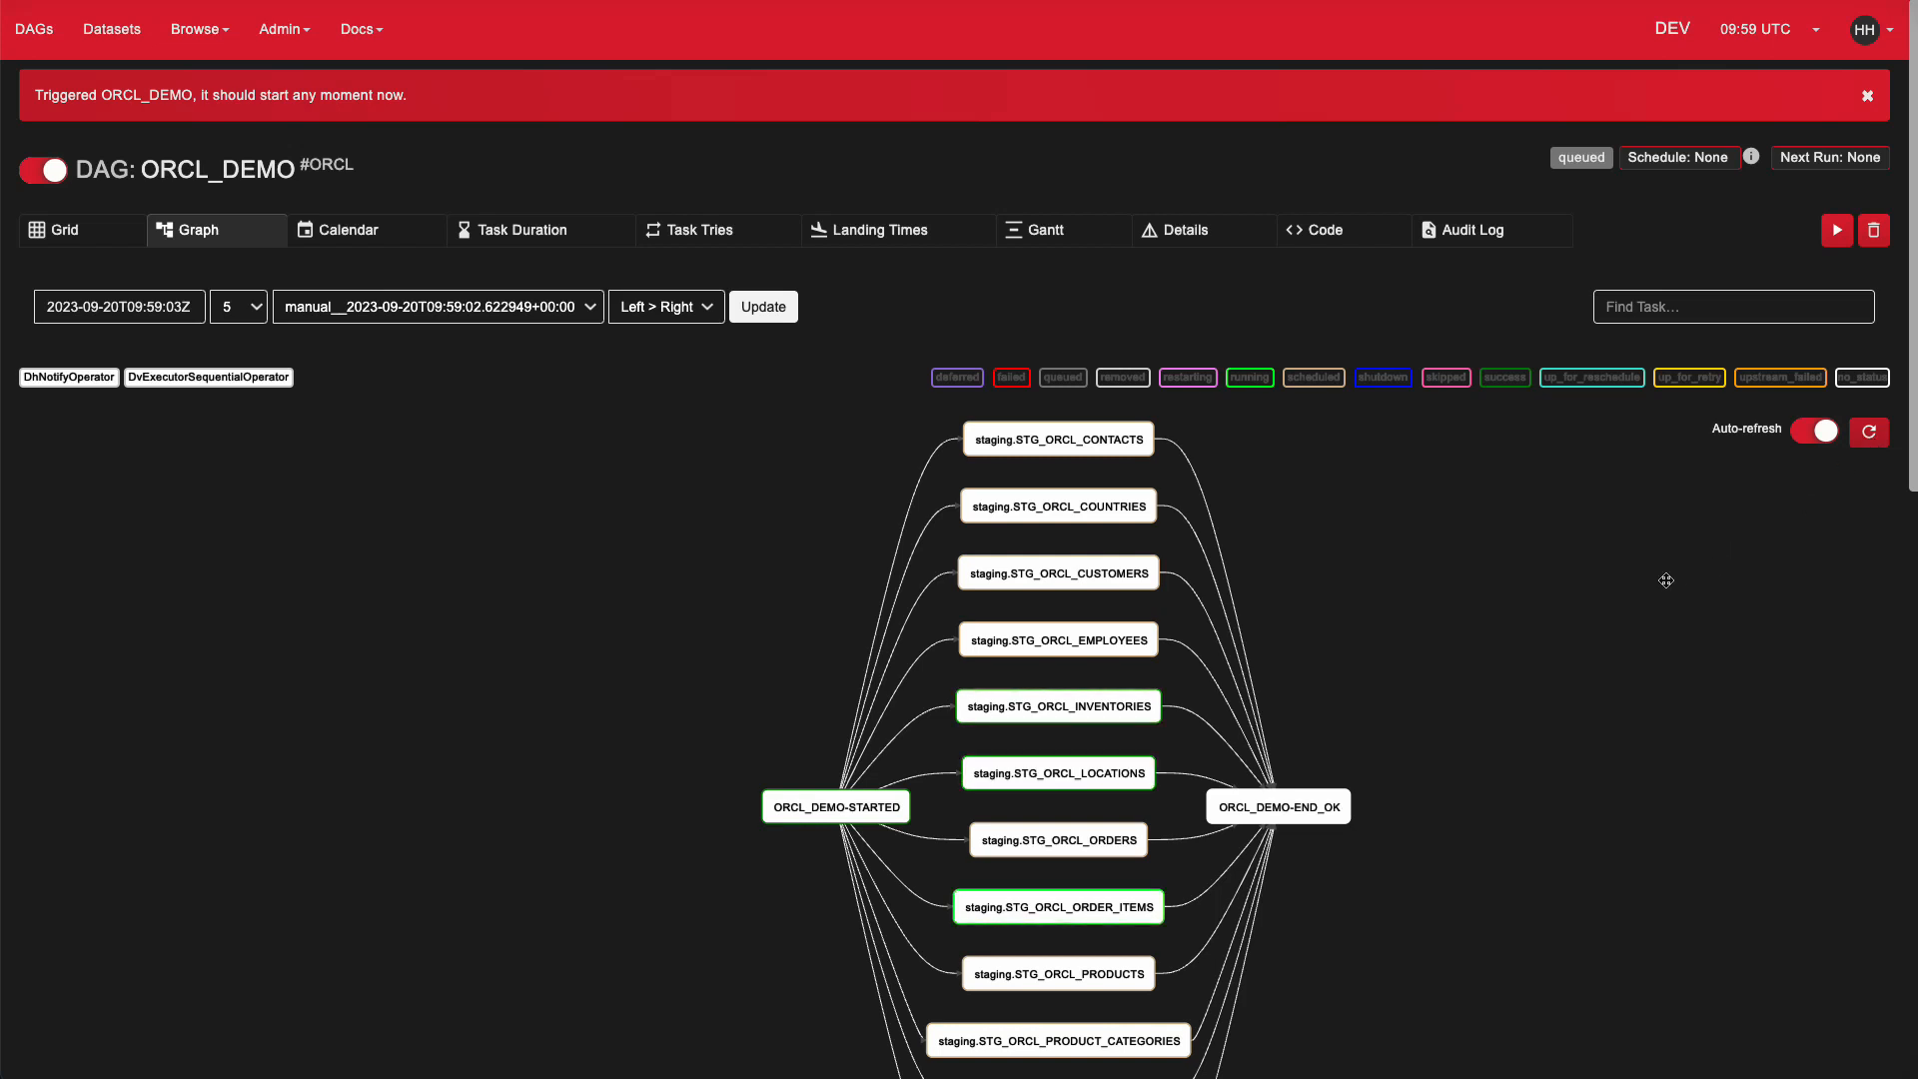
Open the log of the staging.STG_ORCL_INVENTORIES task and highlight its COPY INTO statement.
click(1103, 708)
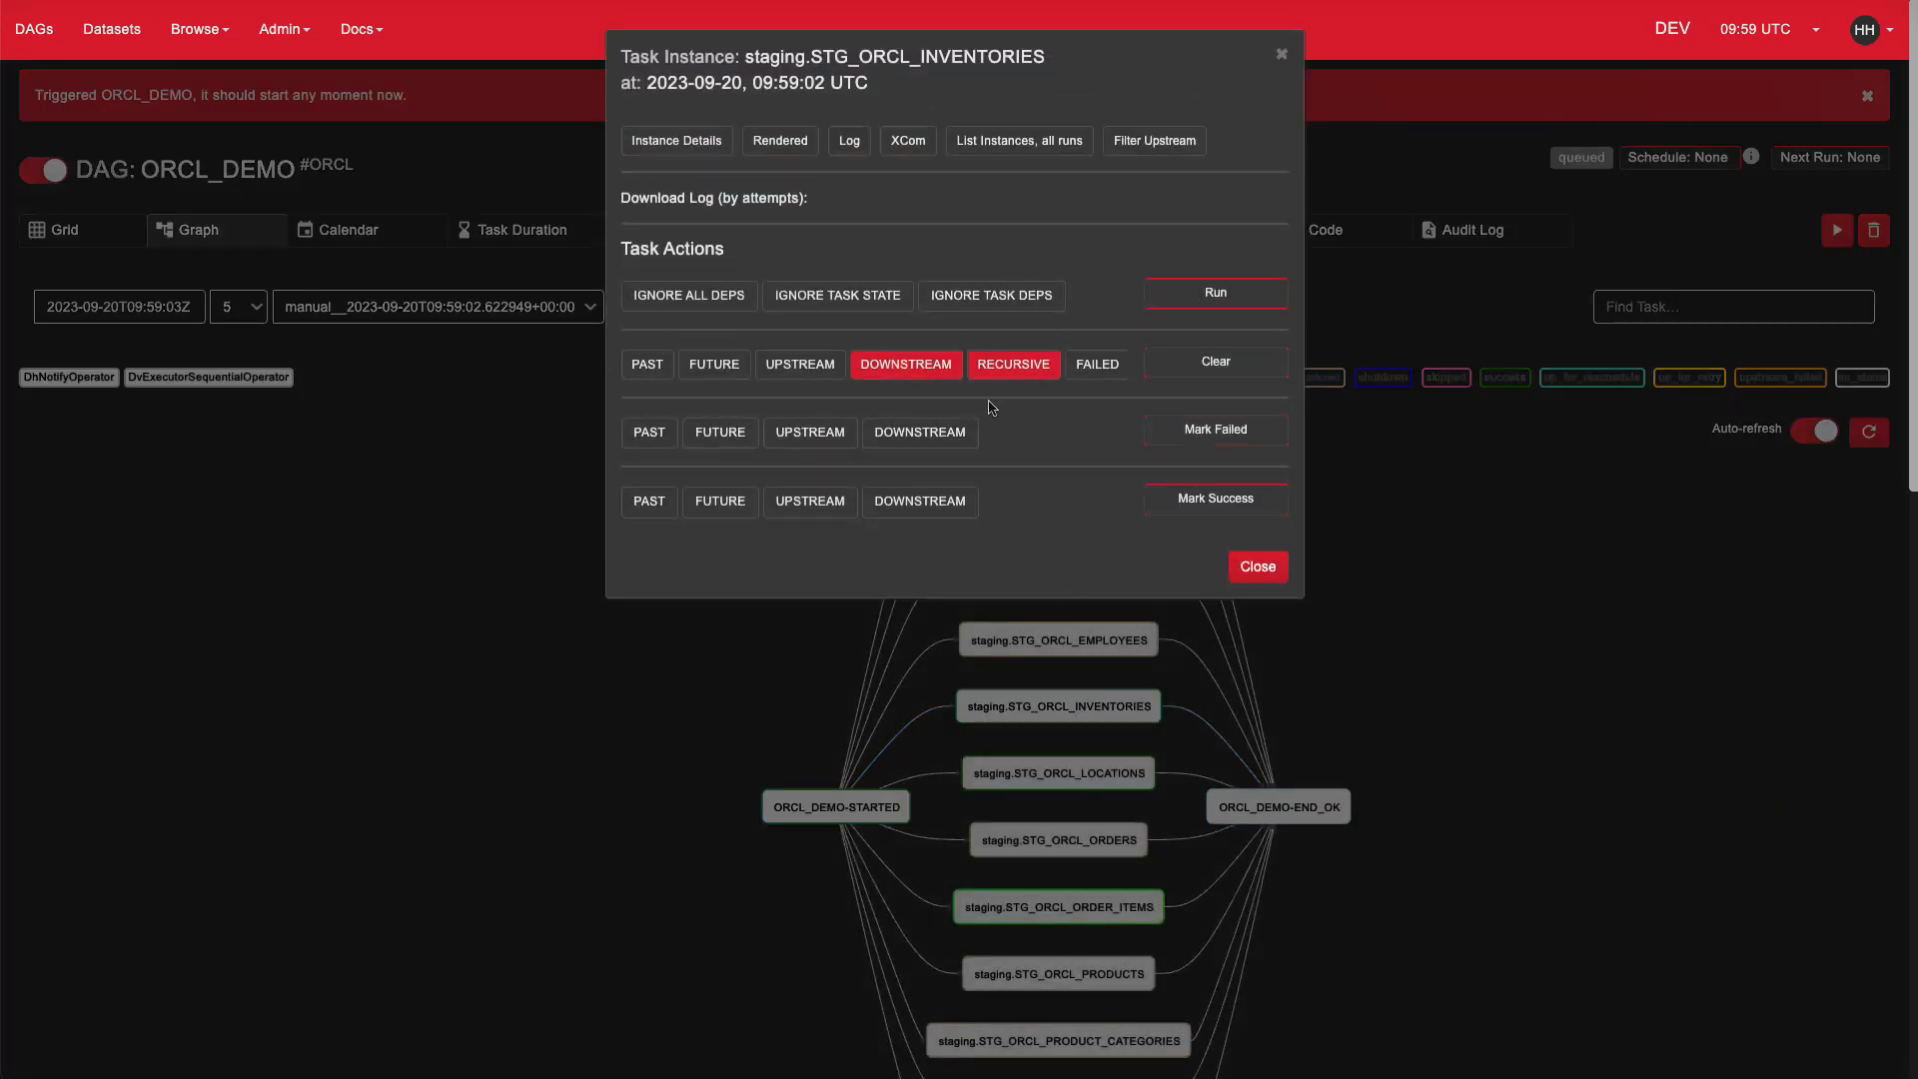
click(851, 141)
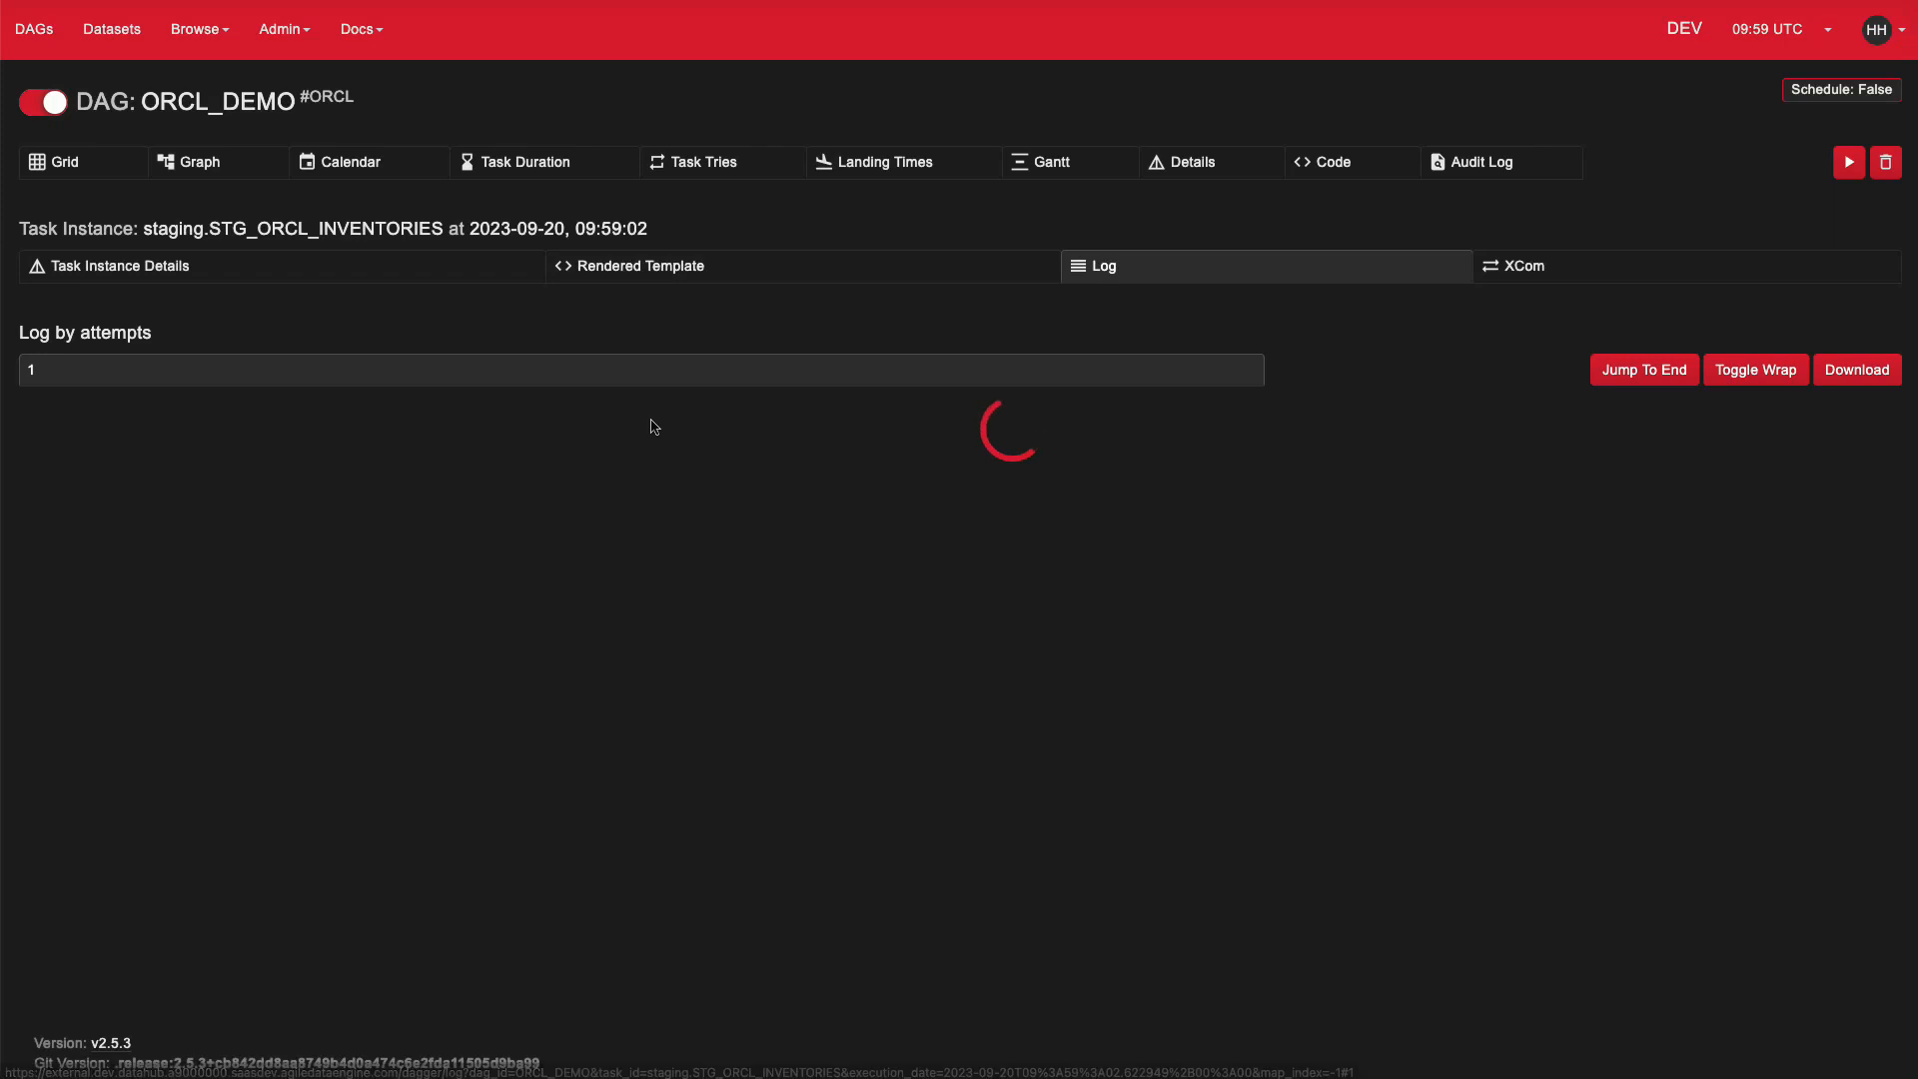
scroll(651, 425, down, 7)
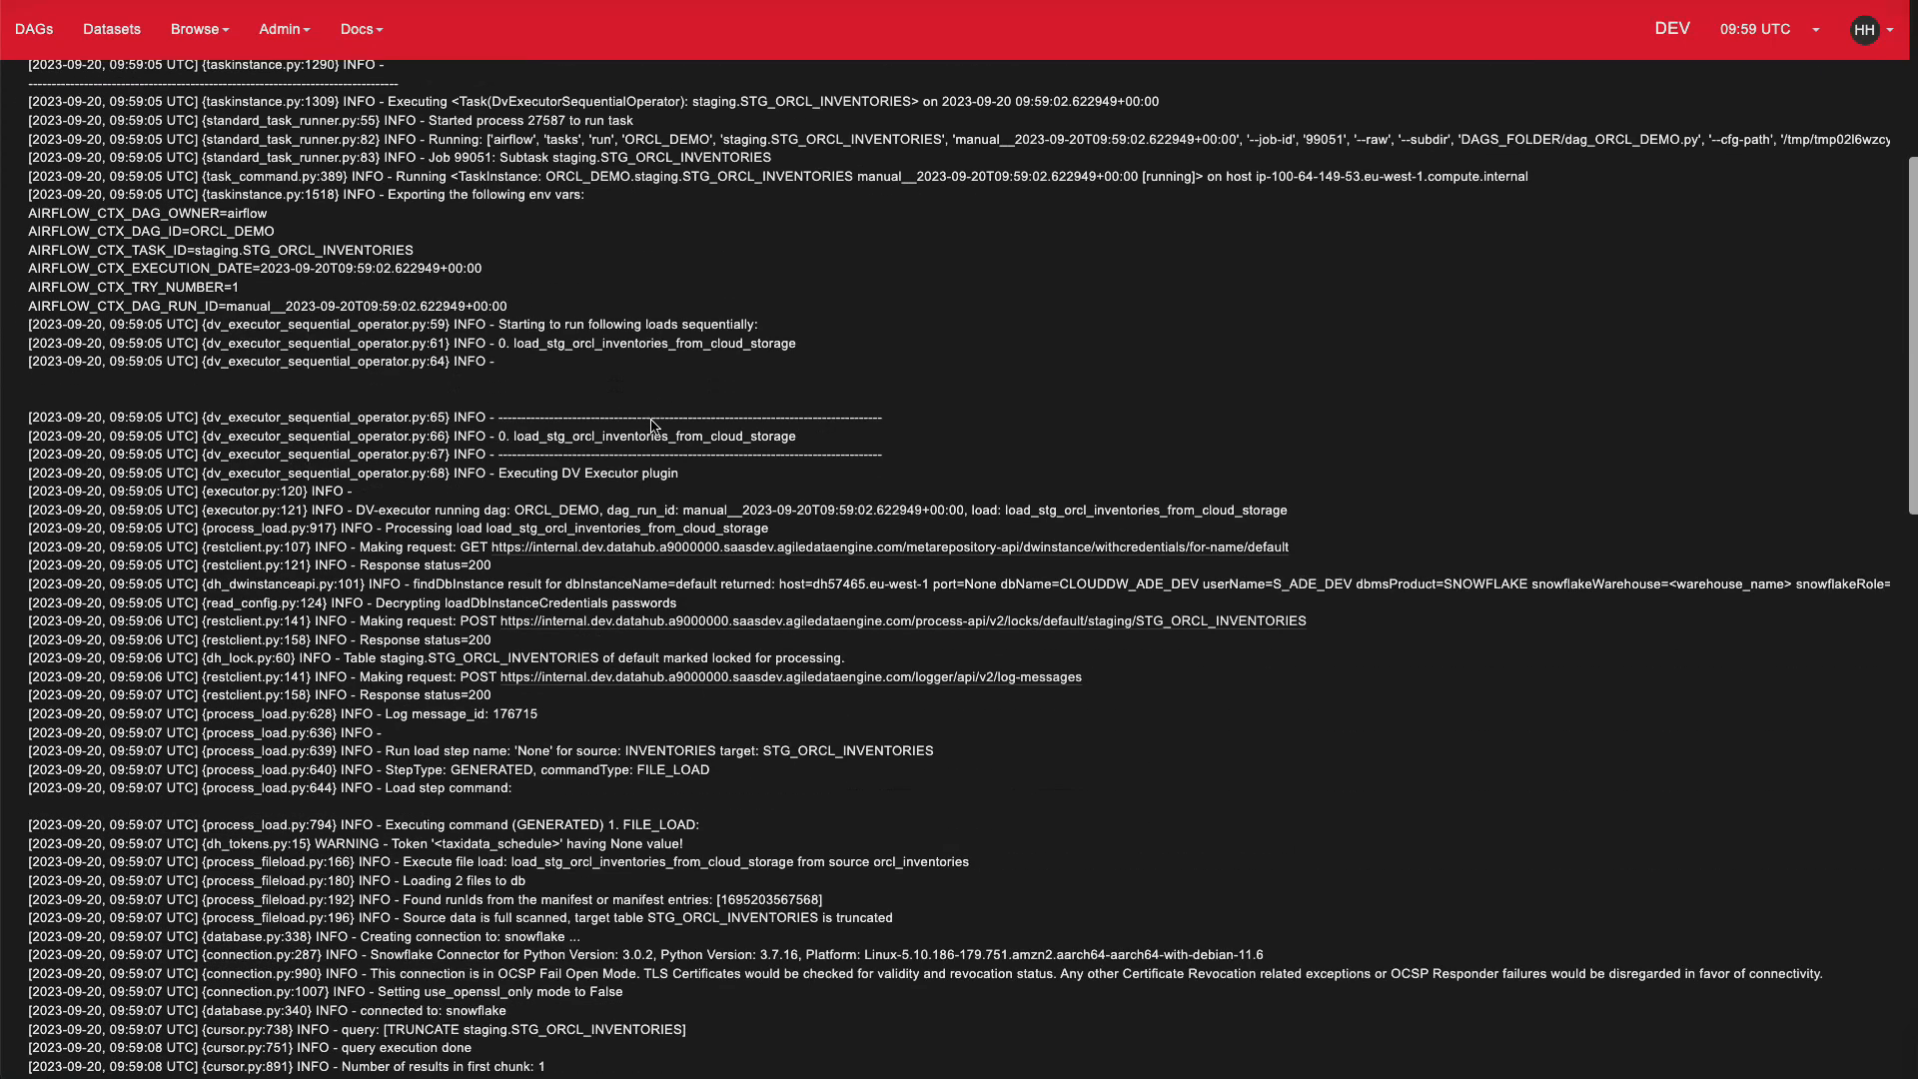
scroll(651, 423, down, 3)
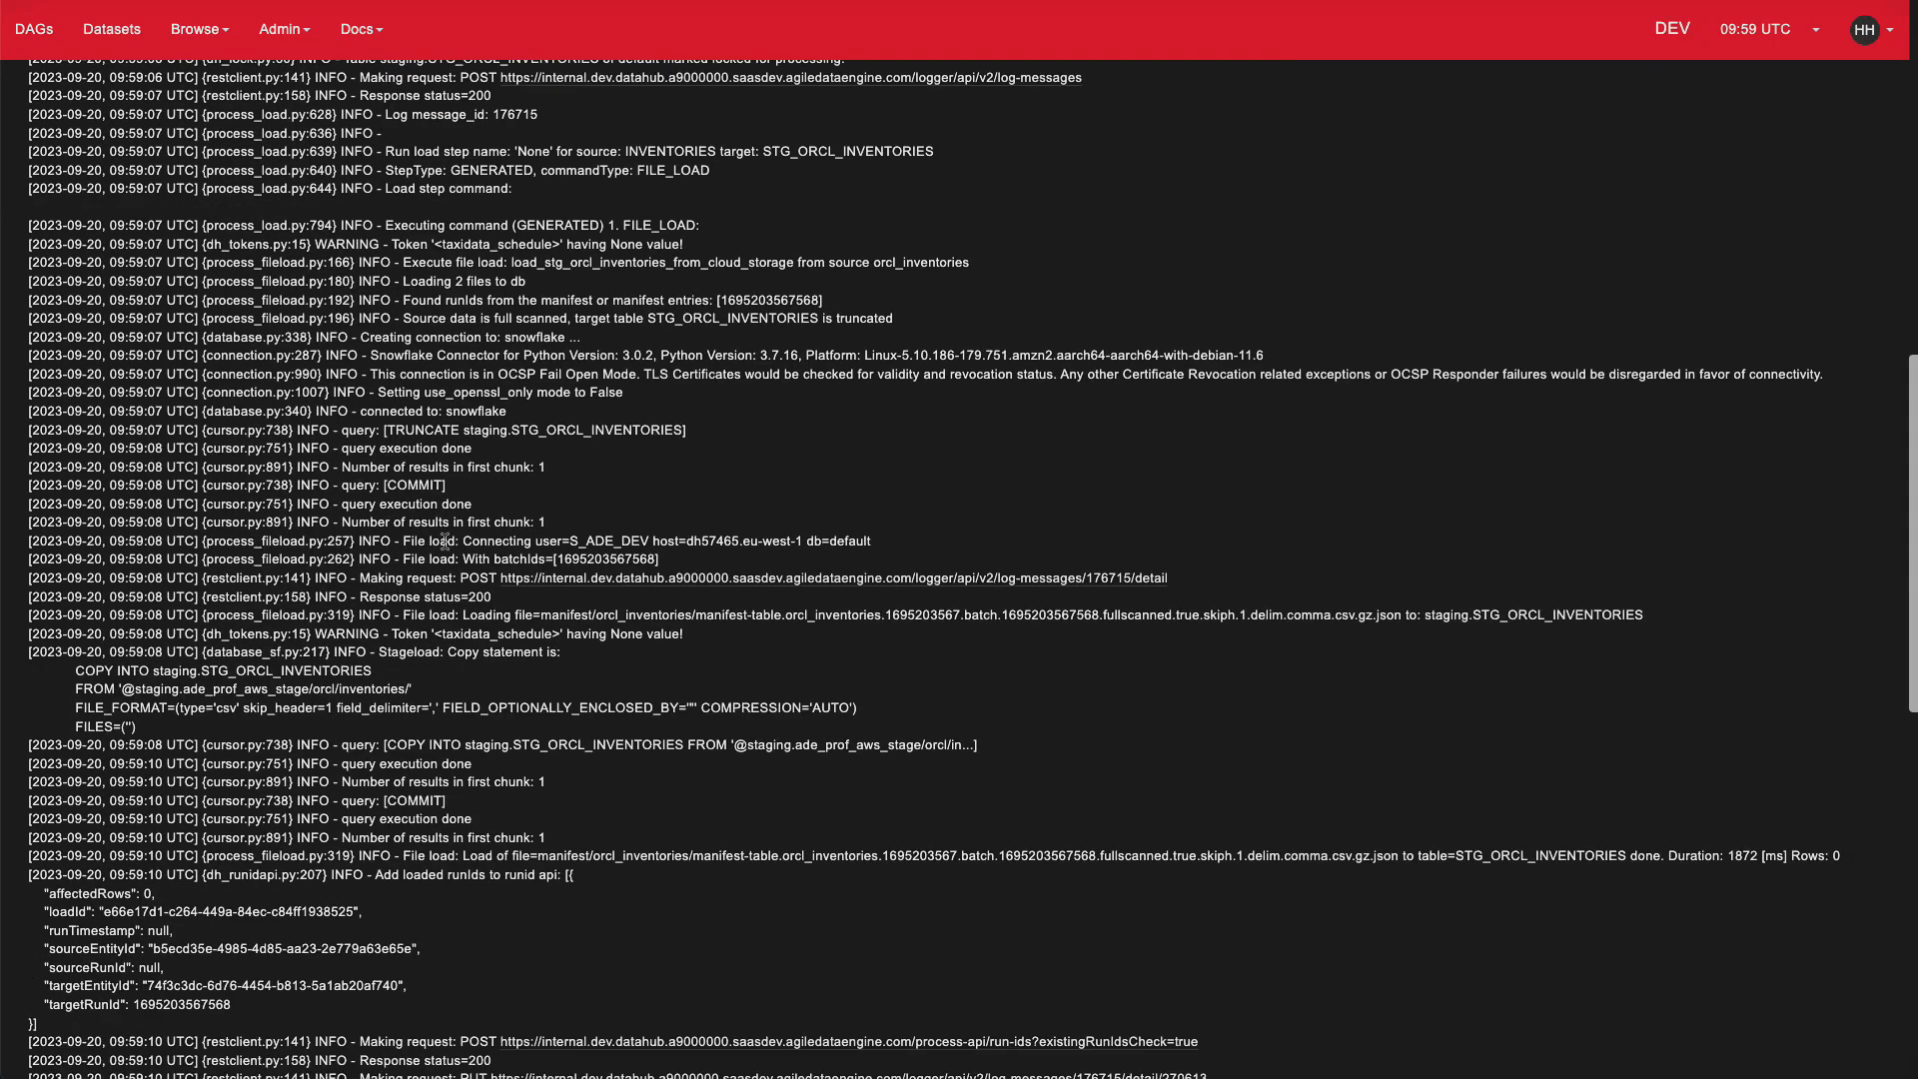
drag(168, 732, 80, 680)
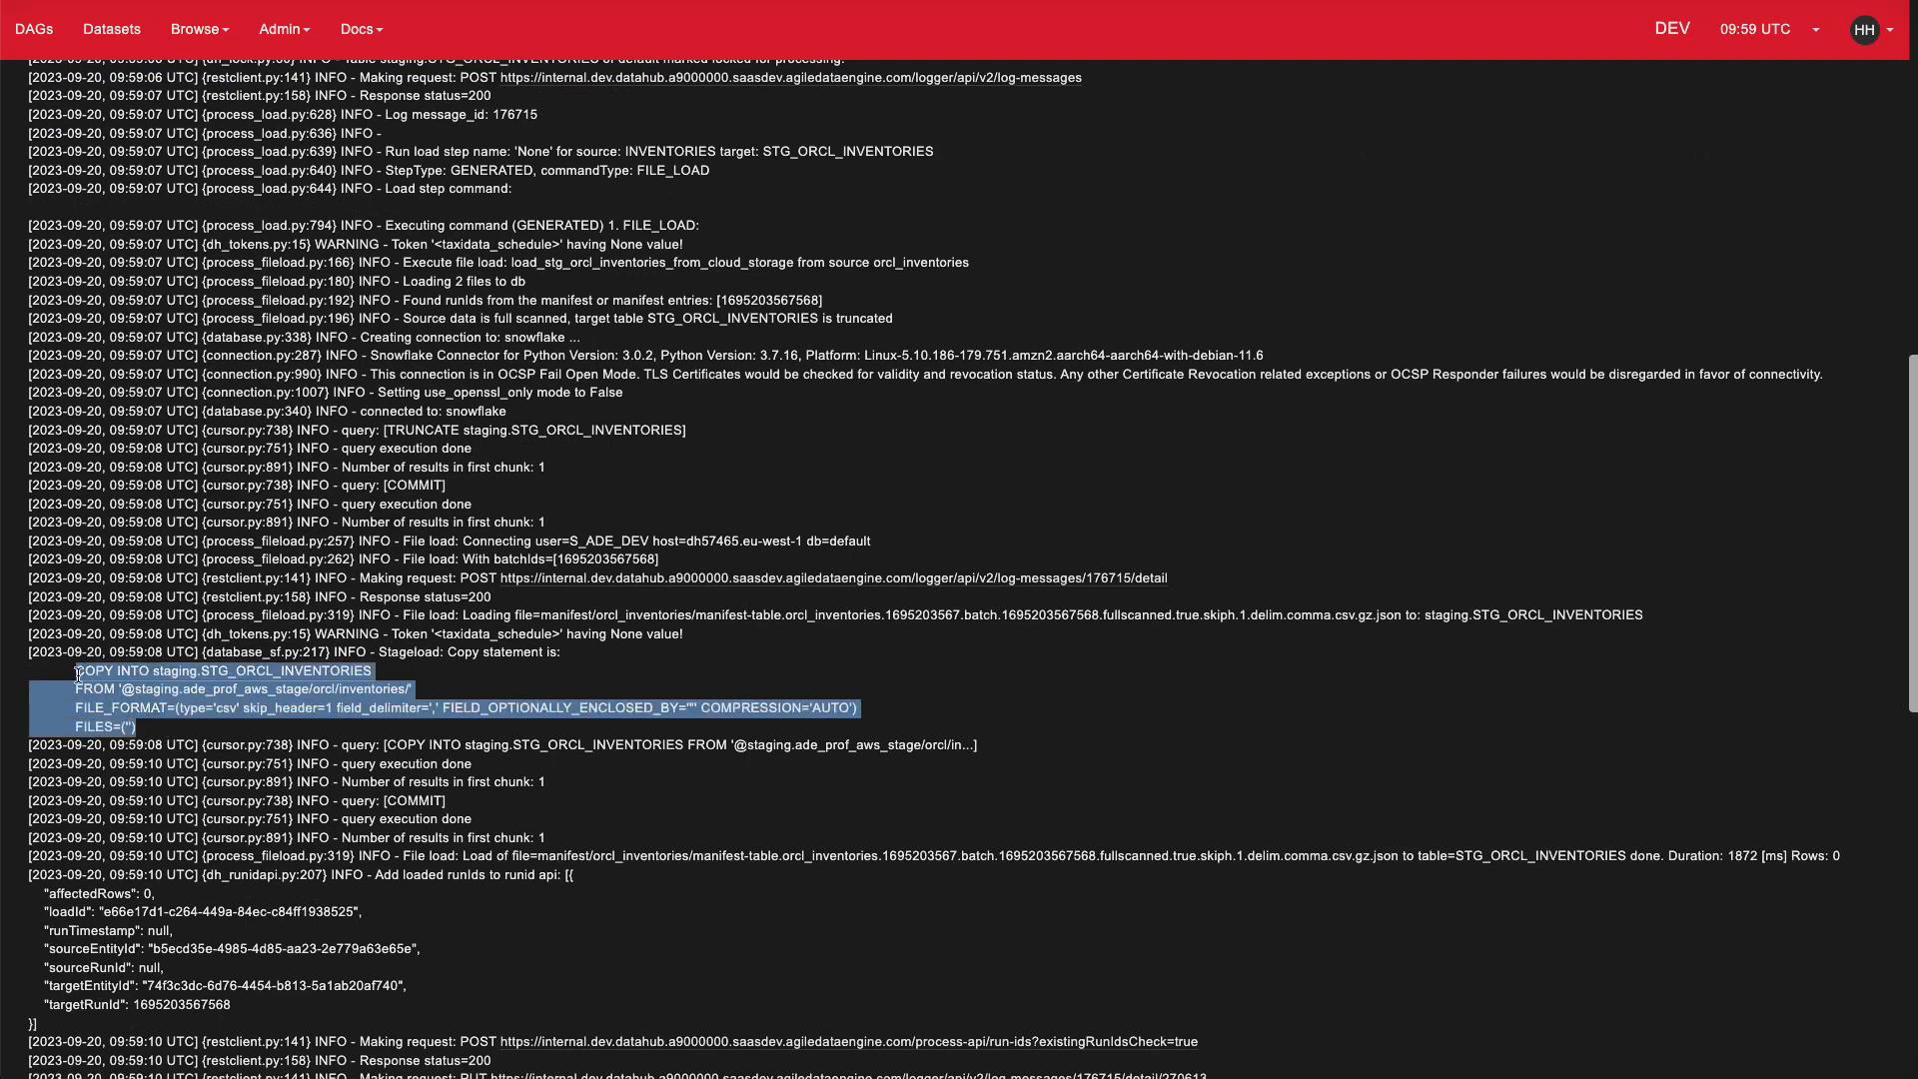
Switch to Snowflake's query history and examine the full SQL text of the COPY INTO staging.STG_ORCL_COUNTRIES queries.
click(92, 682)
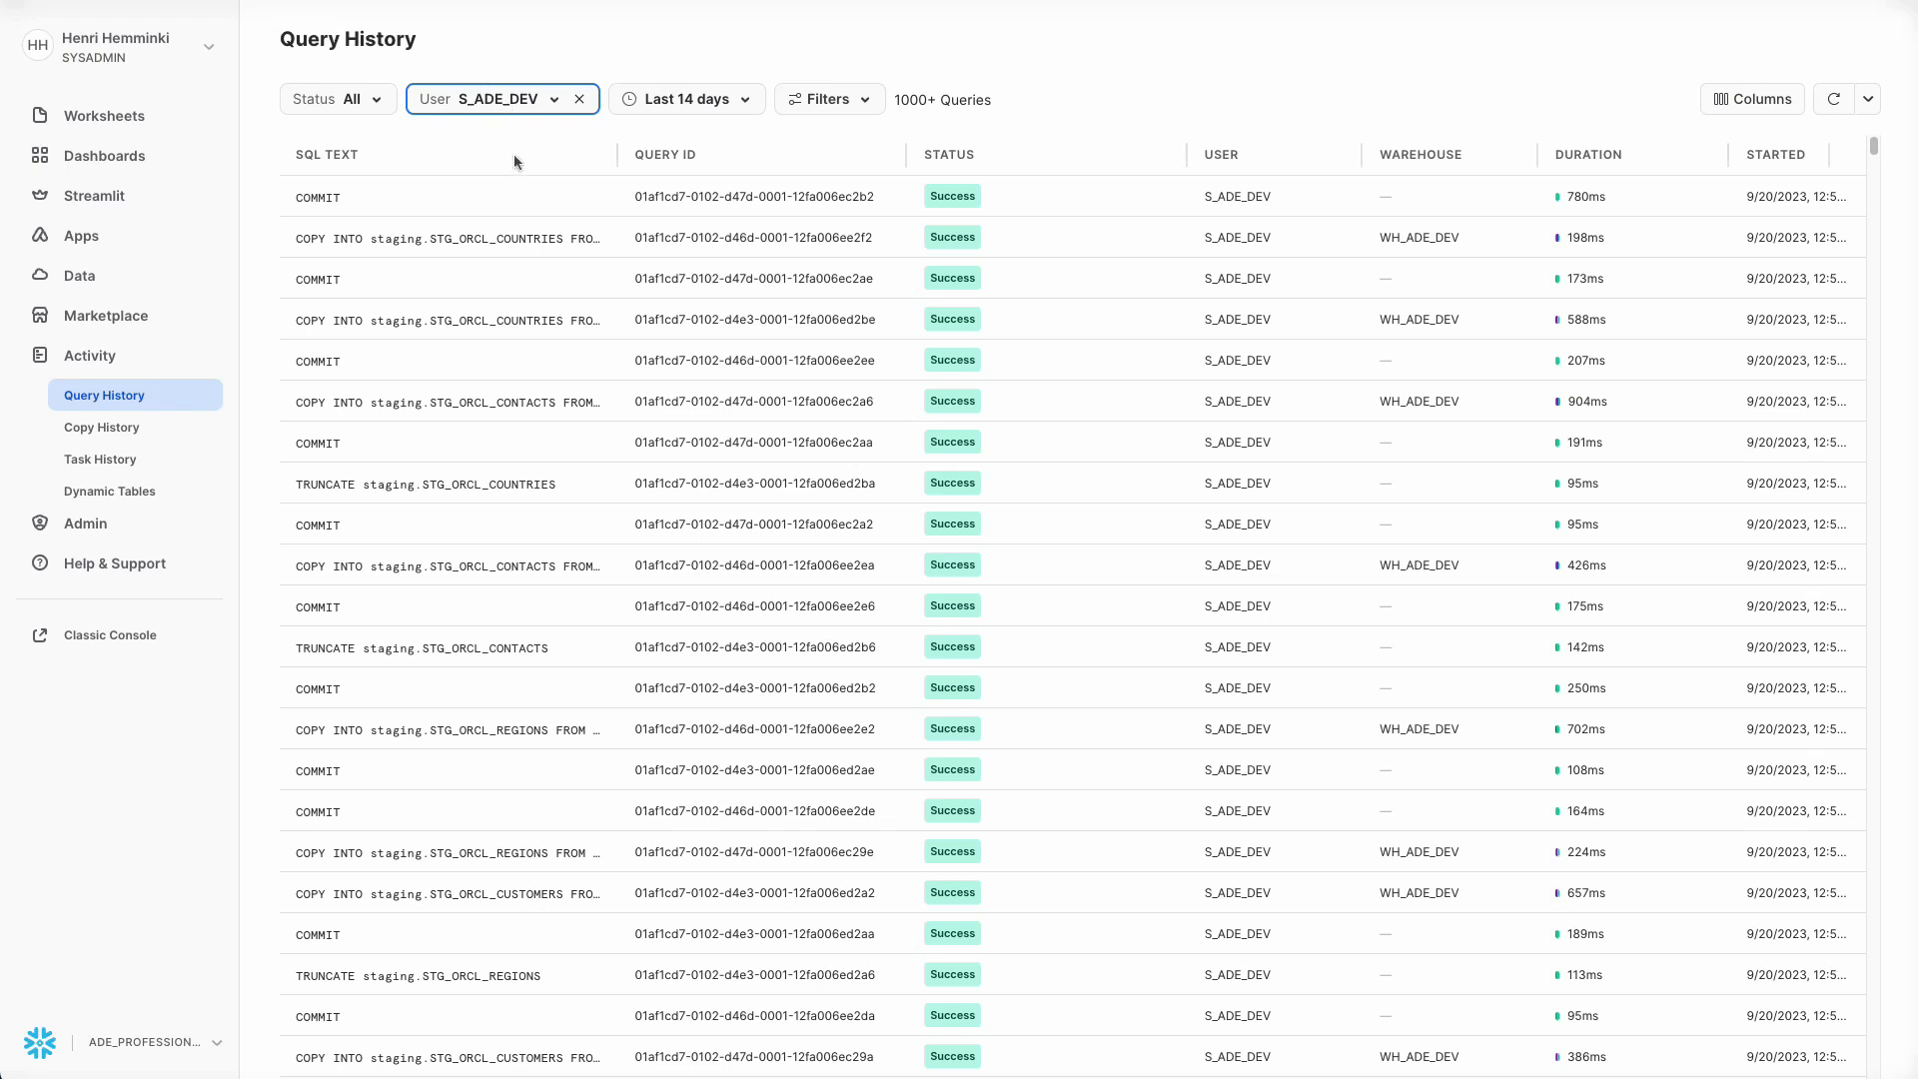
mouse_move(455, 237)
drag(342, 380, 520, 511)
click(520, 512)
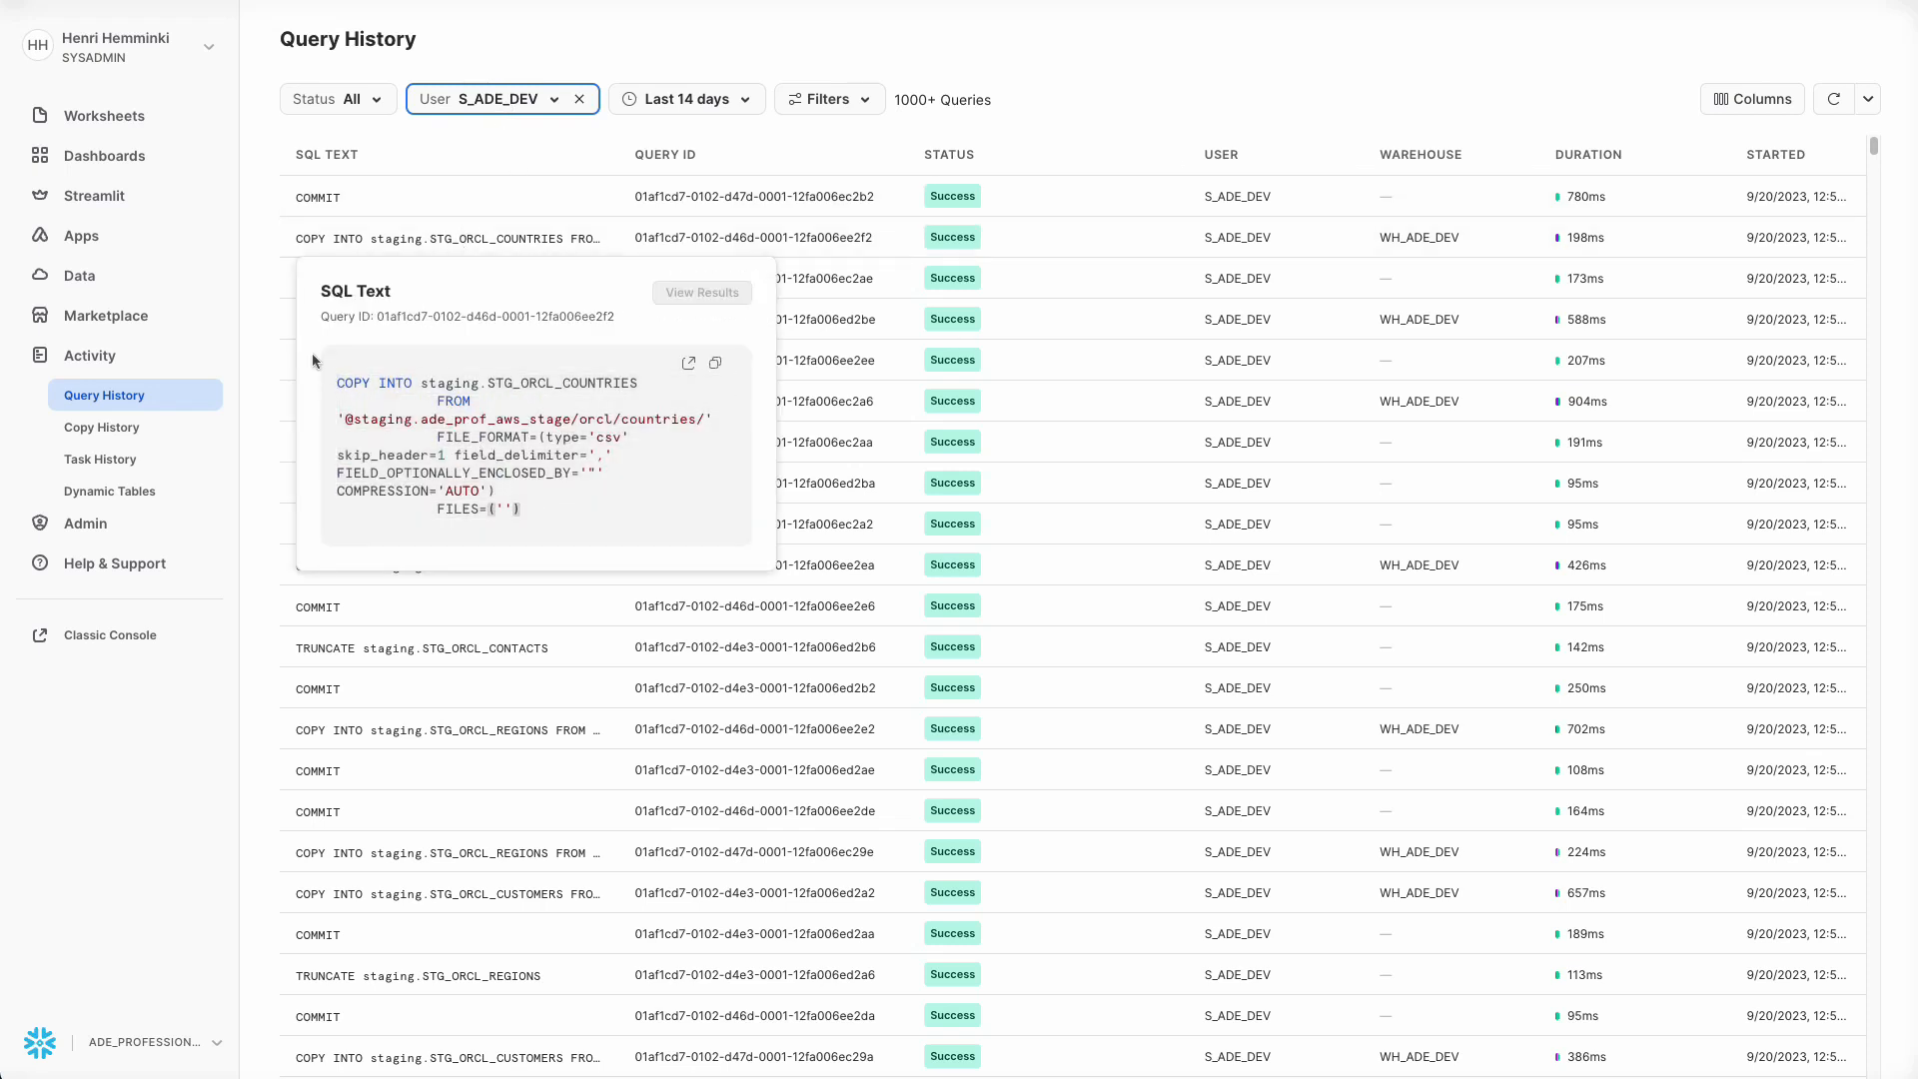
mouse_move(345, 324)
drag(339, 464, 603, 606)
click(603, 607)
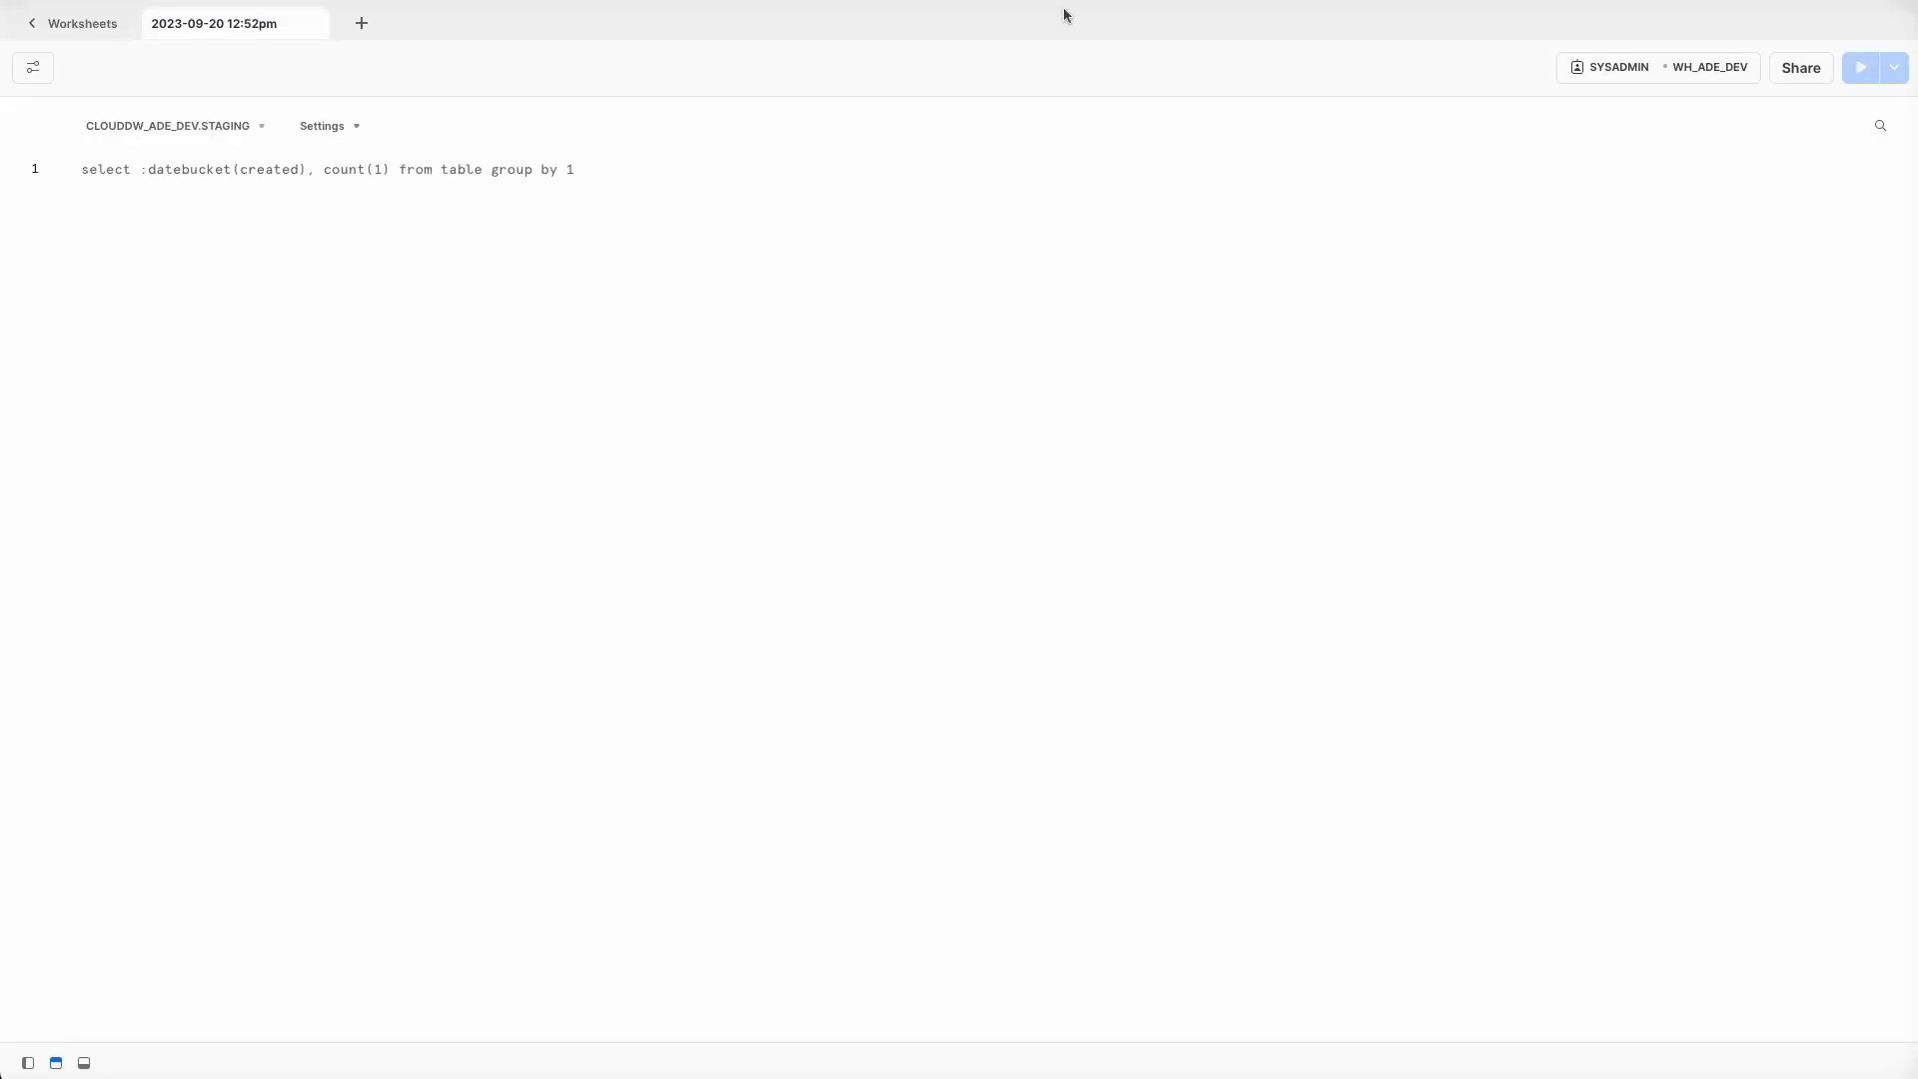
In the Snowflake worksheet, write and run "select * from staging.stg_orcl_customers;".
text(selec)
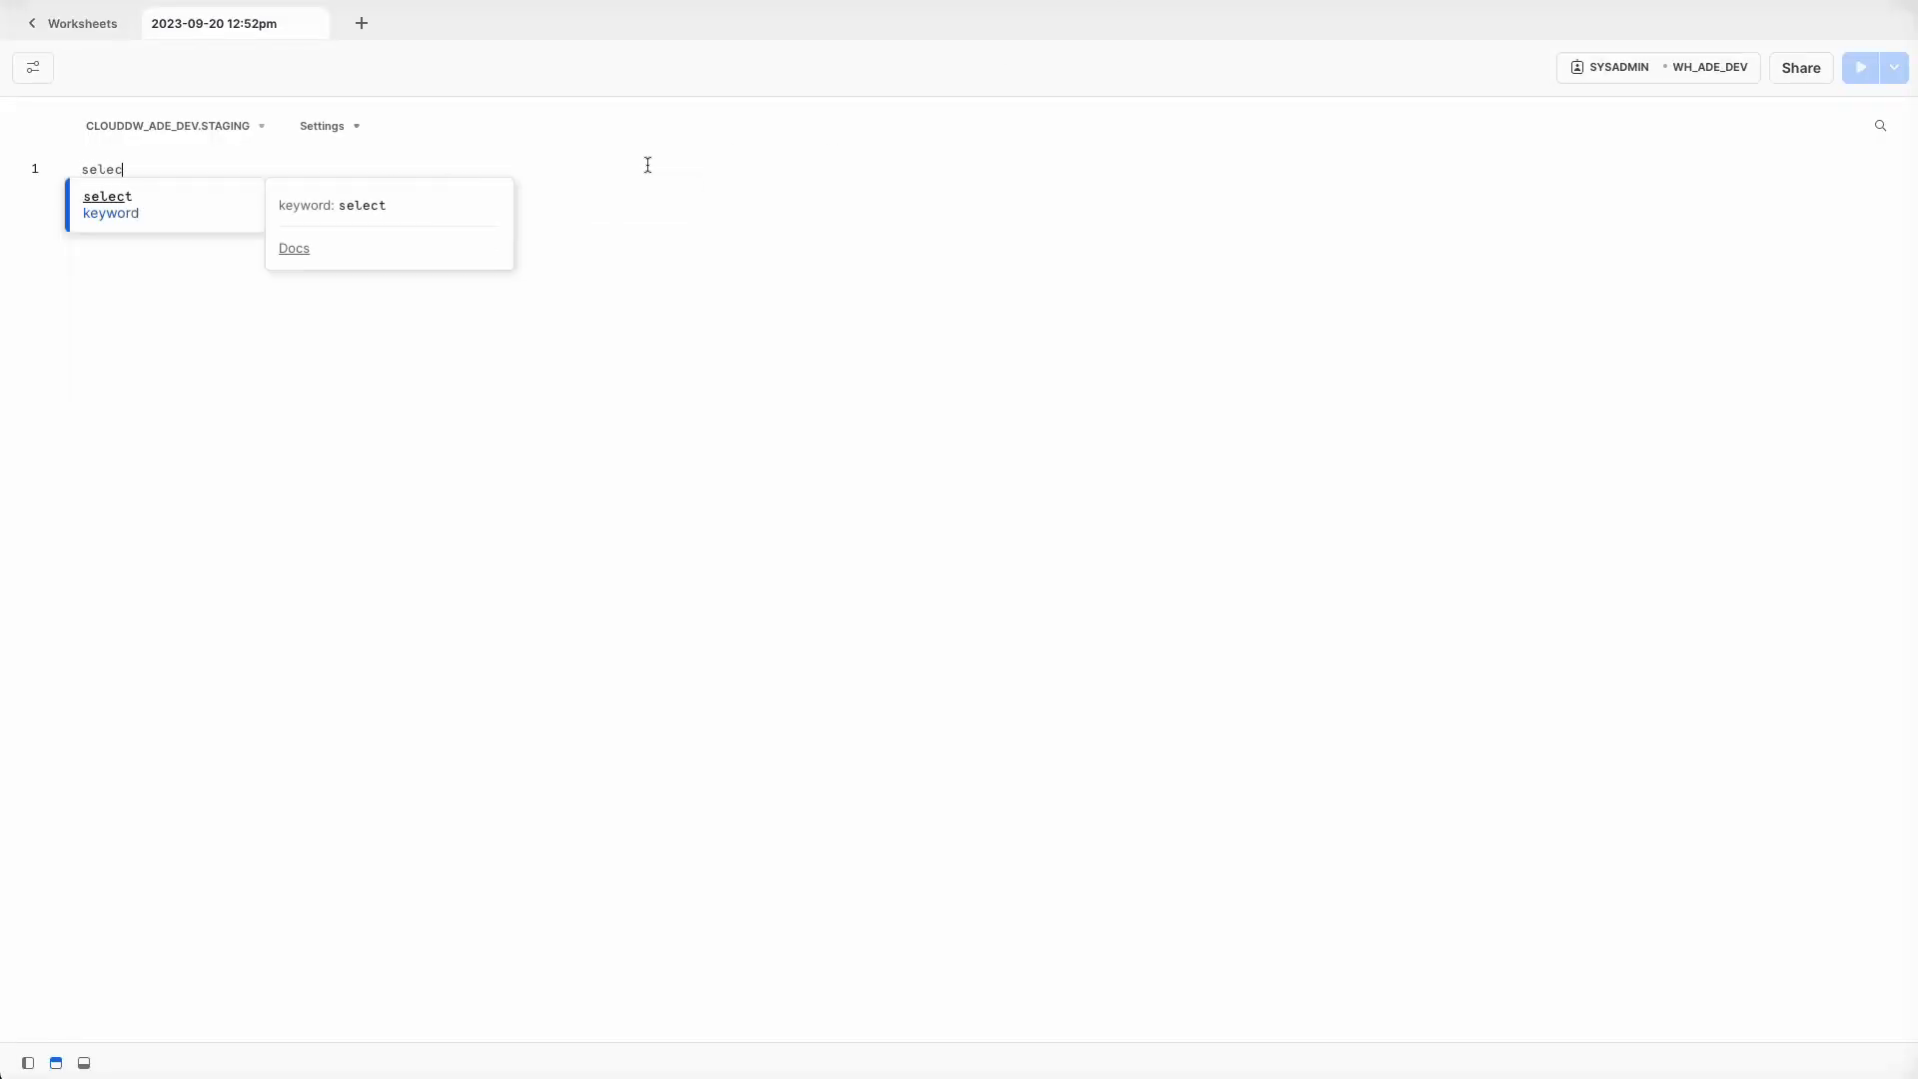
text(t * from staging.stg_or)
key(Down)
key(Down)
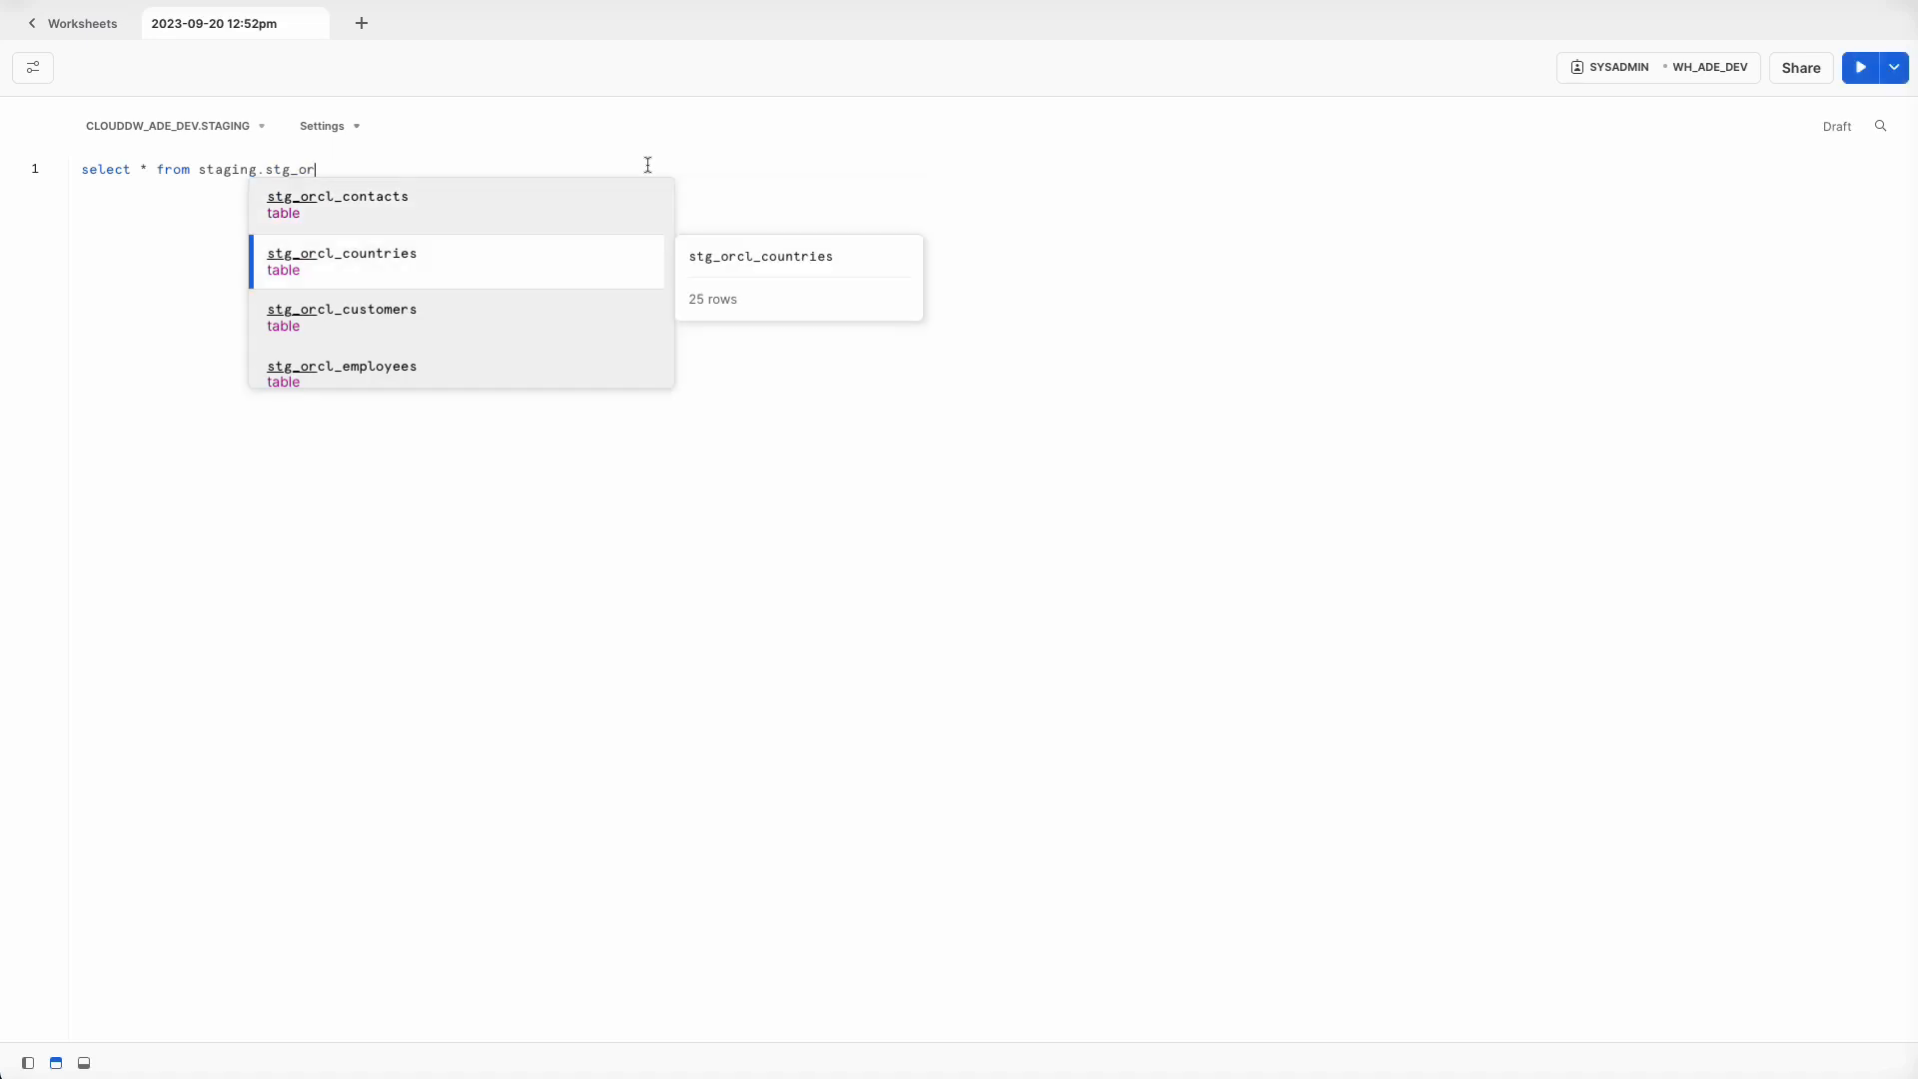
key(Return)
text(;)
key(ctrl+Return)
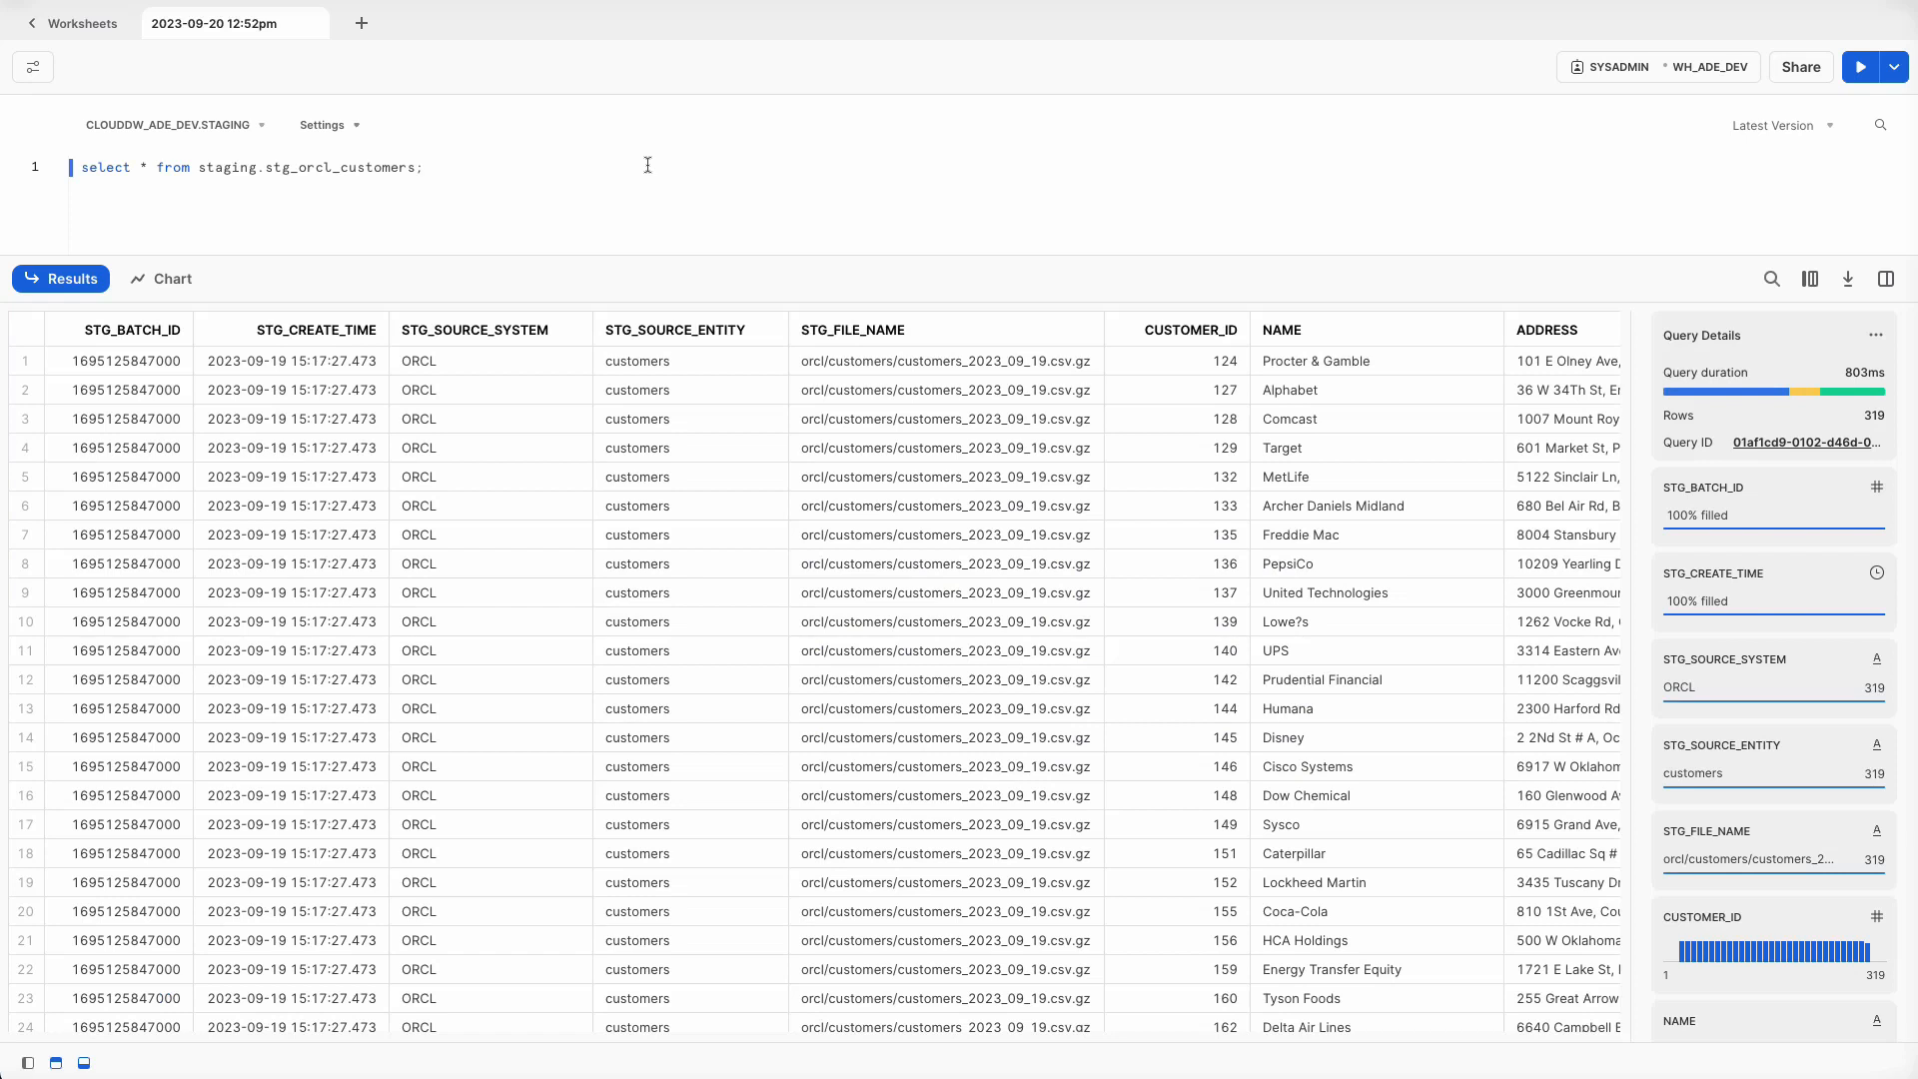
Inspect the batch ID and create time of the second result row and examine the remaining customer columns.
click(128, 392)
click(313, 390)
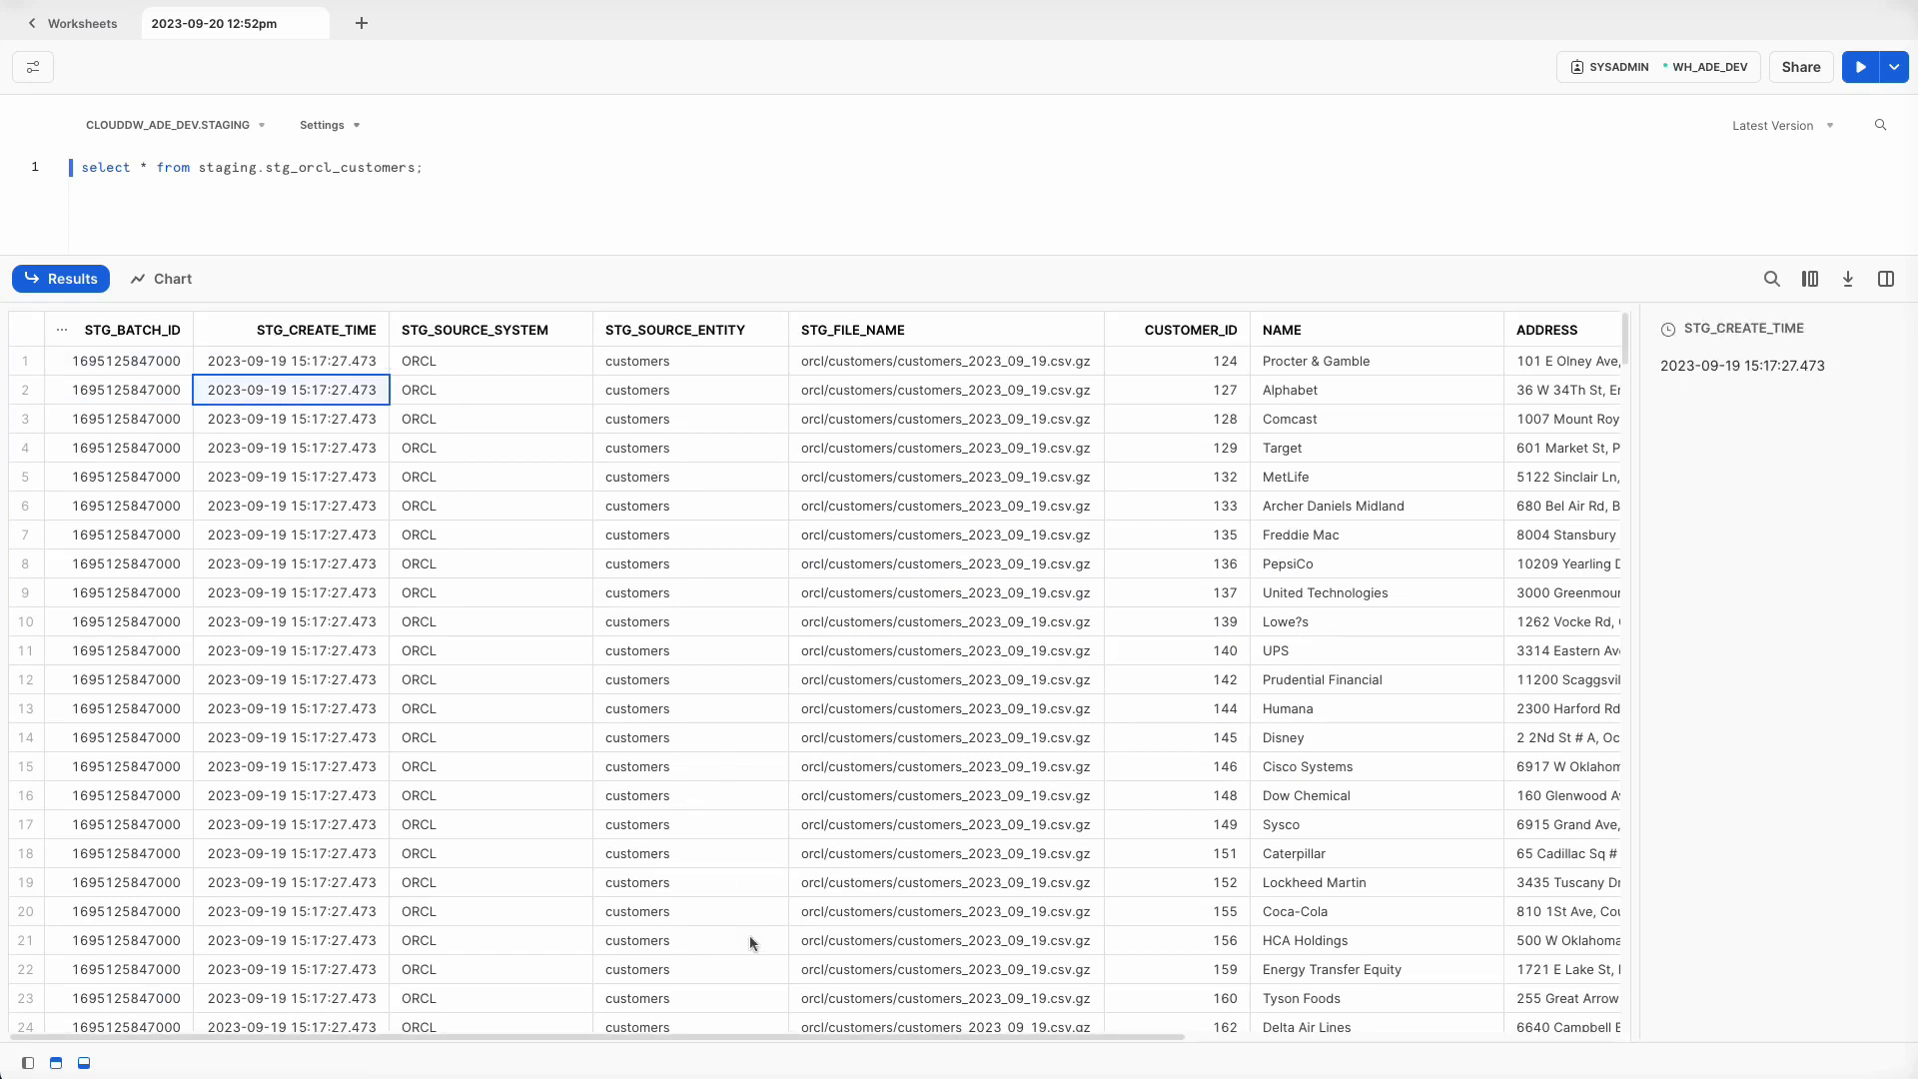
drag(806, 1035, 1248, 1046)
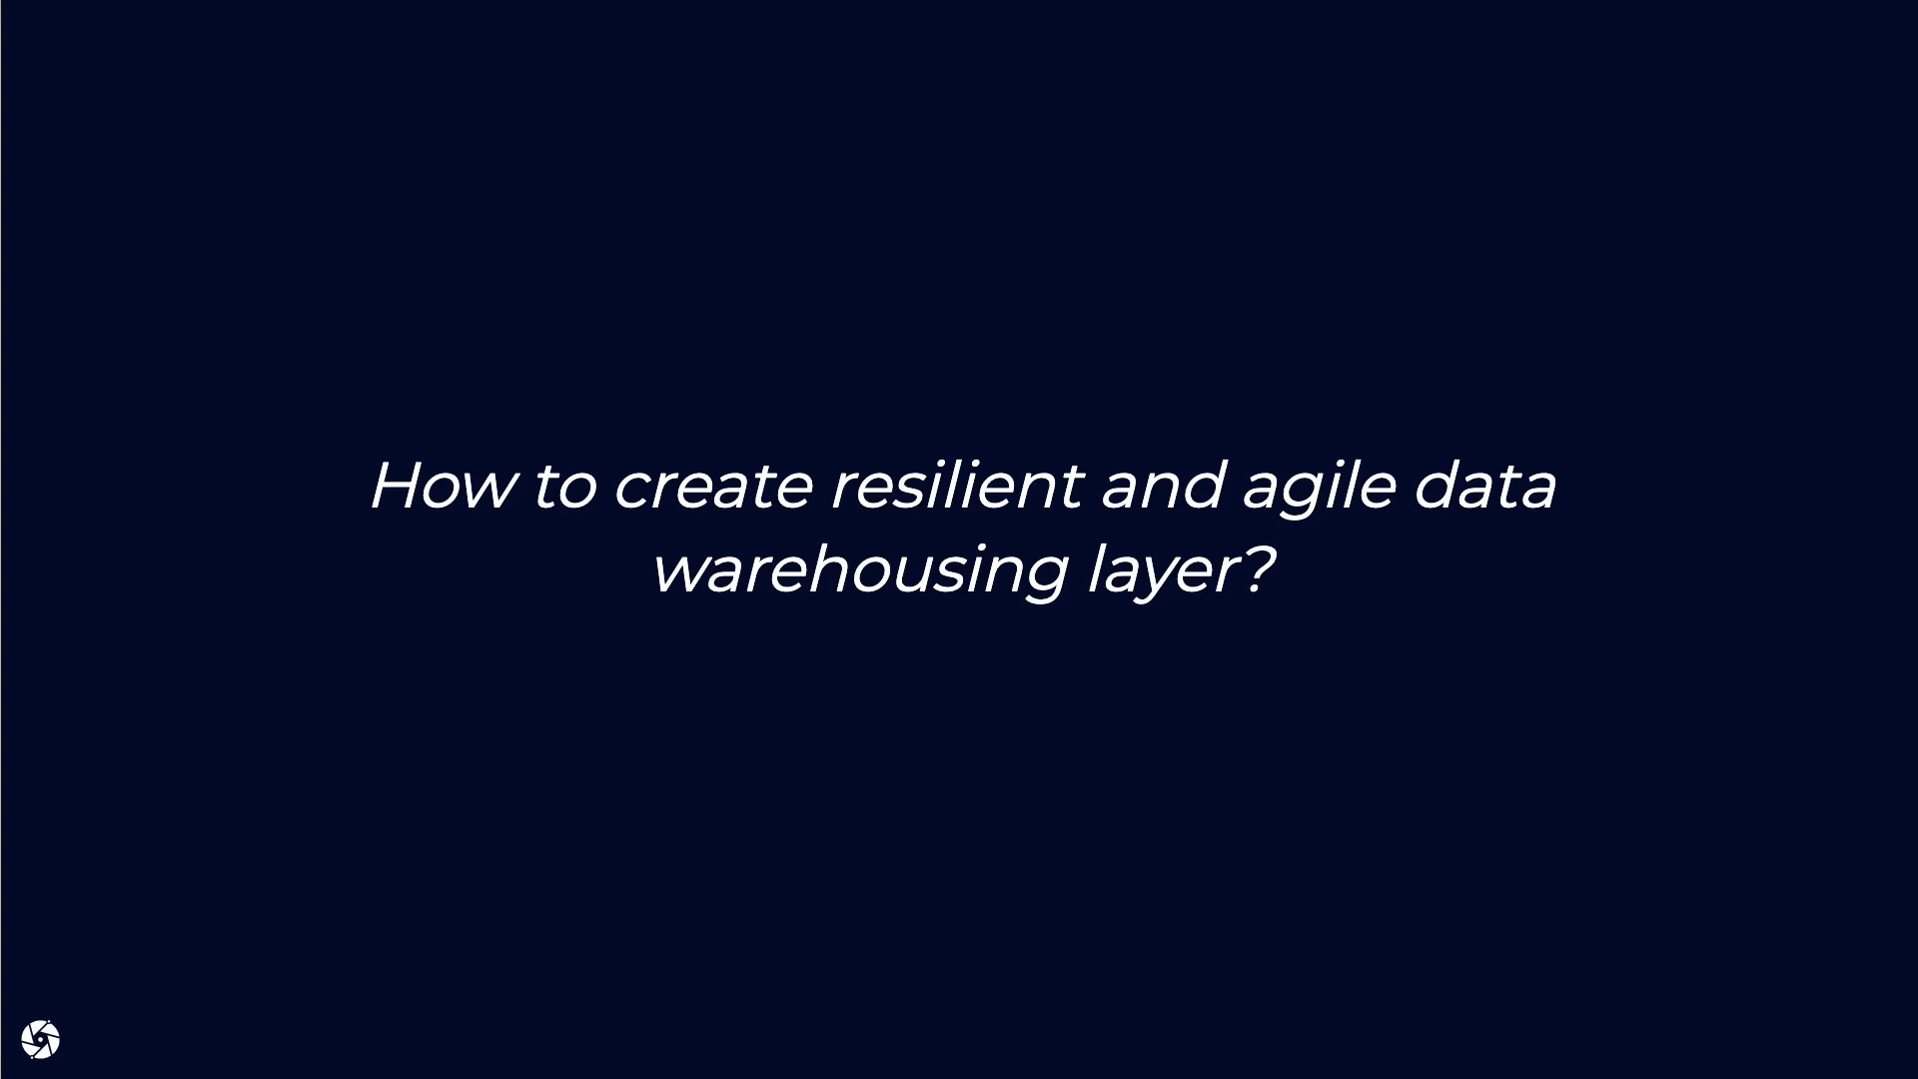
key(Right)
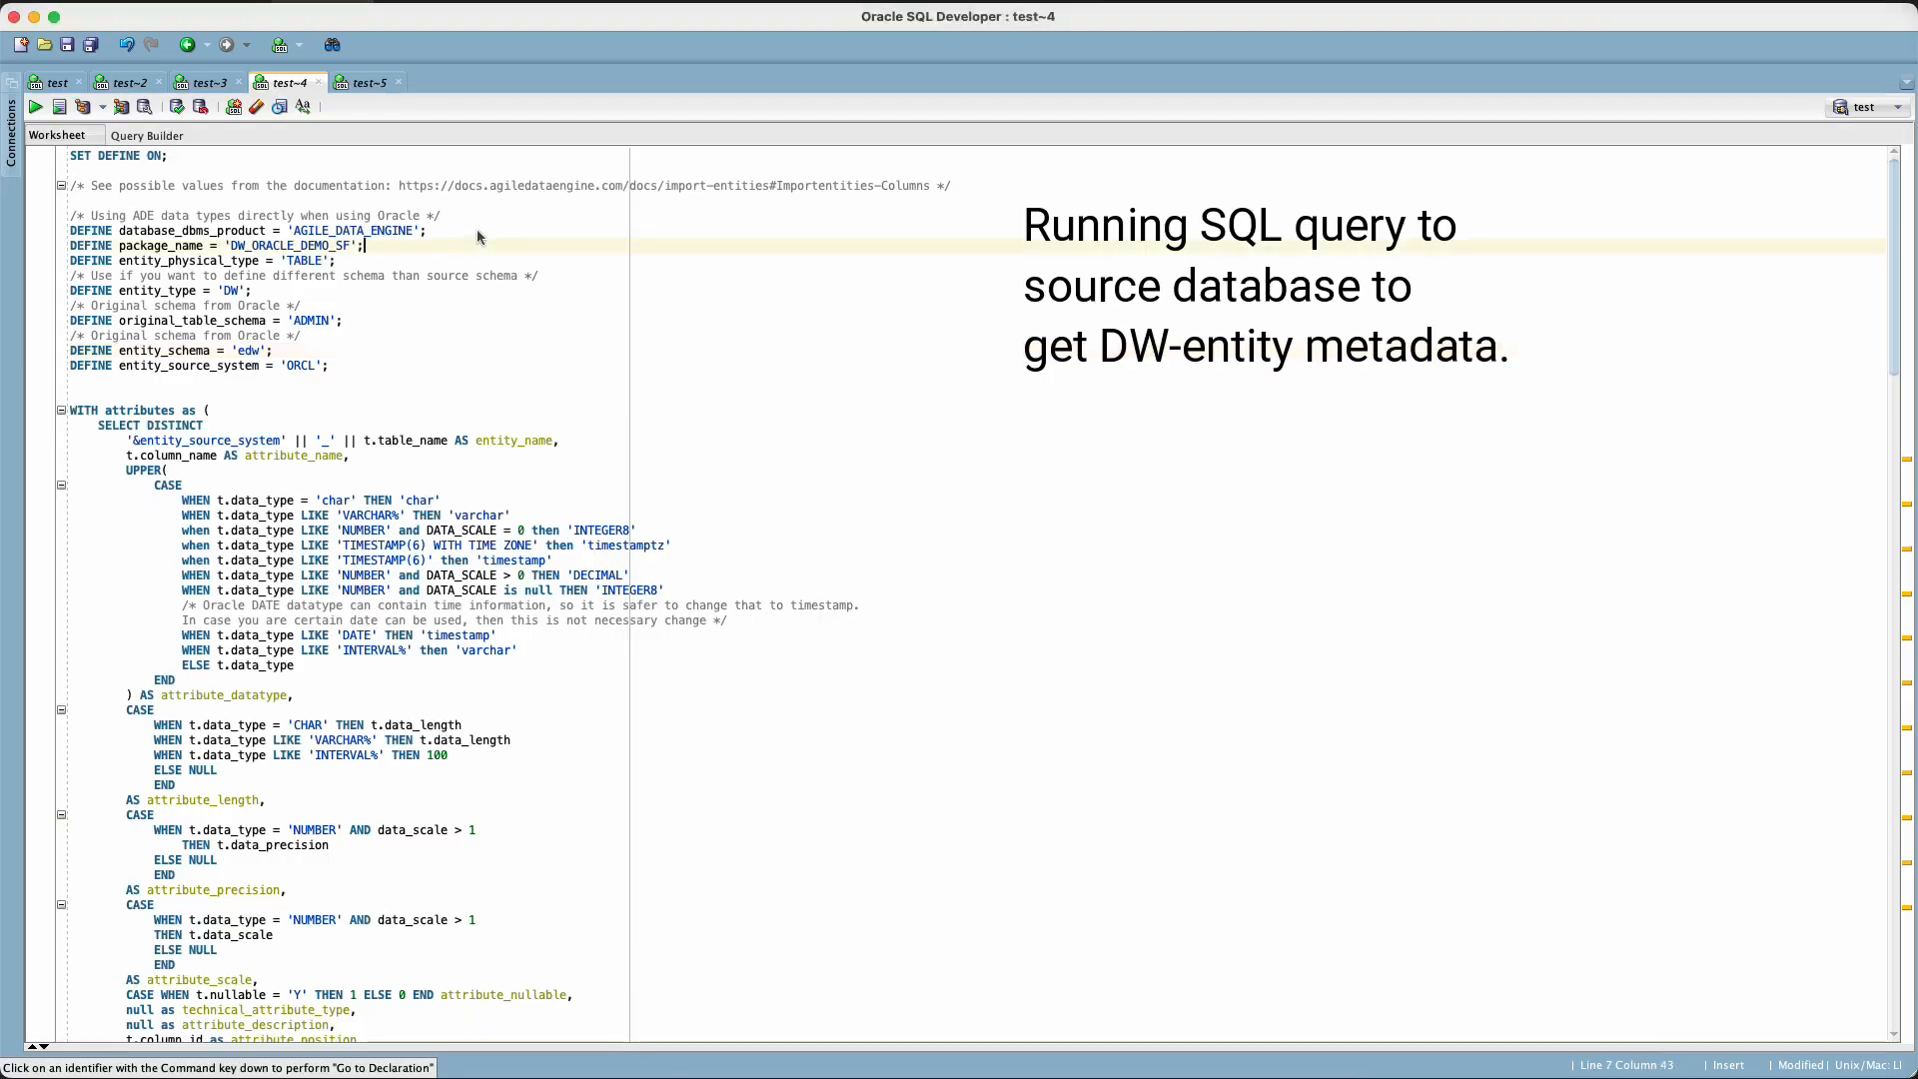
In Oracle SQL Developer, run the whole test~4 script for the DW entity metadata of package DW_ORACLE_DEMO_SF and check the entity names.
key(super+a)
key(super+Return)
drag(269, 564, 275, 585)
drag(699, 580, 705, 604)
Start exporting the DW entity query results in csv format with the left enclosure set to none.
right_click(848, 579)
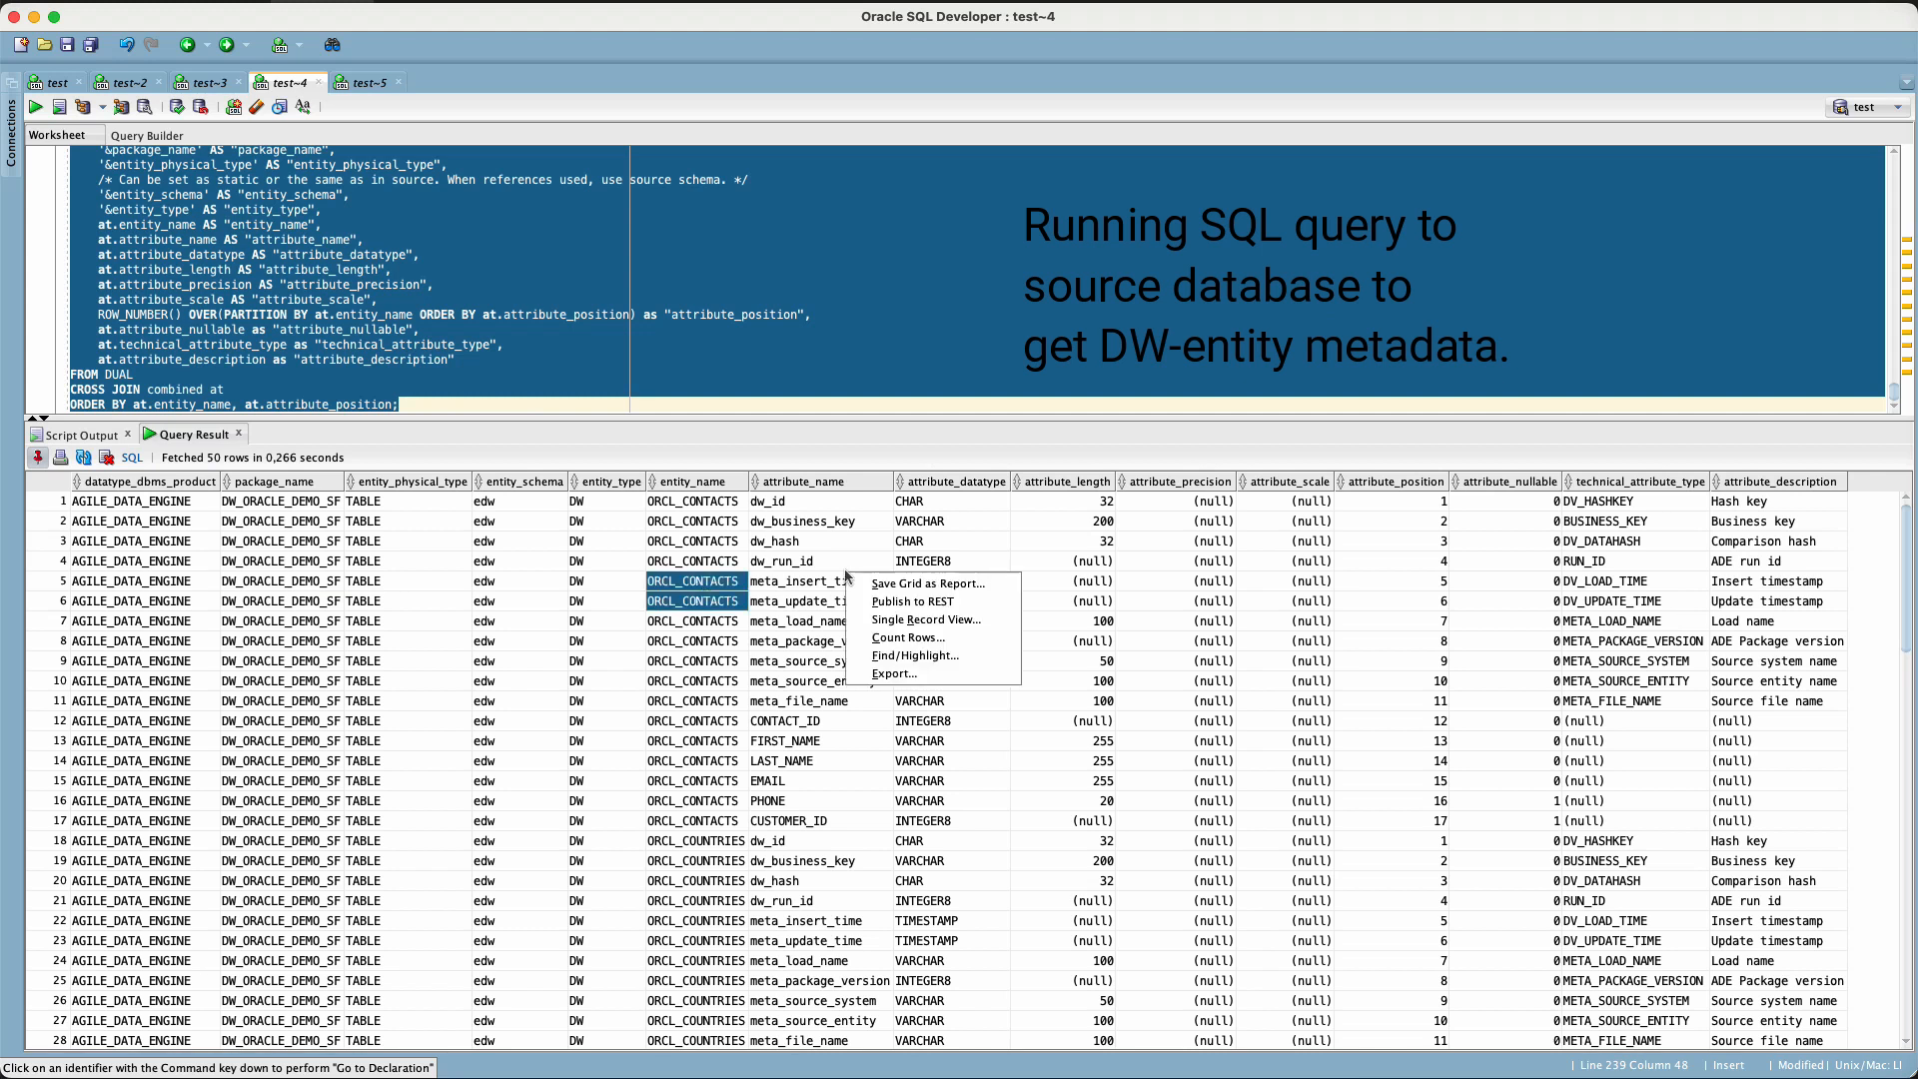
click(905, 675)
click(917, 419)
click(924, 488)
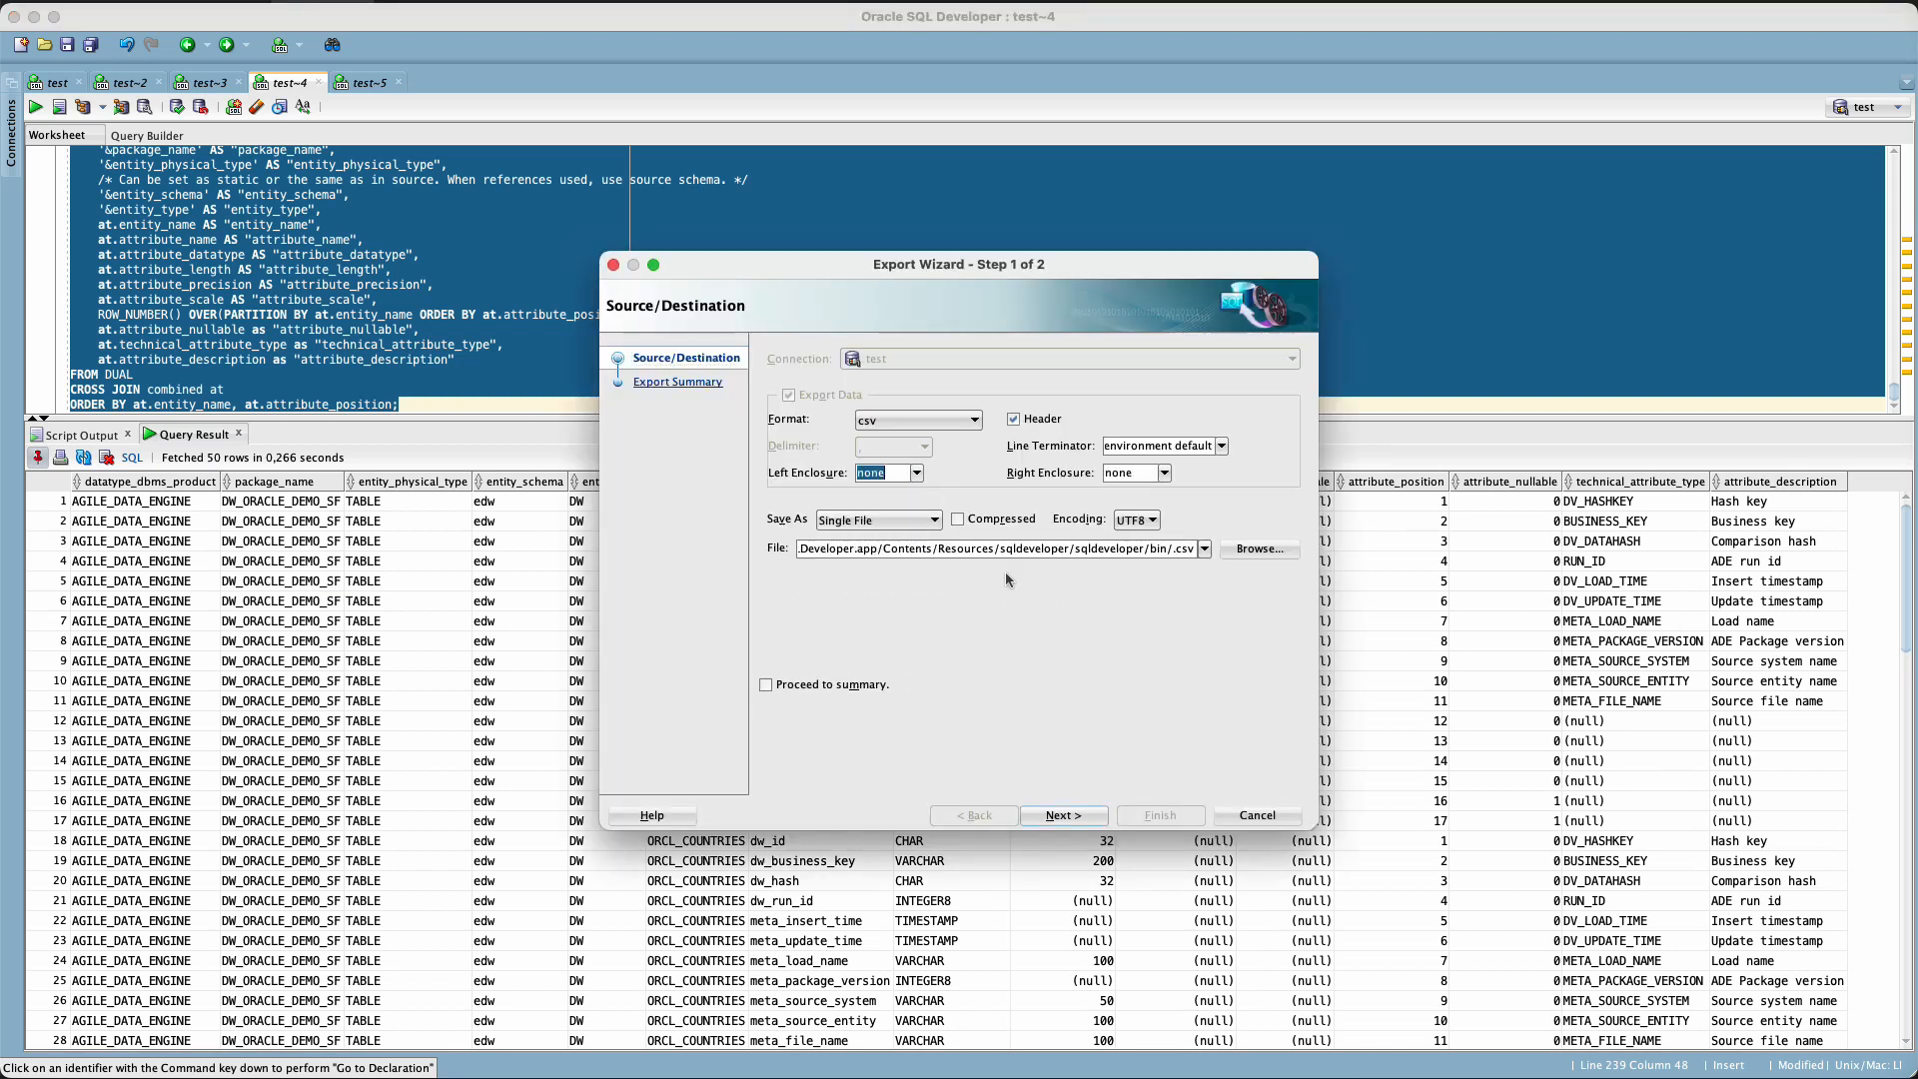
Save the DW entity export as dw_import.csv in the Oracle folder and finish the export wizard.
click(1260, 548)
click(706, 460)
text(dw_)
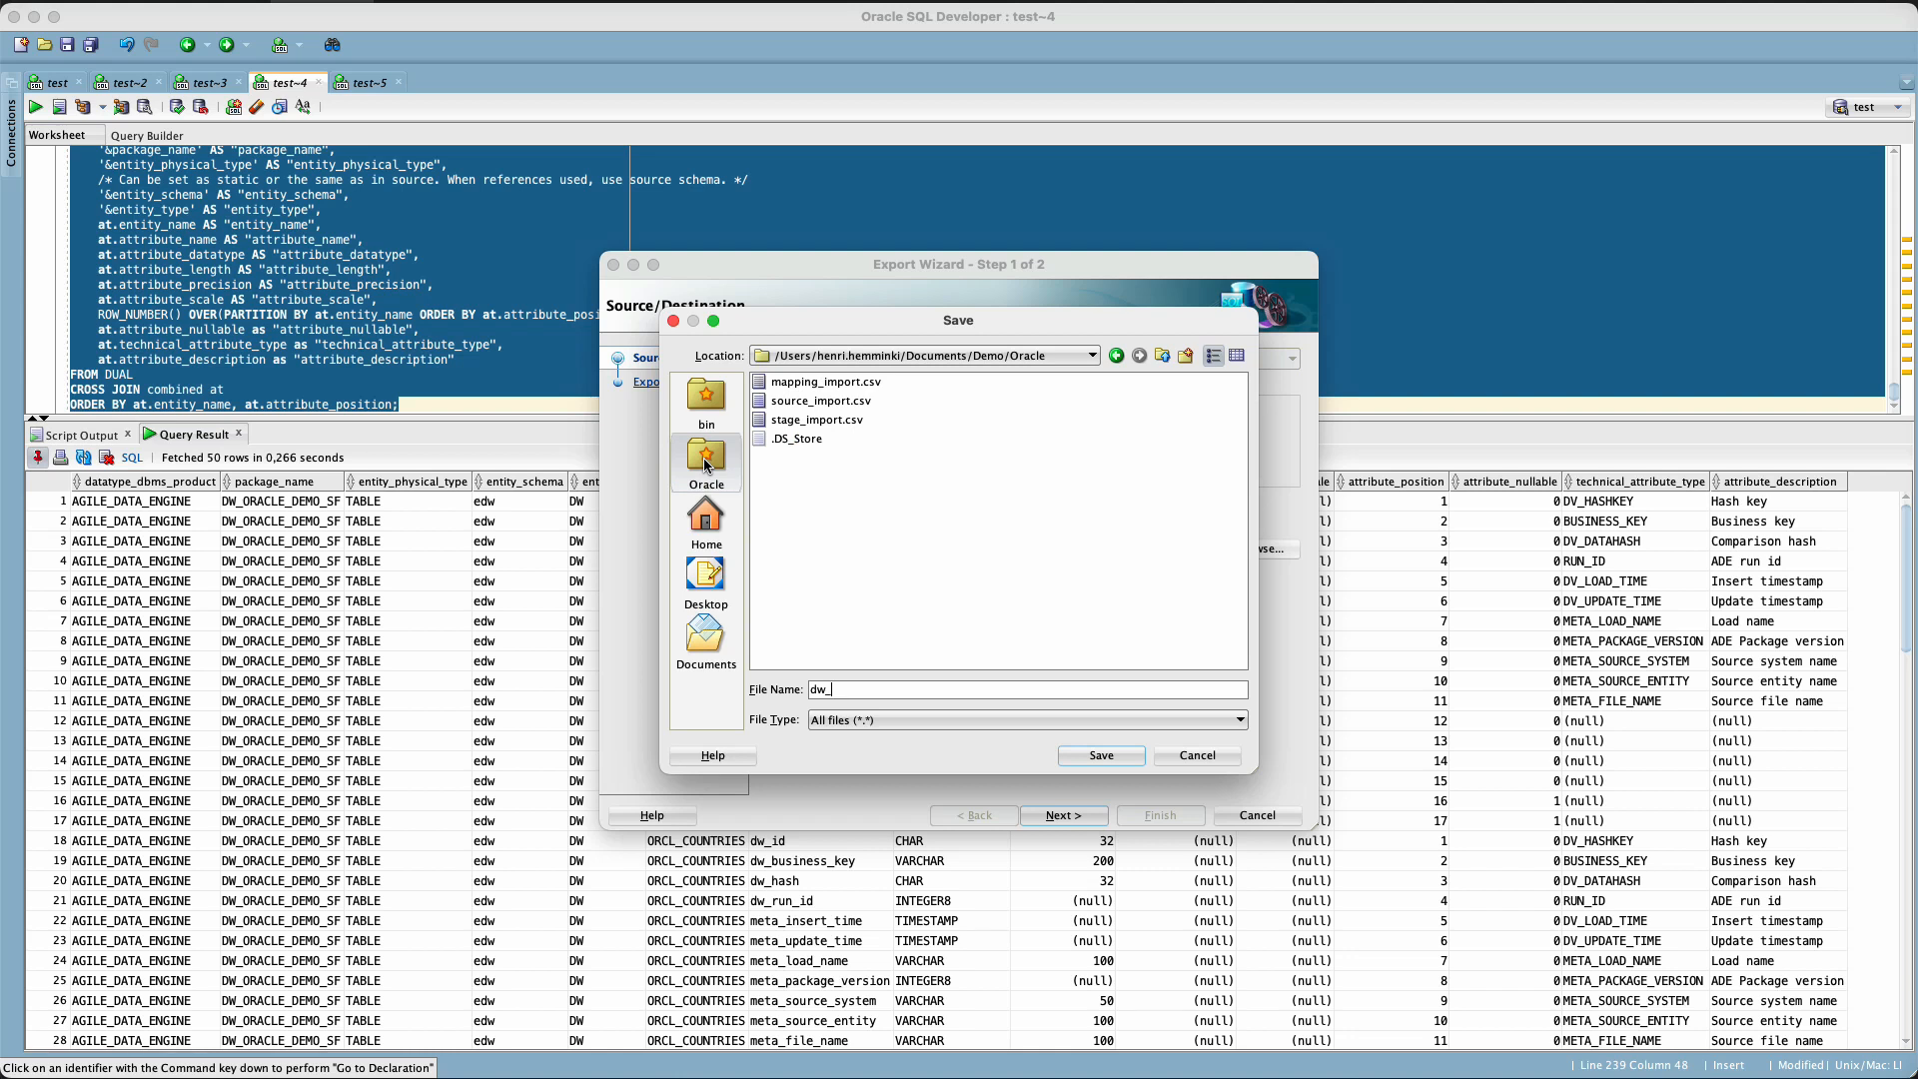
click(1101, 755)
click(1063, 815)
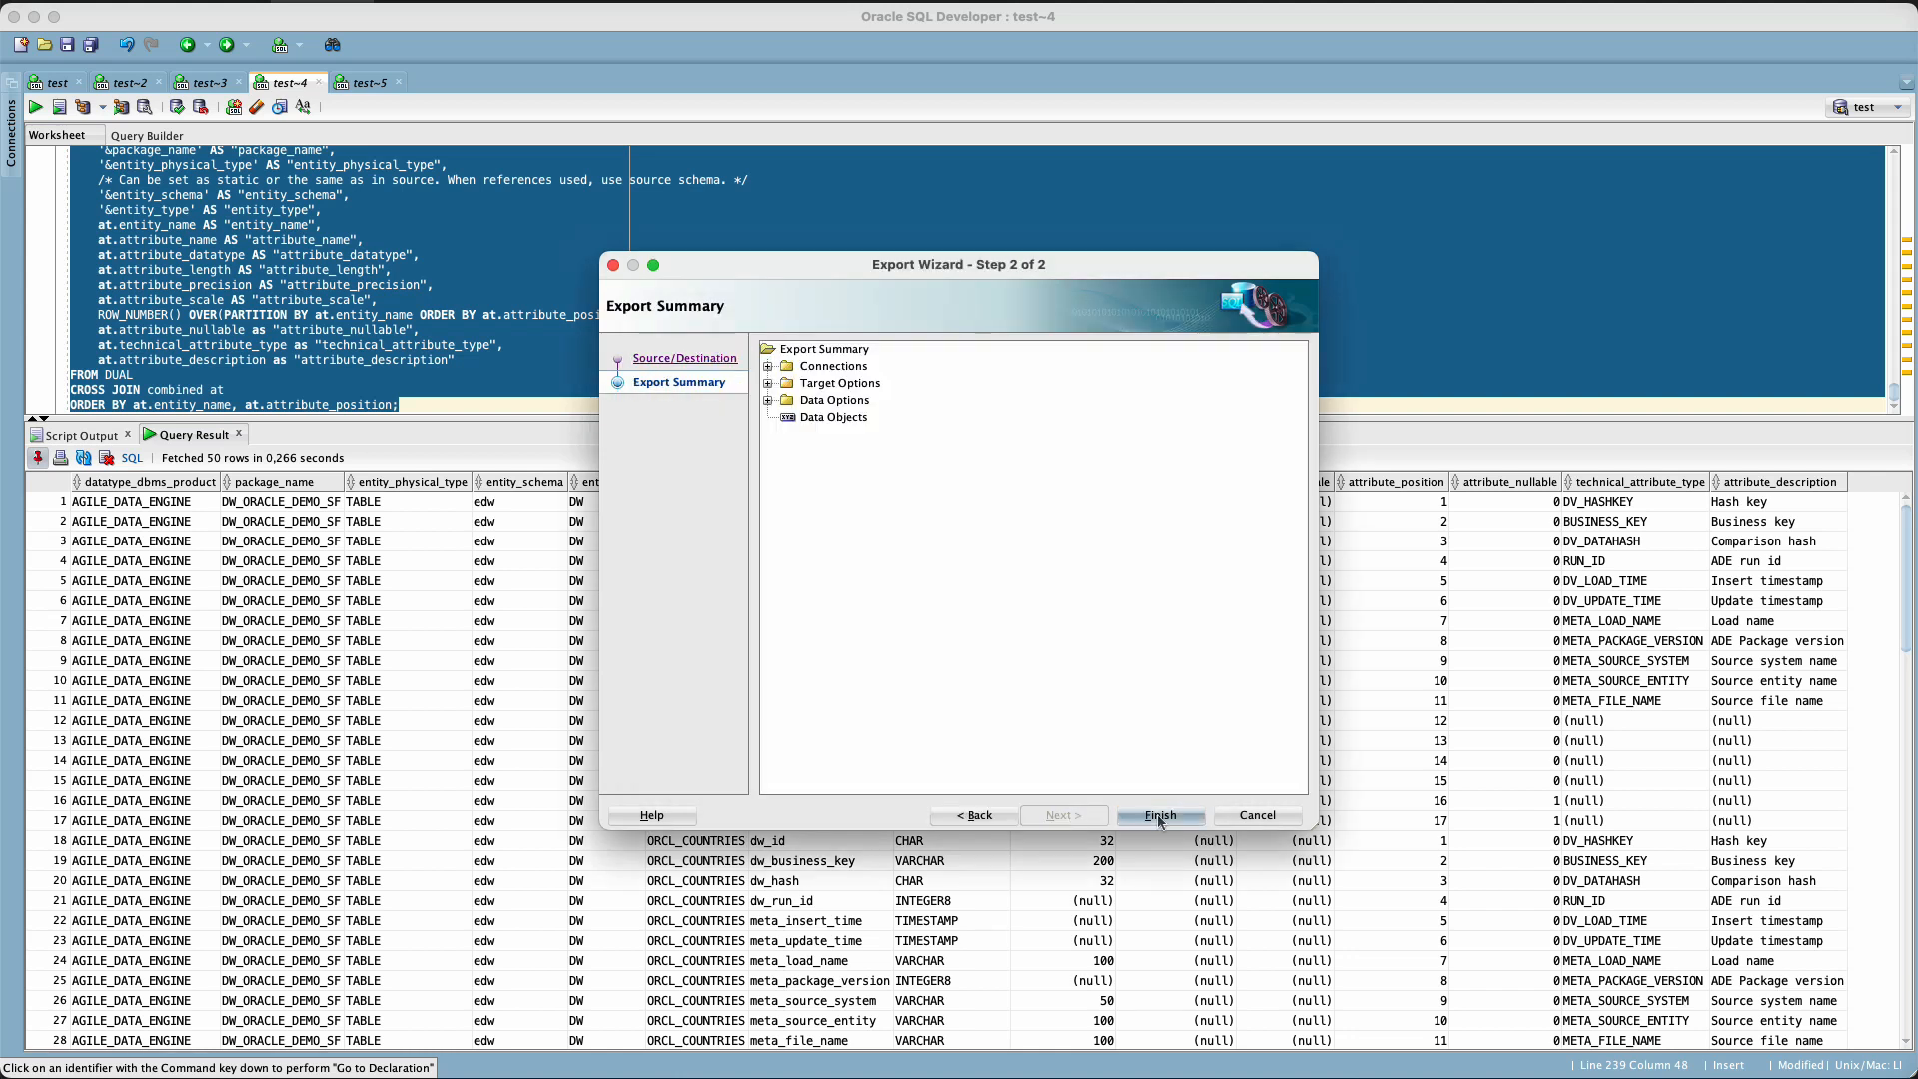
click(1159, 815)
Run the whole test~5 script that generates the STAGE to DW entity mappings and check its result rows.
click(368, 83)
key(super+a)
click(35, 107)
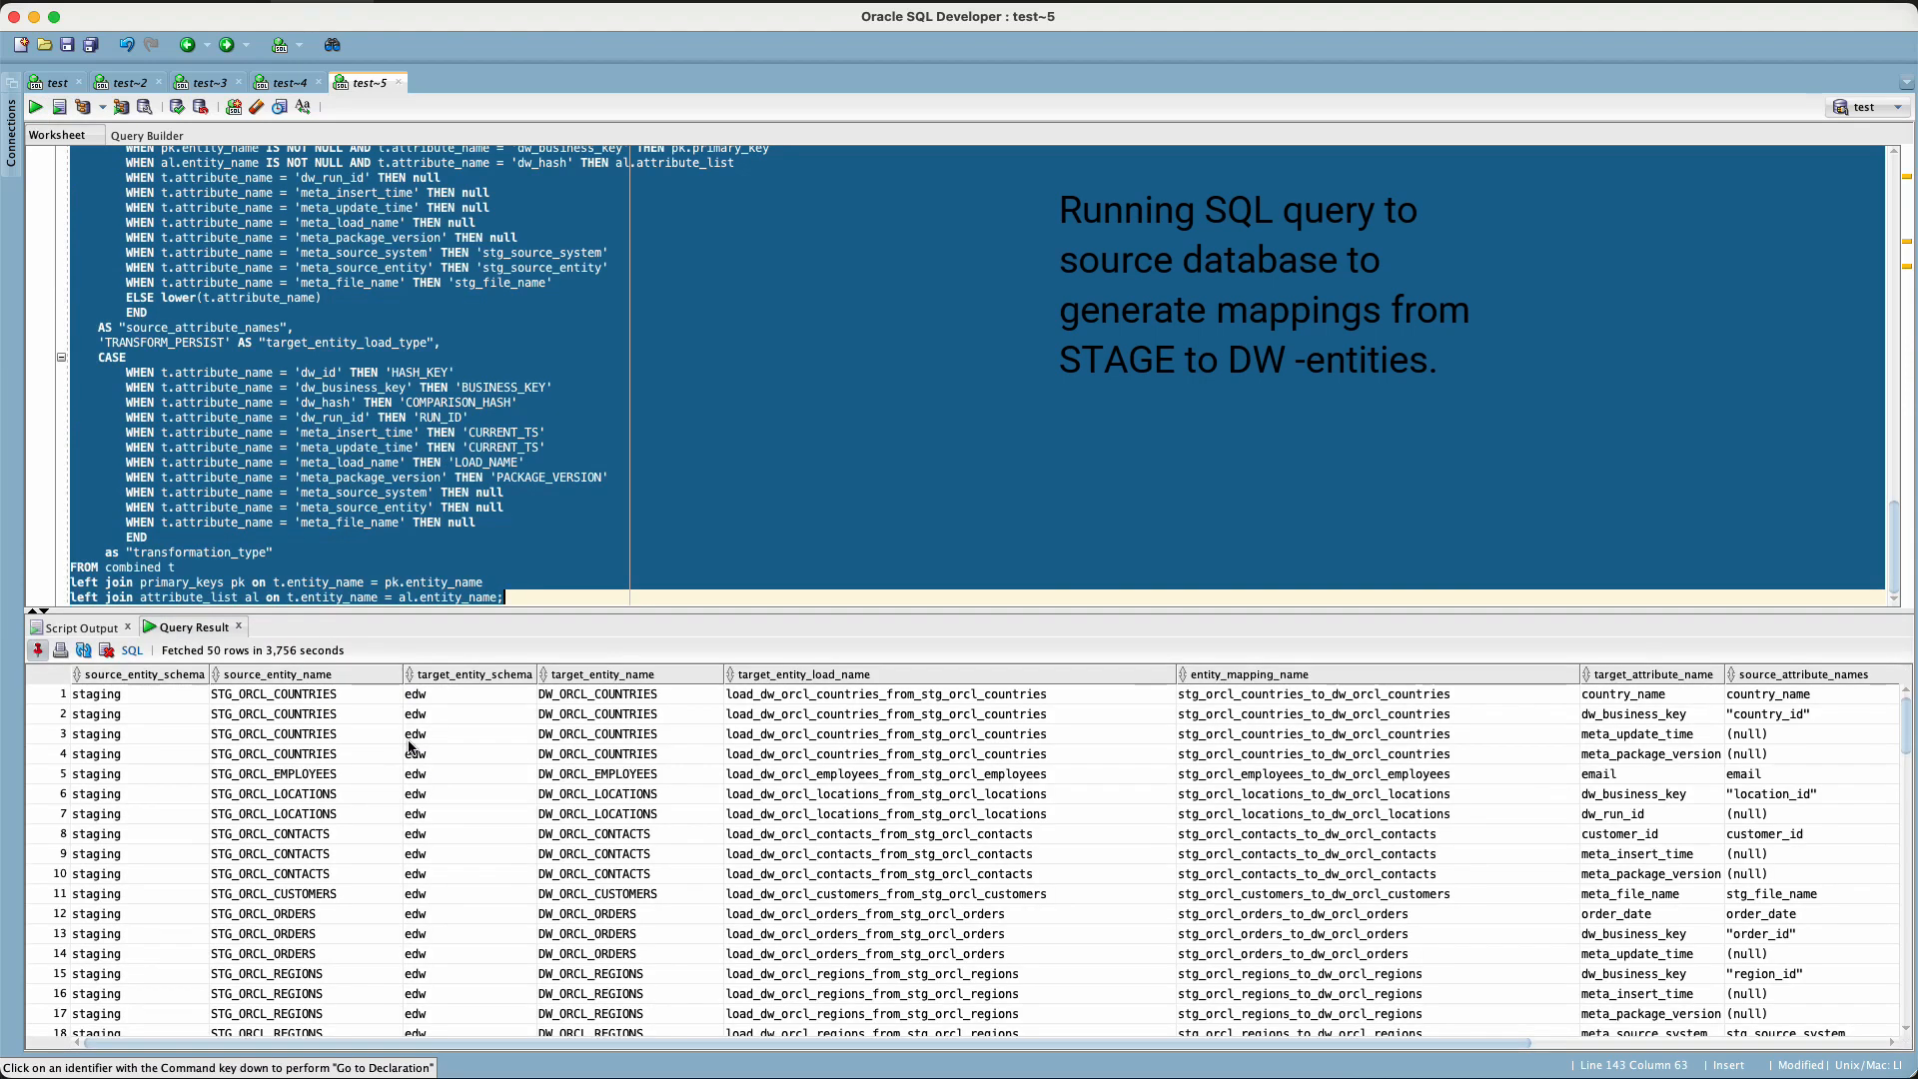
drag(115, 715, 437, 735)
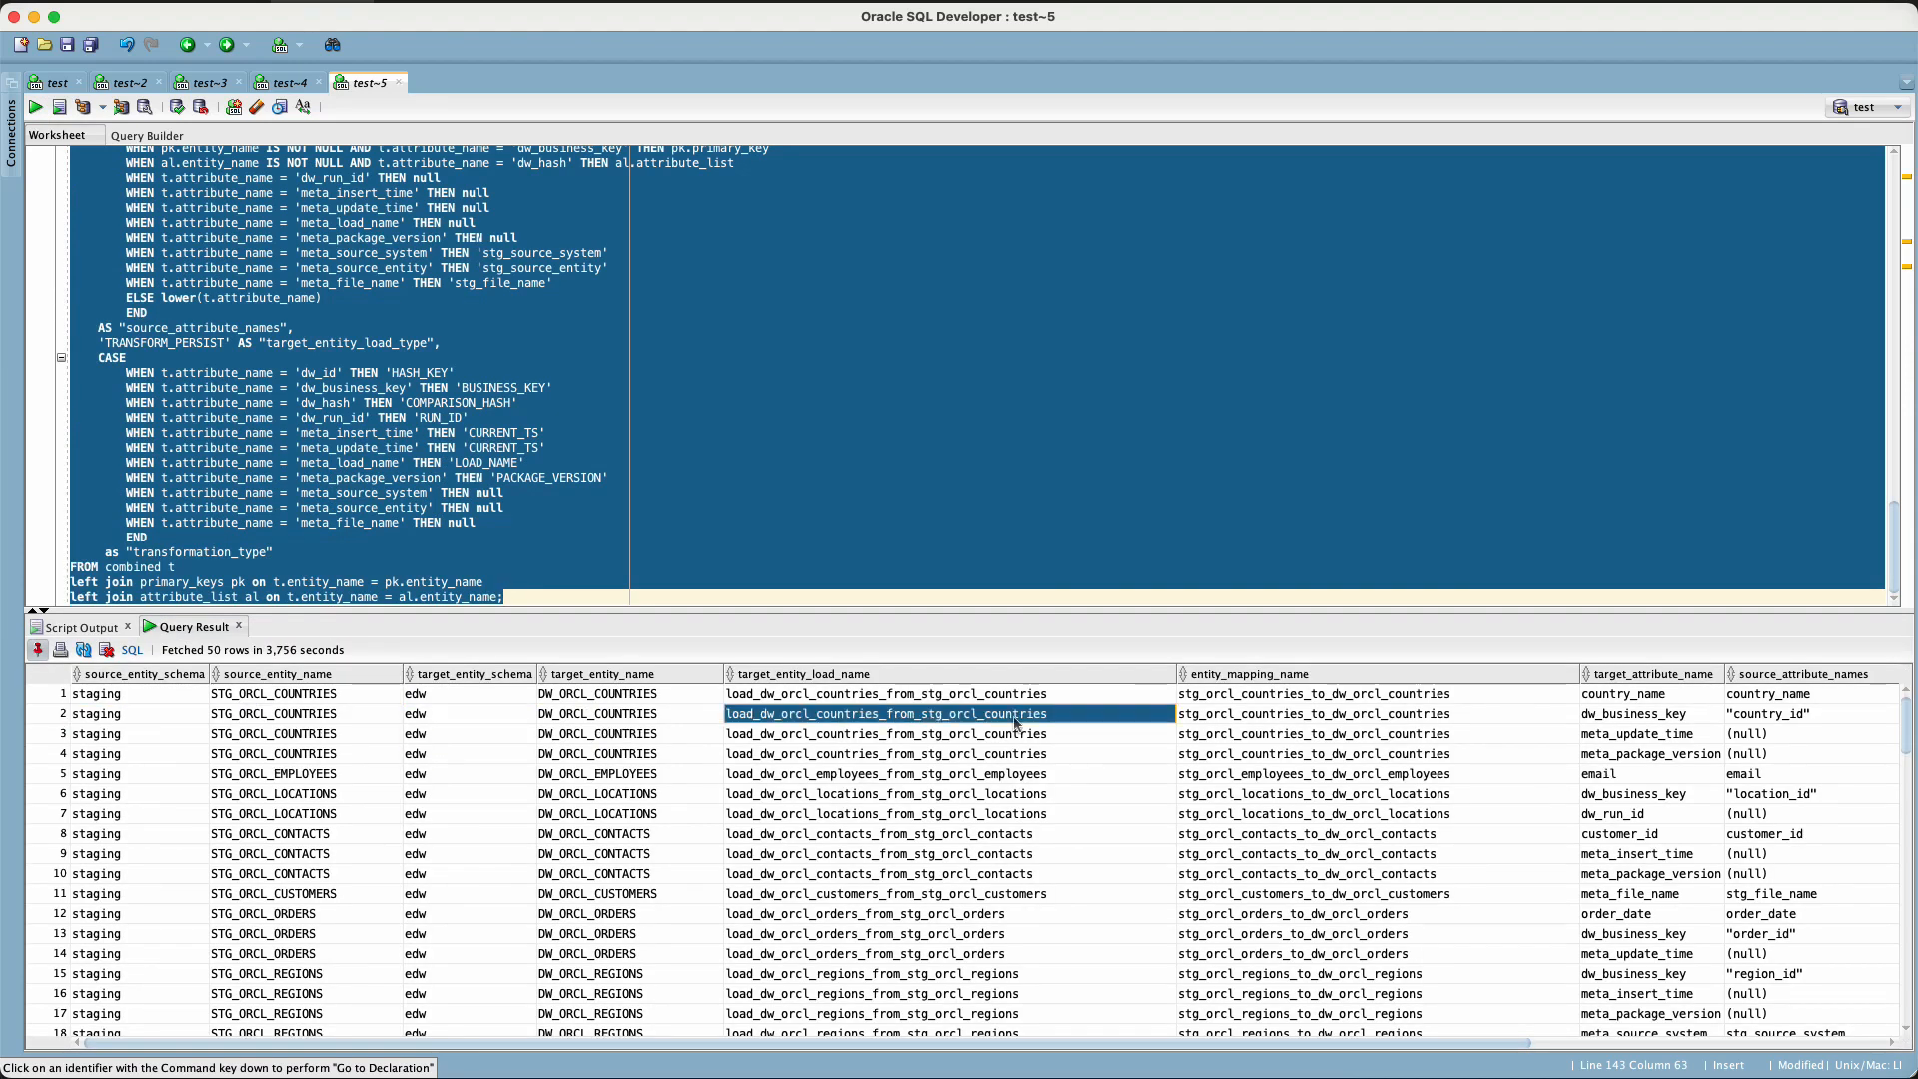
Start exporting the mapping query results in csv format with the left enclosure set to none.
right_click(1046, 755)
click(1093, 853)
click(972, 419)
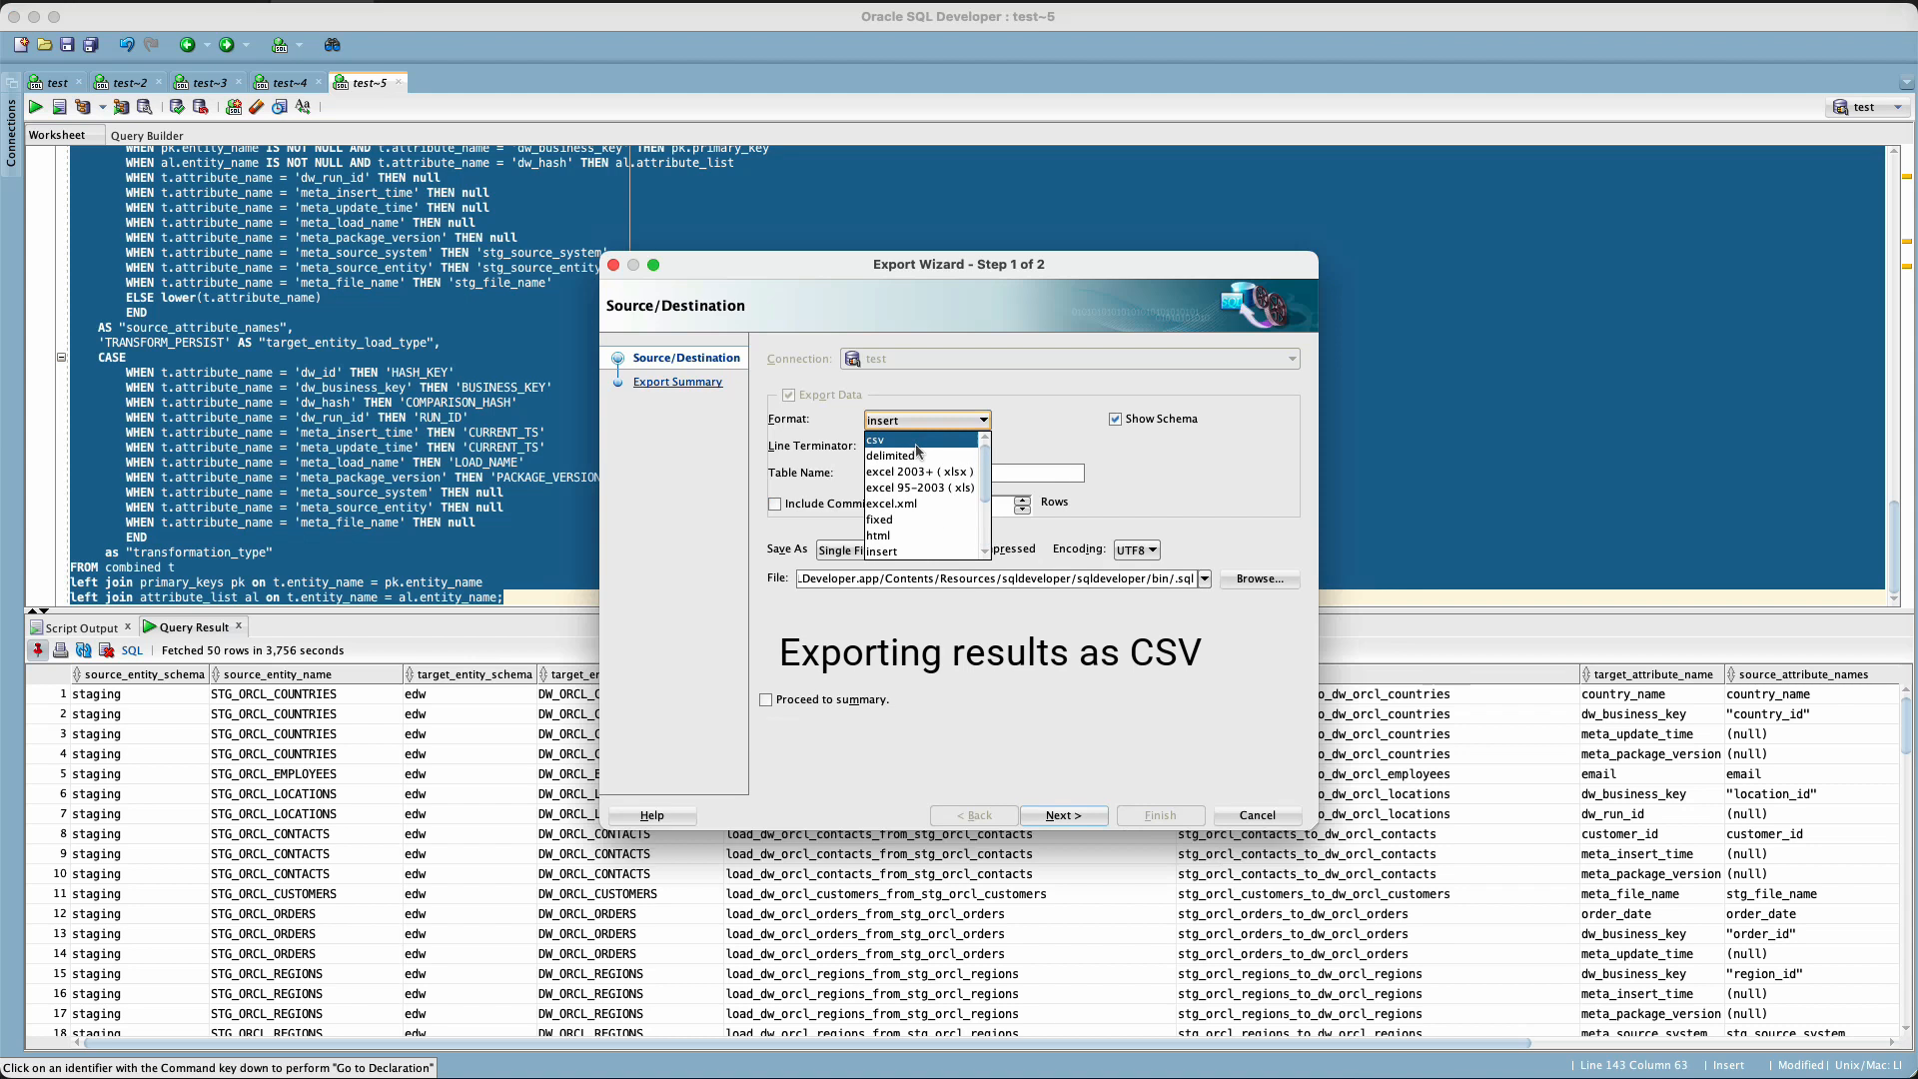
click(904, 439)
click(916, 472)
click(871, 572)
Save the mapping export as dw_mapping_import.csv in the Oracle folder and finish the export wizard.
click(1260, 548)
click(706, 457)
text(dw_mapping_import.csv)
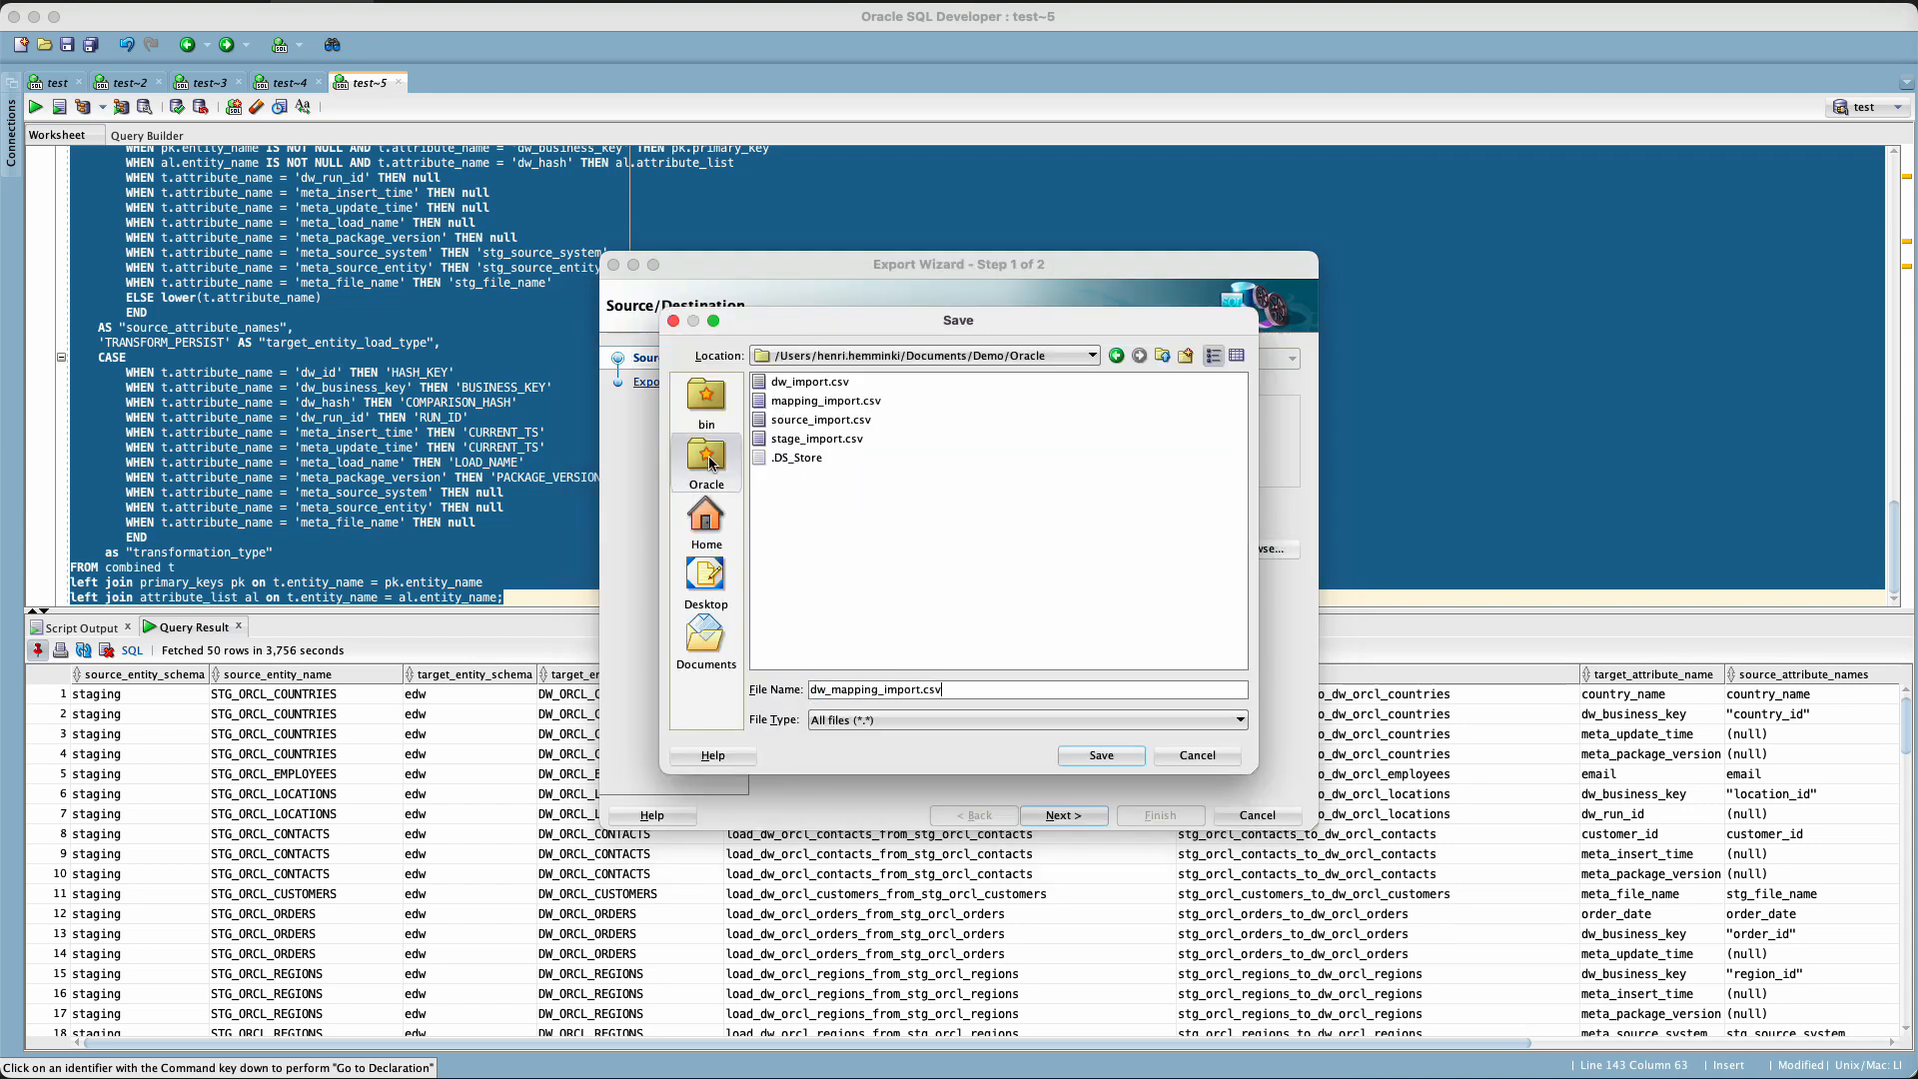
click(1091, 756)
click(1074, 813)
click(1144, 817)
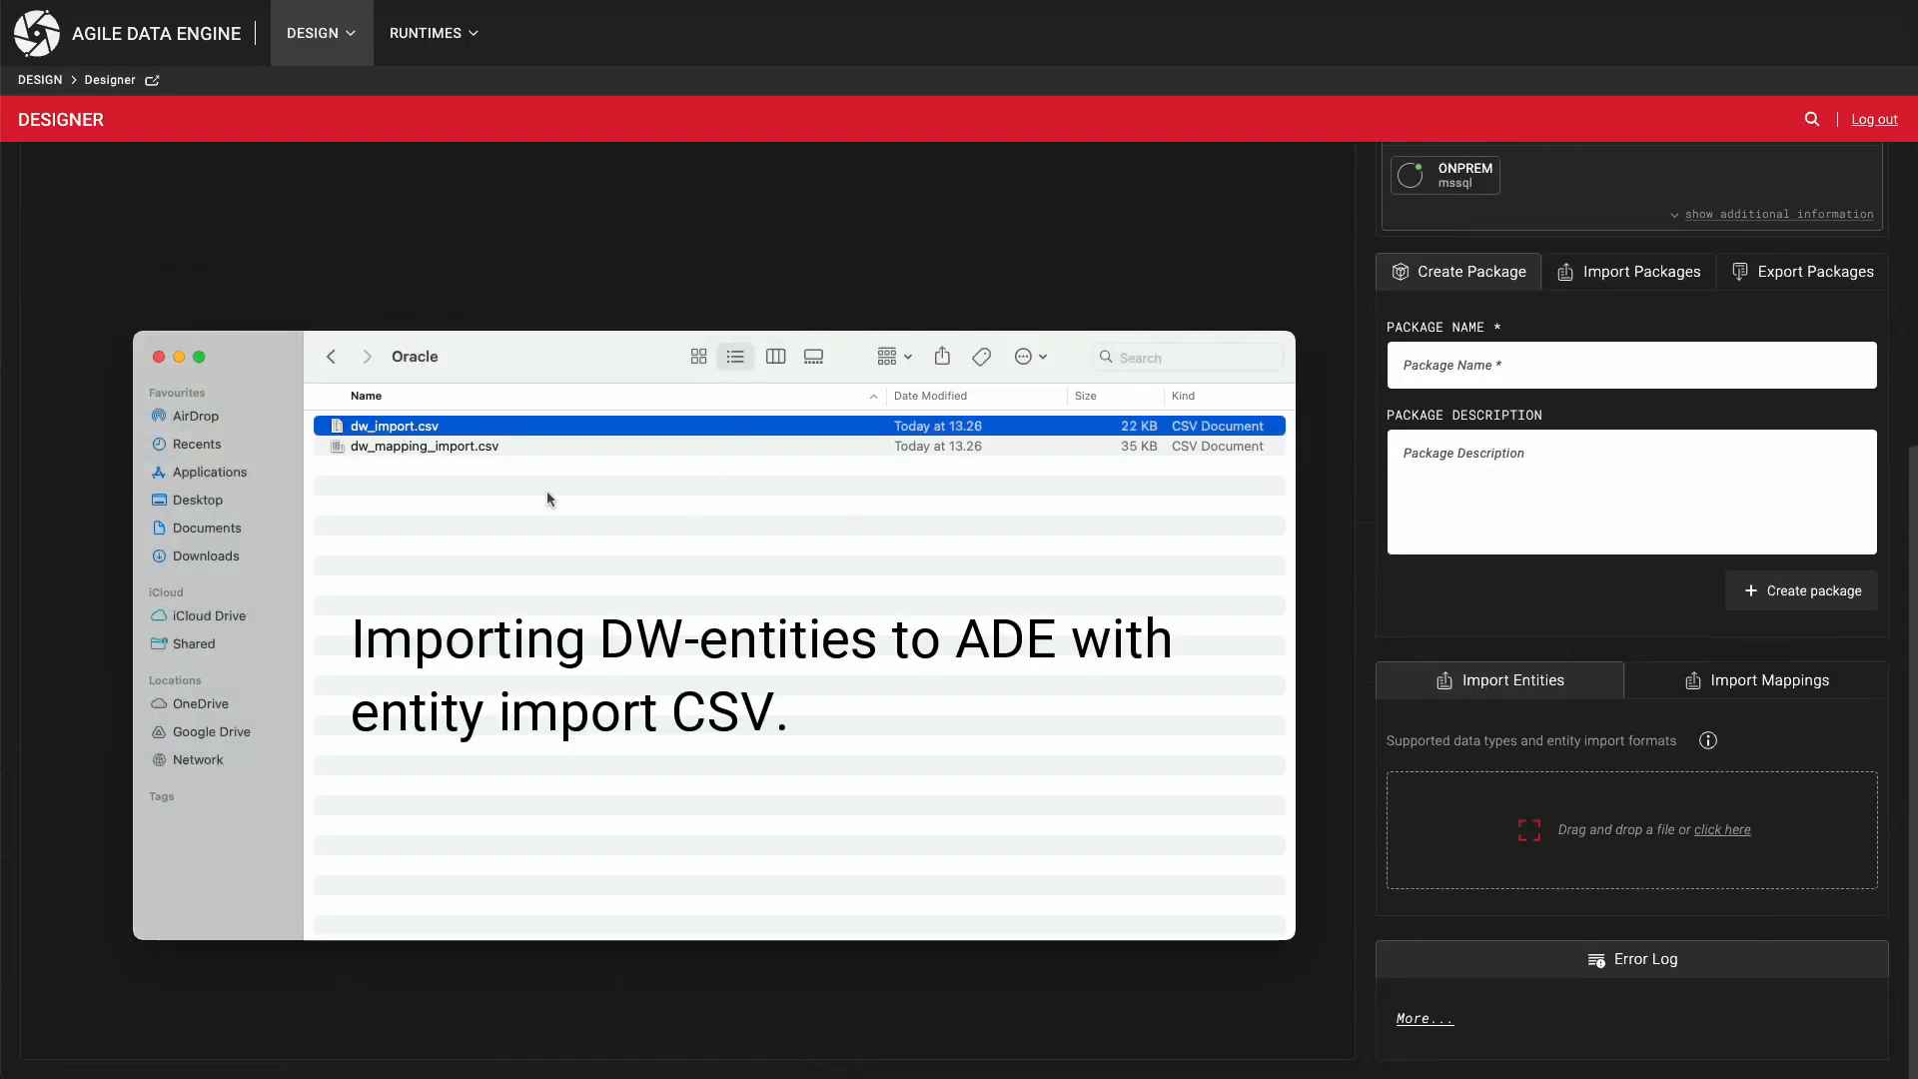
Switch to the Agile Data Engine Designer and import dw_import.csv as entities and dw_mapping_import.csv as mappings.
drag(399, 426, 1583, 799)
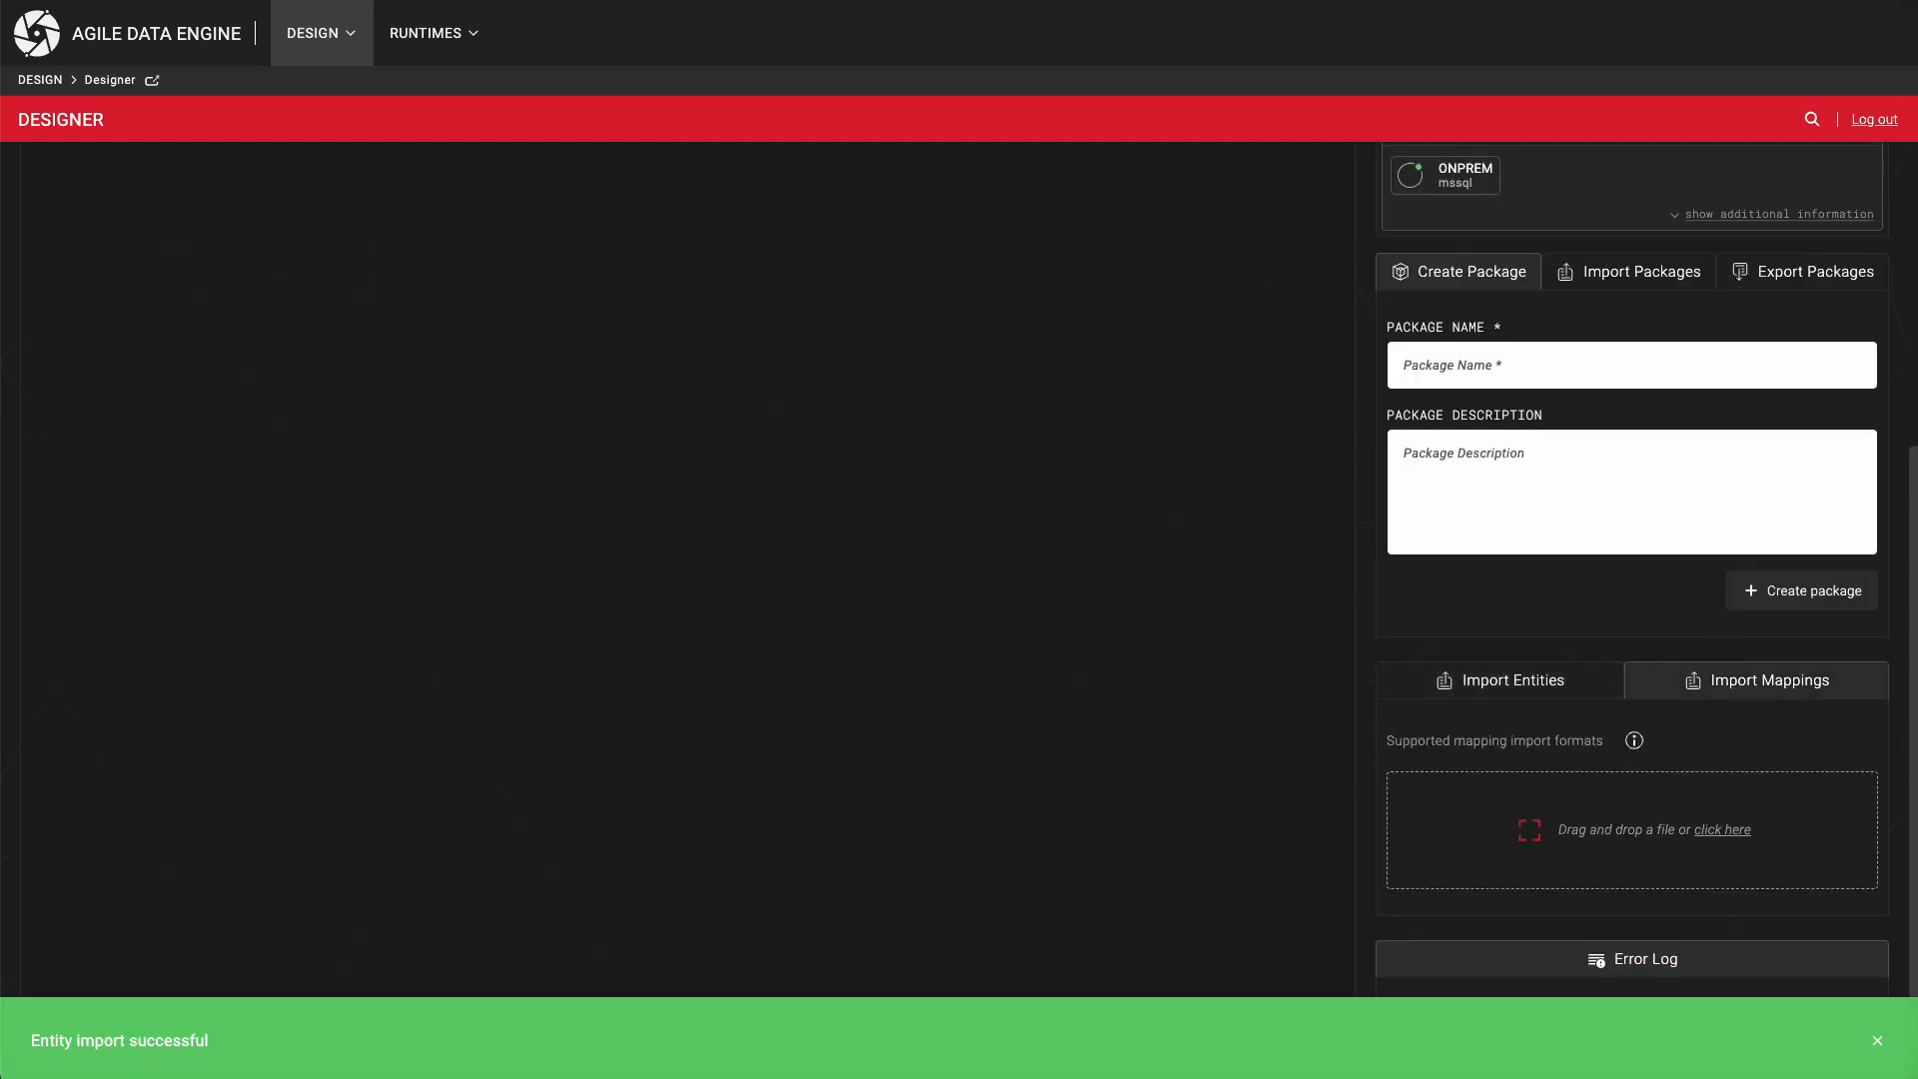
key(super+Tab)
drag(424, 447, 1498, 811)
click(1820, 885)
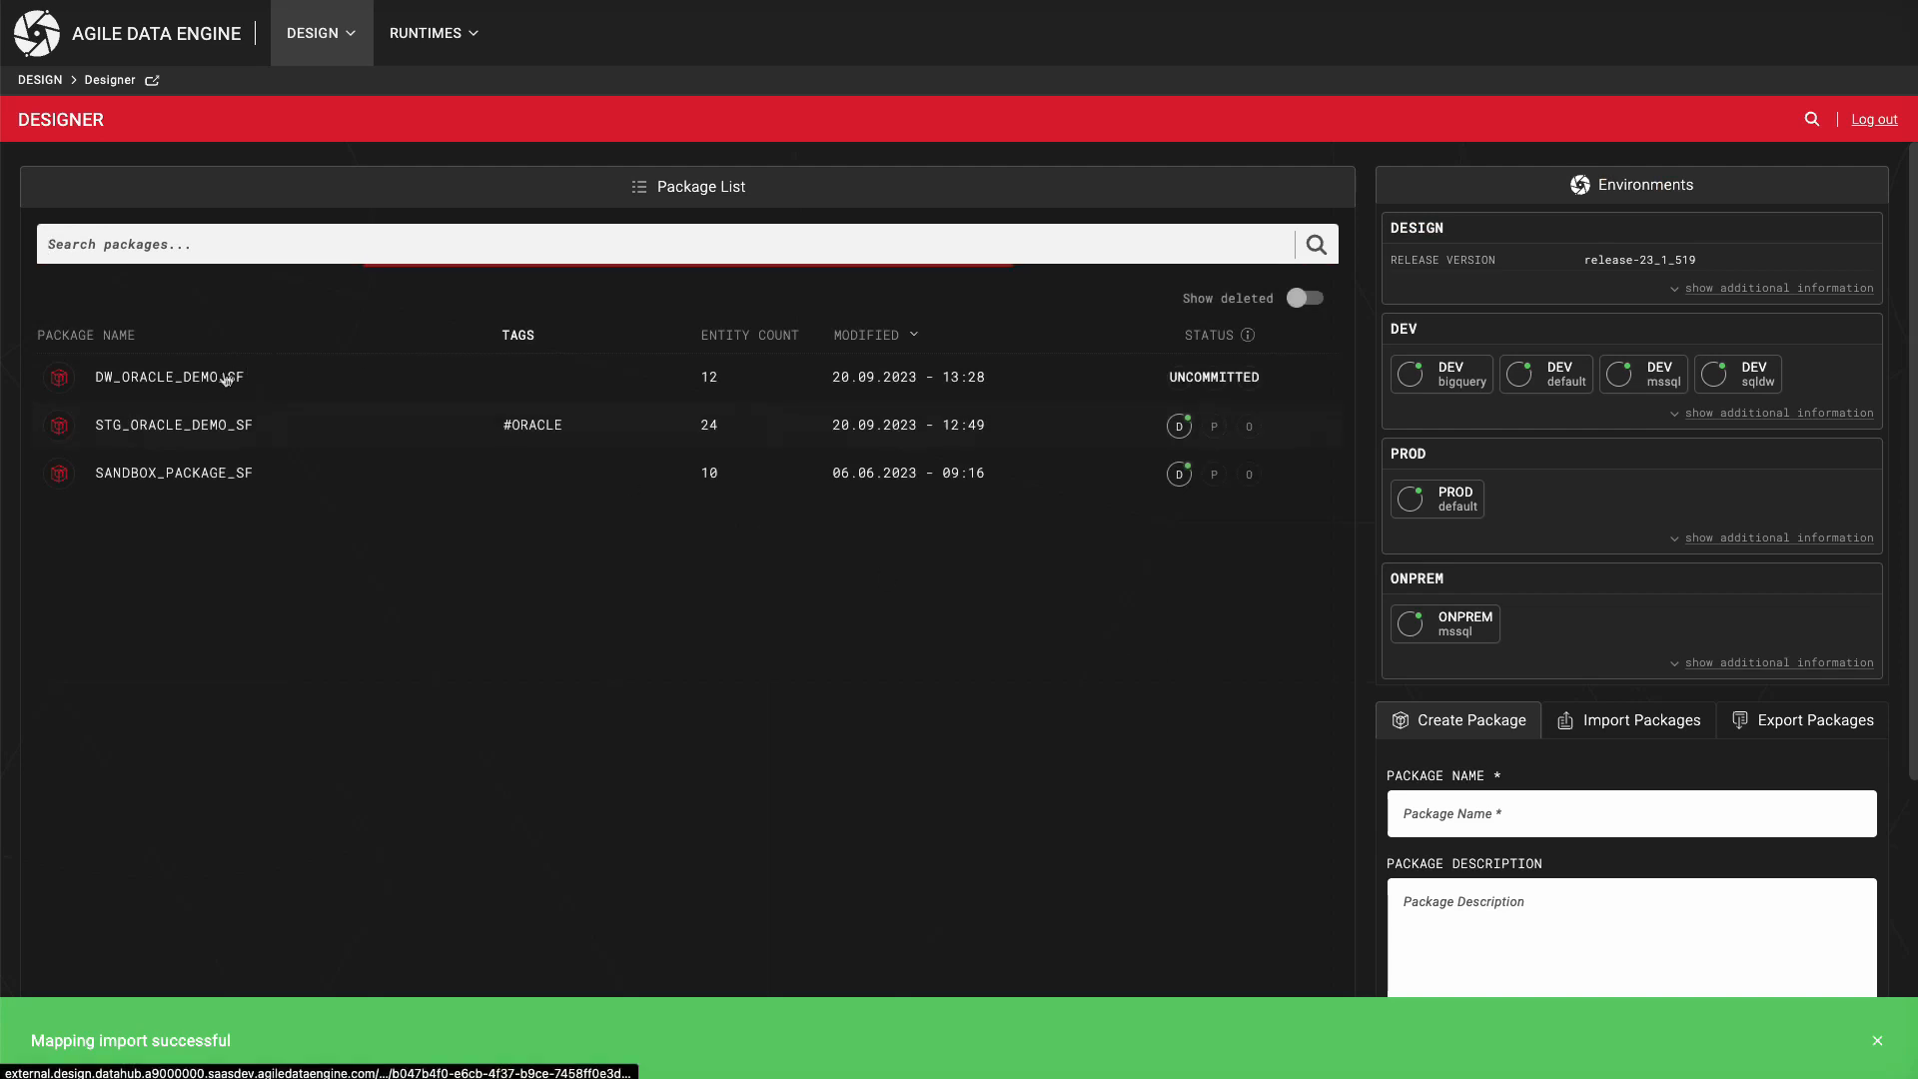
Open the DW_ORACLE_DEMO_SF package and examine its data lineage graph from the source to the edw entities.
click(228, 377)
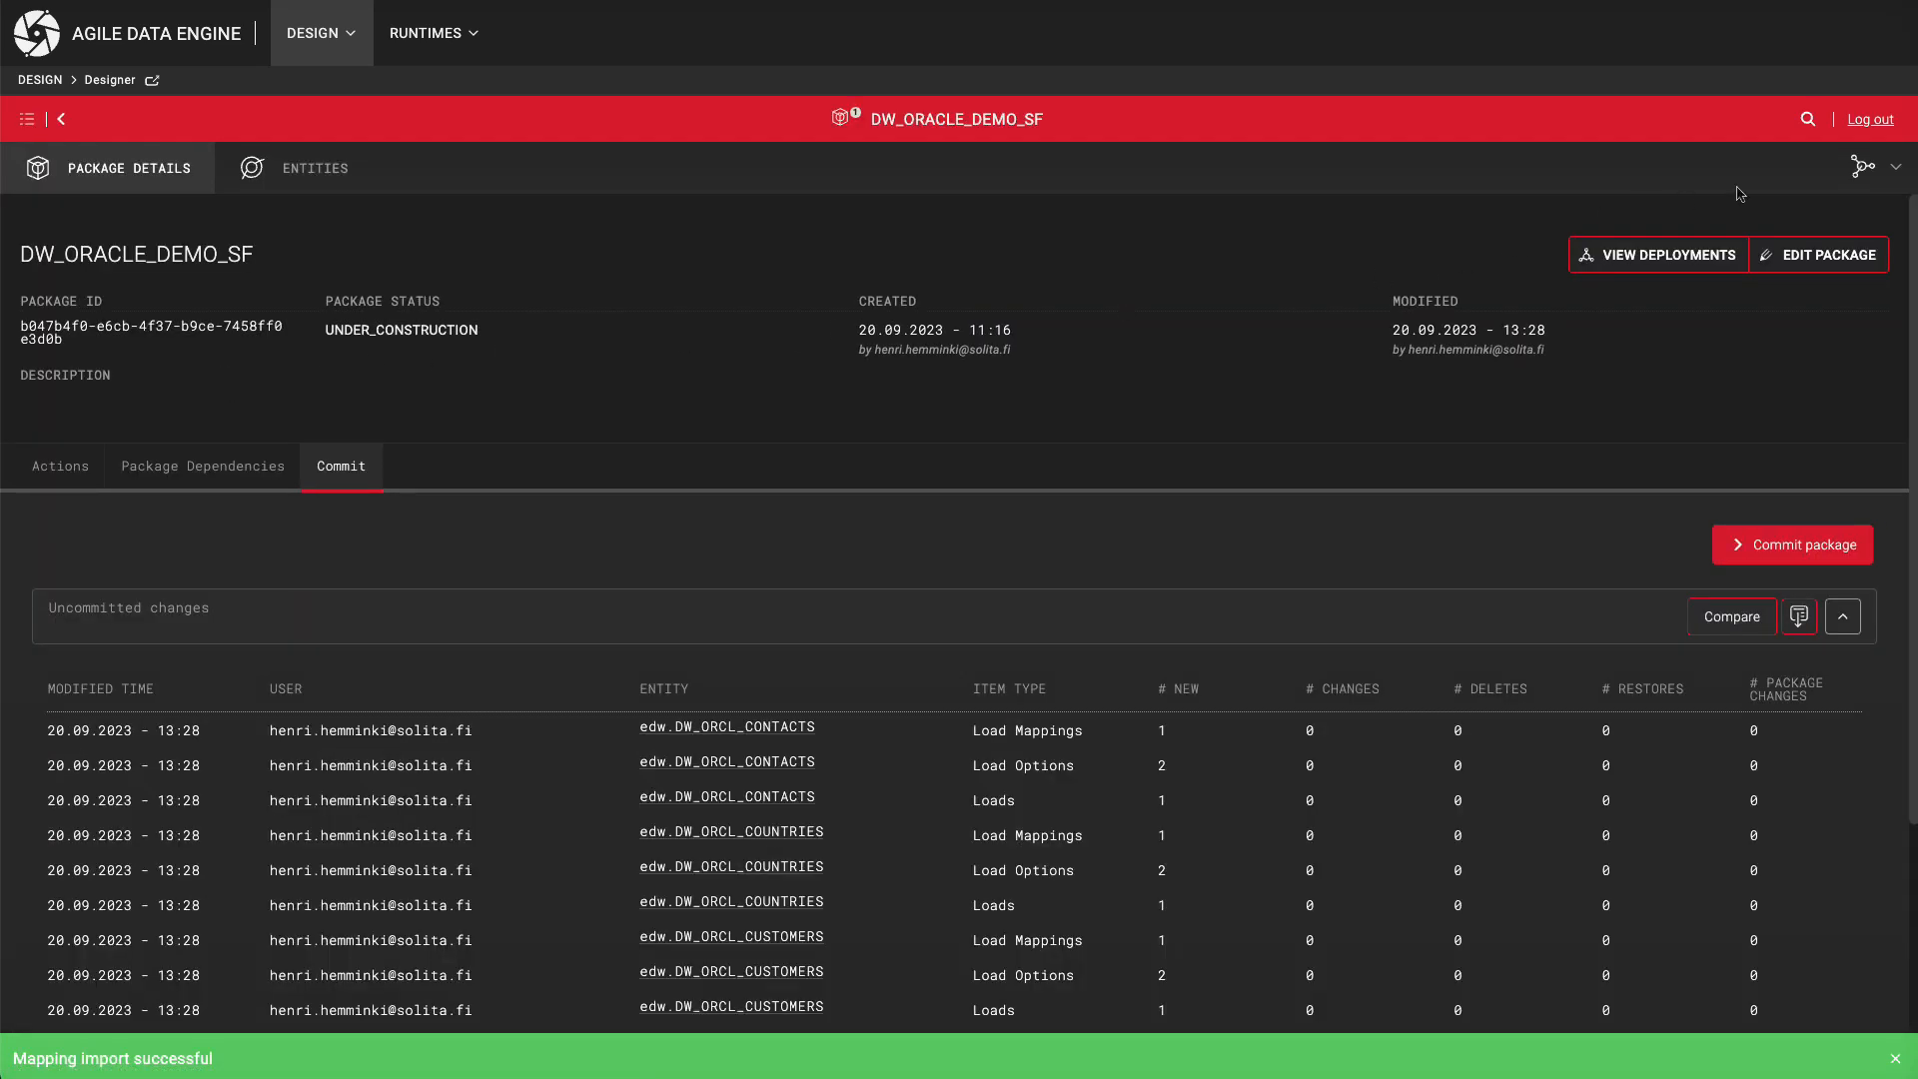
click(1871, 174)
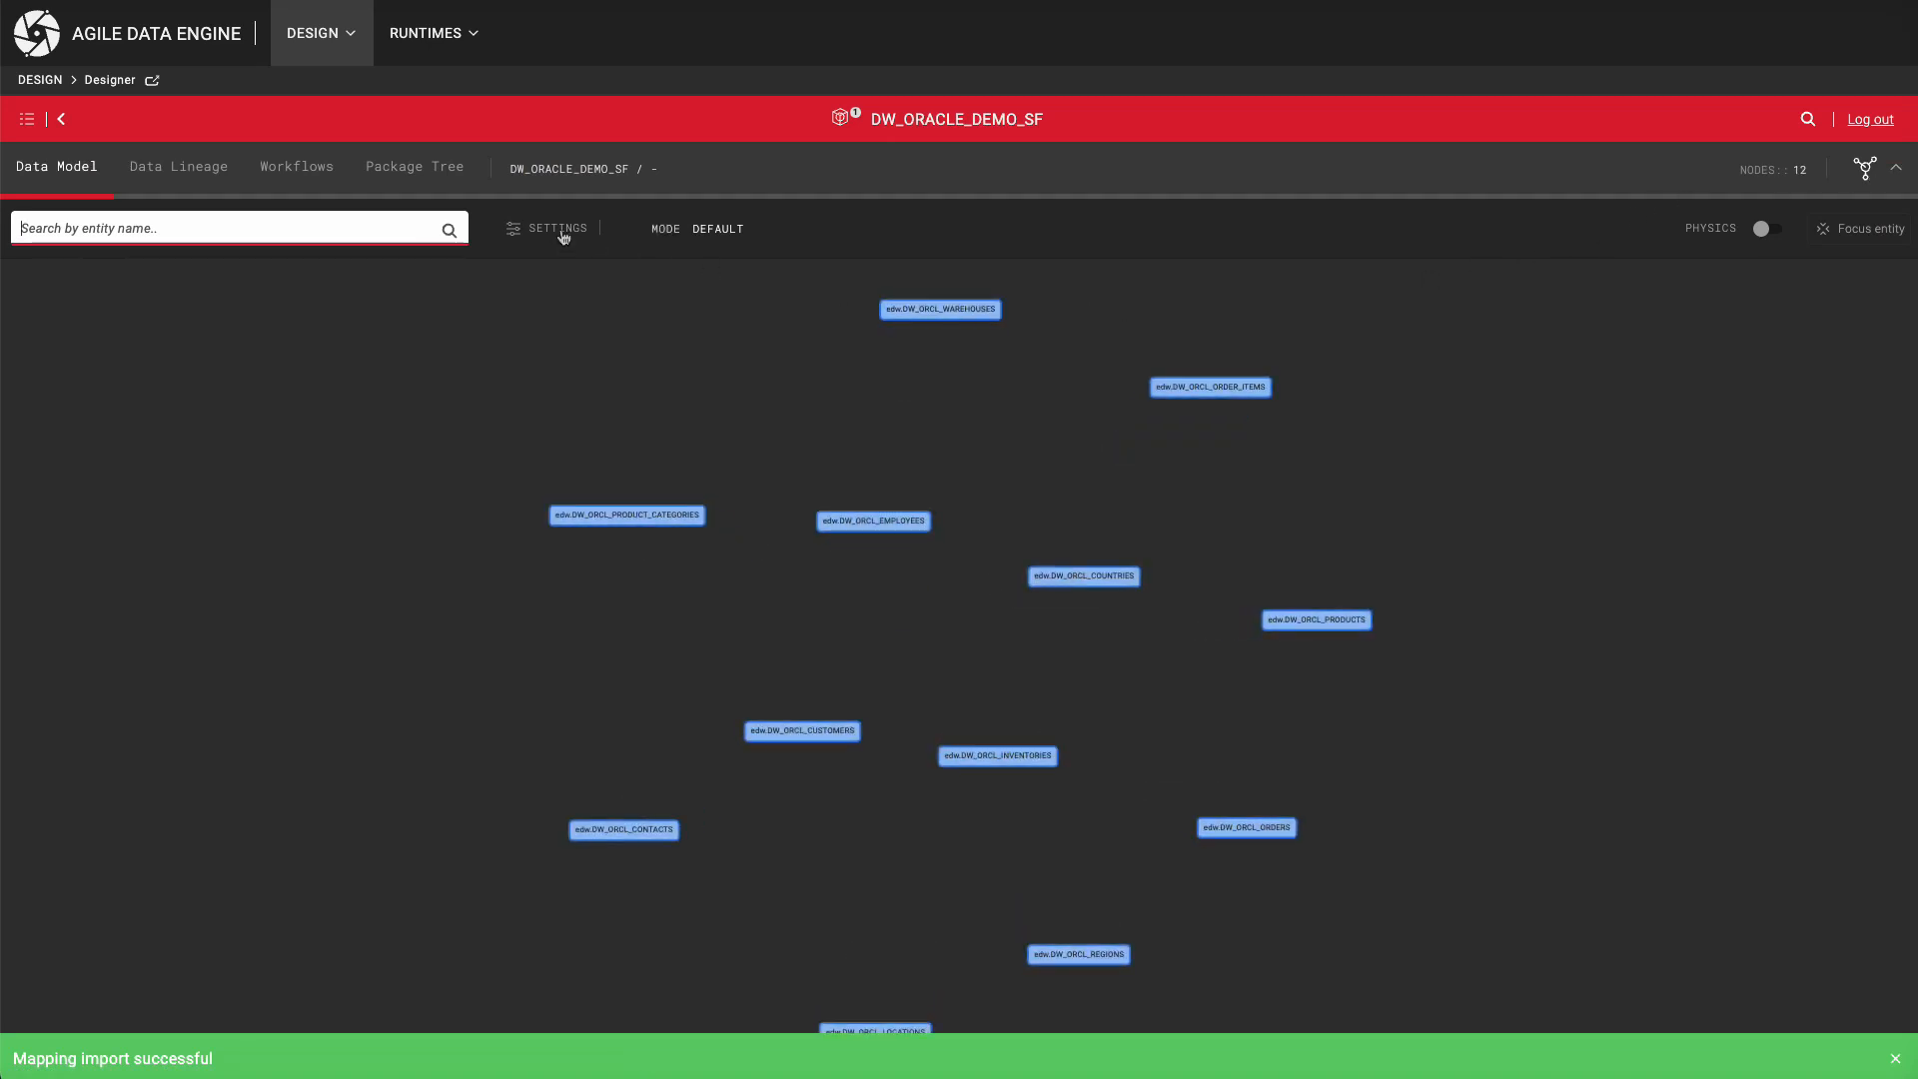
click(216, 171)
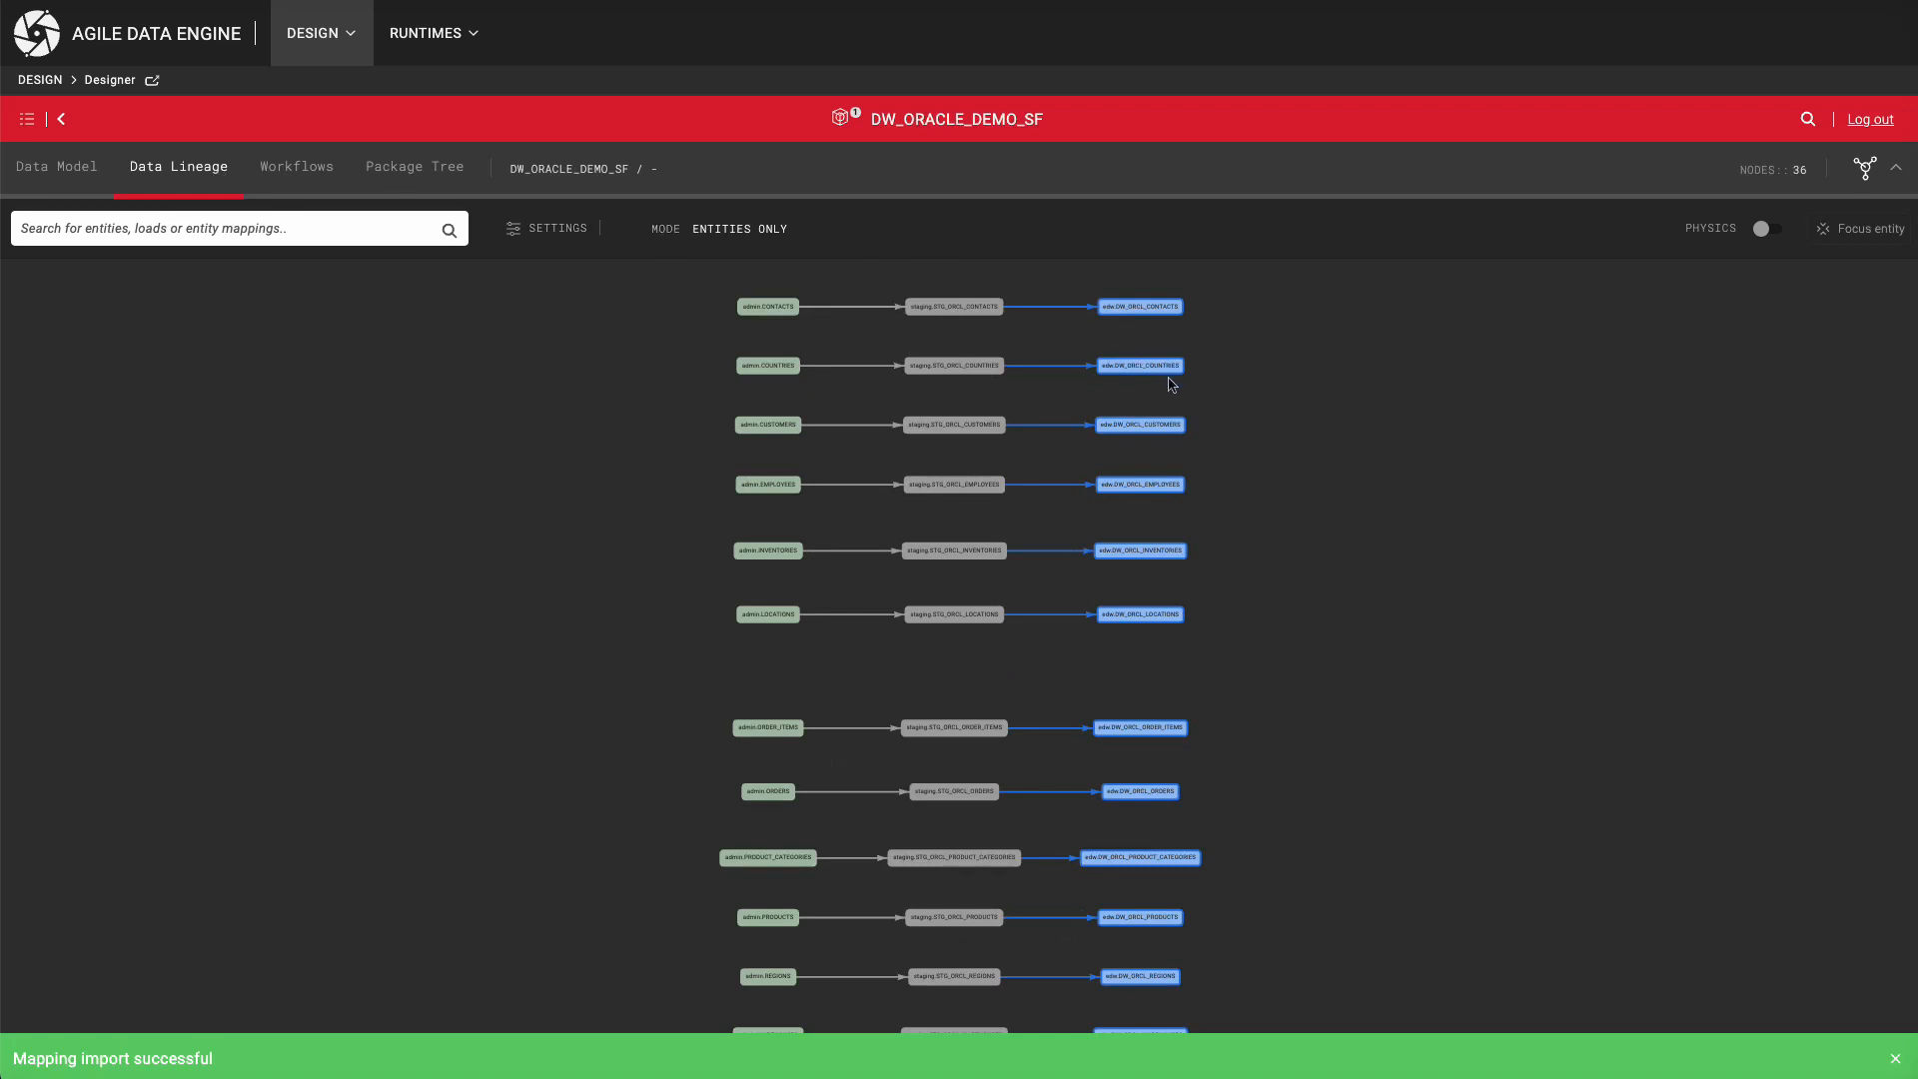
scroll(1171, 384, up, 5)
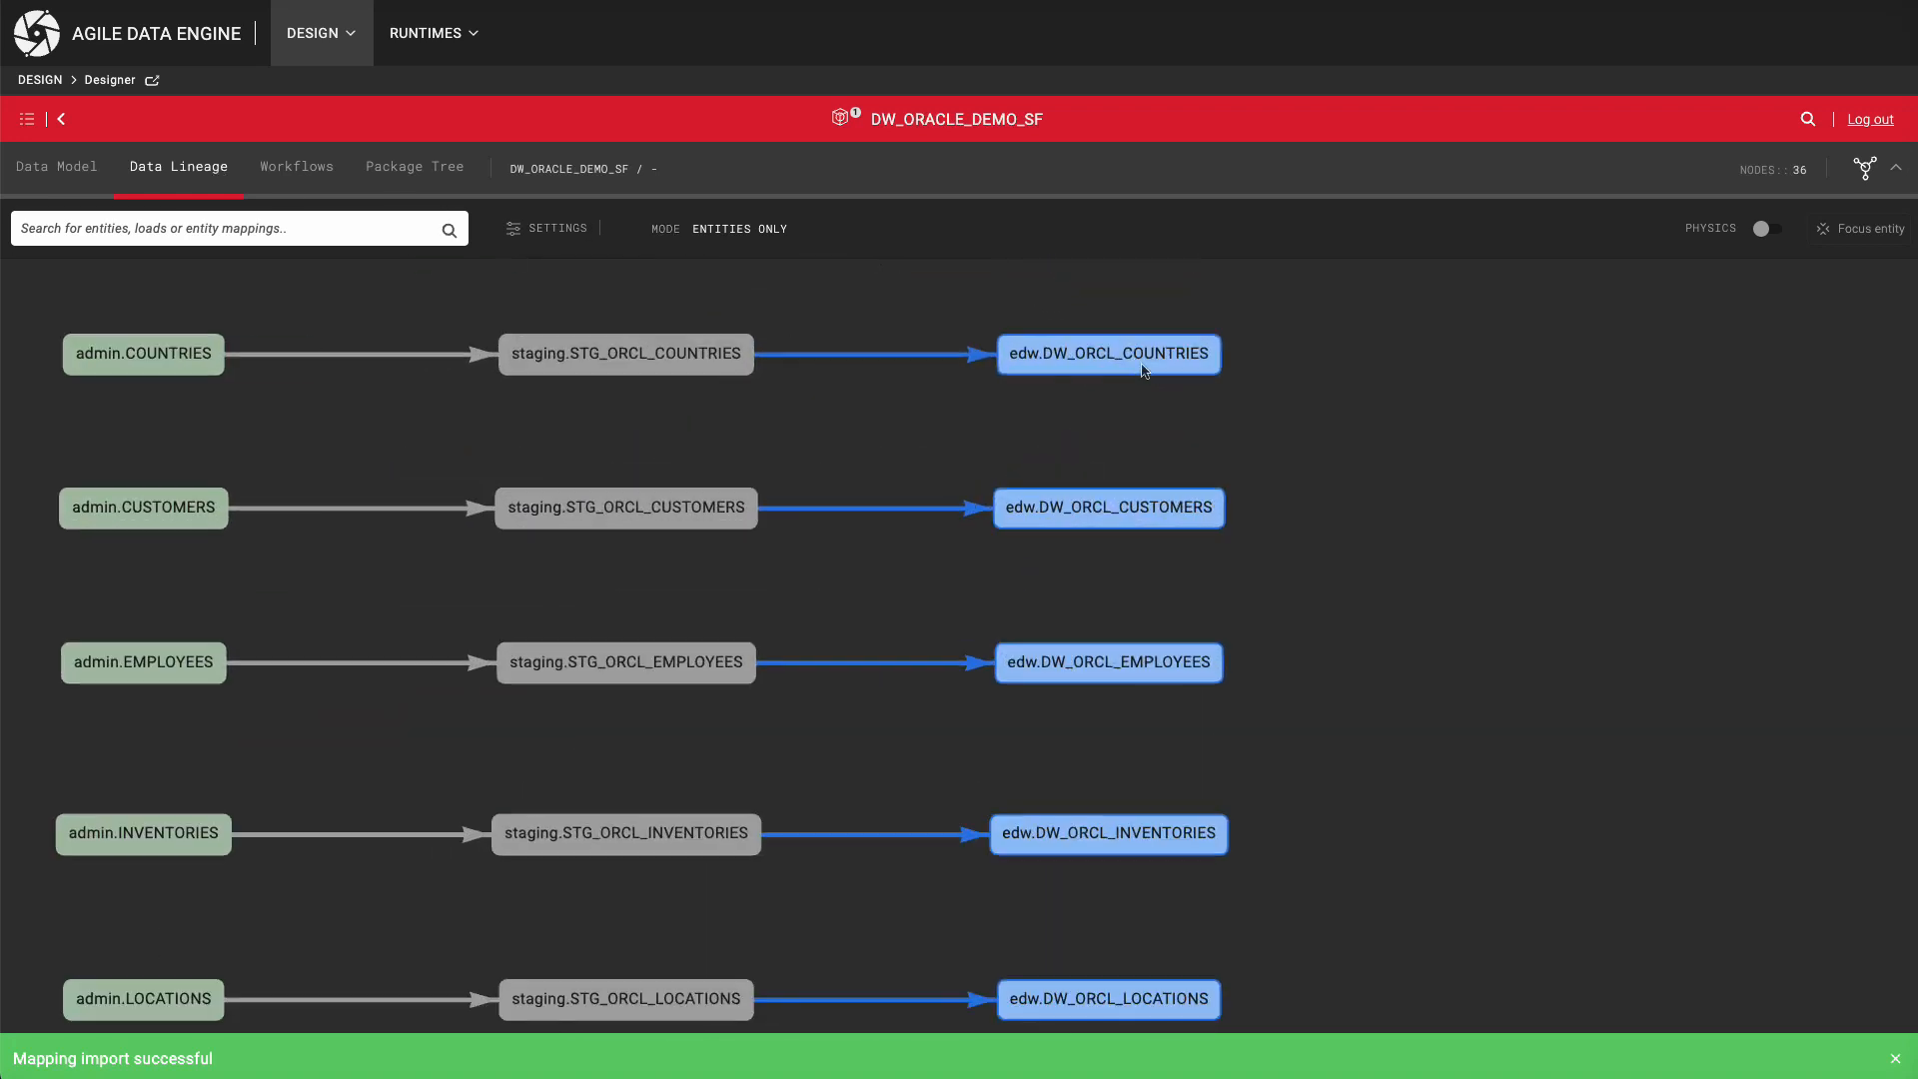
Open the edw.DW_ORCL_COUNTRIES entity from the lineage graph and review its attributes.
click(1130, 361)
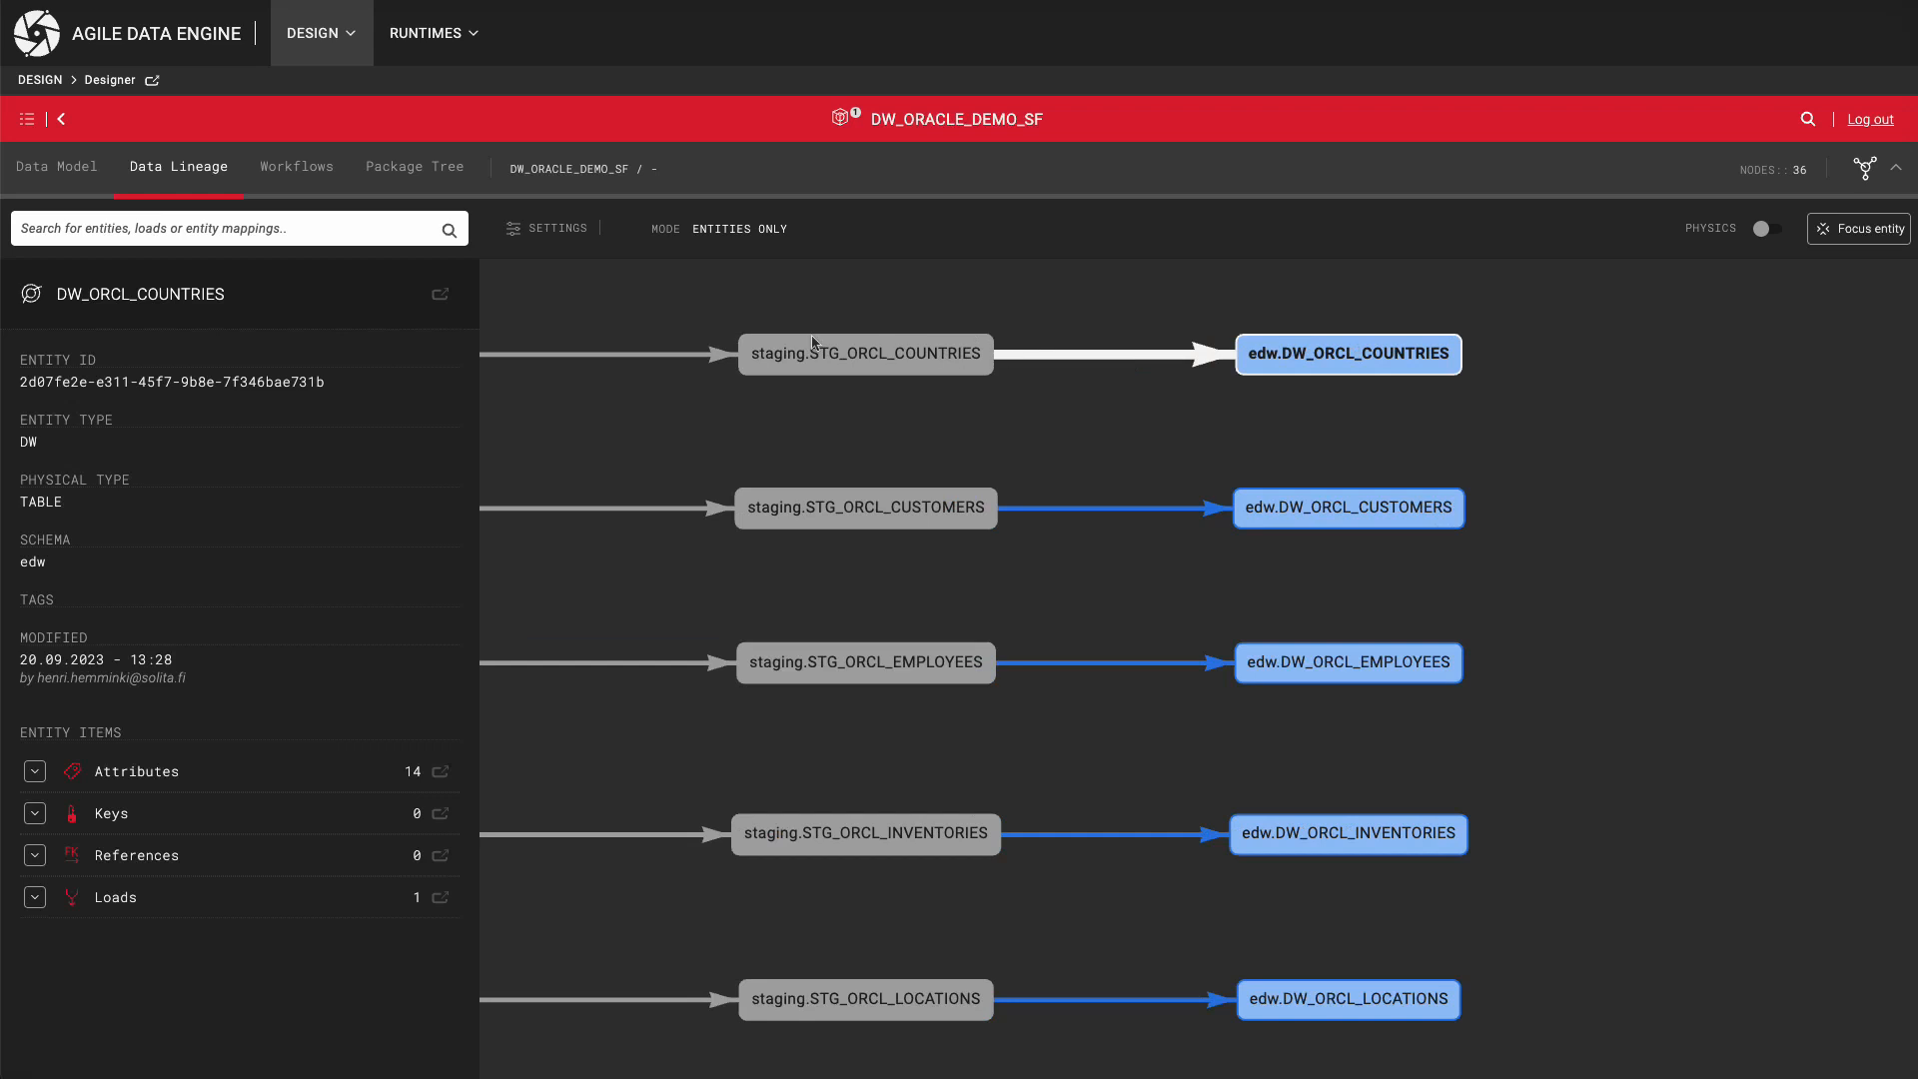
click(441, 296)
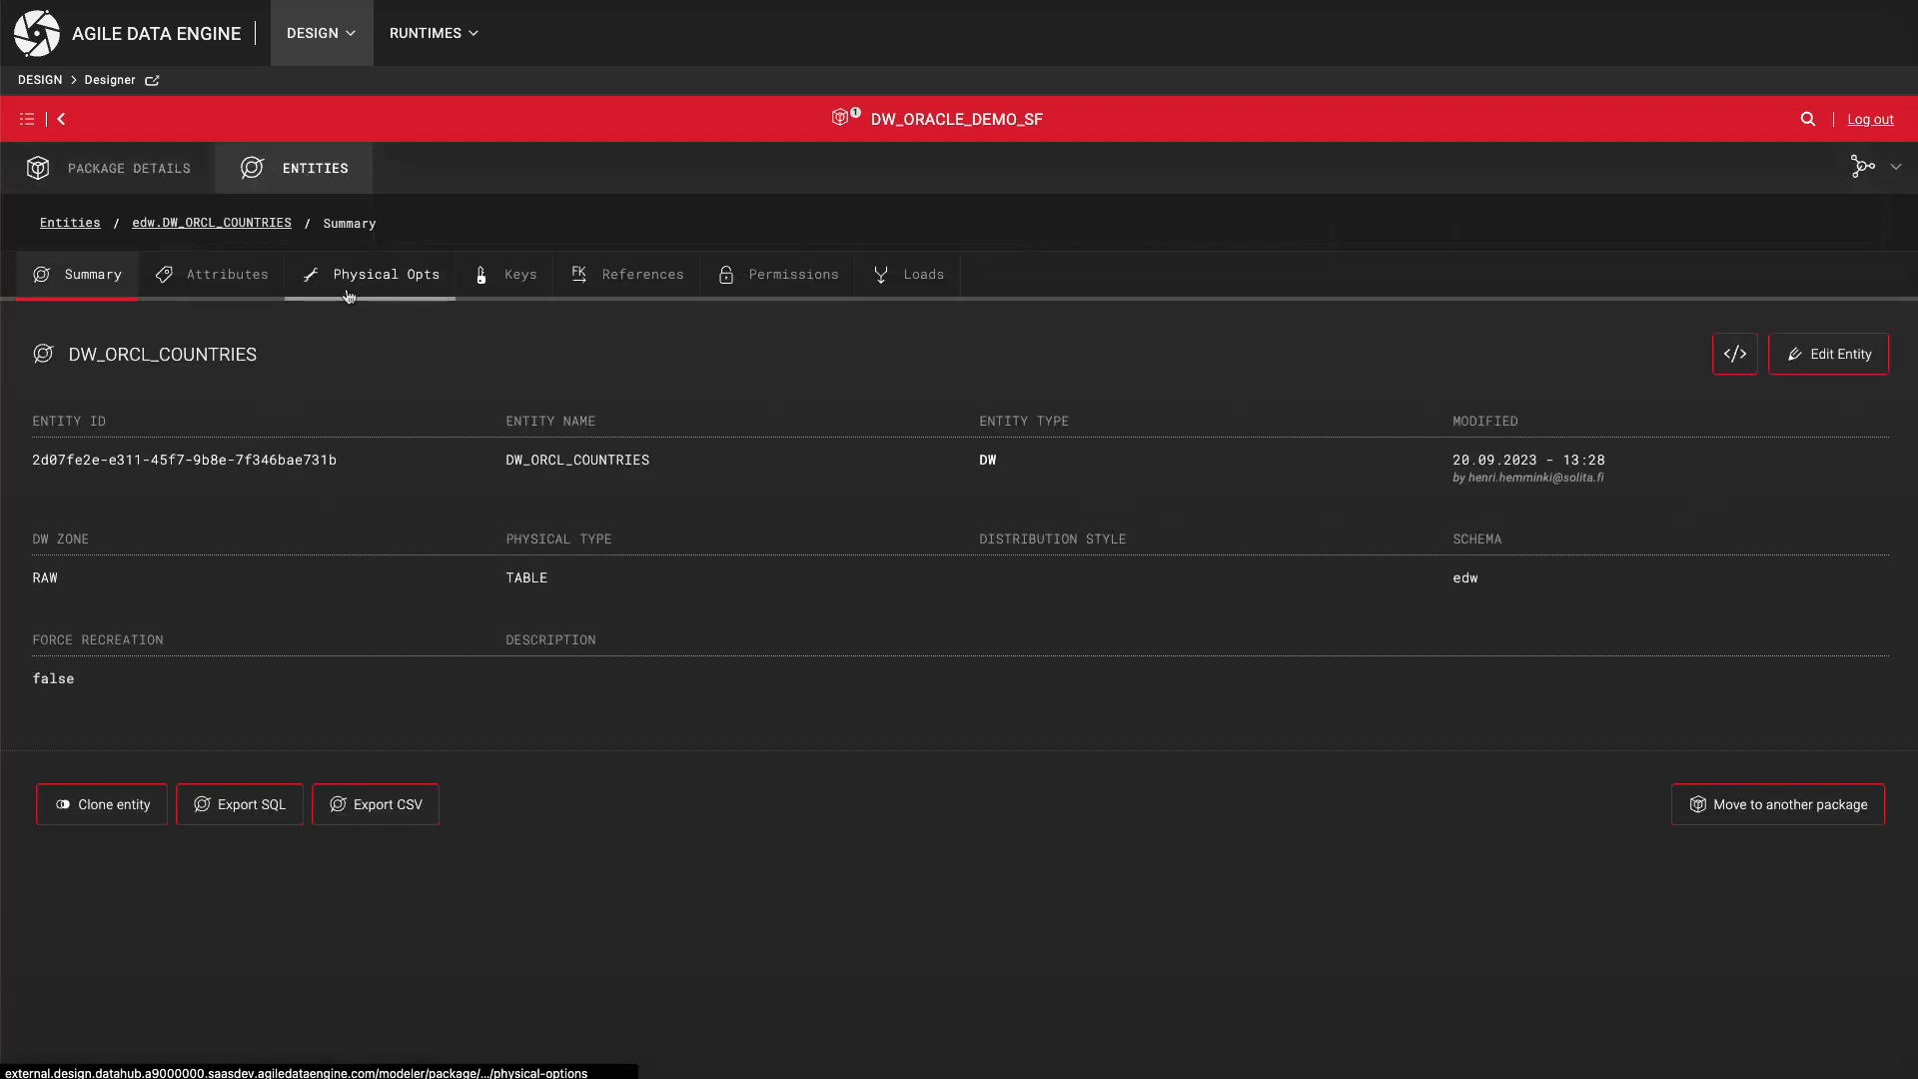
click(244, 288)
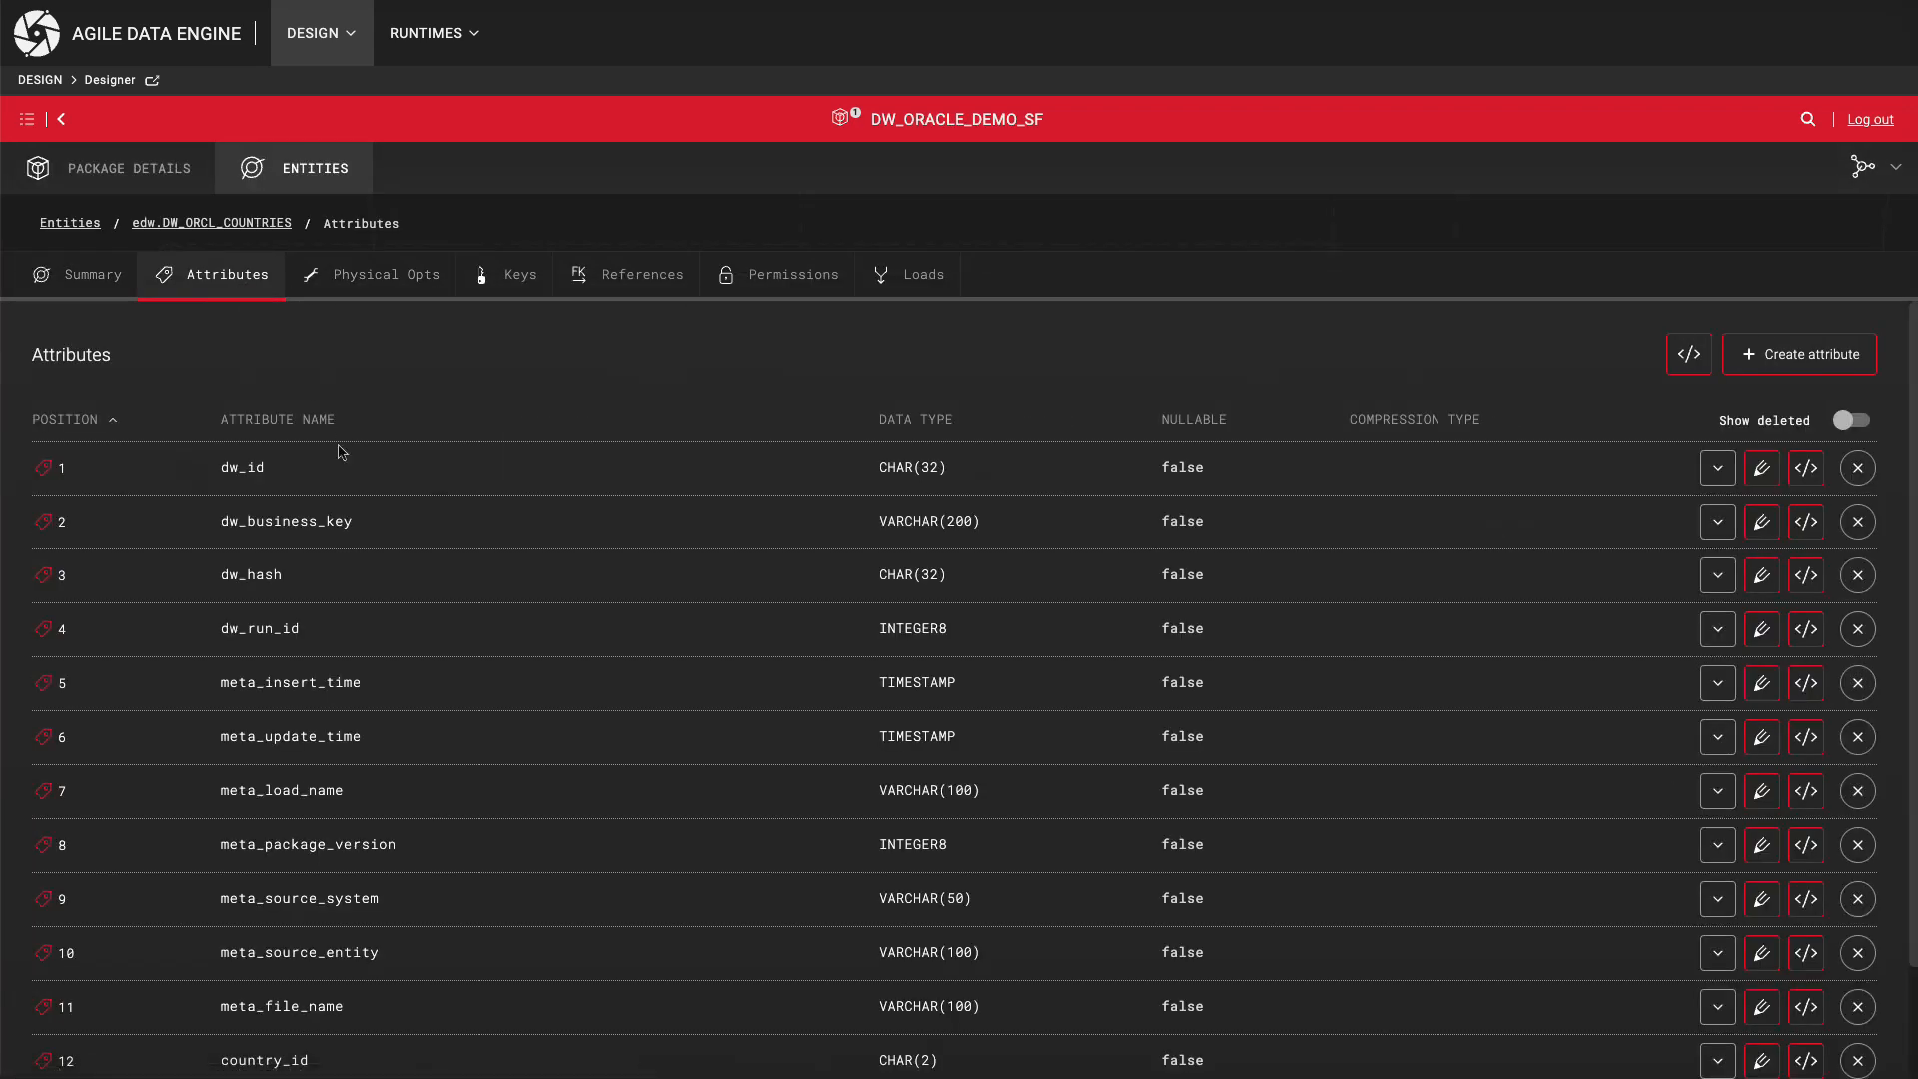
scroll(340, 450, down, 1)
scroll(341, 450, down, 1)
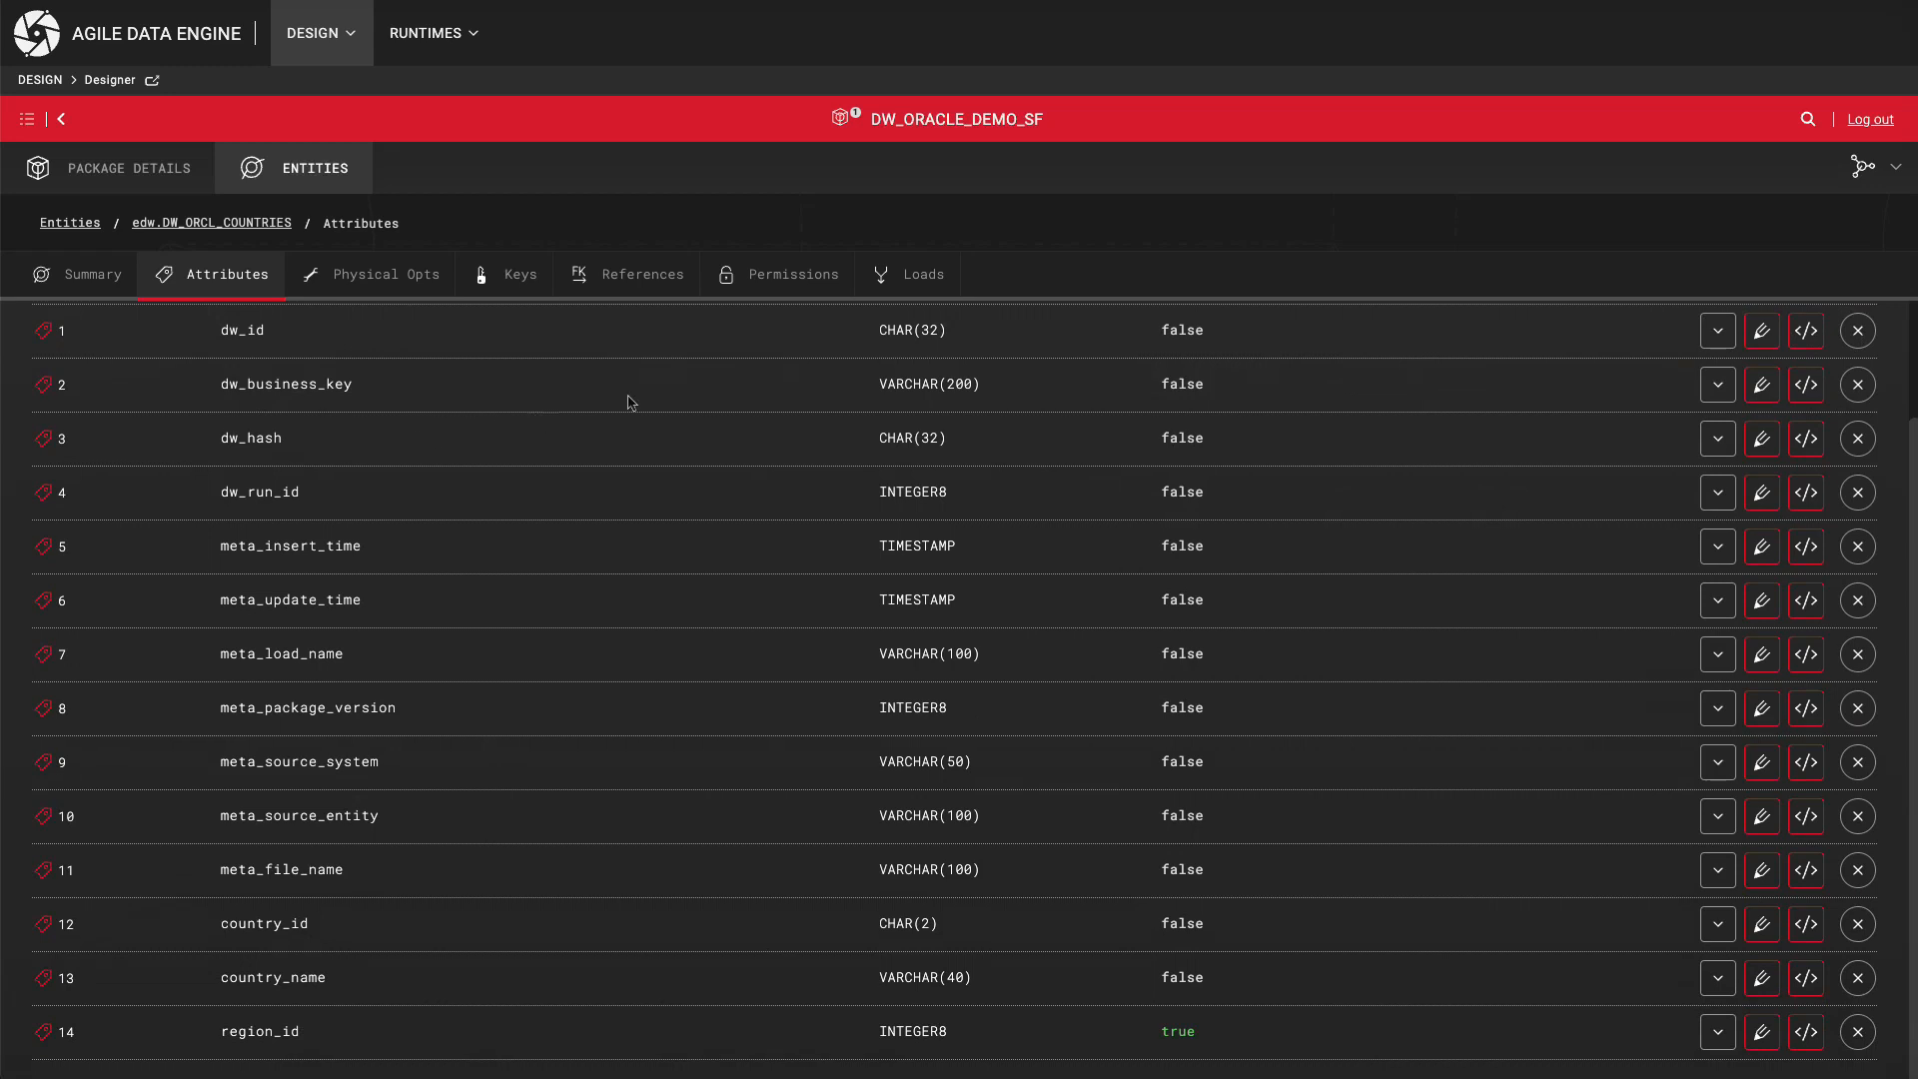
Open the incoming load load_dw_orcl_countries_from_stg_orcl_countries and review its entity mapping and load options.
click(901, 279)
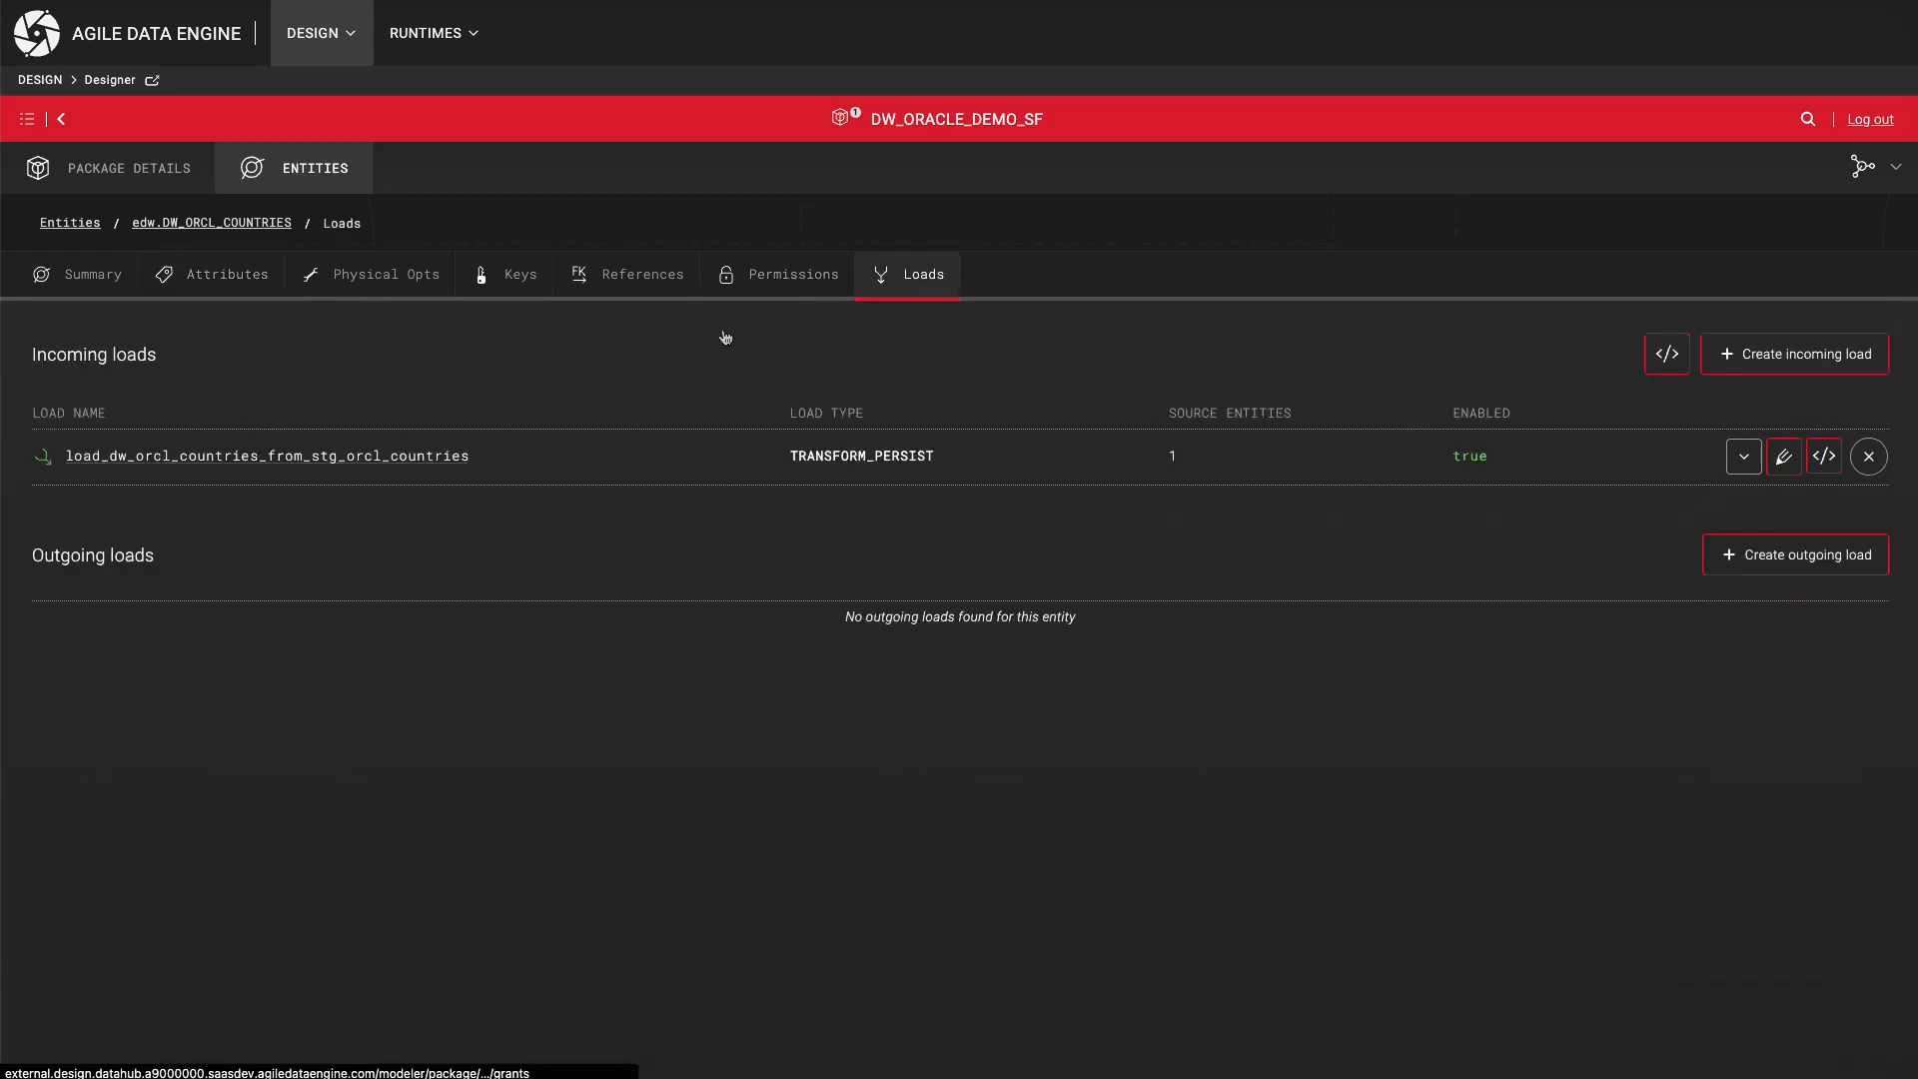
click(461, 457)
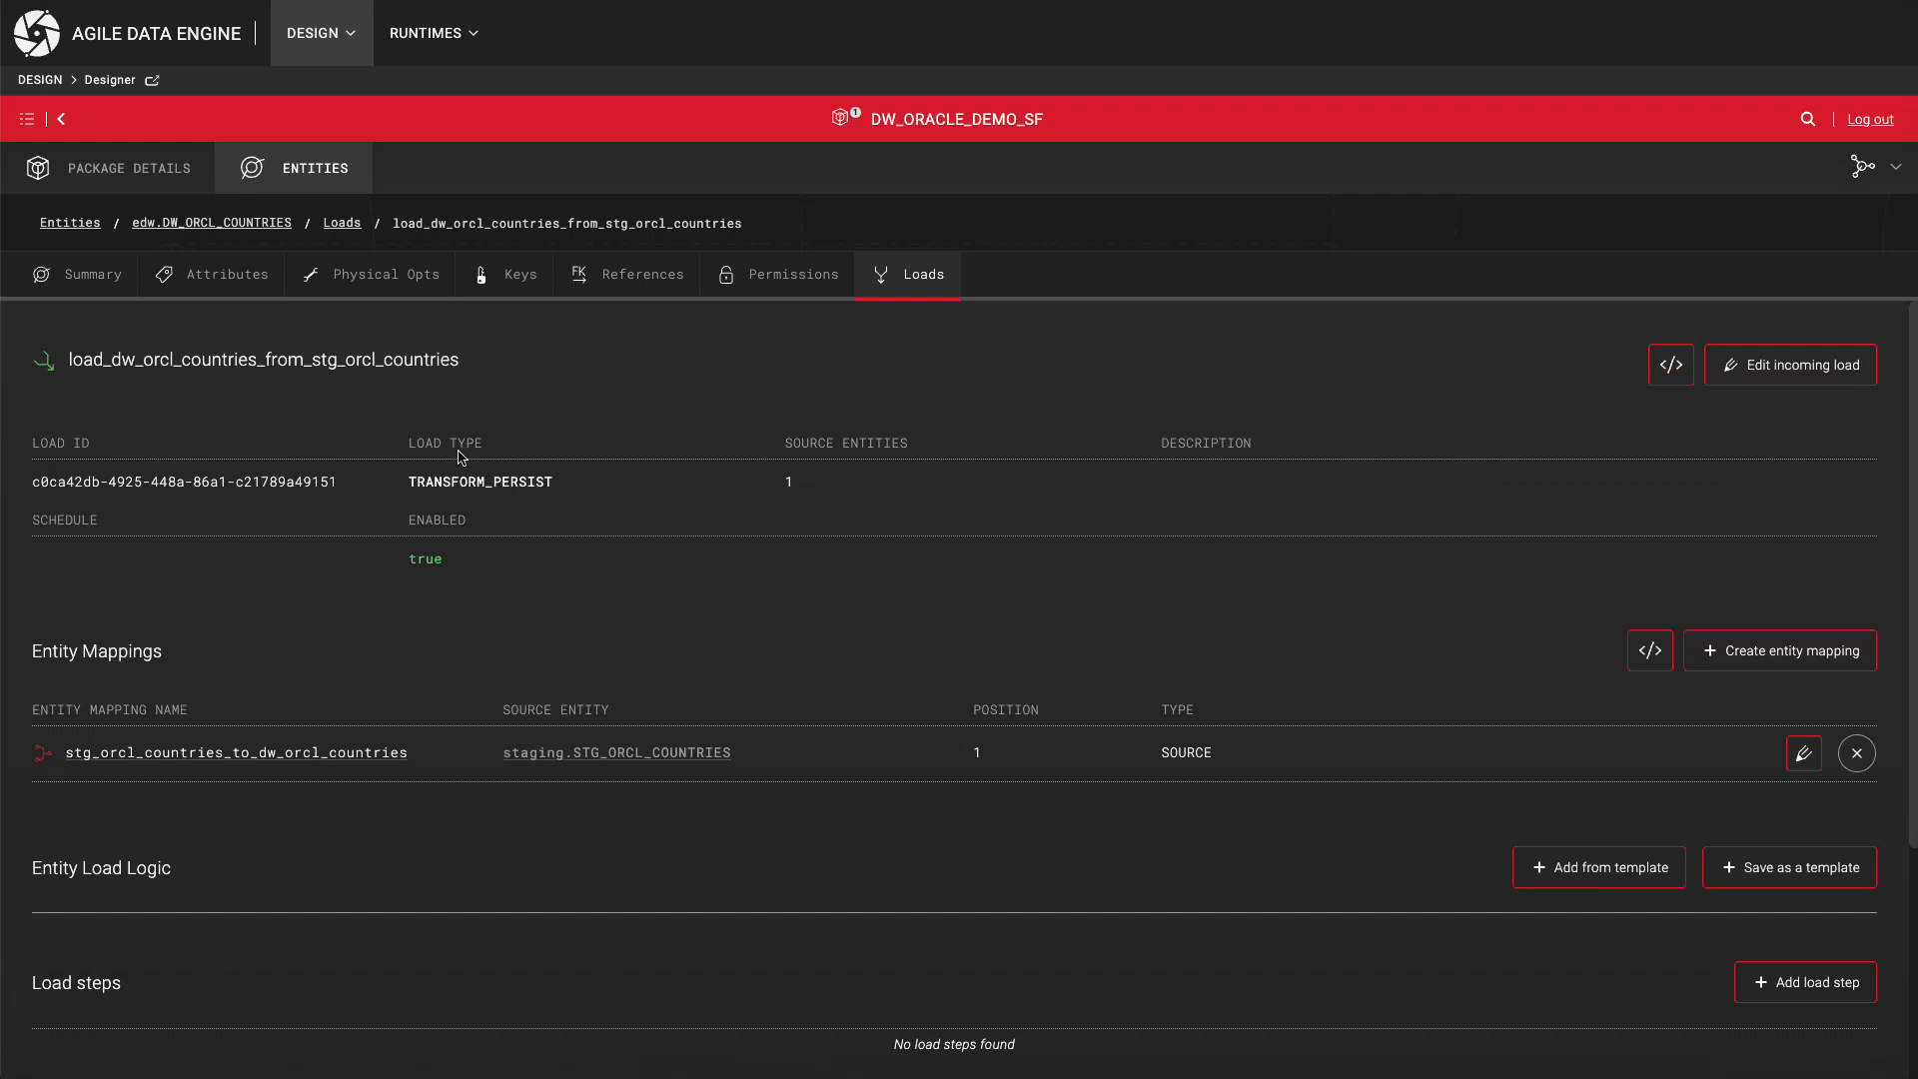
scroll(464, 459, down, 5)
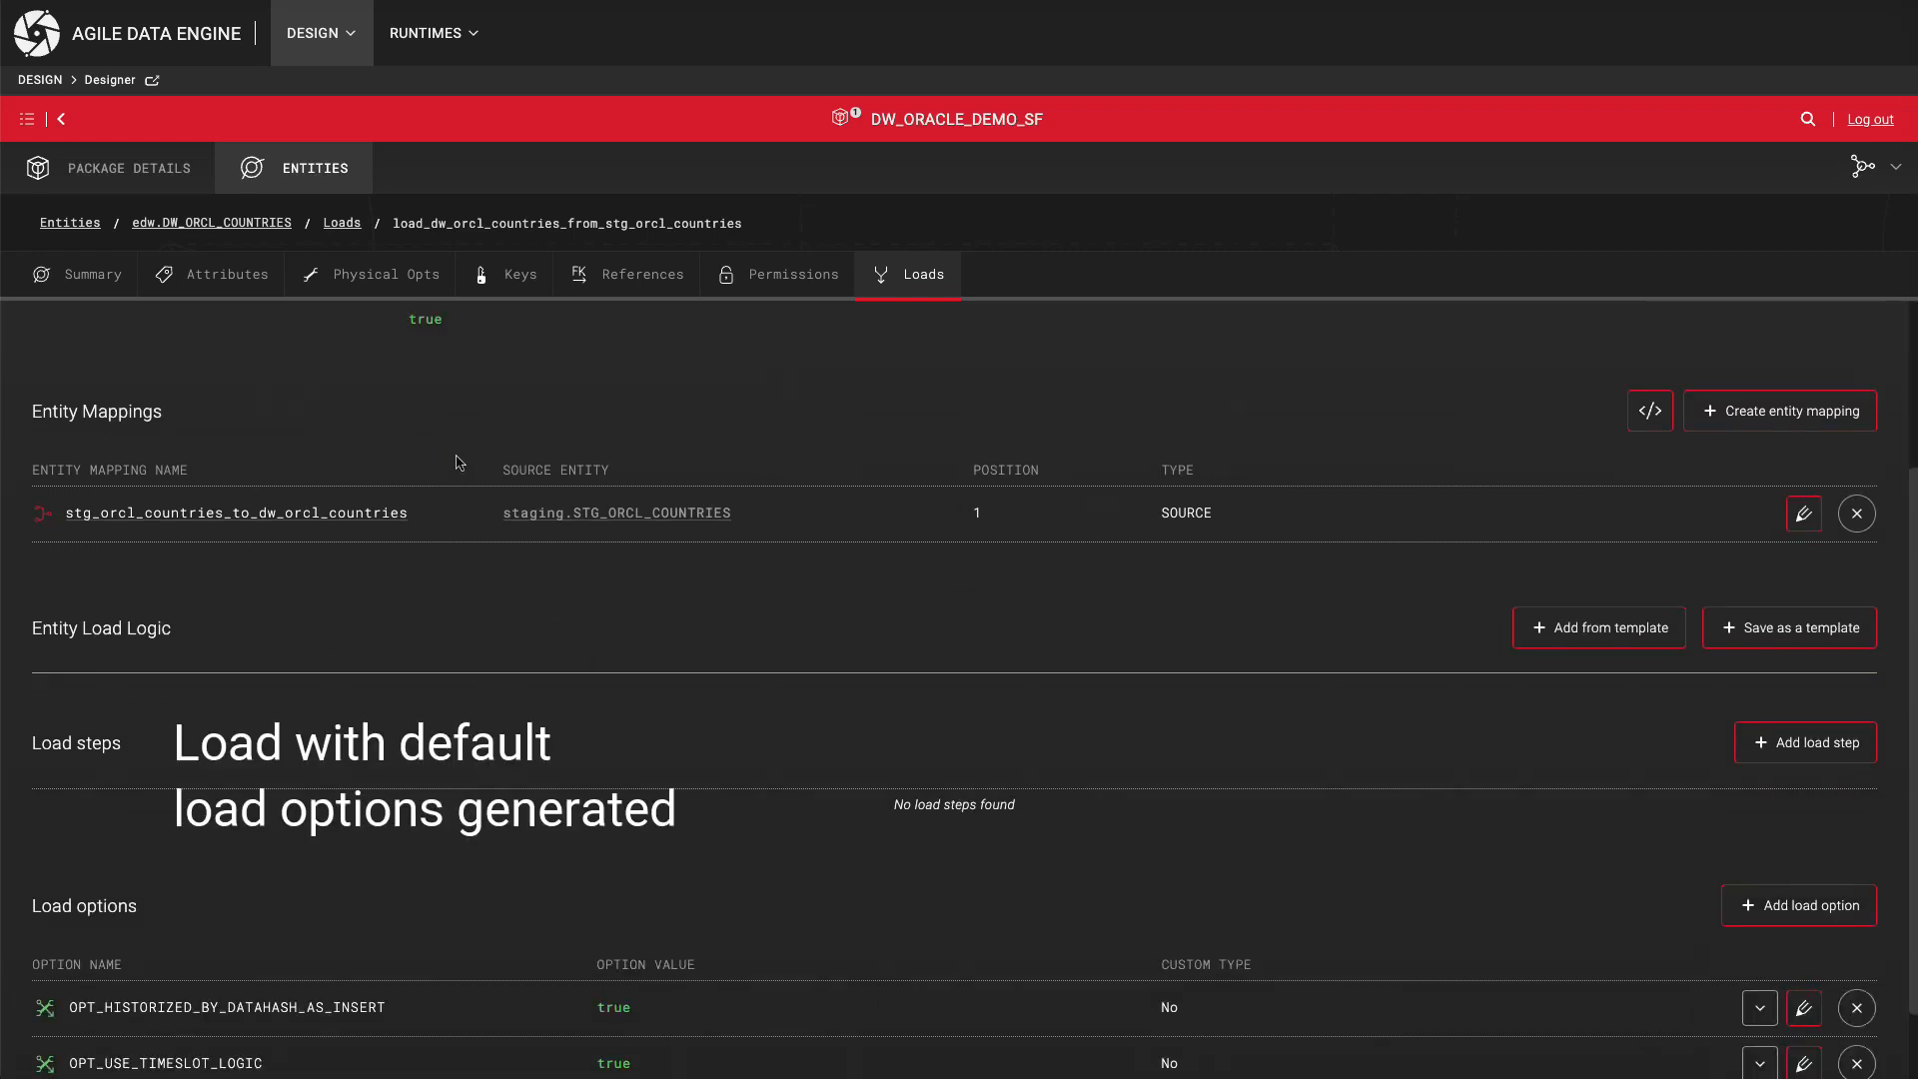
scroll(455, 477, down, 2)
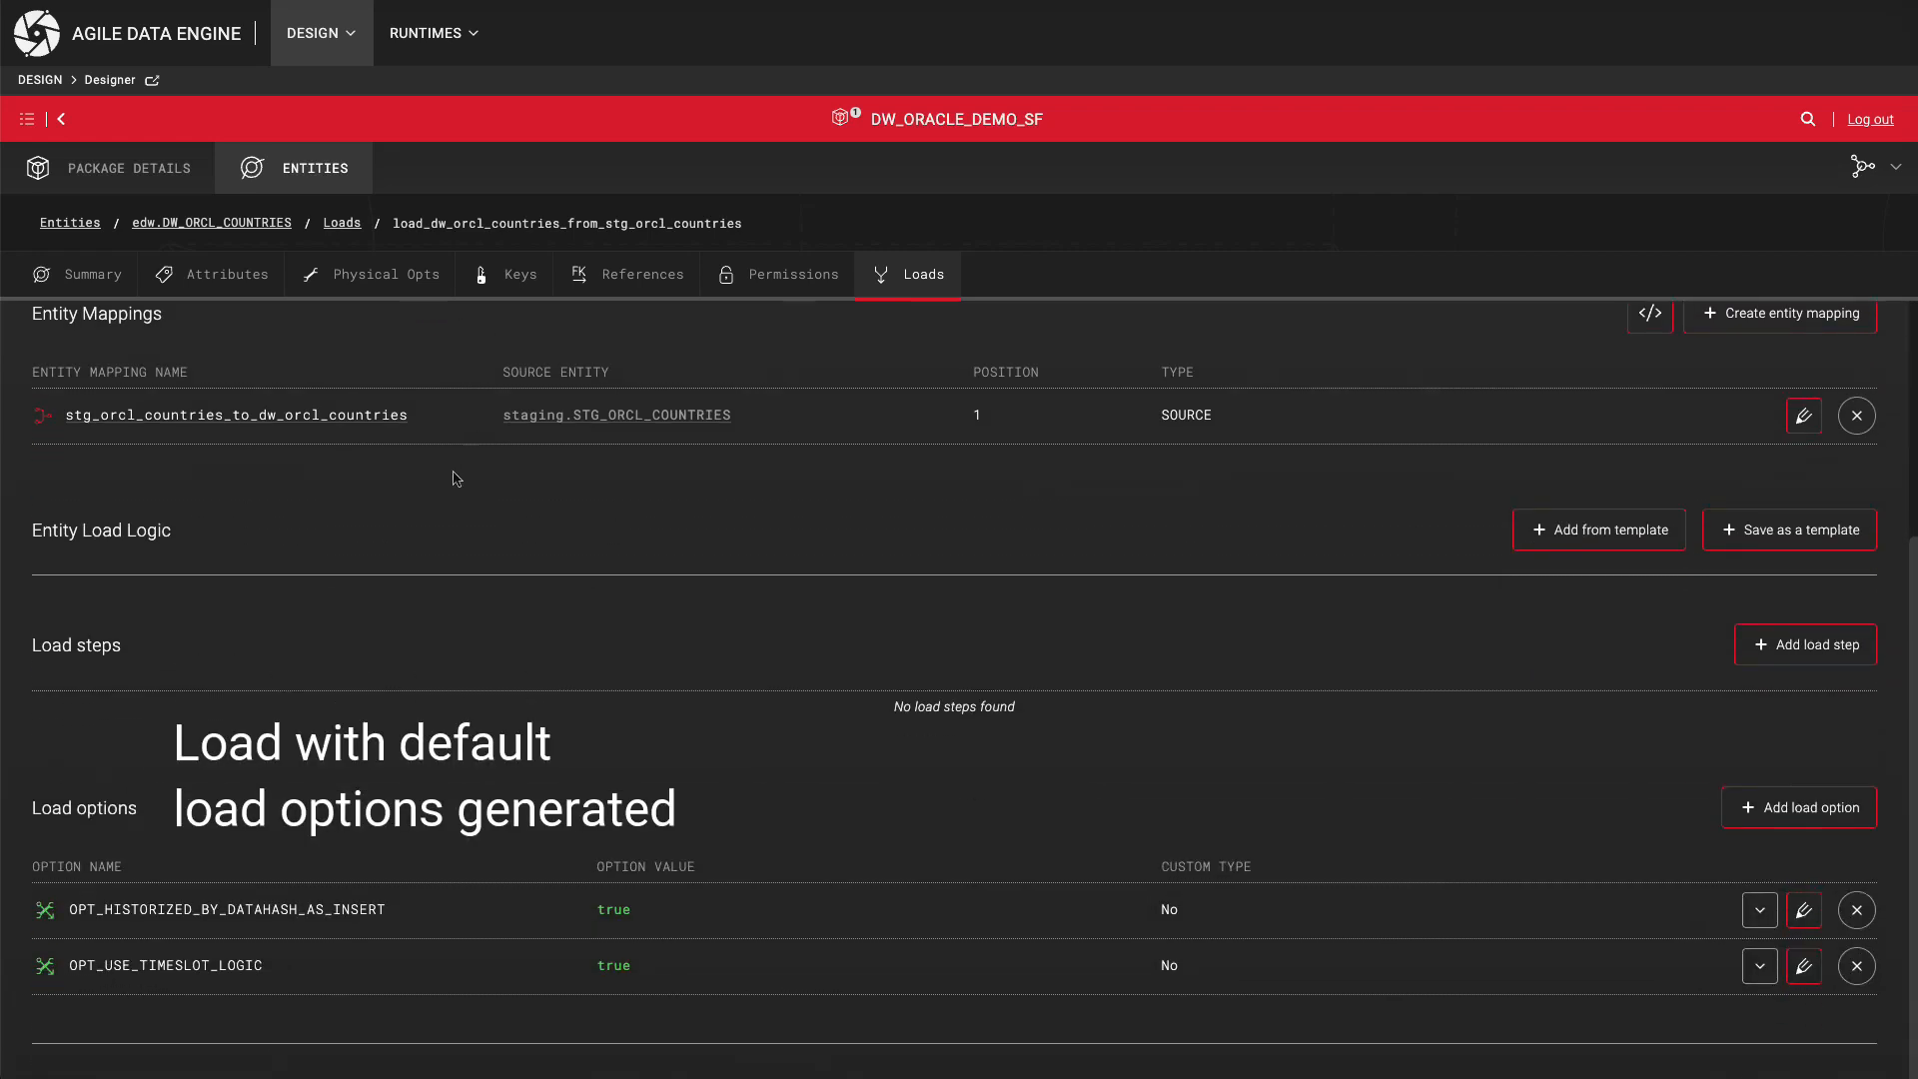
Review the attribute transformations in the stg_orcl_countries_to_dw_orcl_countries mapping, and return to the entity's loads.
click(380, 418)
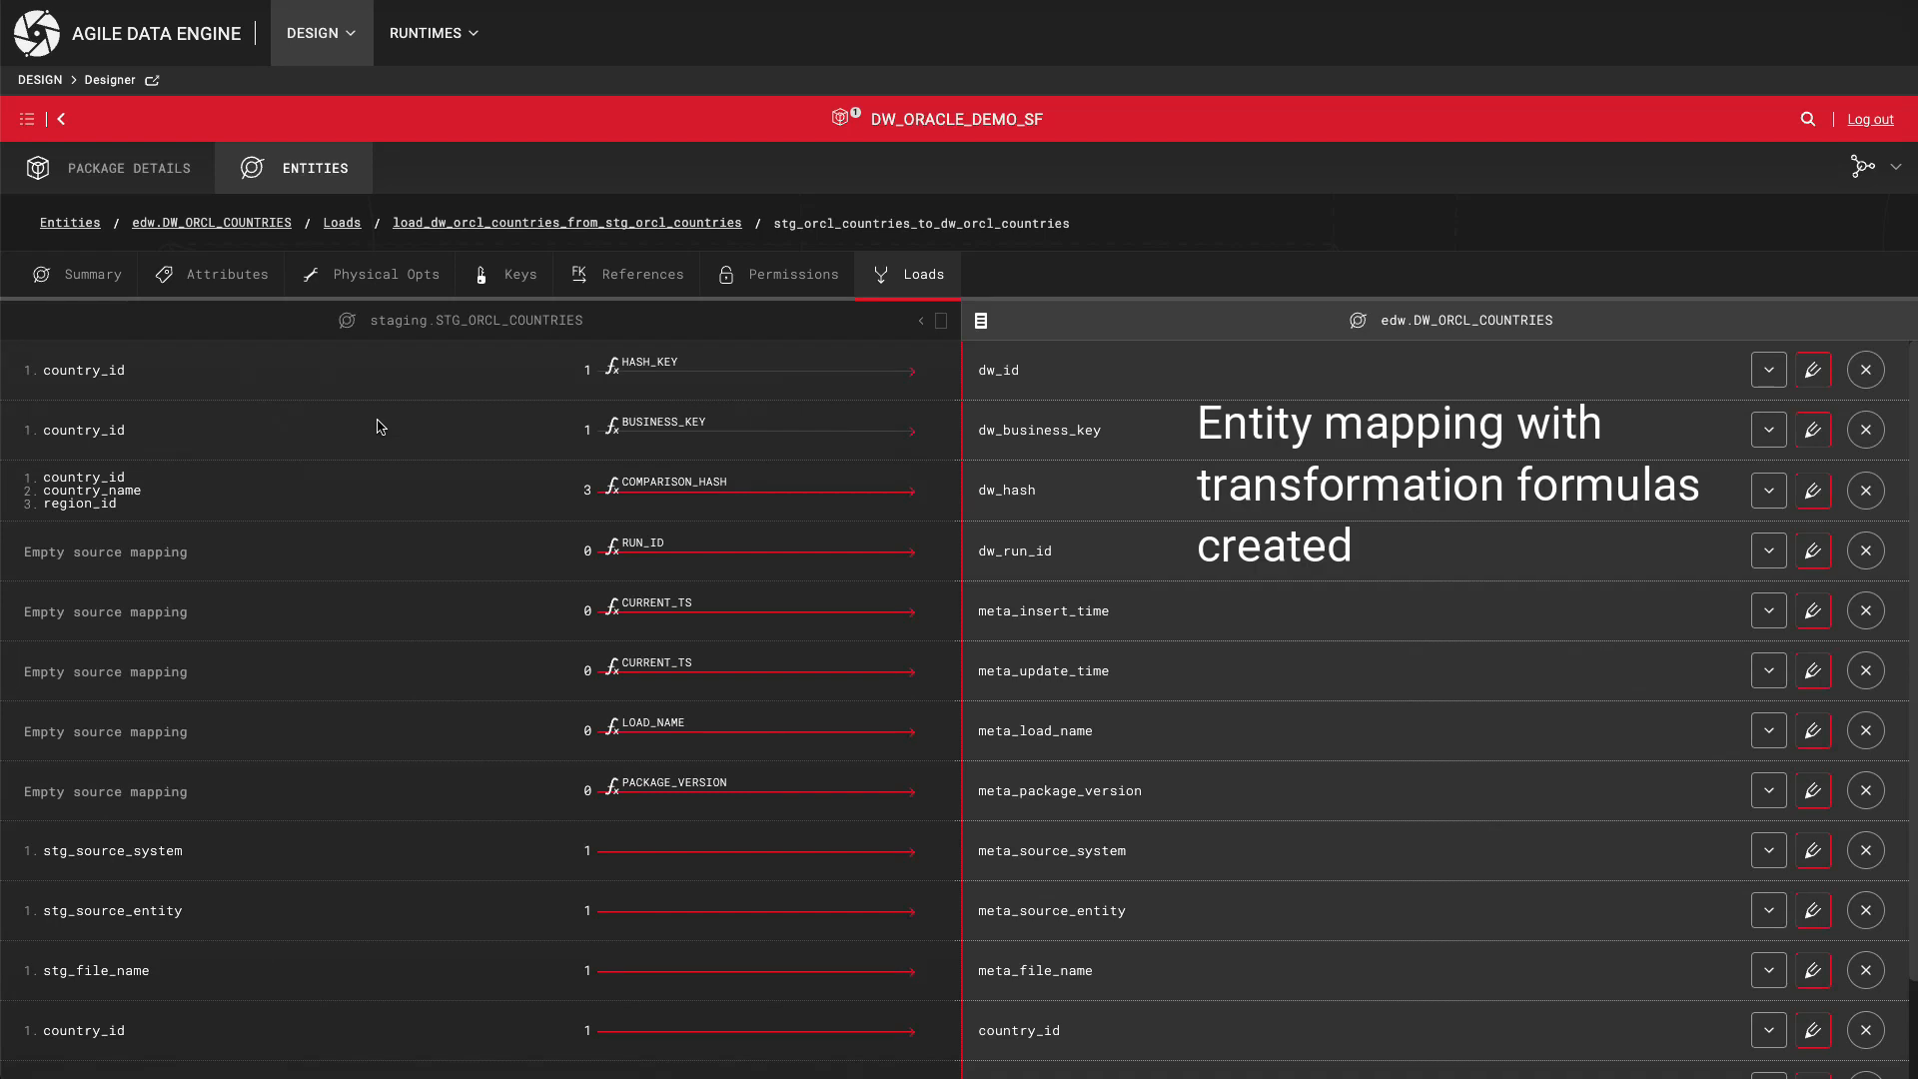
scroll(382, 427, down, 2)
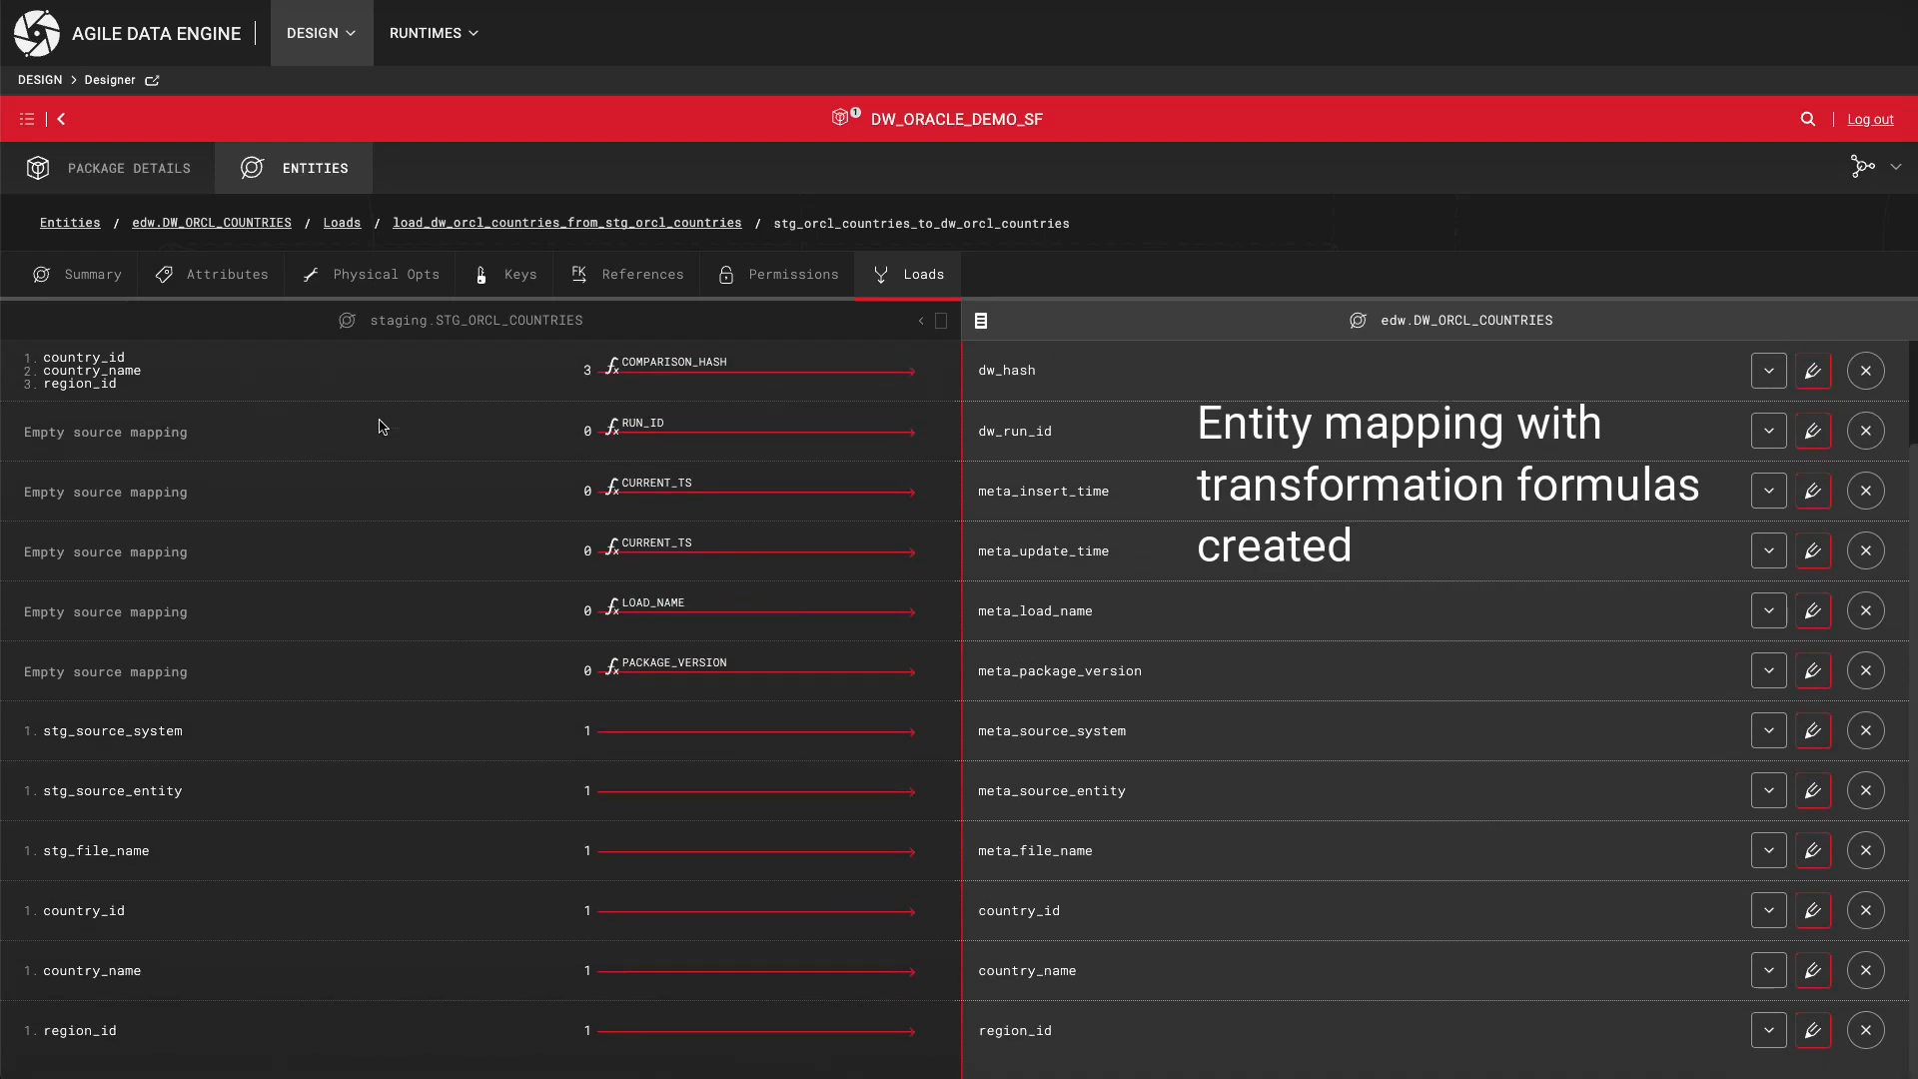
click(953, 291)
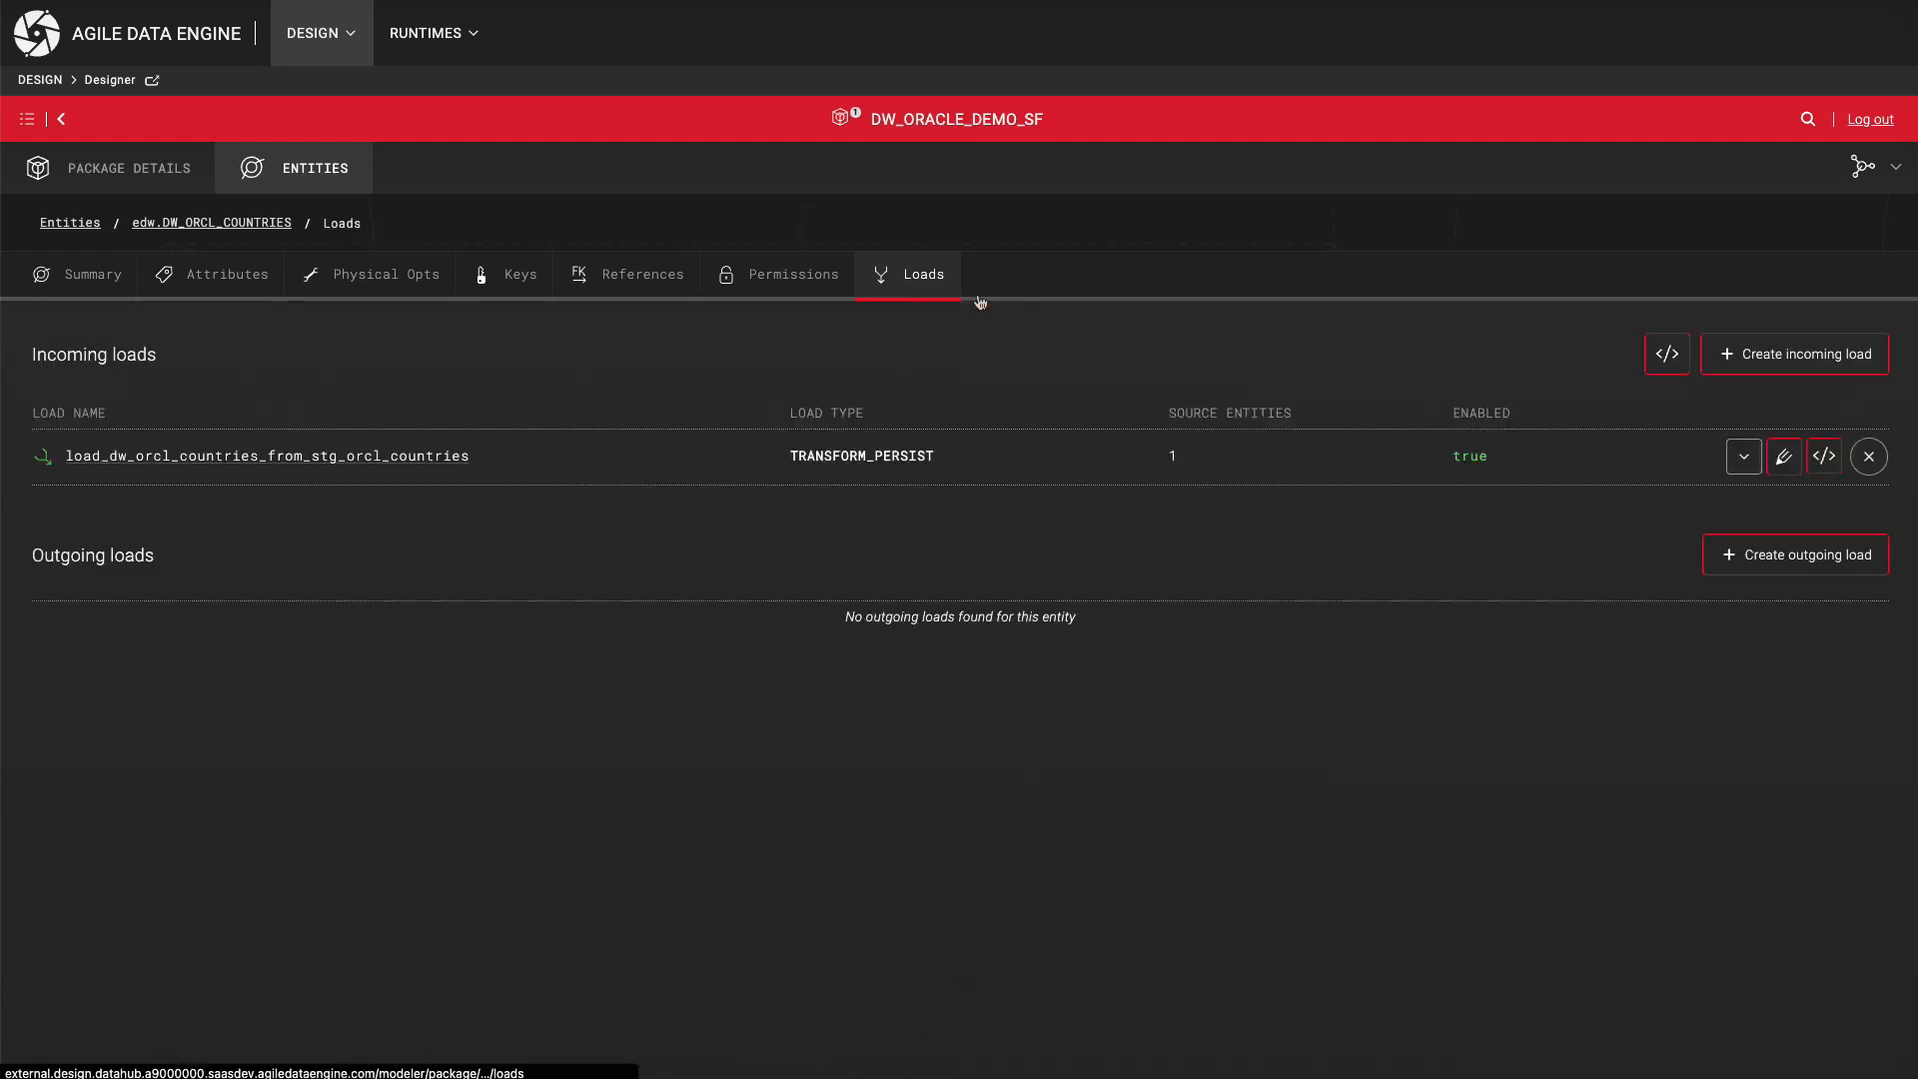
Review the generated Snowflake SQL of the incoming countries load for the DEV environment, and close the preview.
click(1662, 356)
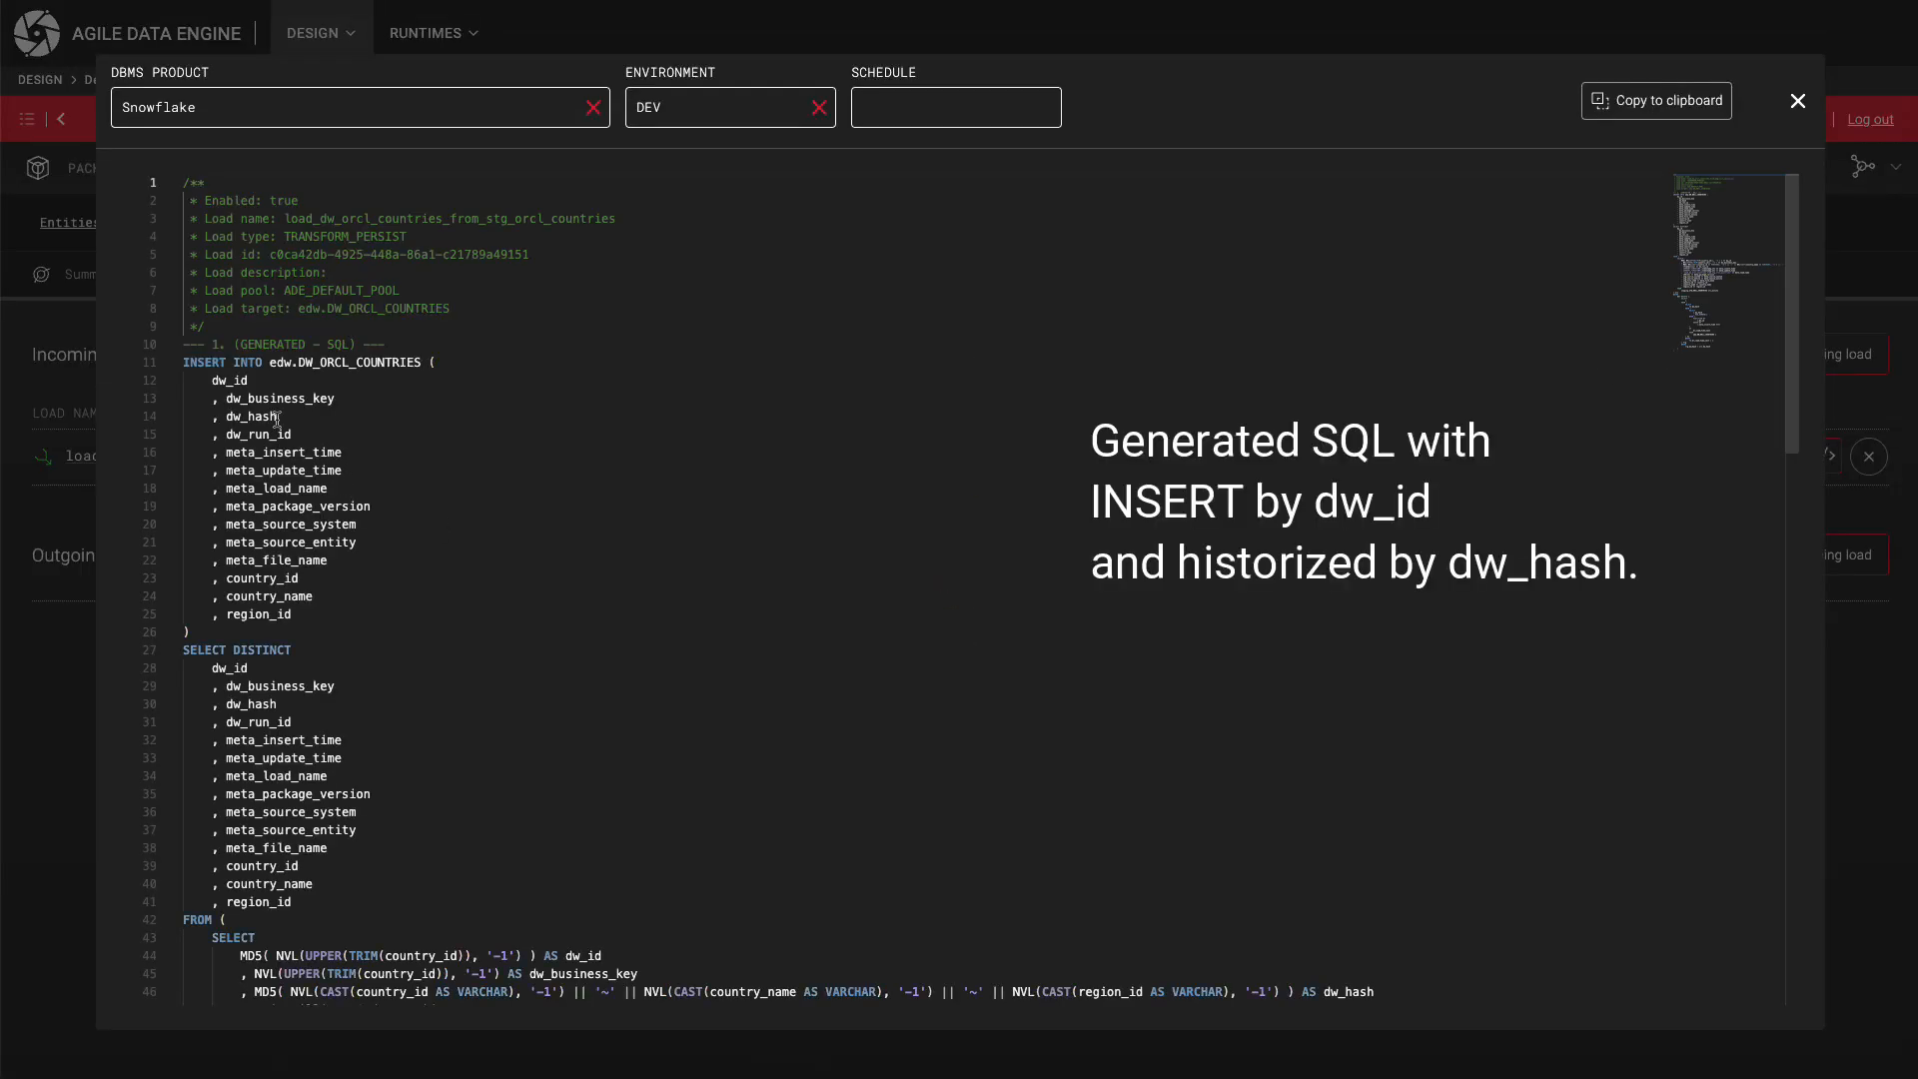
drag(184, 363, 344, 472)
click(381, 474)
scroll(381, 475, down, 10)
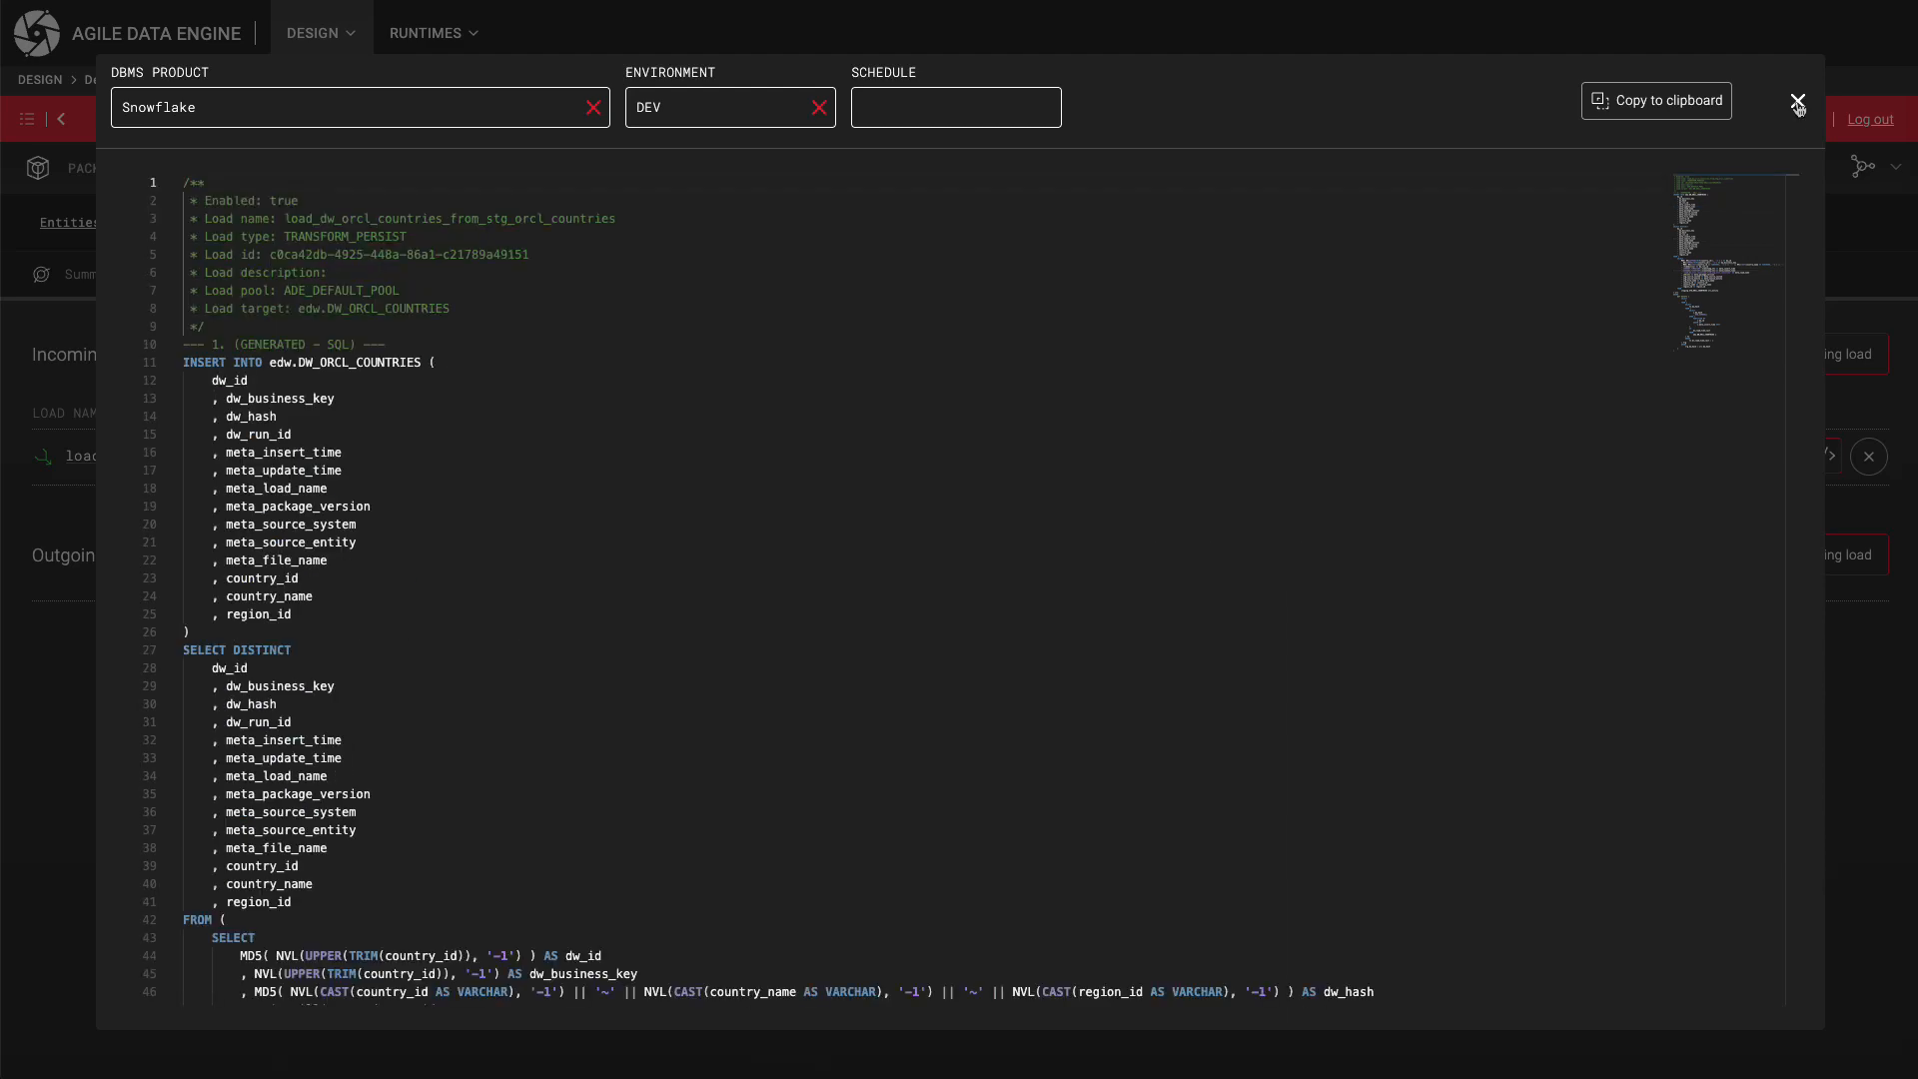
click(1797, 102)
Commit the DW_ORACLE_DEMO_SF package with the message "Initial commit".
click(129, 168)
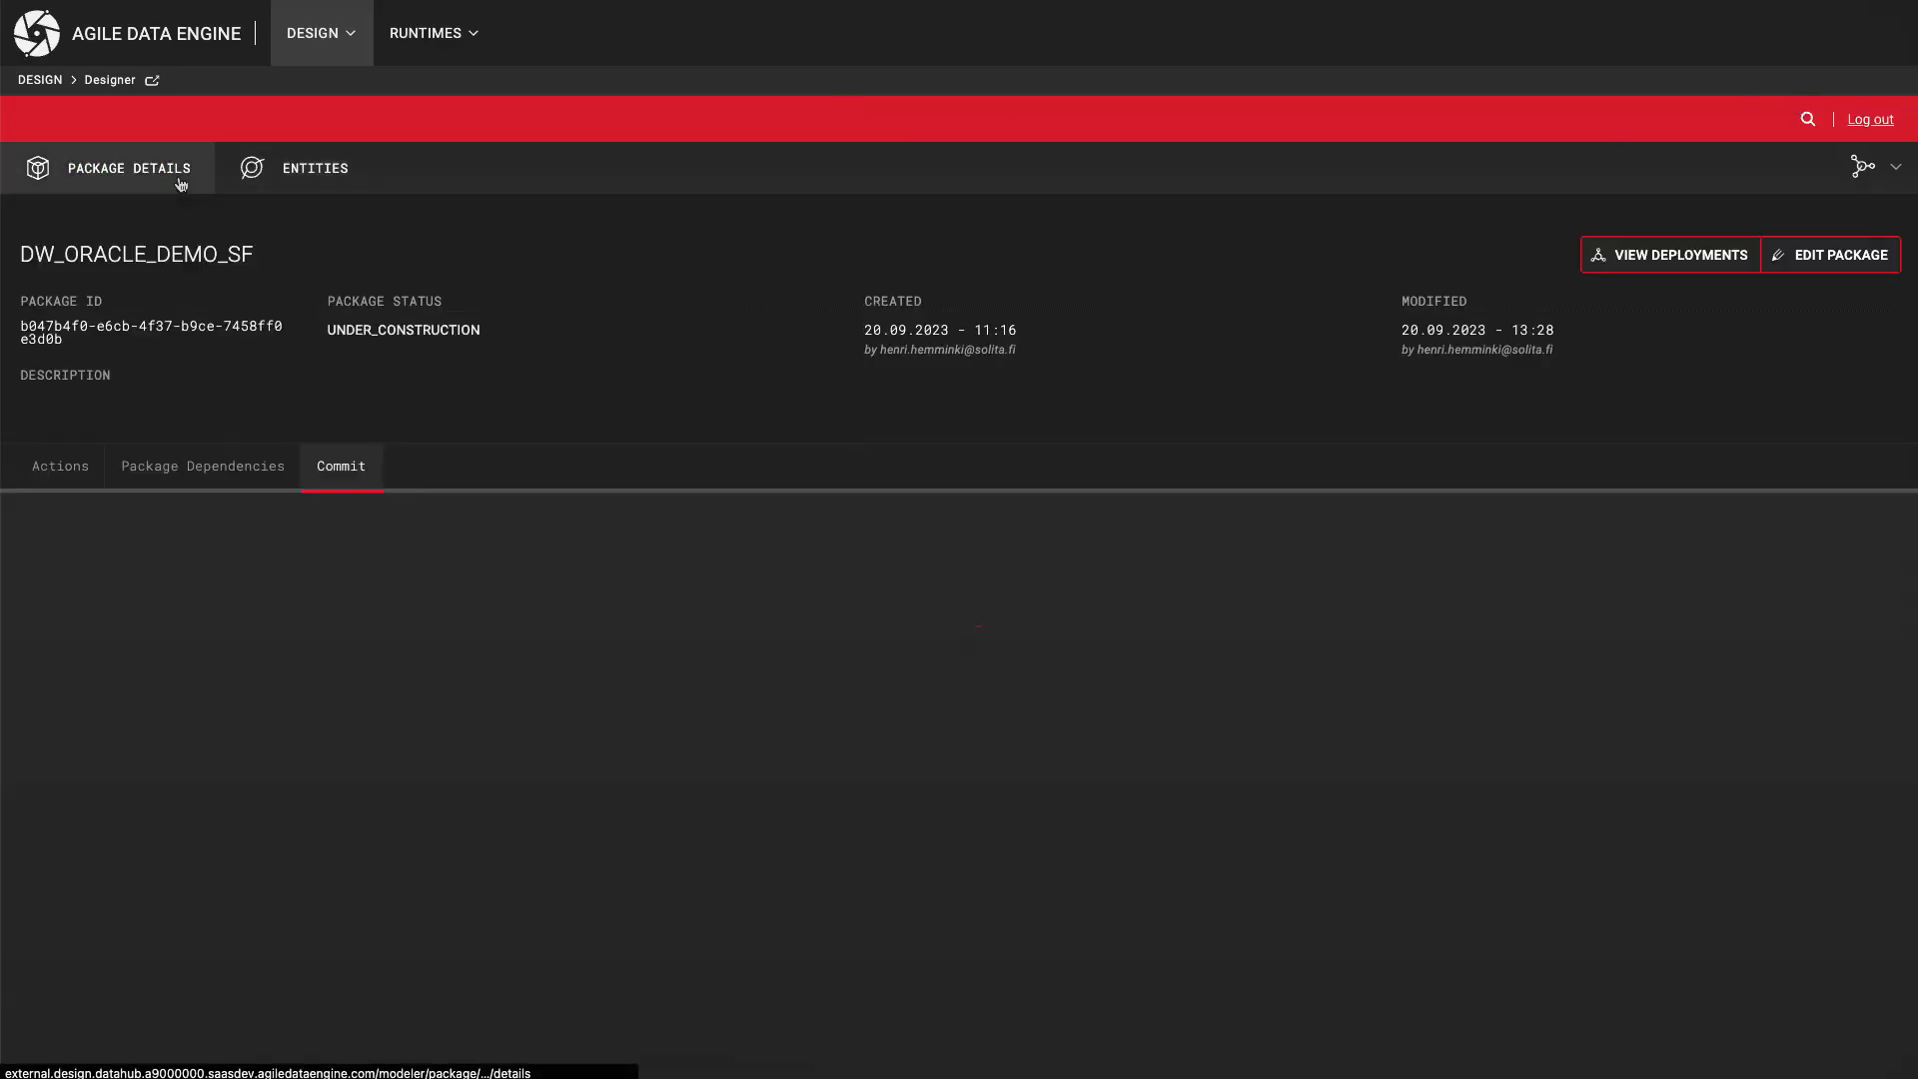
click(1738, 555)
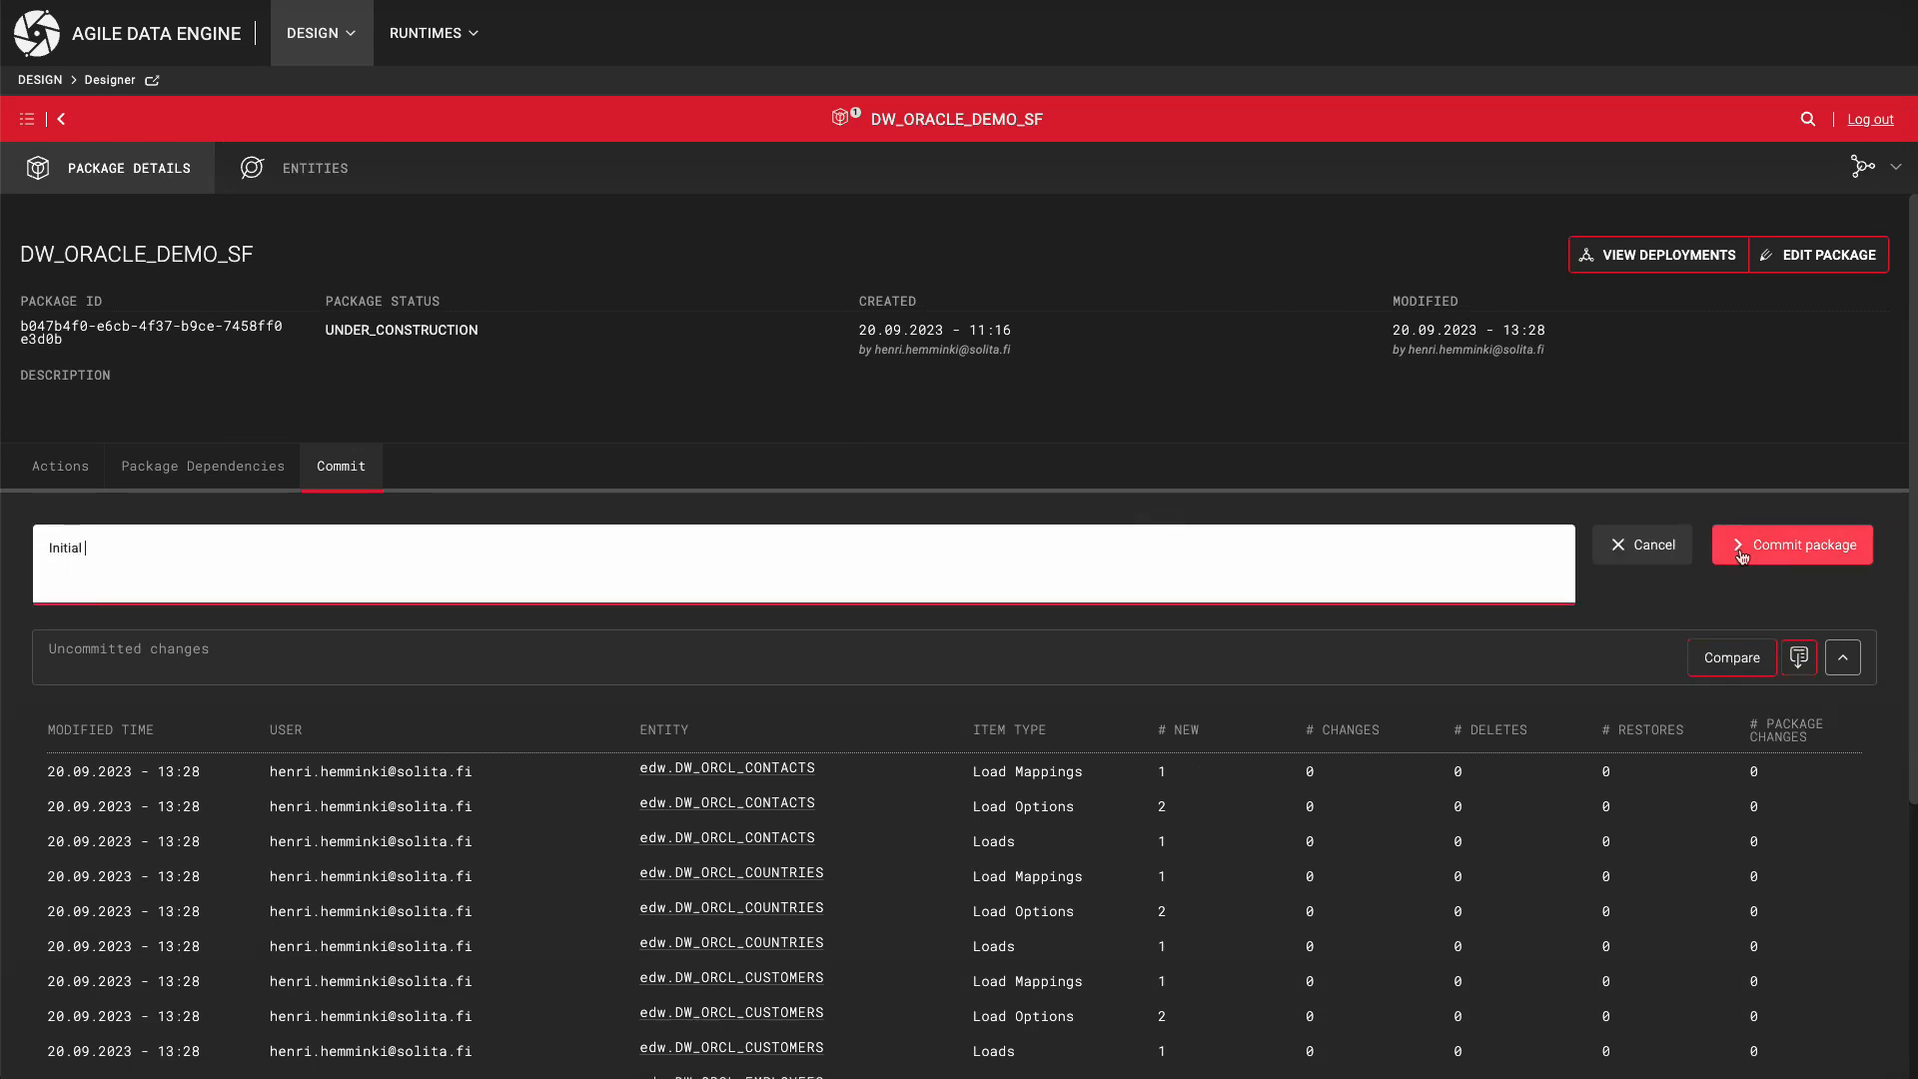
click(1739, 555)
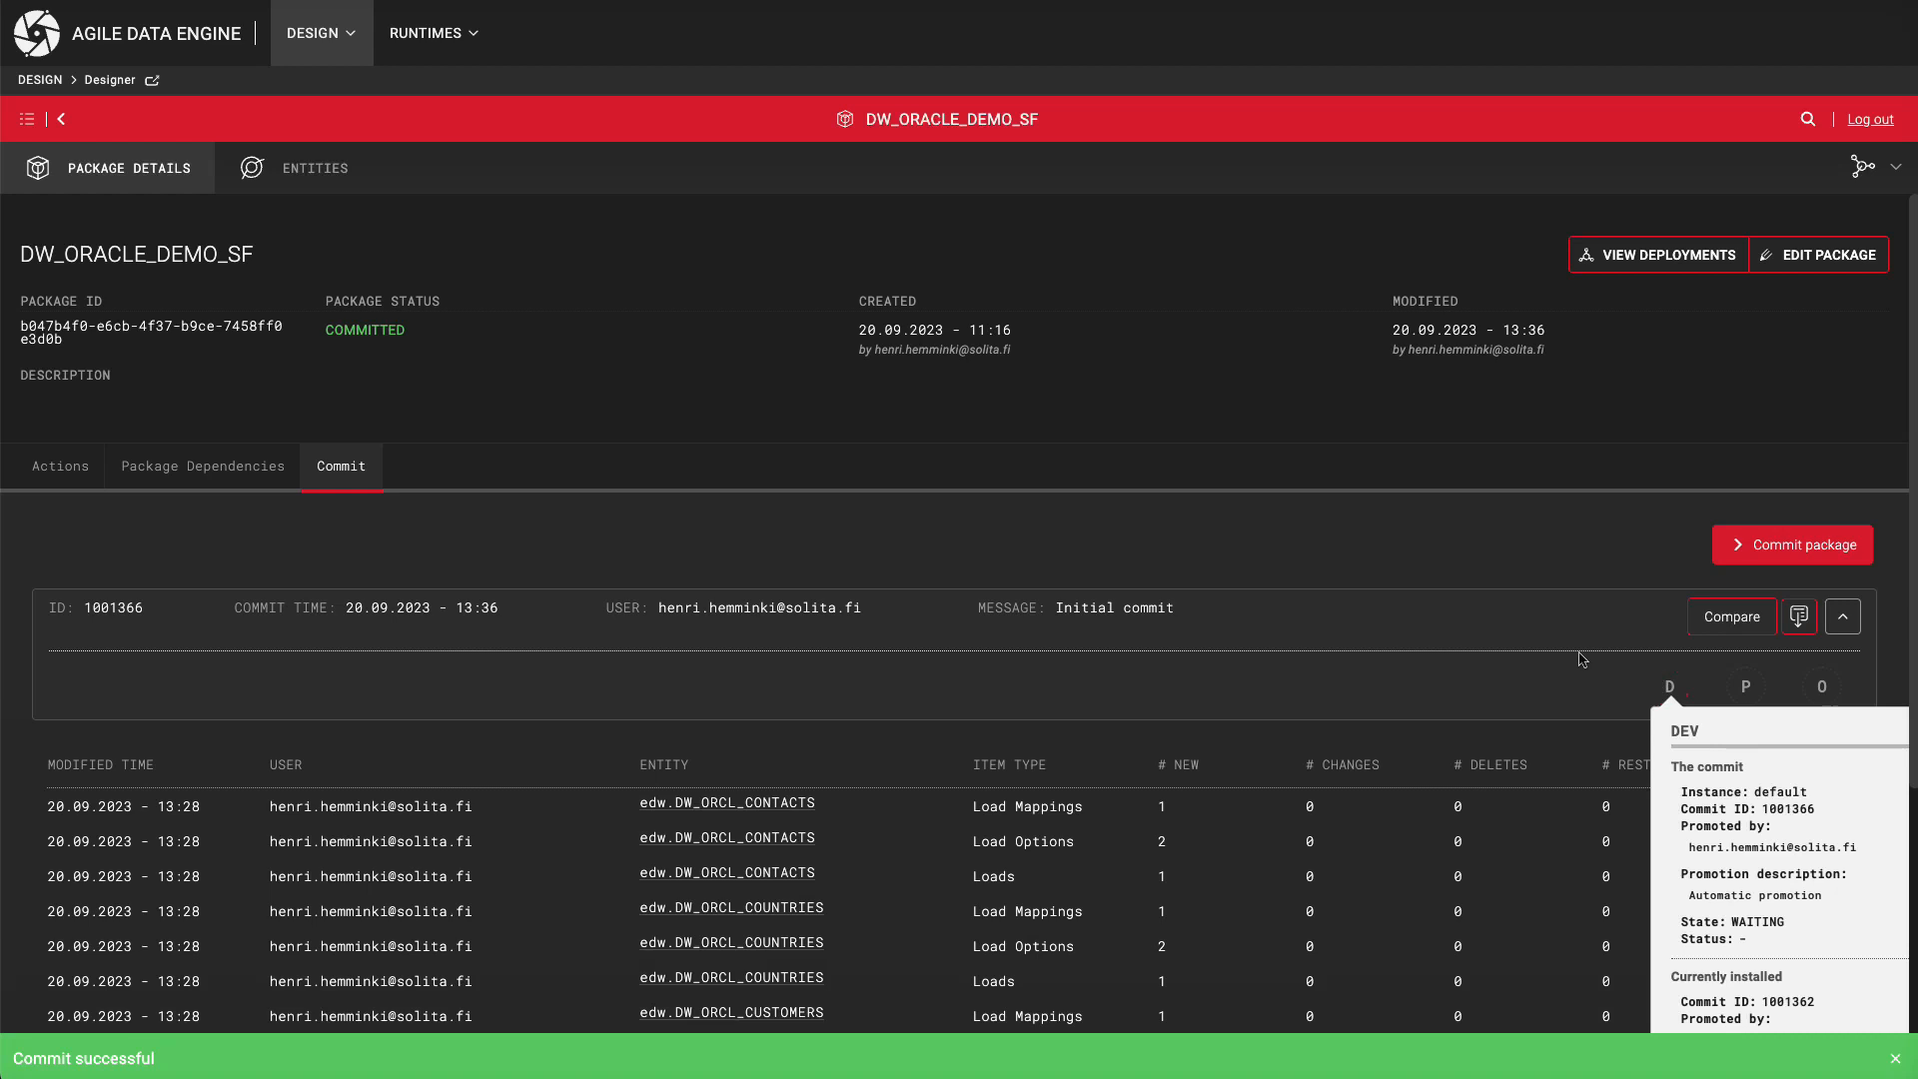
Open the DEV deployment details of the new commit and examine the deployment phase flow.
mouse_move(1665, 686)
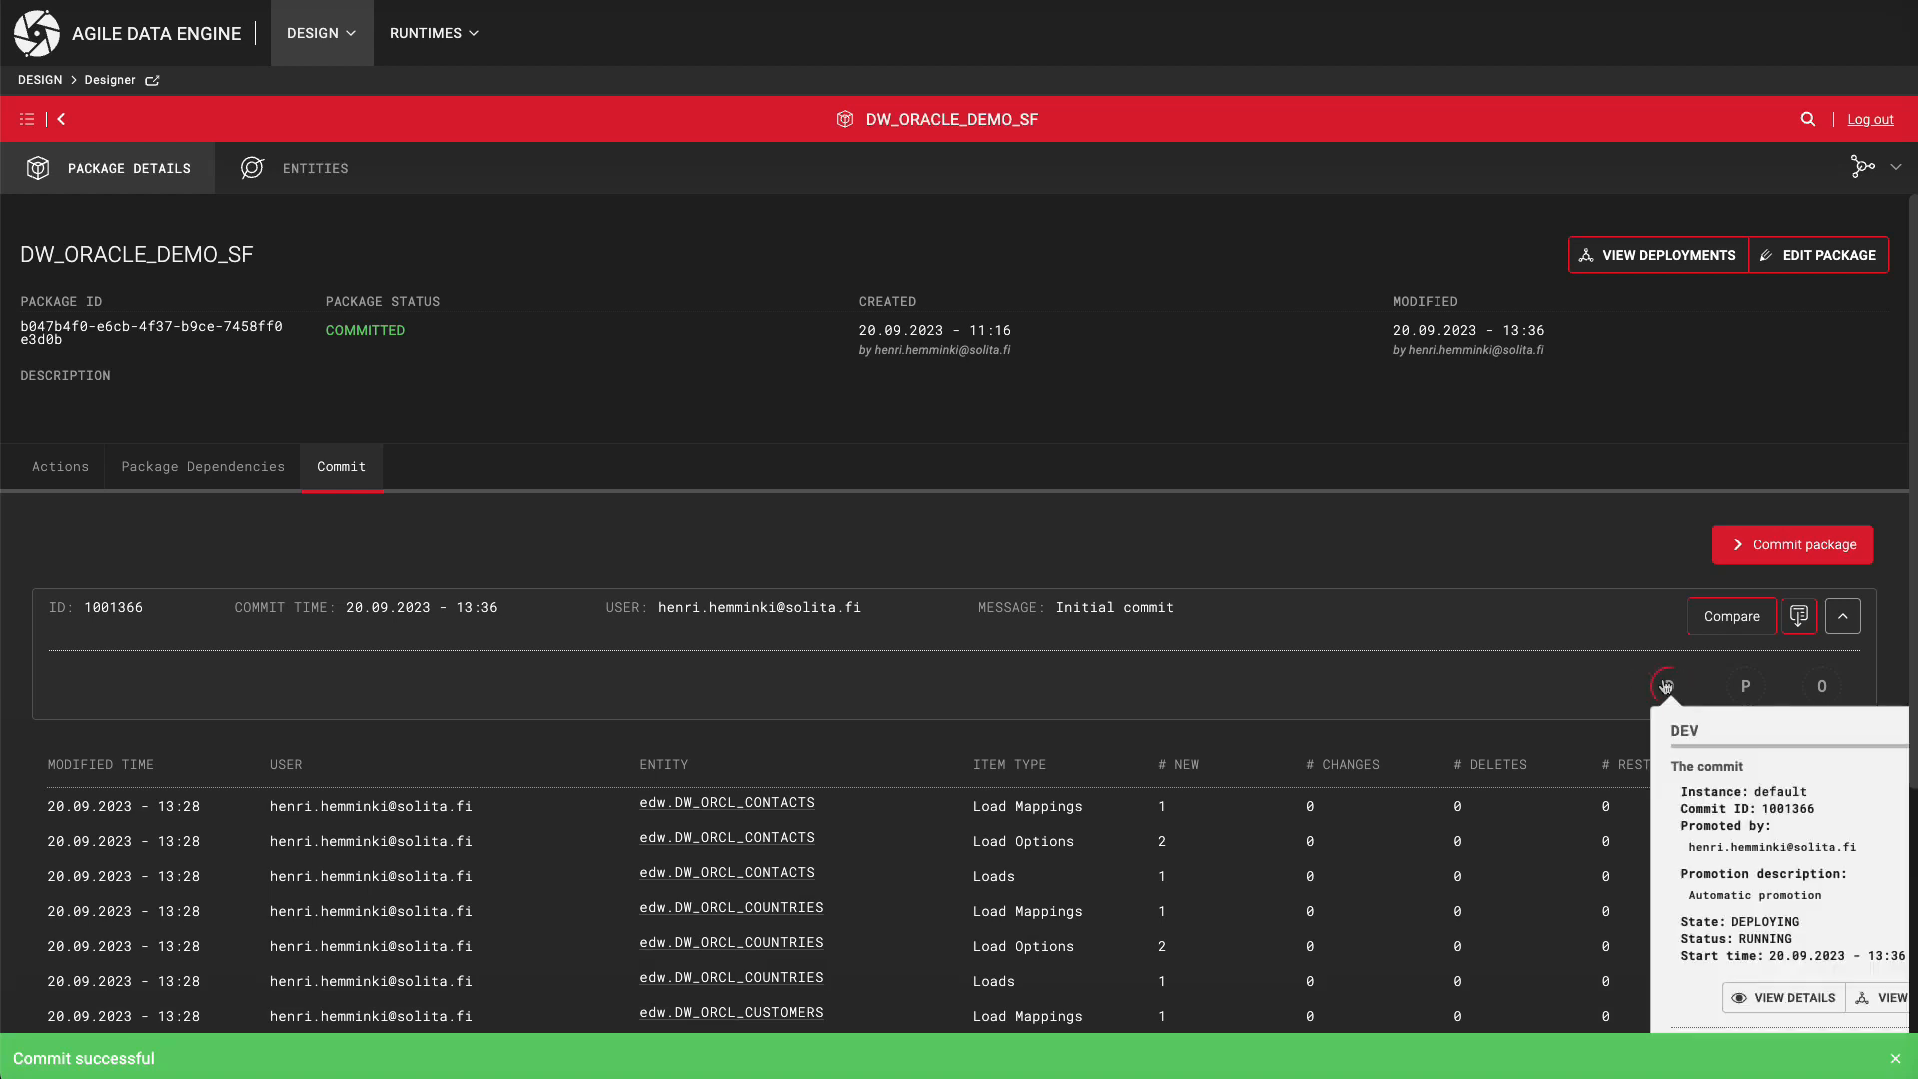
click(1786, 997)
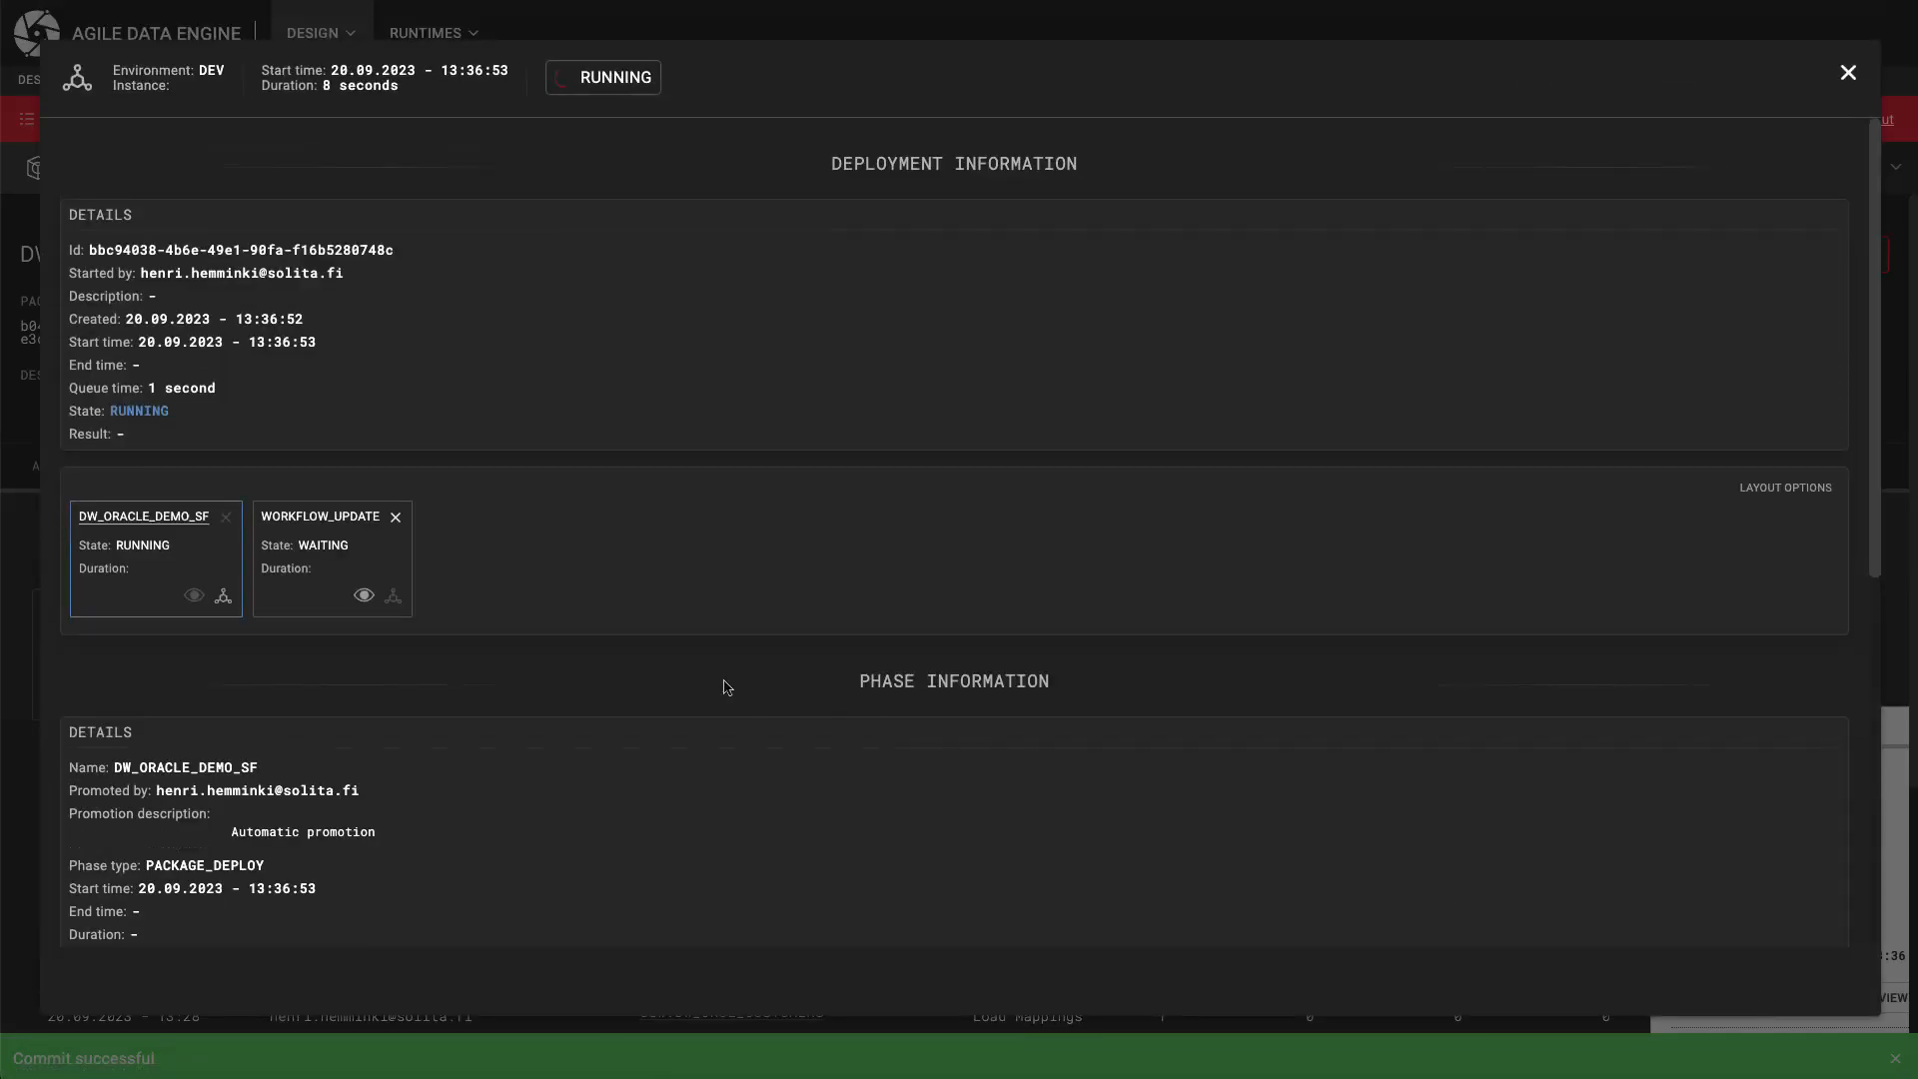
scroll(726, 687, down, 7)
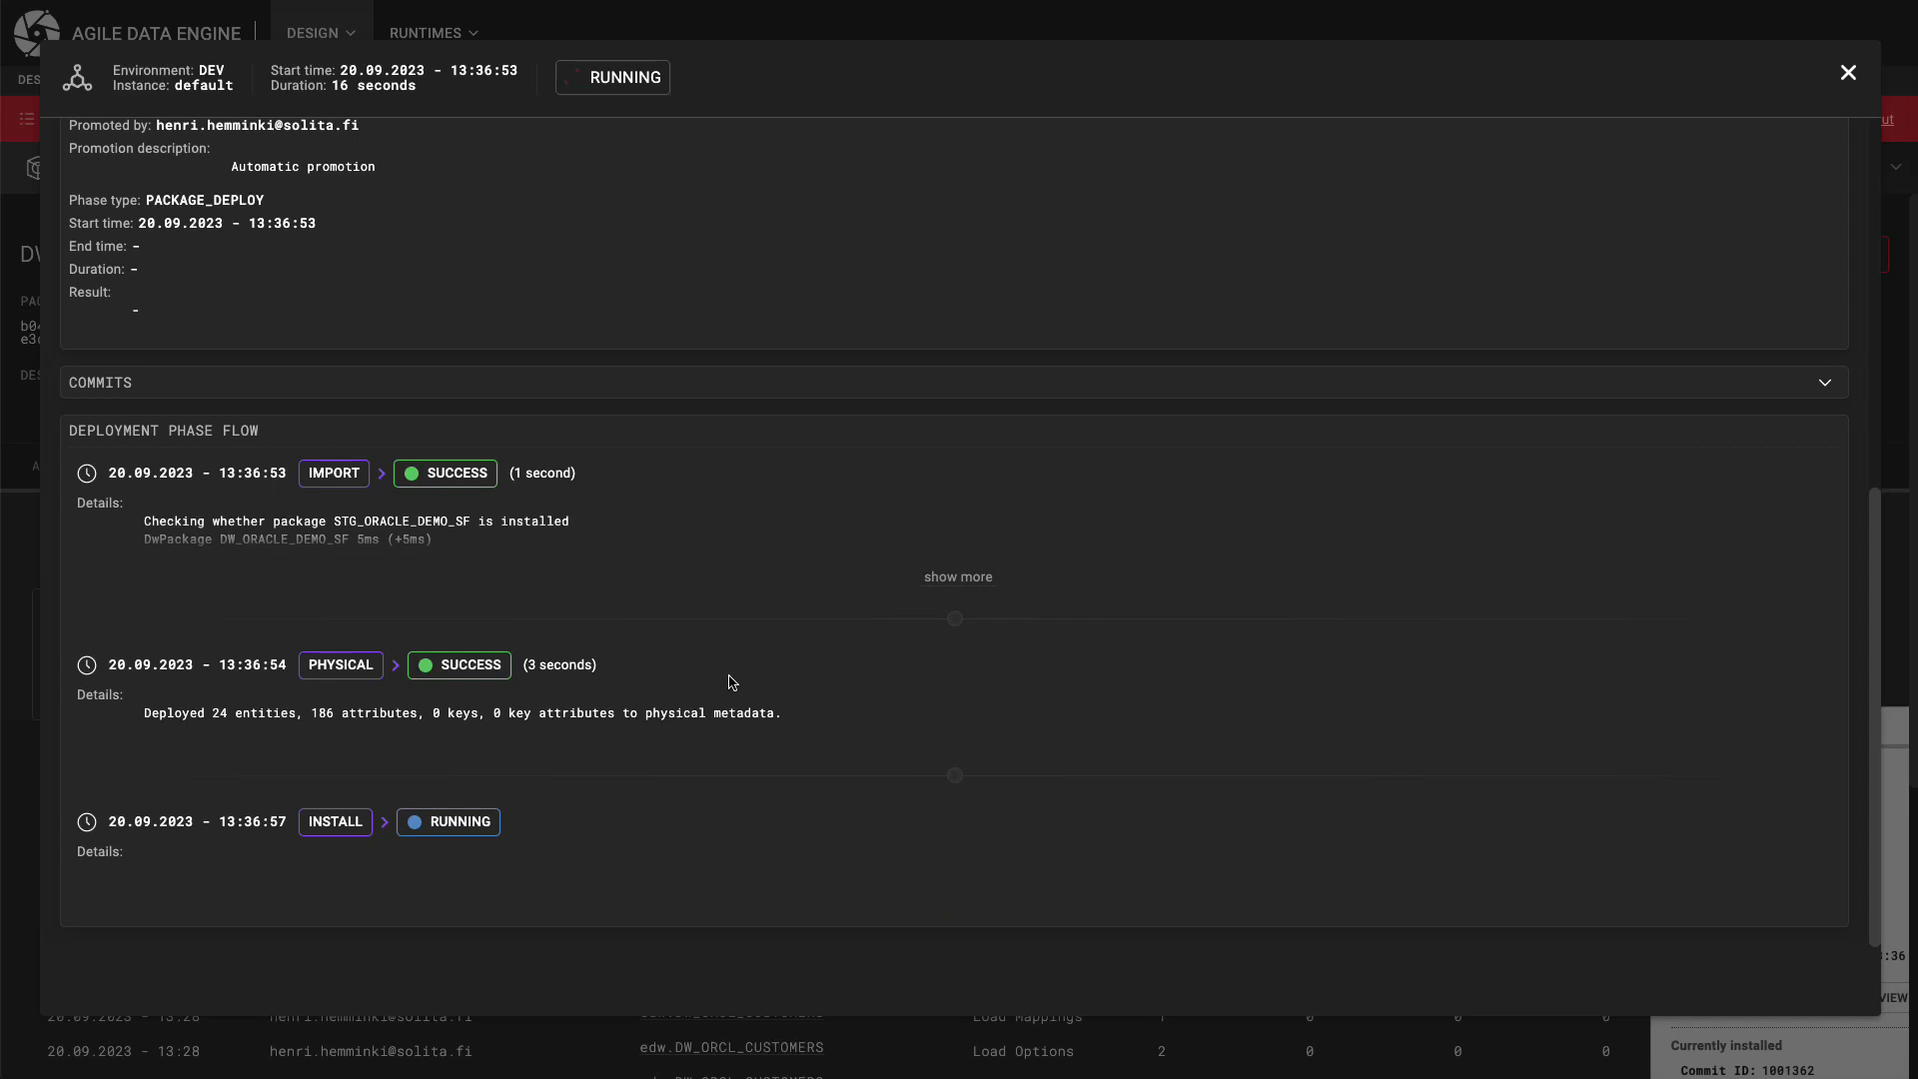
scroll(732, 682, down, 5)
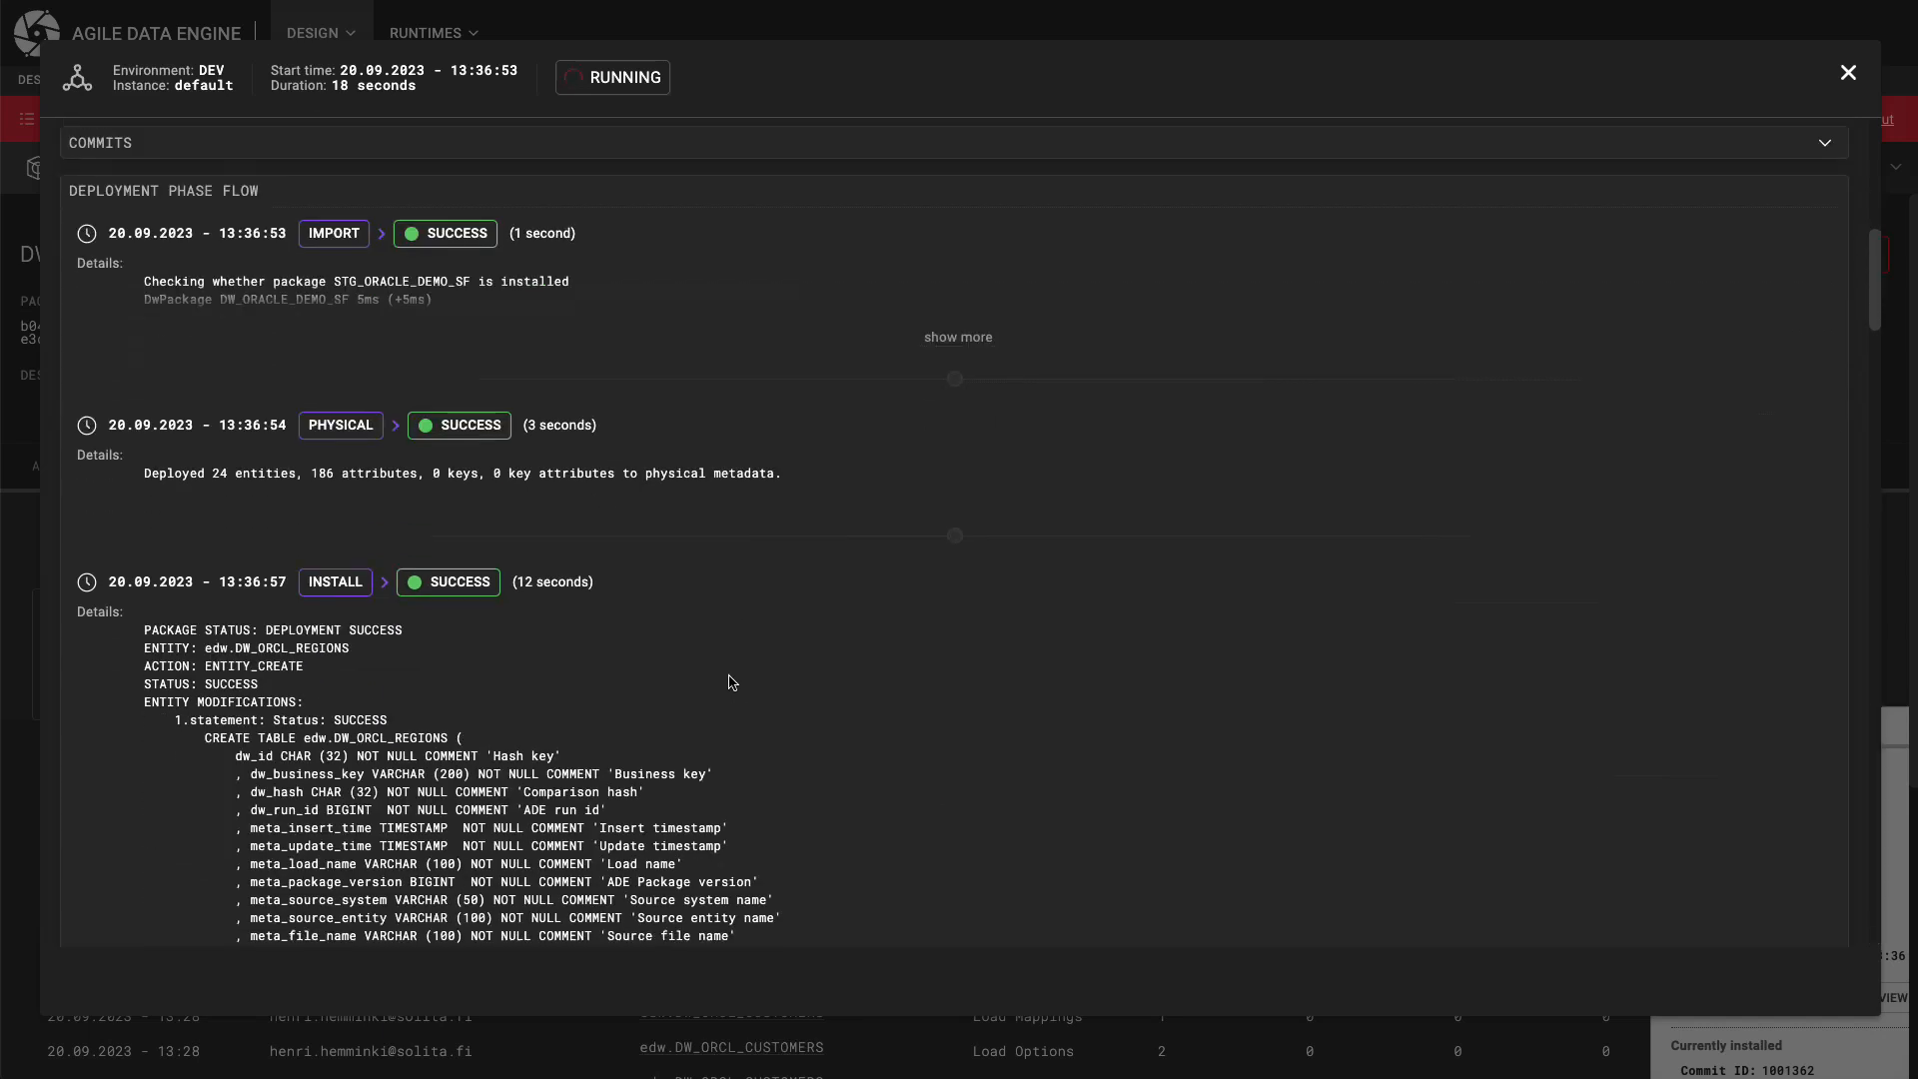
Review the CREATE TABLE statements of the edw entities and the deployed loads in the phase log, and close the deployment details.
drag(206, 497, 435, 720)
click(480, 723)
scroll(479, 724, down, 10)
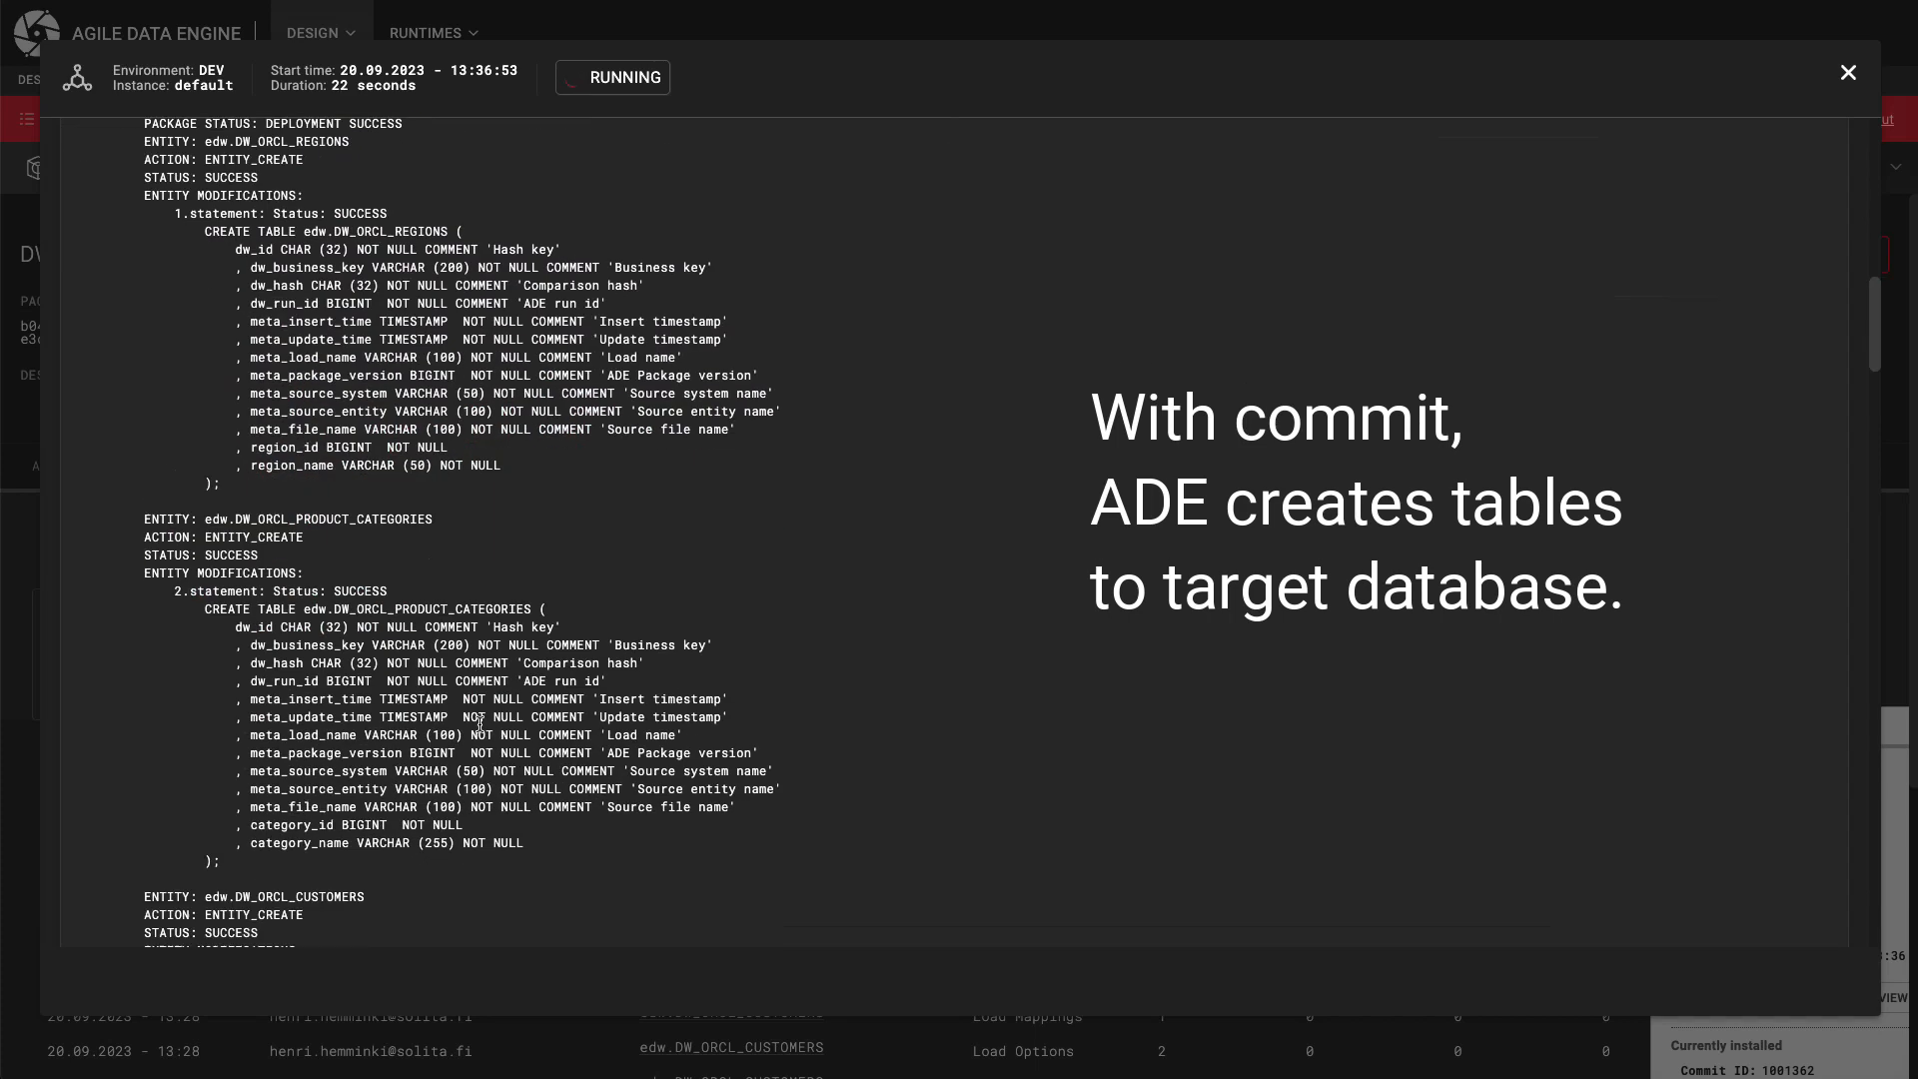
scroll(479, 723, down, 4)
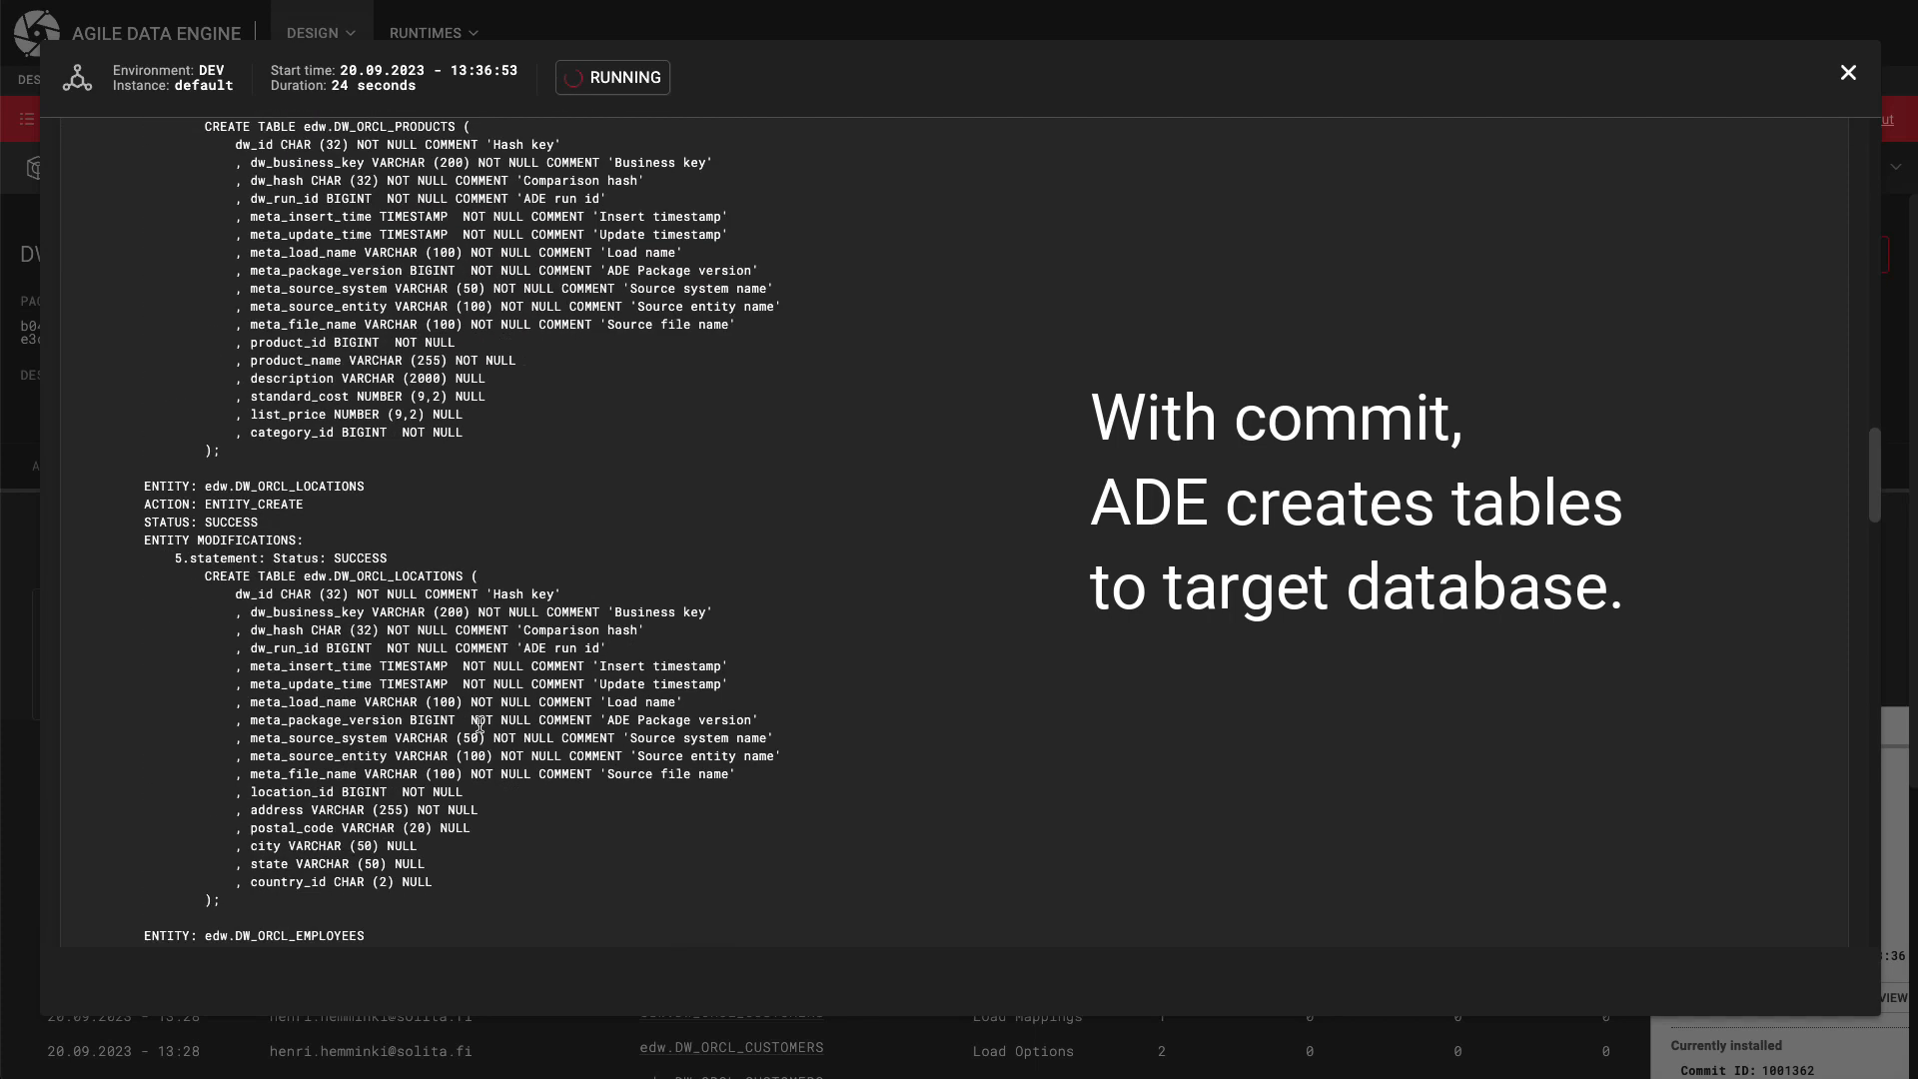
scroll(486, 719, down, 20)
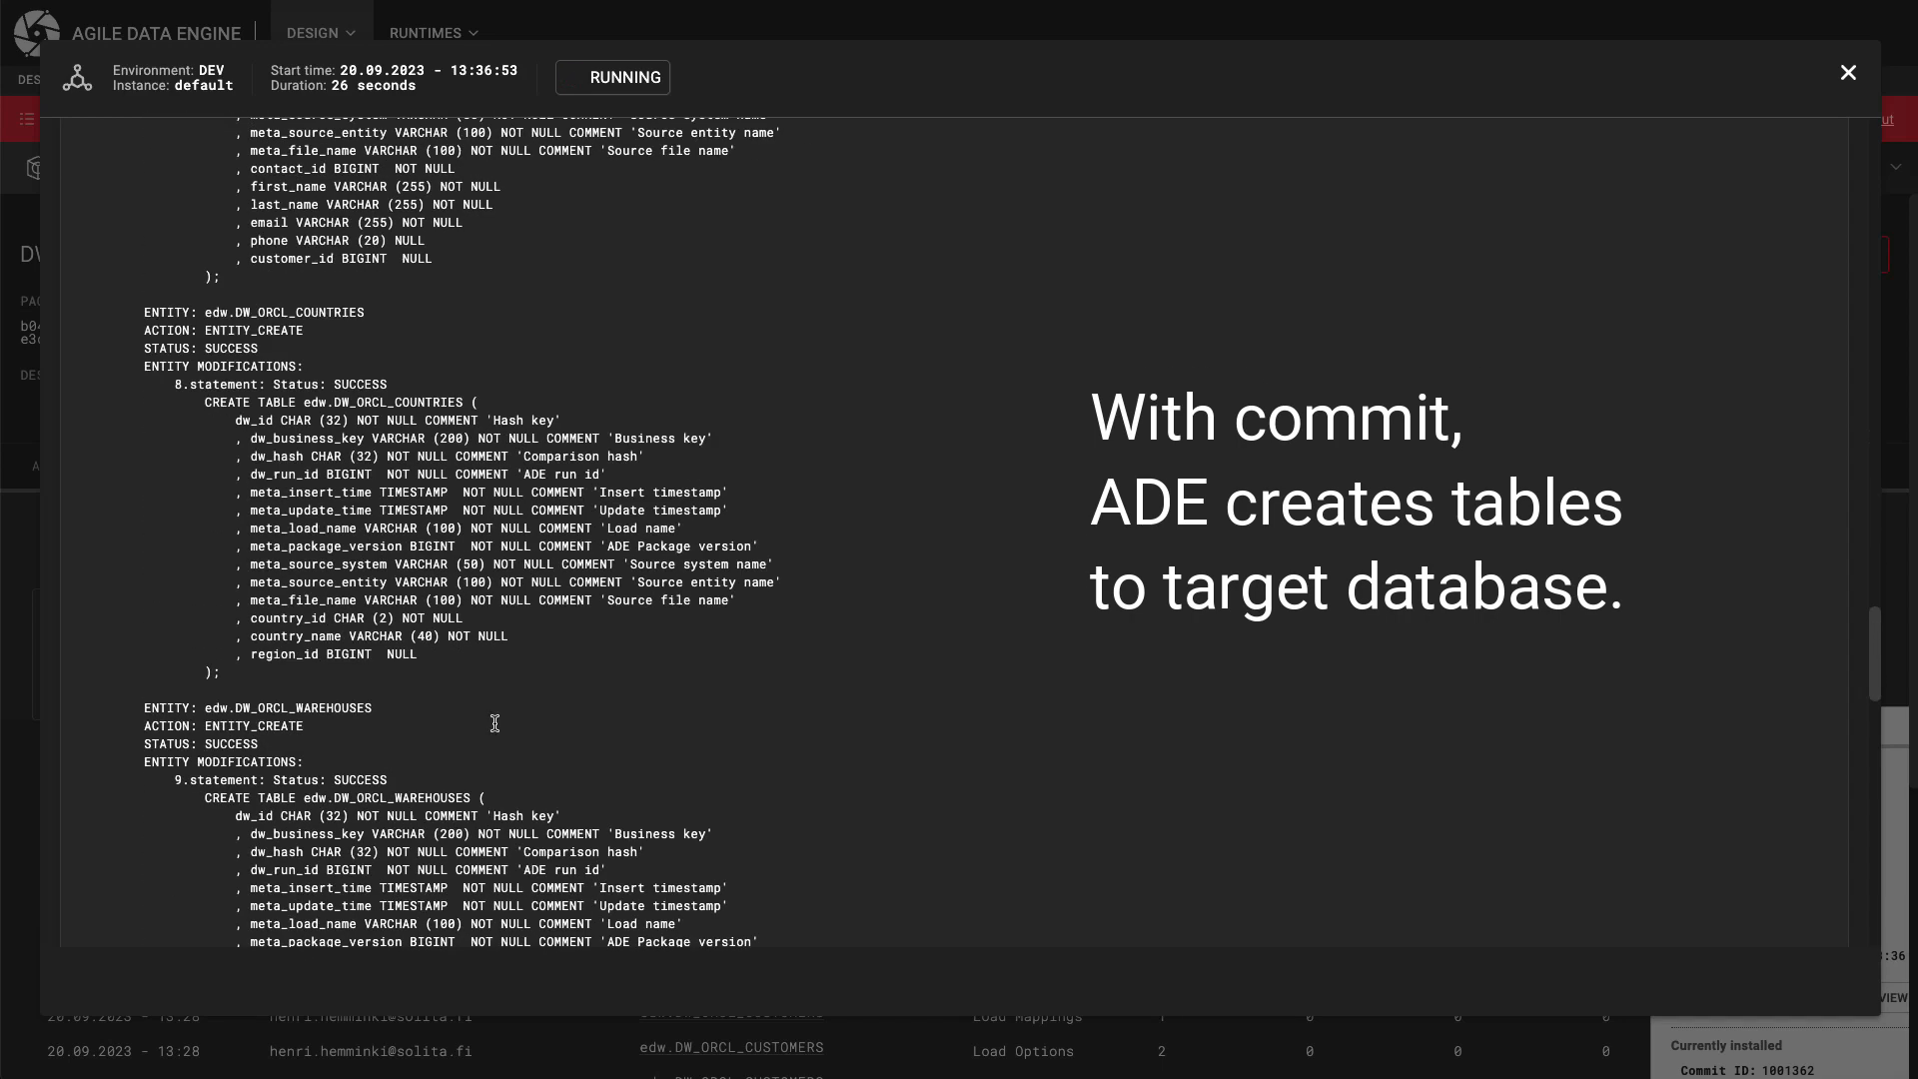
scroll(495, 723, down, 4)
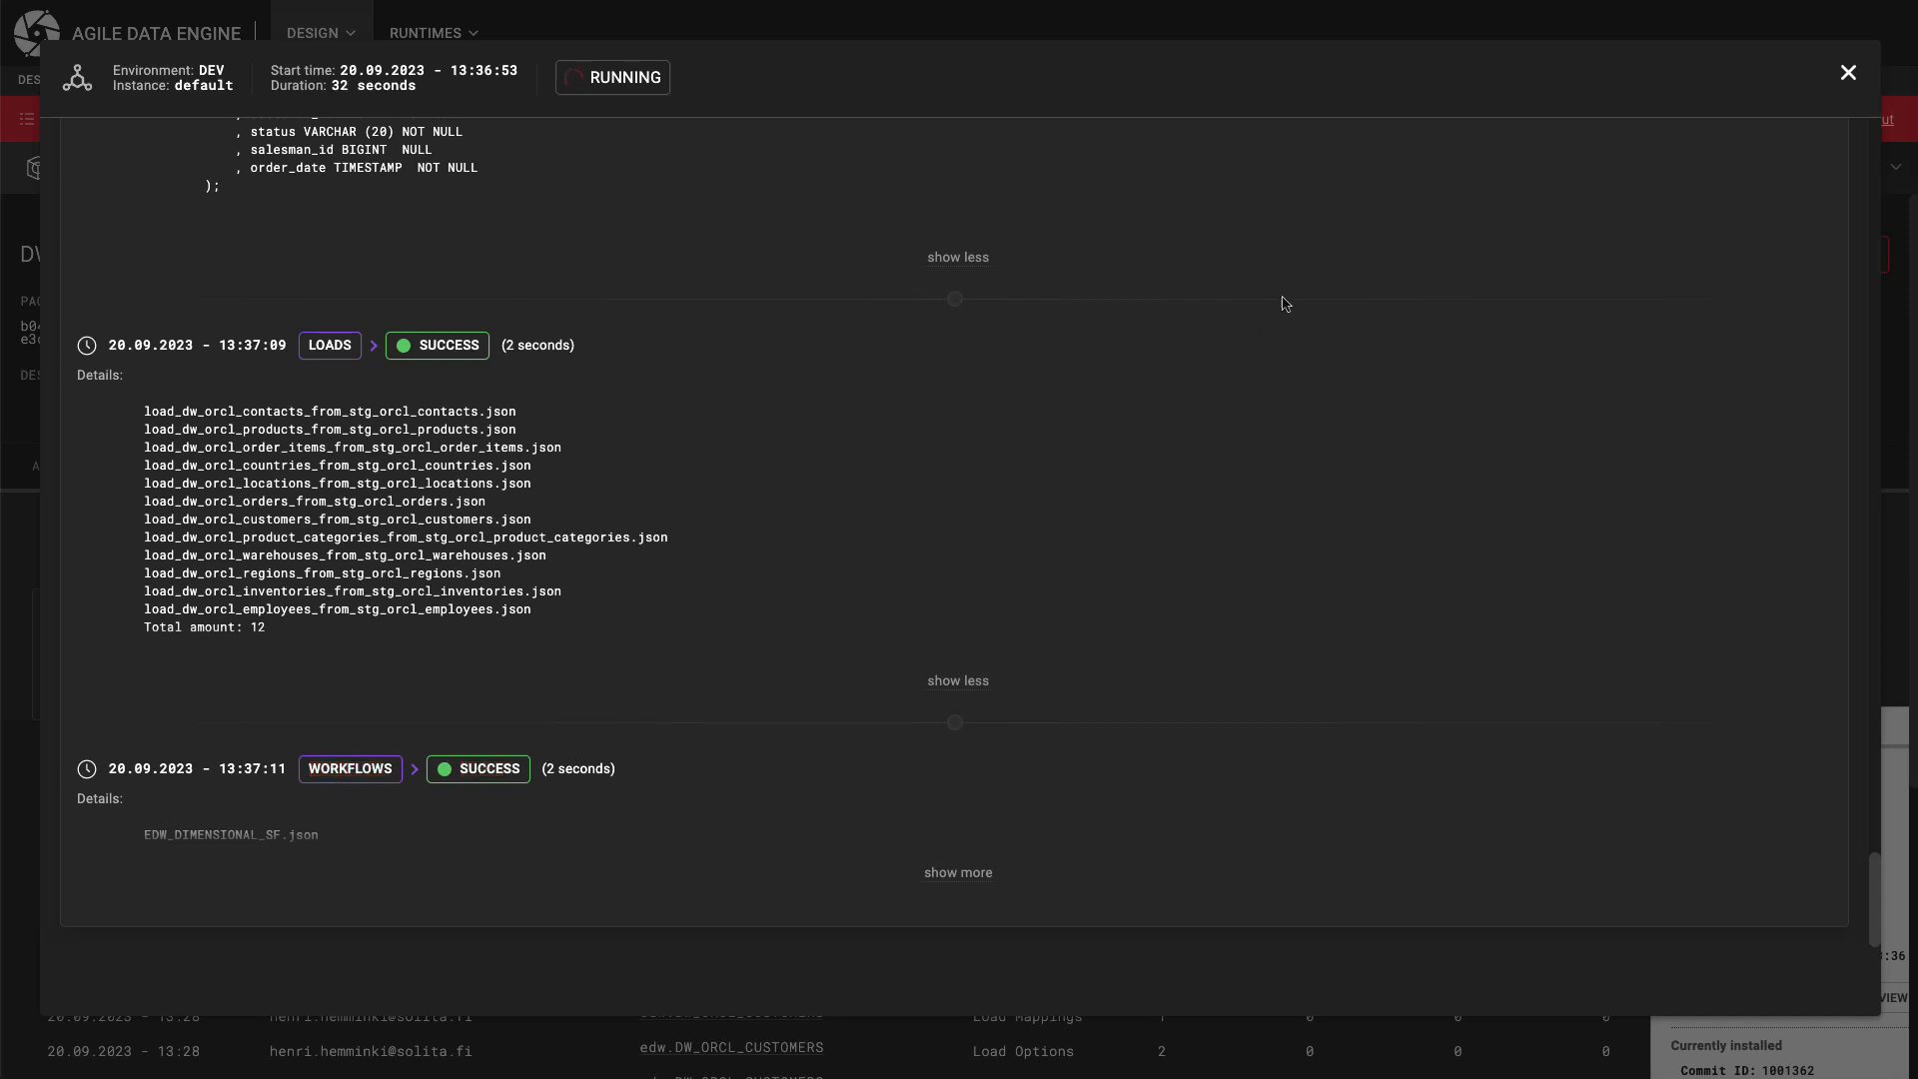
click(1848, 74)
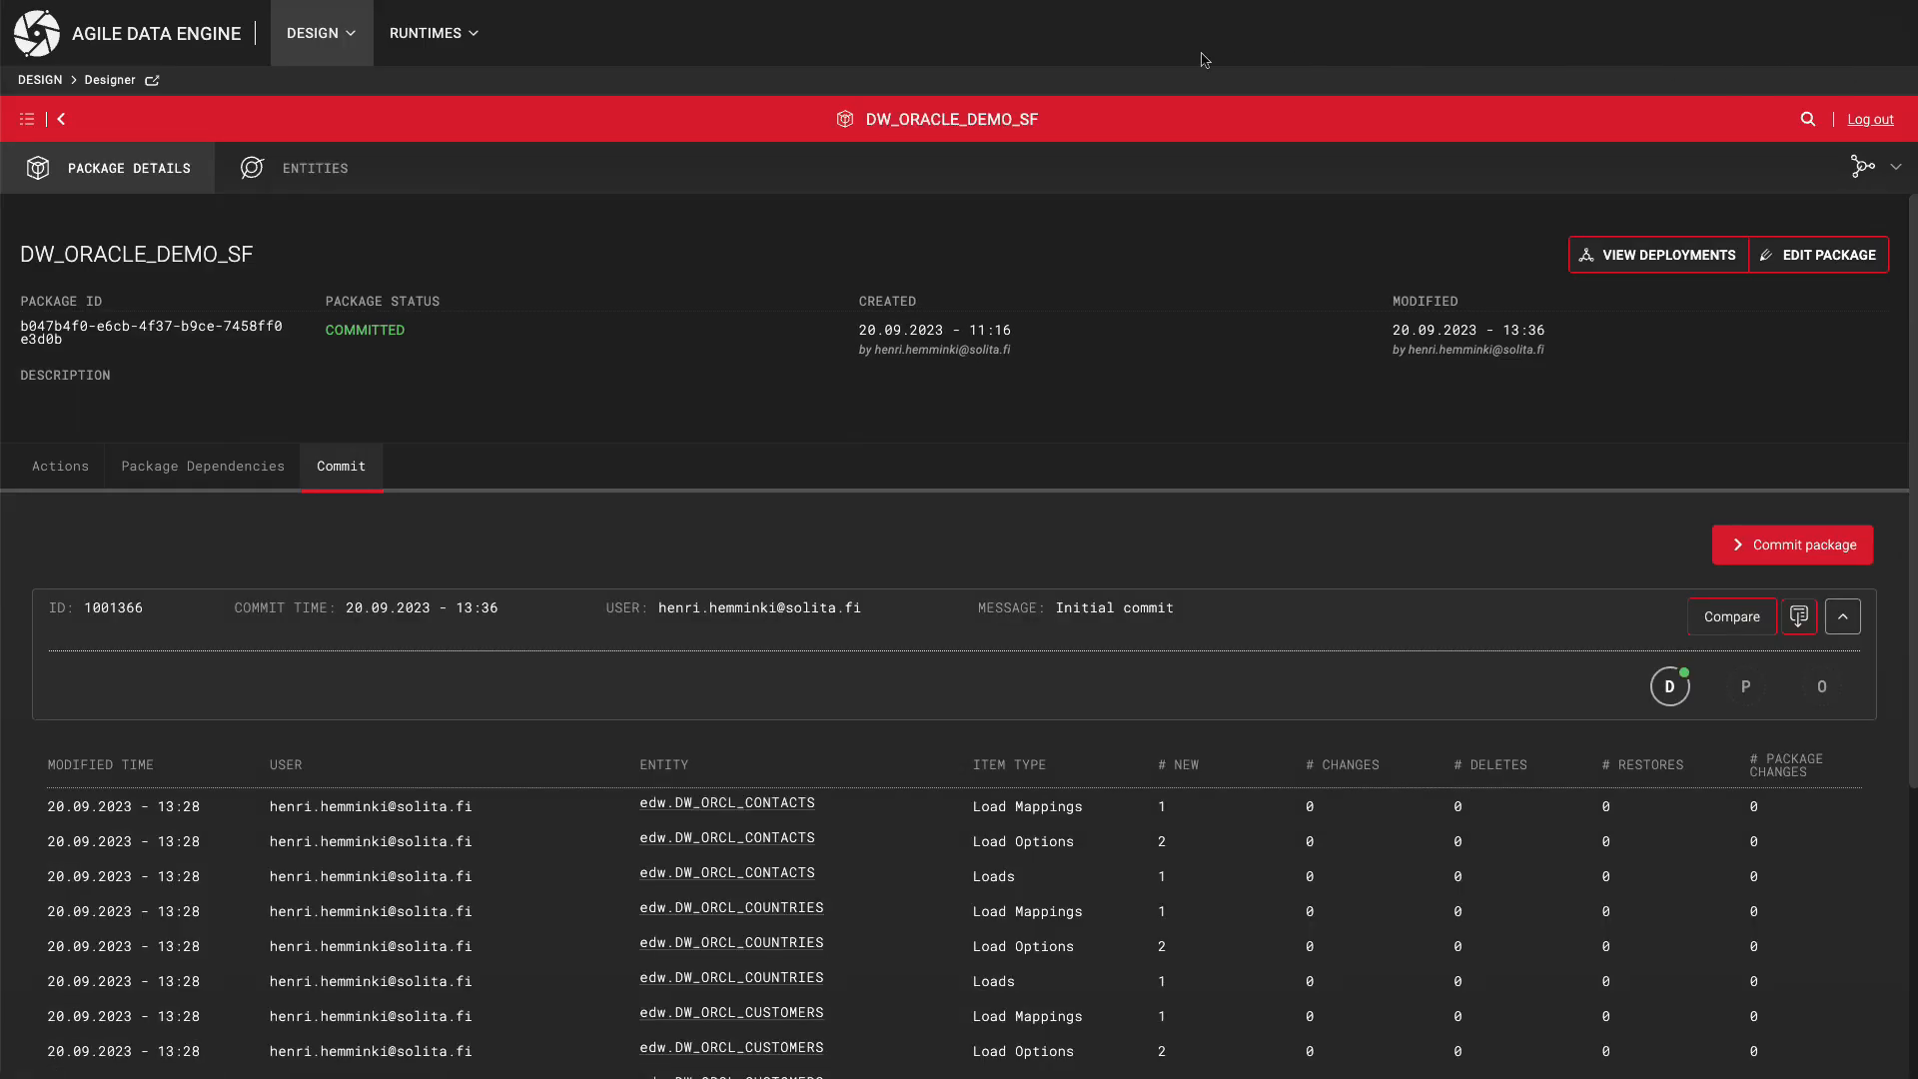
Open the DEV workflow orchestration and display the ORCL_DEMO workflow as a graph of staging and edw tasks.
click(471, 38)
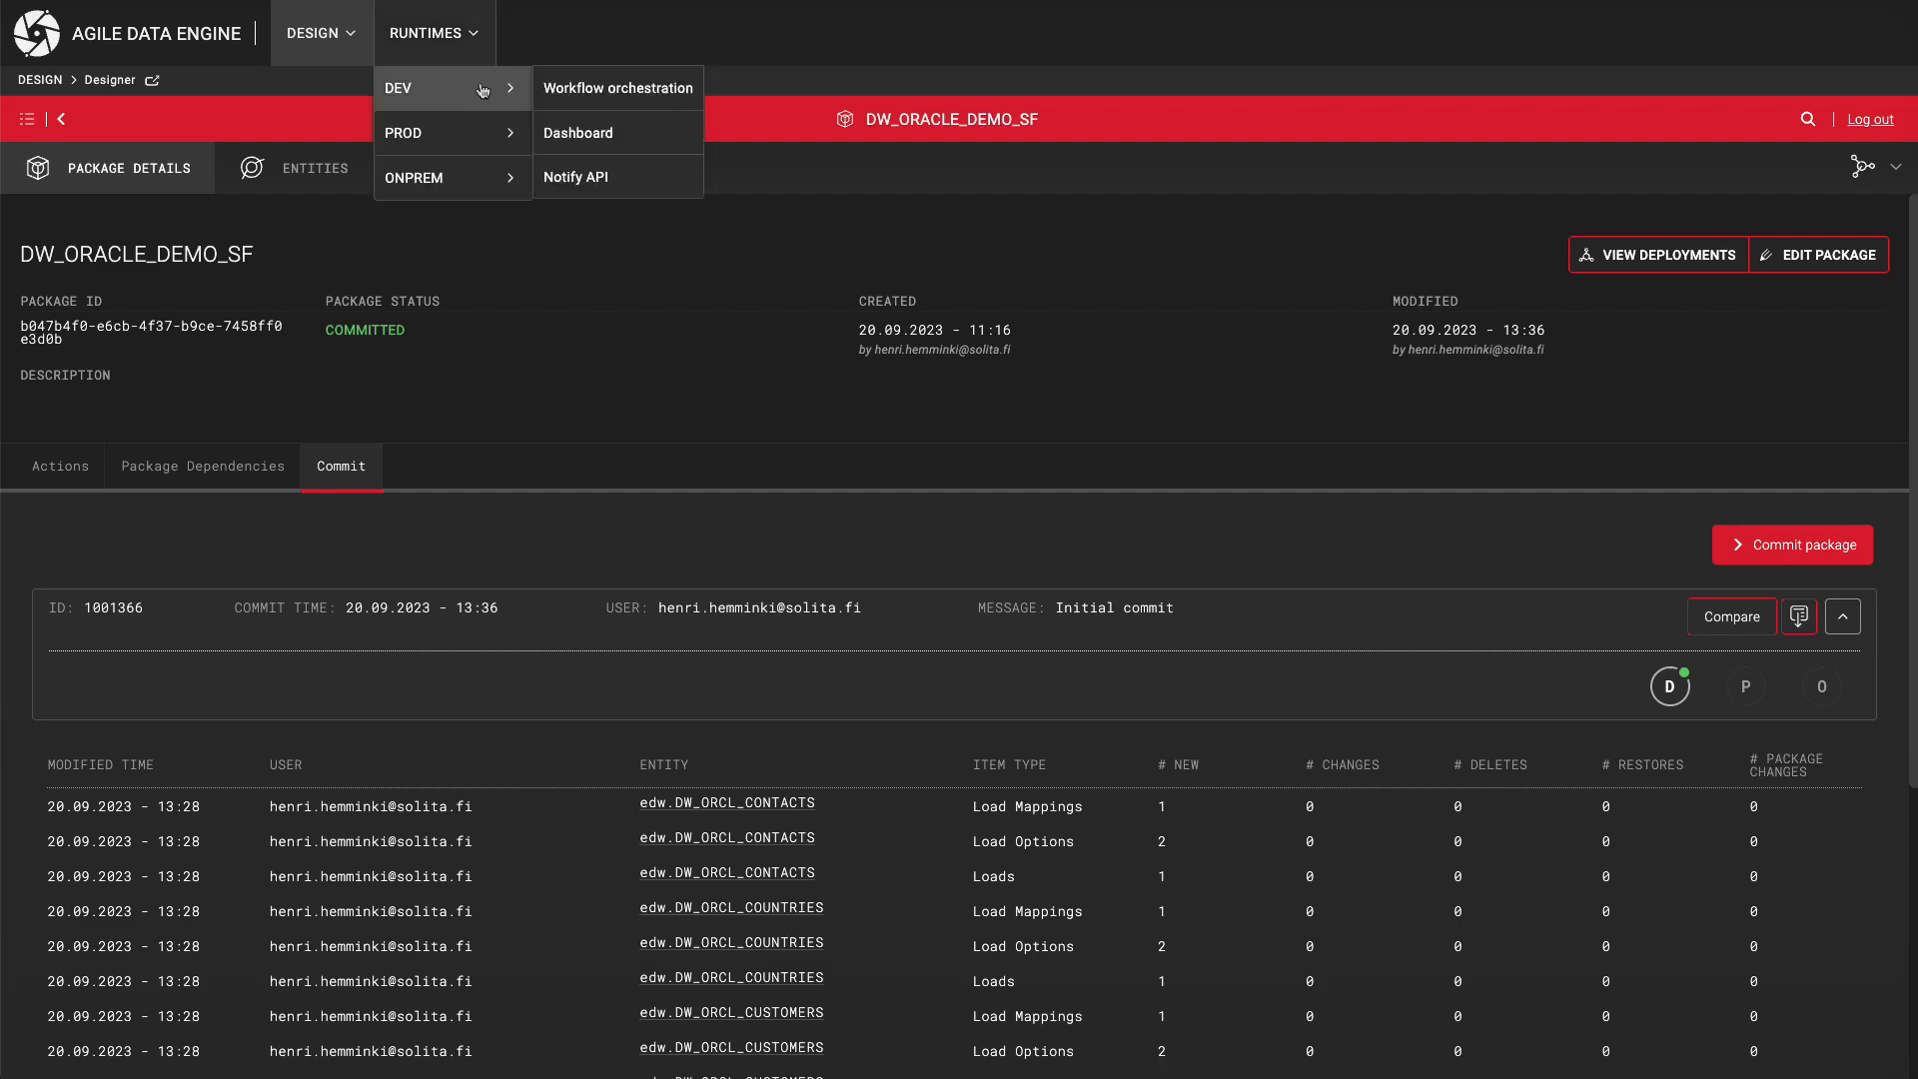
click(582, 93)
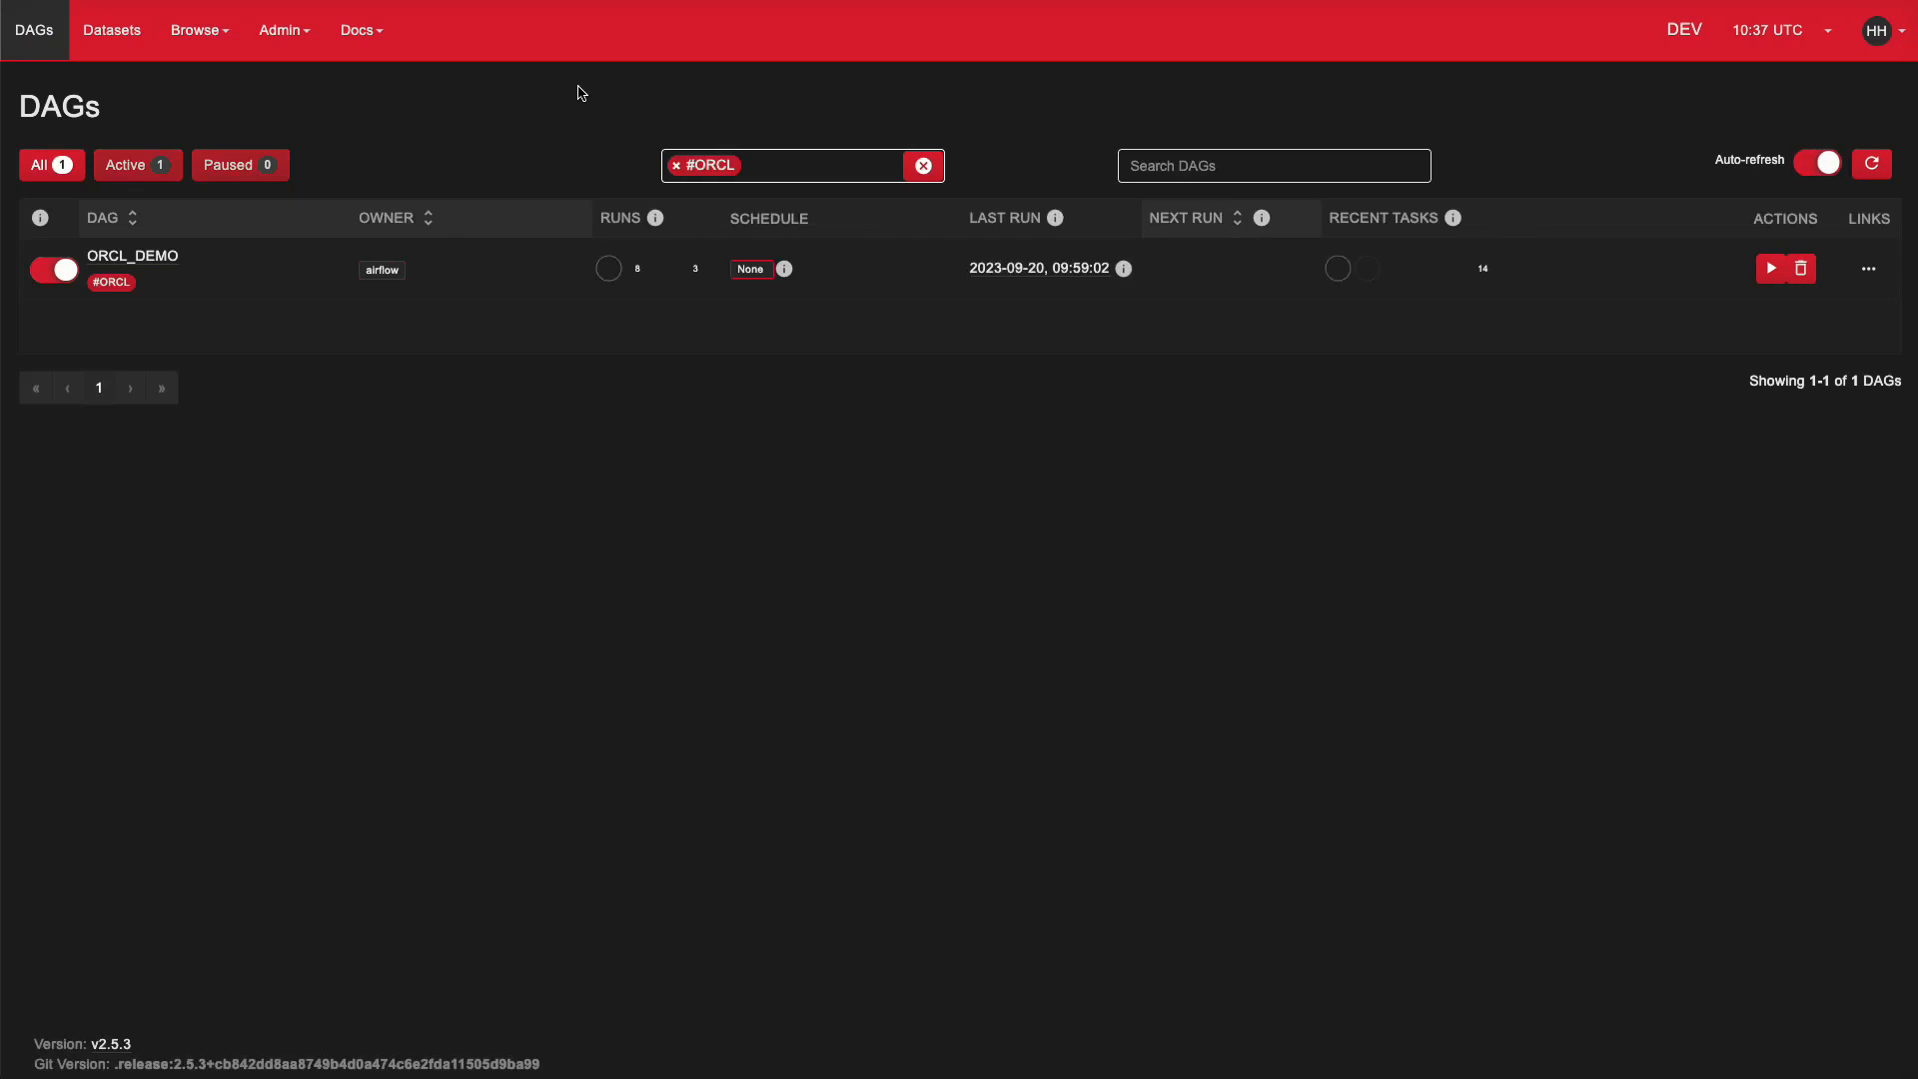
click(163, 260)
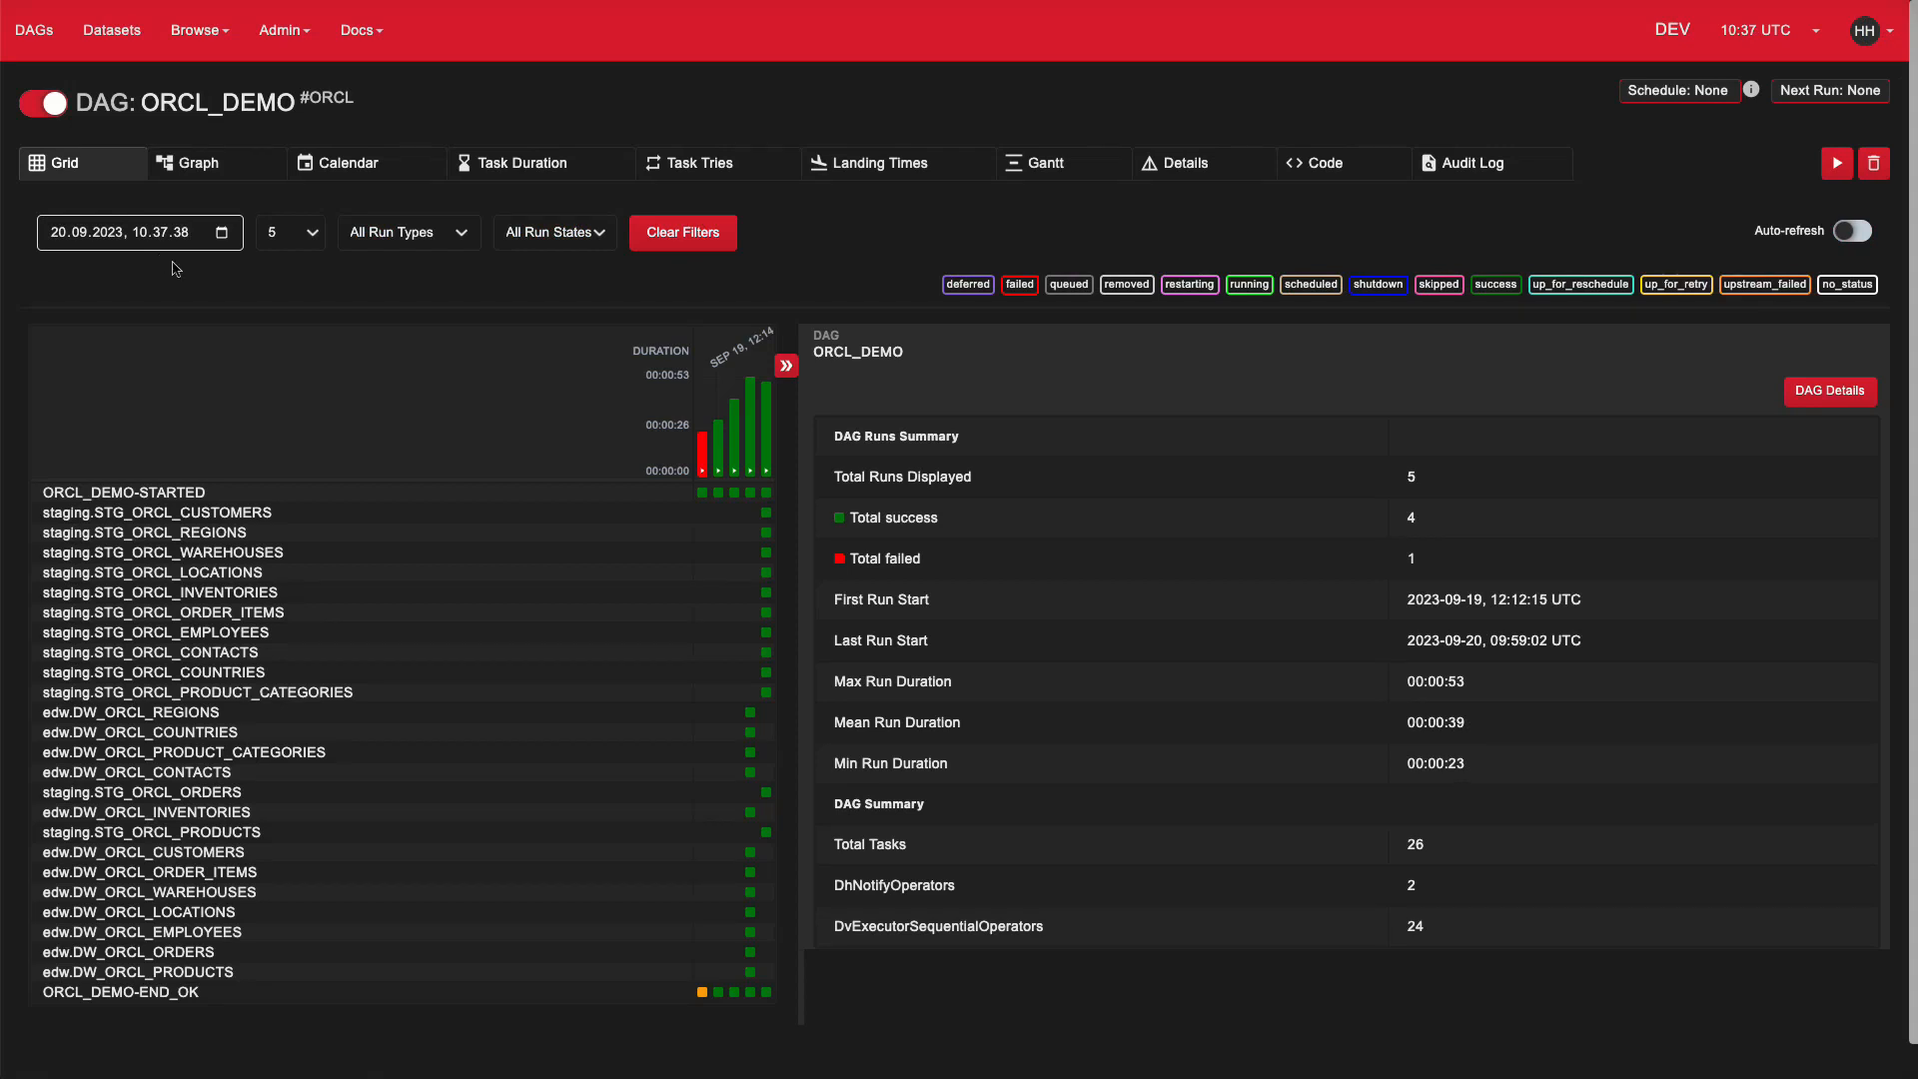
click(170, 175)
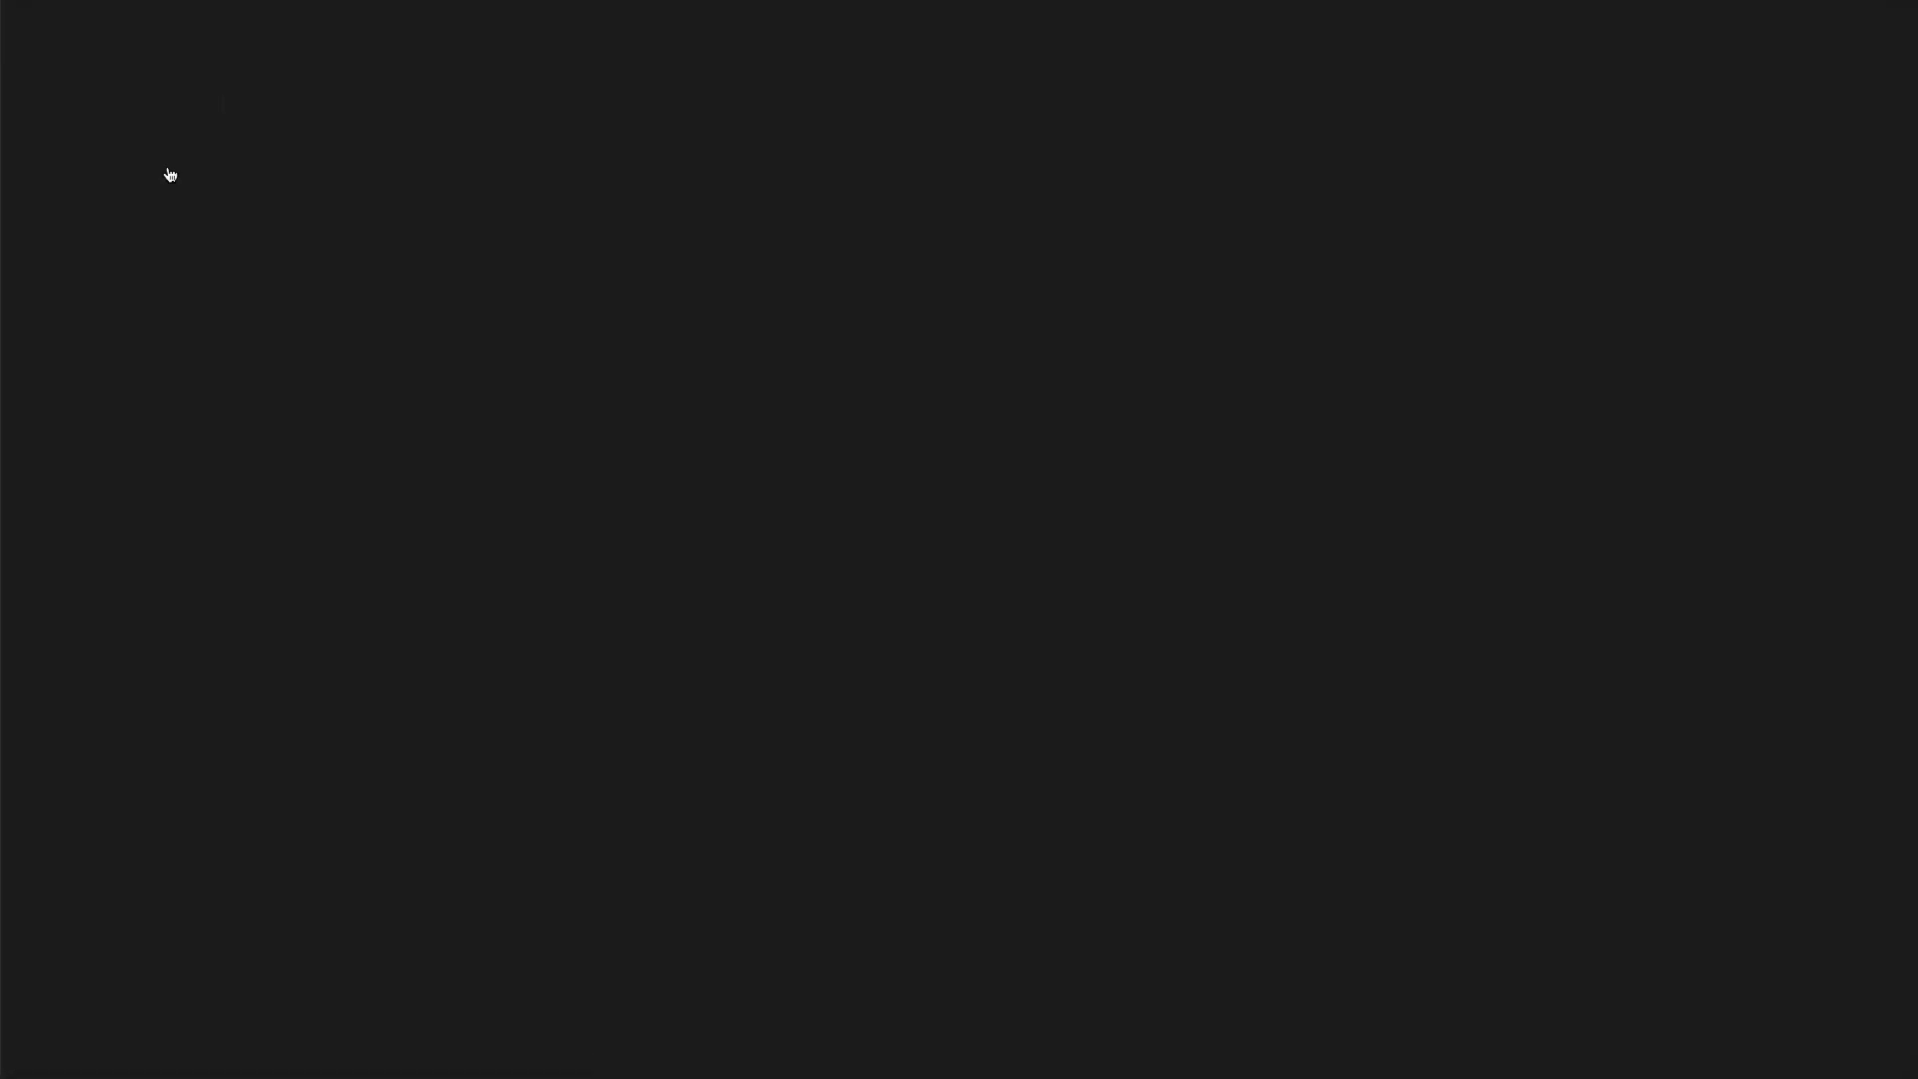
scroll(1661, 780, down, 3)
drag(1705, 827, 1300, 625)
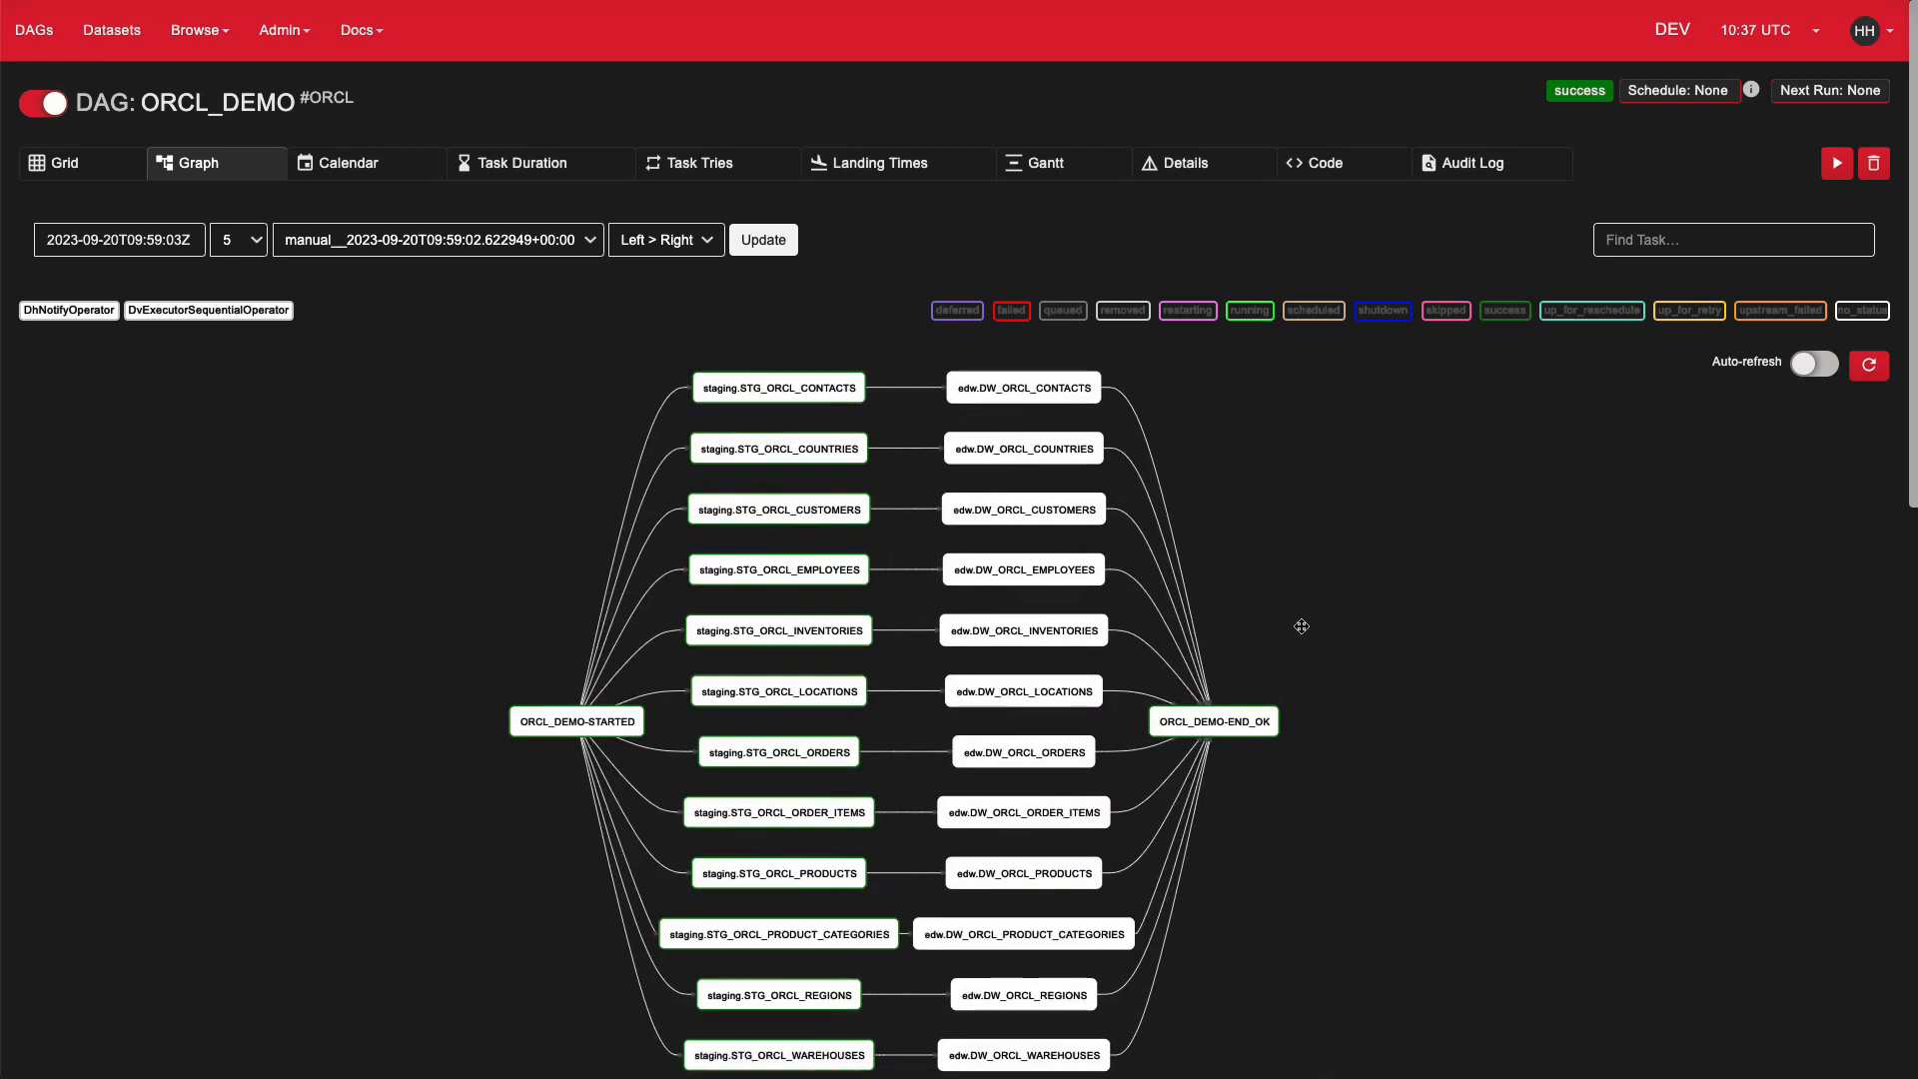
Trigger a new run of the ORCL_DEMO workflow and refresh the task statuses in its graph.
click(1835, 166)
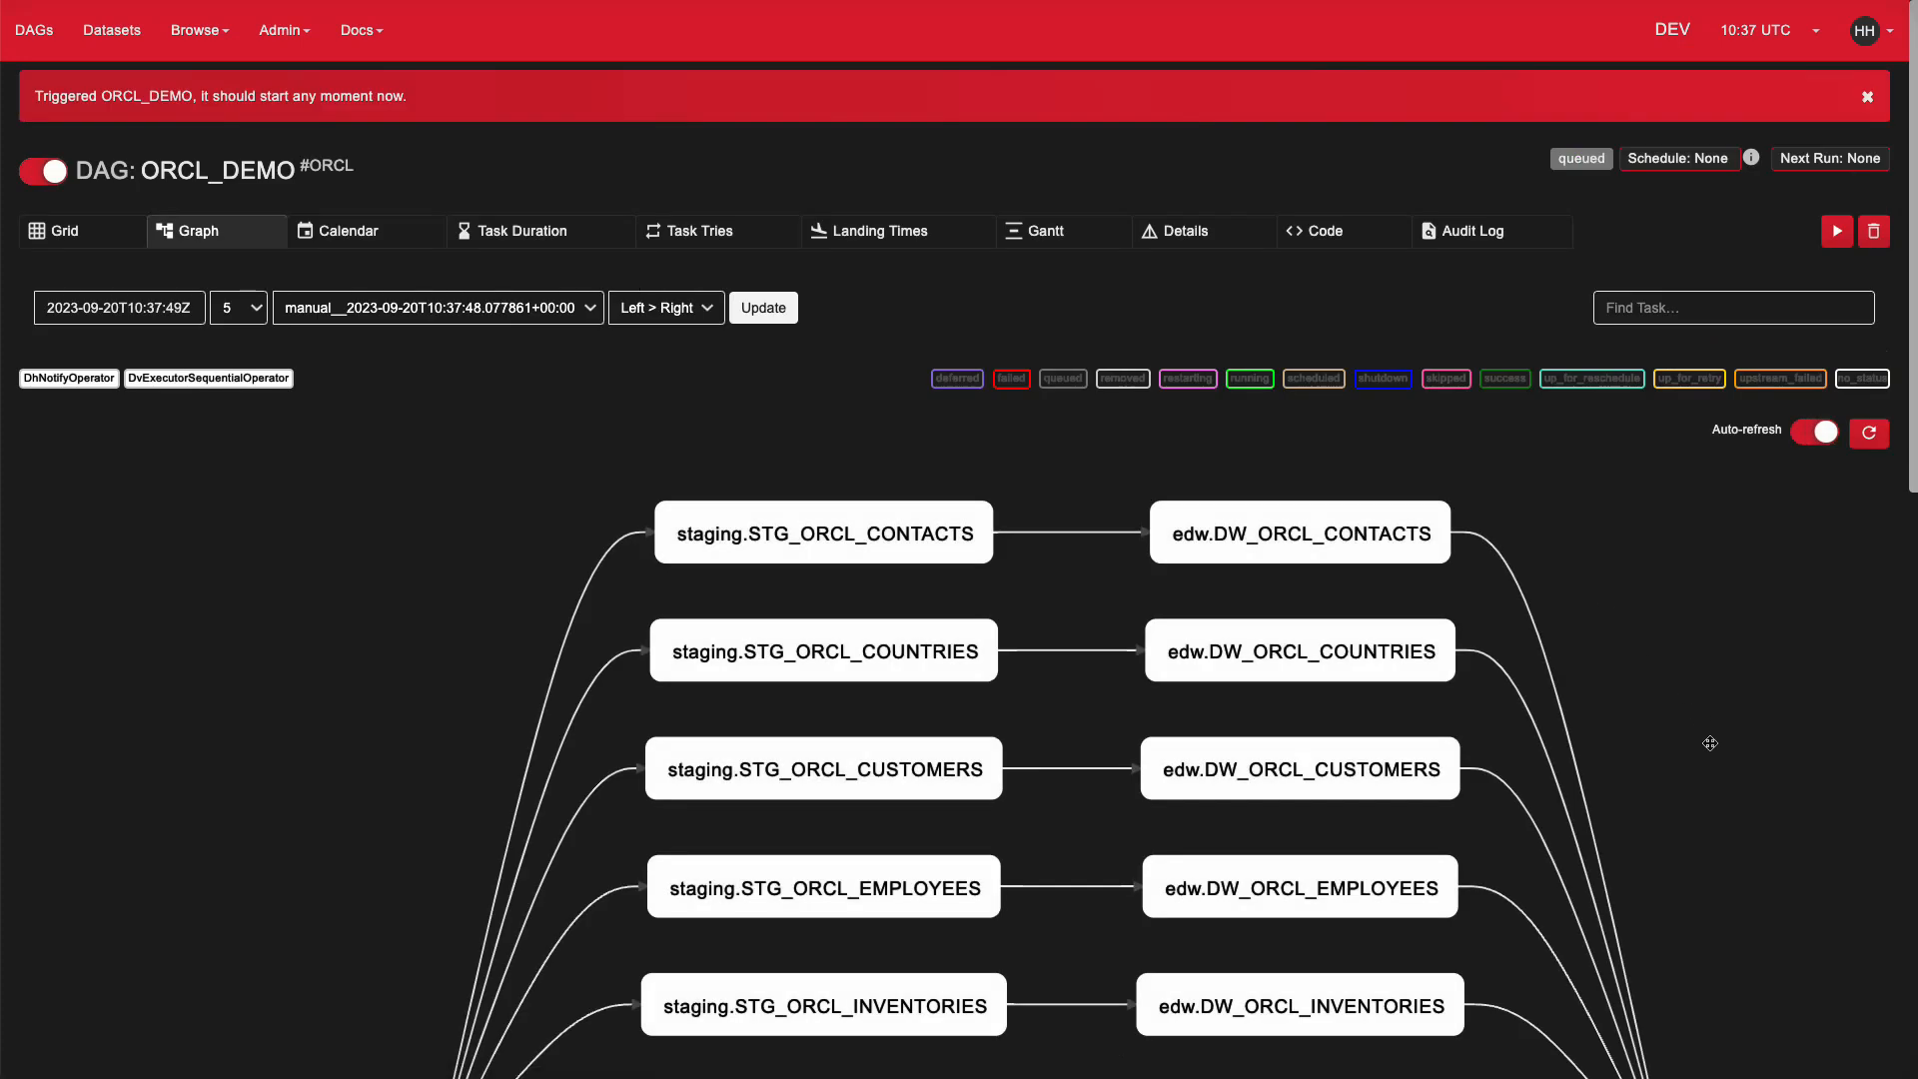
drag(1708, 740, 1472, 672)
scroll(1479, 682, down, 2)
drag(1573, 732, 1292, 590)
click(1870, 437)
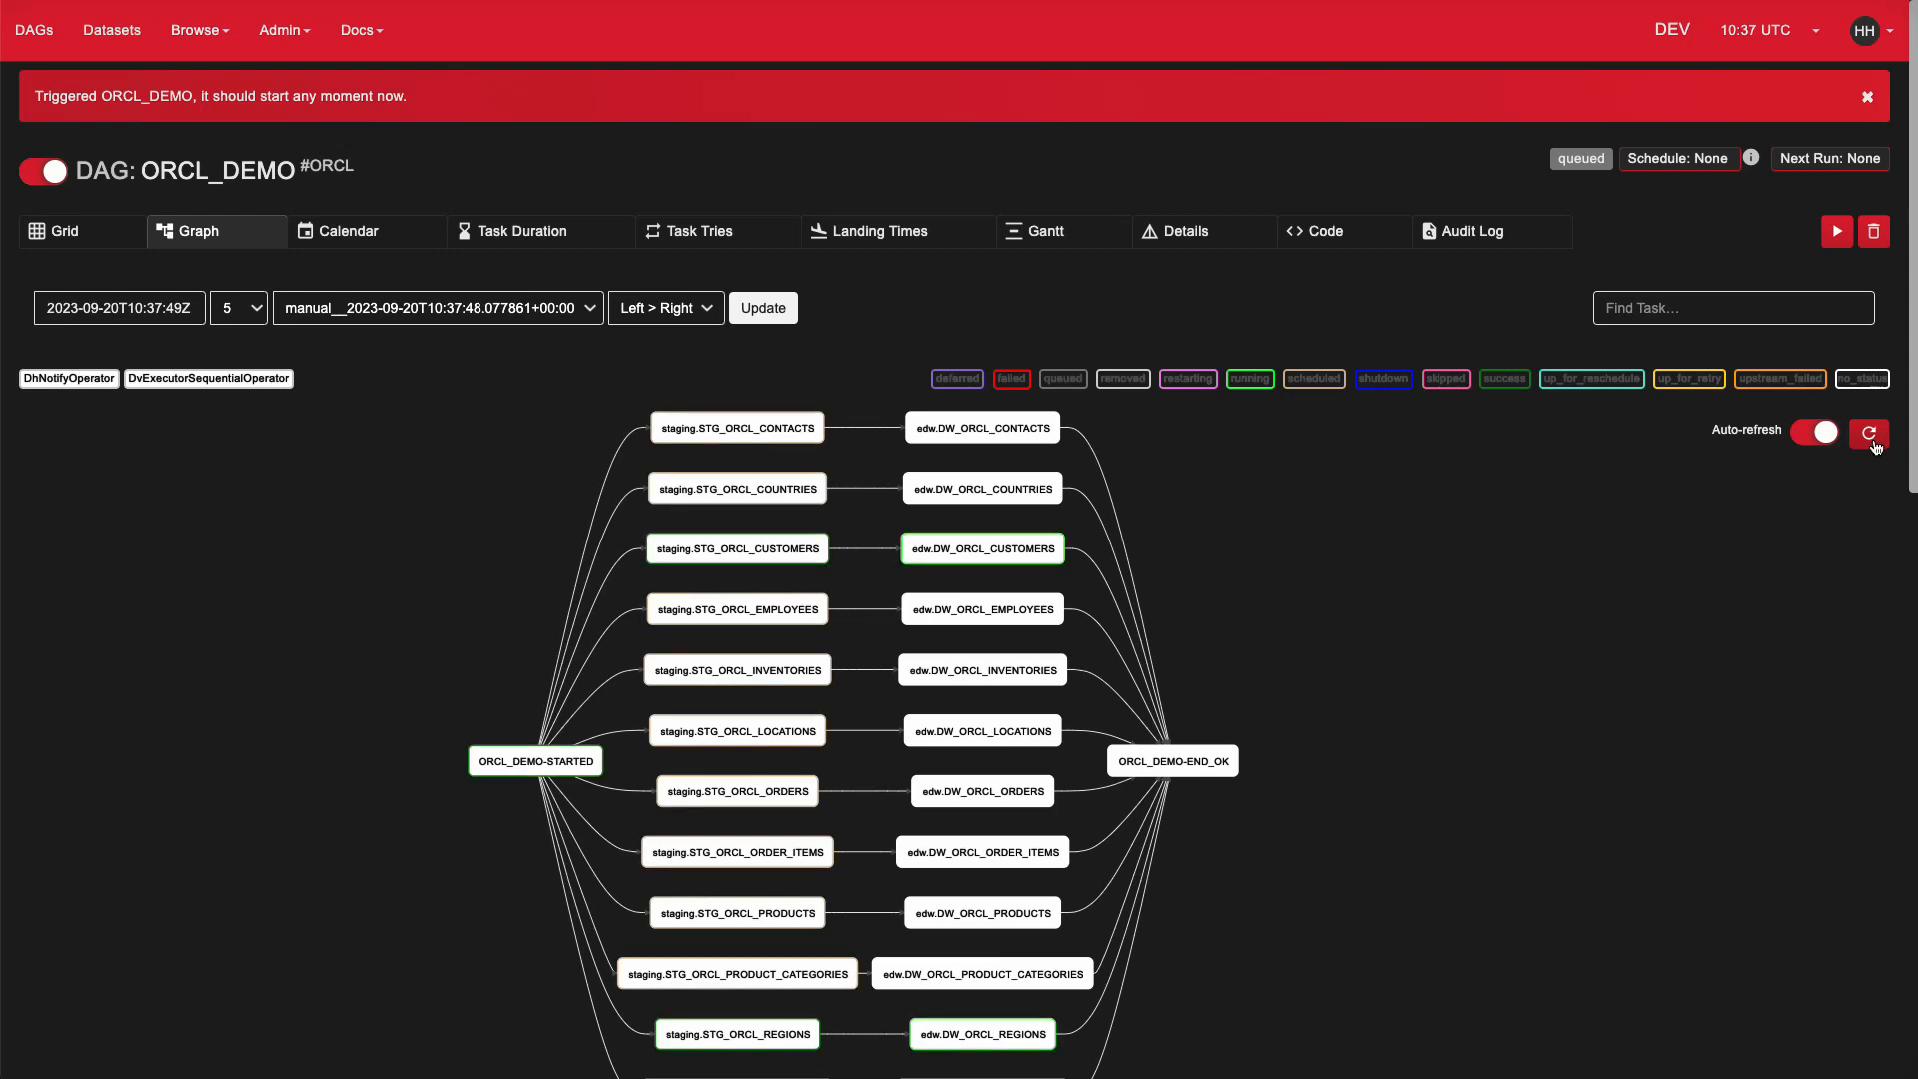
Open the log of the edw.DW_ORCL_CUSTOMERS task and examine the executed INSERT statement.
scroll(875, 592, up, 5)
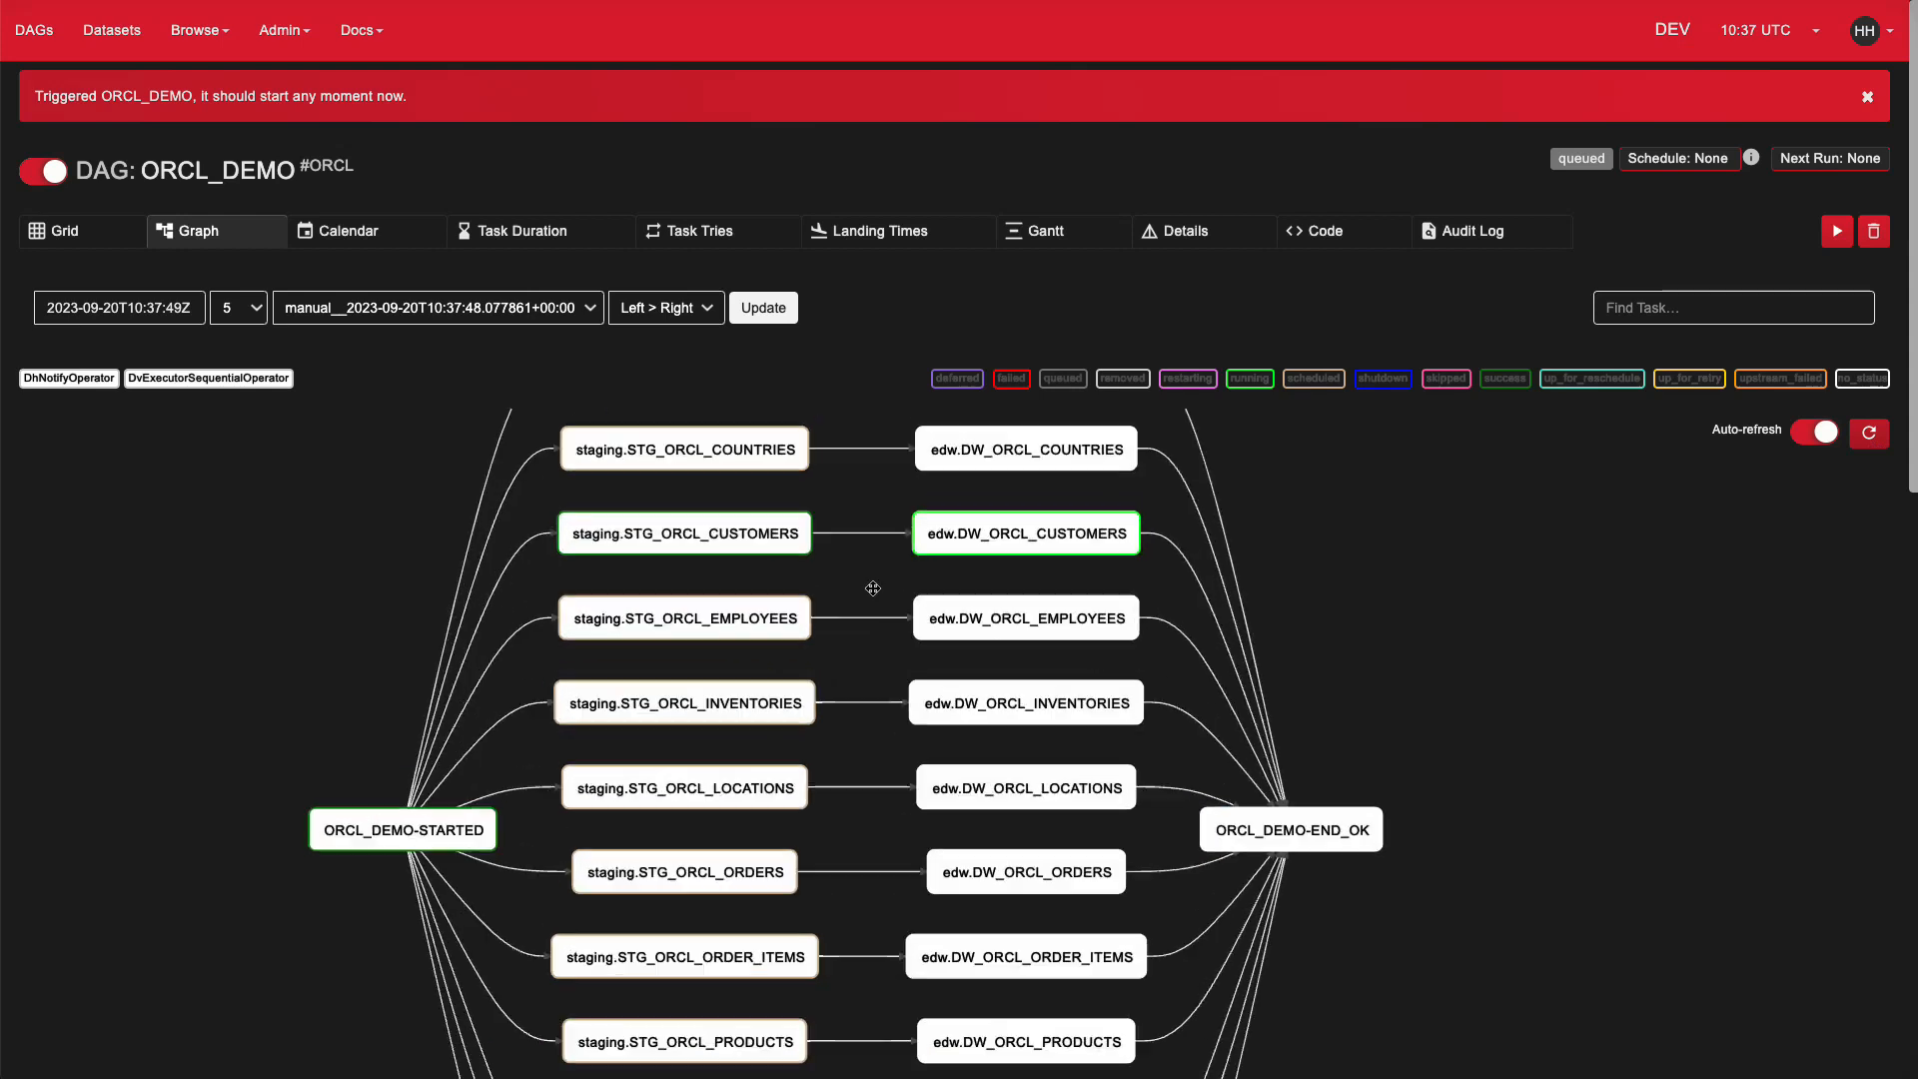
click(1048, 525)
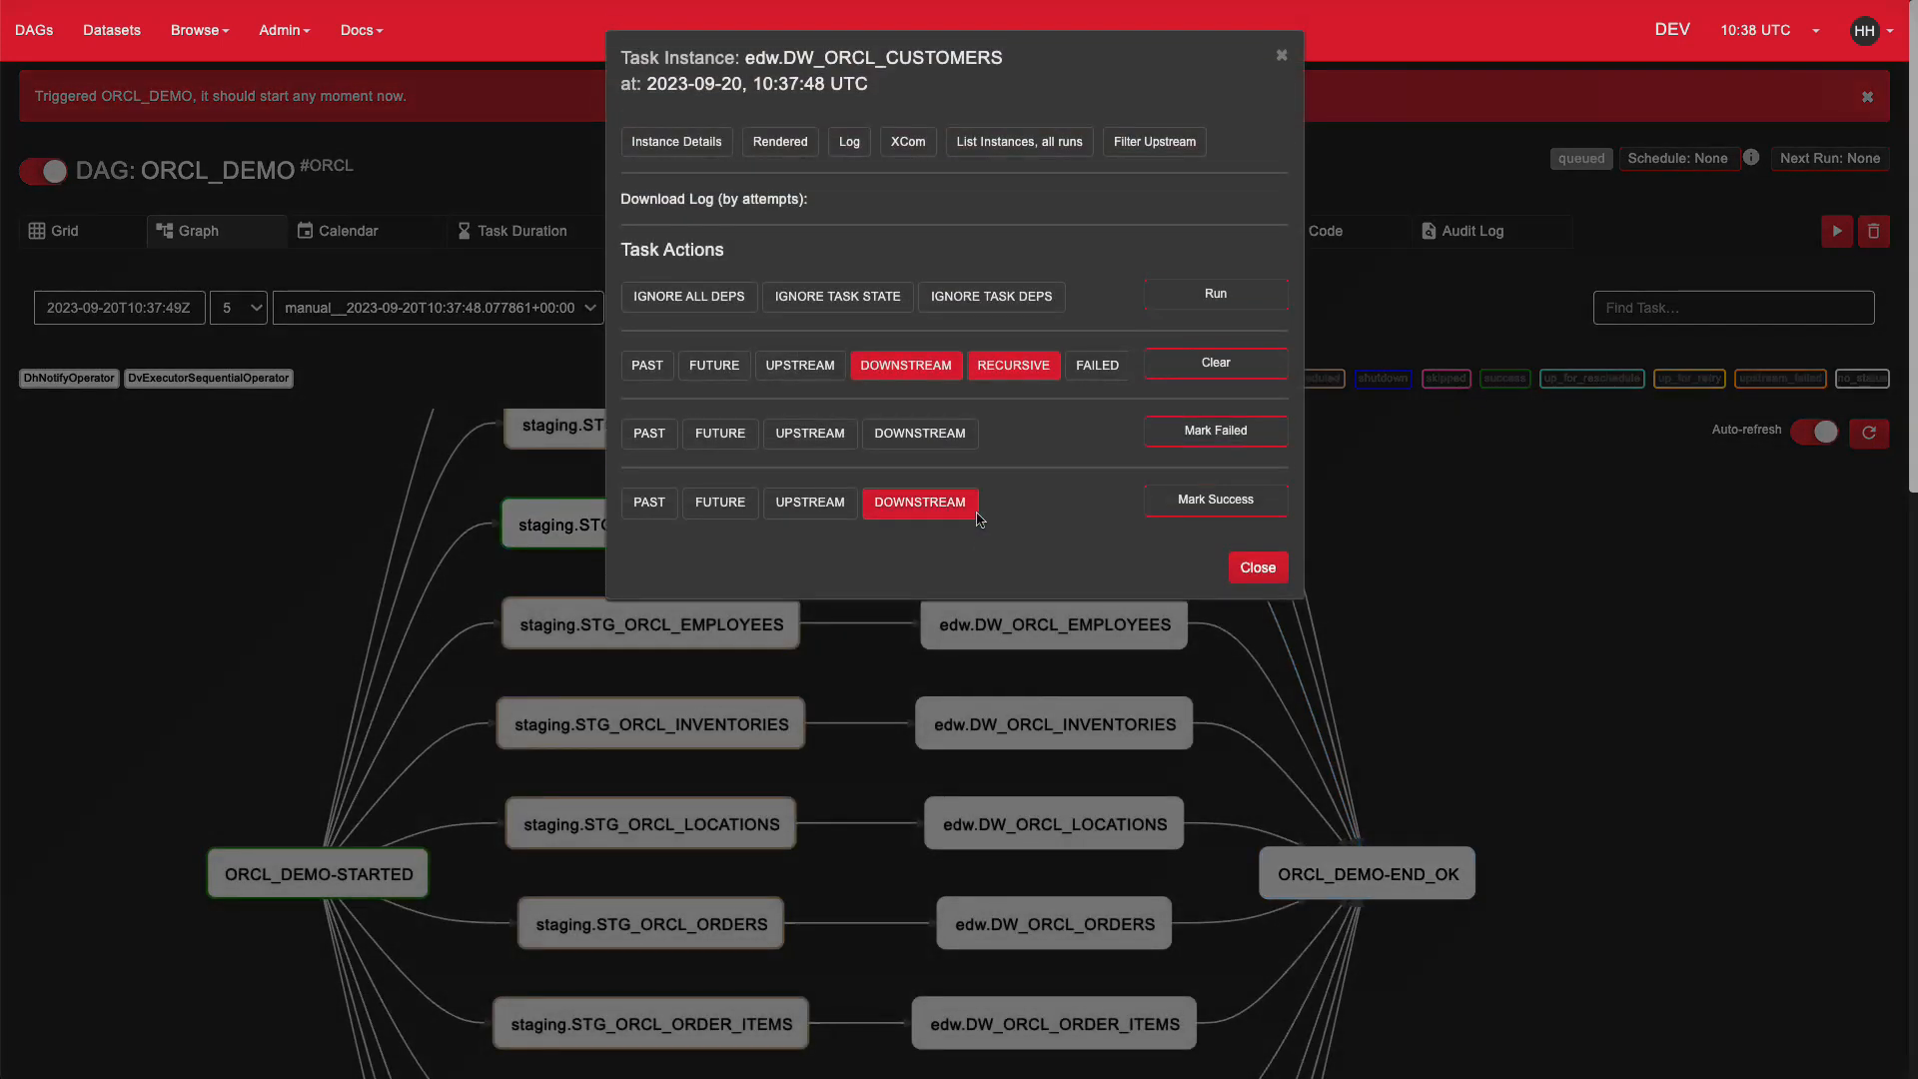
click(850, 145)
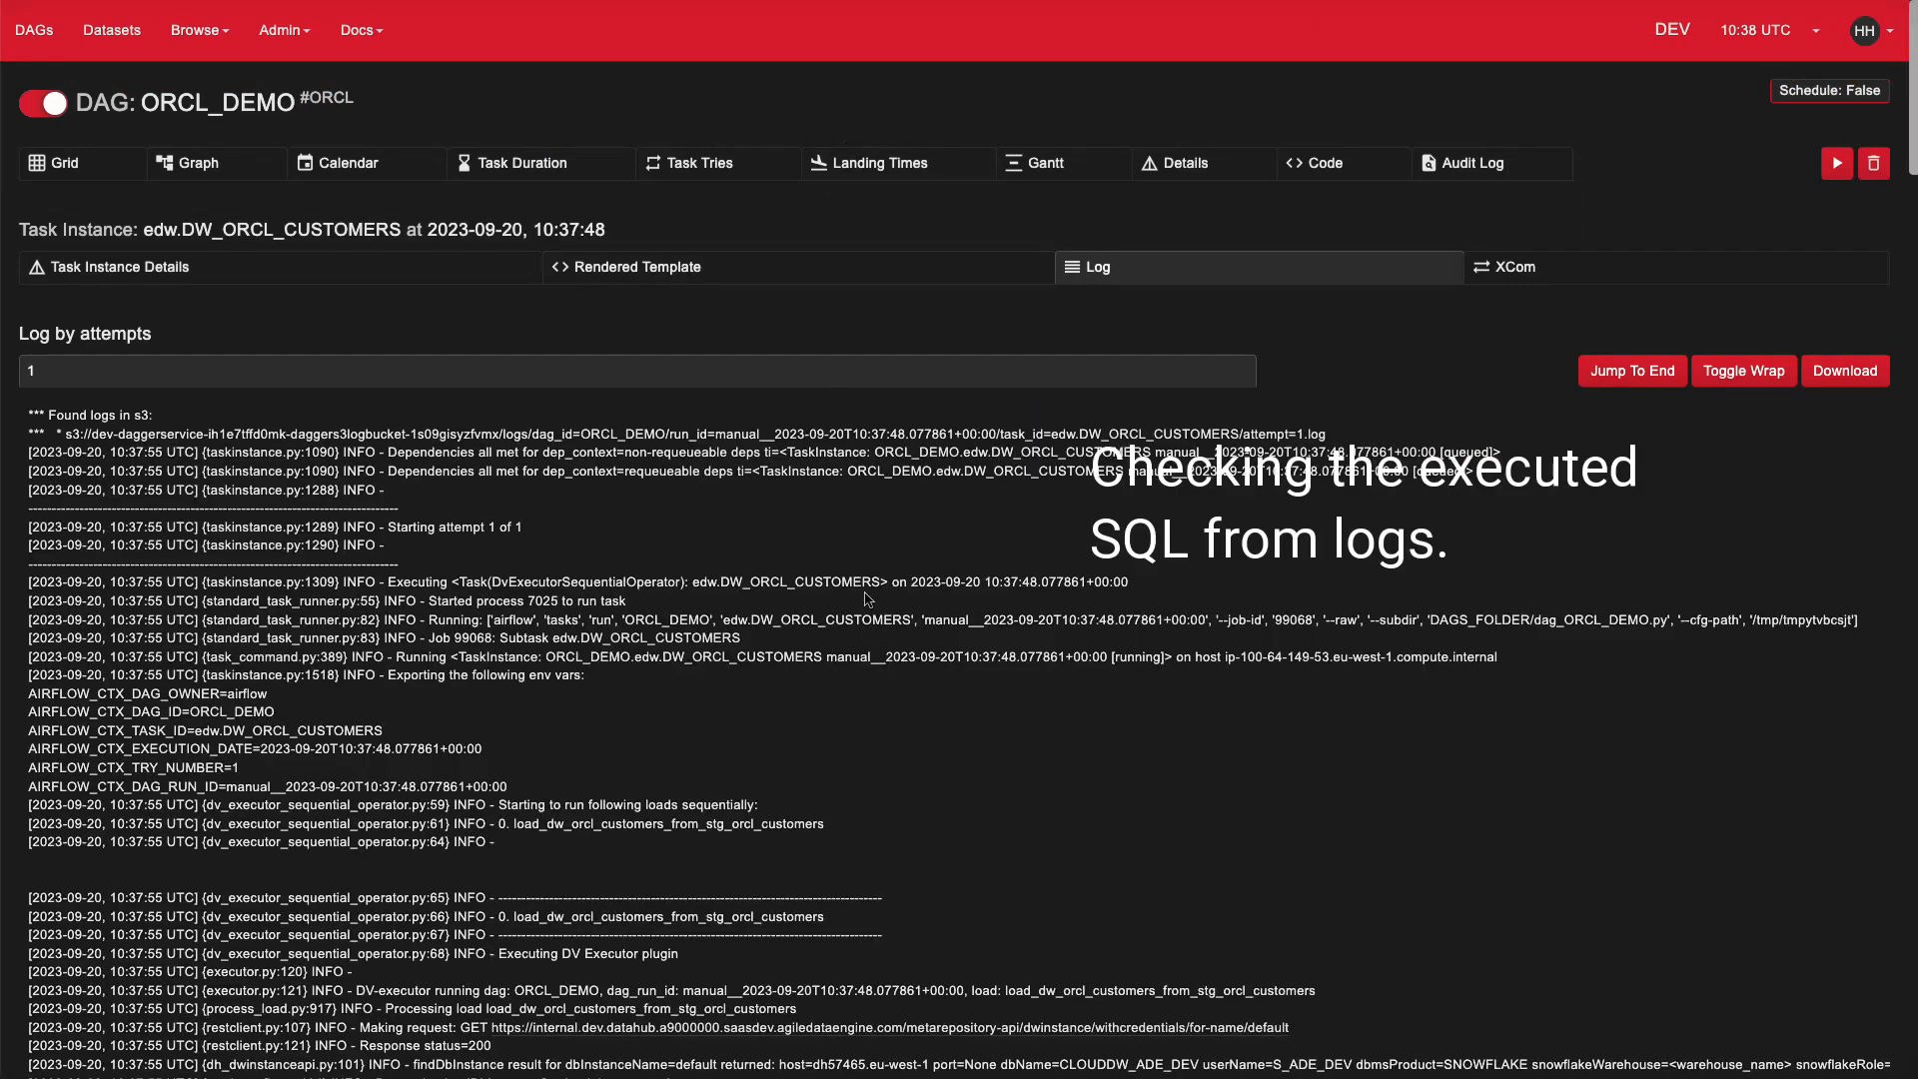
scroll(872, 605, down, 10)
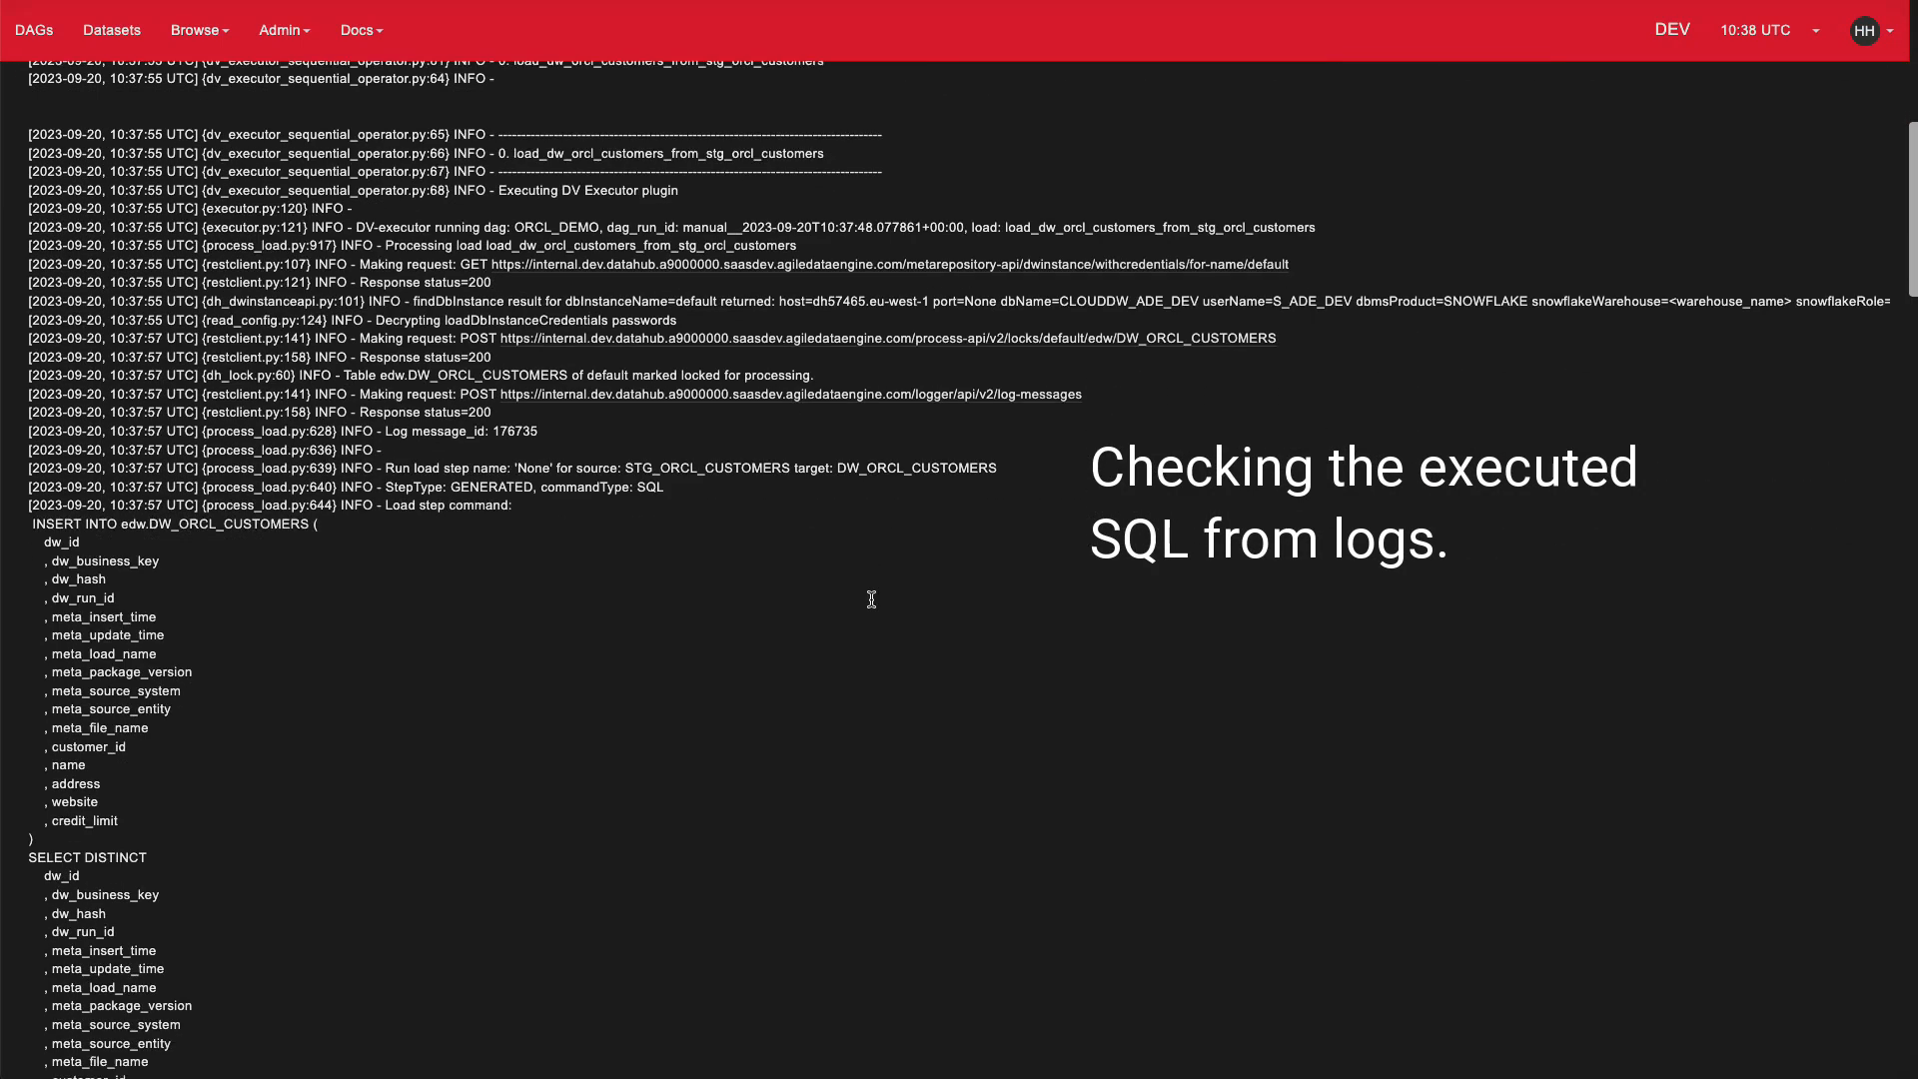
drag(33, 331, 176, 587)
click(176, 587)
scroll(176, 588, down, 3)
scroll(176, 587, down, 4)
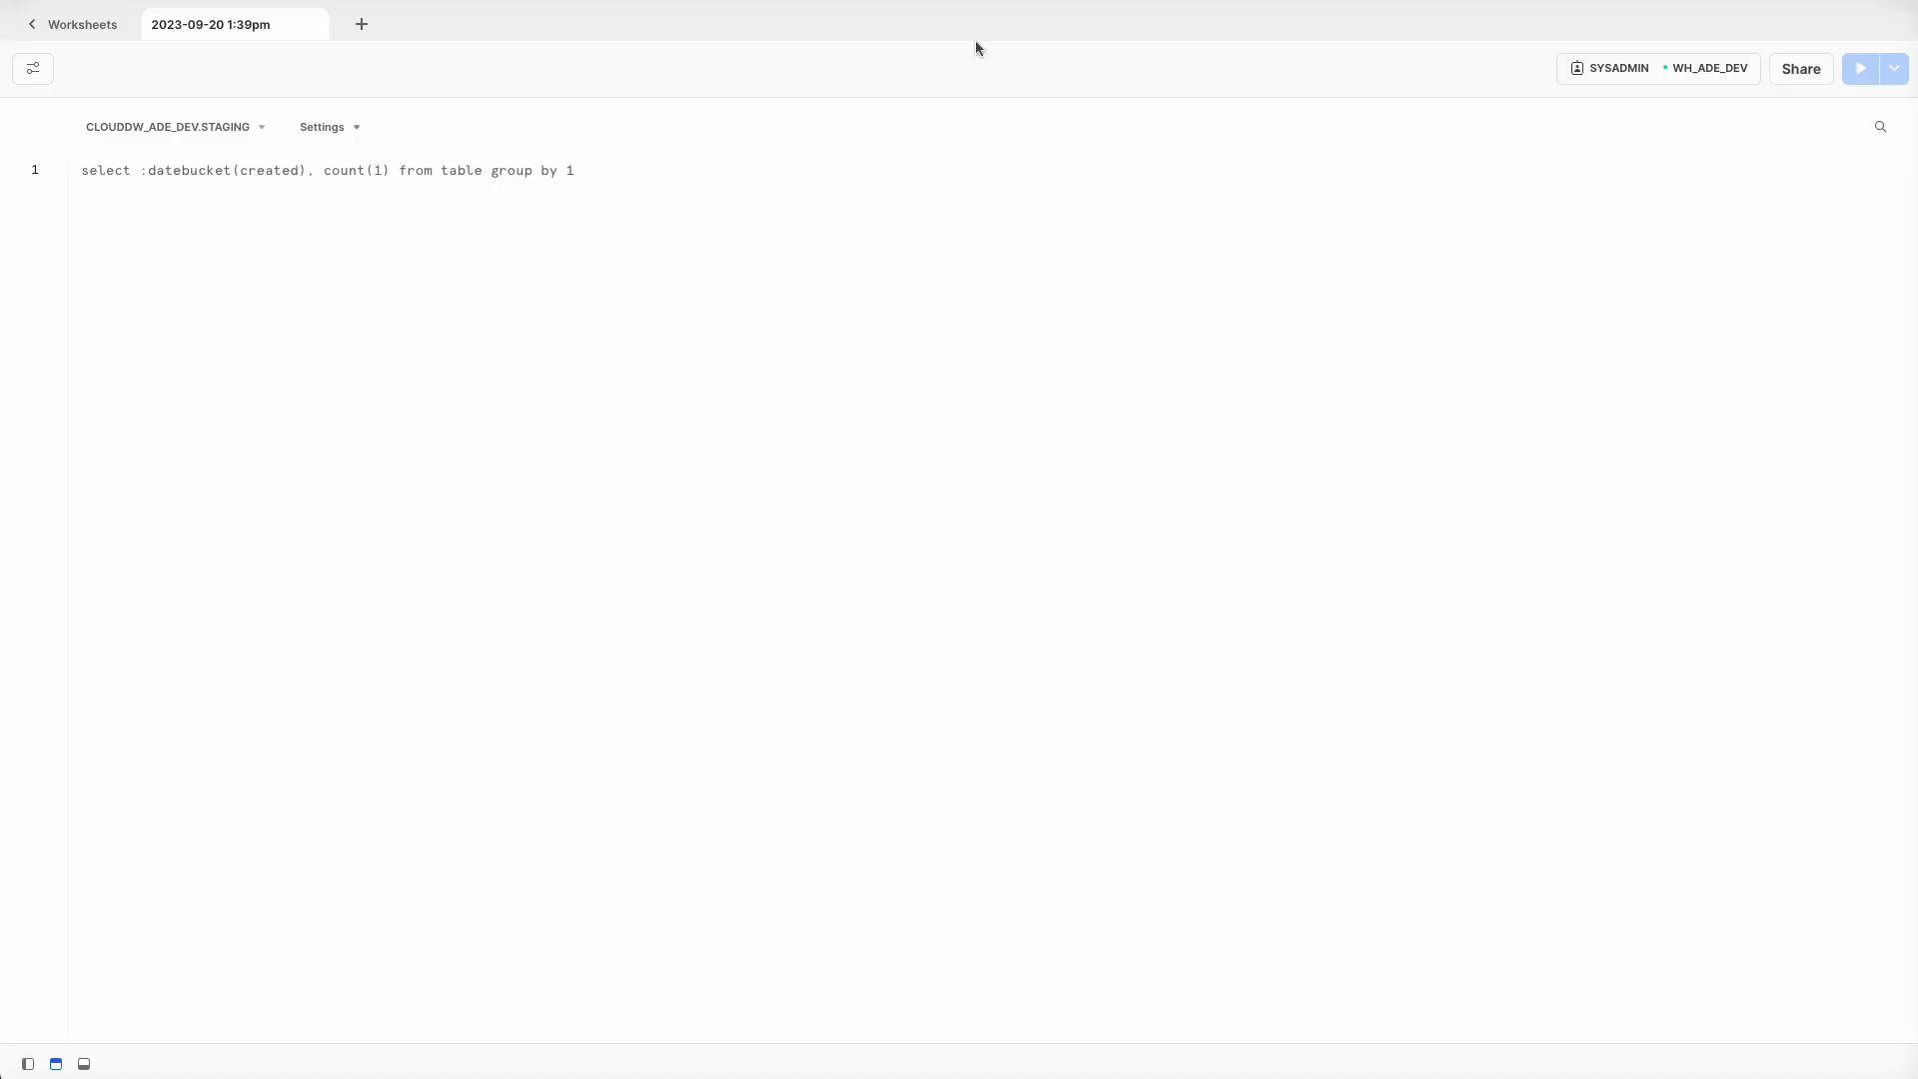
In the Snowflake worksheet, query all rows of edw.dw_orcl_warehouses and review the result from DW_ID through LOCATION_ID.
text(select * from )
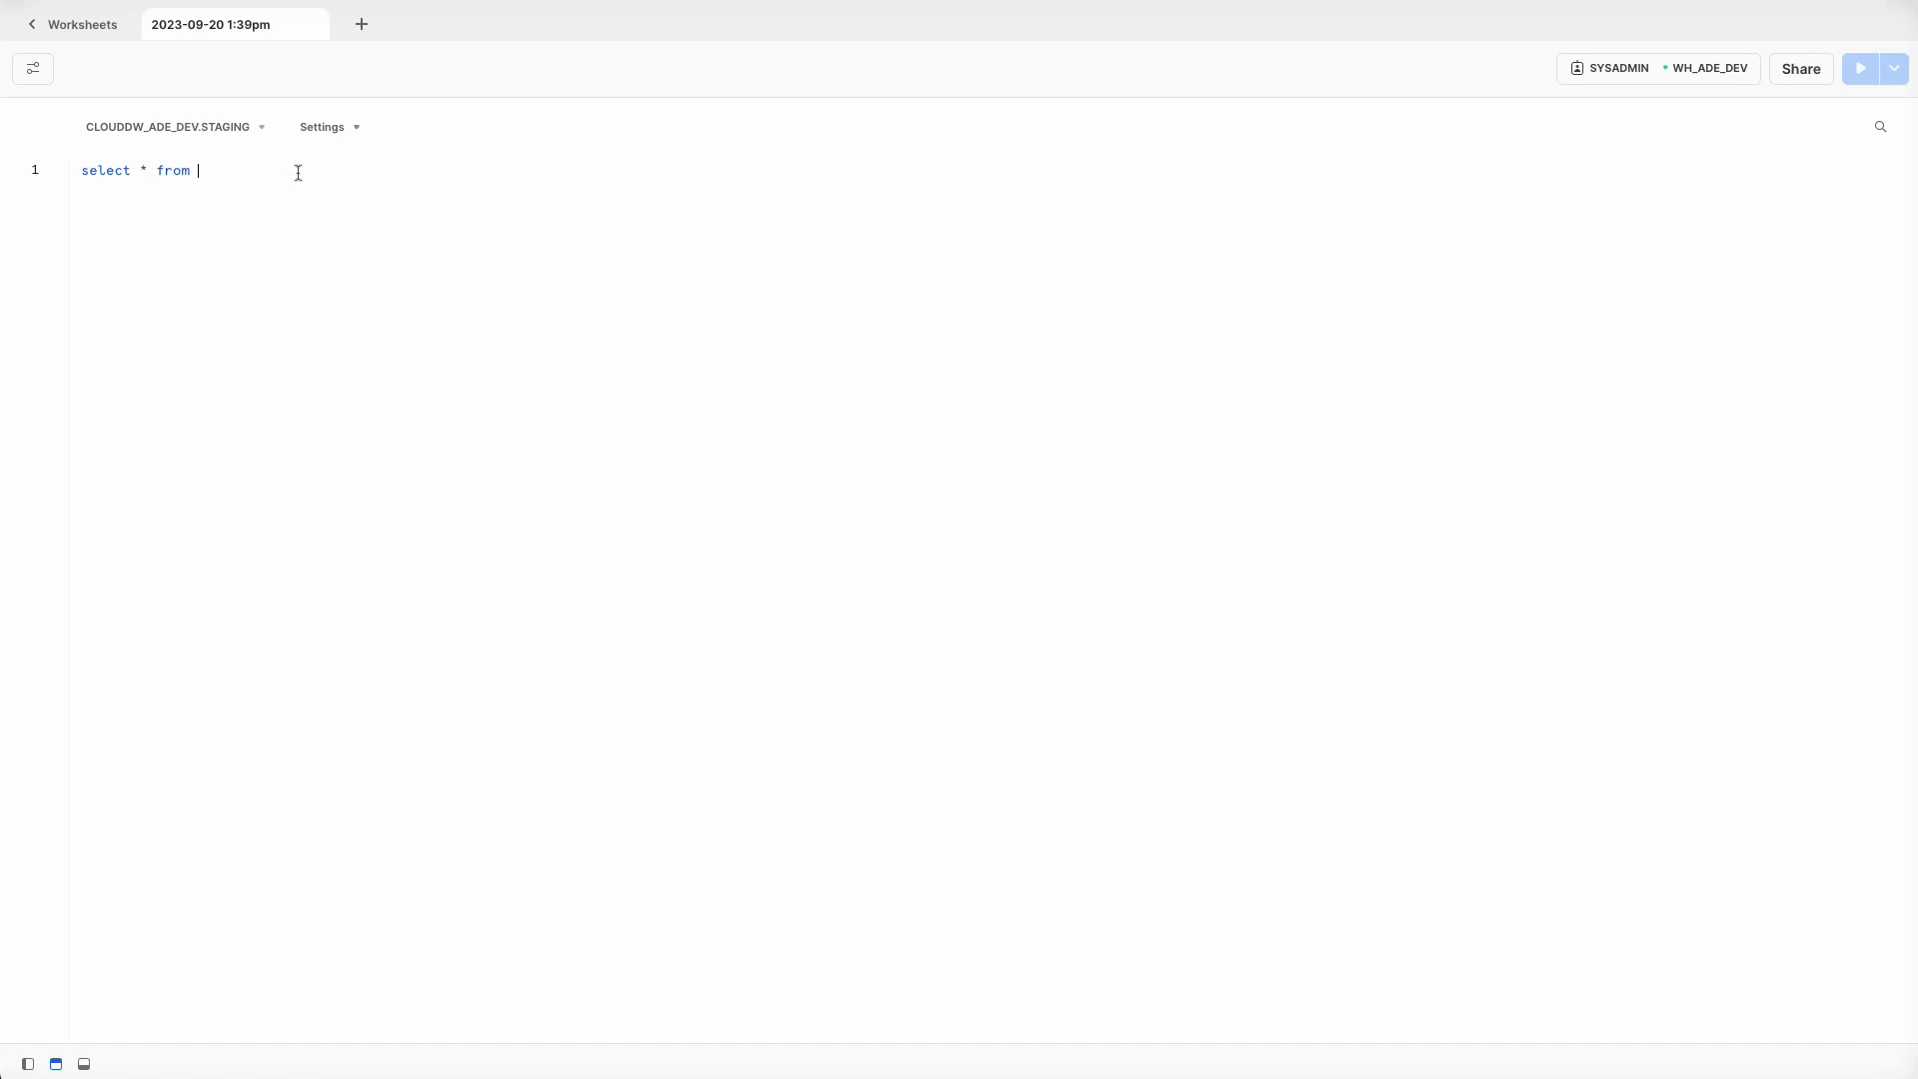
text(edw.d)
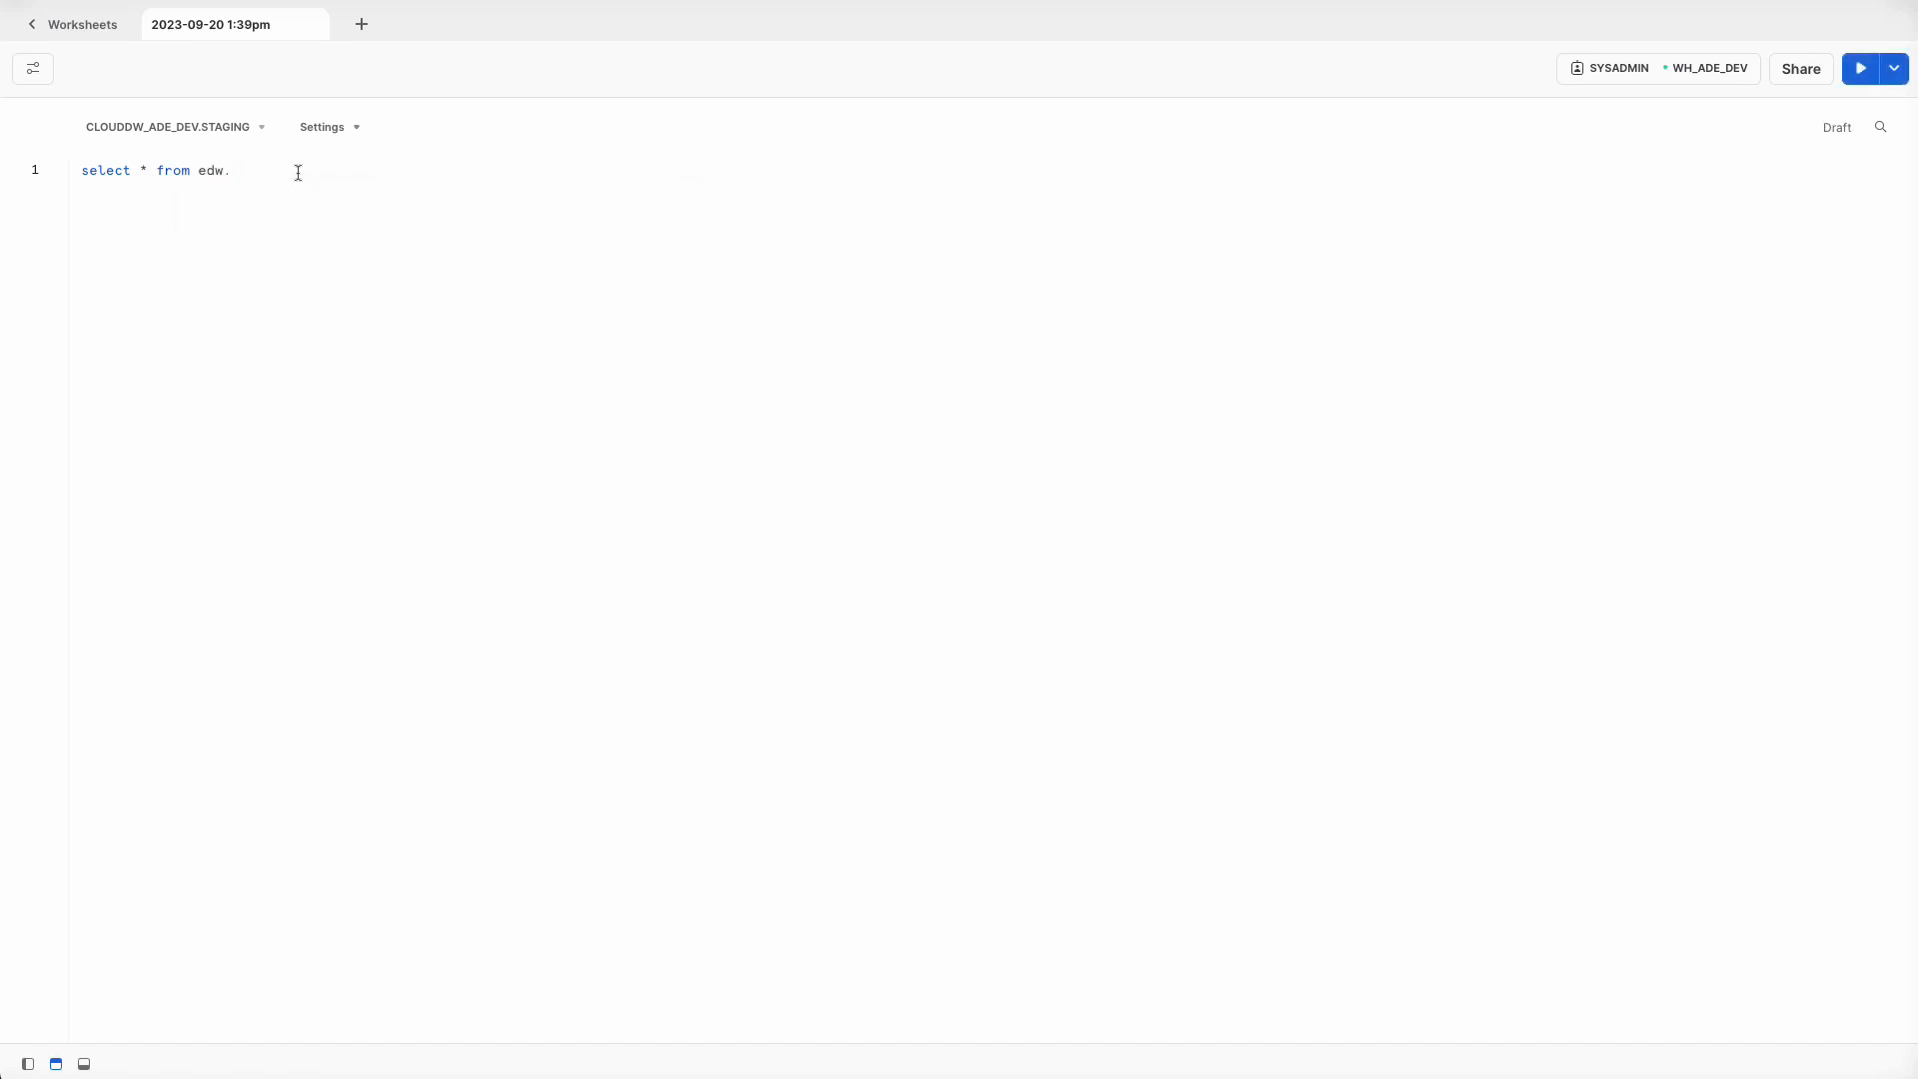
text(dw_ora)
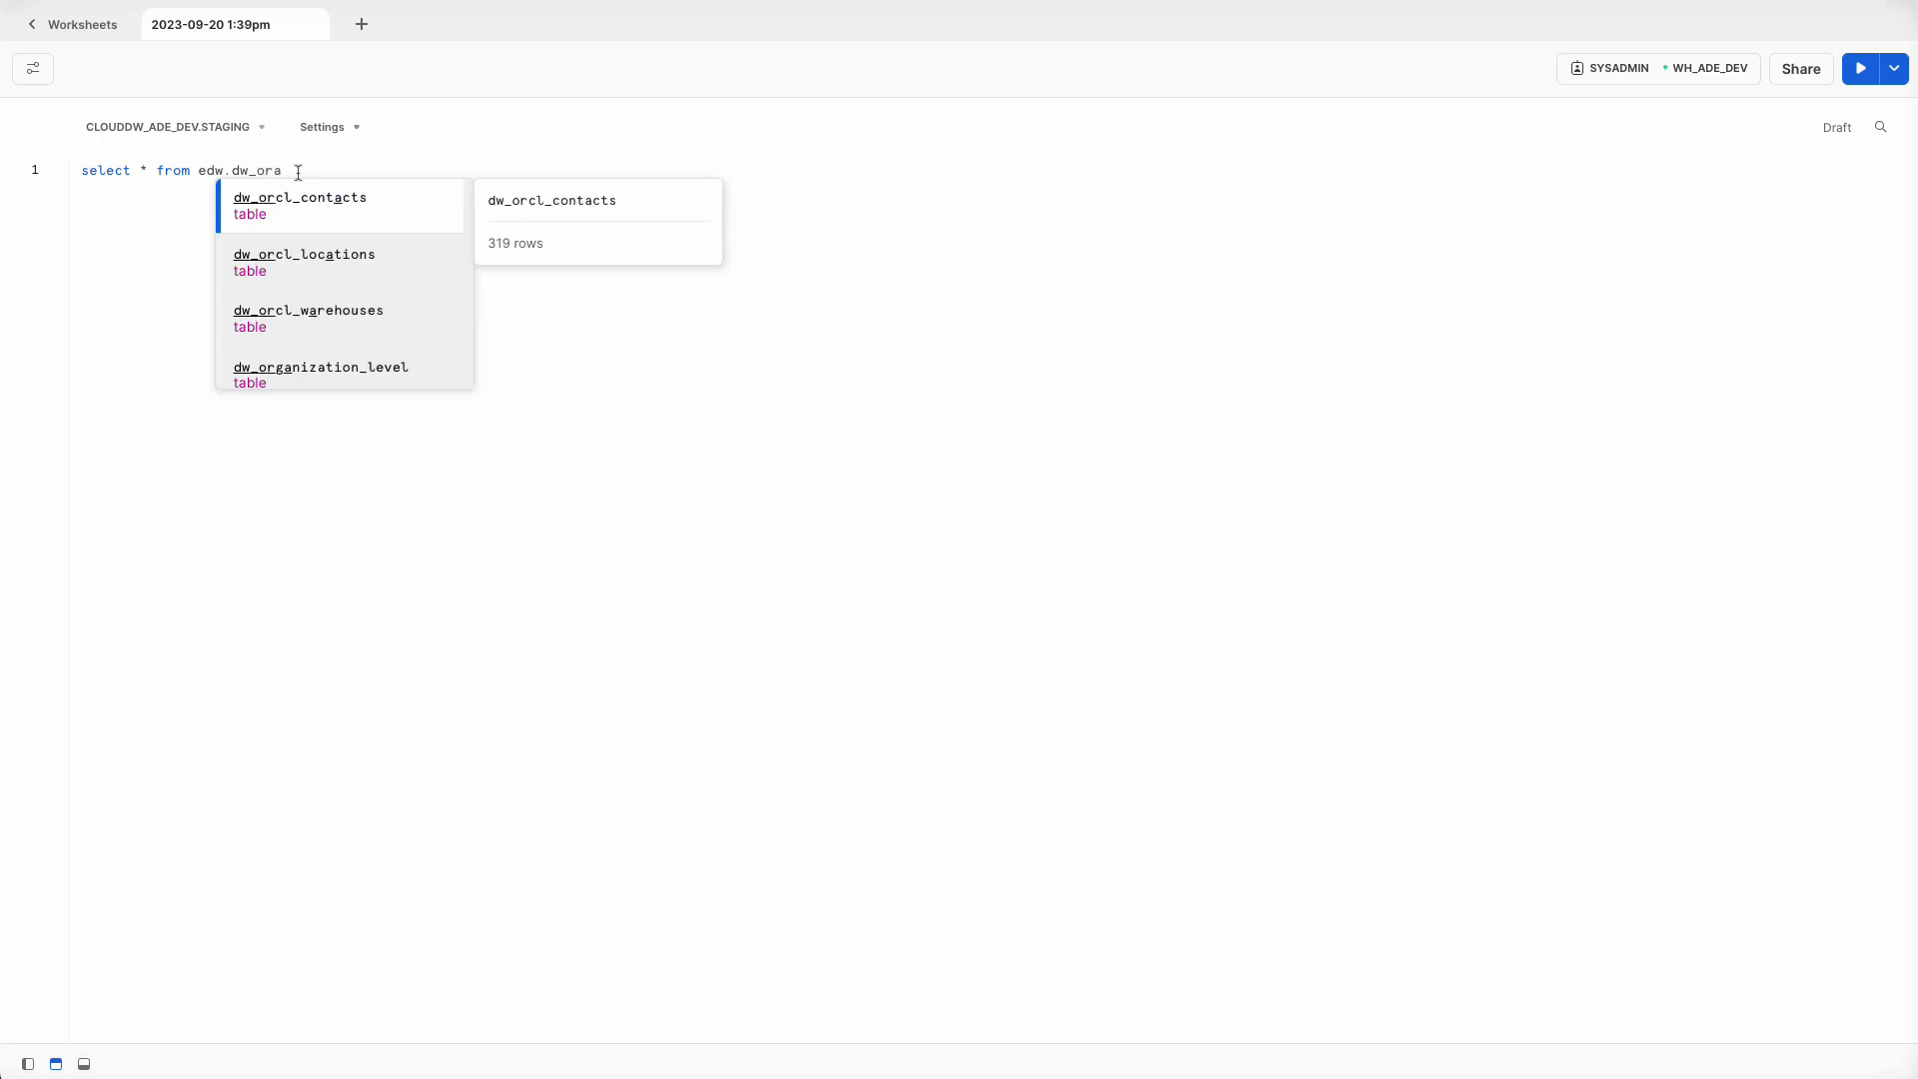
key(Down)
key(Down)
key(Return)
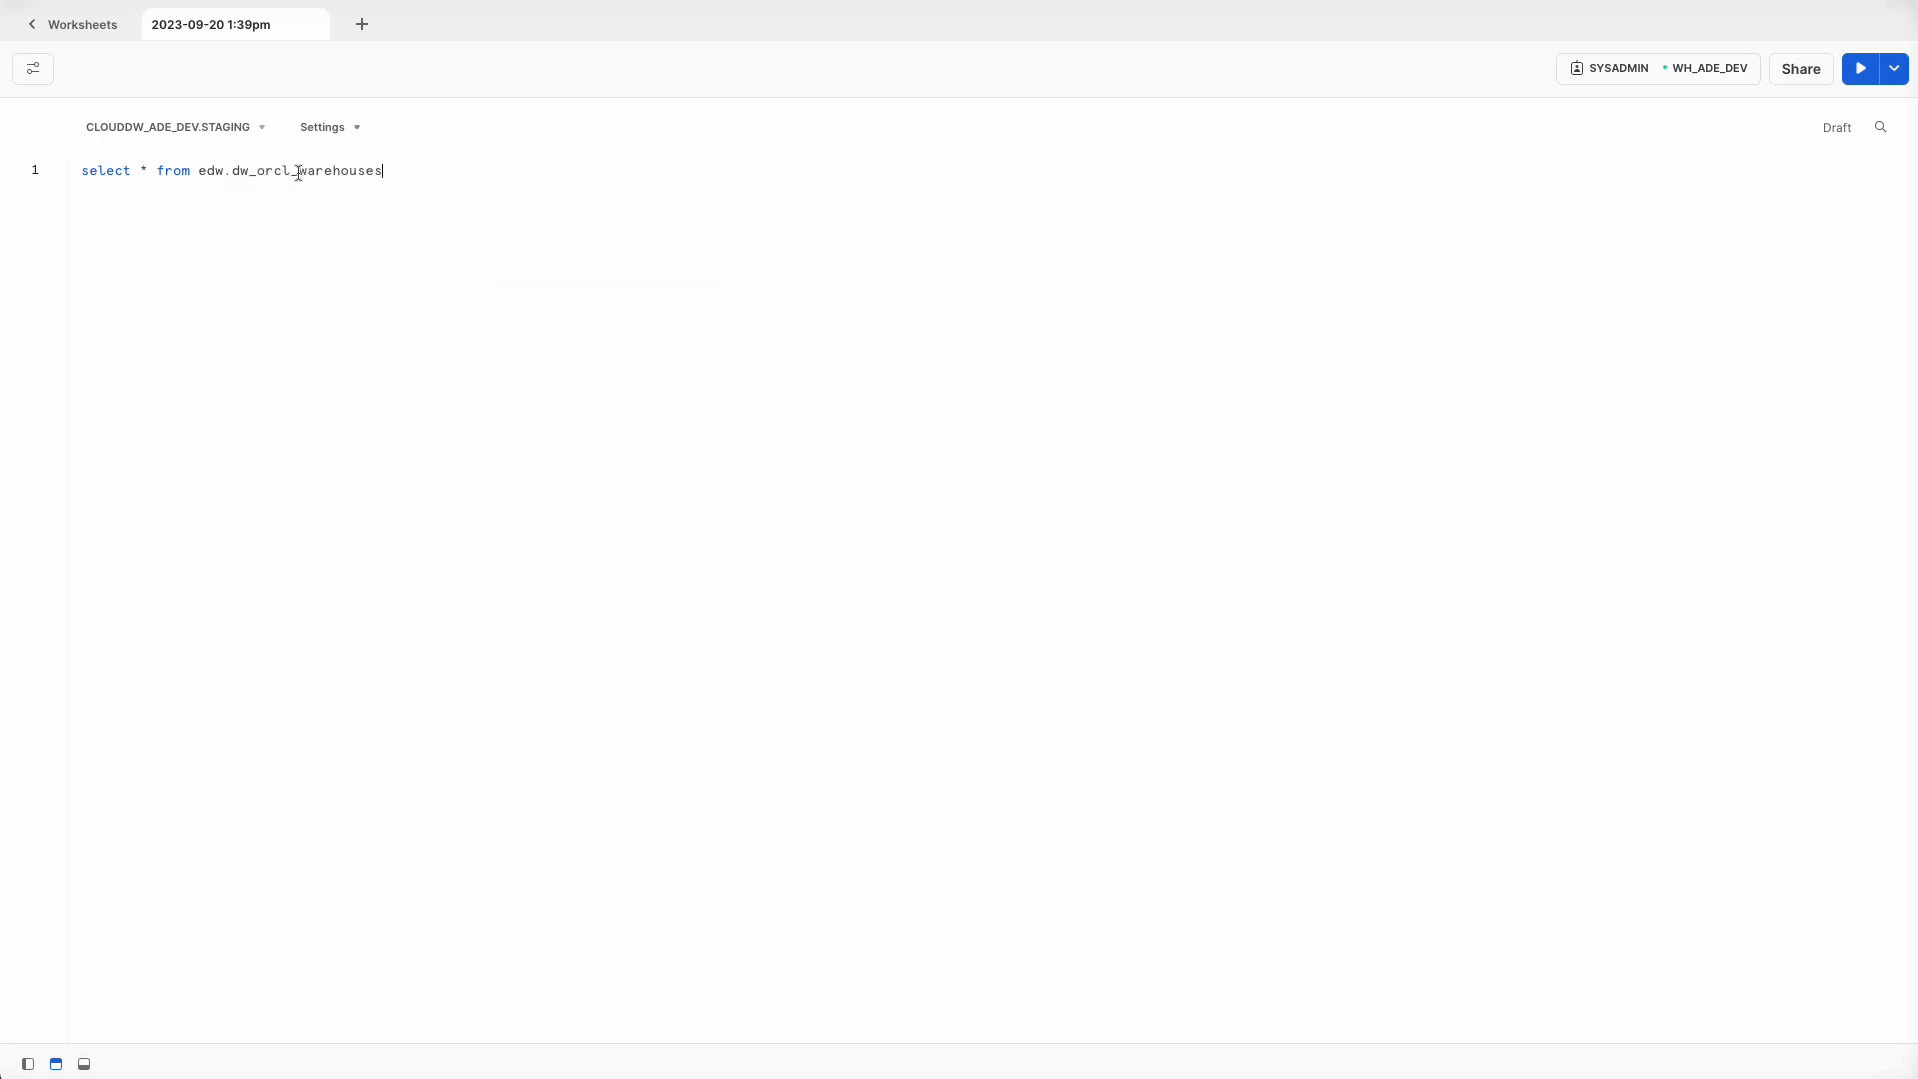
key(ctrl+Return)
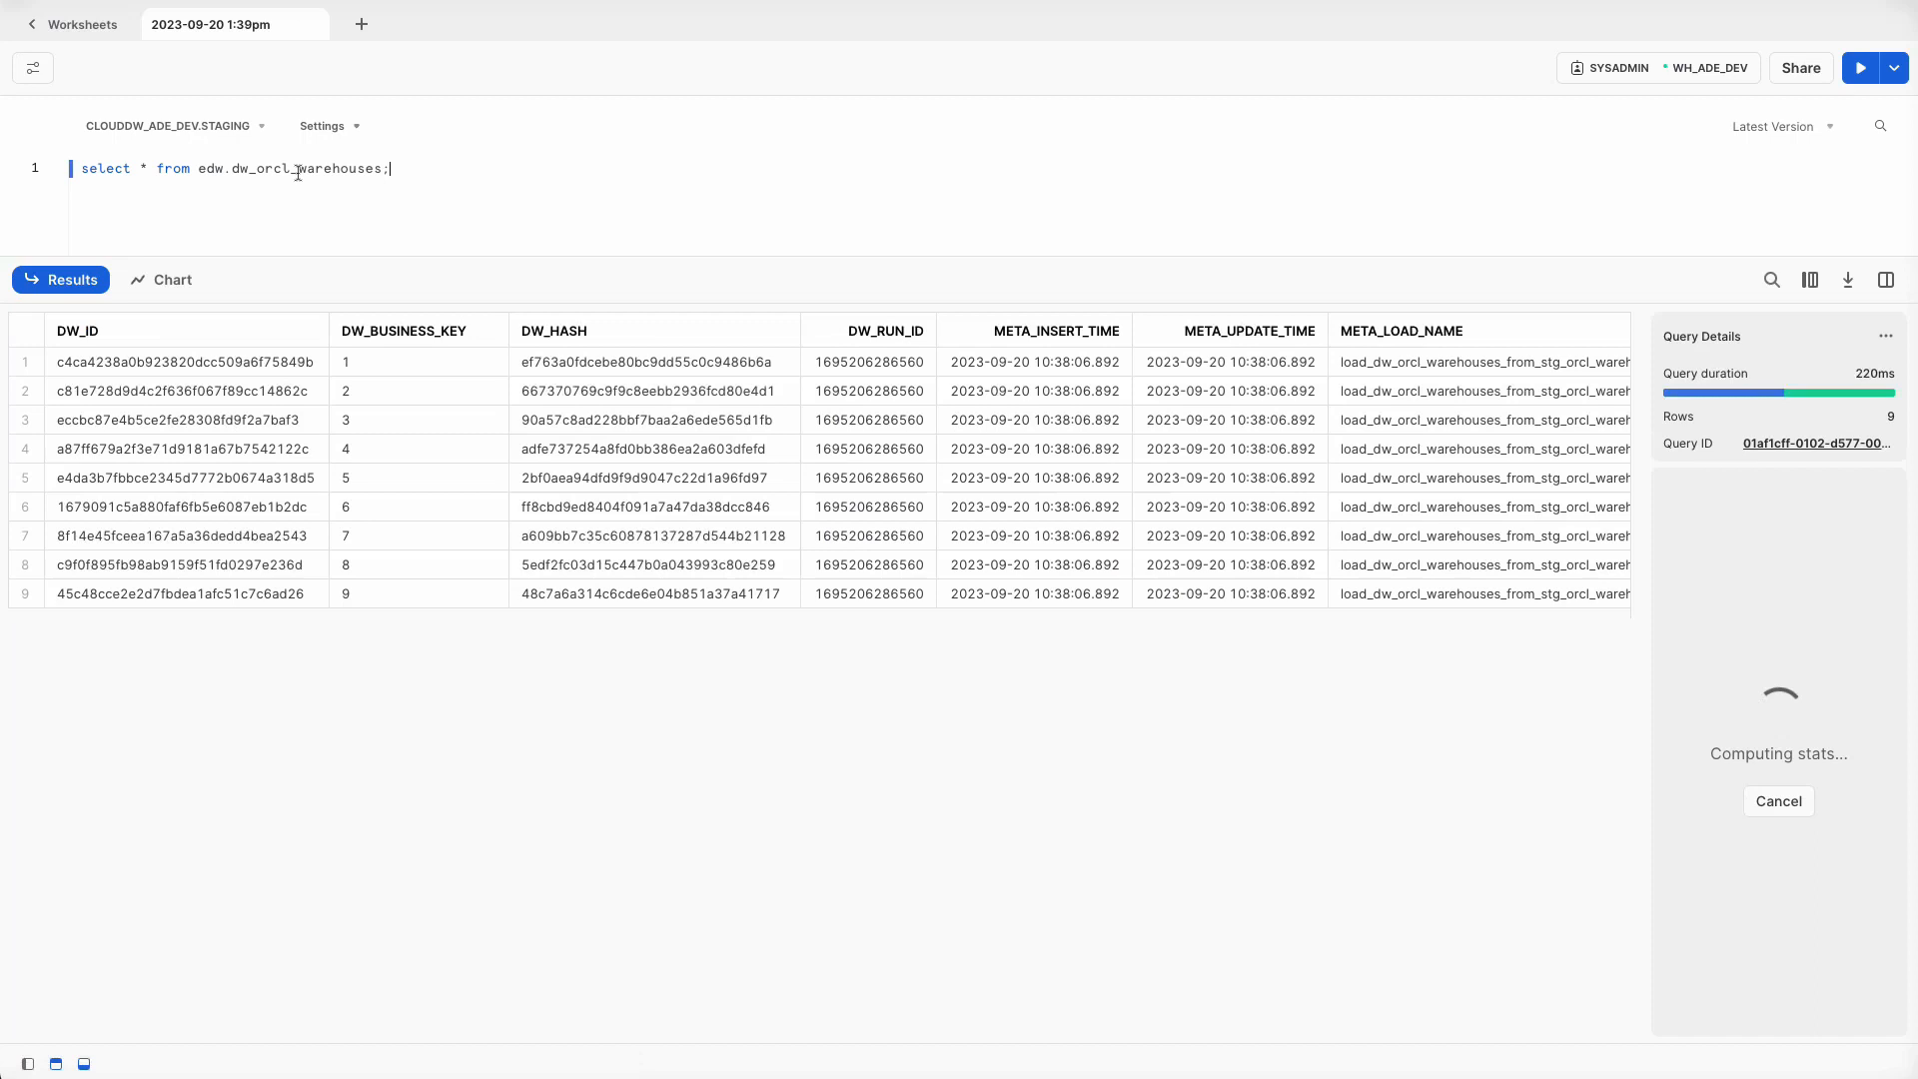
click(250, 390)
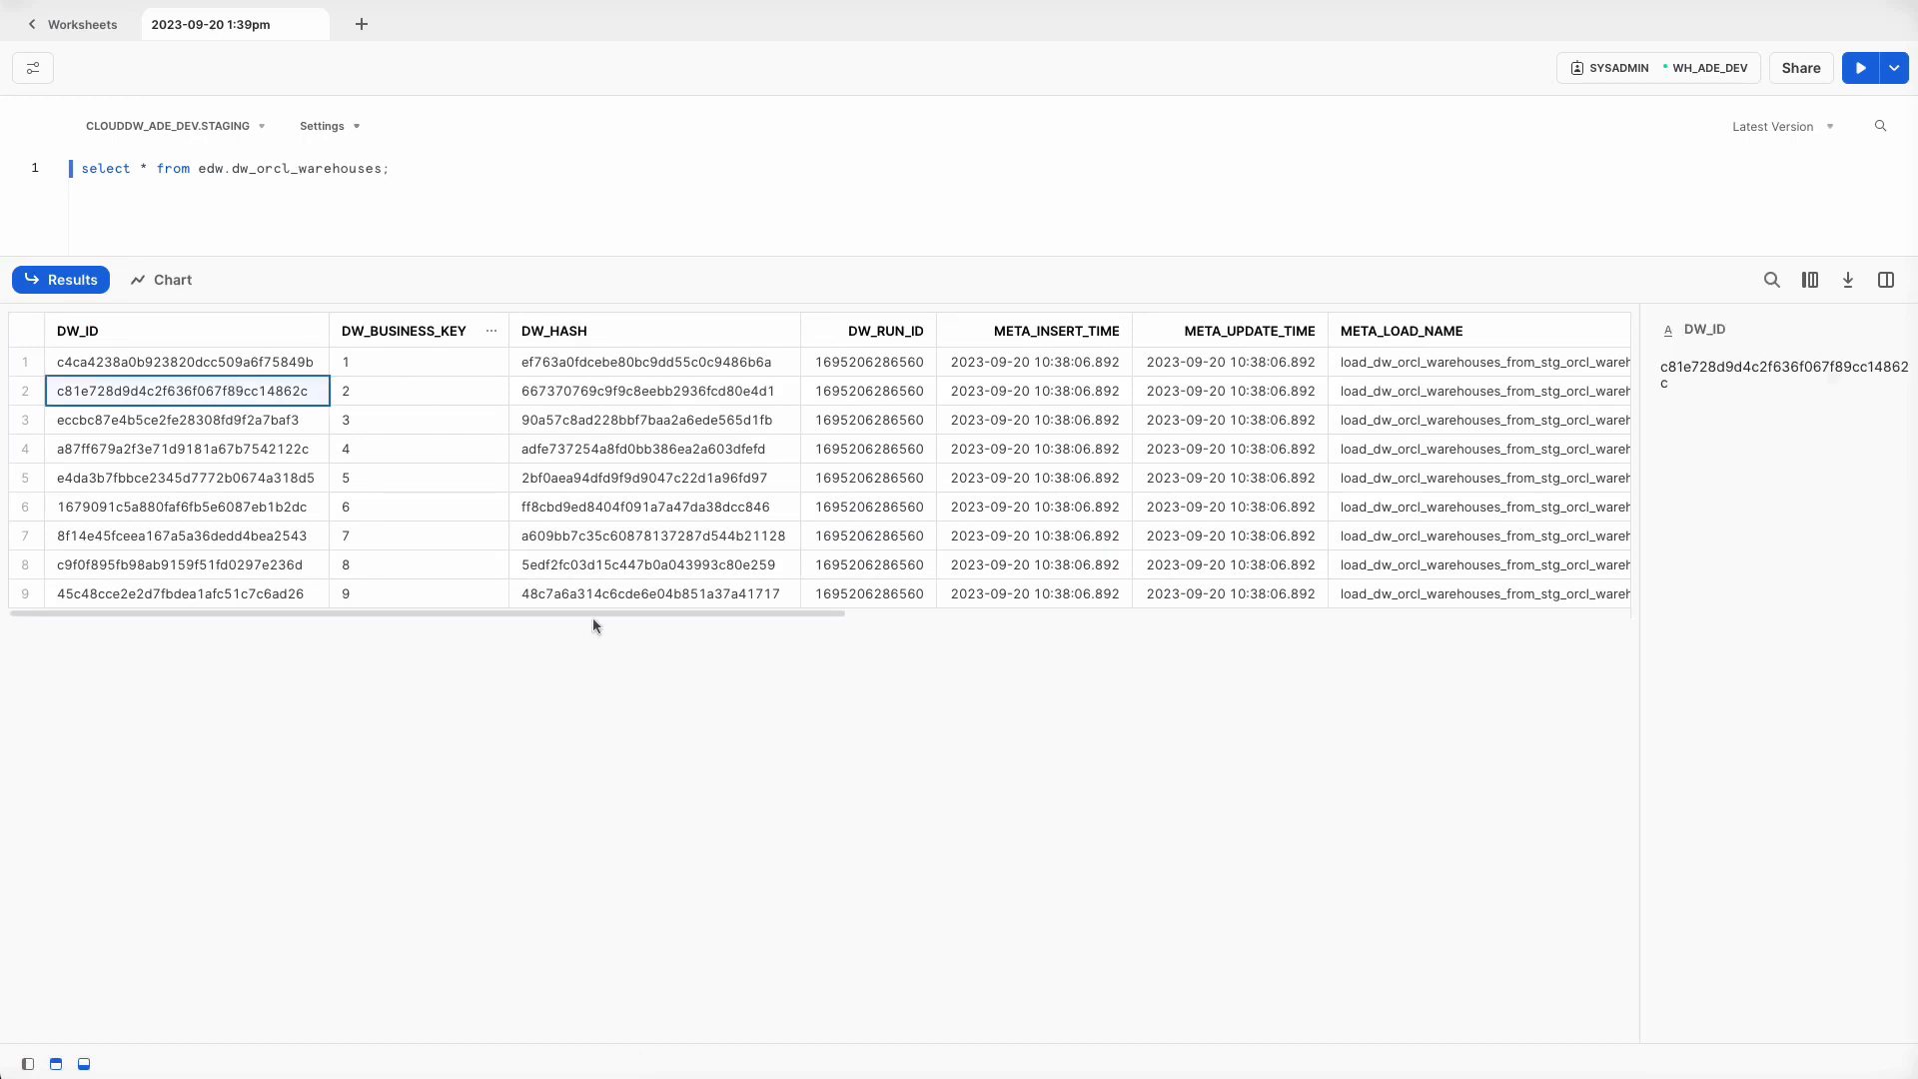
drag(700, 613, 1426, 646)
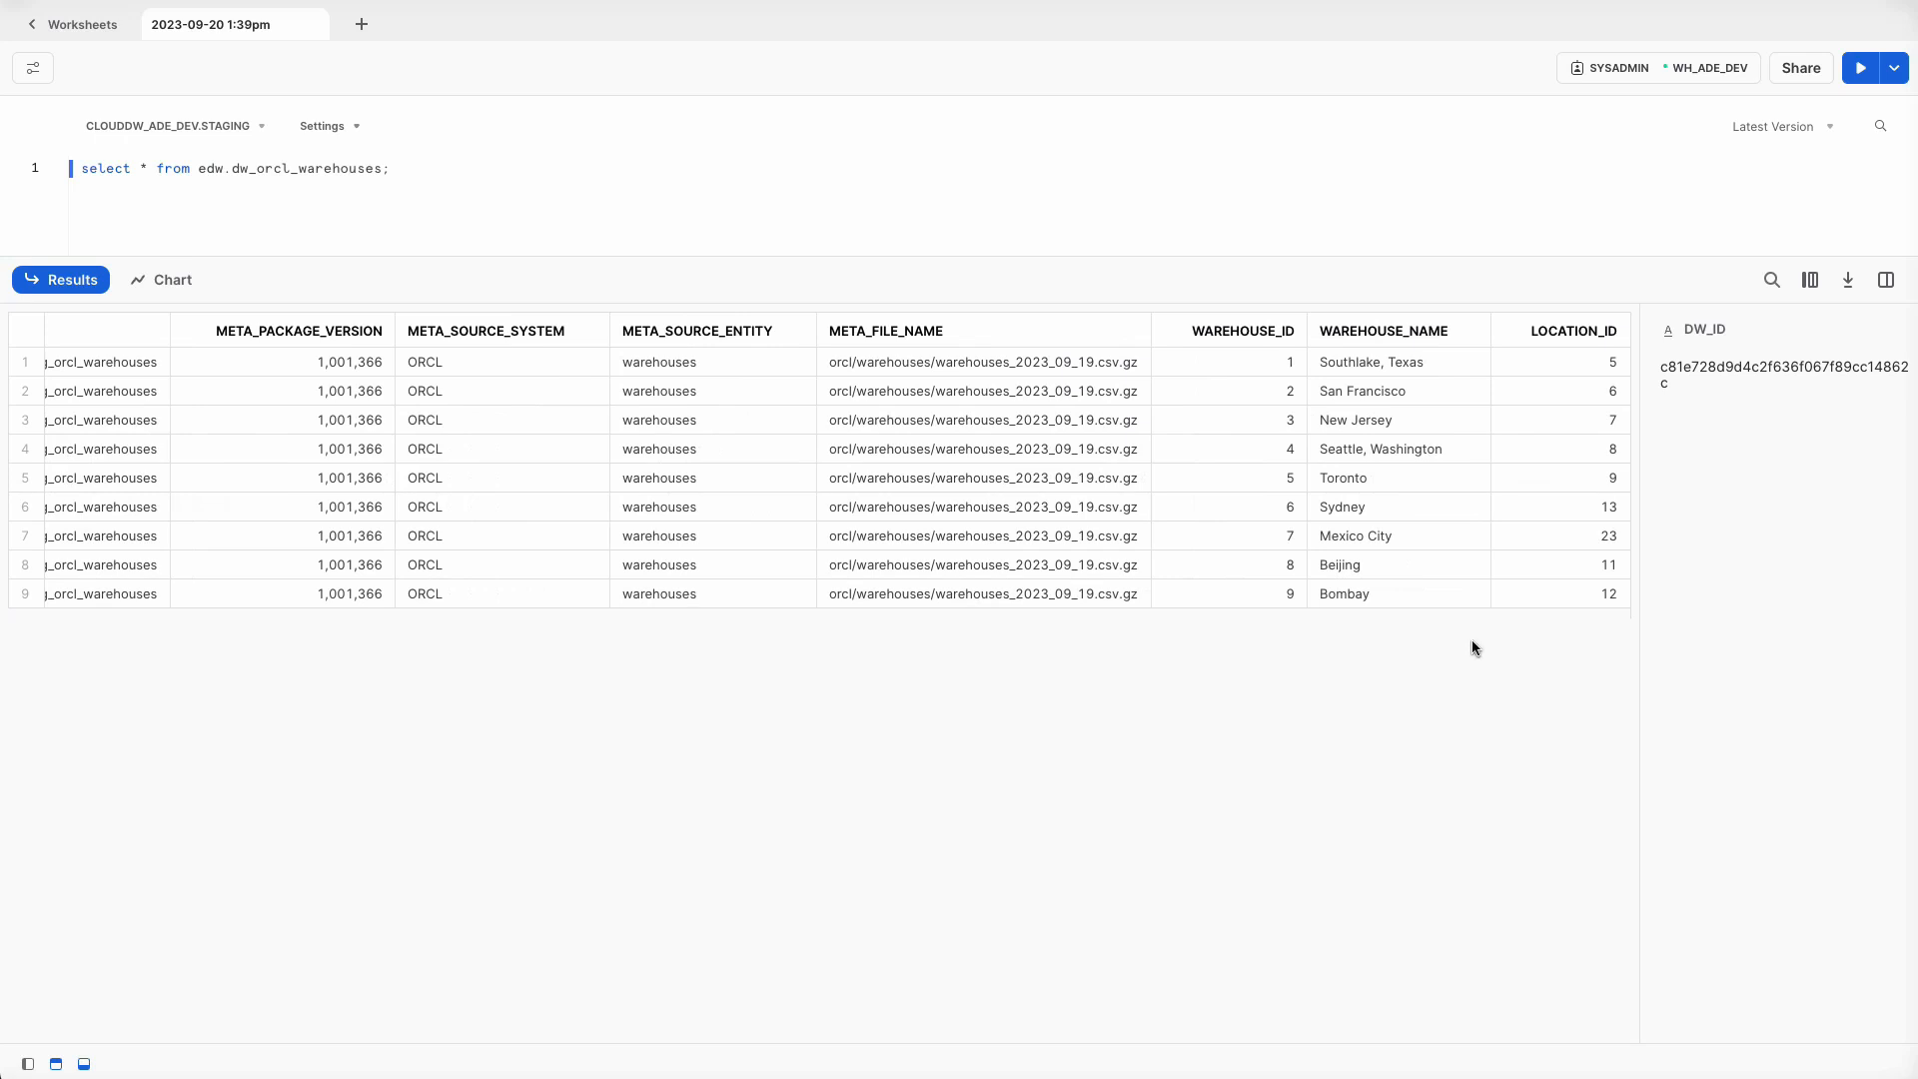
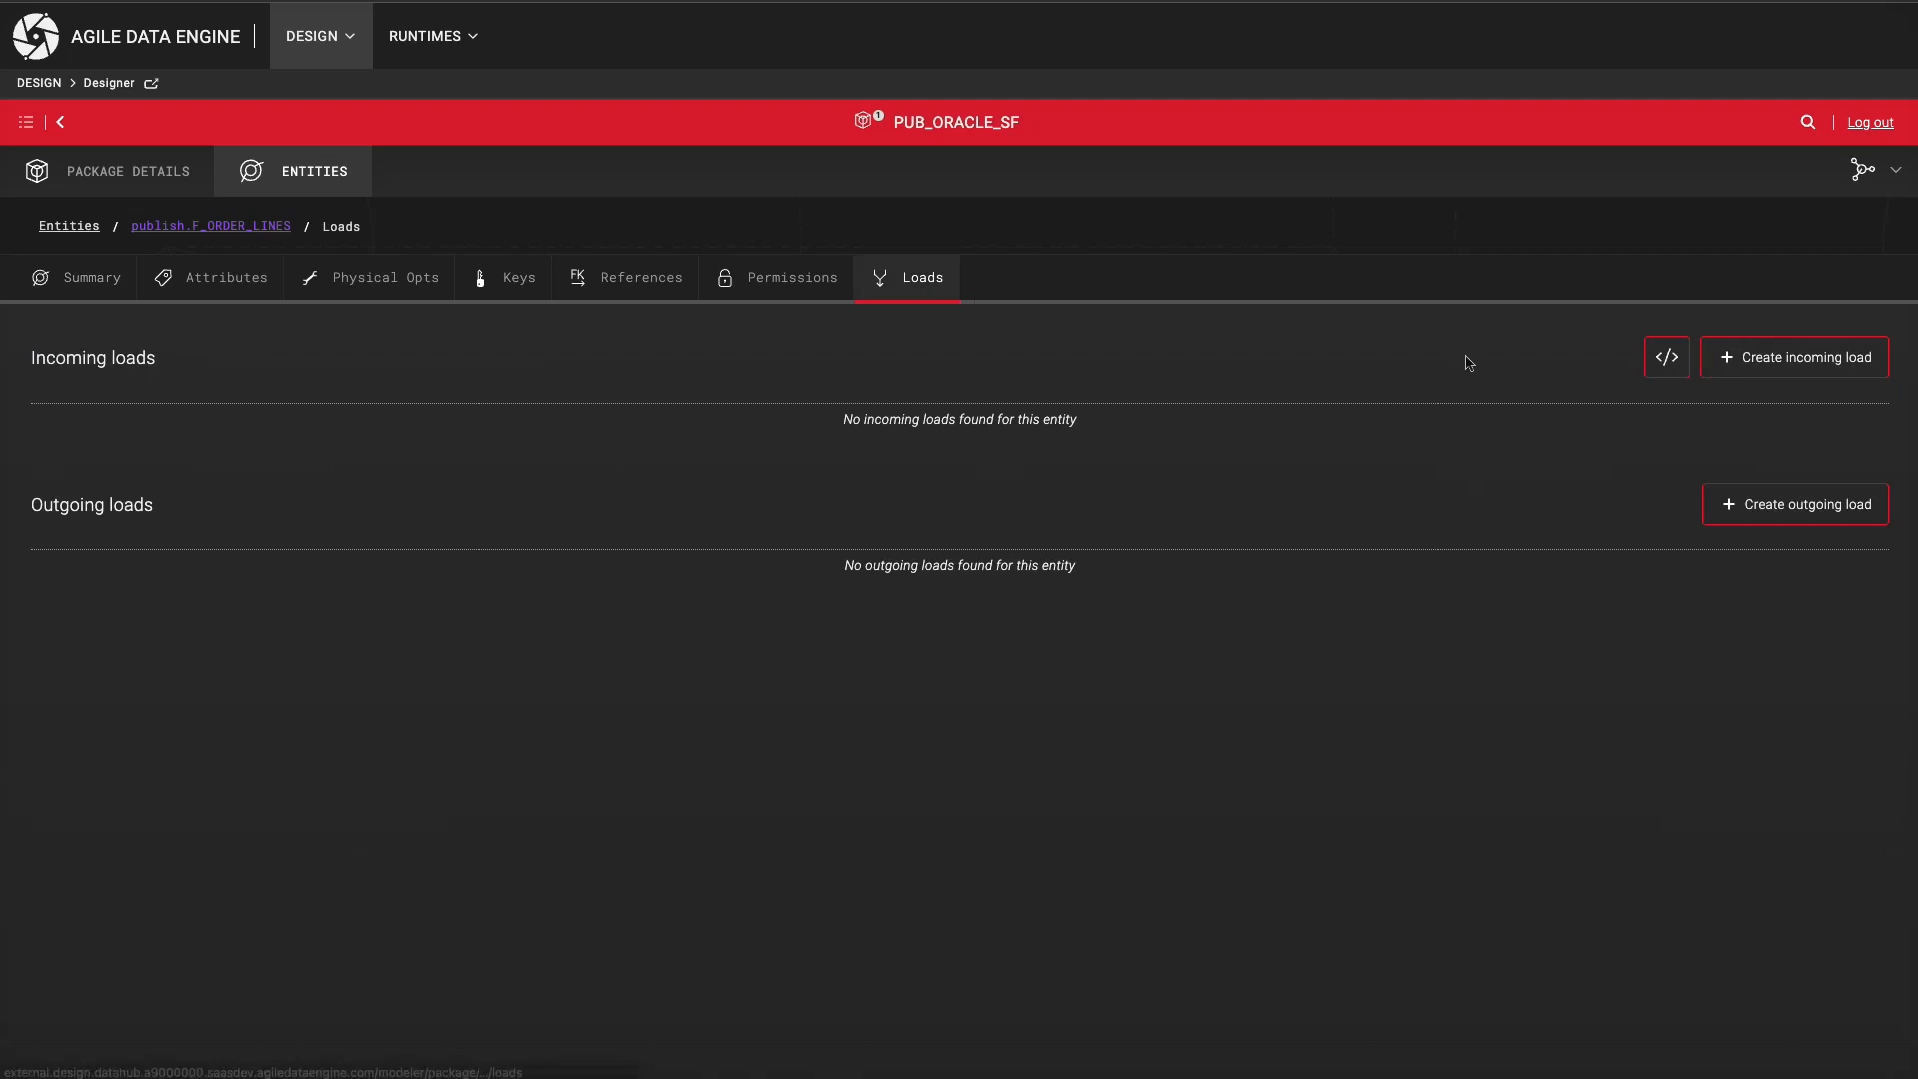
Create an incoming load for F_ORDER_LINES and enter its view SQL selecting order line columns from edw.dw_orcl_orders joined to edw.dw_orcl_order_items on order_id.
click(1745, 366)
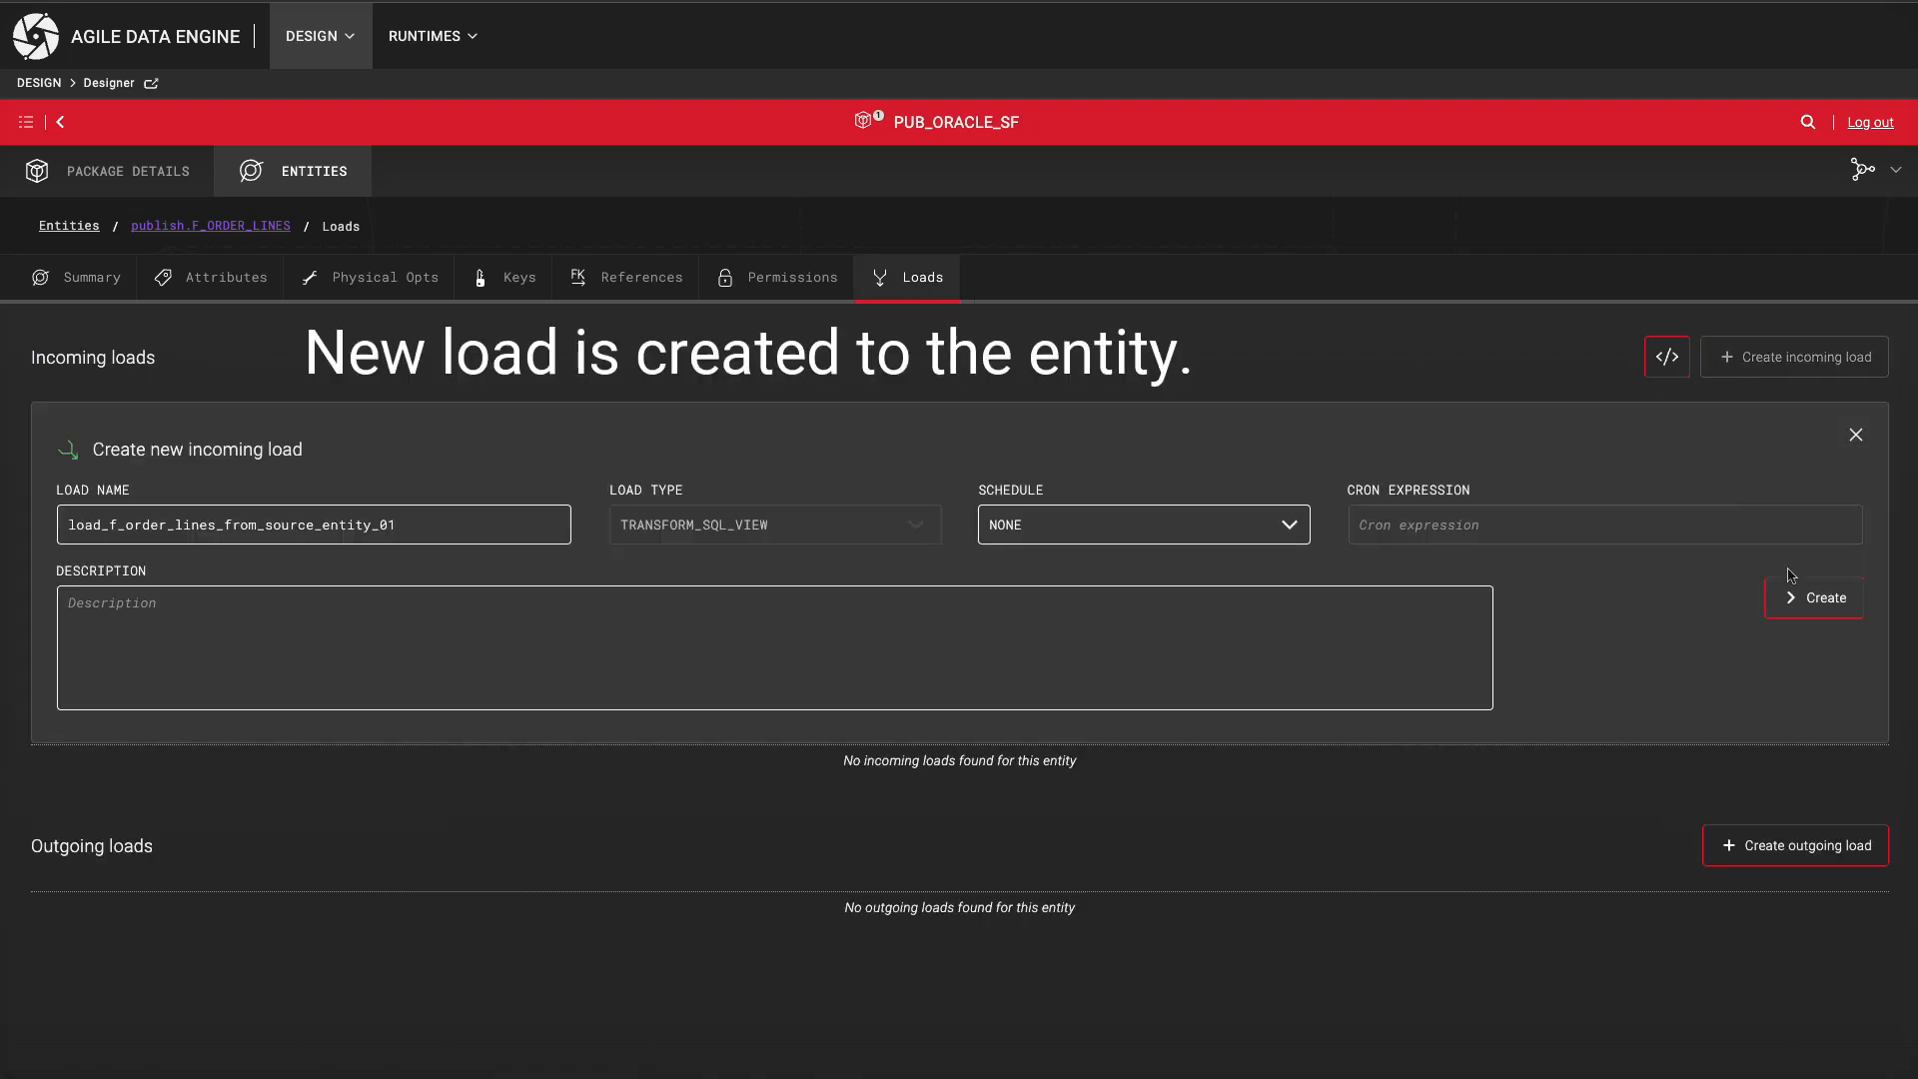
click(1801, 604)
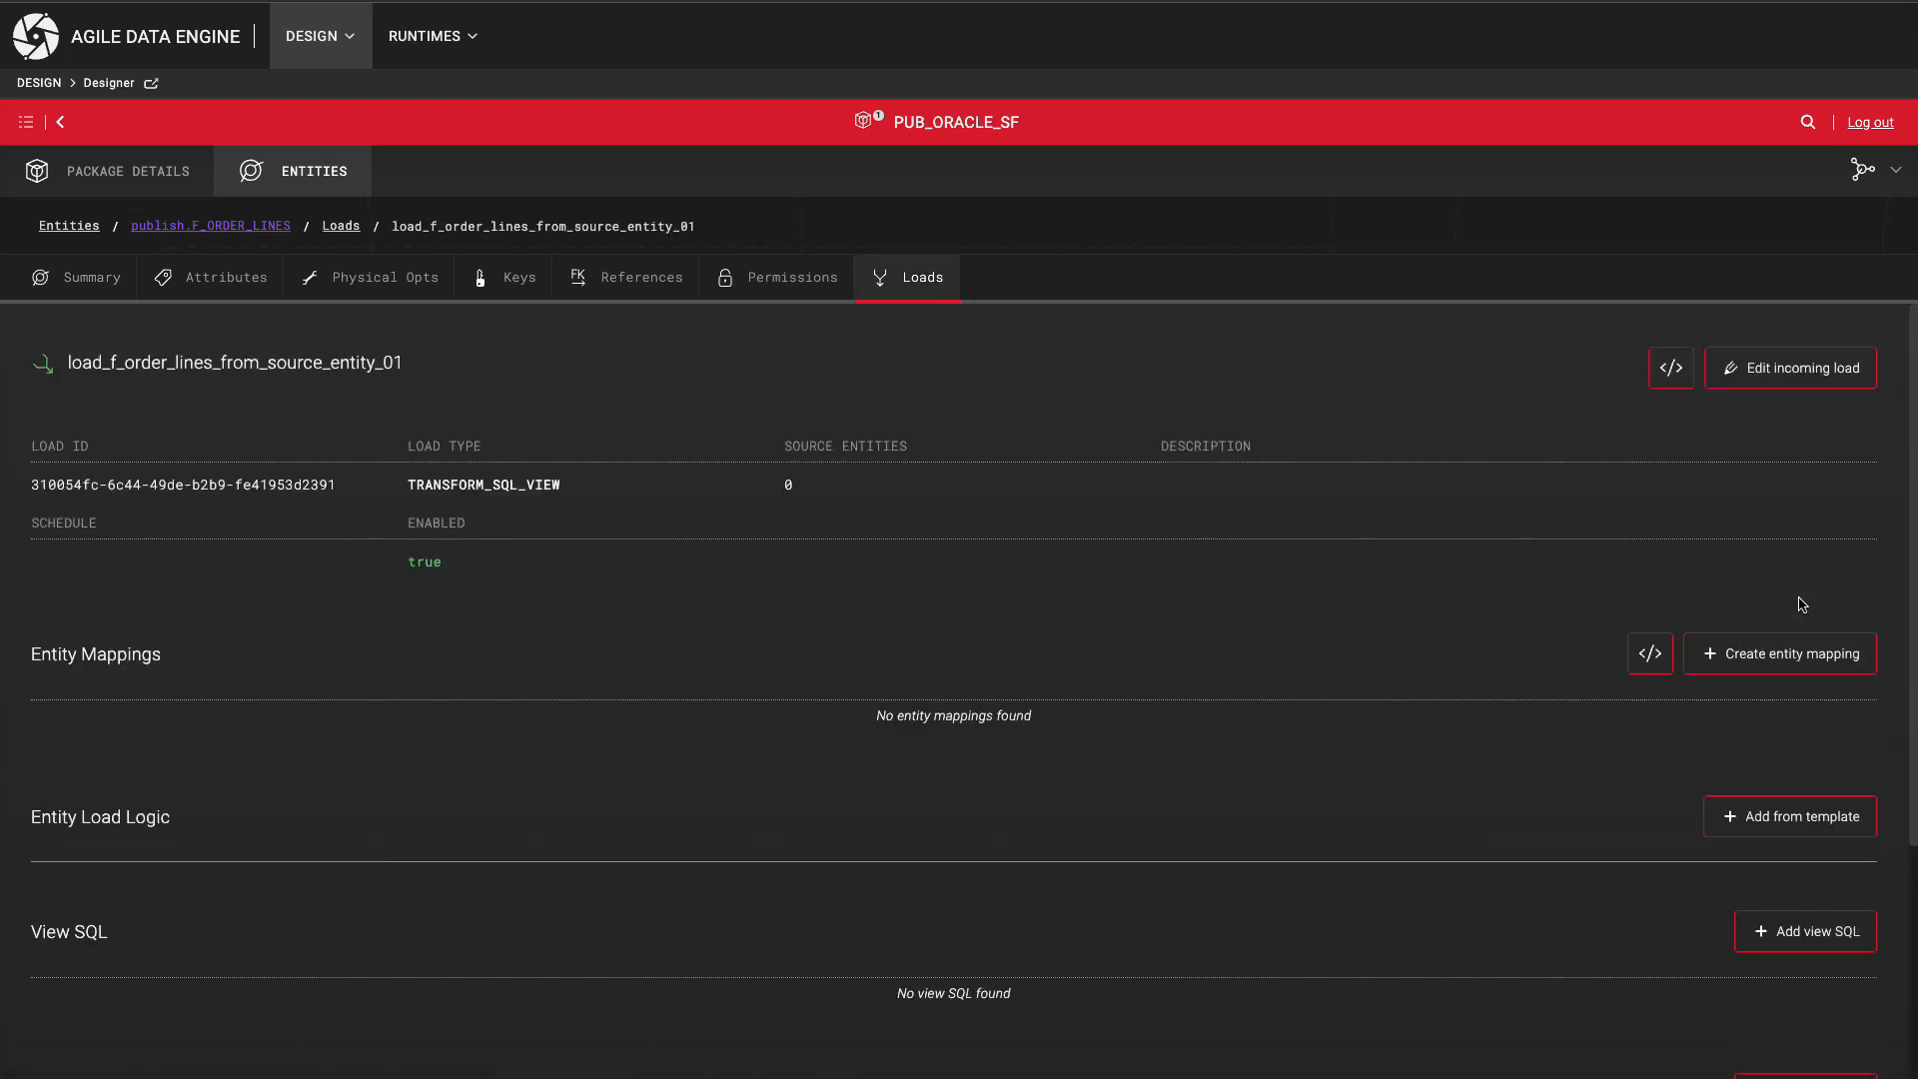
scroll(1398, 590, down, 2)
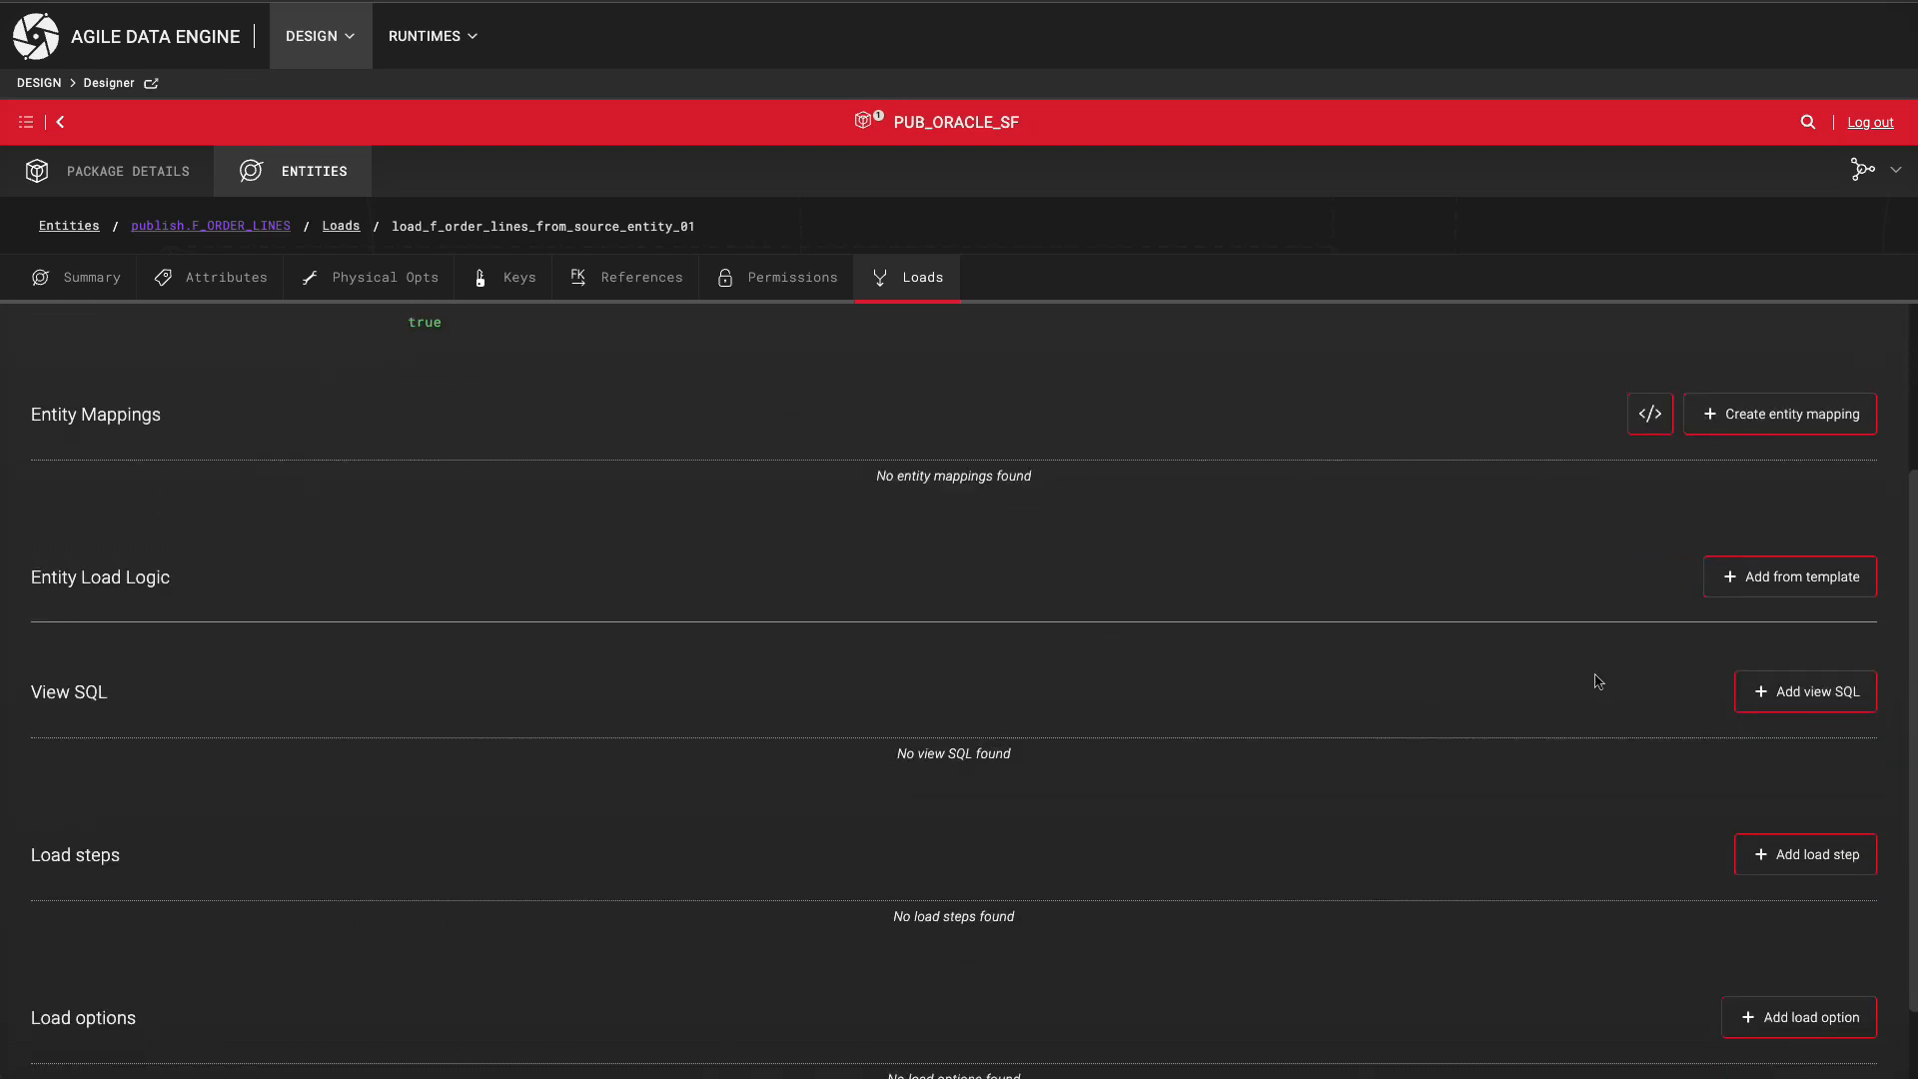
click(1786, 696)
scroll(1146, 730, down, 2)
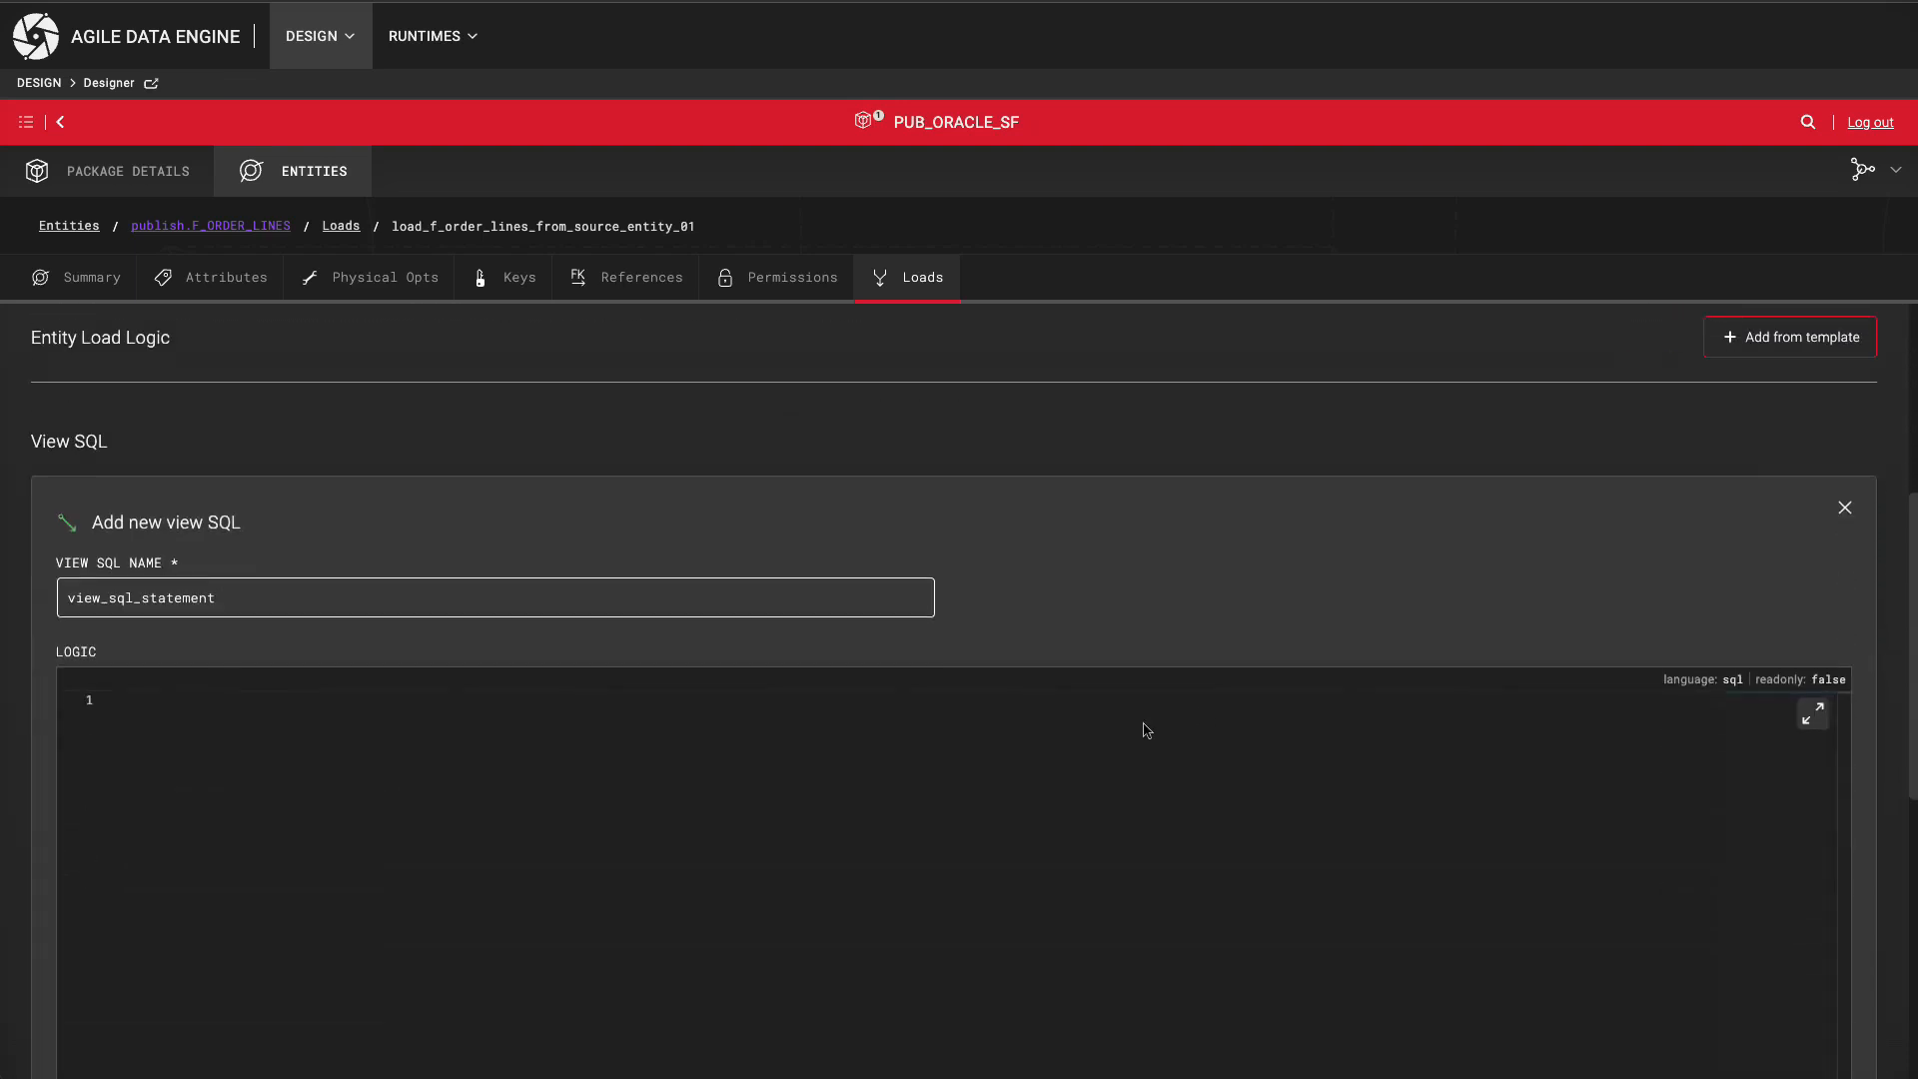
text(select     /* Primary key for fact table */     md5(concat(o.order_id, i.item_id)) as order_line_id,     /* Using business keys as dimension foreign keys */     o.order_id,     o.customer_id,     nvl(o.salesman_id, -1) as salesman_id,     i.product_id,     i.item_id,     /* Using order date as key to date dimension */     to_number(to_varchar(o.order_date, 'YYYYMMDD')) as order_date_id,     i.quantity,     i.unit_price from edw.dw_orcl_orders o join edw.dw_orcl_order_items i on o.order_id = i.order_id;)
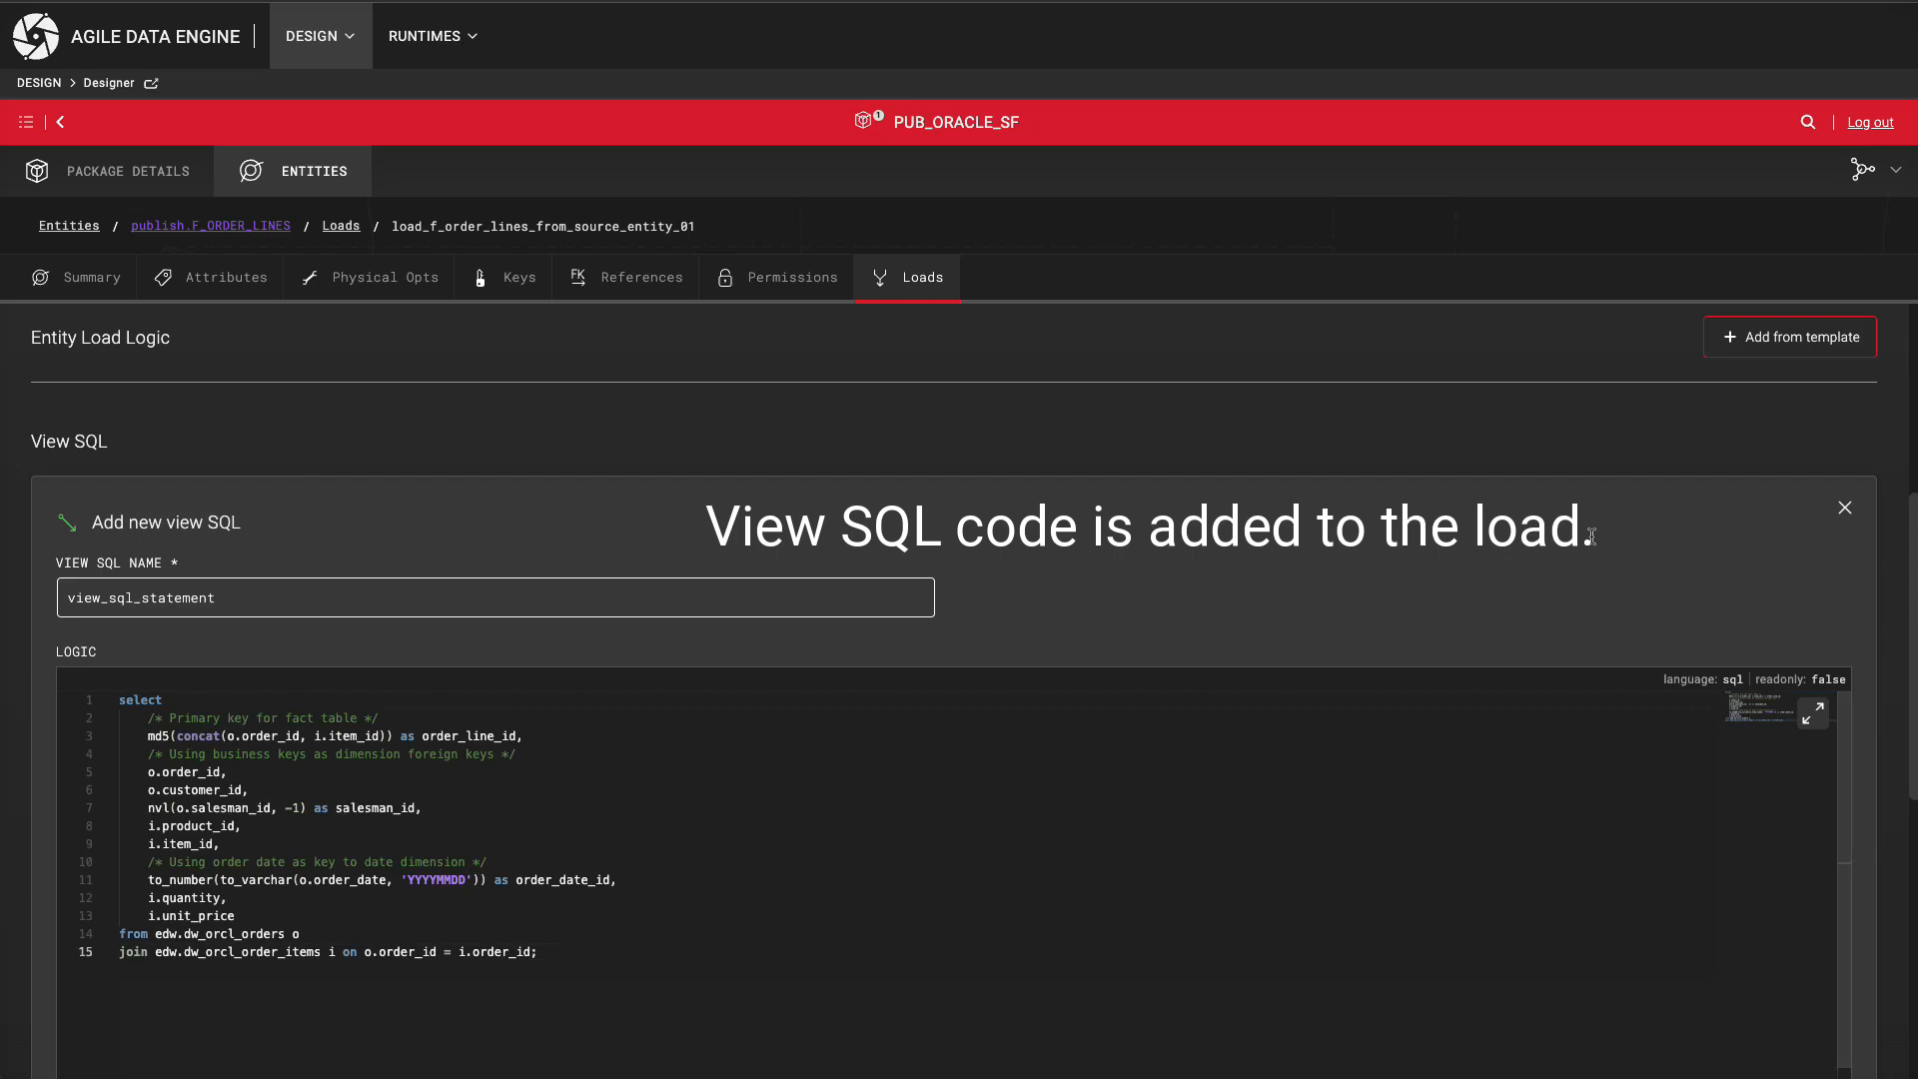
Add the view SQL to the load, saving it with entity mappings for edw.DW_ORCL_ORDERS and edw.DW_ORCL_ORDER_ITEMS.
scroll(515, 719, down, 2)
drag(548, 712, 124, 463)
click(263, 535)
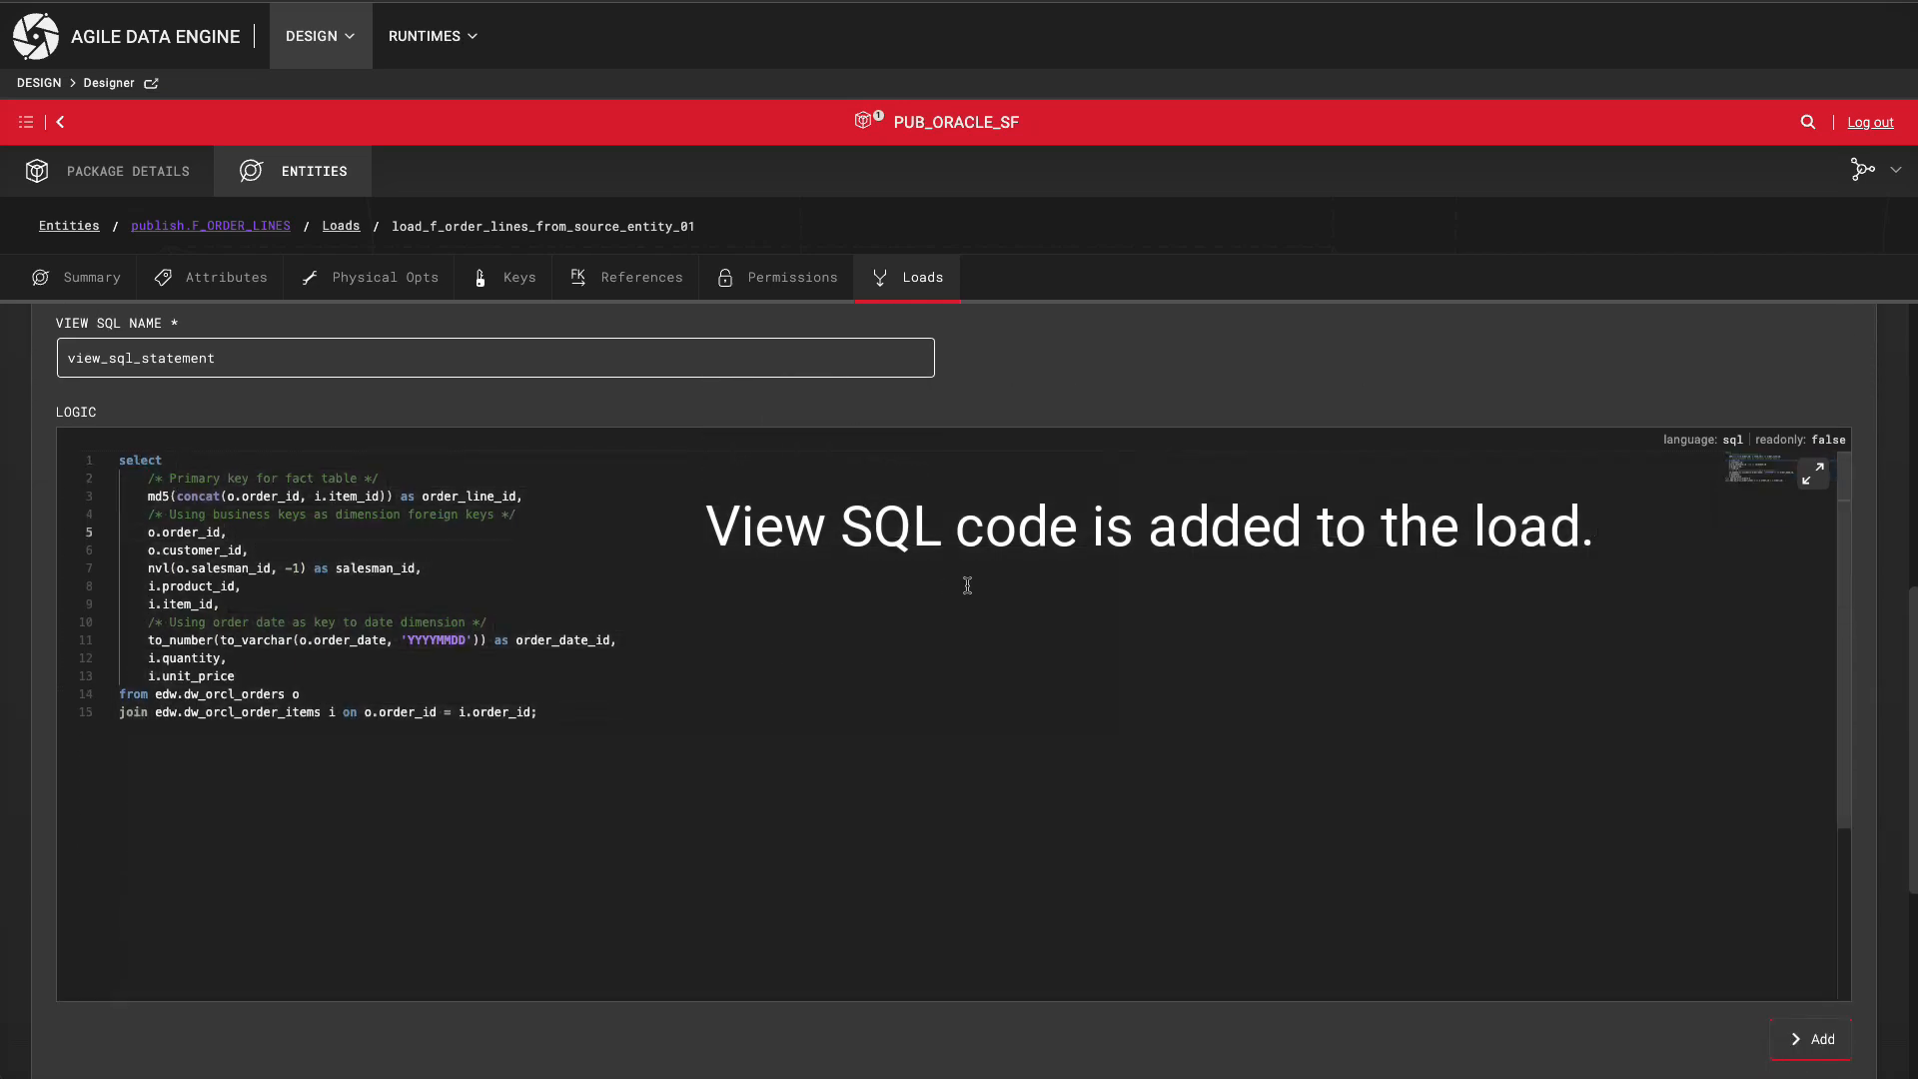
scroll(967, 584, down, 2)
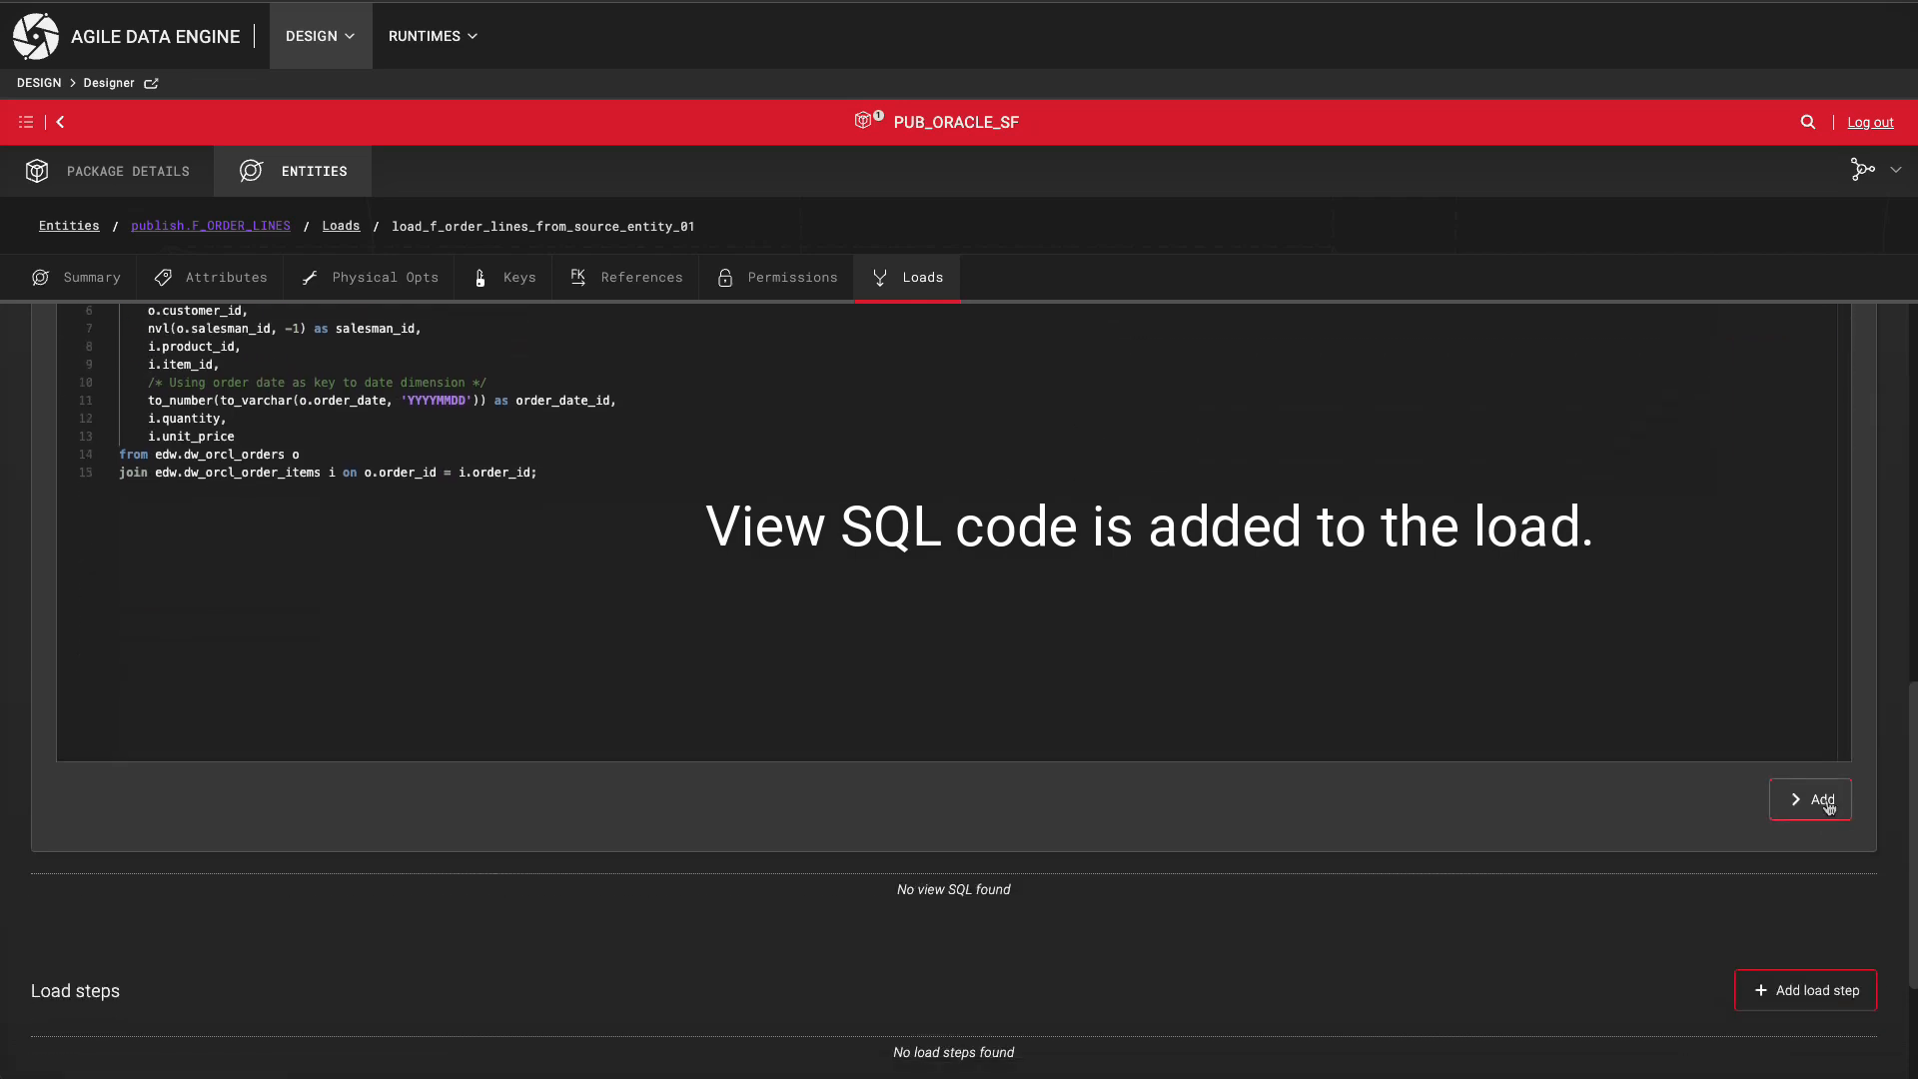
click(1824, 802)
click(562, 571)
click(562, 613)
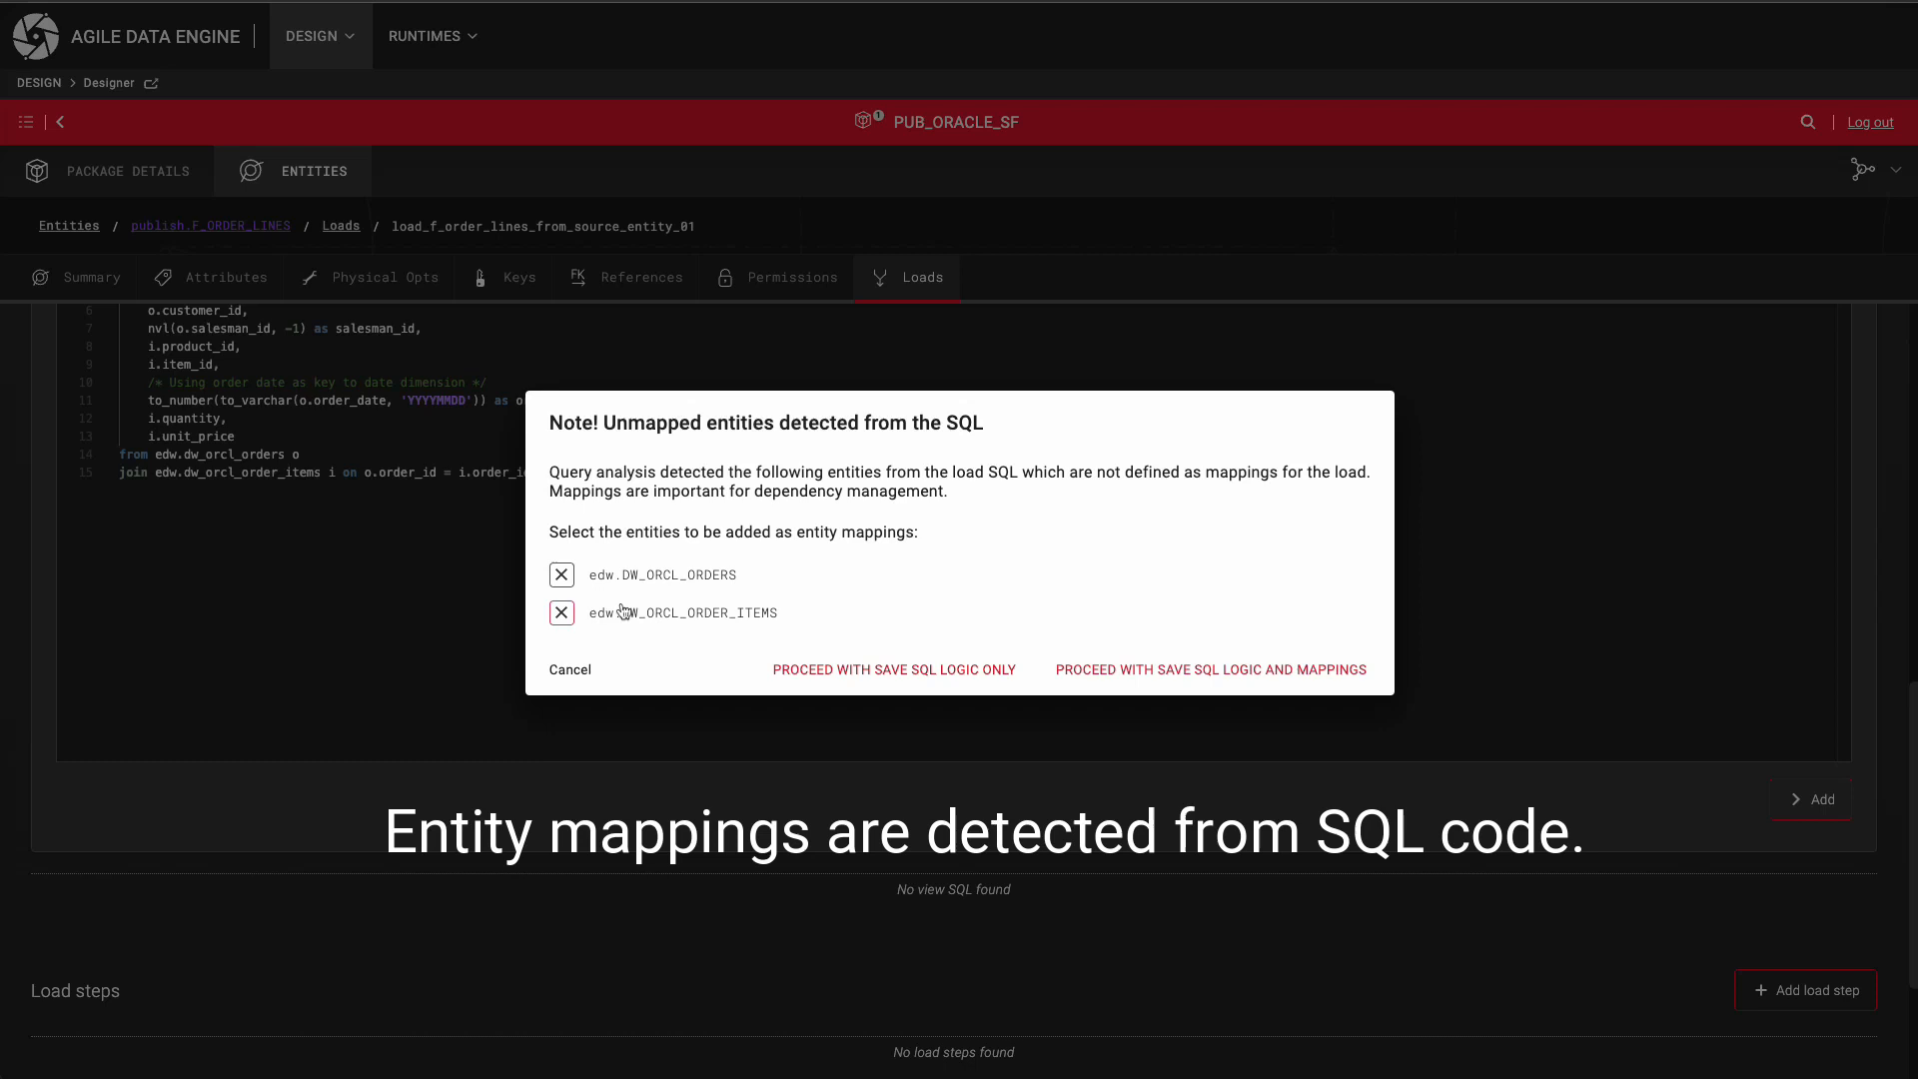
click(1127, 669)
scroll(1126, 669, up, 4)
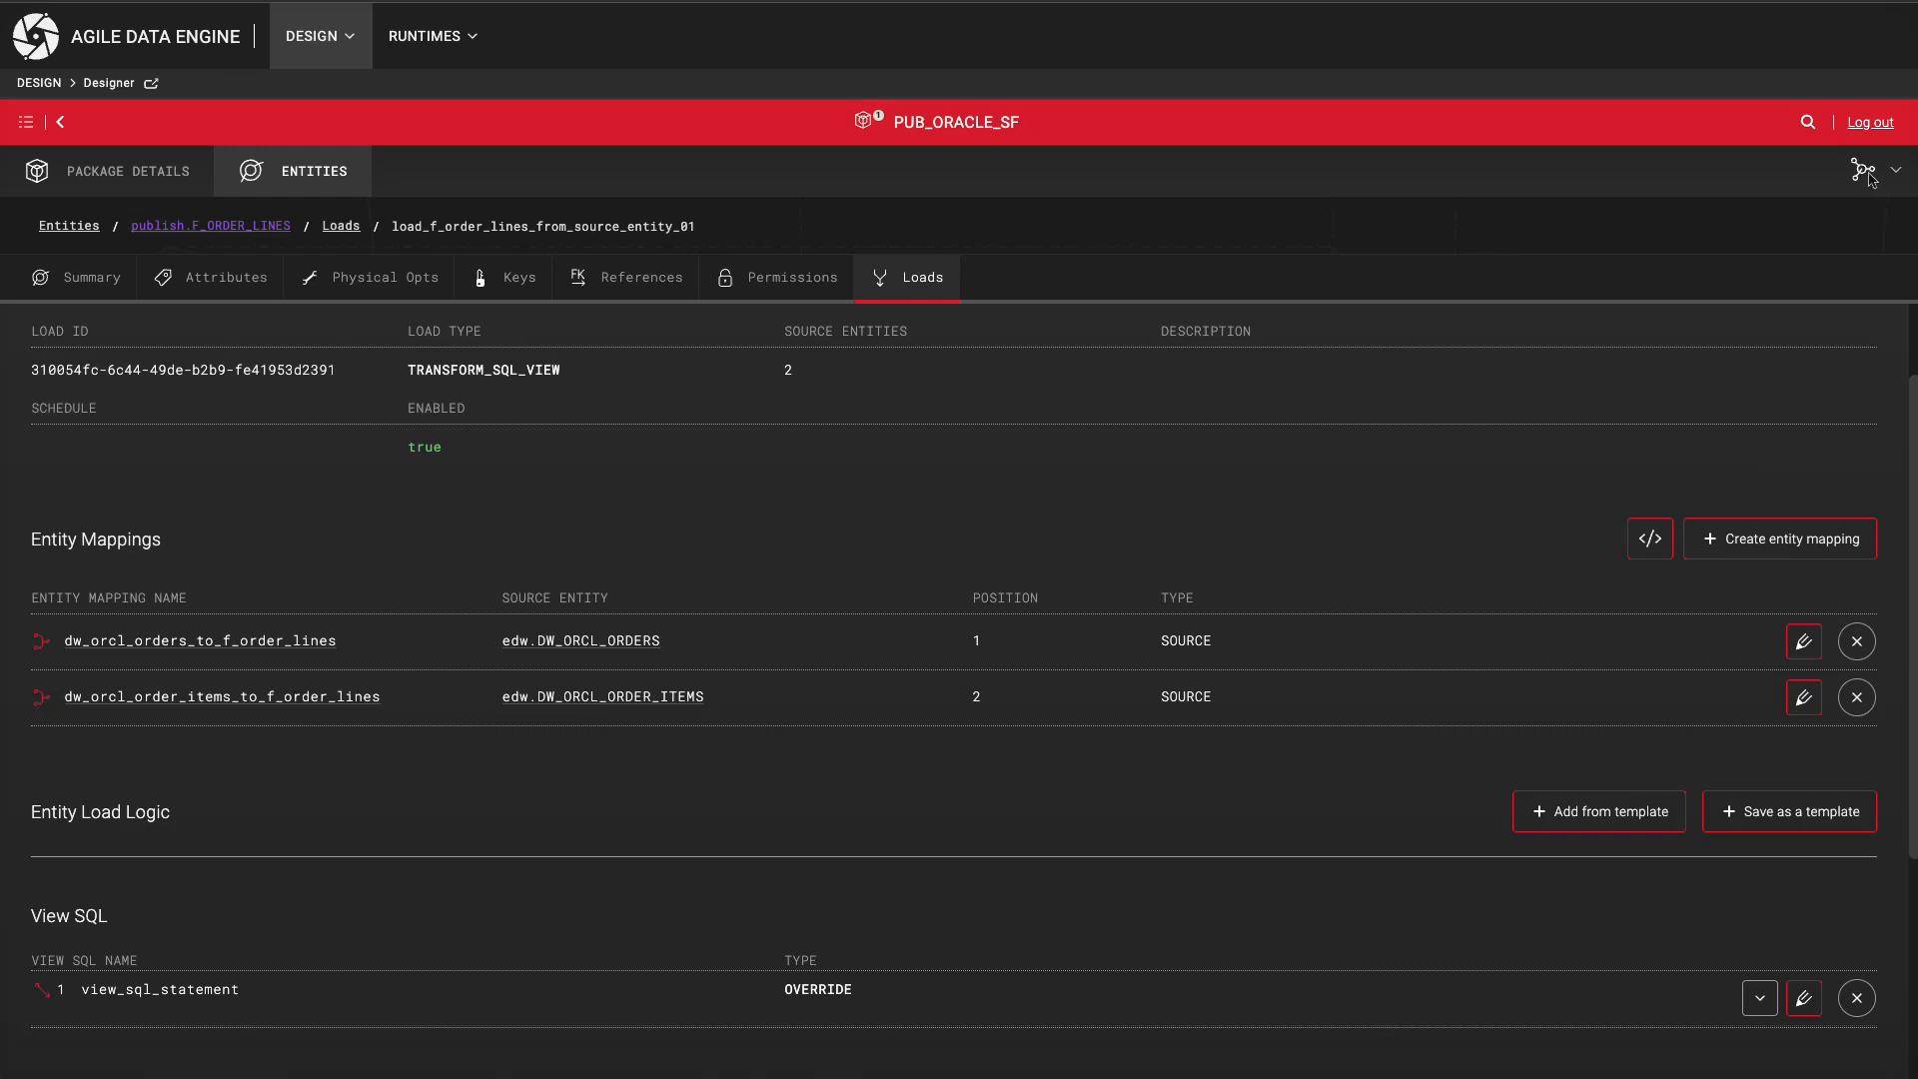
Examine the data lineage graph leading to publish.F_ORDER_LINES with that entity focused, and return to the load details.
click(1875, 180)
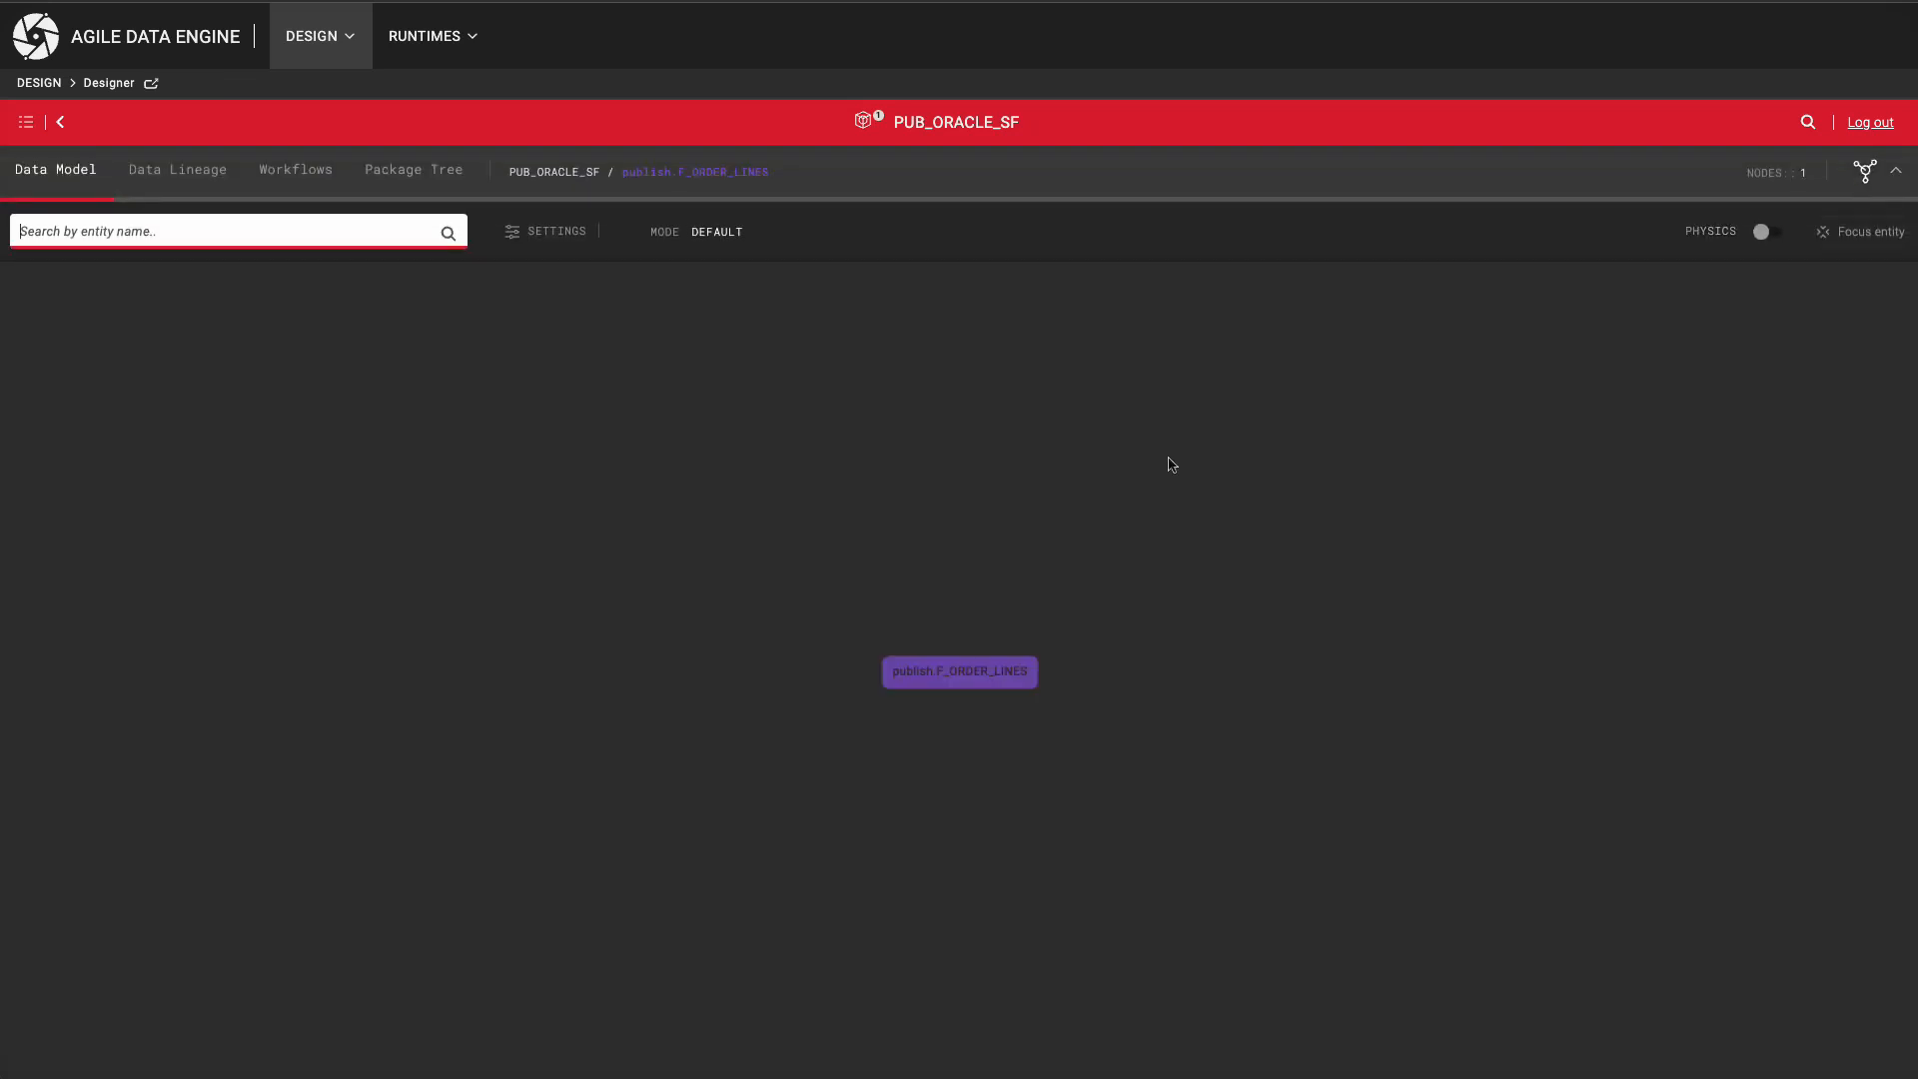
click(213, 186)
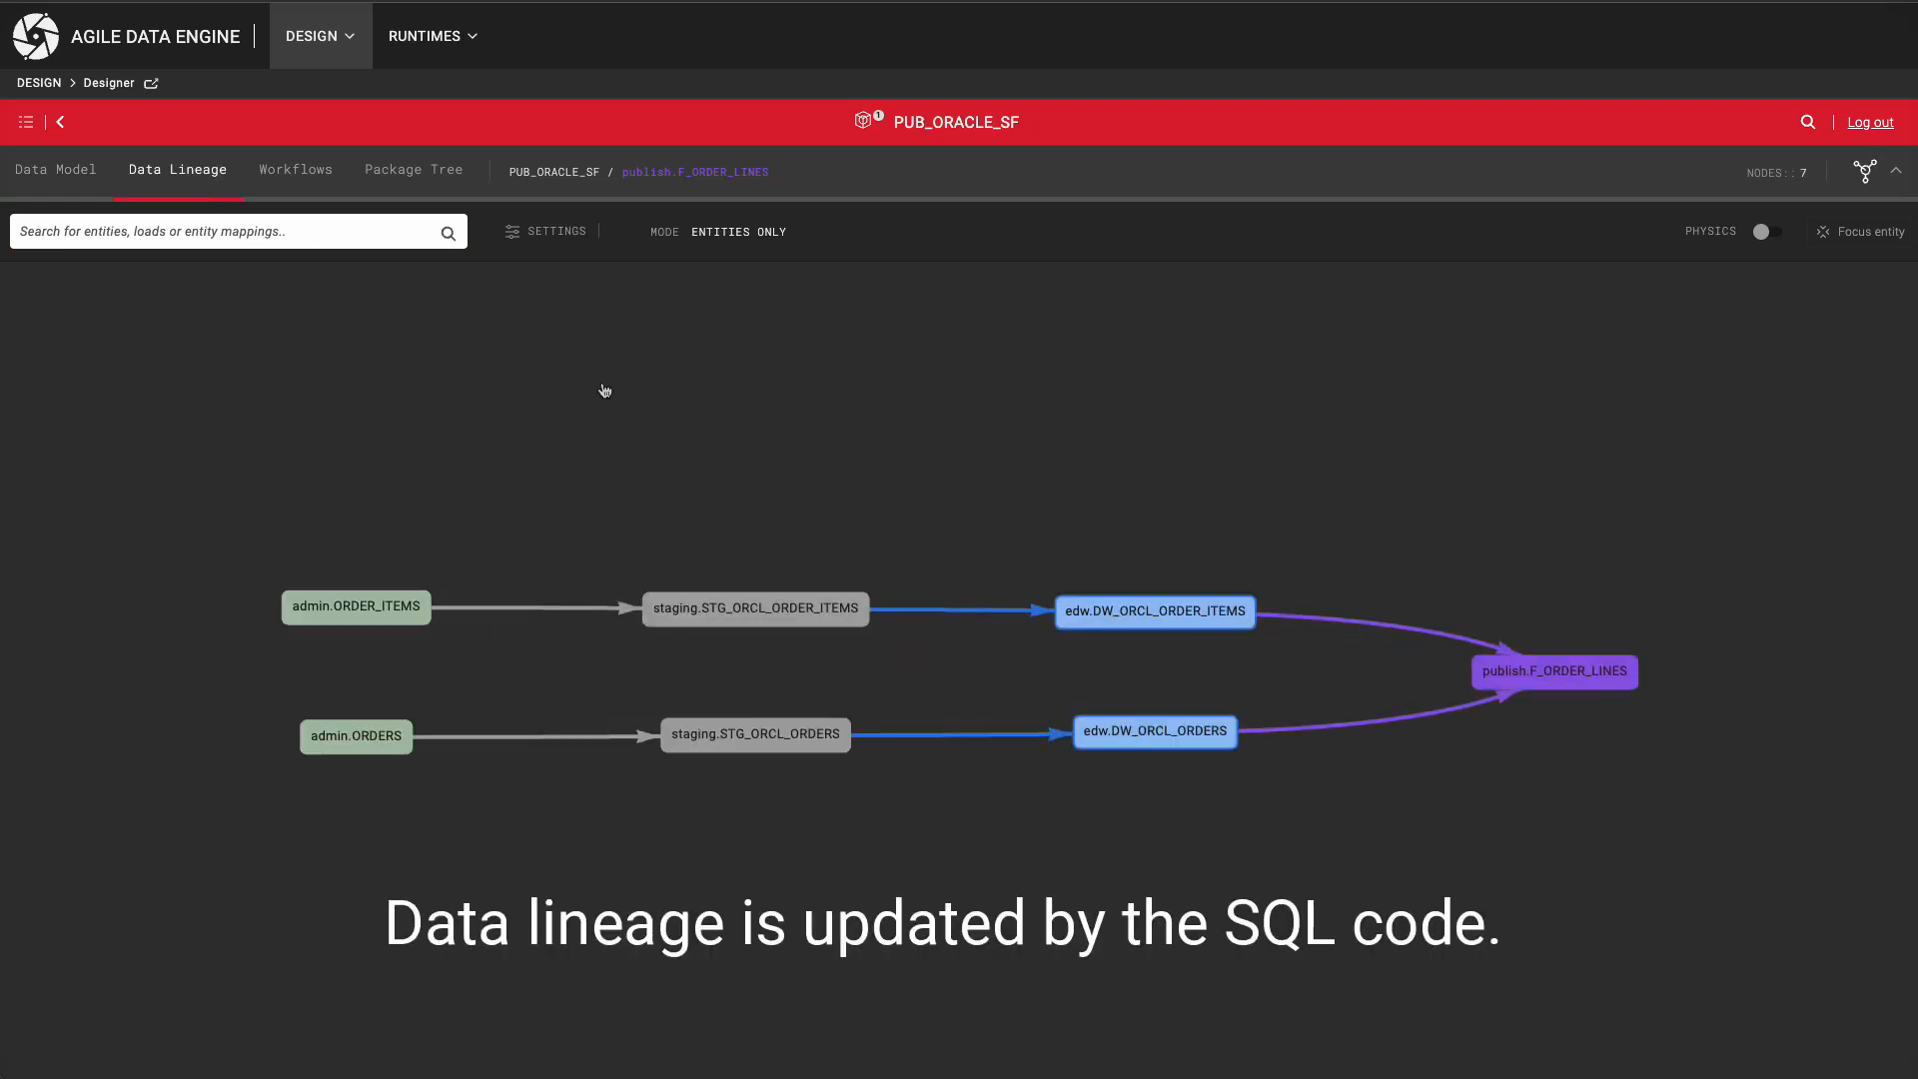
double_click(1555, 677)
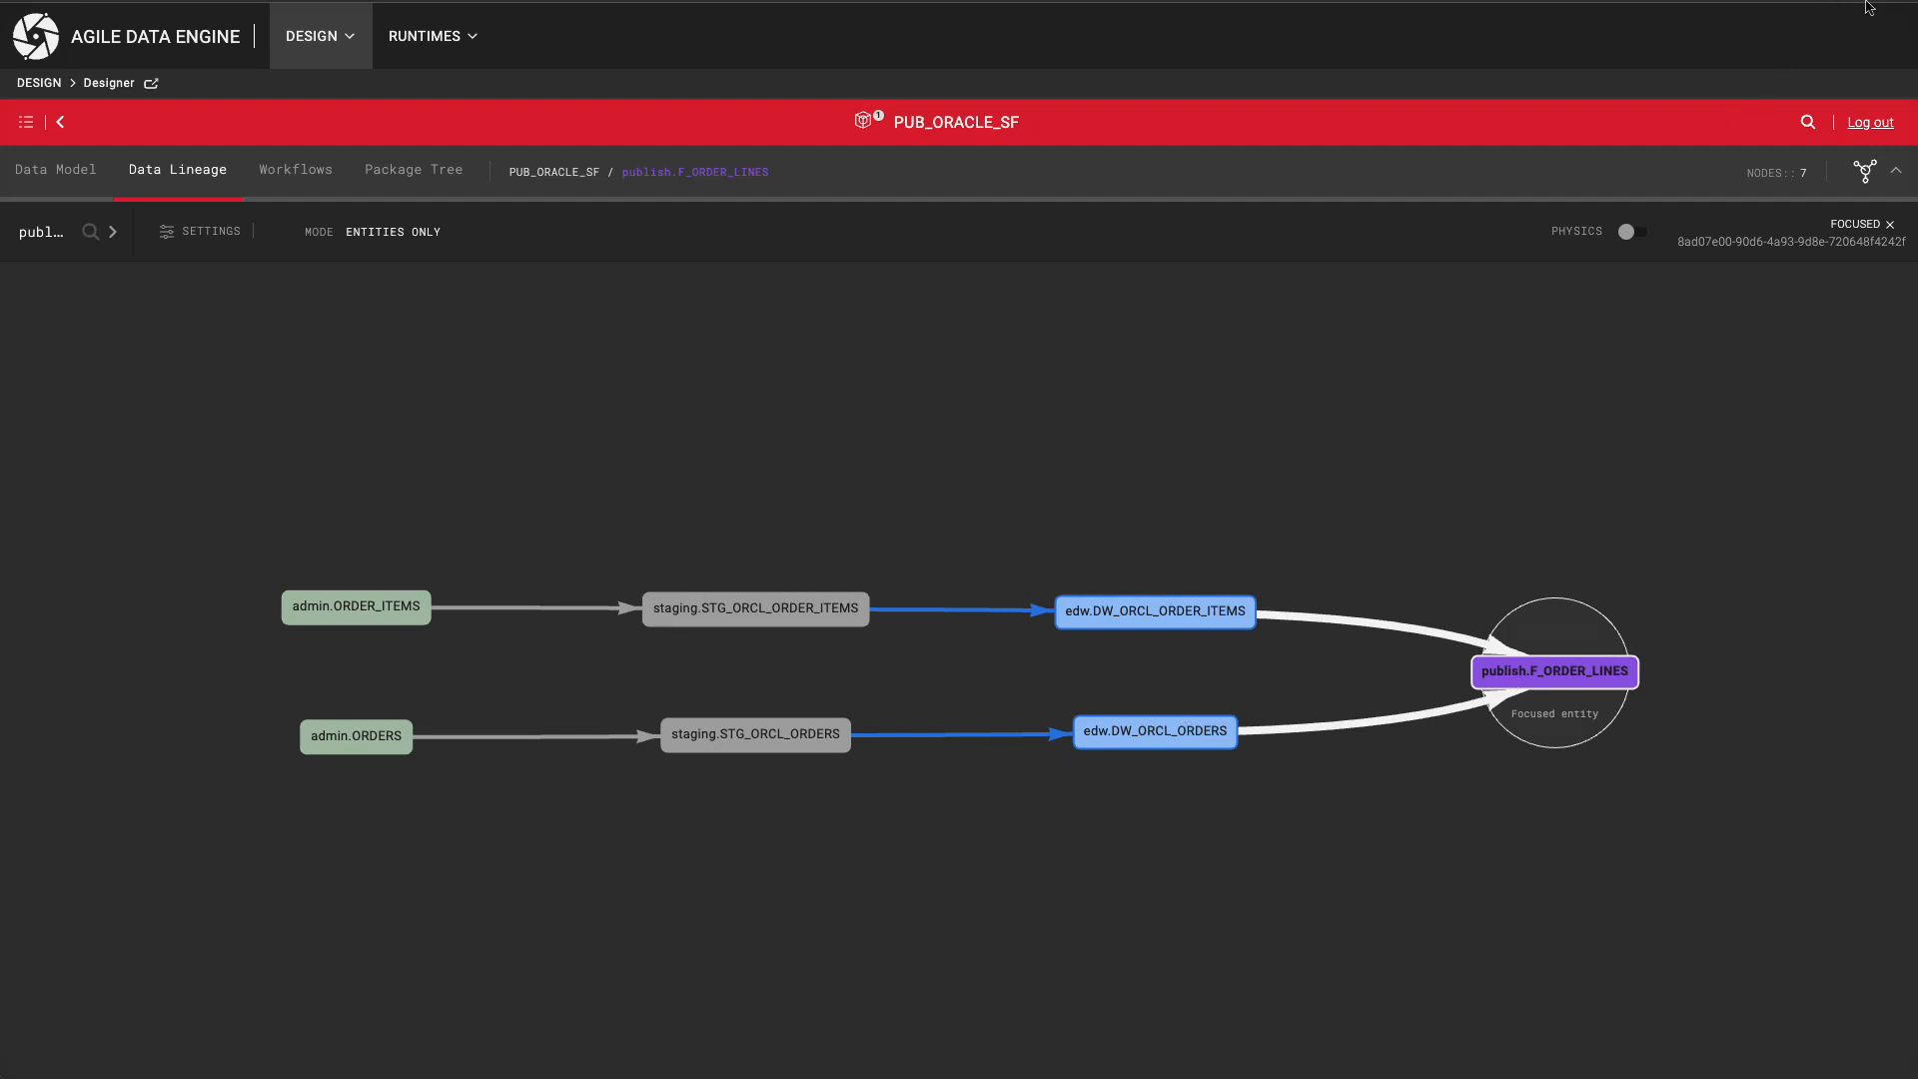
click(1866, 171)
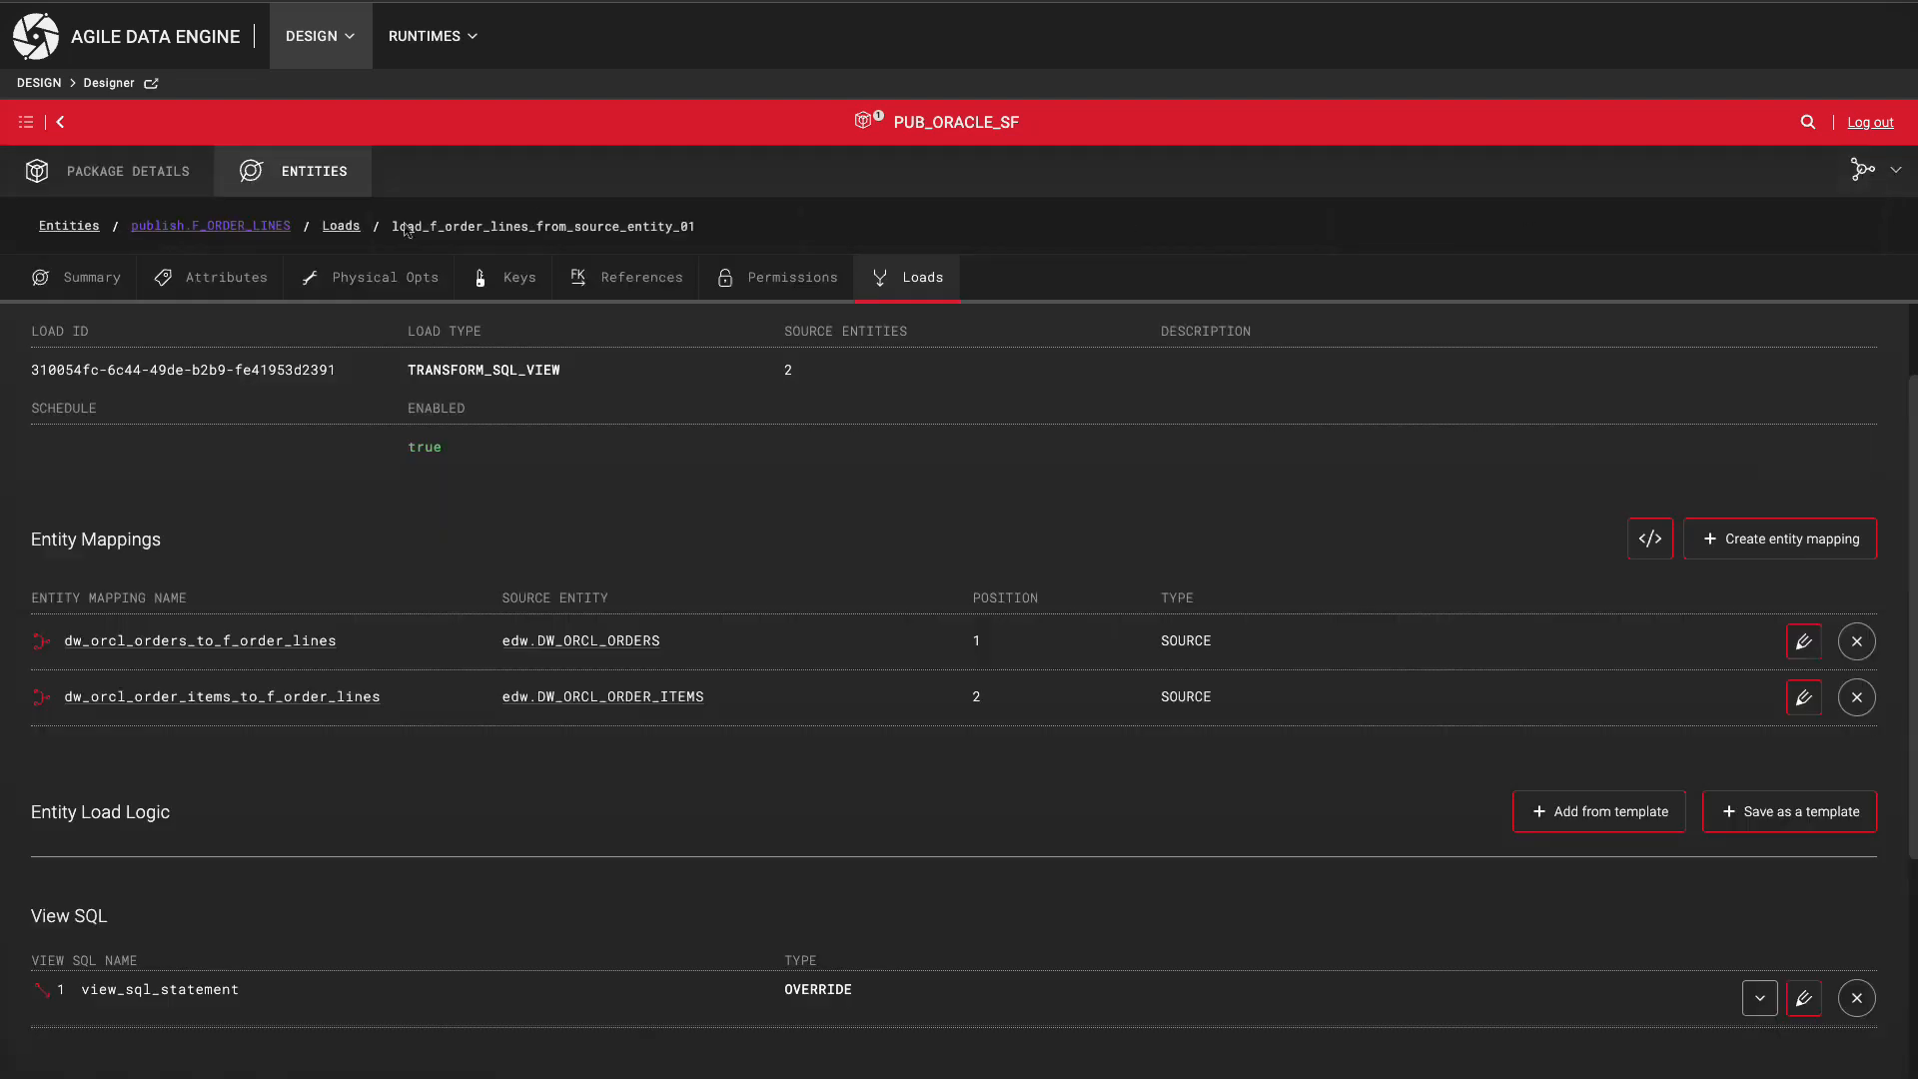
Create a new entity in the package with logical name CUSTOMER, type DIM, physical type VIEW and schema publish.
click(184, 190)
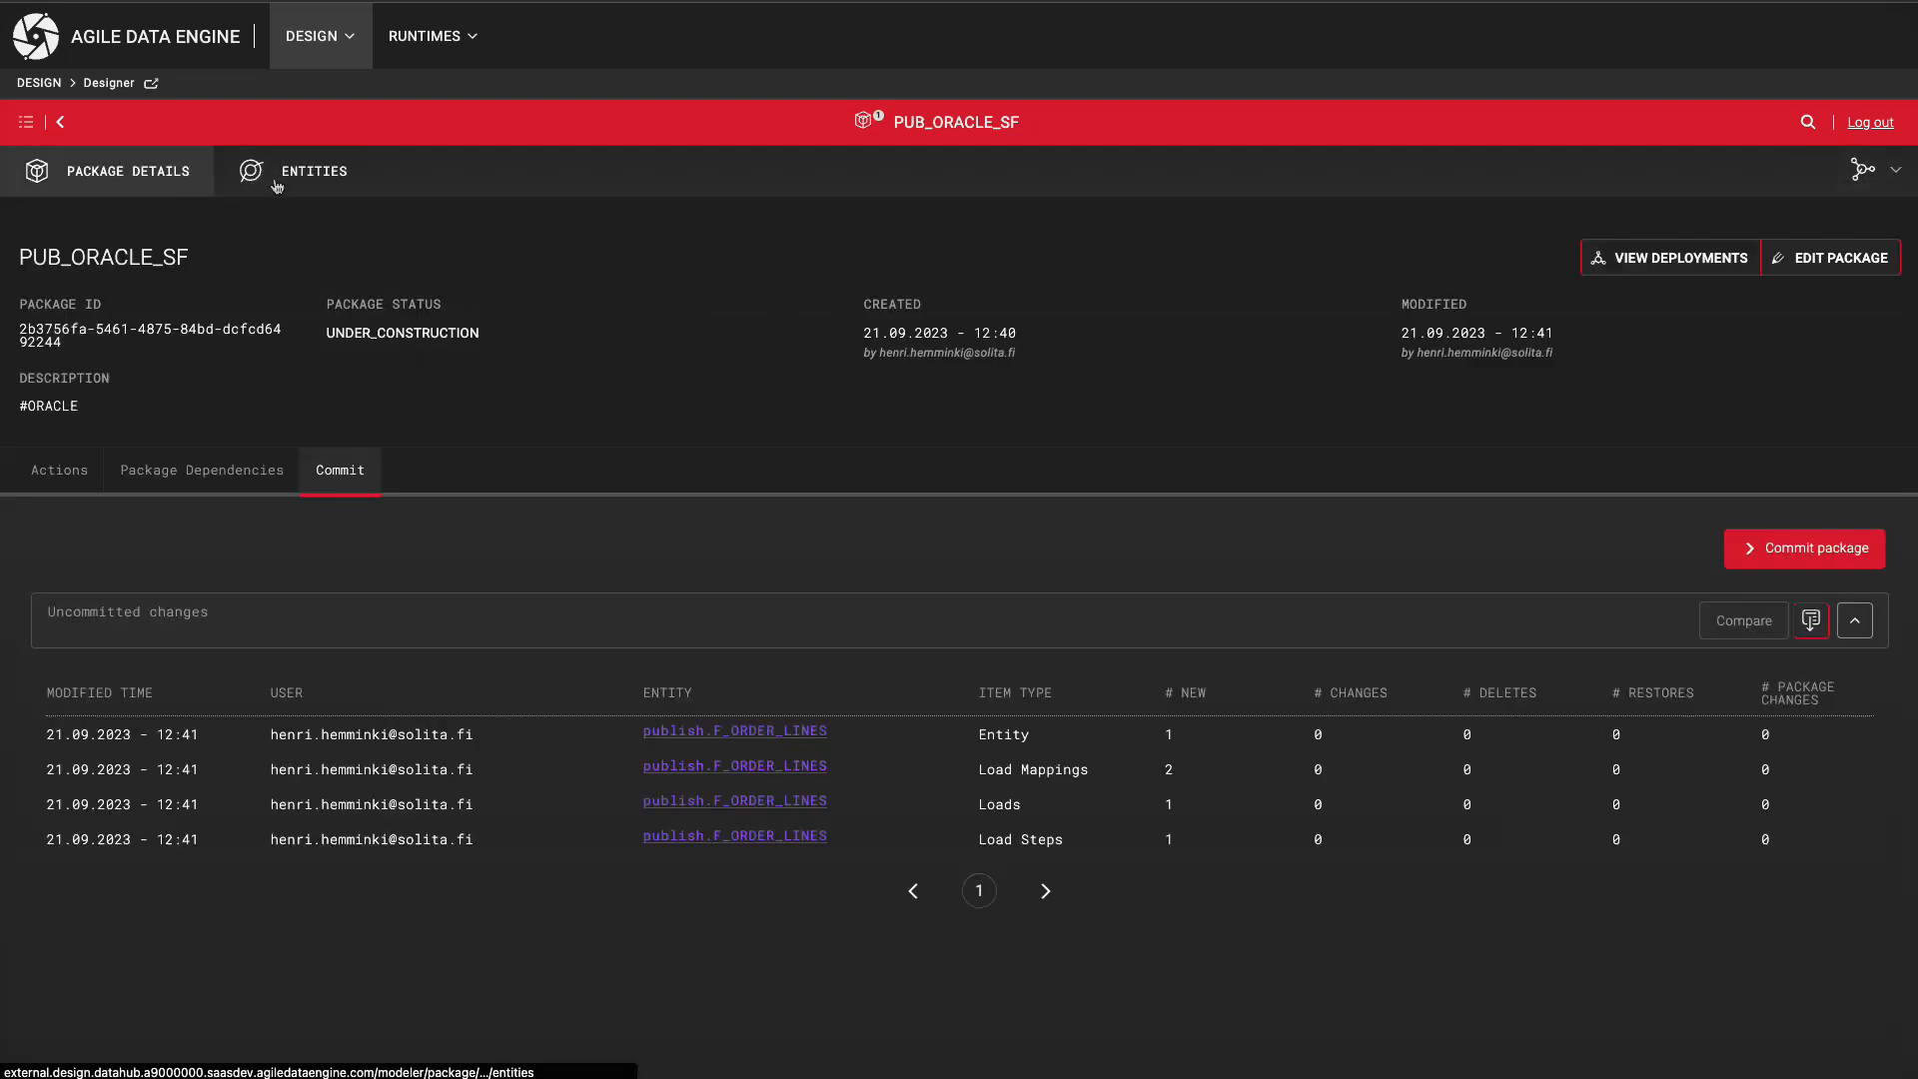
click(258, 192)
click(1817, 426)
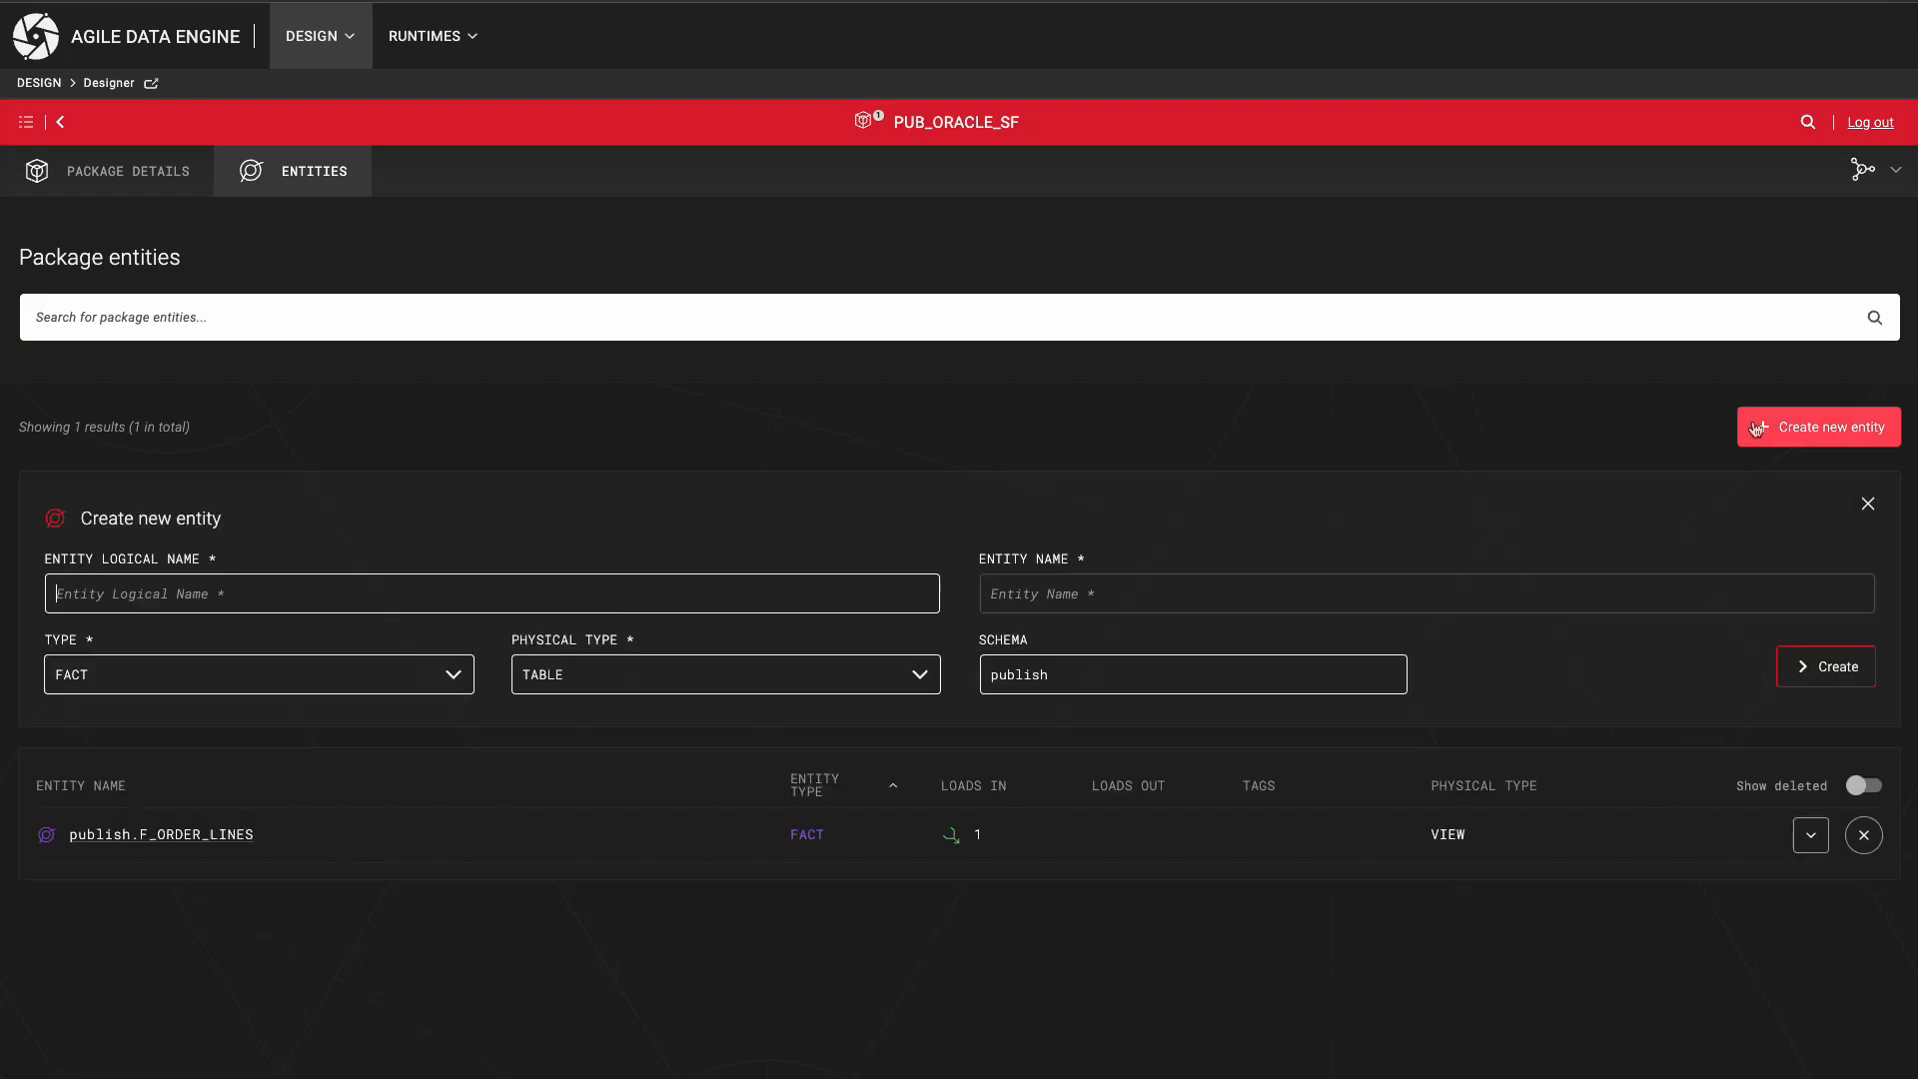
click(388, 677)
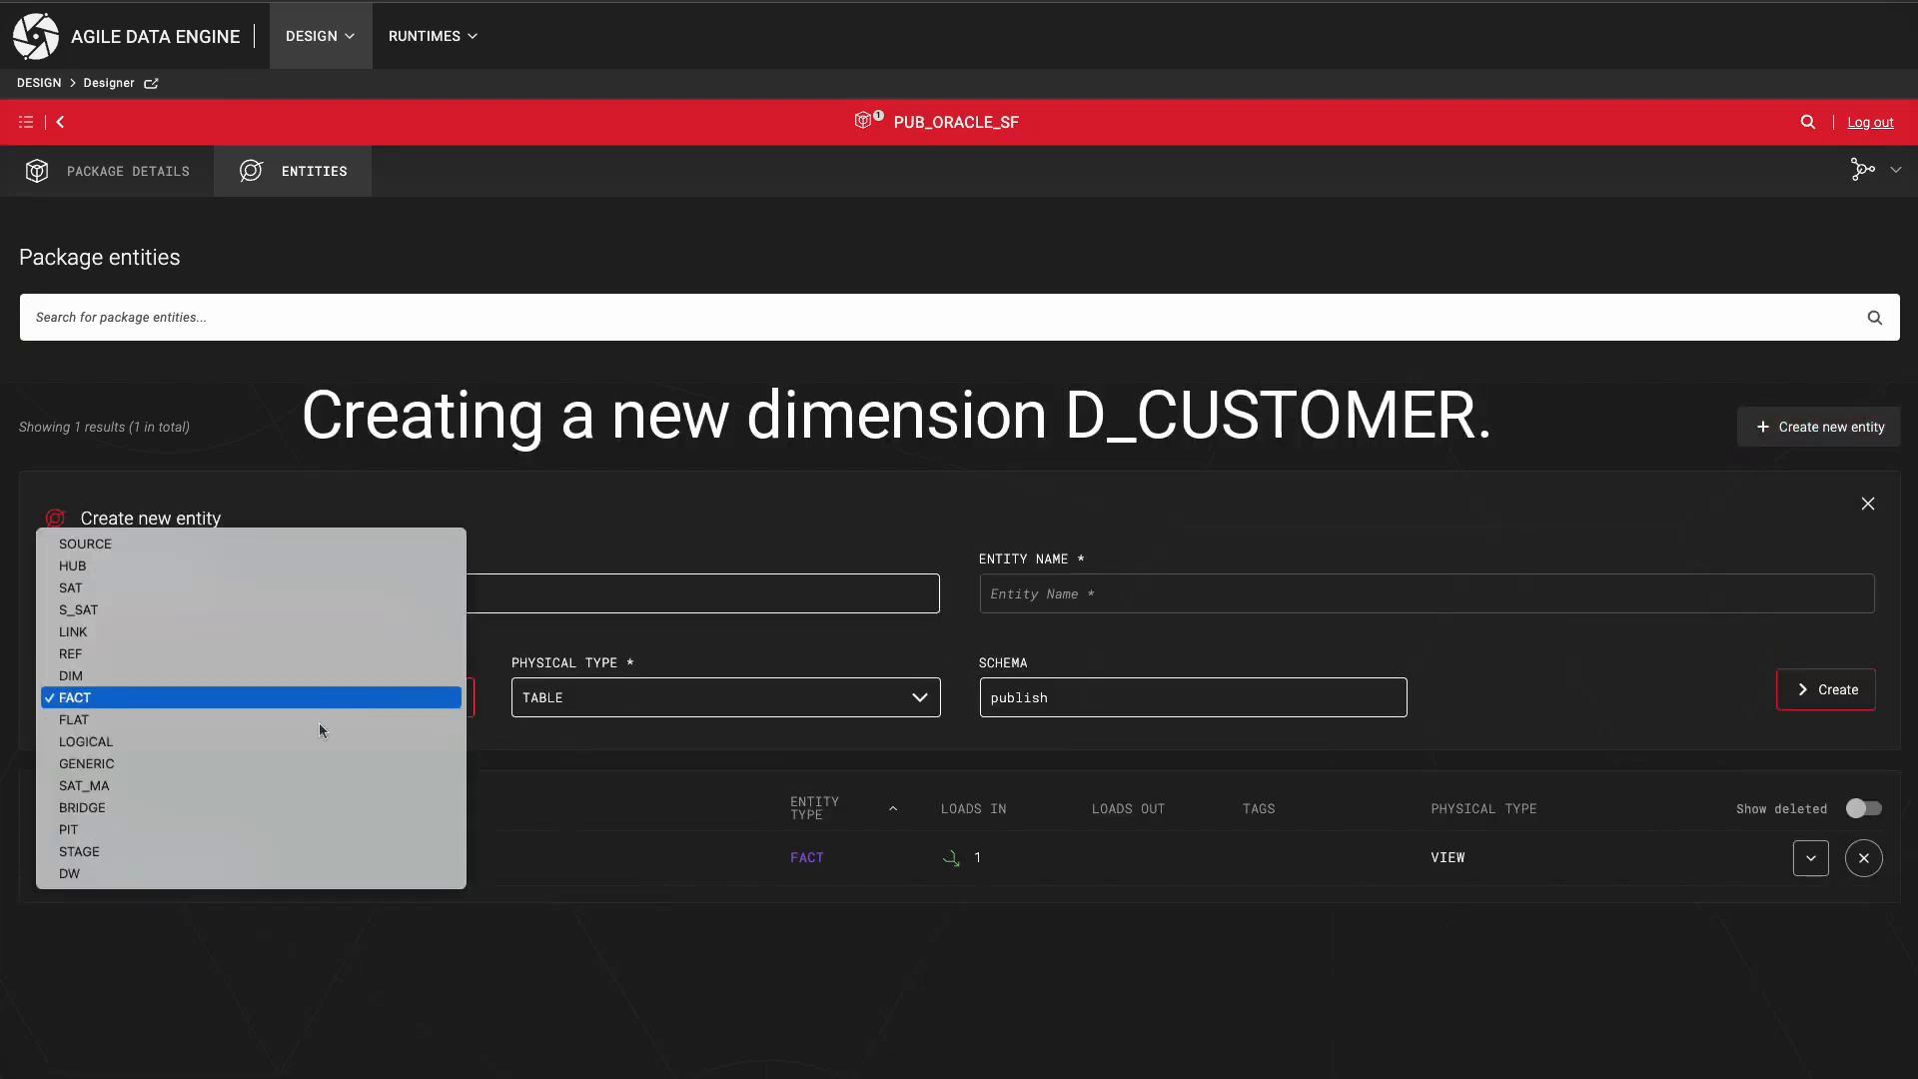
click(280, 685)
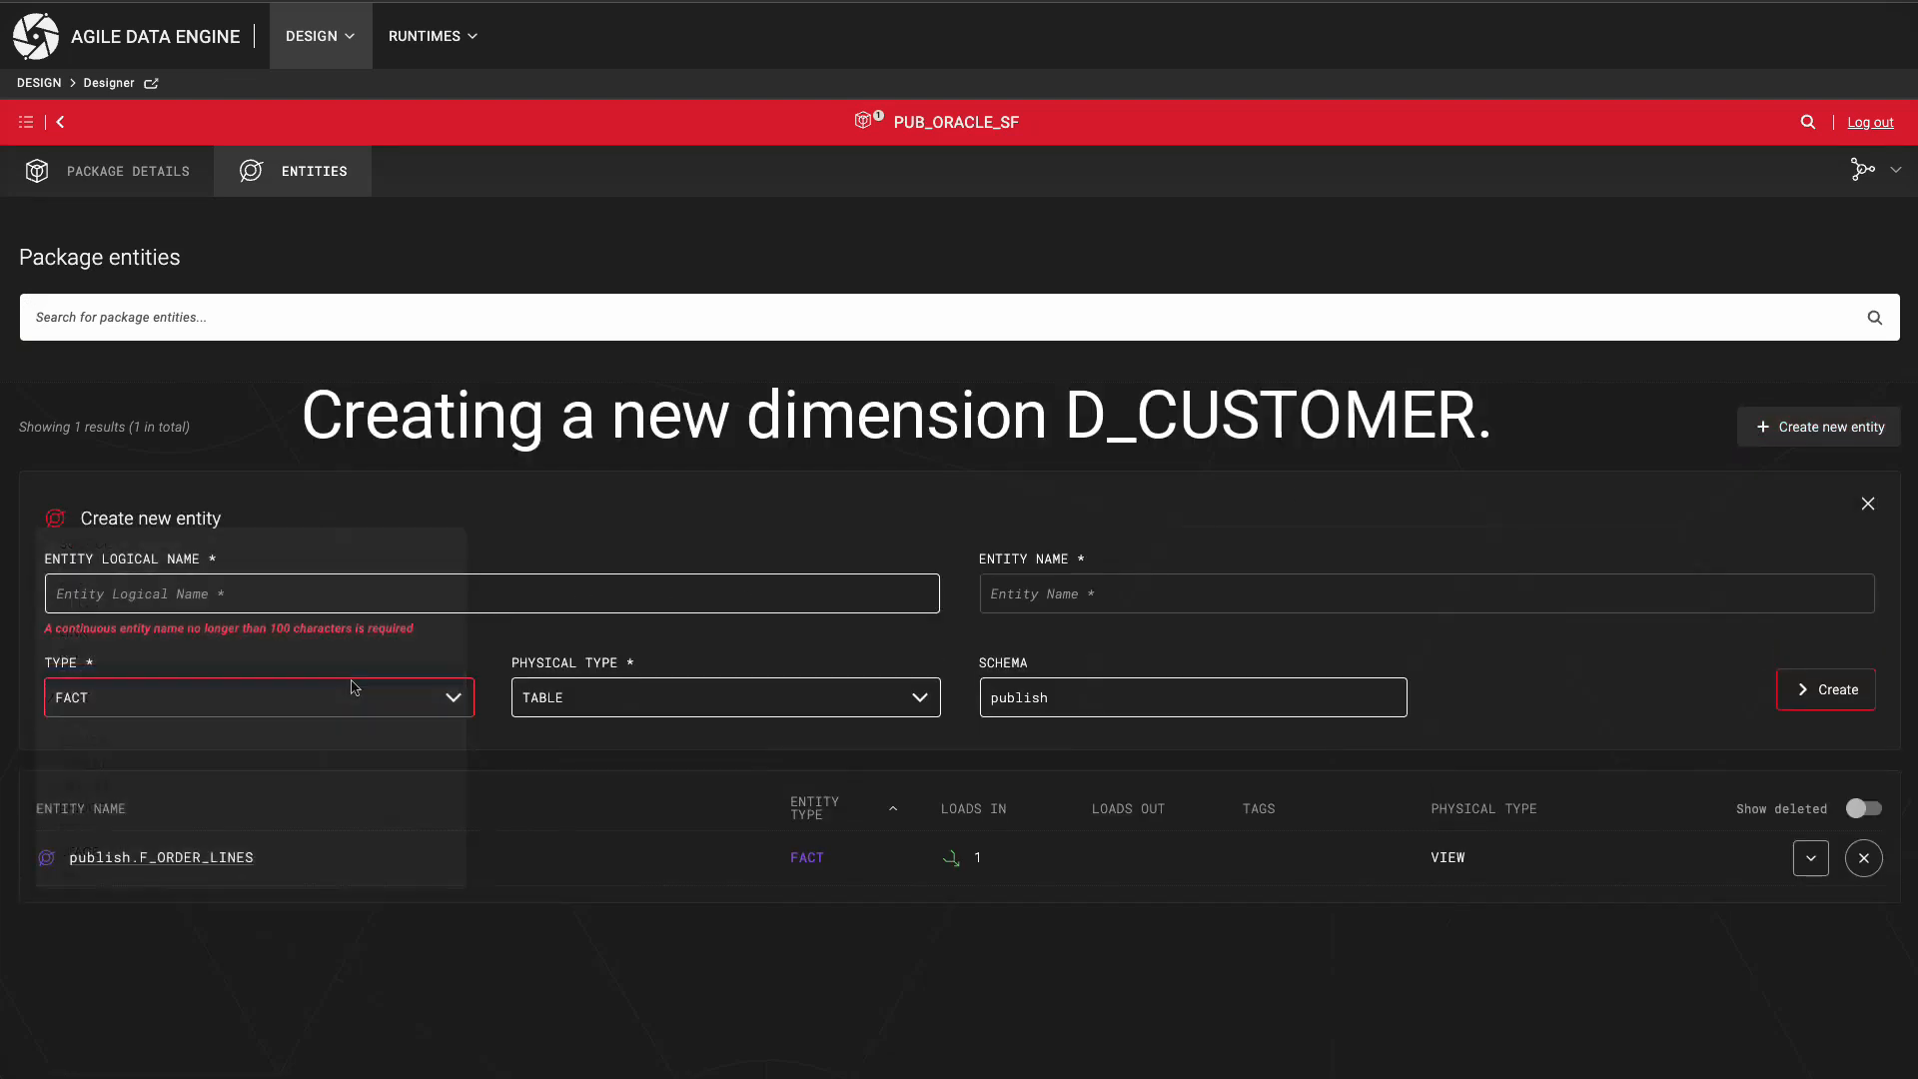
click(562, 676)
click(571, 691)
click(545, 585)
text(CUSTOMER)
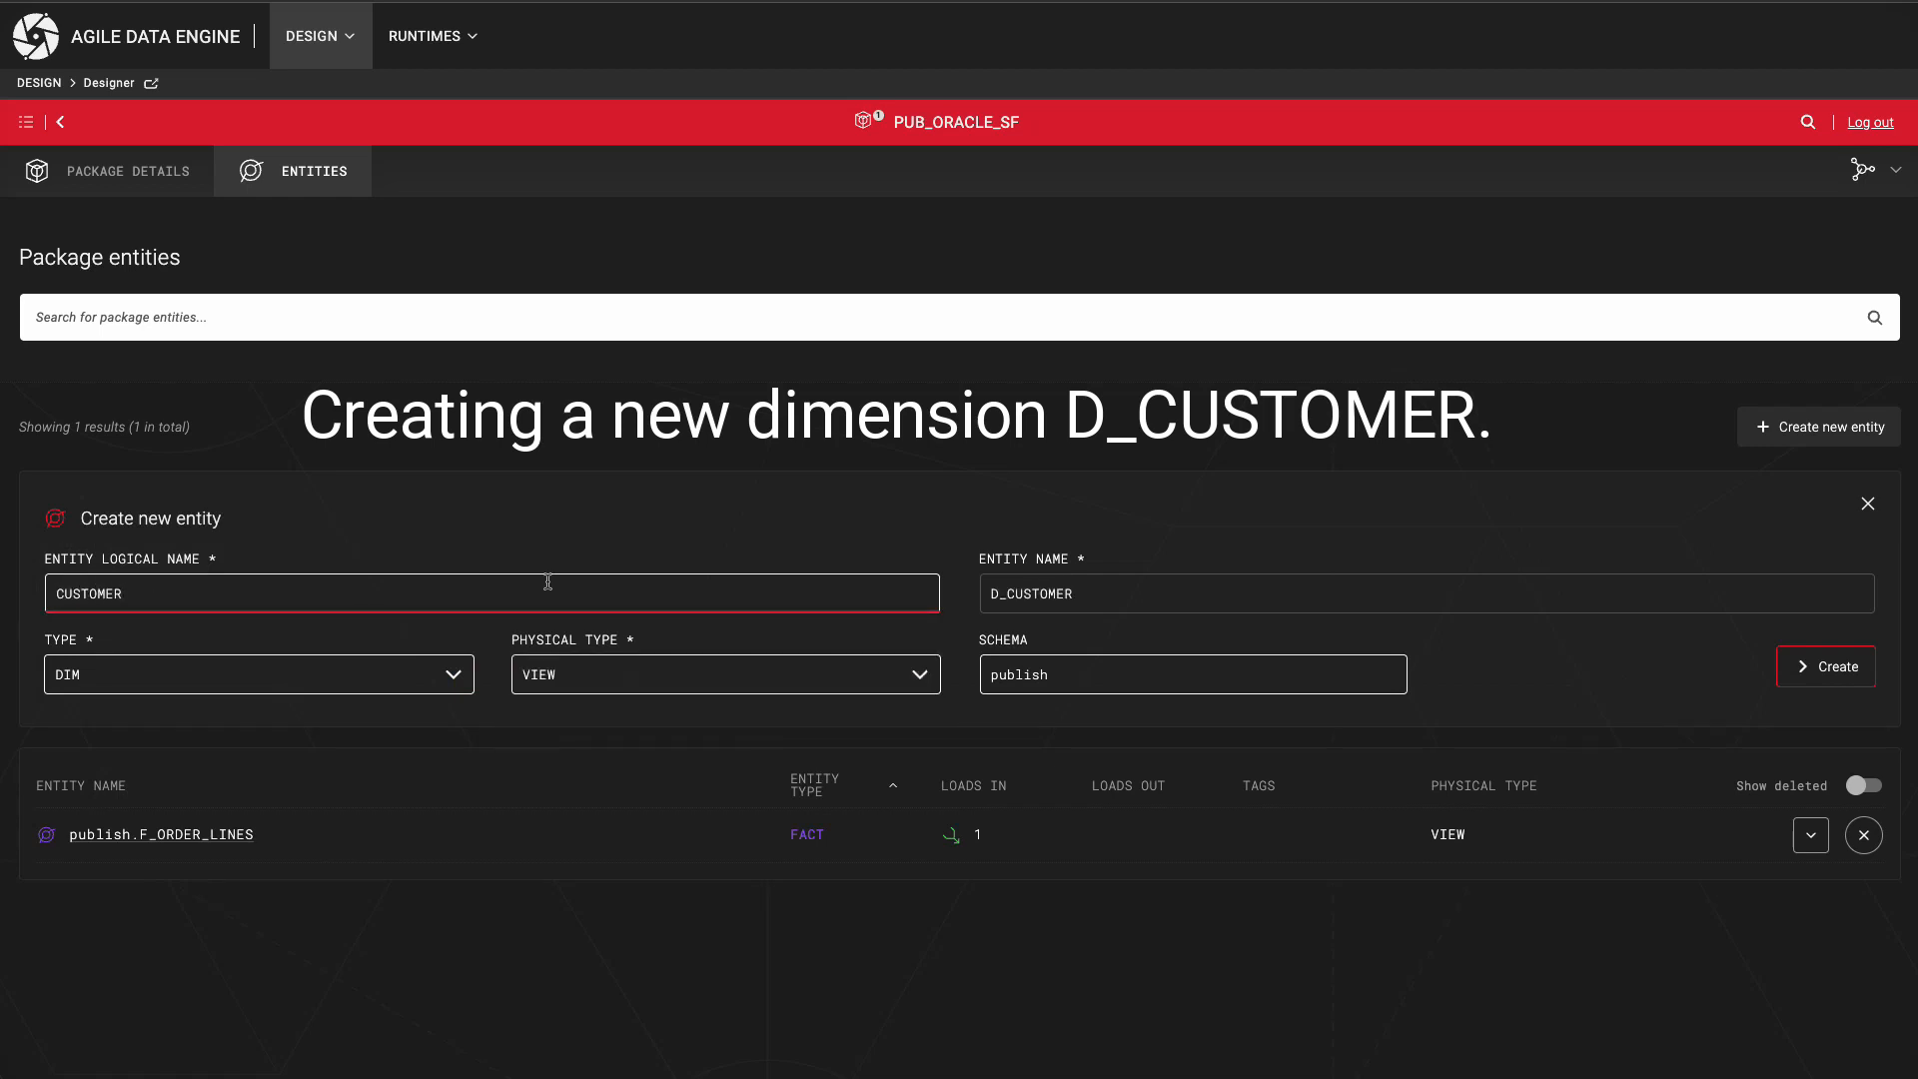
click(1798, 666)
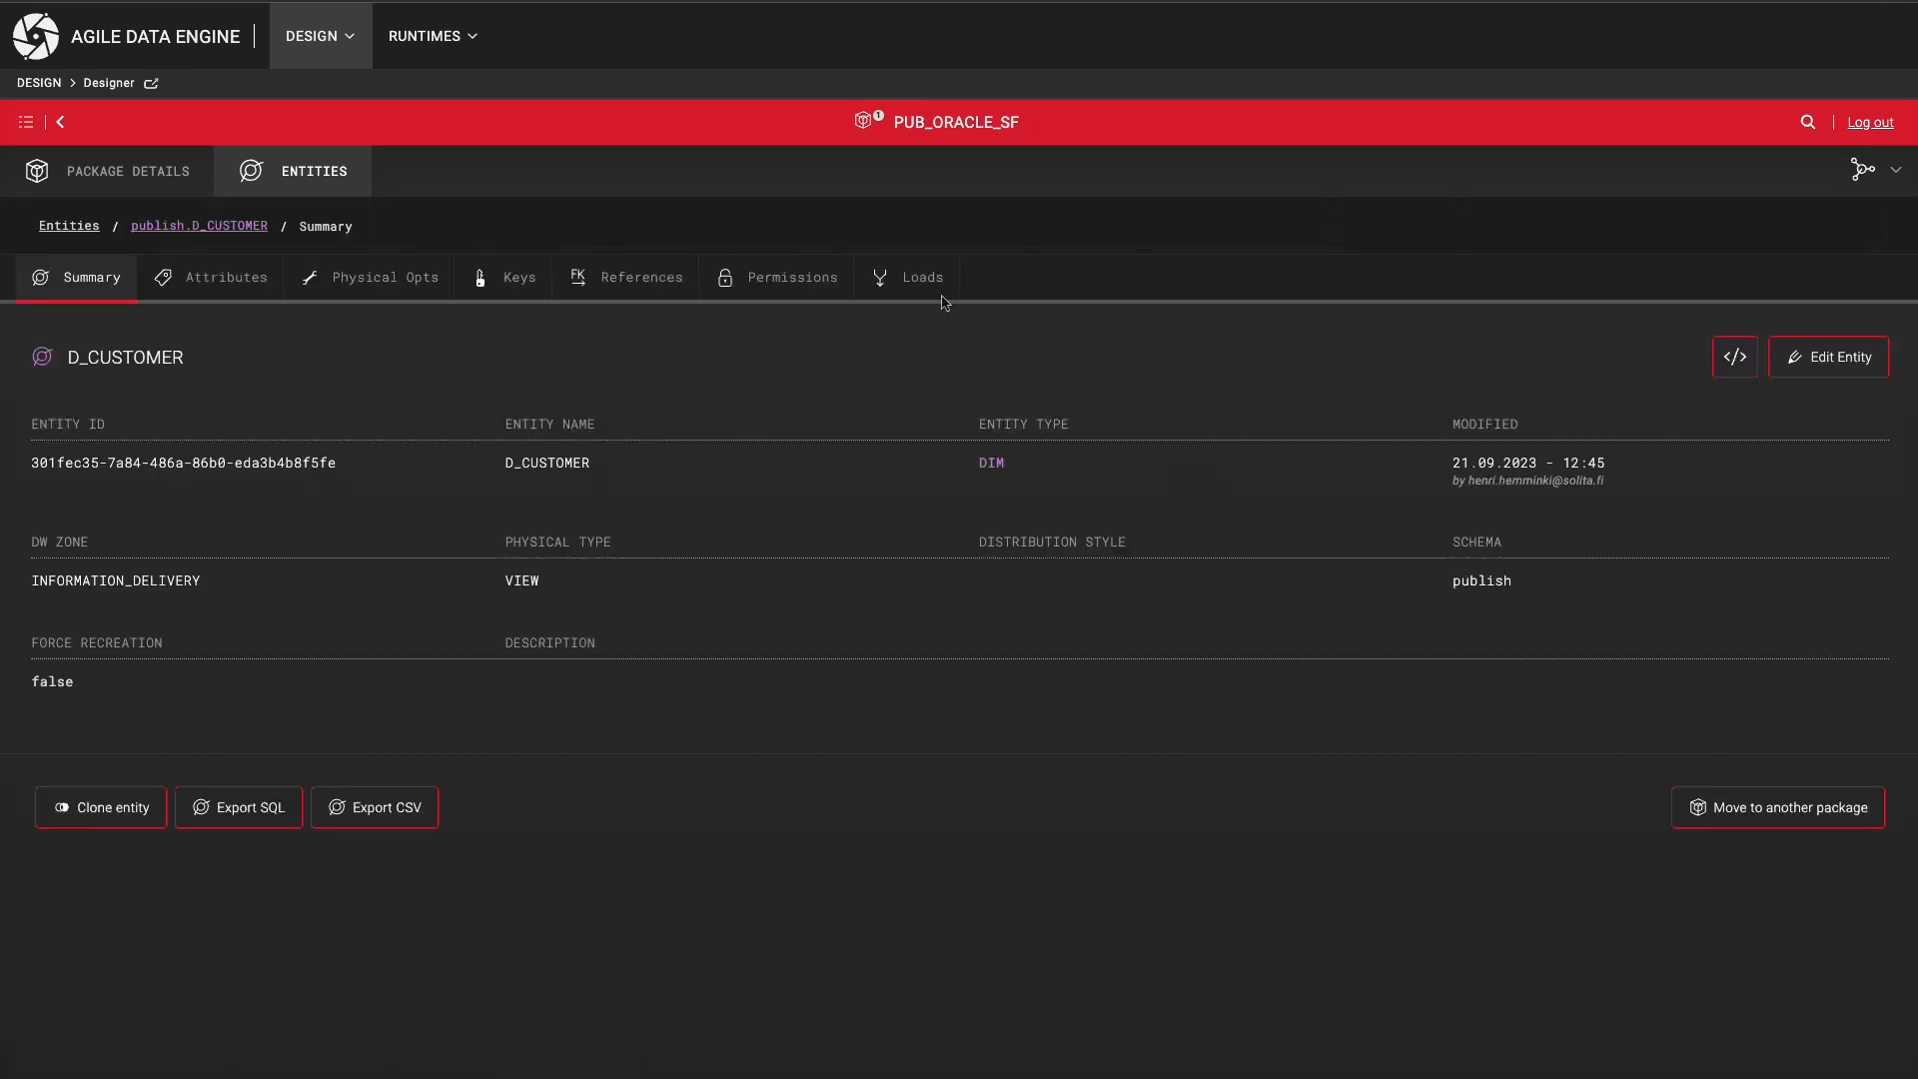
Create an unscheduled incoming load for D_CUSTOMER and add an entity mapping with edw.DW_ORCL_CUSTOMERS as its source.
click(925, 289)
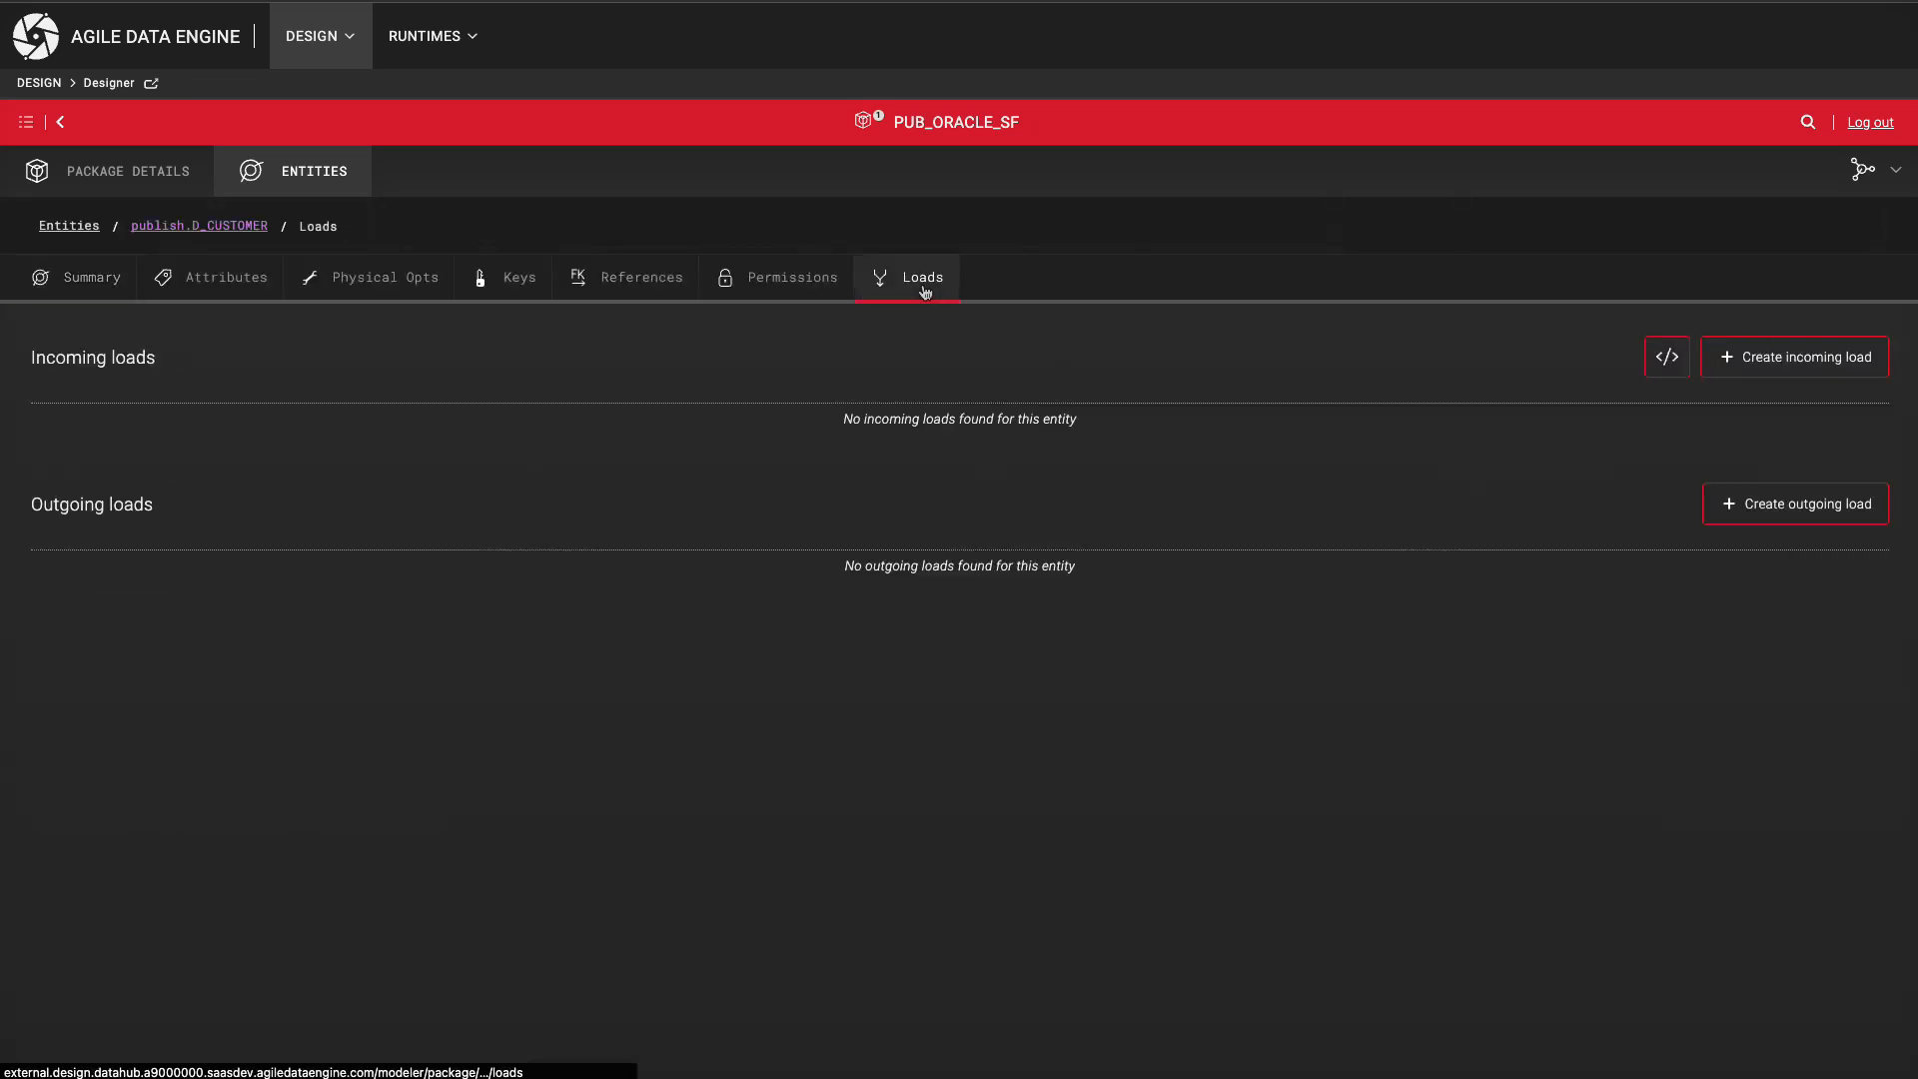
click(1715, 369)
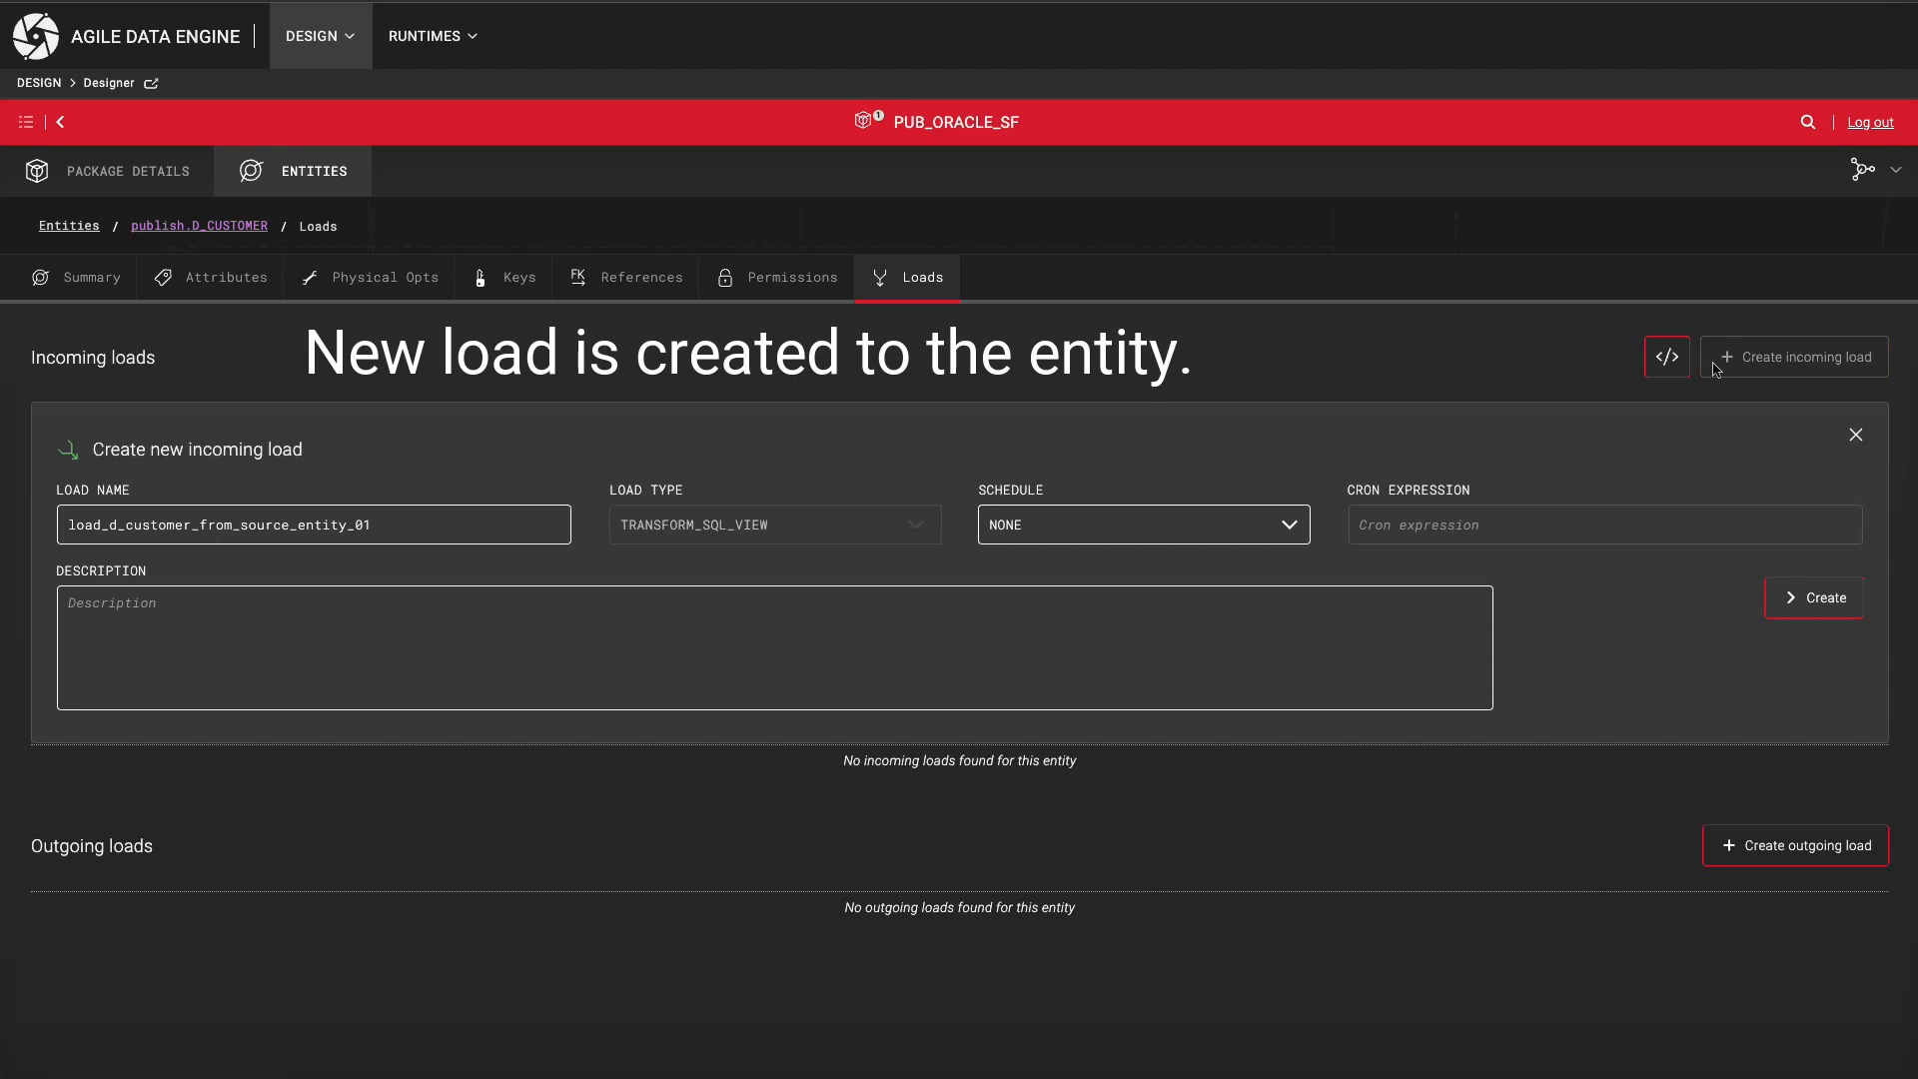
click(1774, 594)
click(1795, 650)
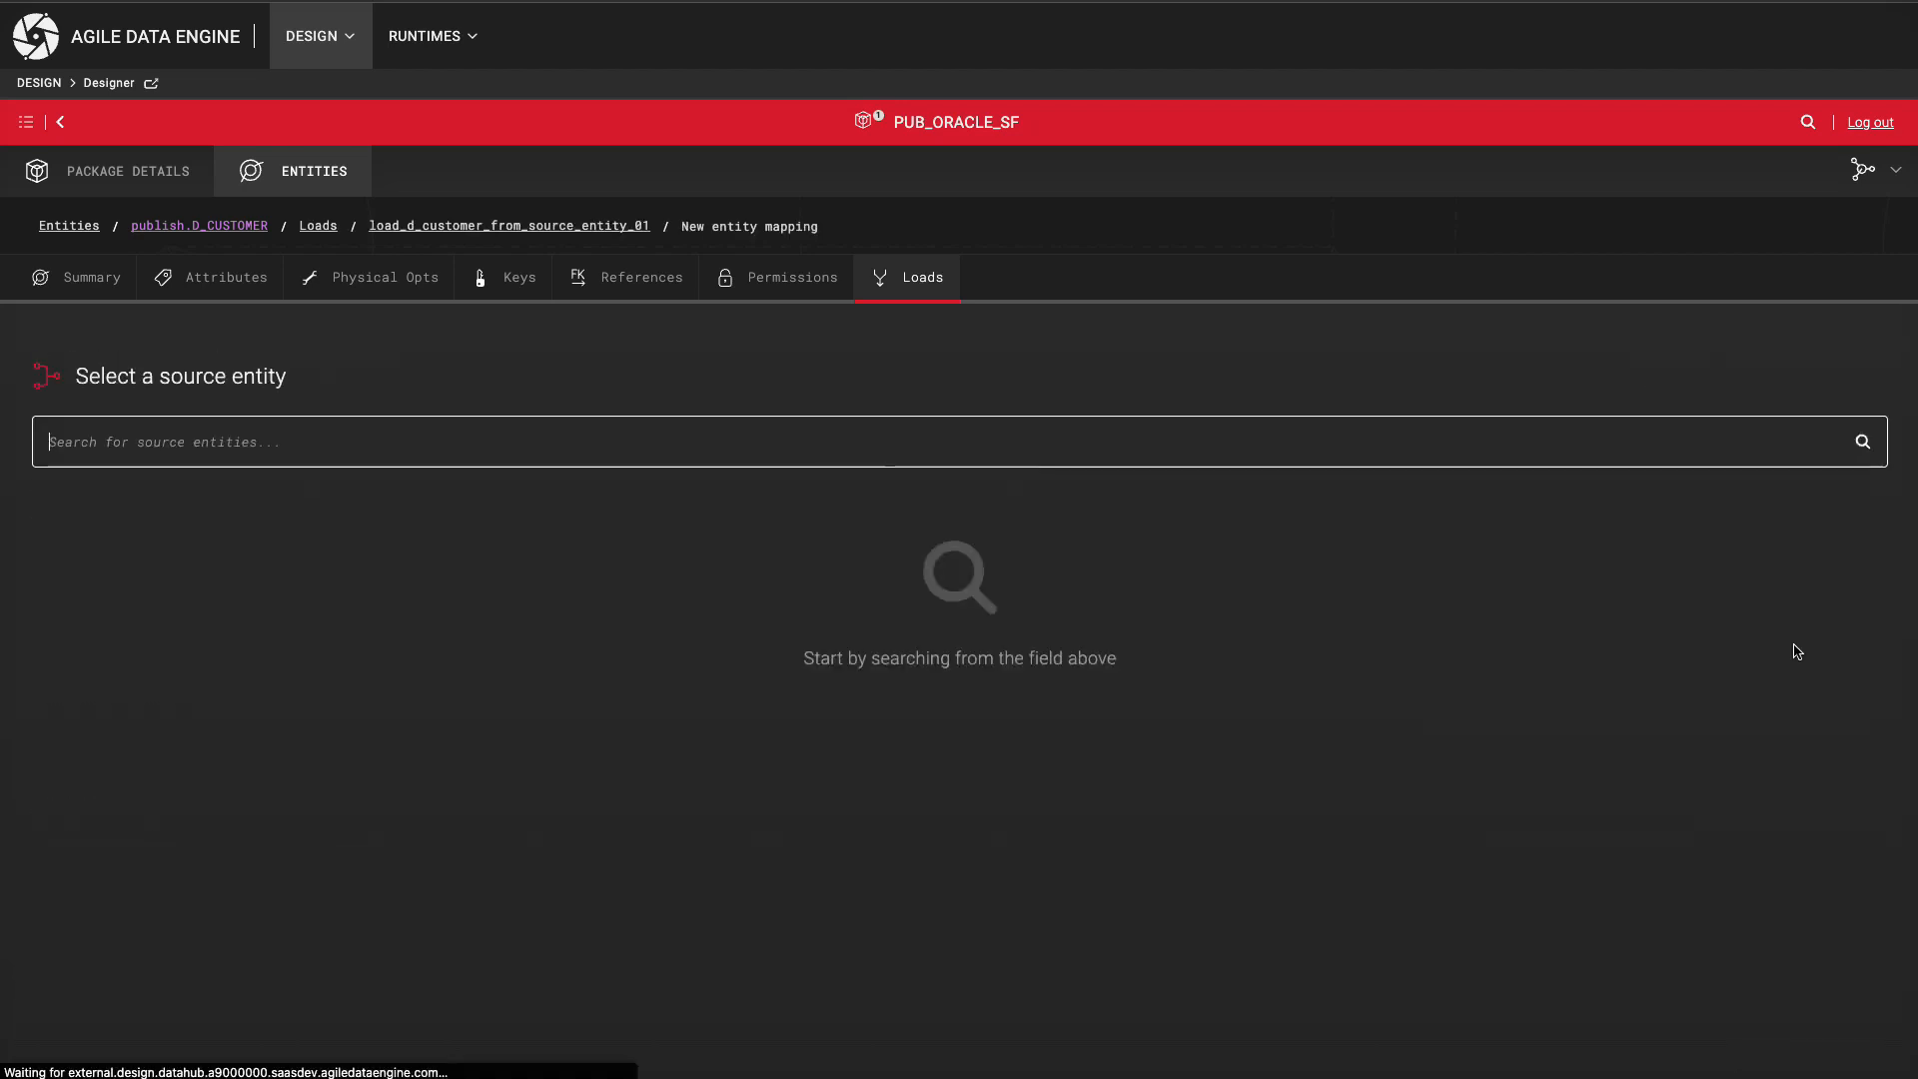
text(oc)
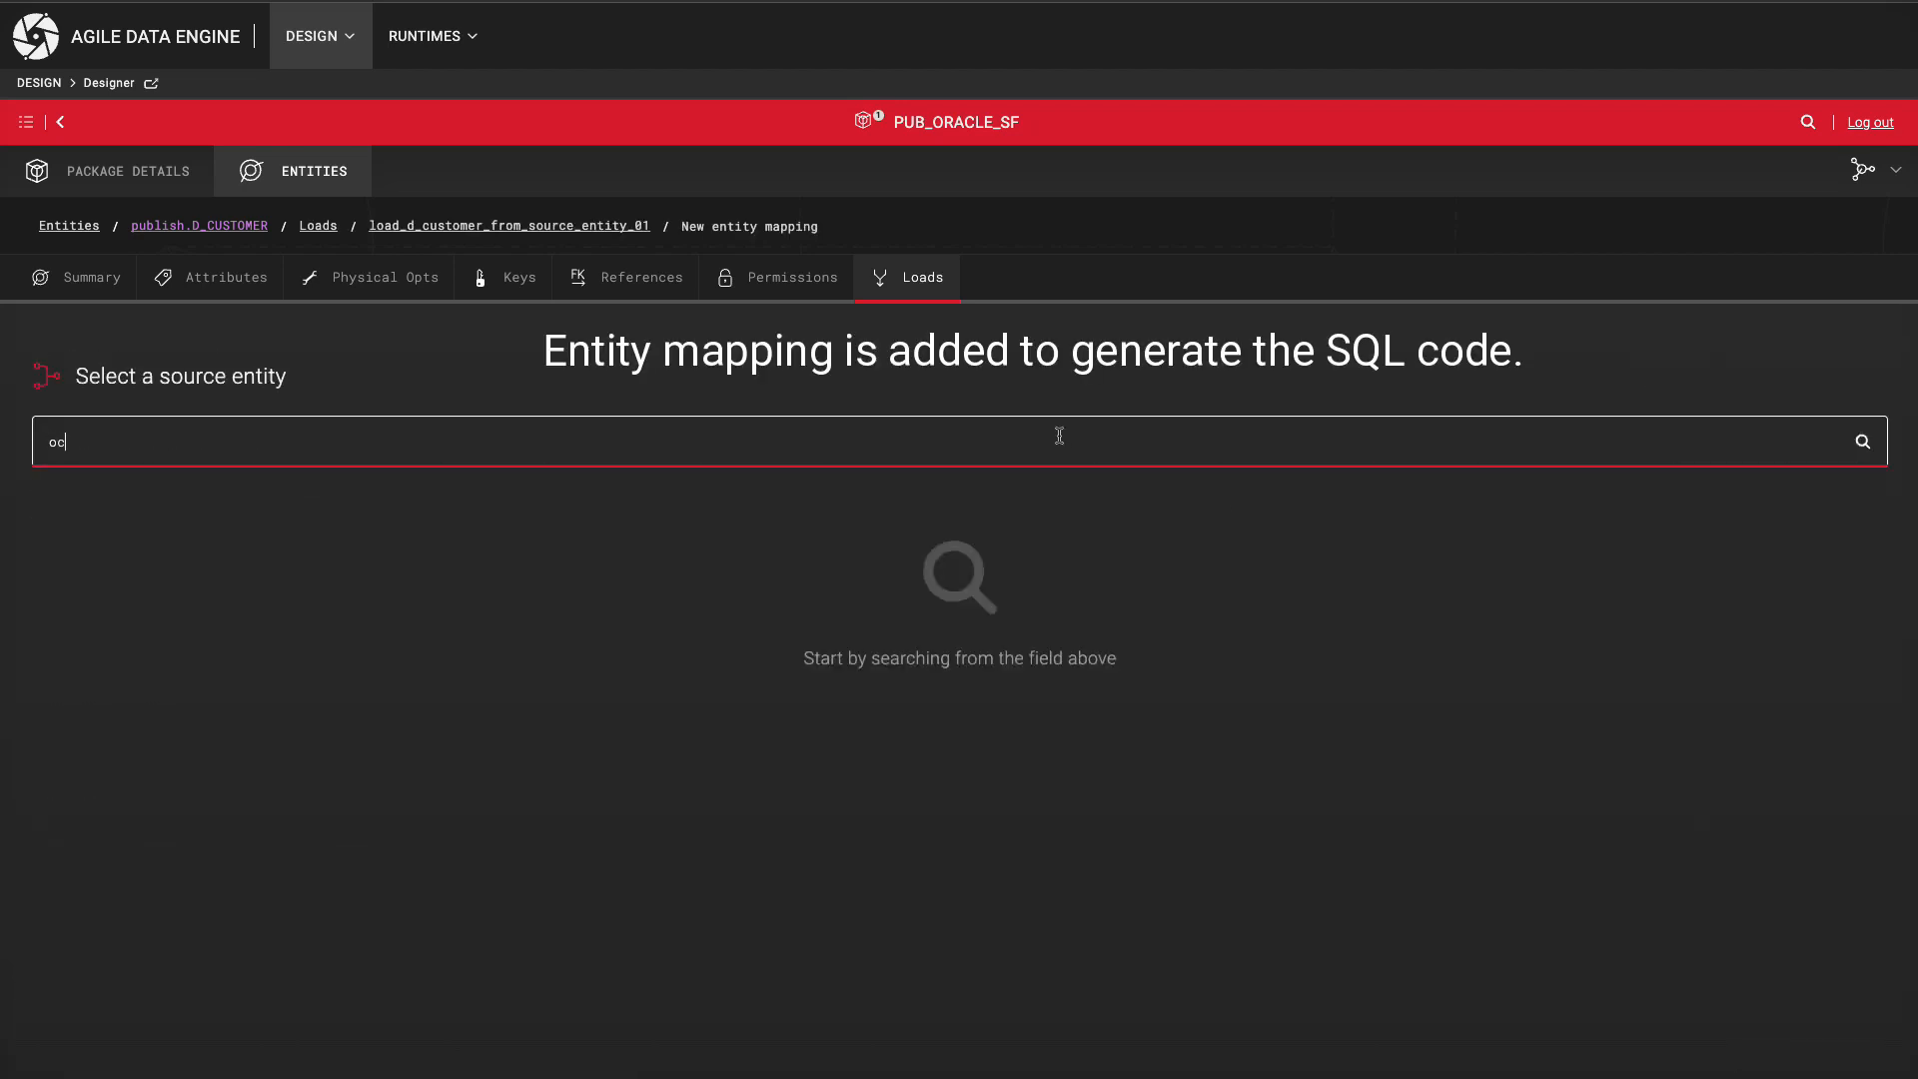
text(cl_cus)
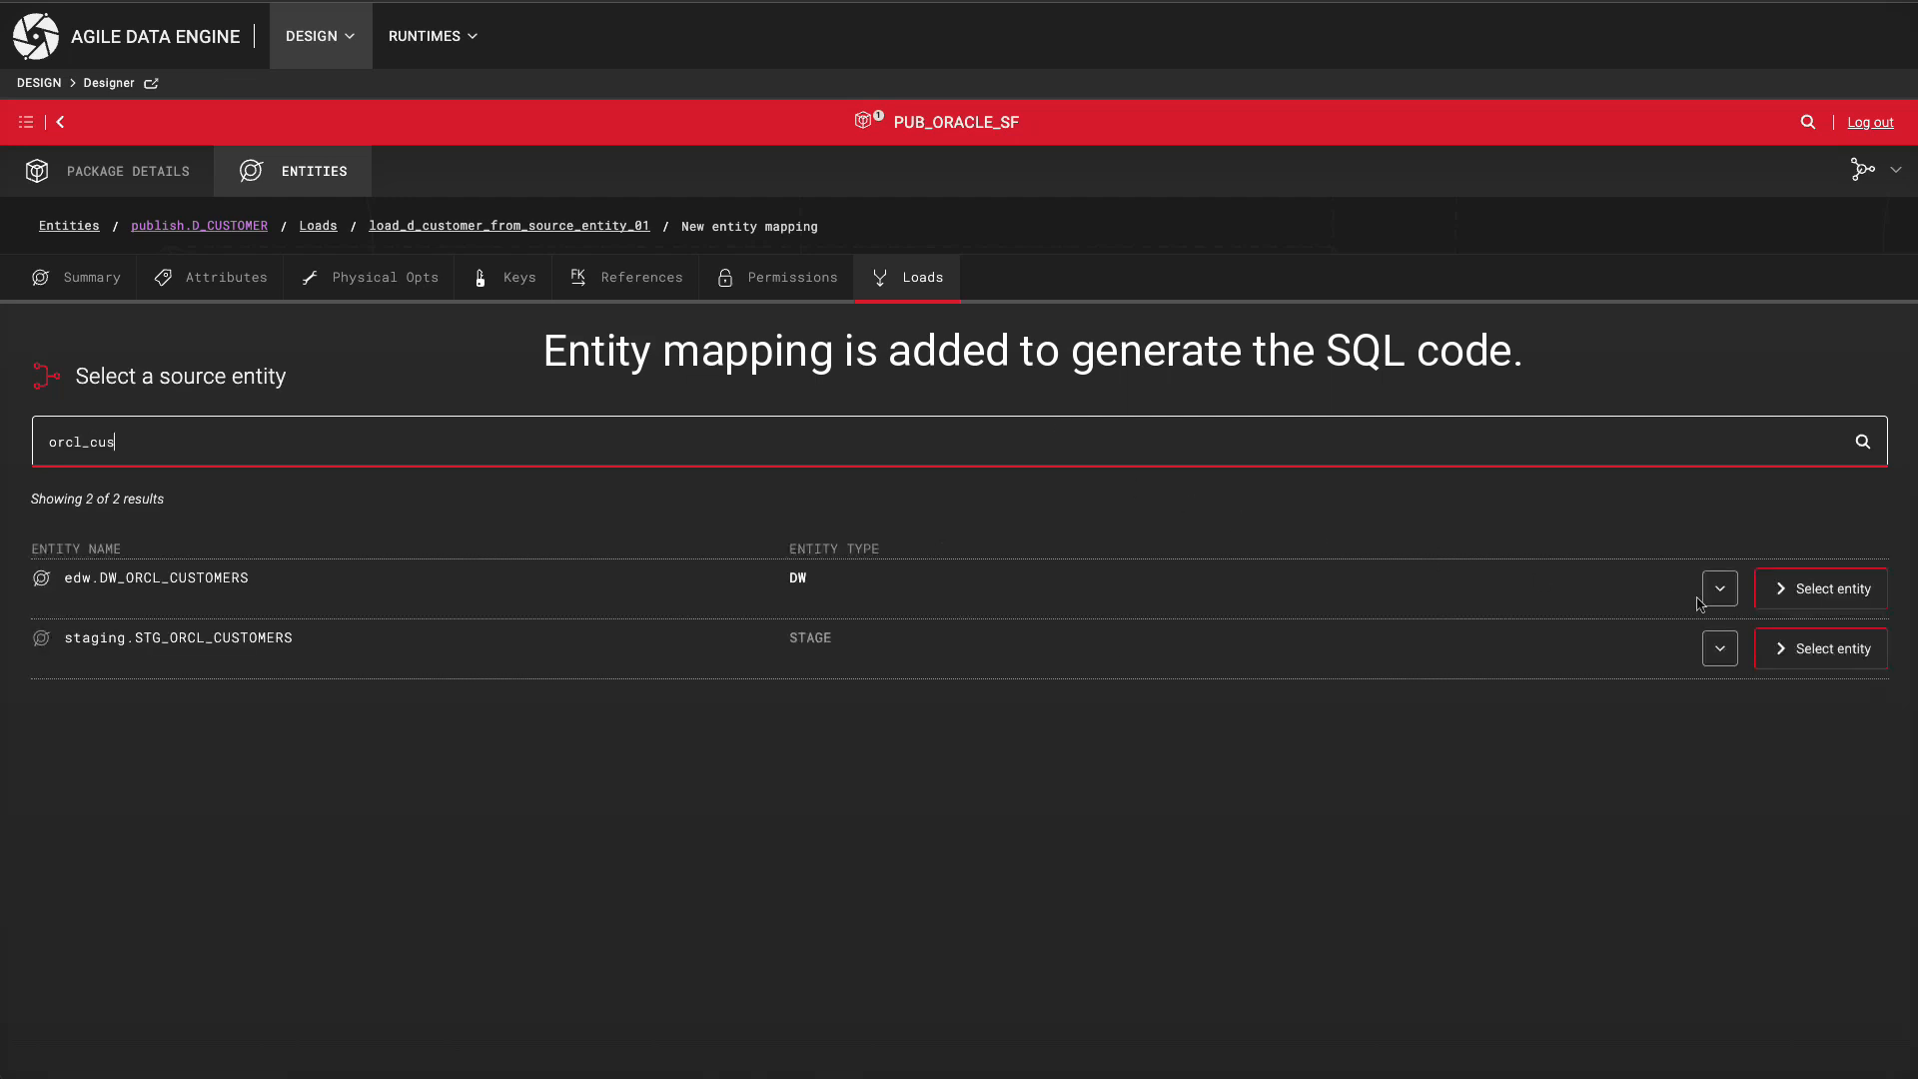
click(1781, 590)
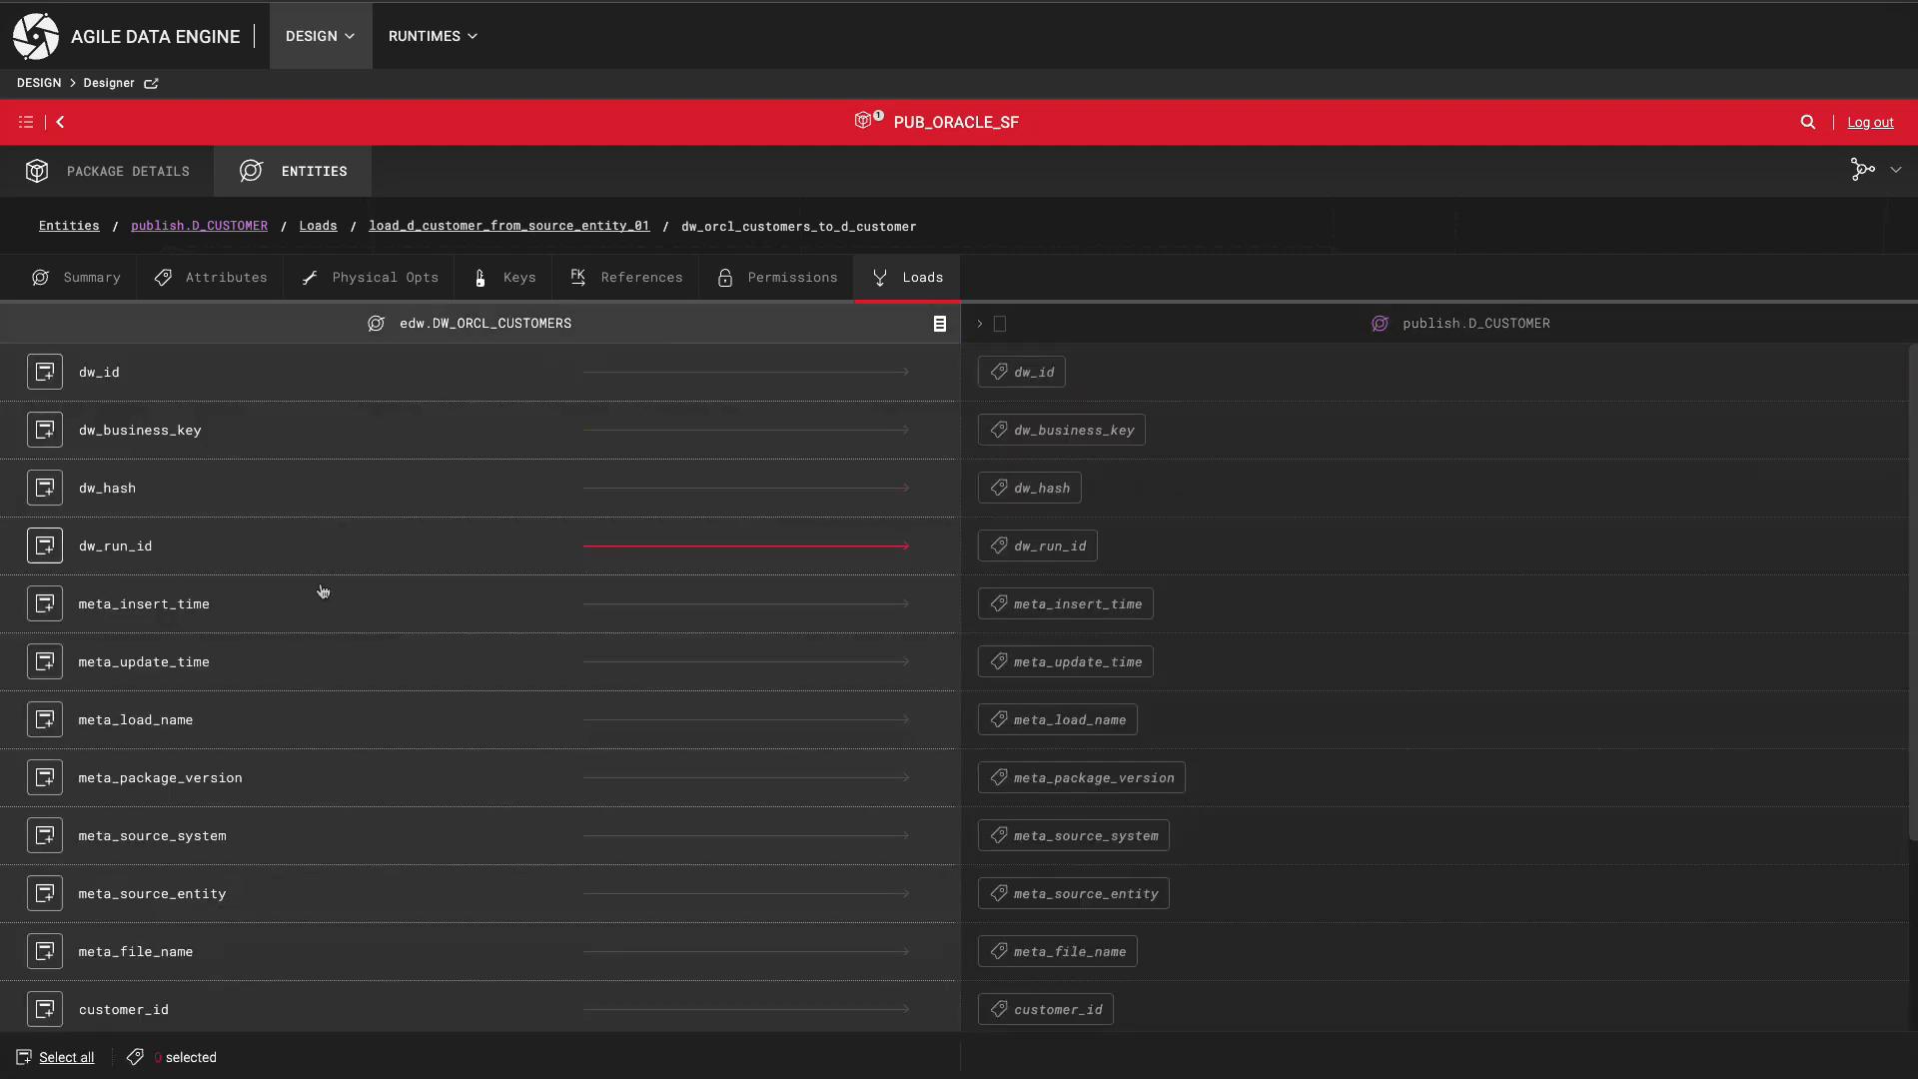
Map the source attributes customer_id, name, address, website and credit_limit by name to publish.D_CUSTOMER.
scroll(323, 592, down, 3)
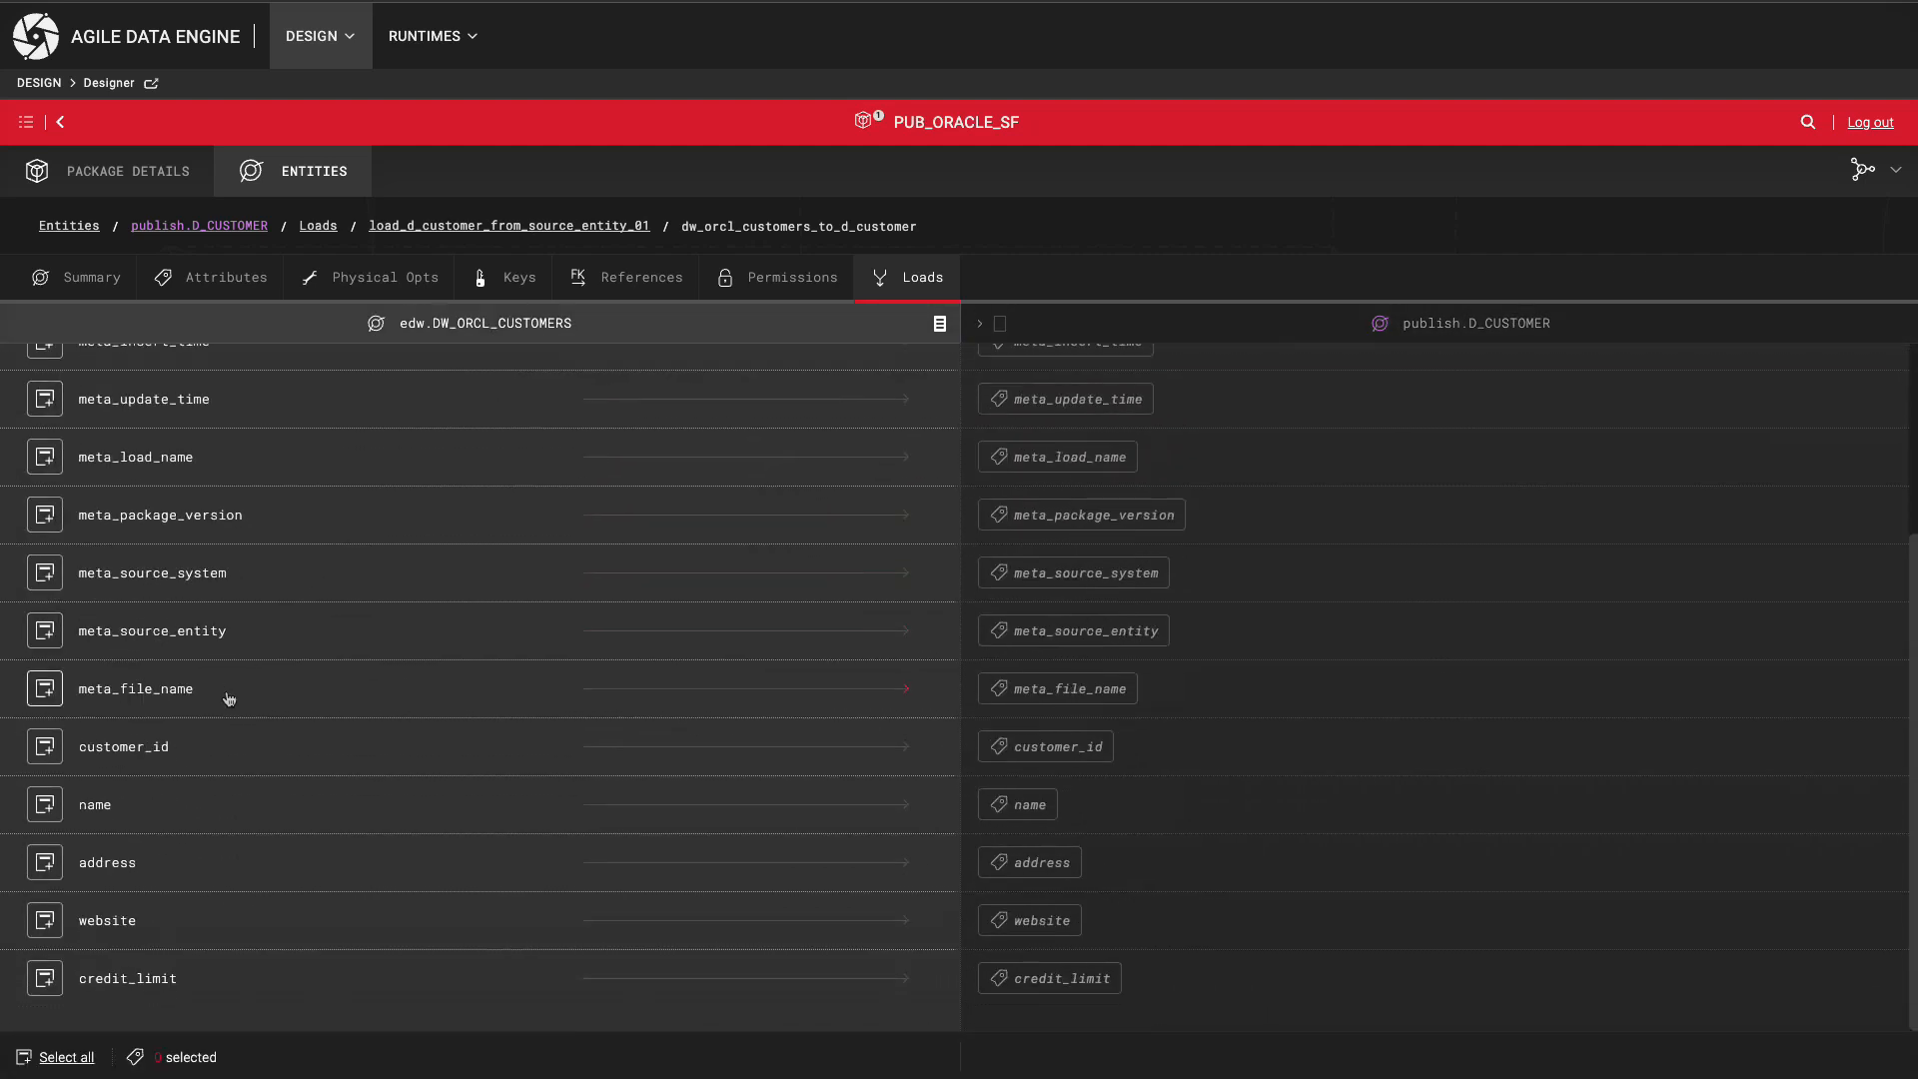
click(47, 751)
click(46, 807)
click(47, 864)
click(47, 923)
click(55, 981)
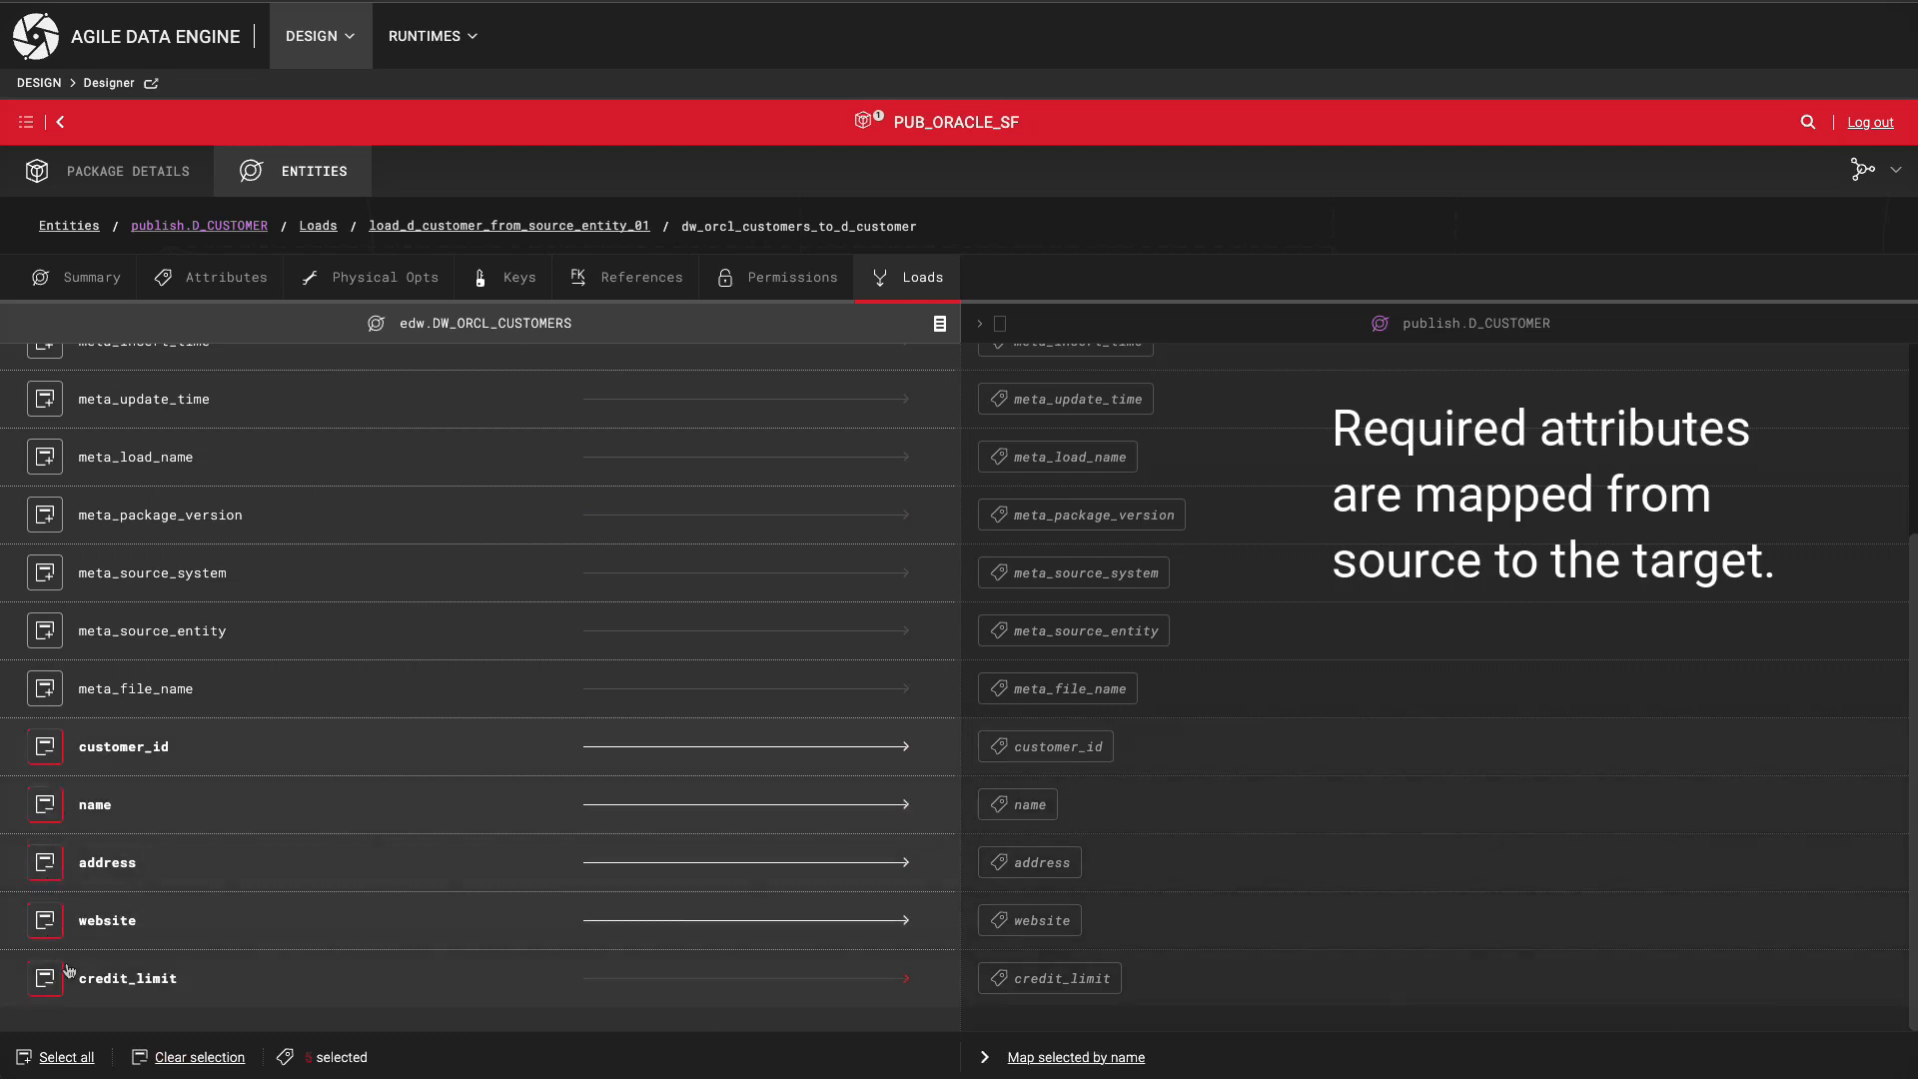
click(1036, 1056)
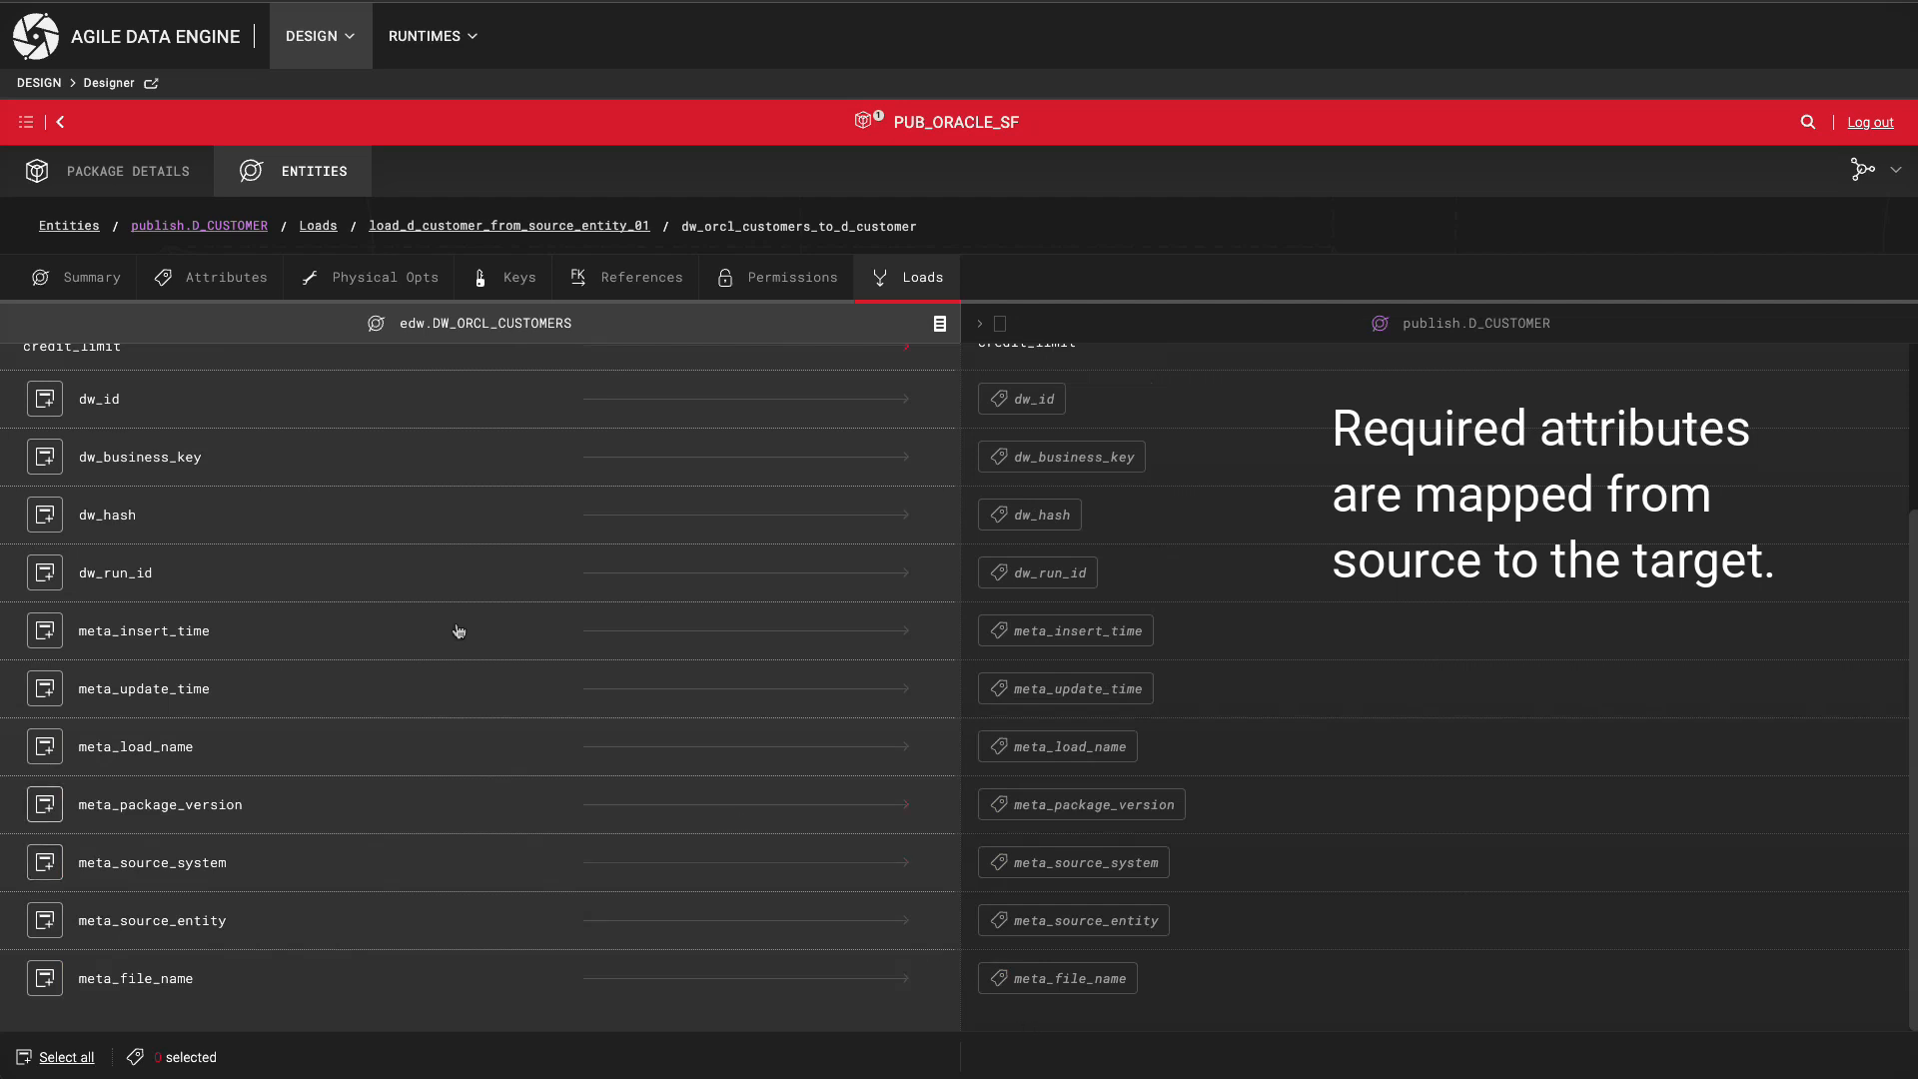
Preview the generated Snowflake SQL for the D_CUSTOMER entity in DEV, examine its CREATE VIEW statement and close the preview.
click(100, 295)
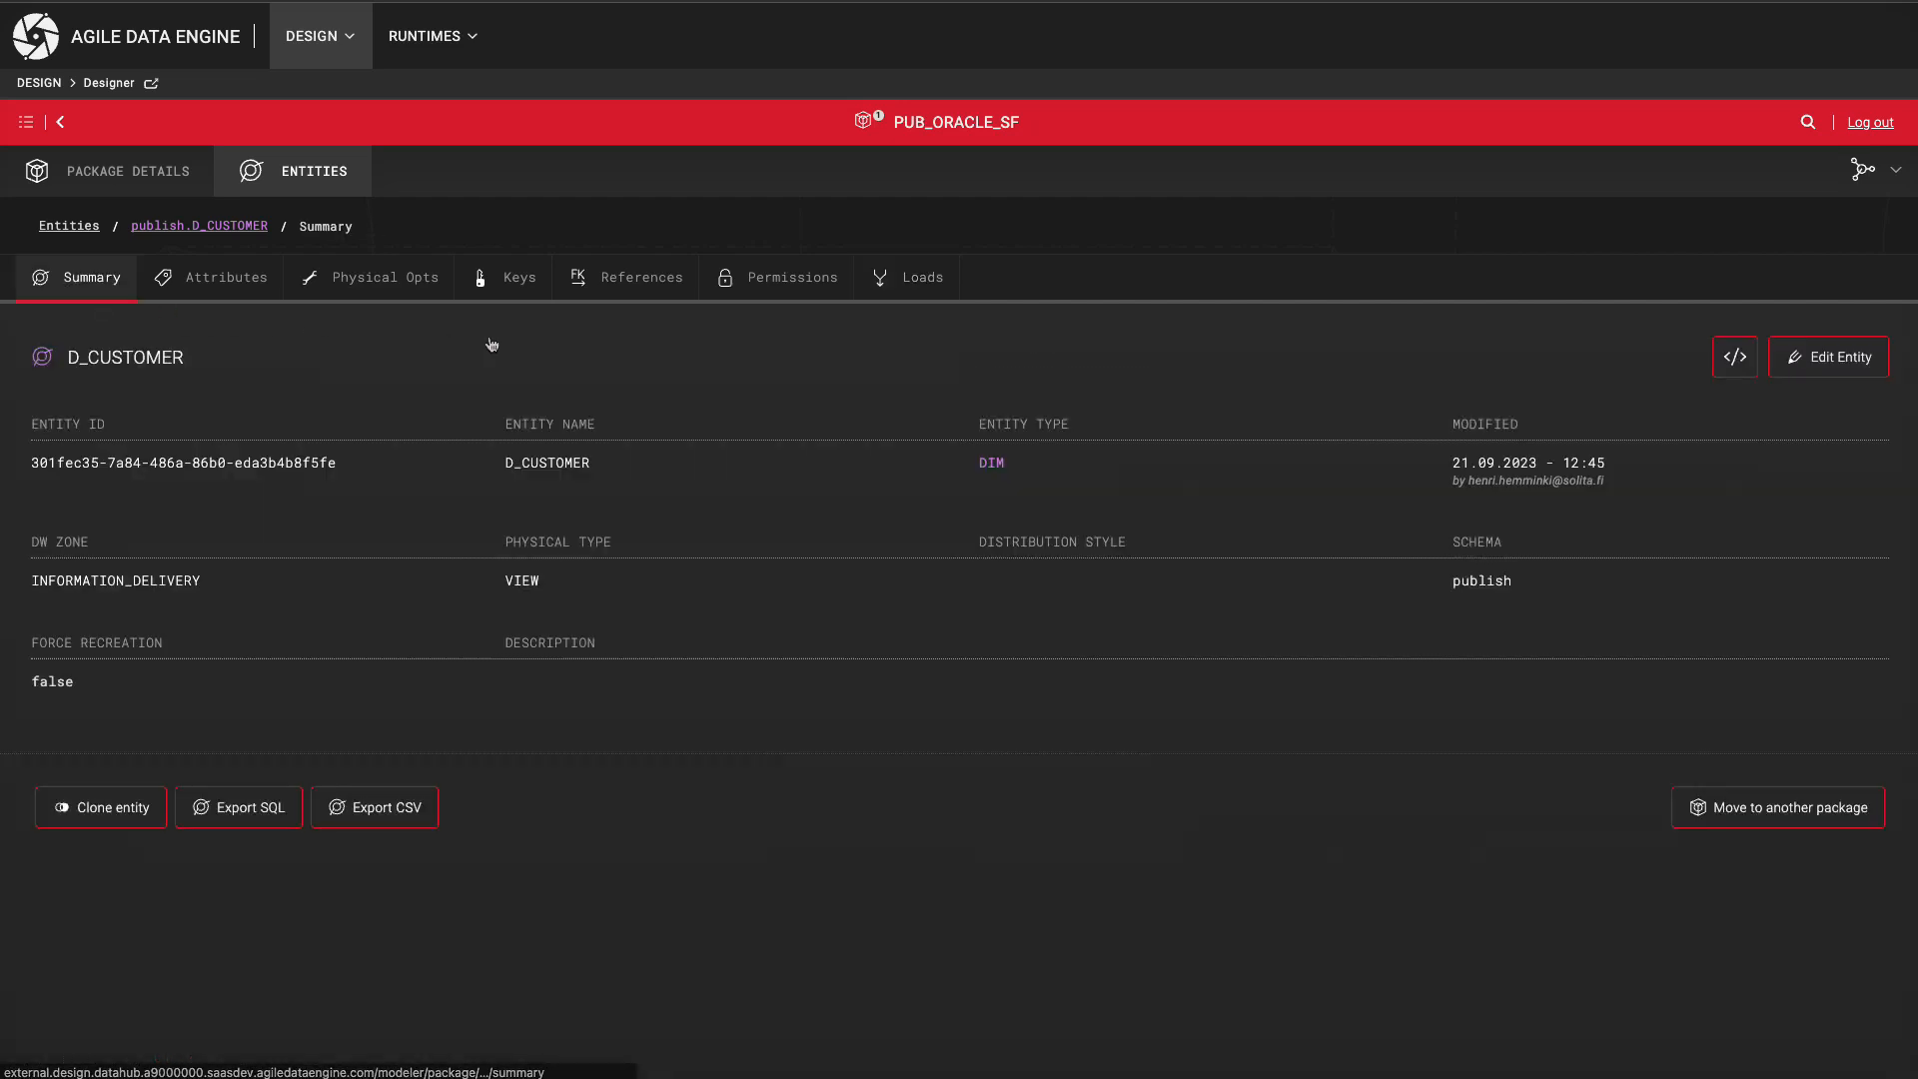
click(1735, 358)
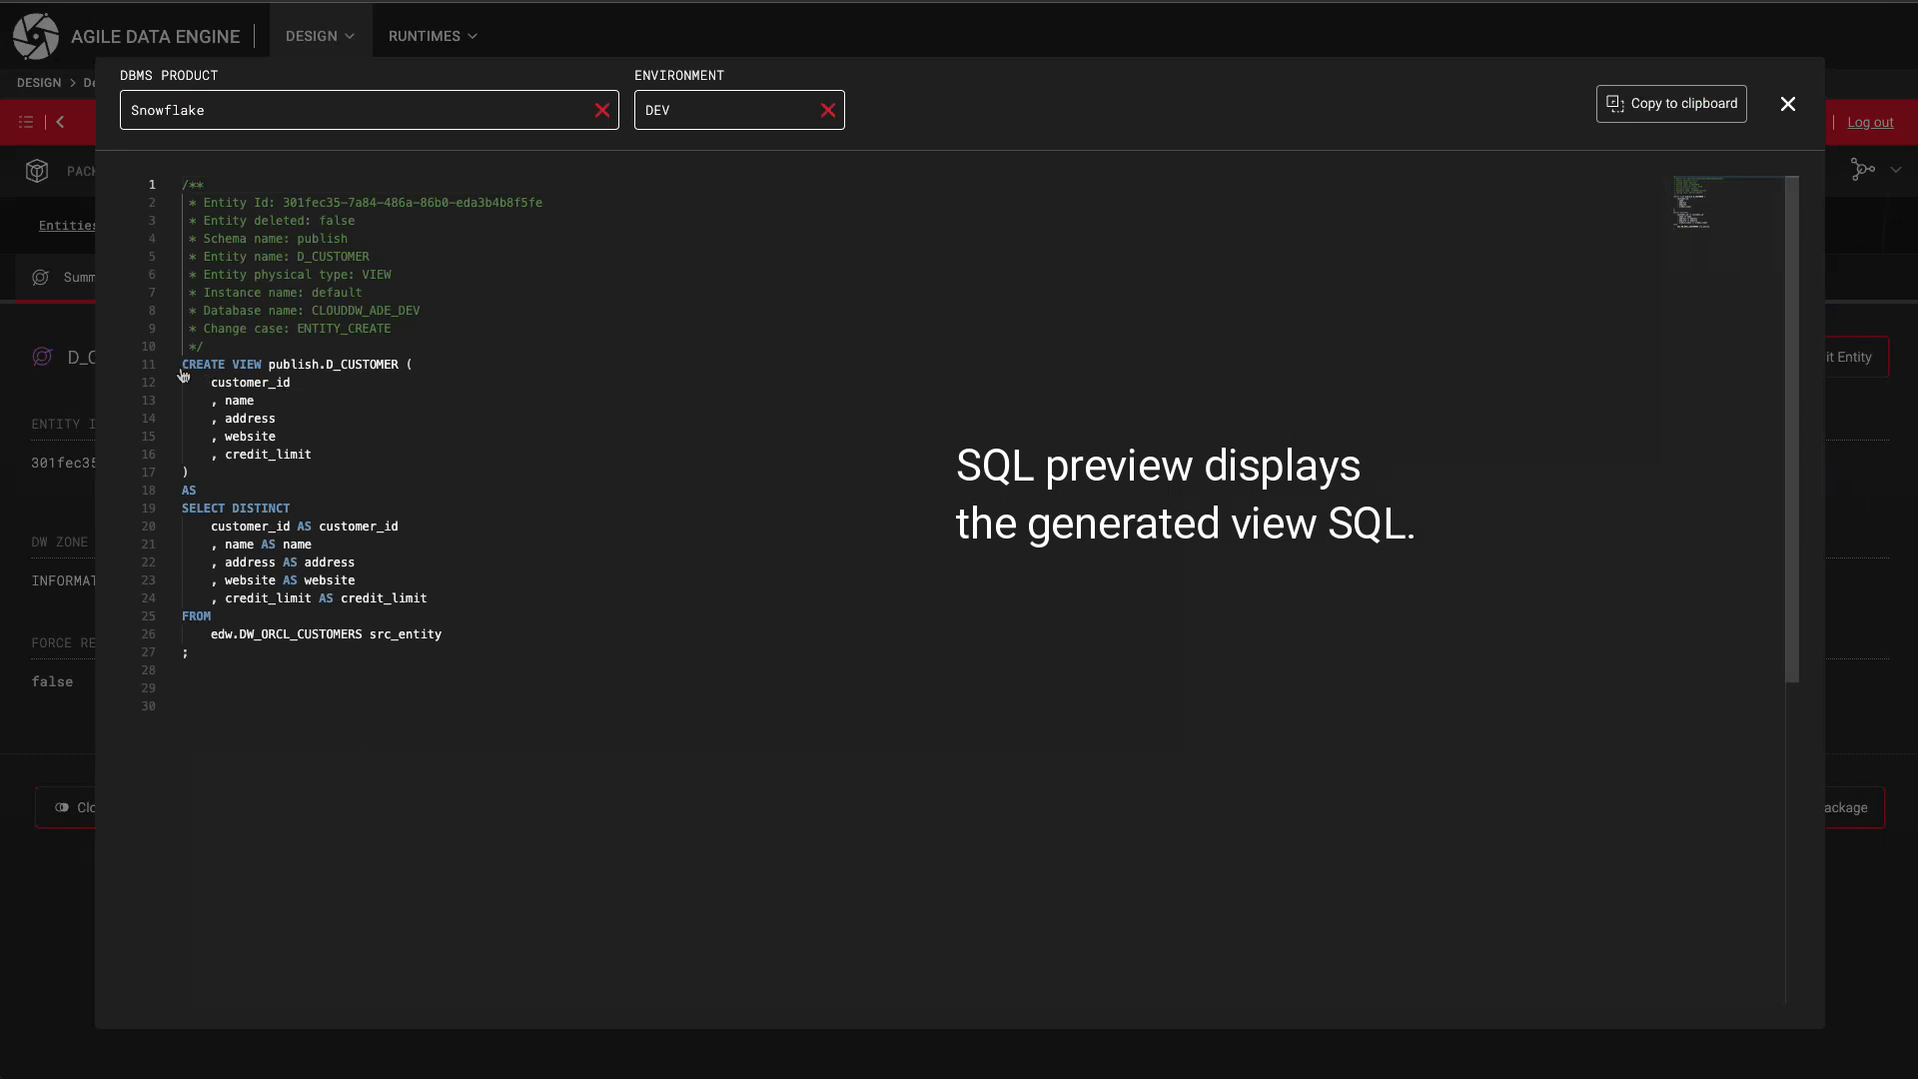
drag(240, 654, 240, 386)
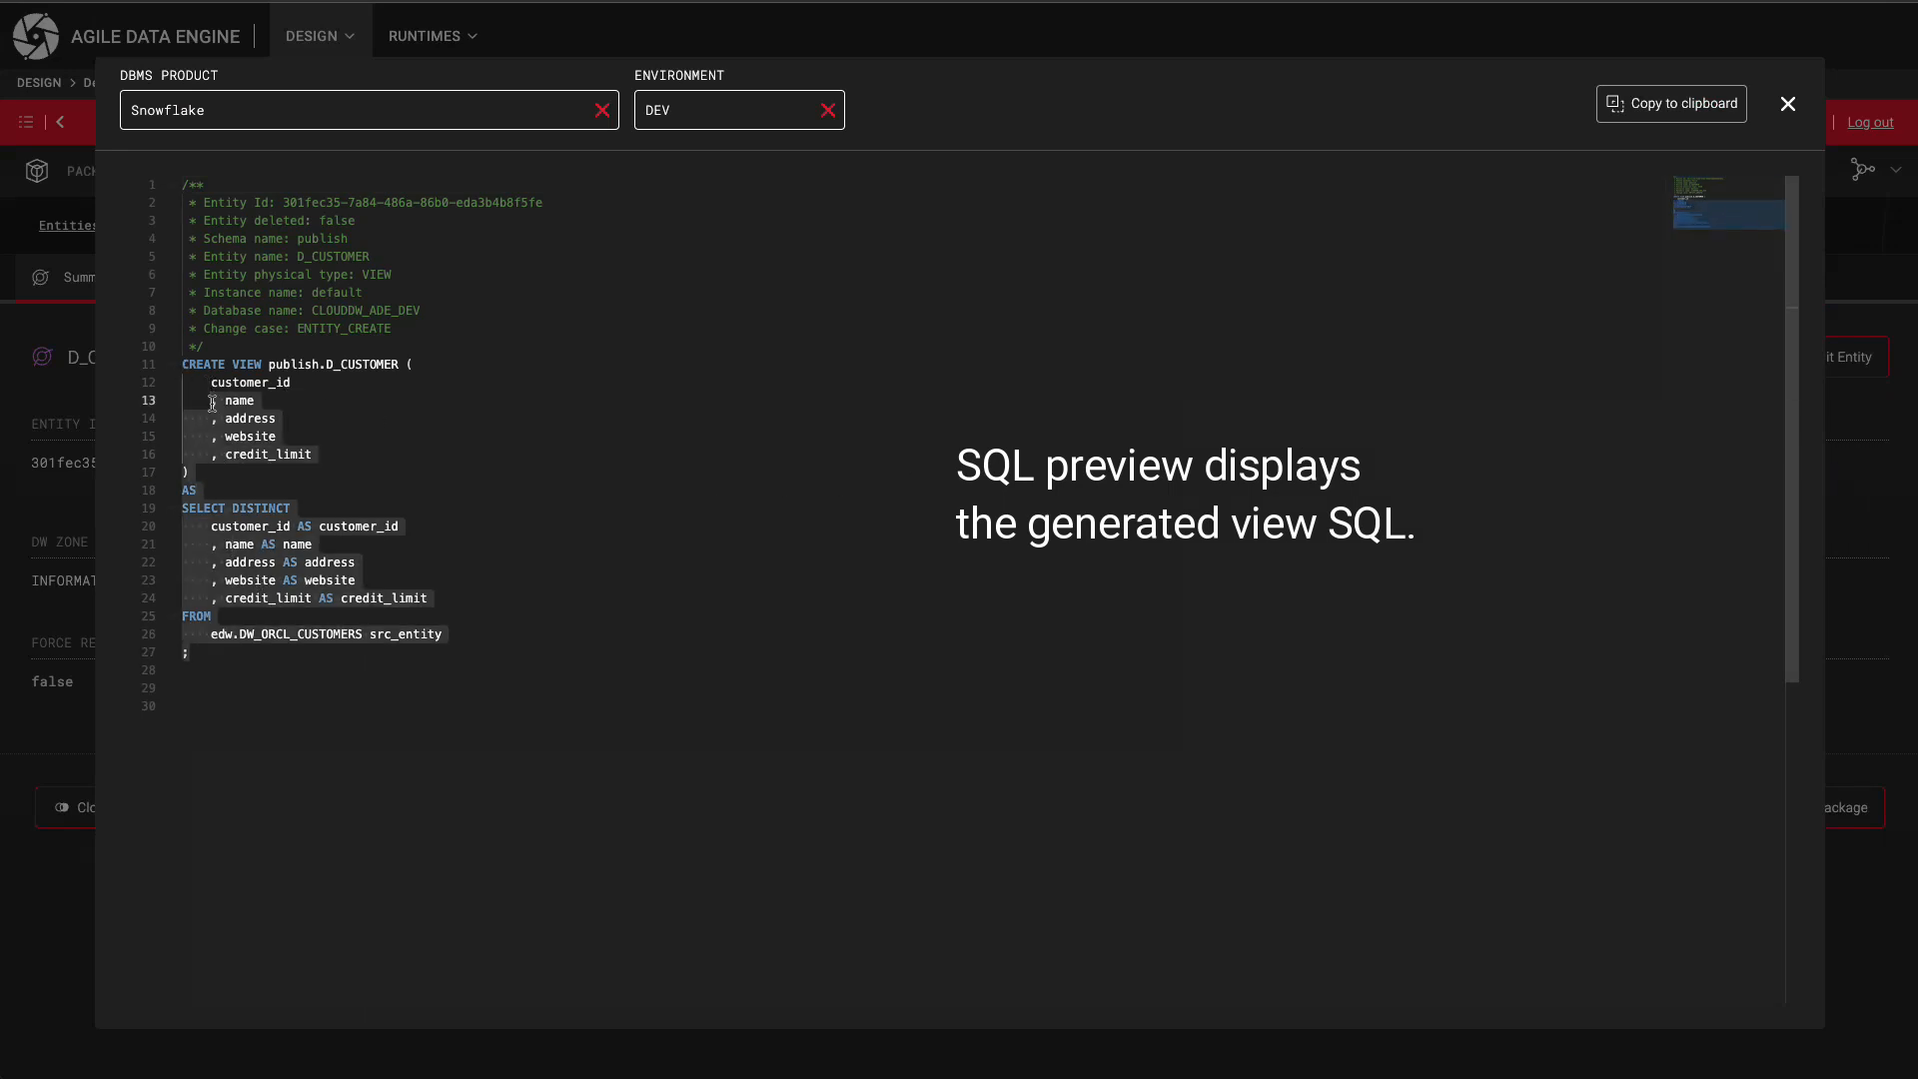
click(240, 400)
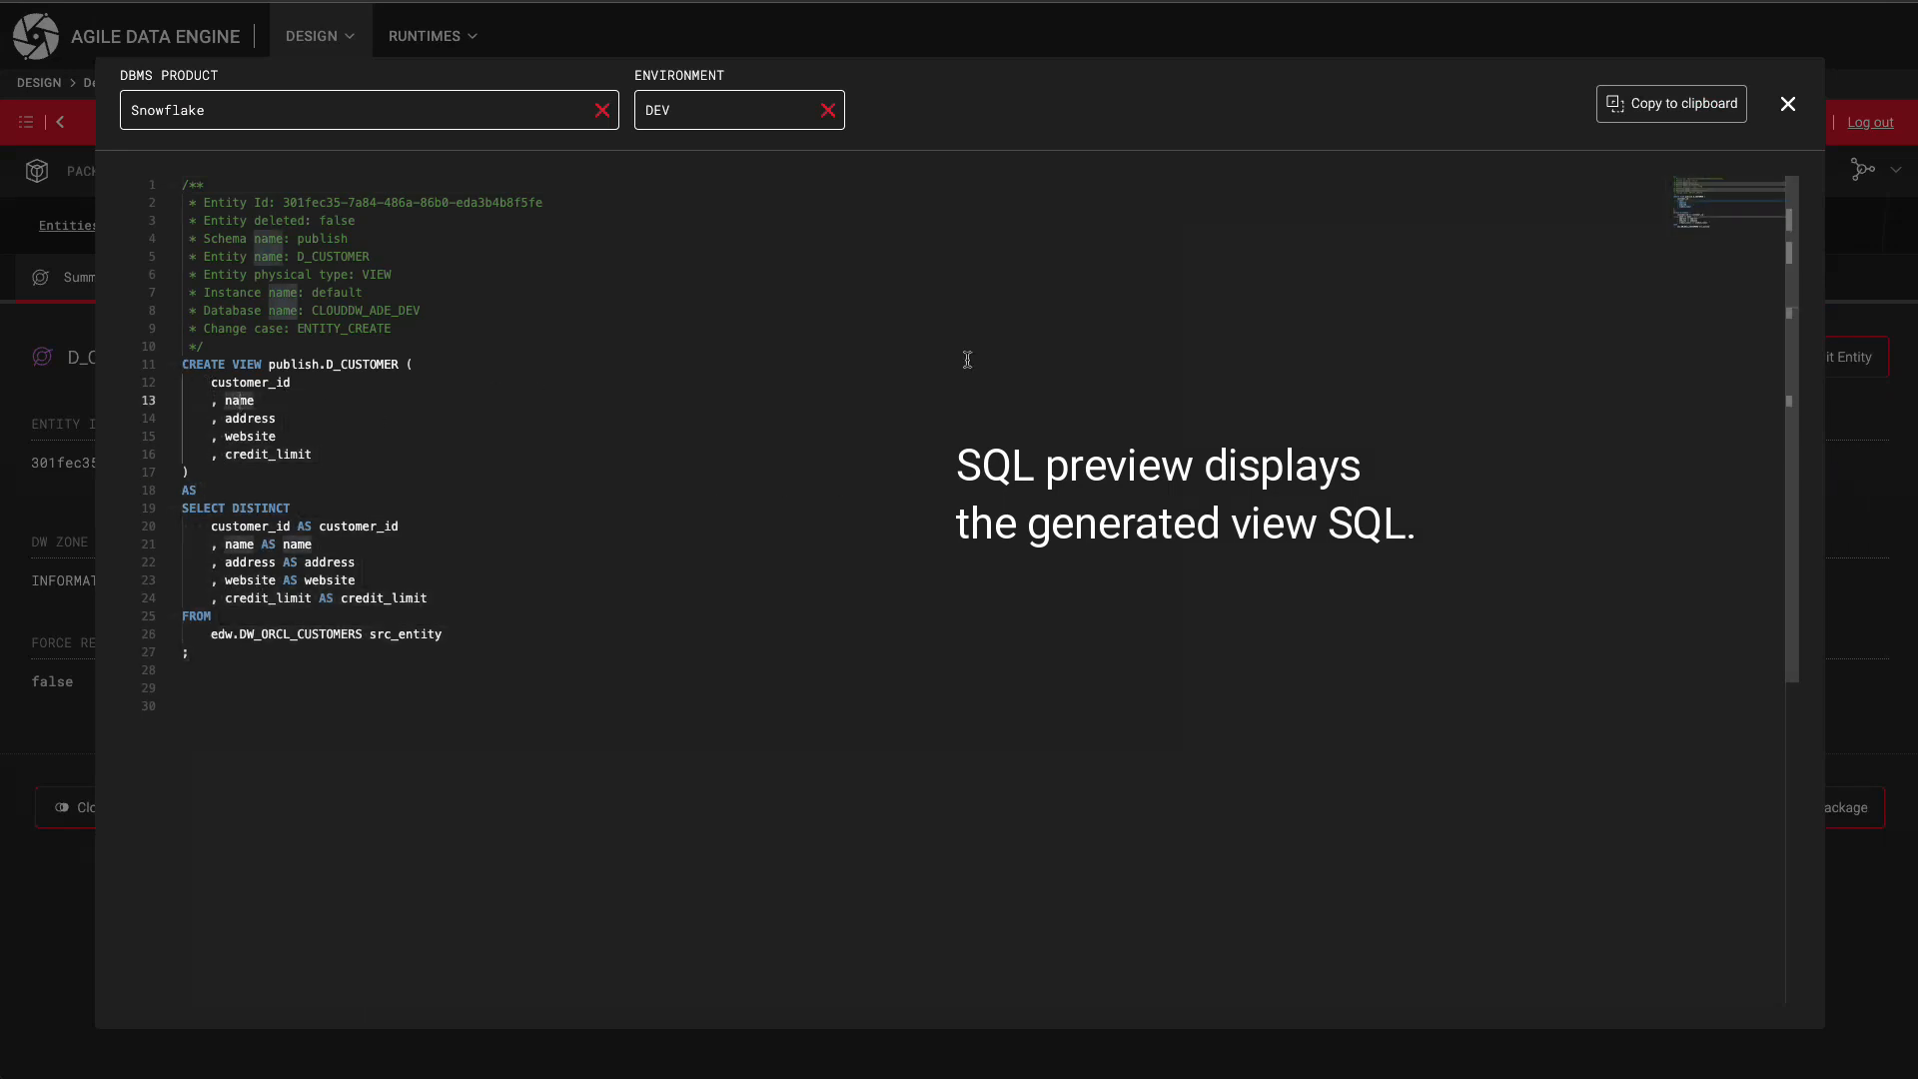
click(1788, 104)
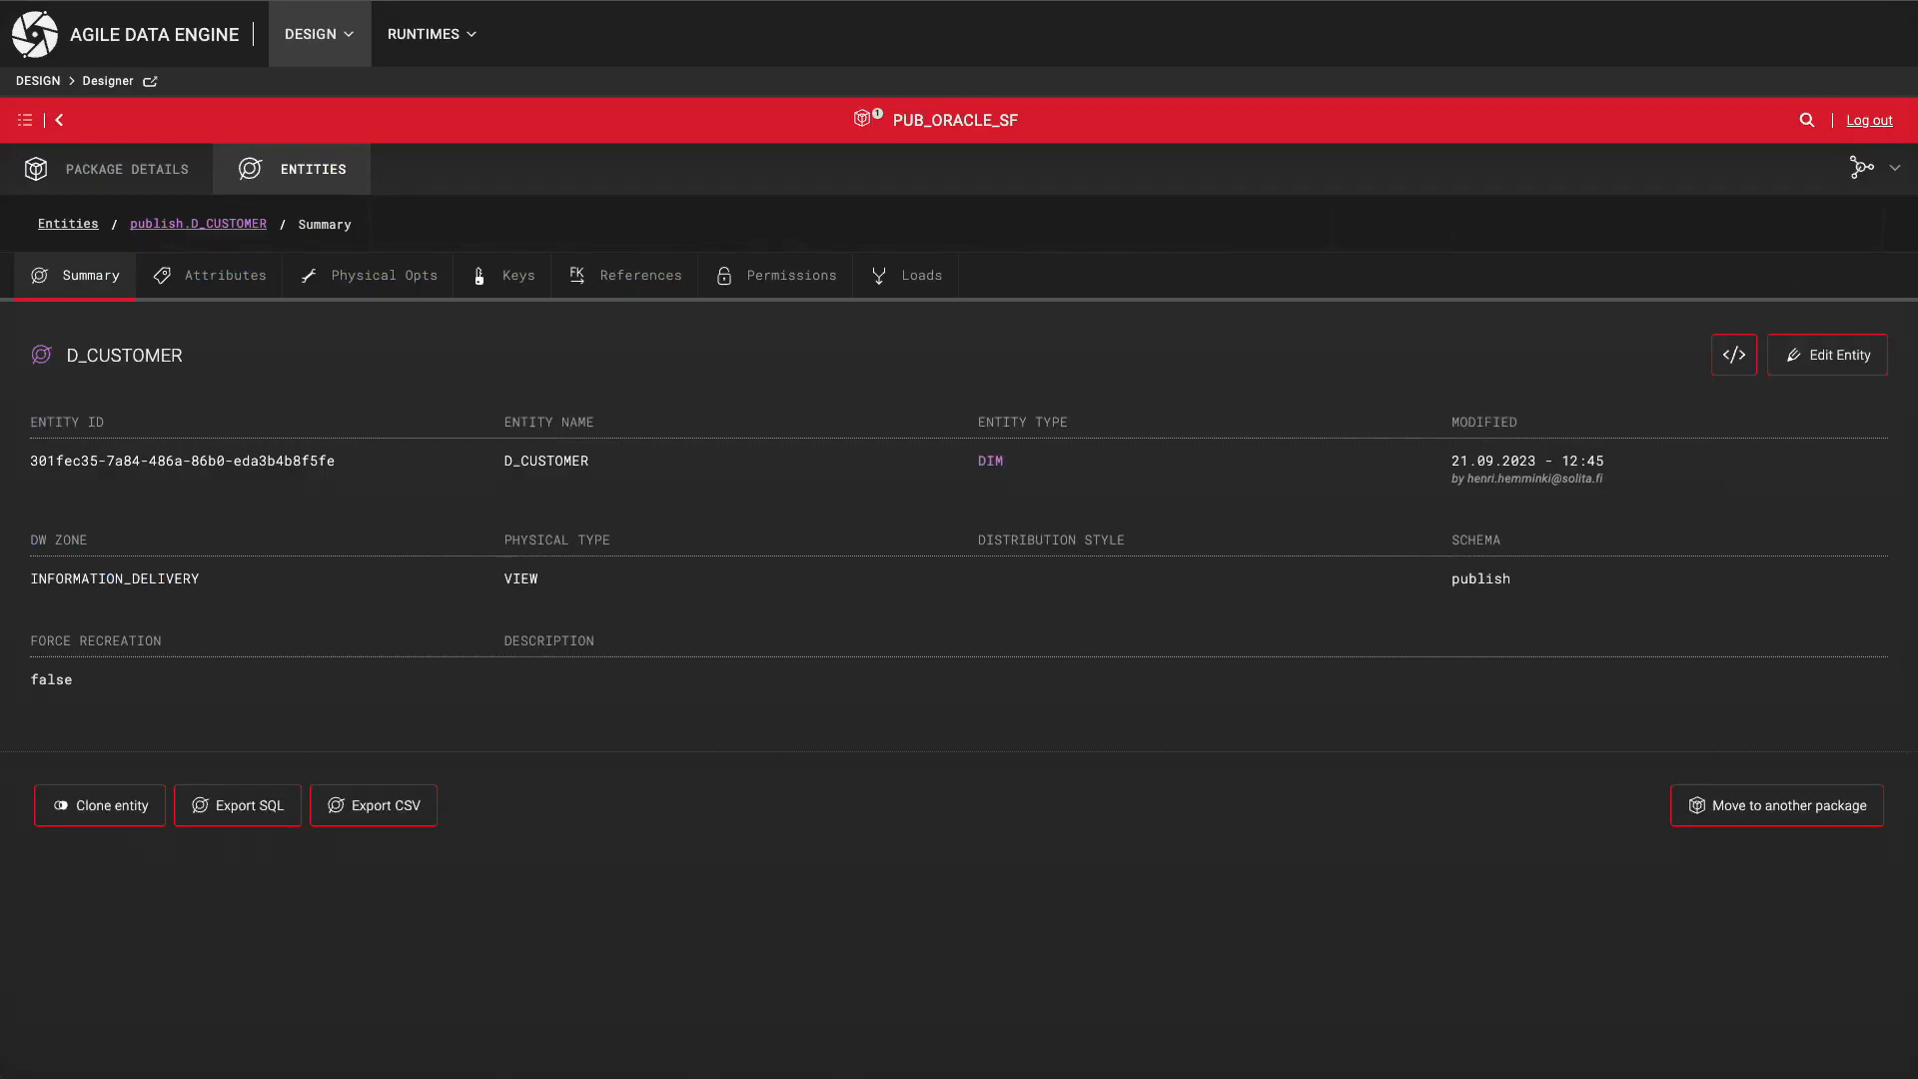
Commit the PUB_ORACLE_SF package with the message "Initial commit".
click(175, 178)
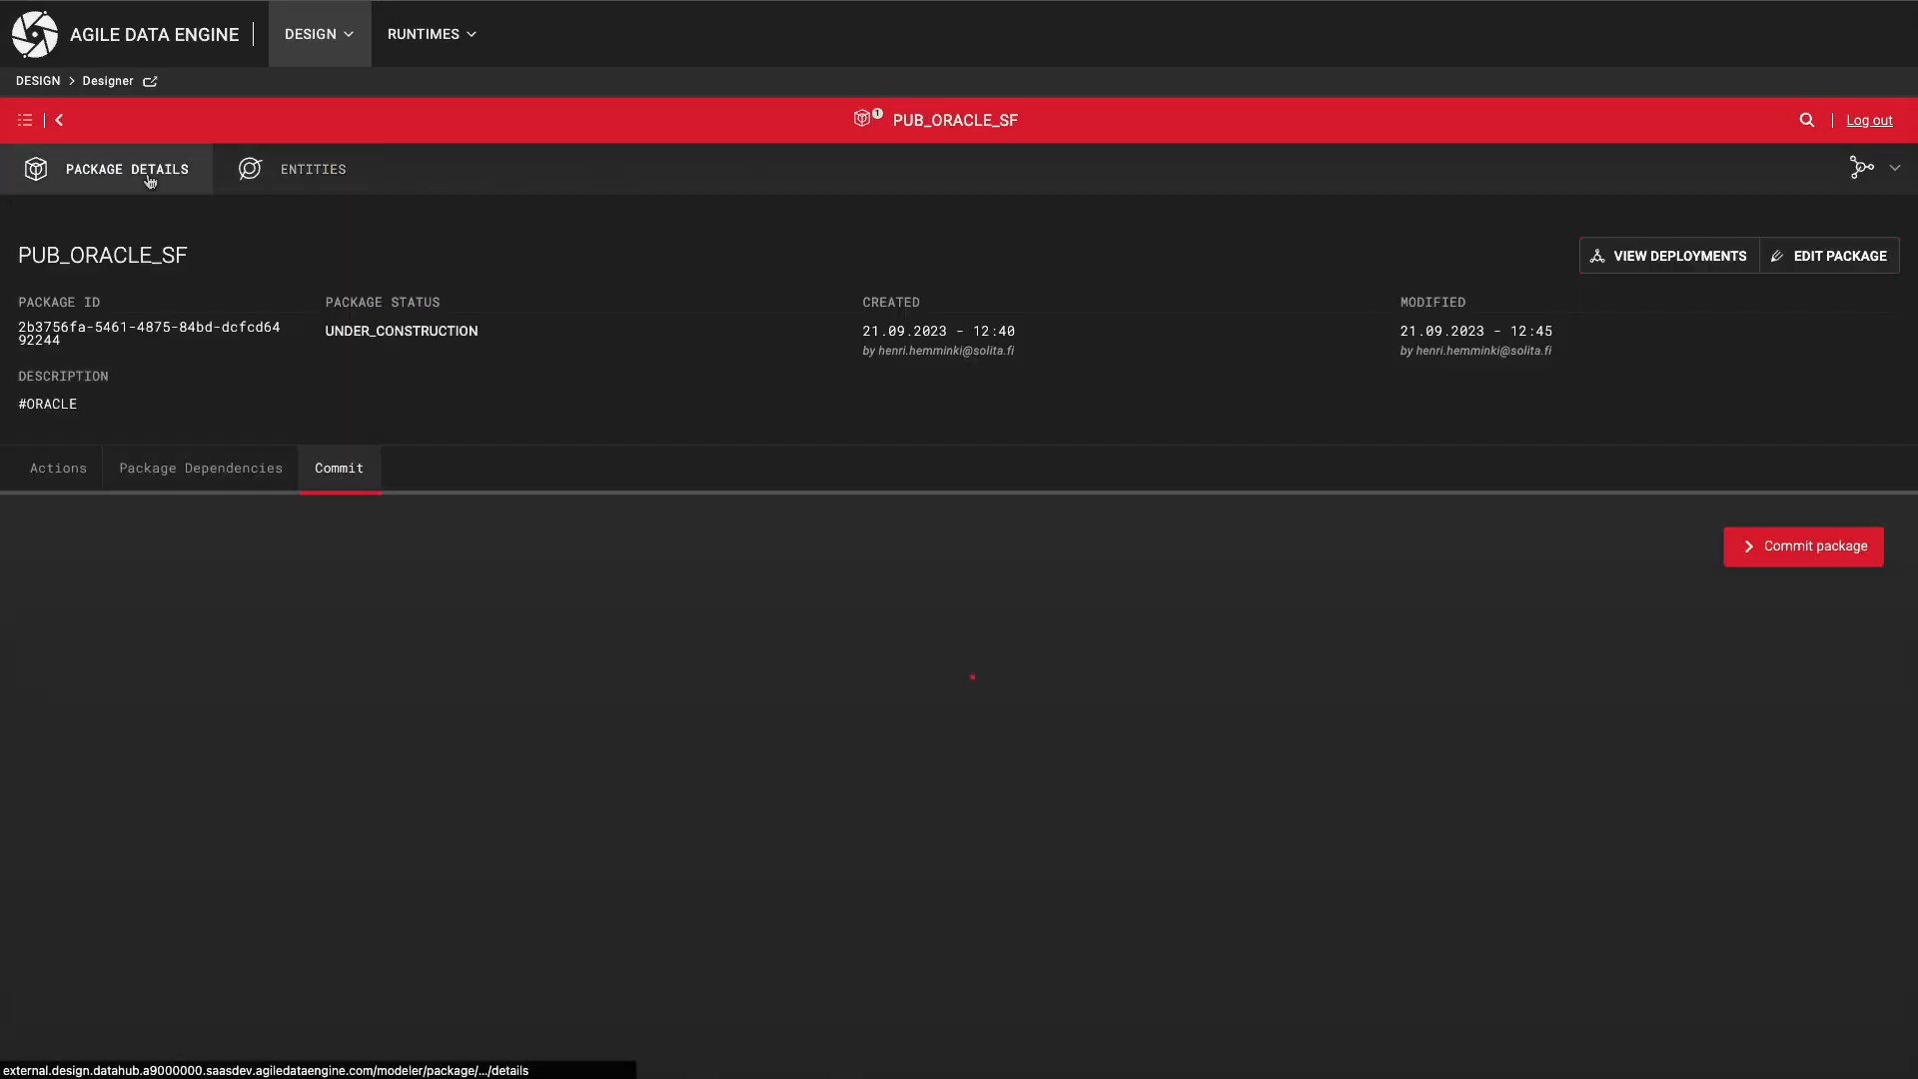
click(1761, 557)
text(Initial commit)
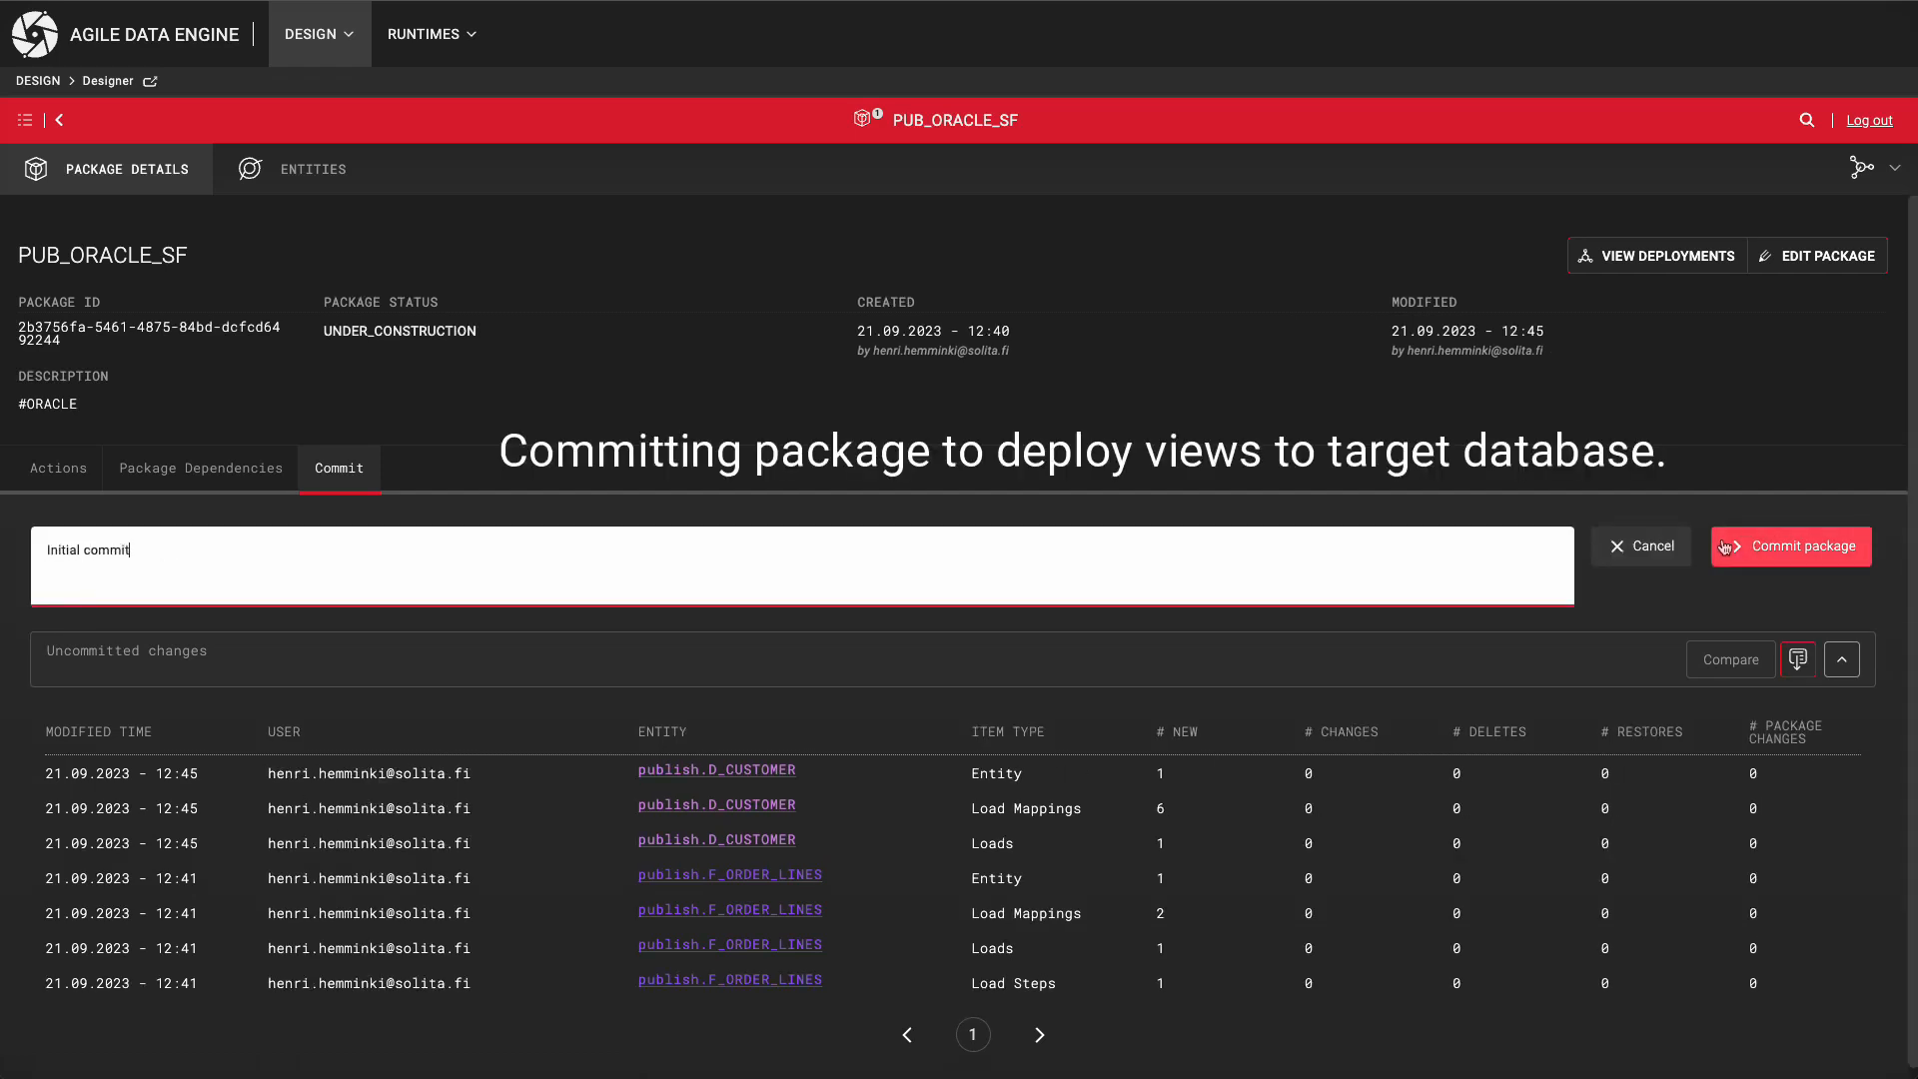
click(1724, 547)
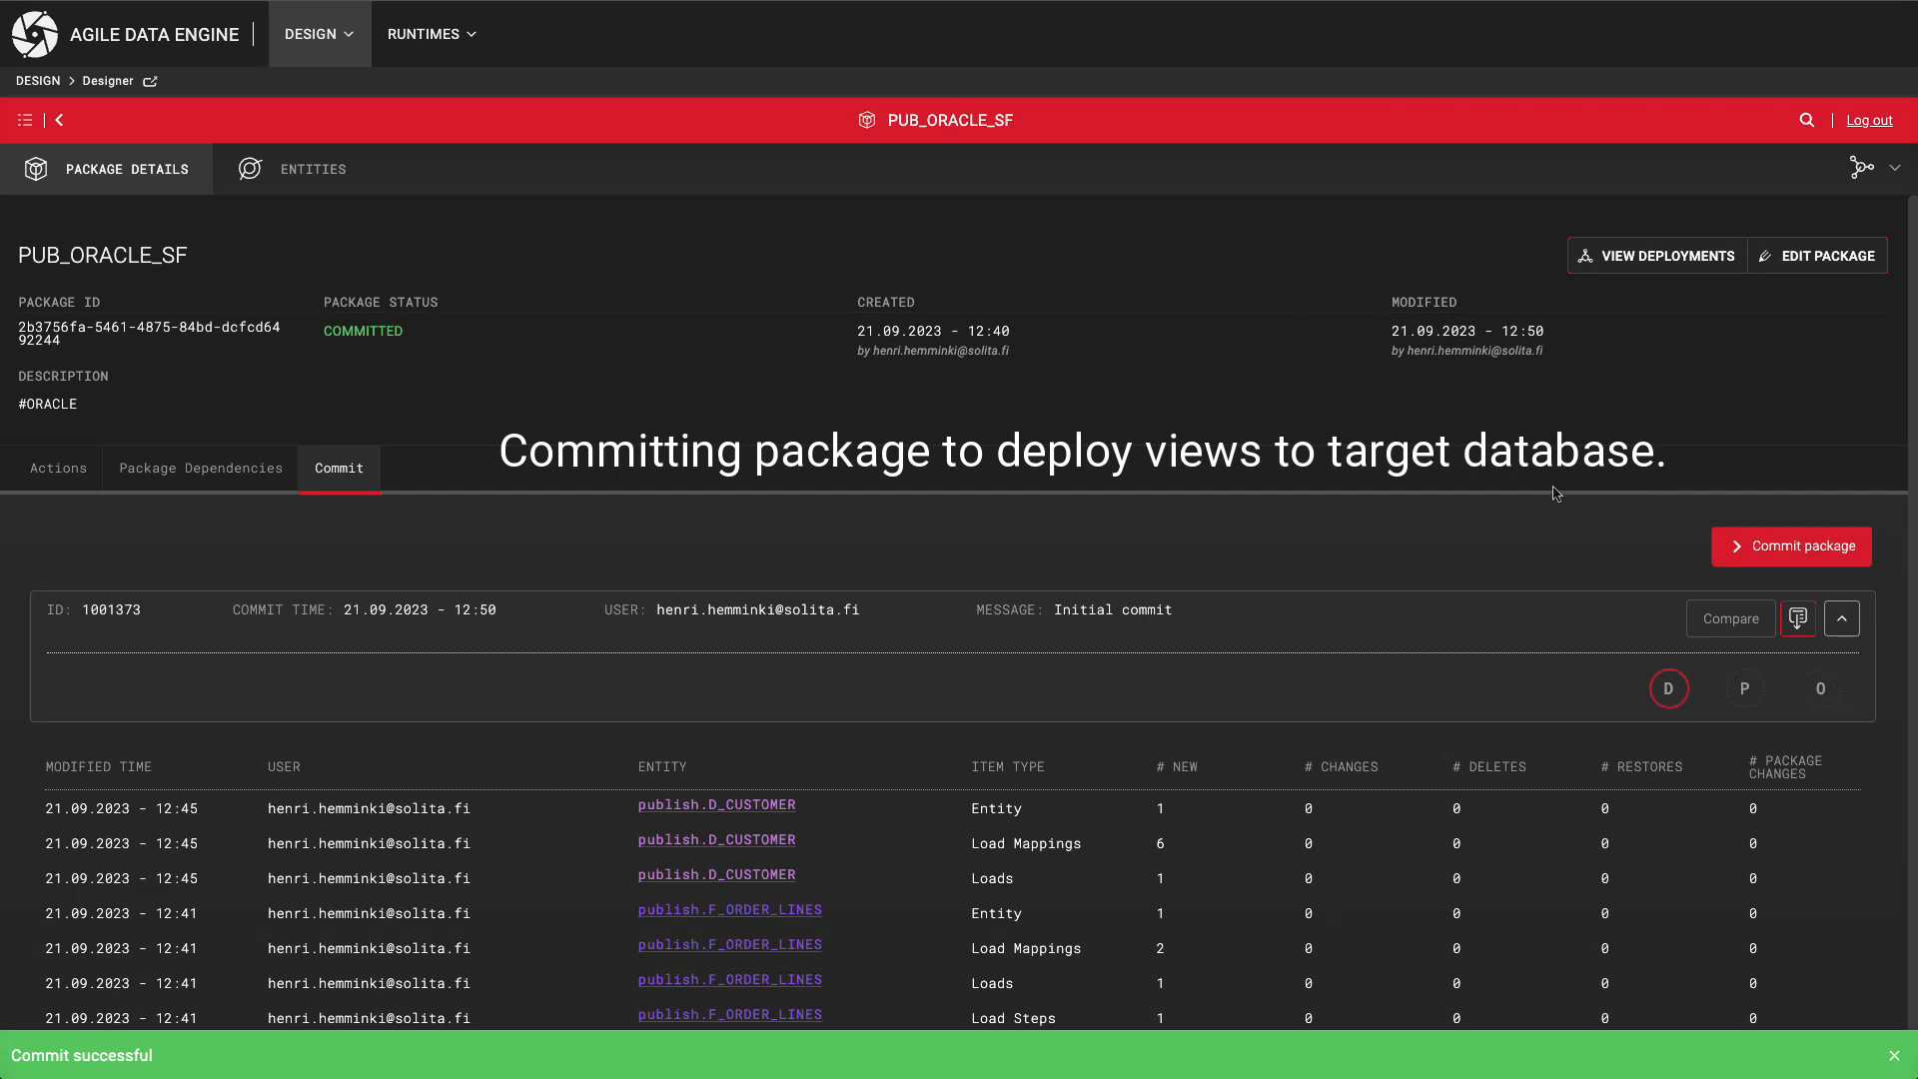
Open the details of the package's DEV deployment and examine its phase flow, including the install log for the publish views.
mouse_move(1667, 688)
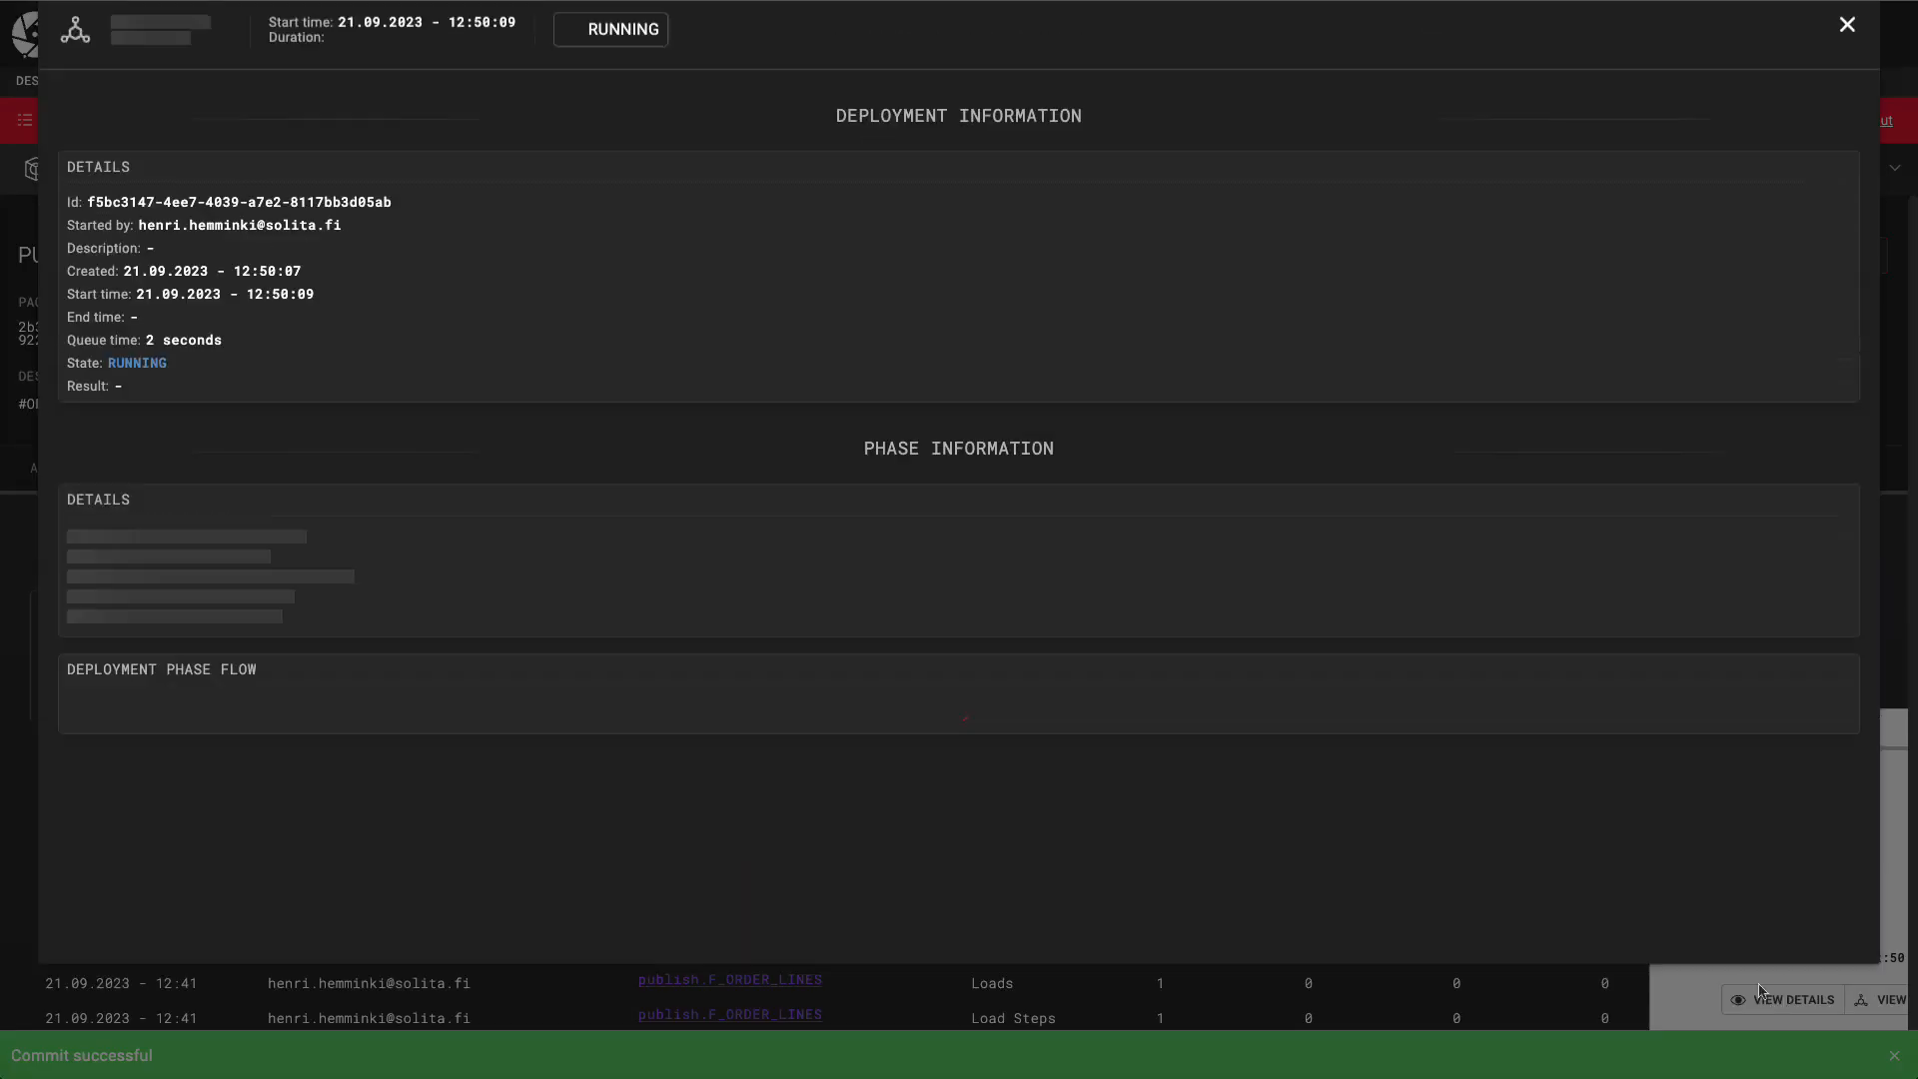
click(1783, 998)
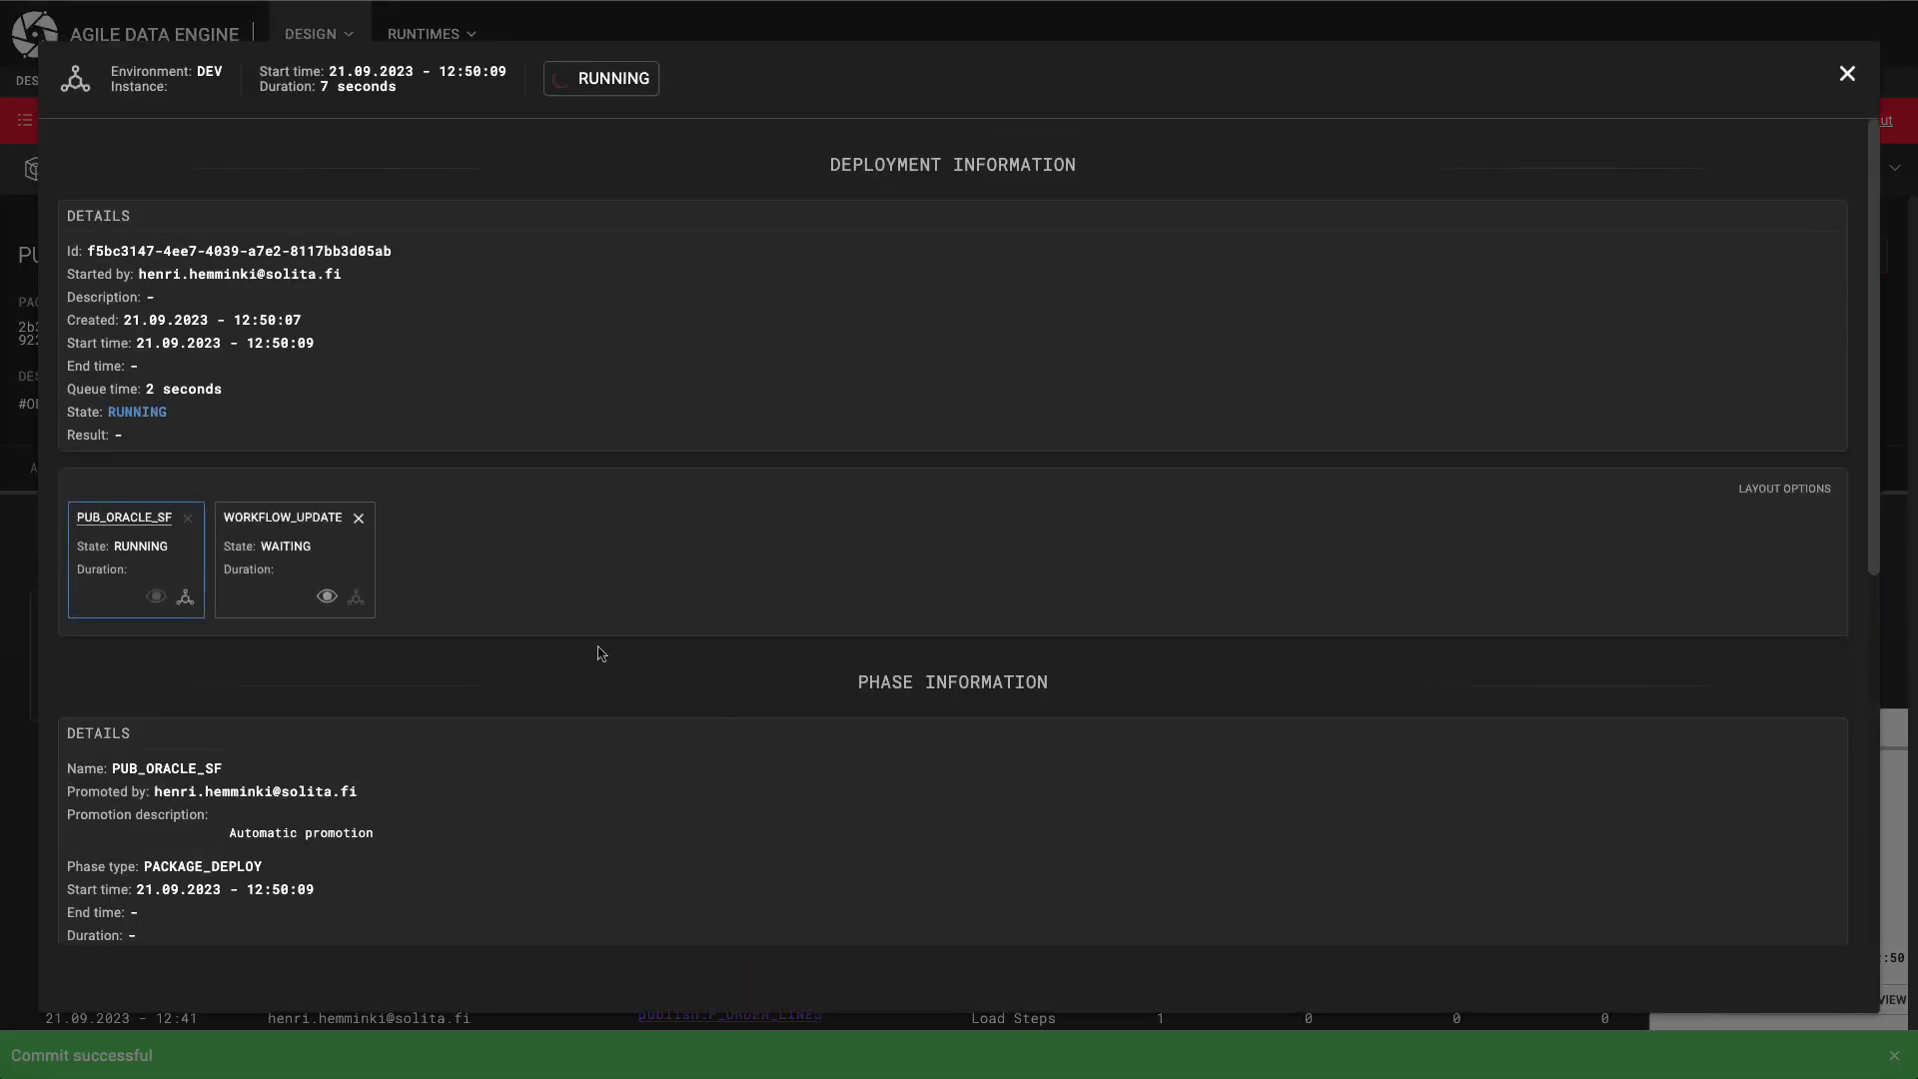
scroll(600, 651, down, 6)
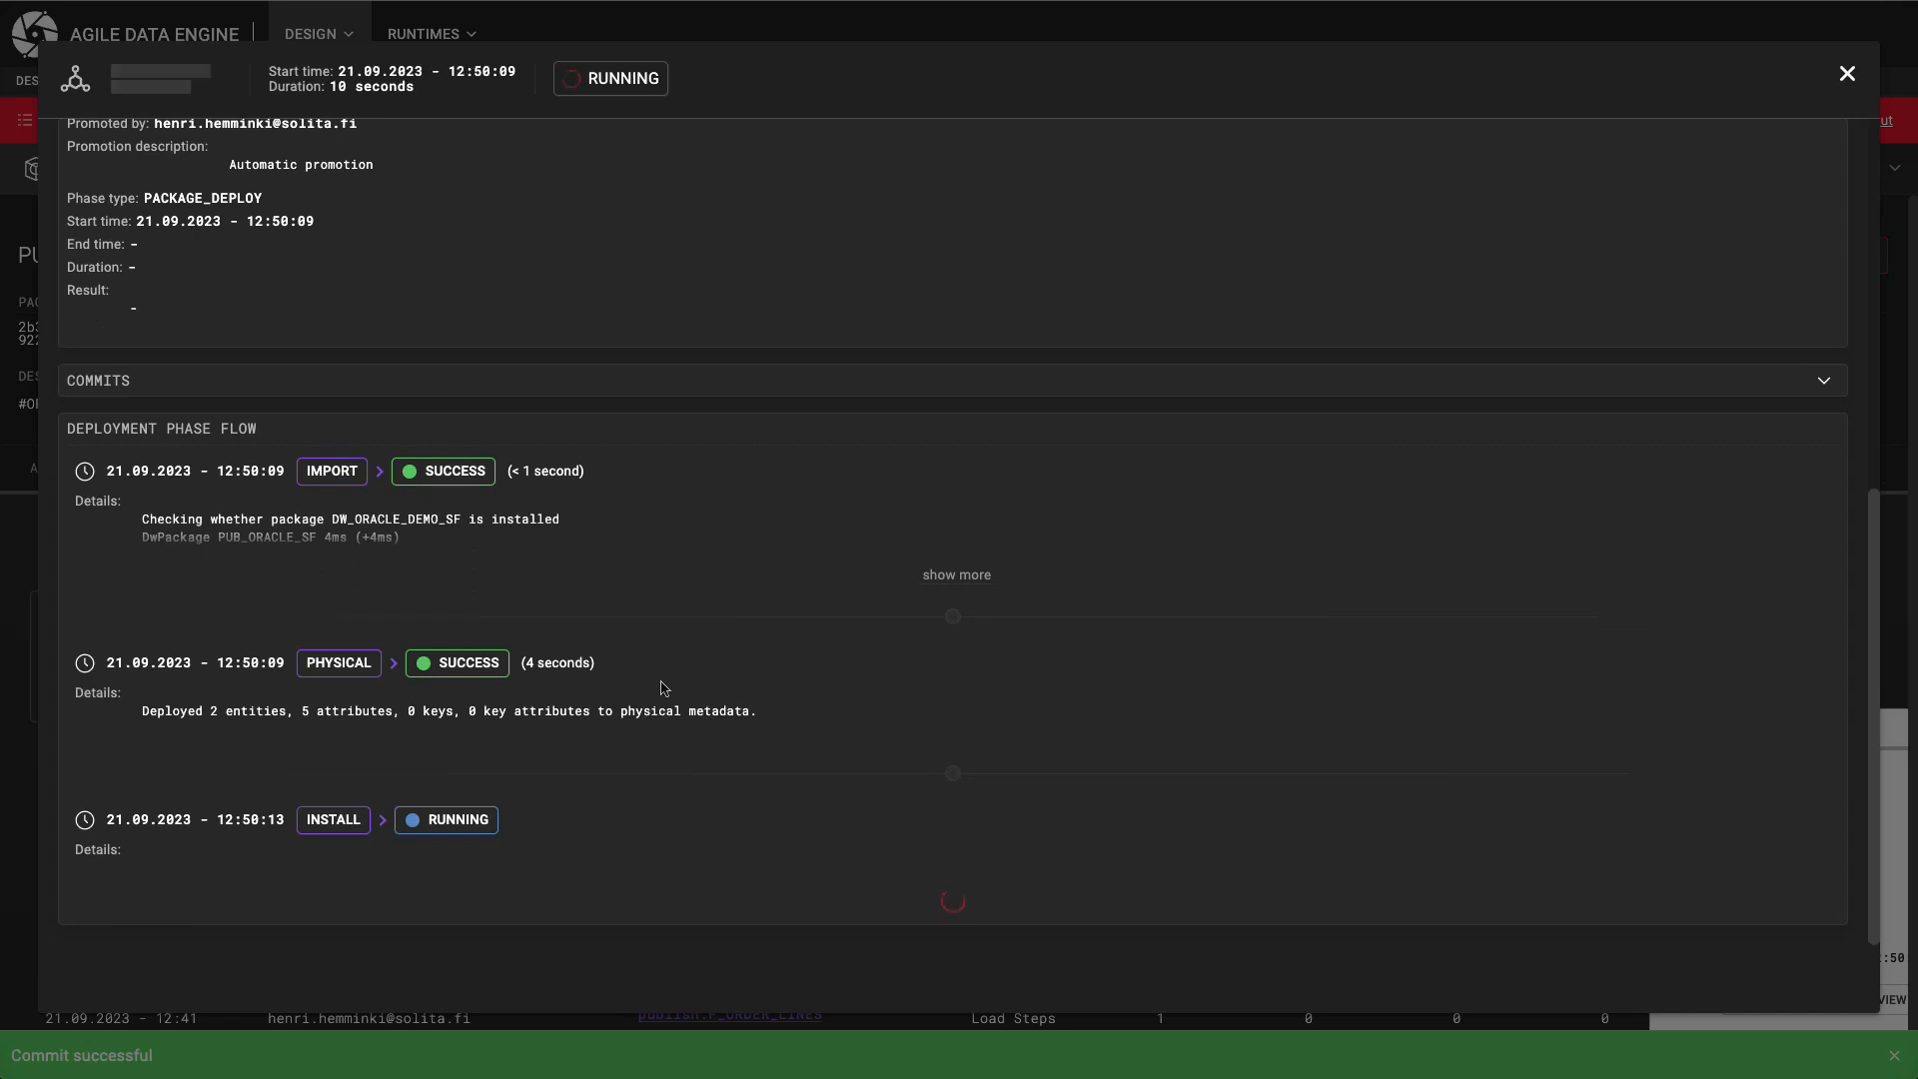
scroll(664, 687, down, 4)
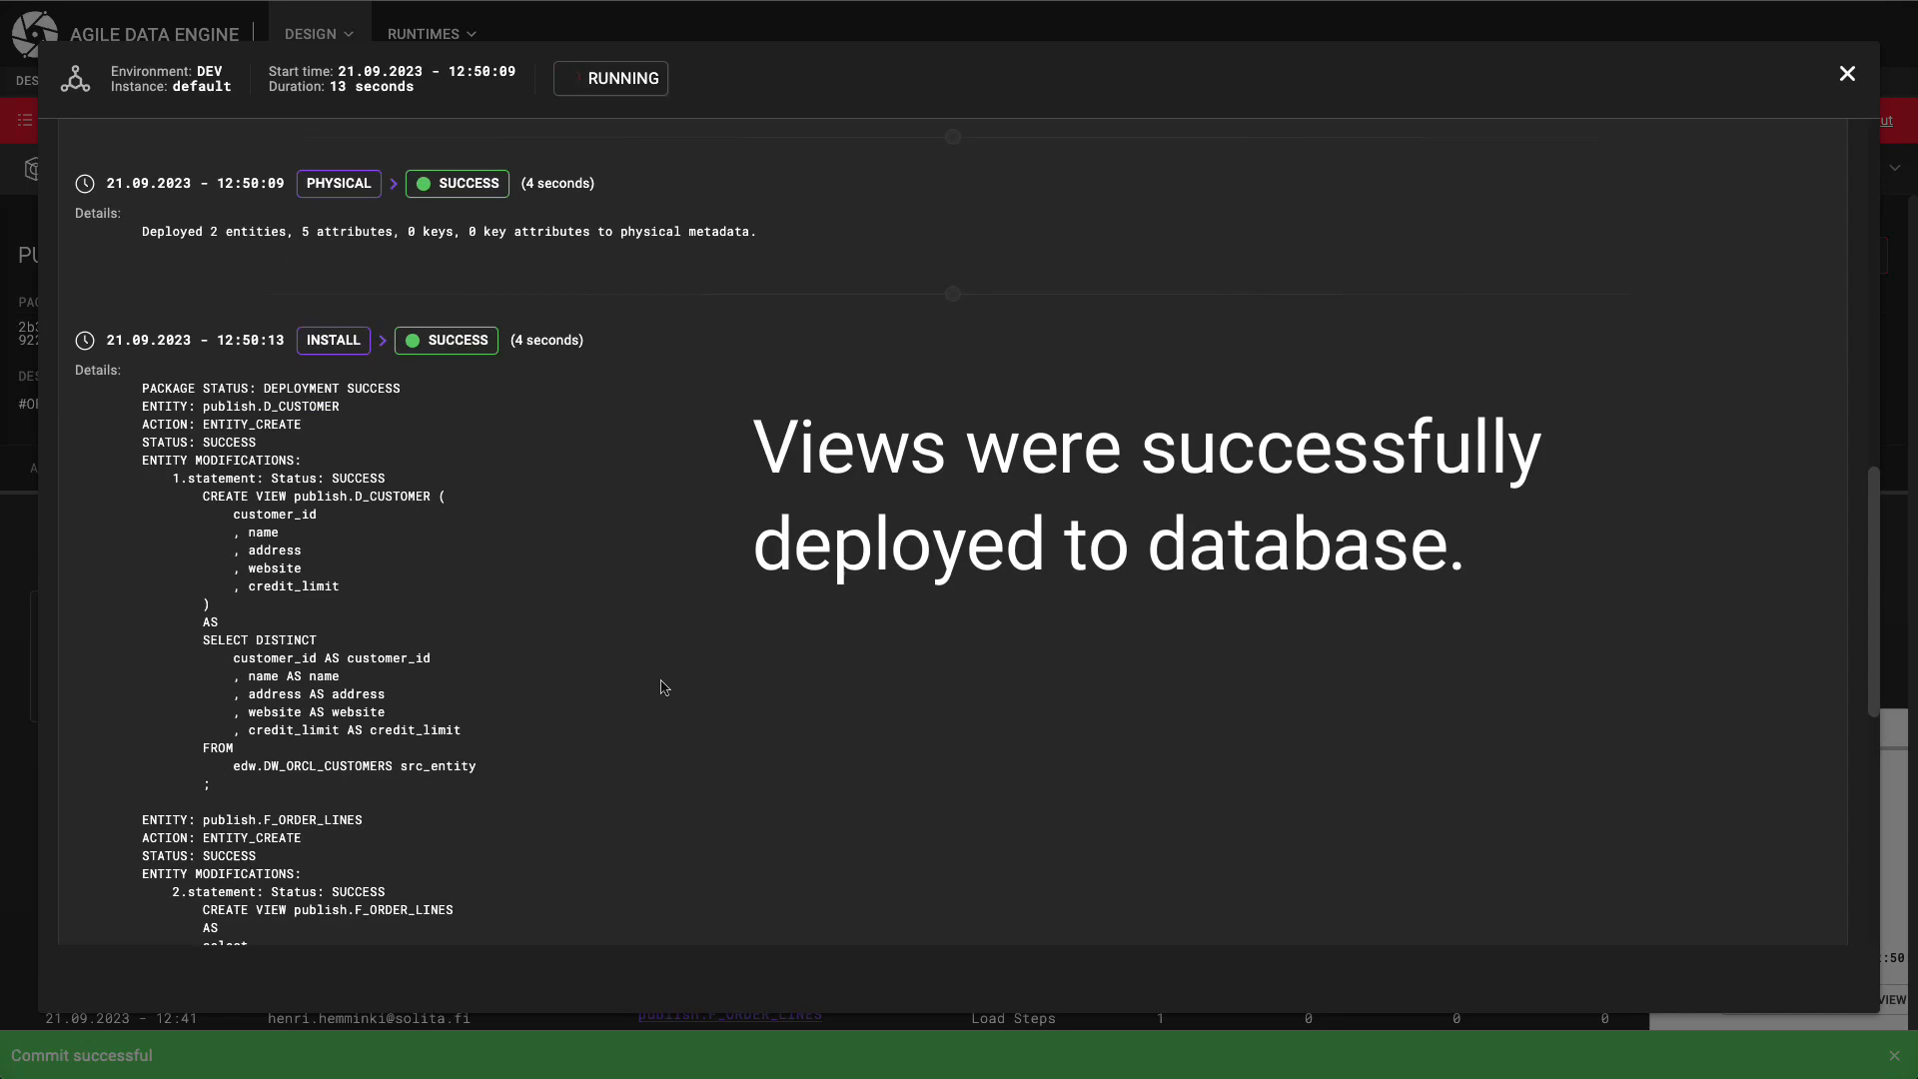
scroll(665, 687, down, 5)
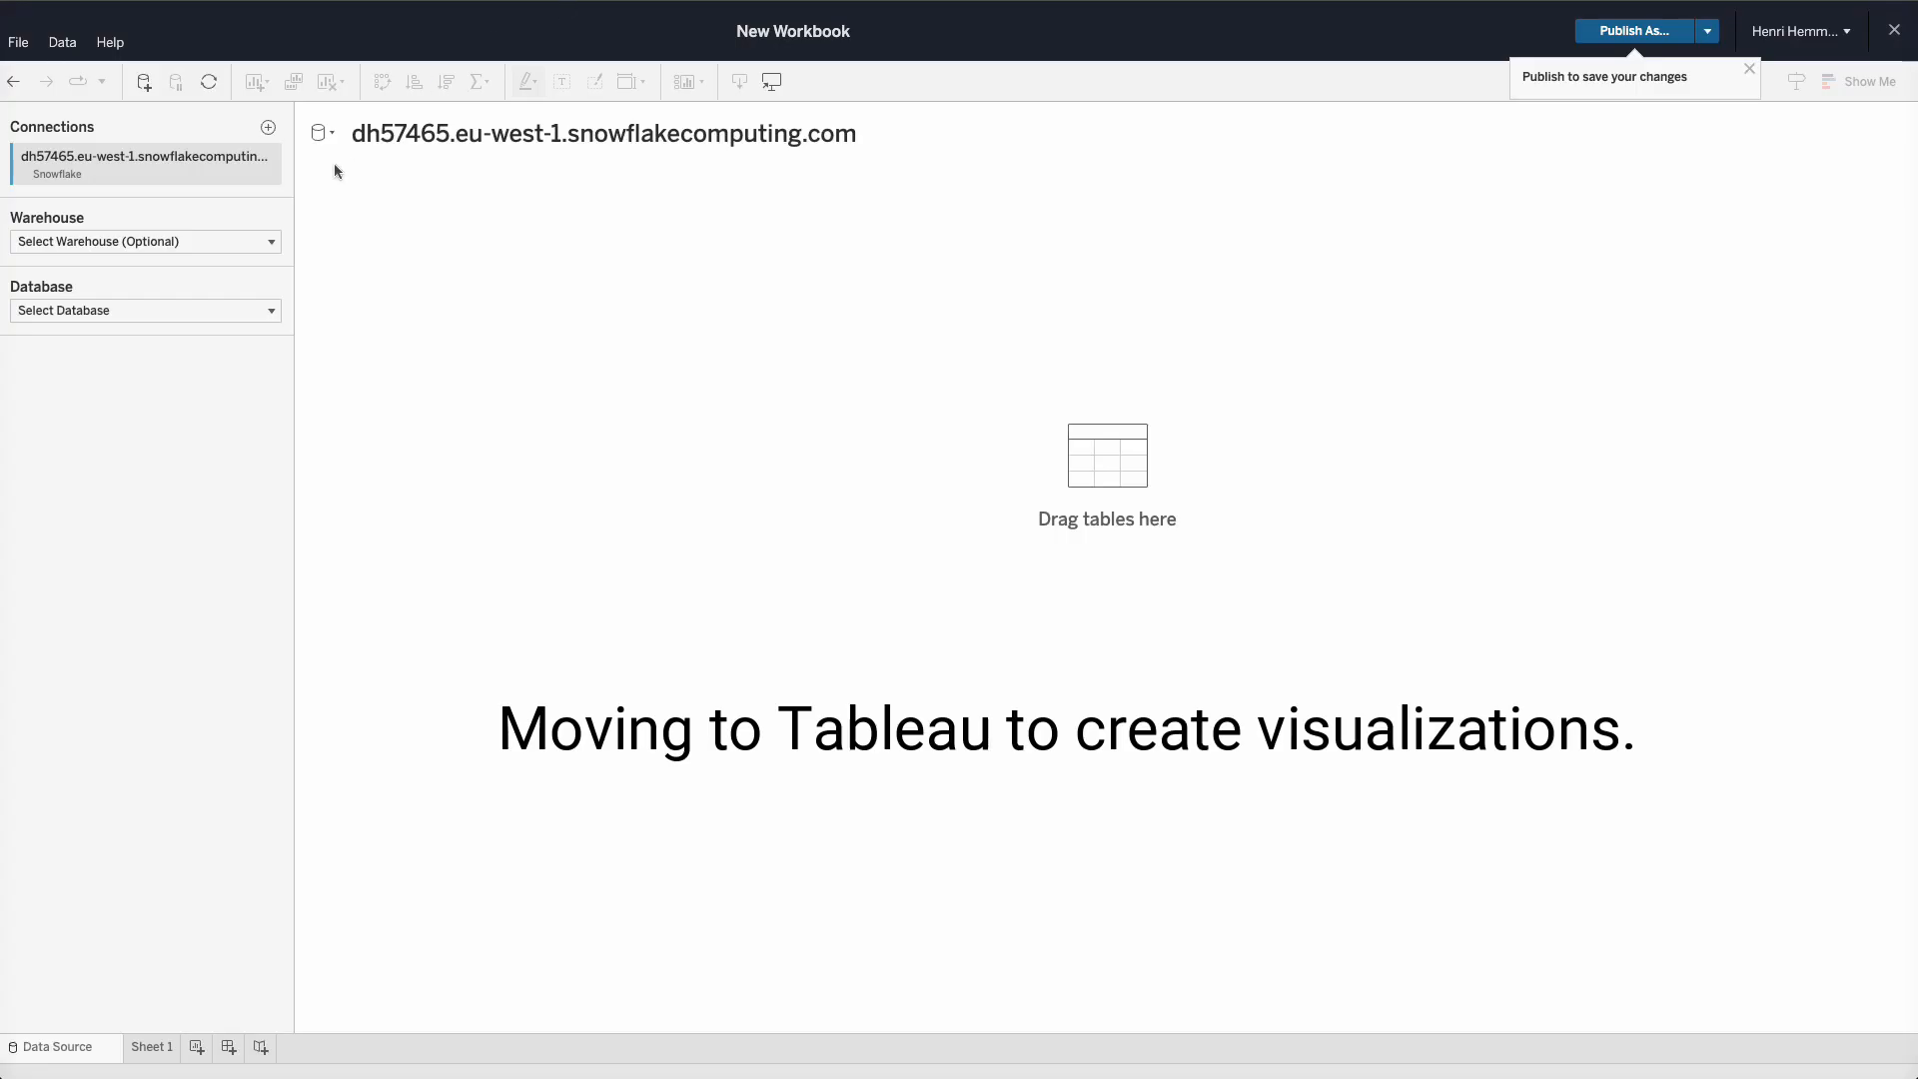
Switch to Tableau and set the Snowflake connection to warehouse BI_WH, database CLOUDDW_ADE_DEV and schema PUBLISH.
click(273, 243)
click(273, 313)
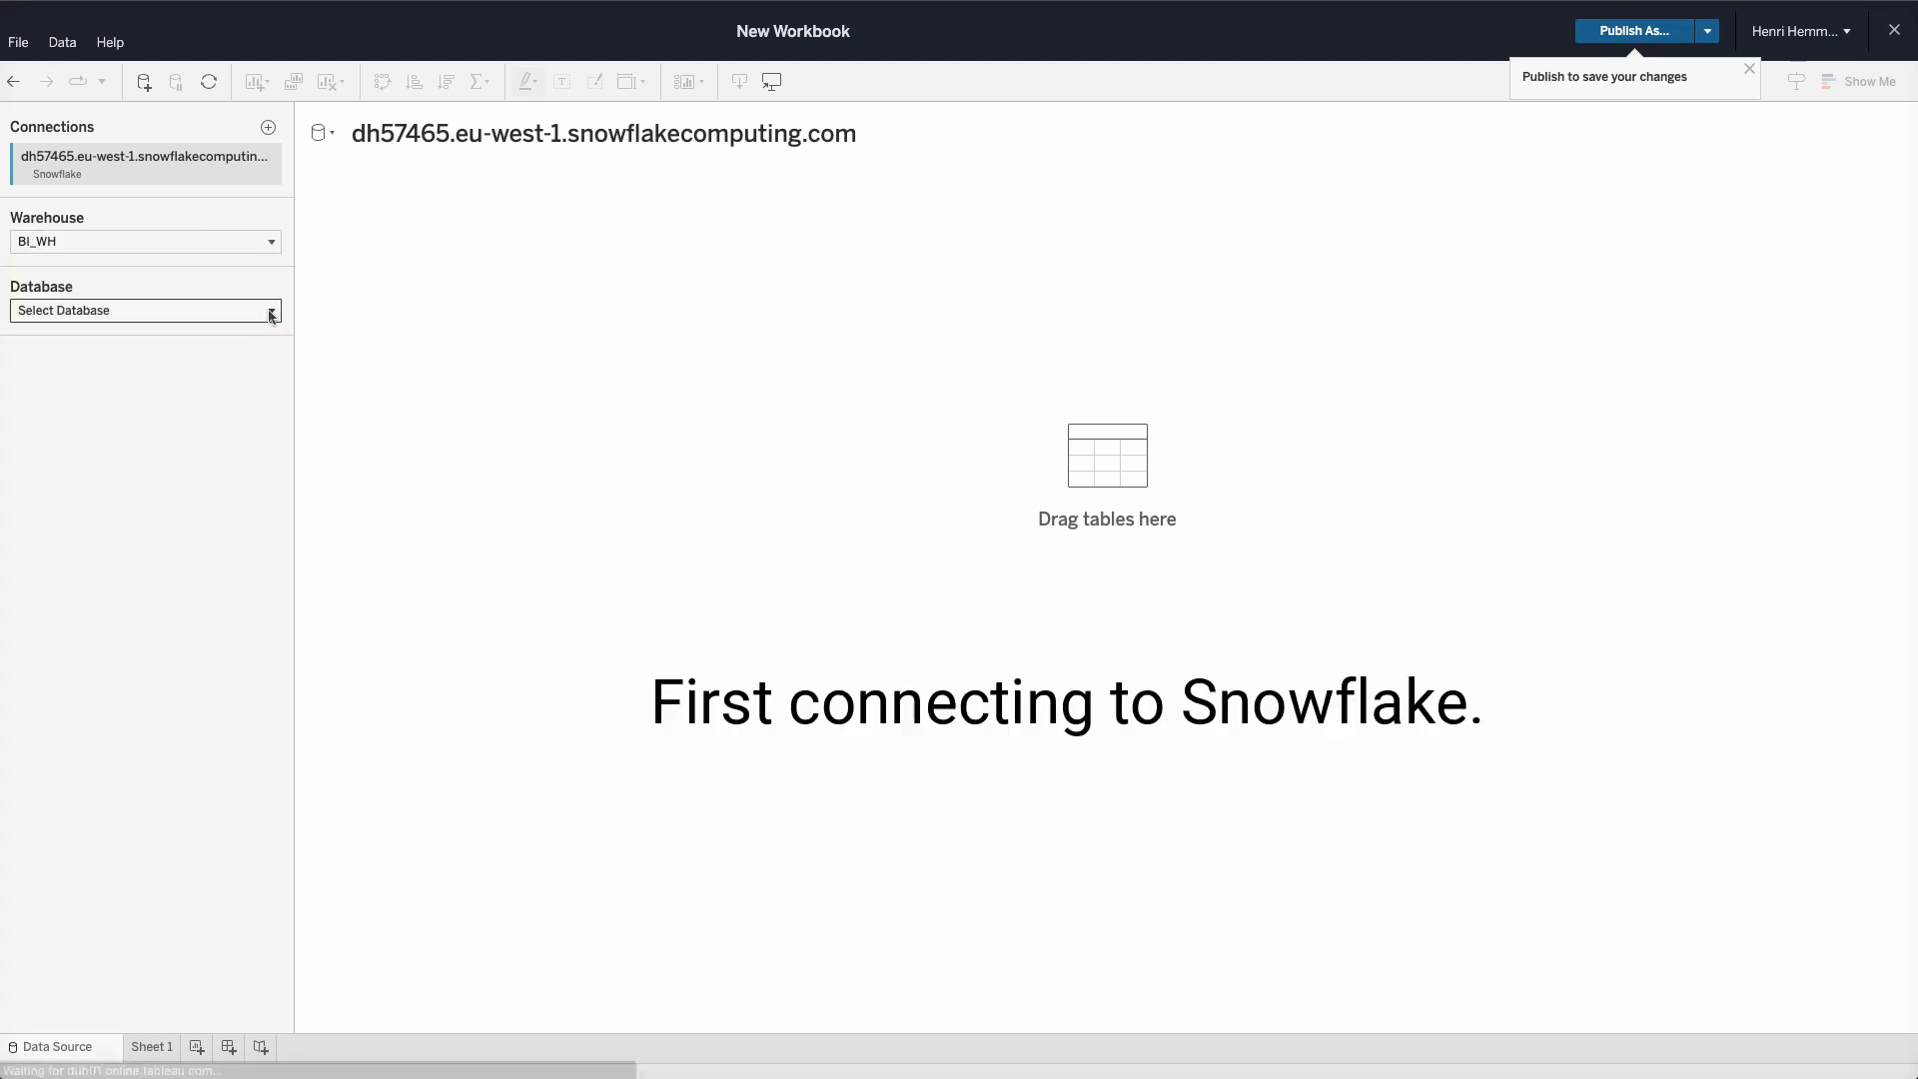
click(145, 369)
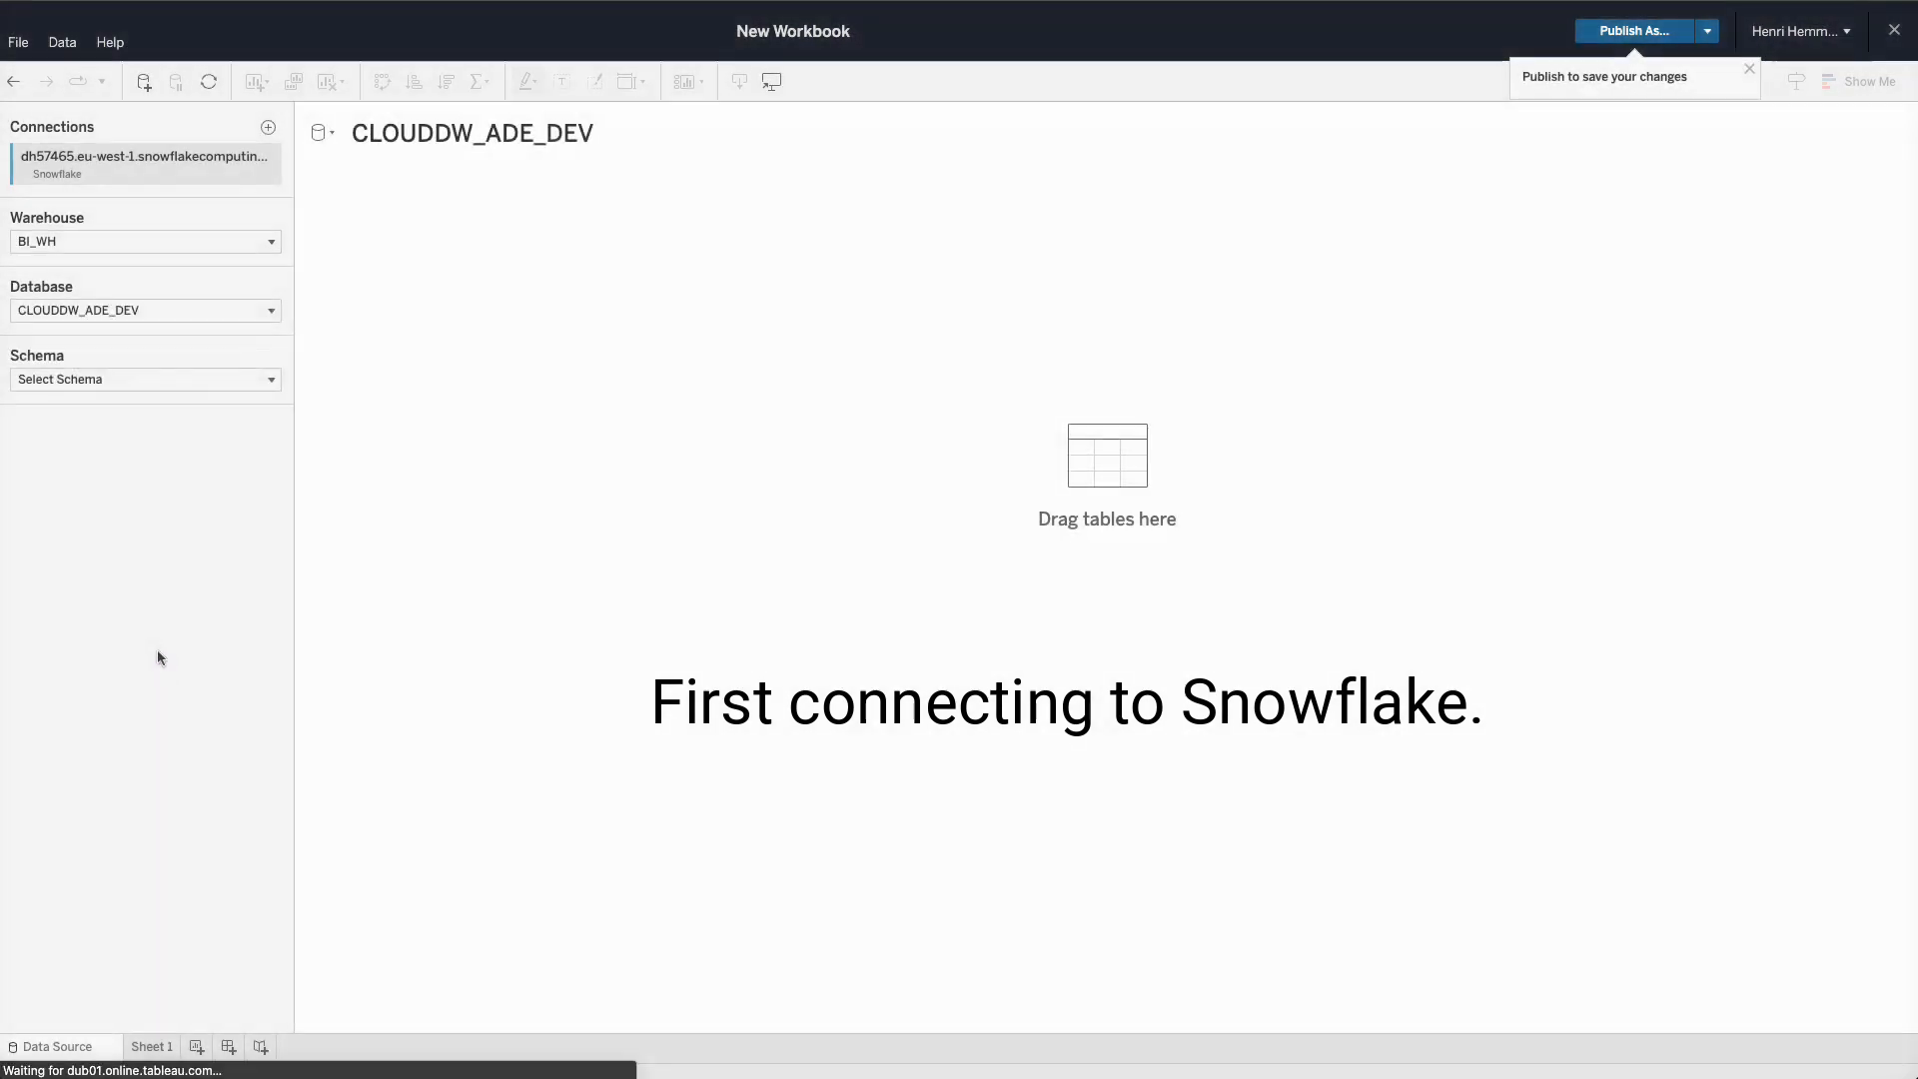
click(230, 386)
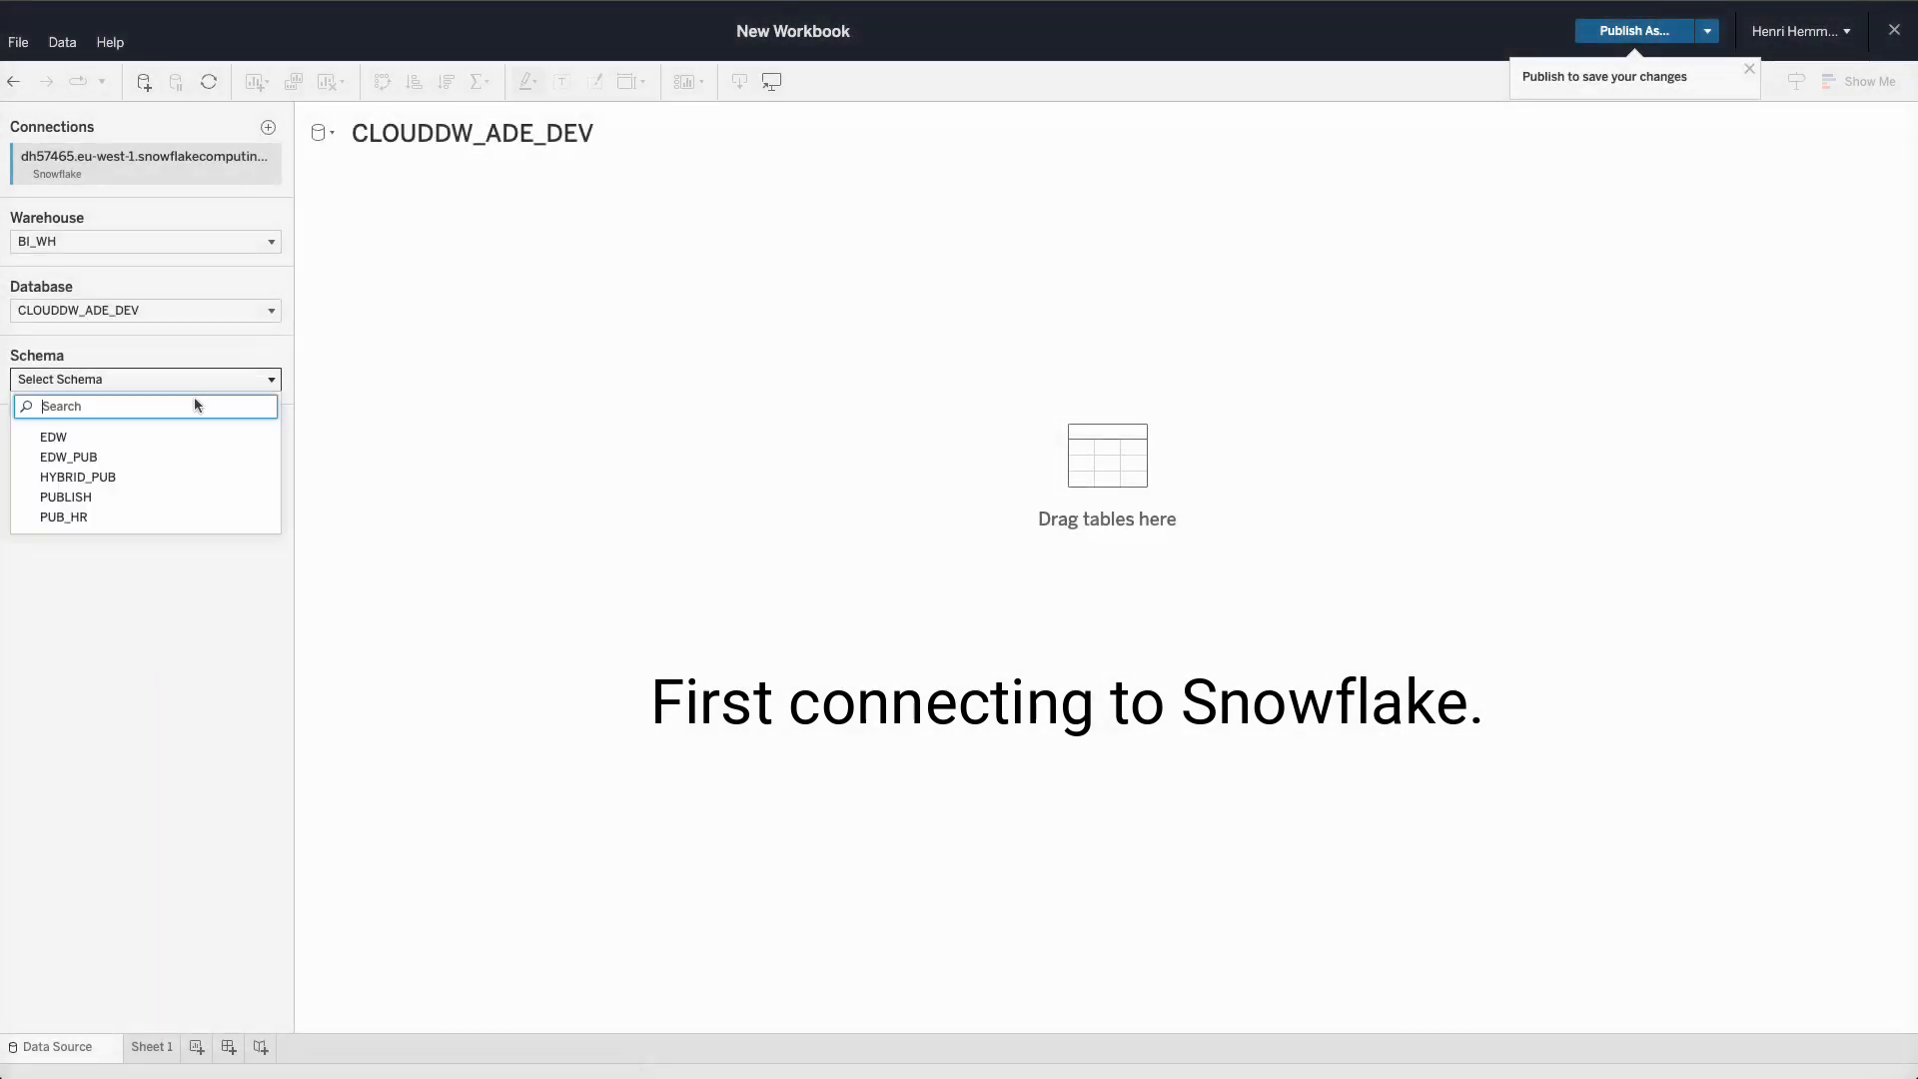
click(92, 497)
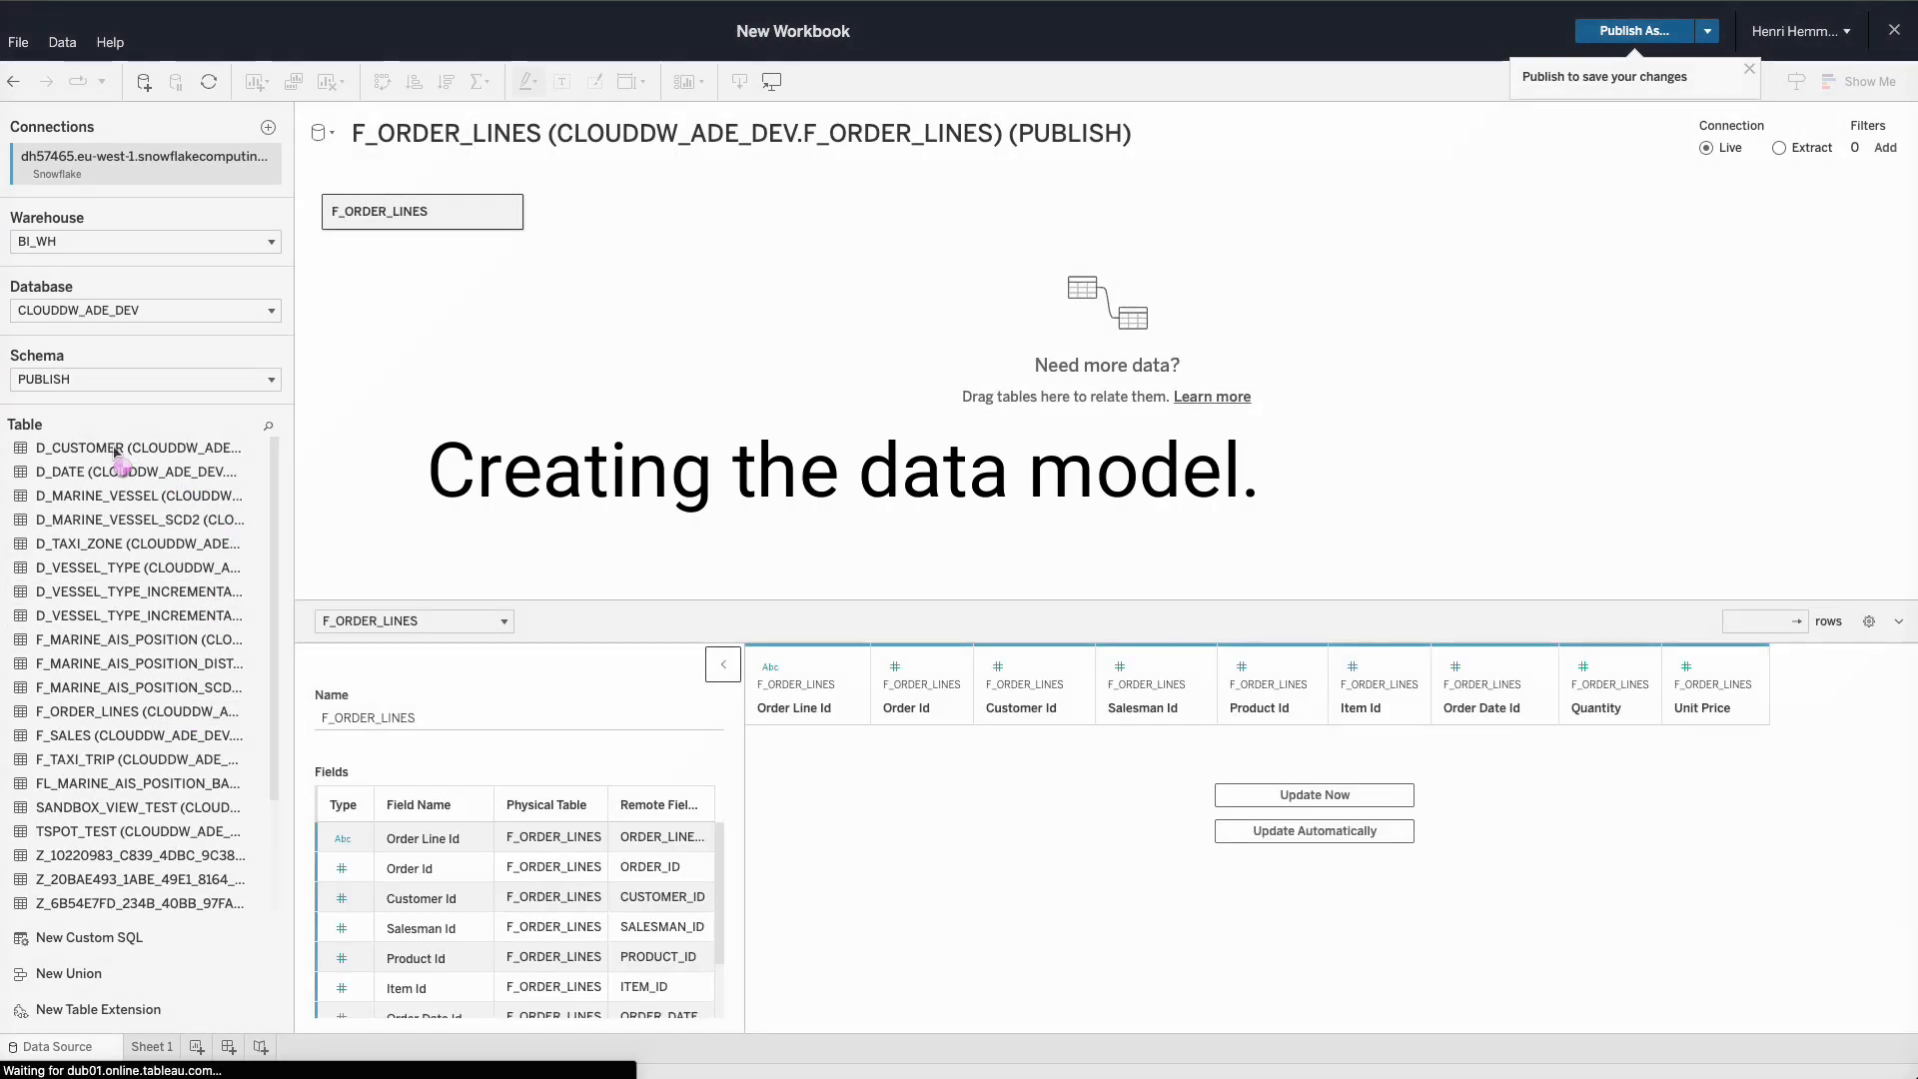
Relate the D_CUSTOMER table to F_ORDER_LINES in the data model and open Sheet 1.
drag(118, 448, 676, 252)
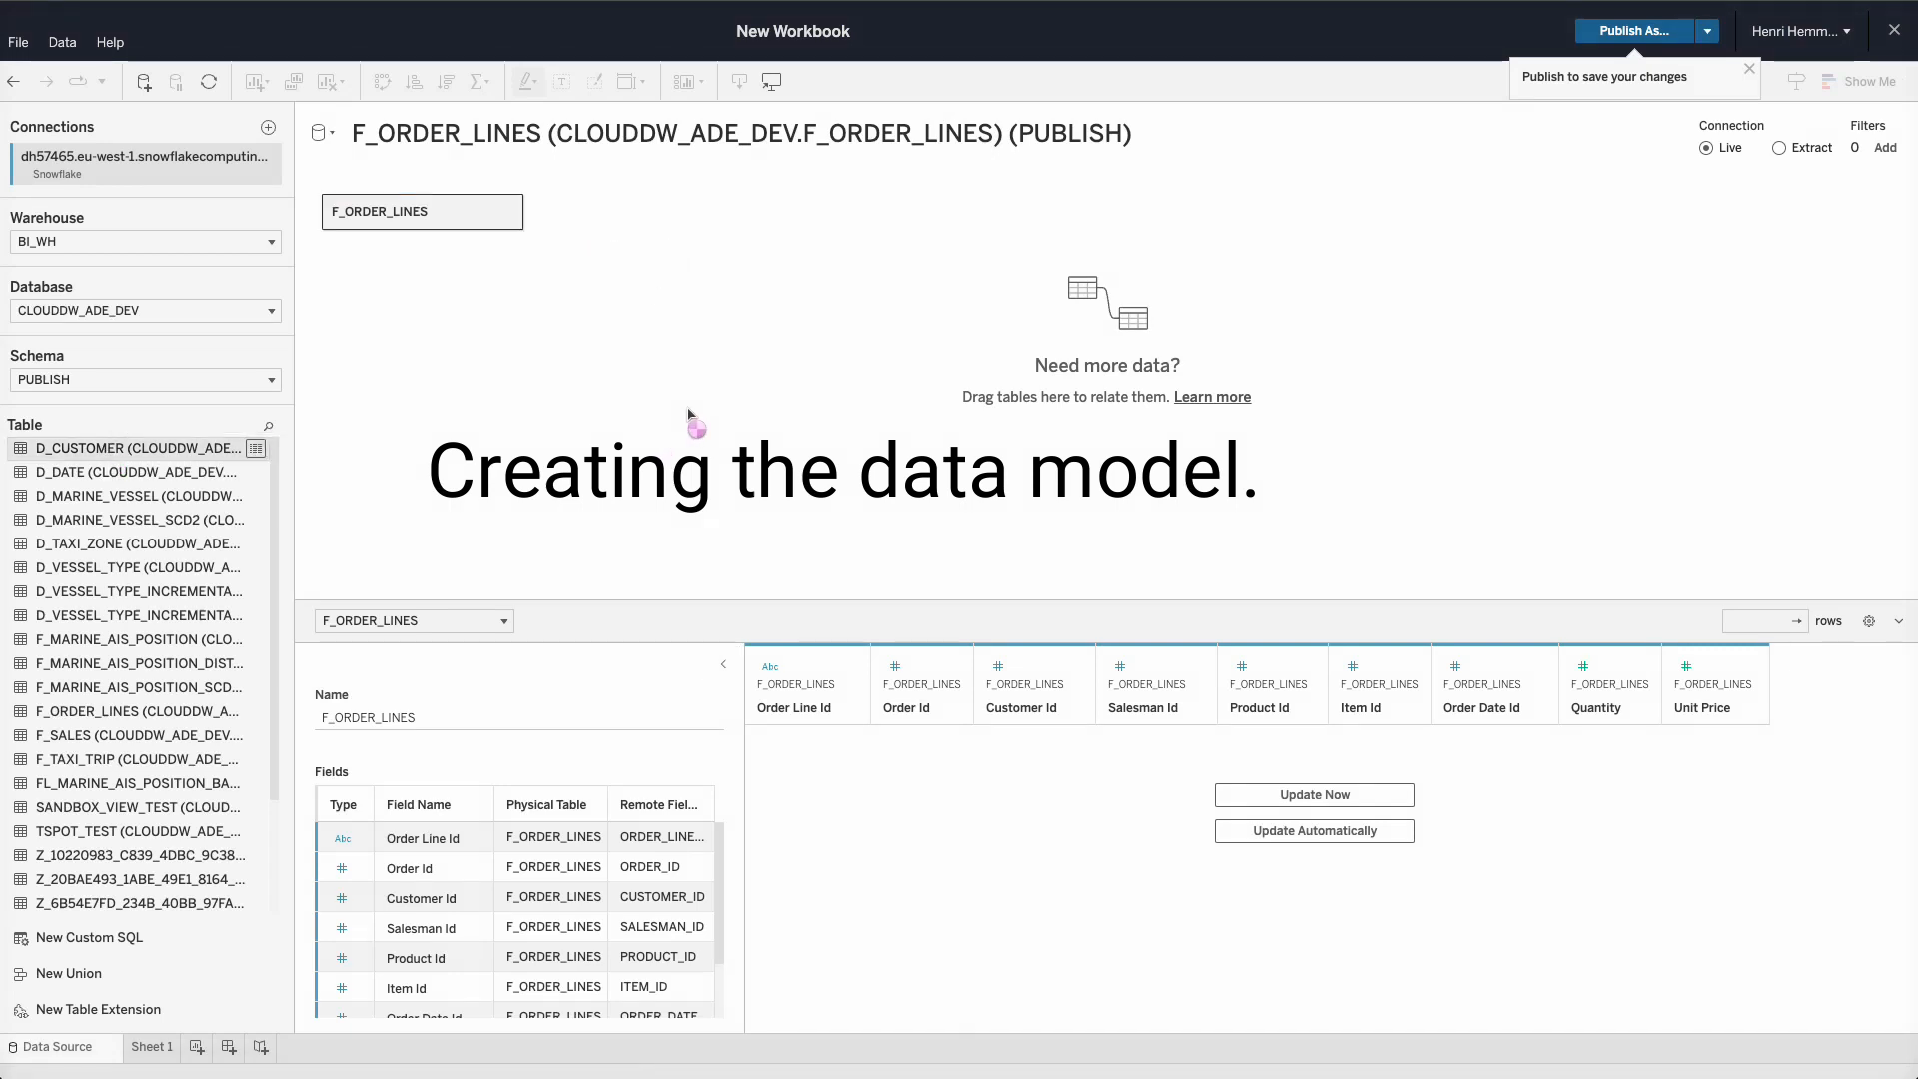
click(148, 1049)
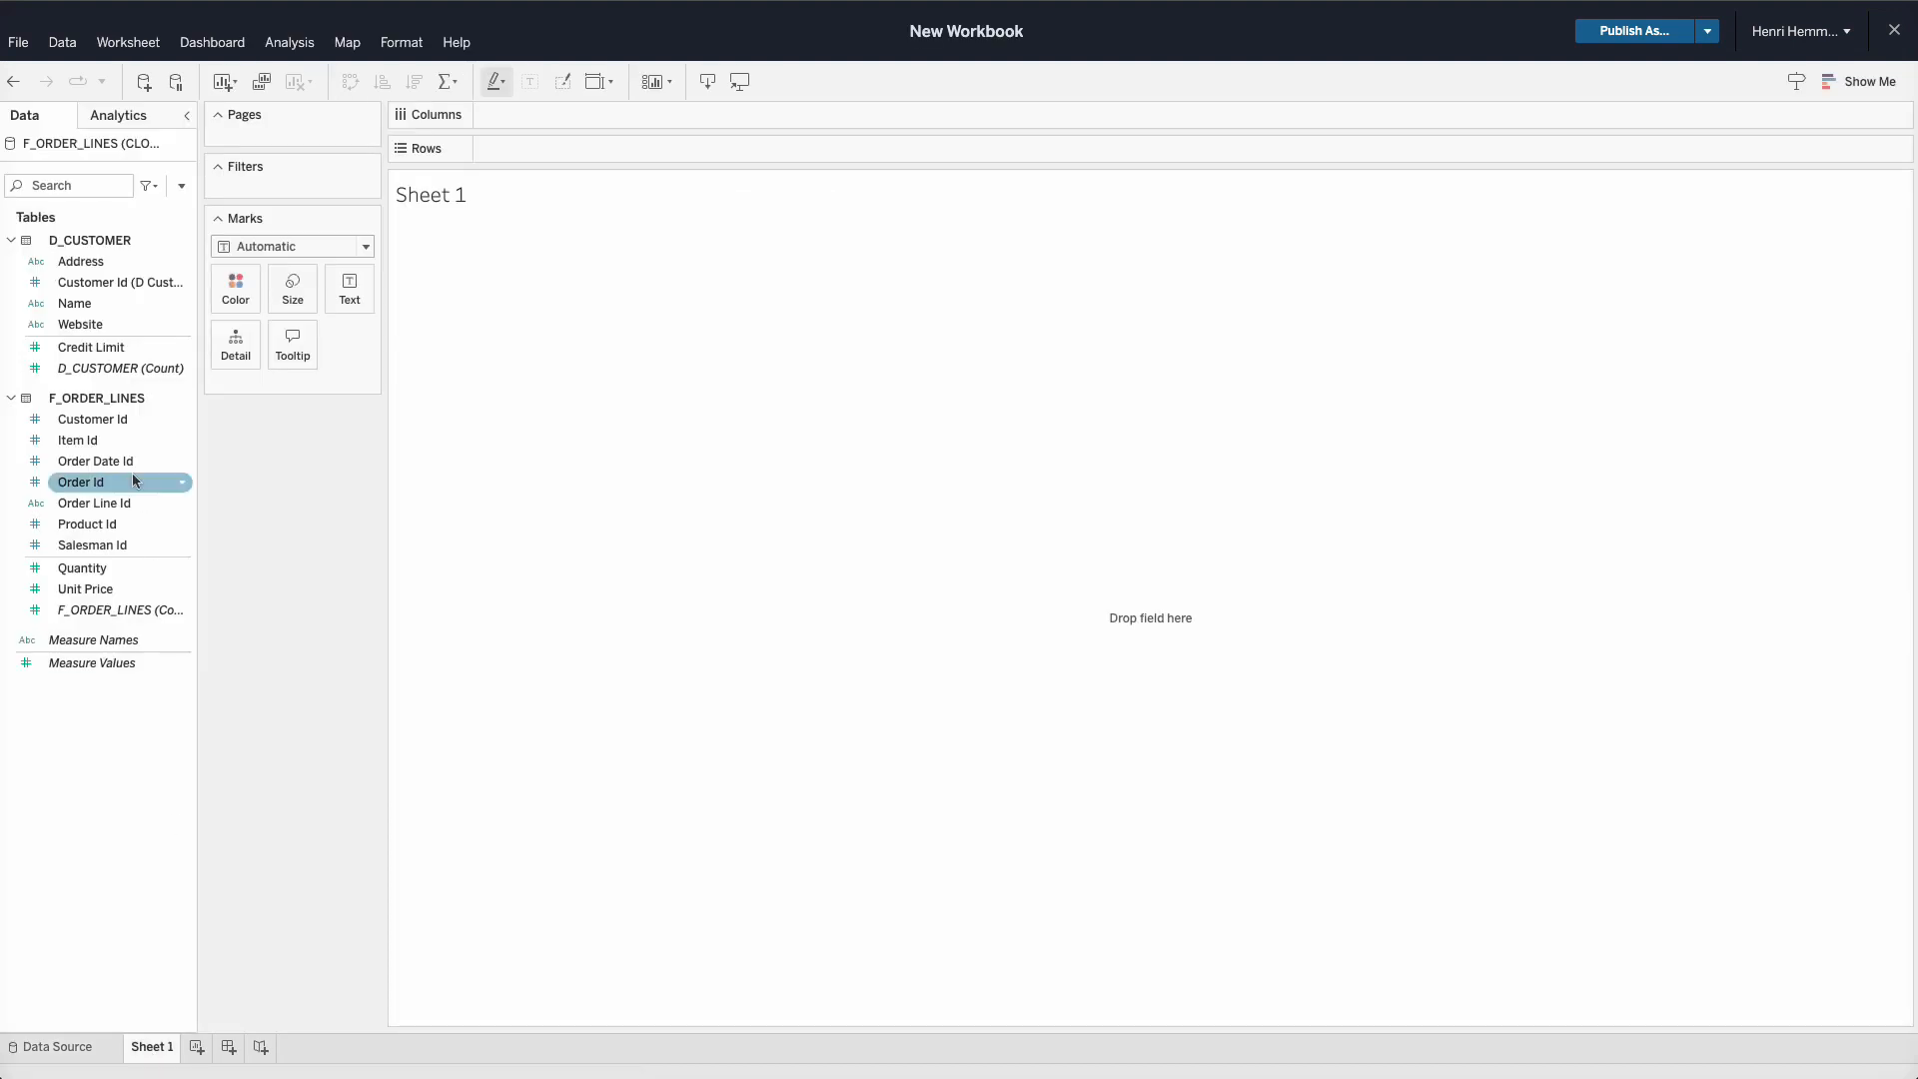
Create a horizontal bar chart of Quantity and Unit Price by customer Name, sorted descending by Quantity.
click(106, 304)
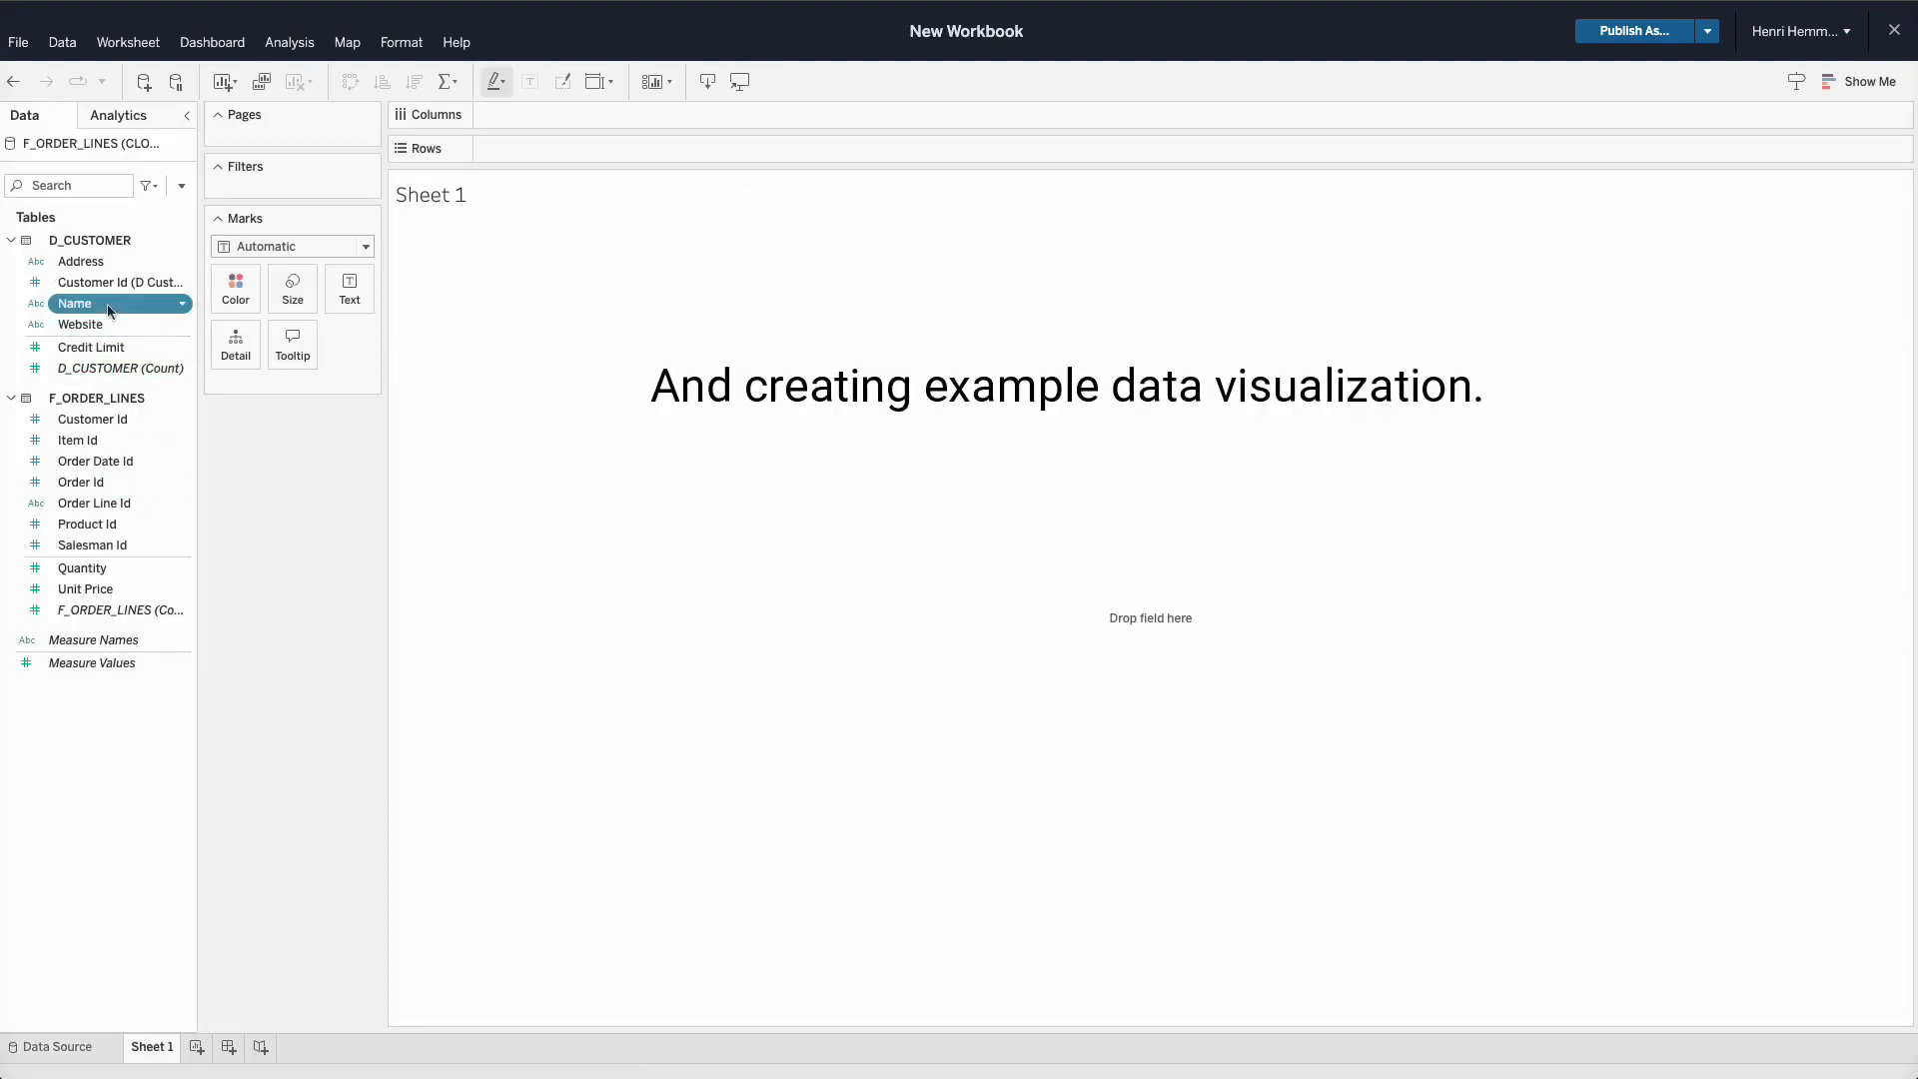
ctrl+click(95, 568)
ctrl+click(104, 589)
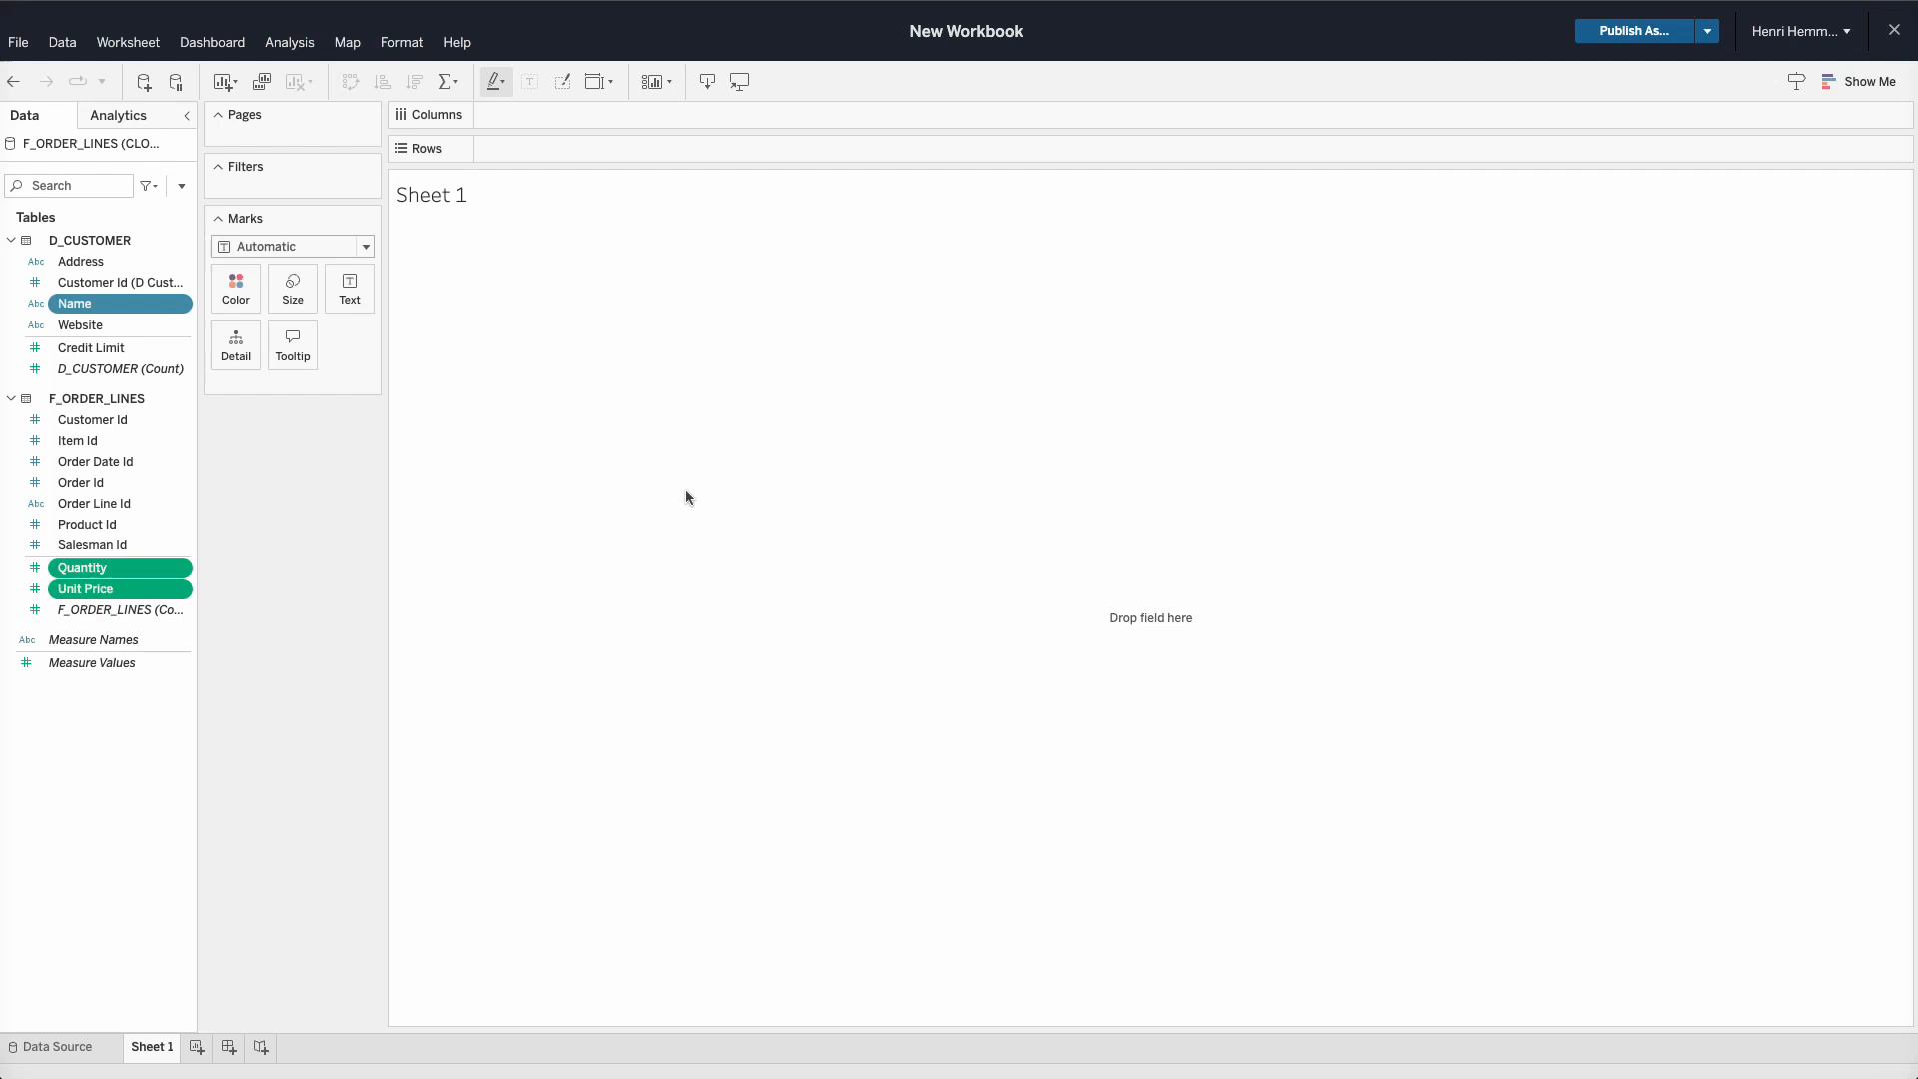
click(1858, 81)
click(1740, 231)
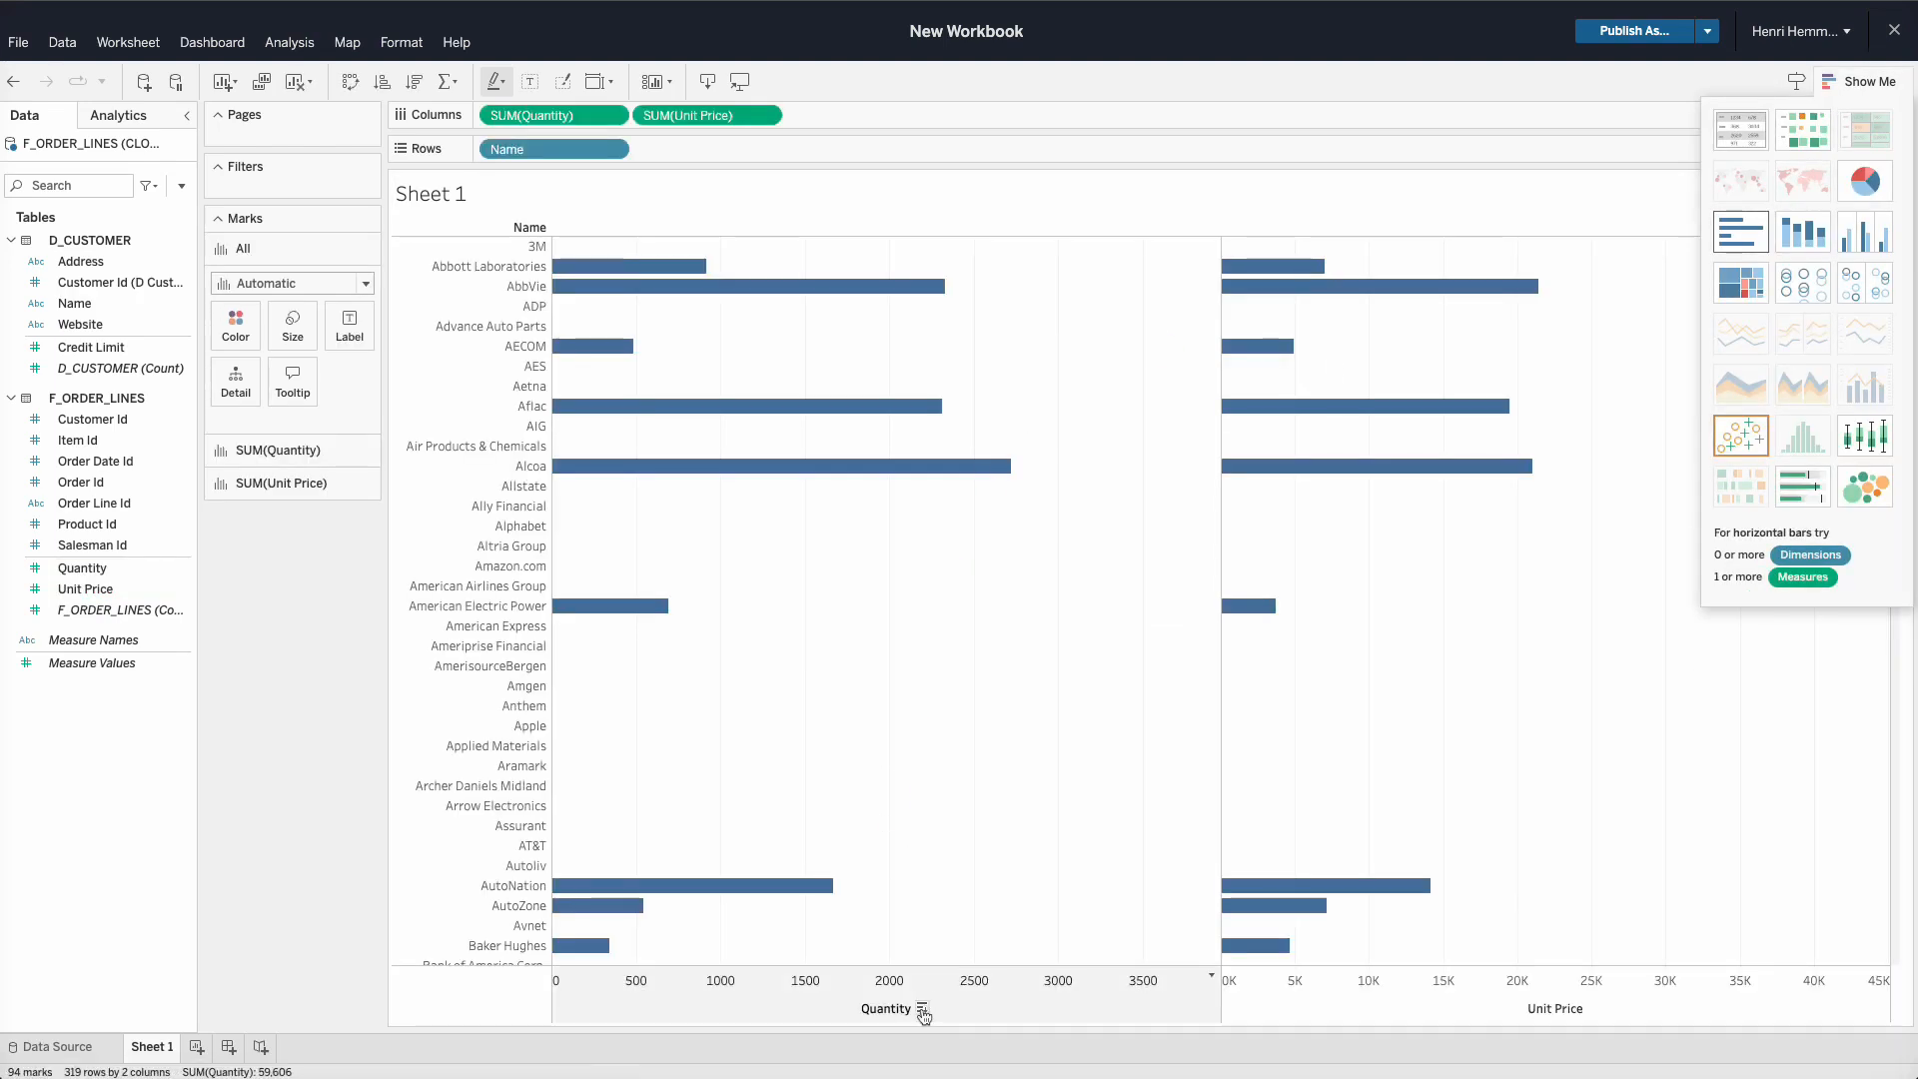
click(922, 1010)
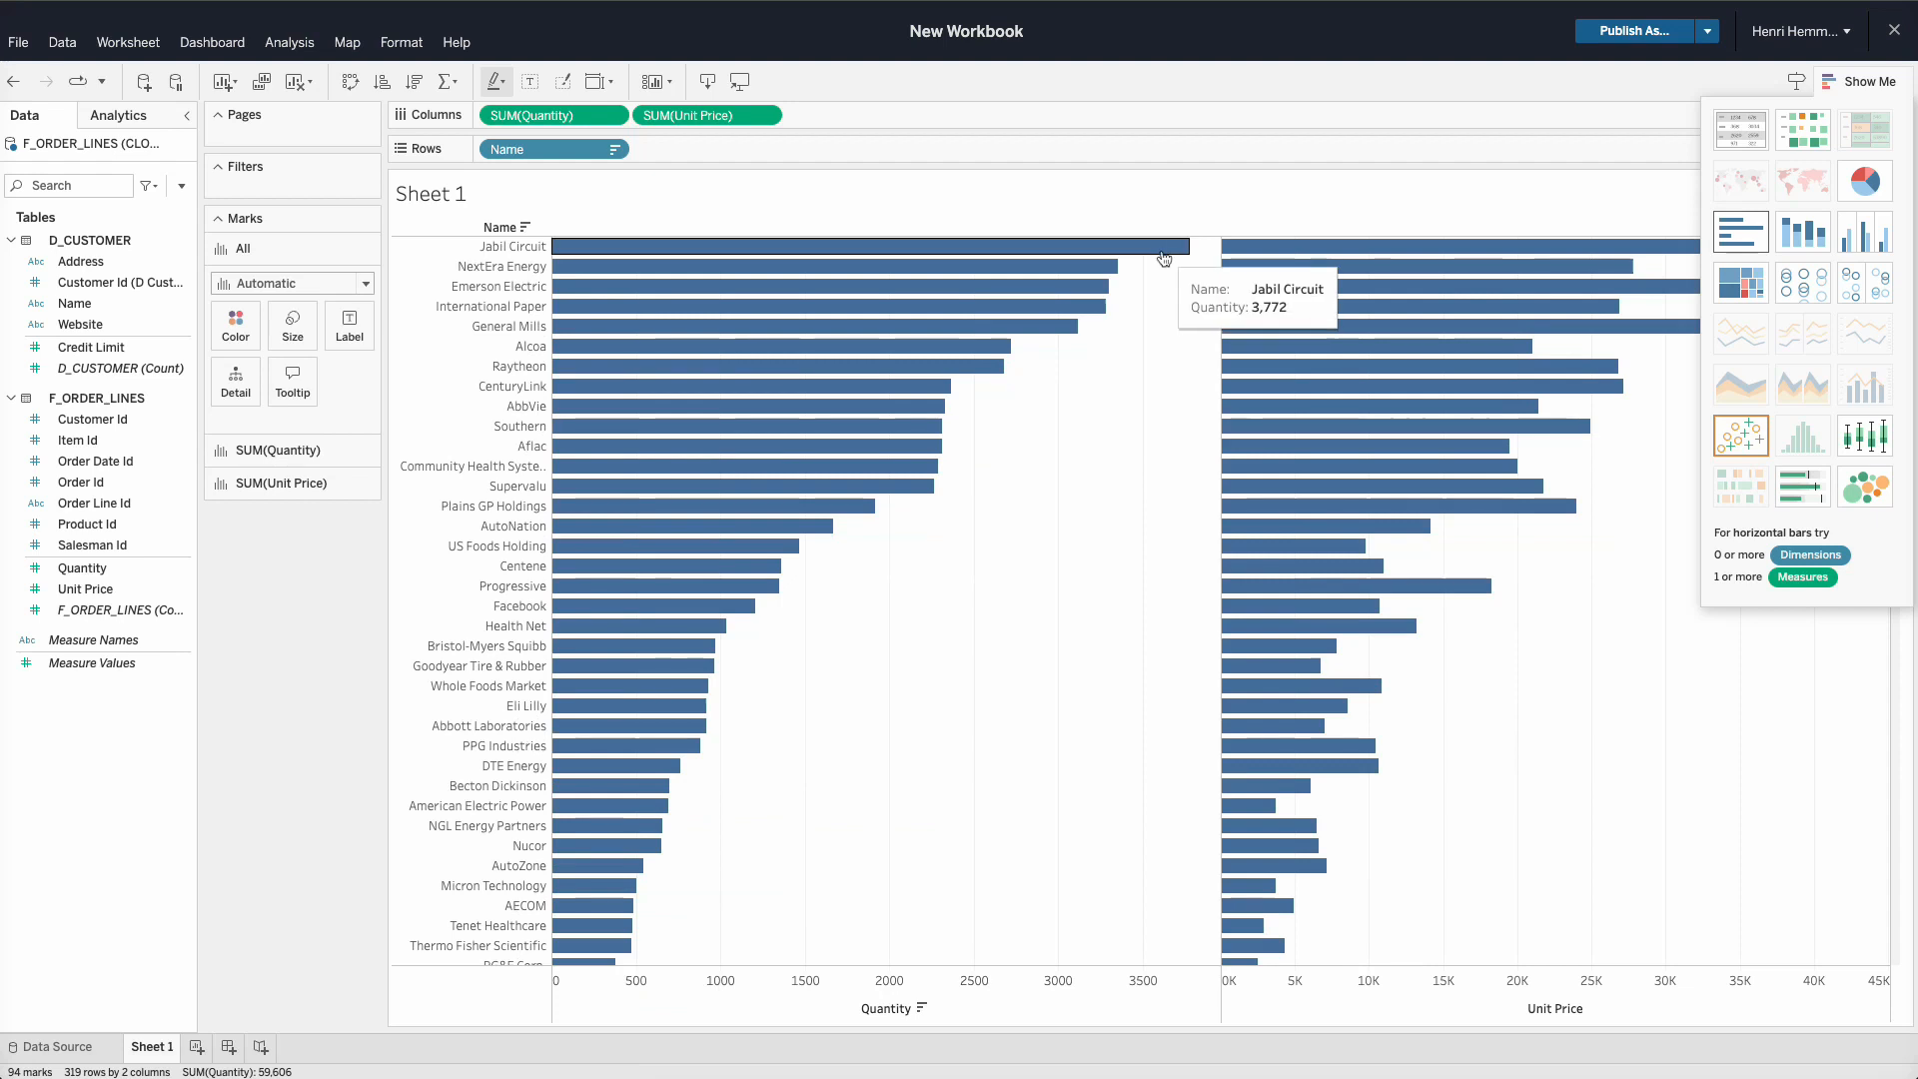
mouse_move(964, 252)
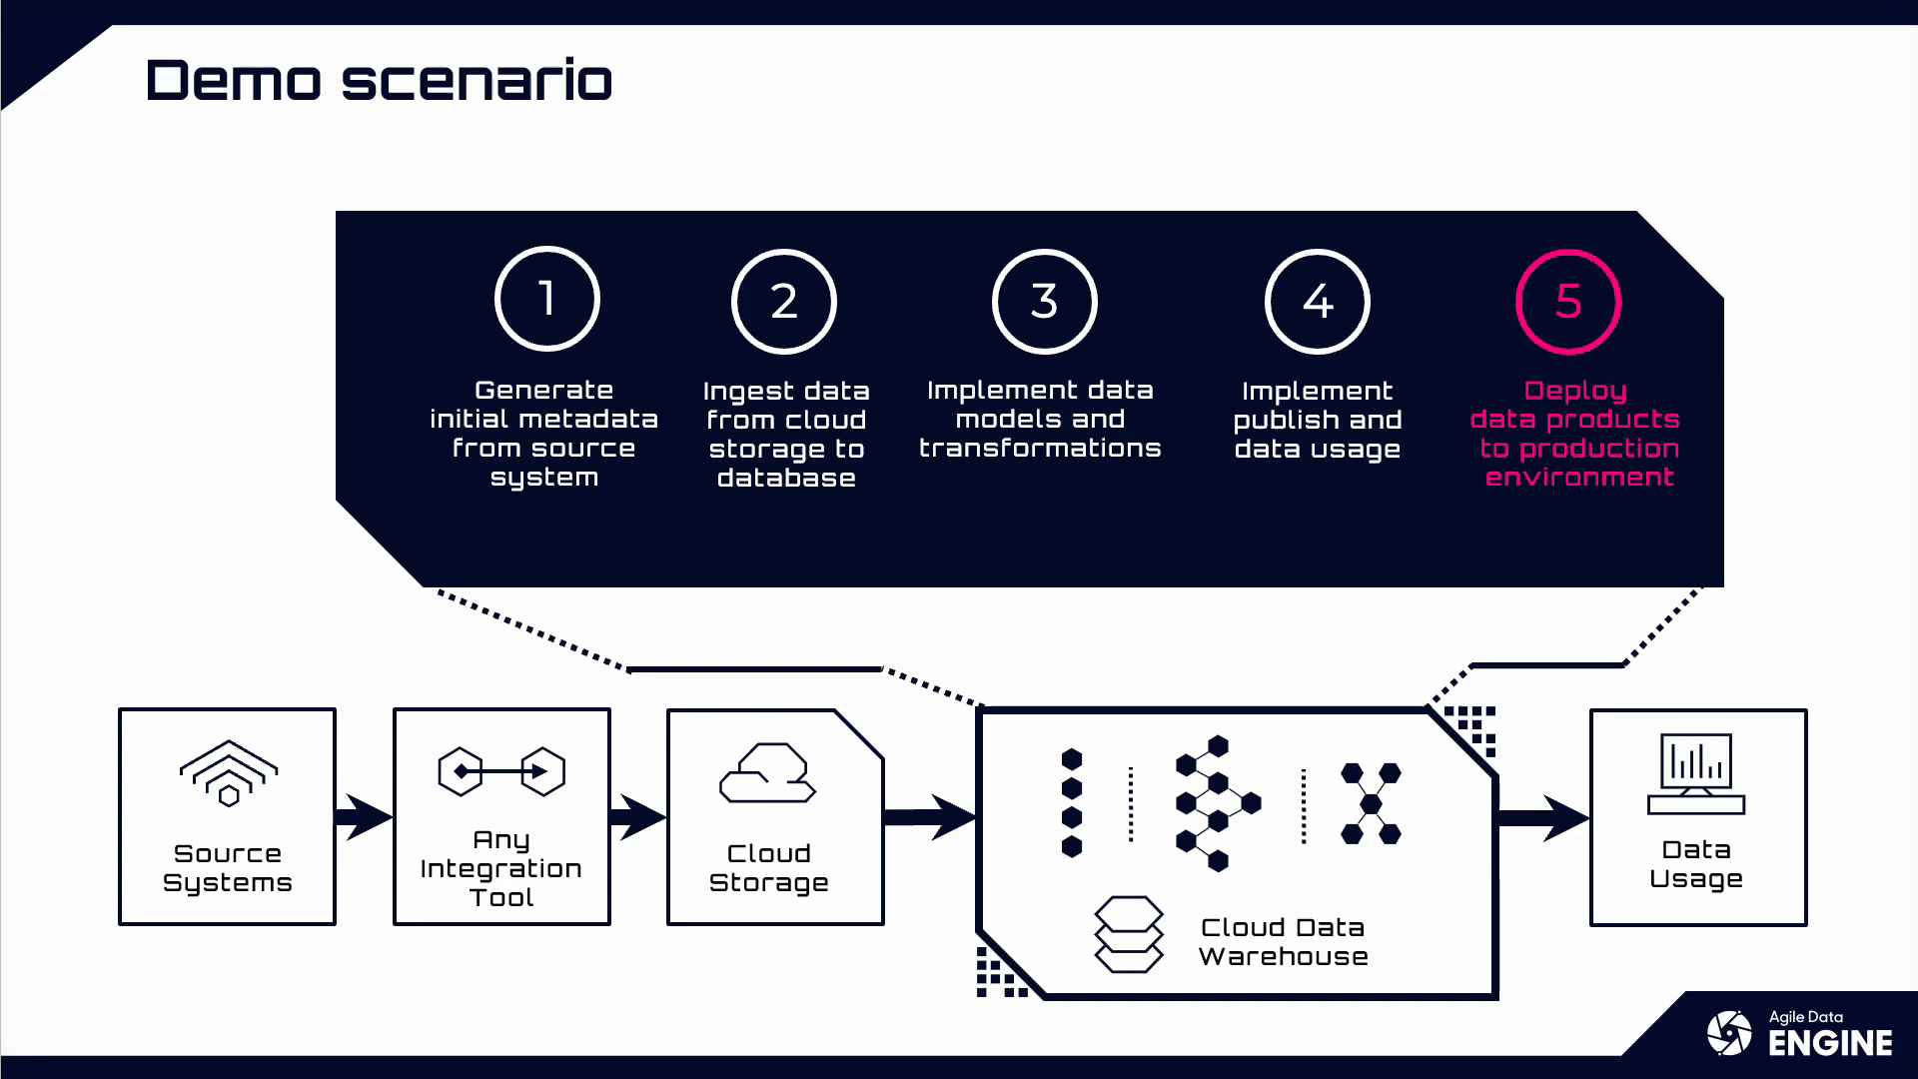
key(Right)
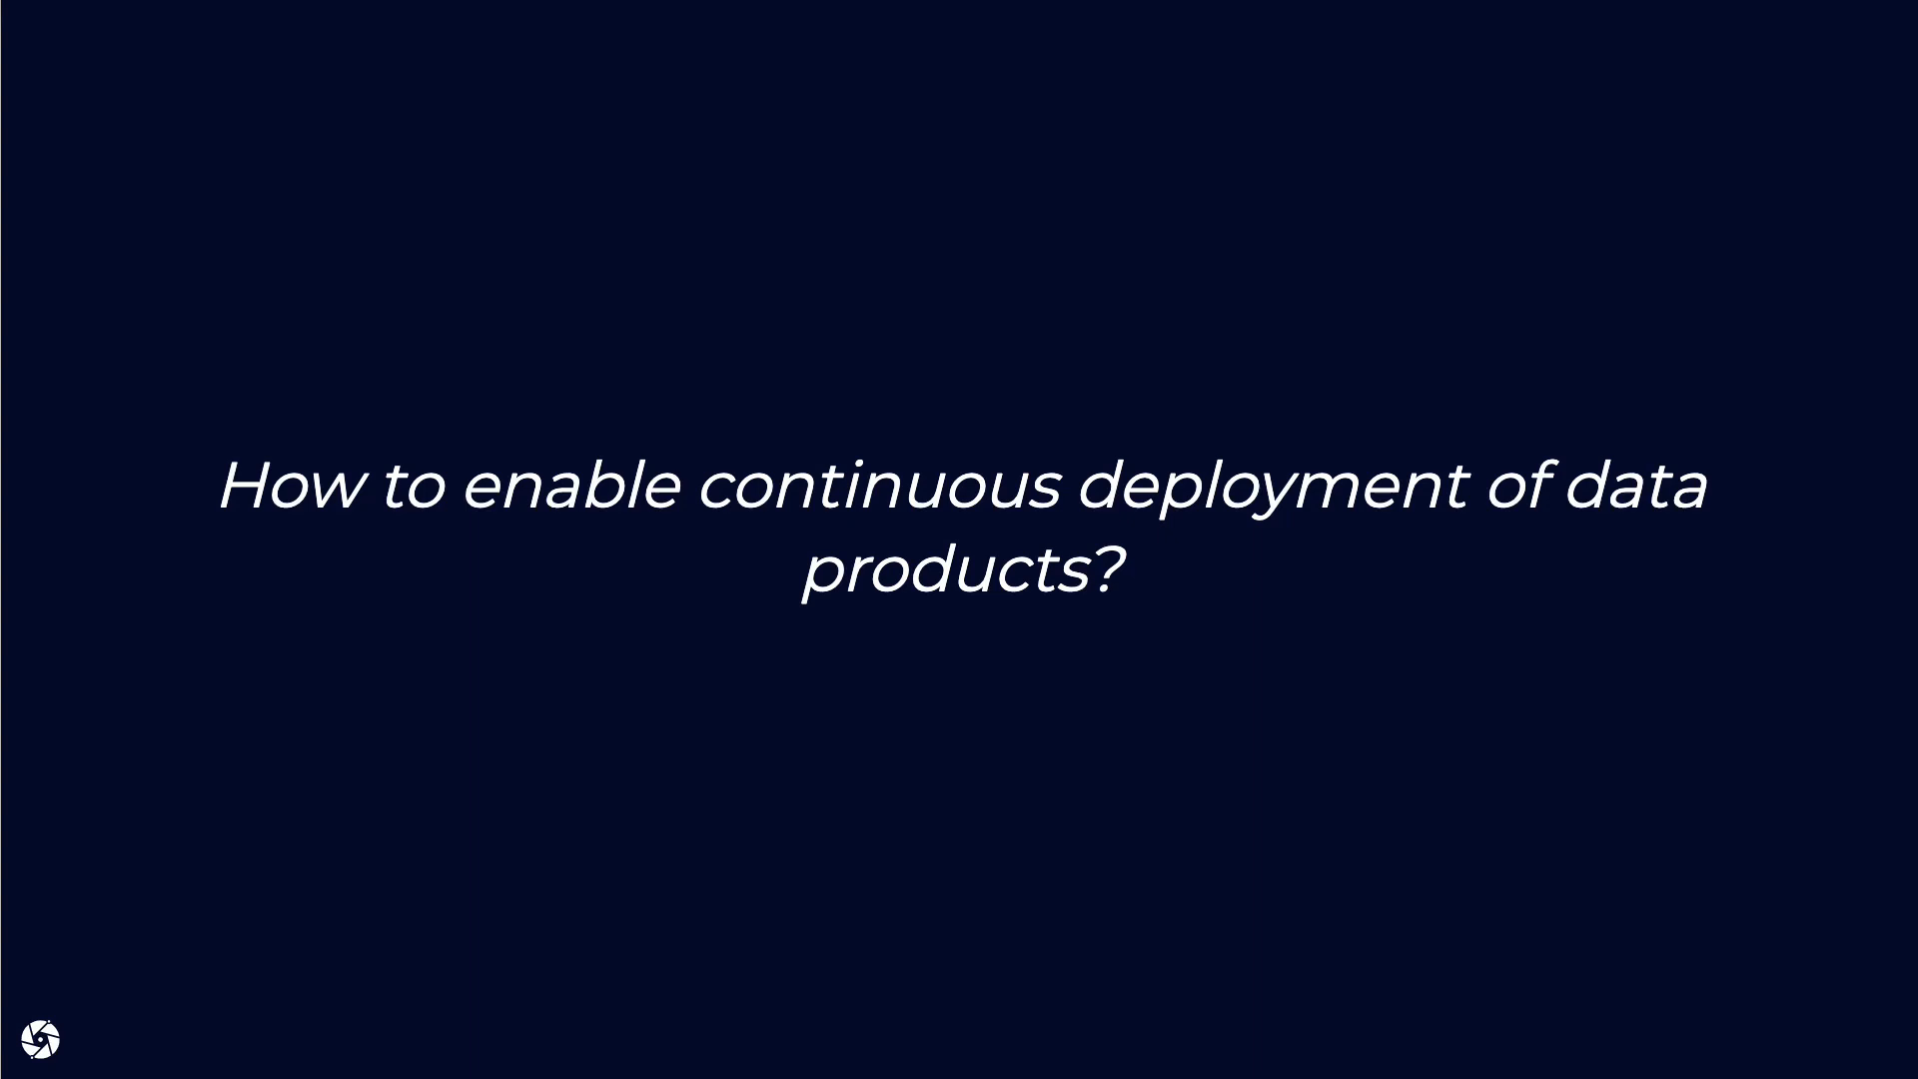
key(Right)
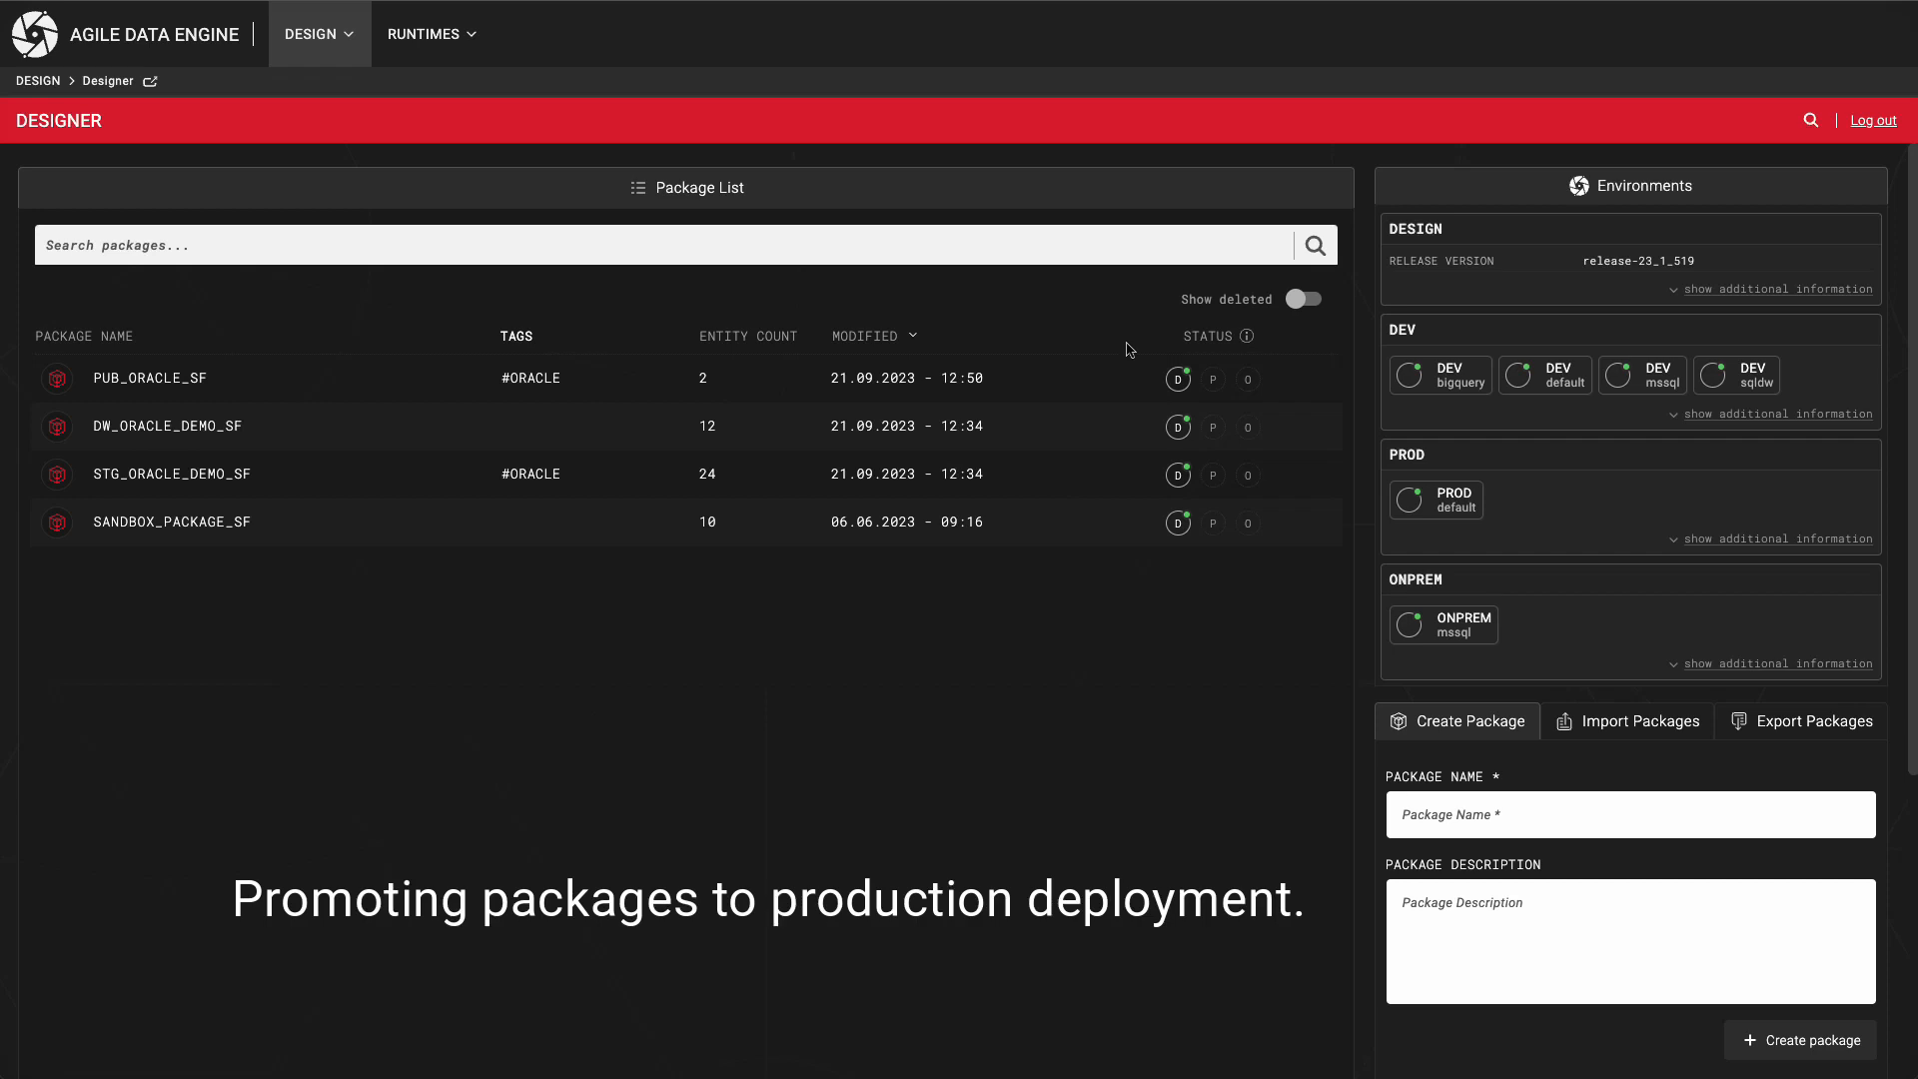
In Agile Data Engine, promote the latest commits of STG_ORACLE_DEMO_SF, DW_ORACLE_DEMO_SF and PUB_ORACLE_SF to the PROD environment without descriptions.
click(1181, 467)
click(1519, 536)
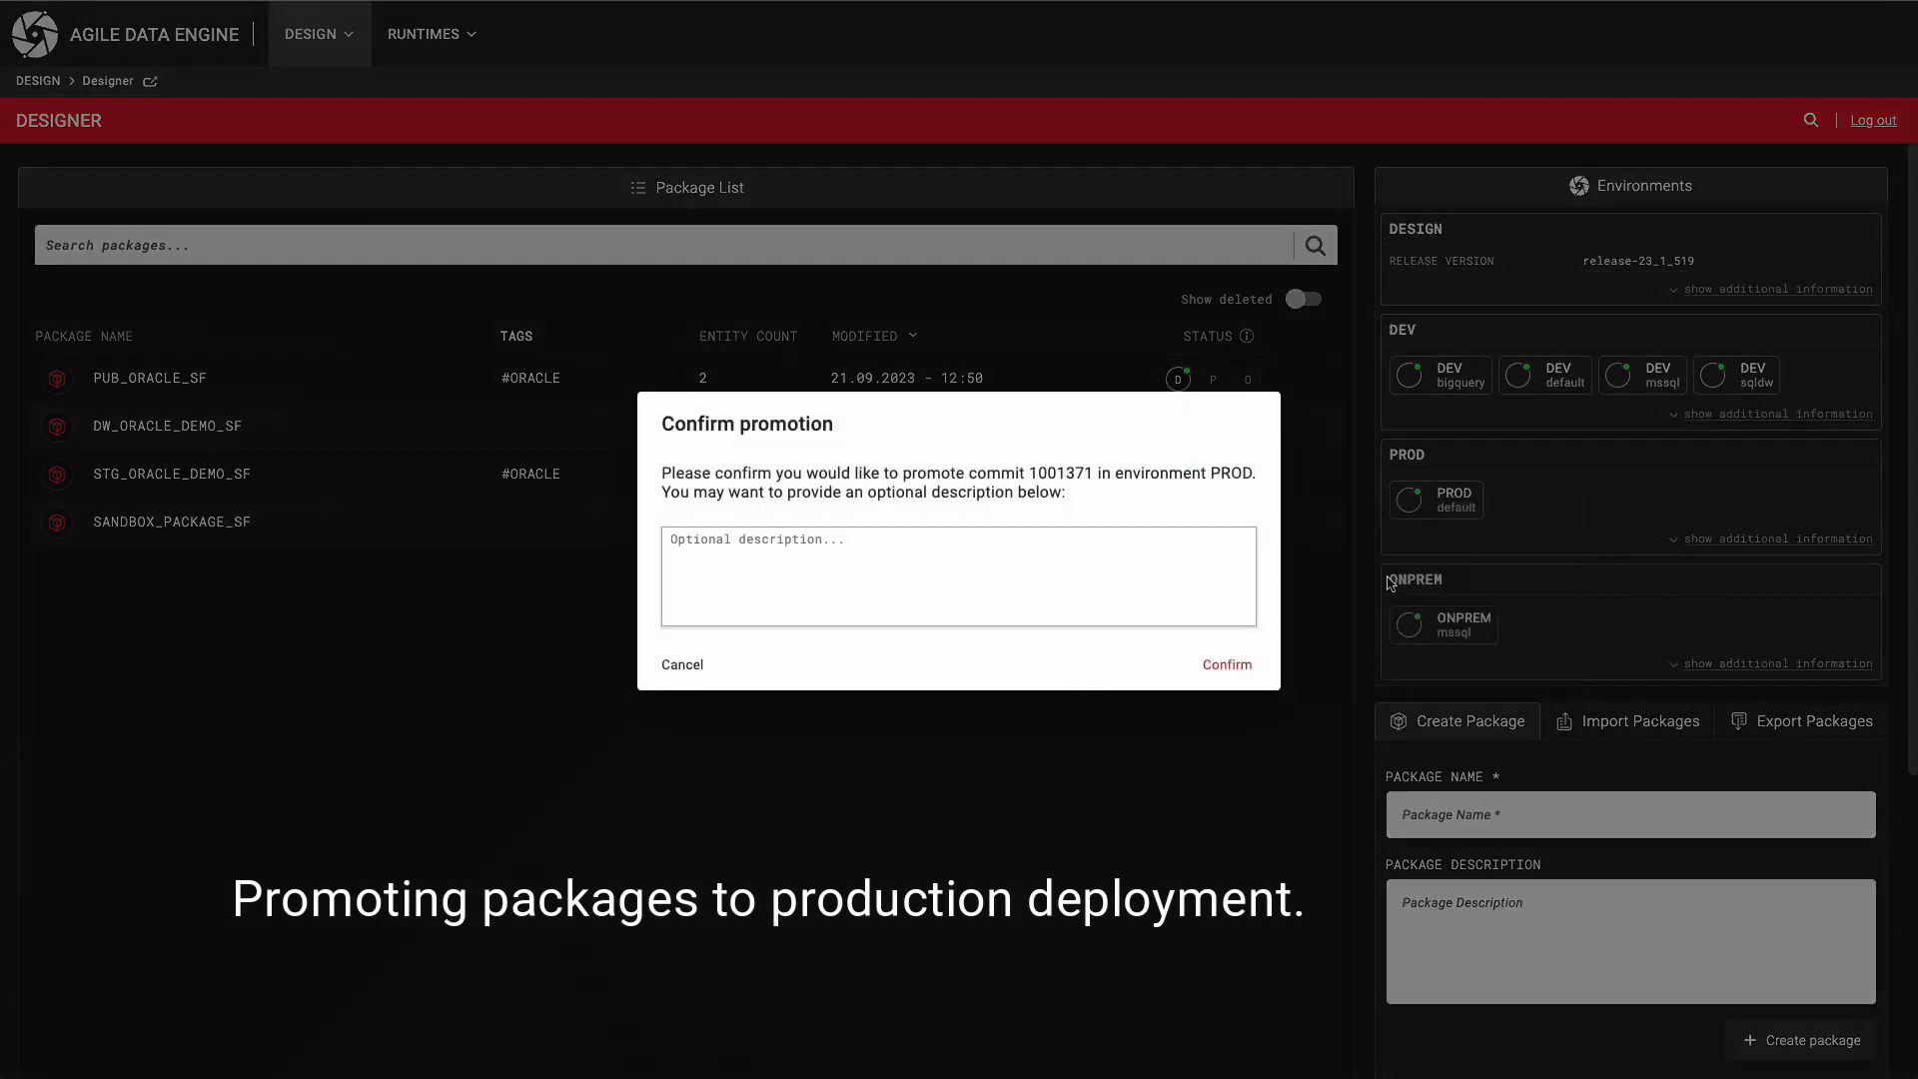
click(1239, 666)
click(1213, 429)
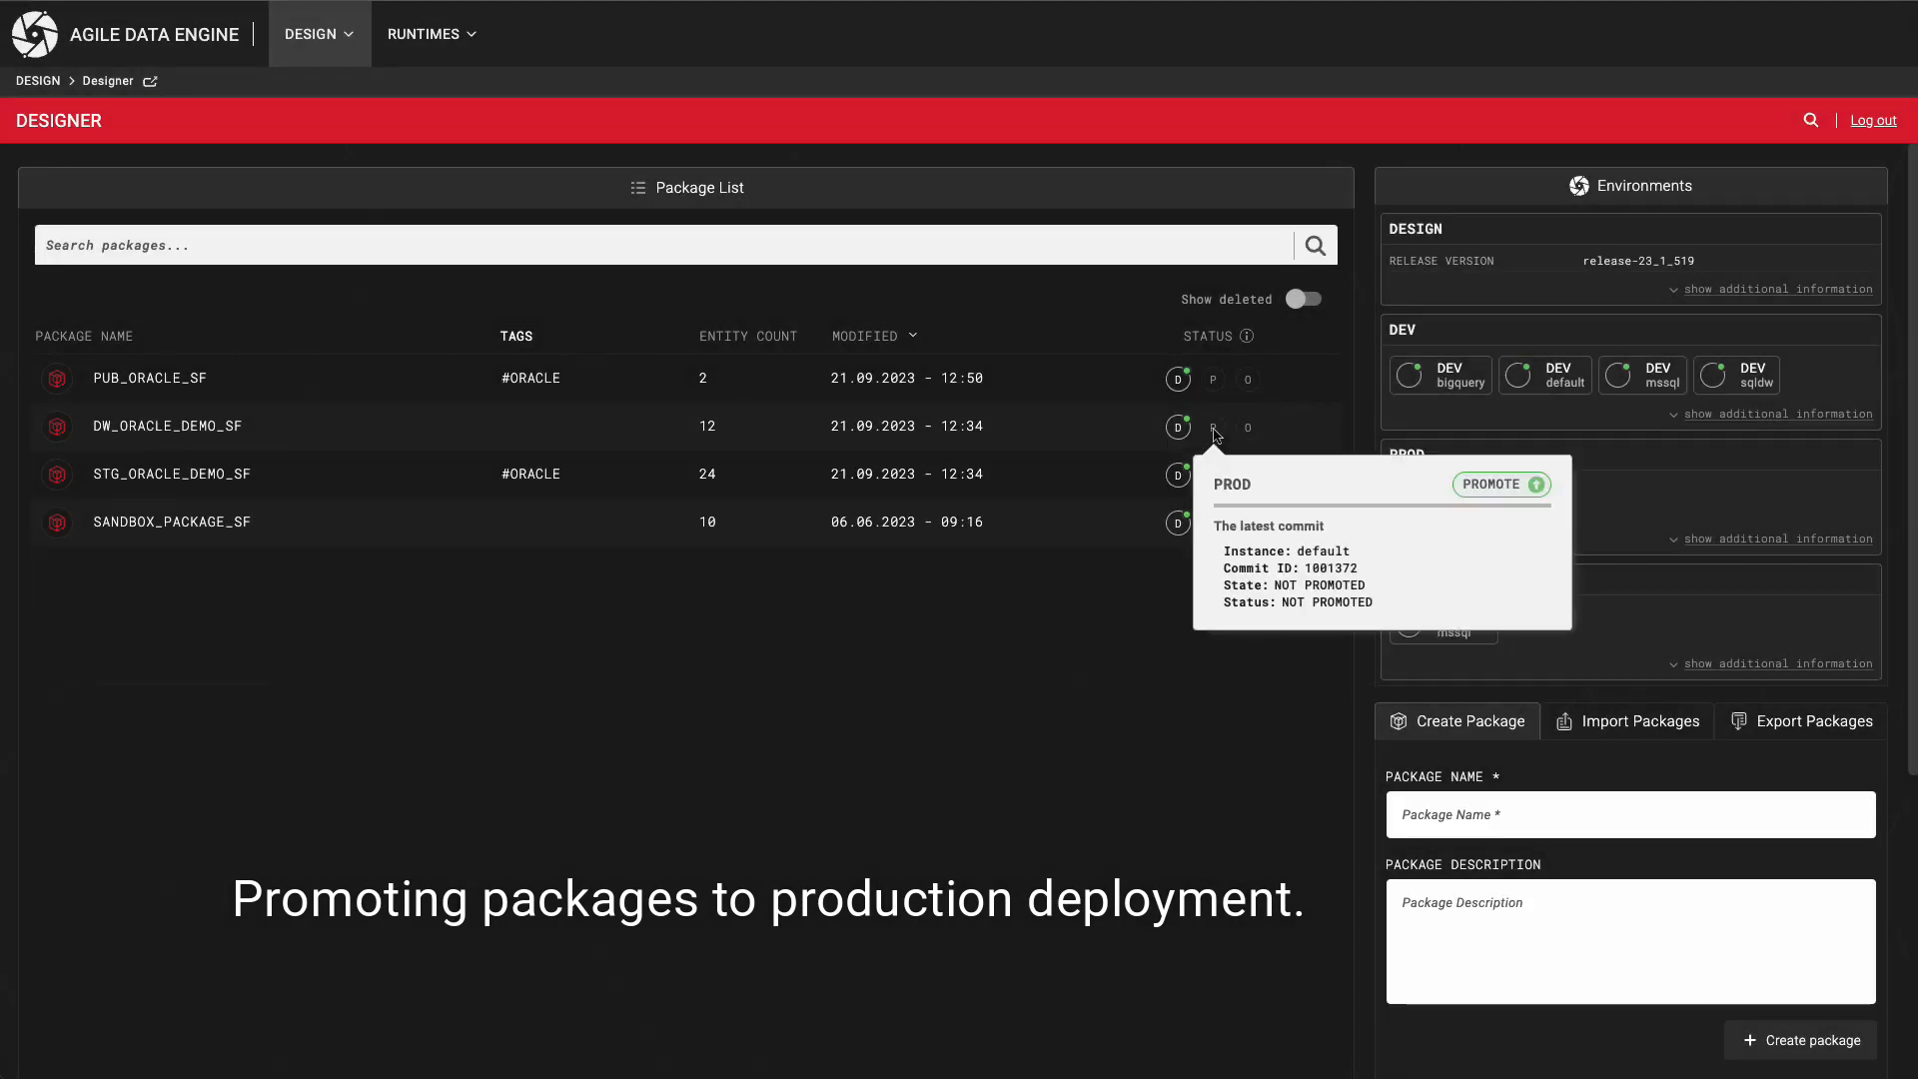
click(1489, 486)
click(1229, 665)
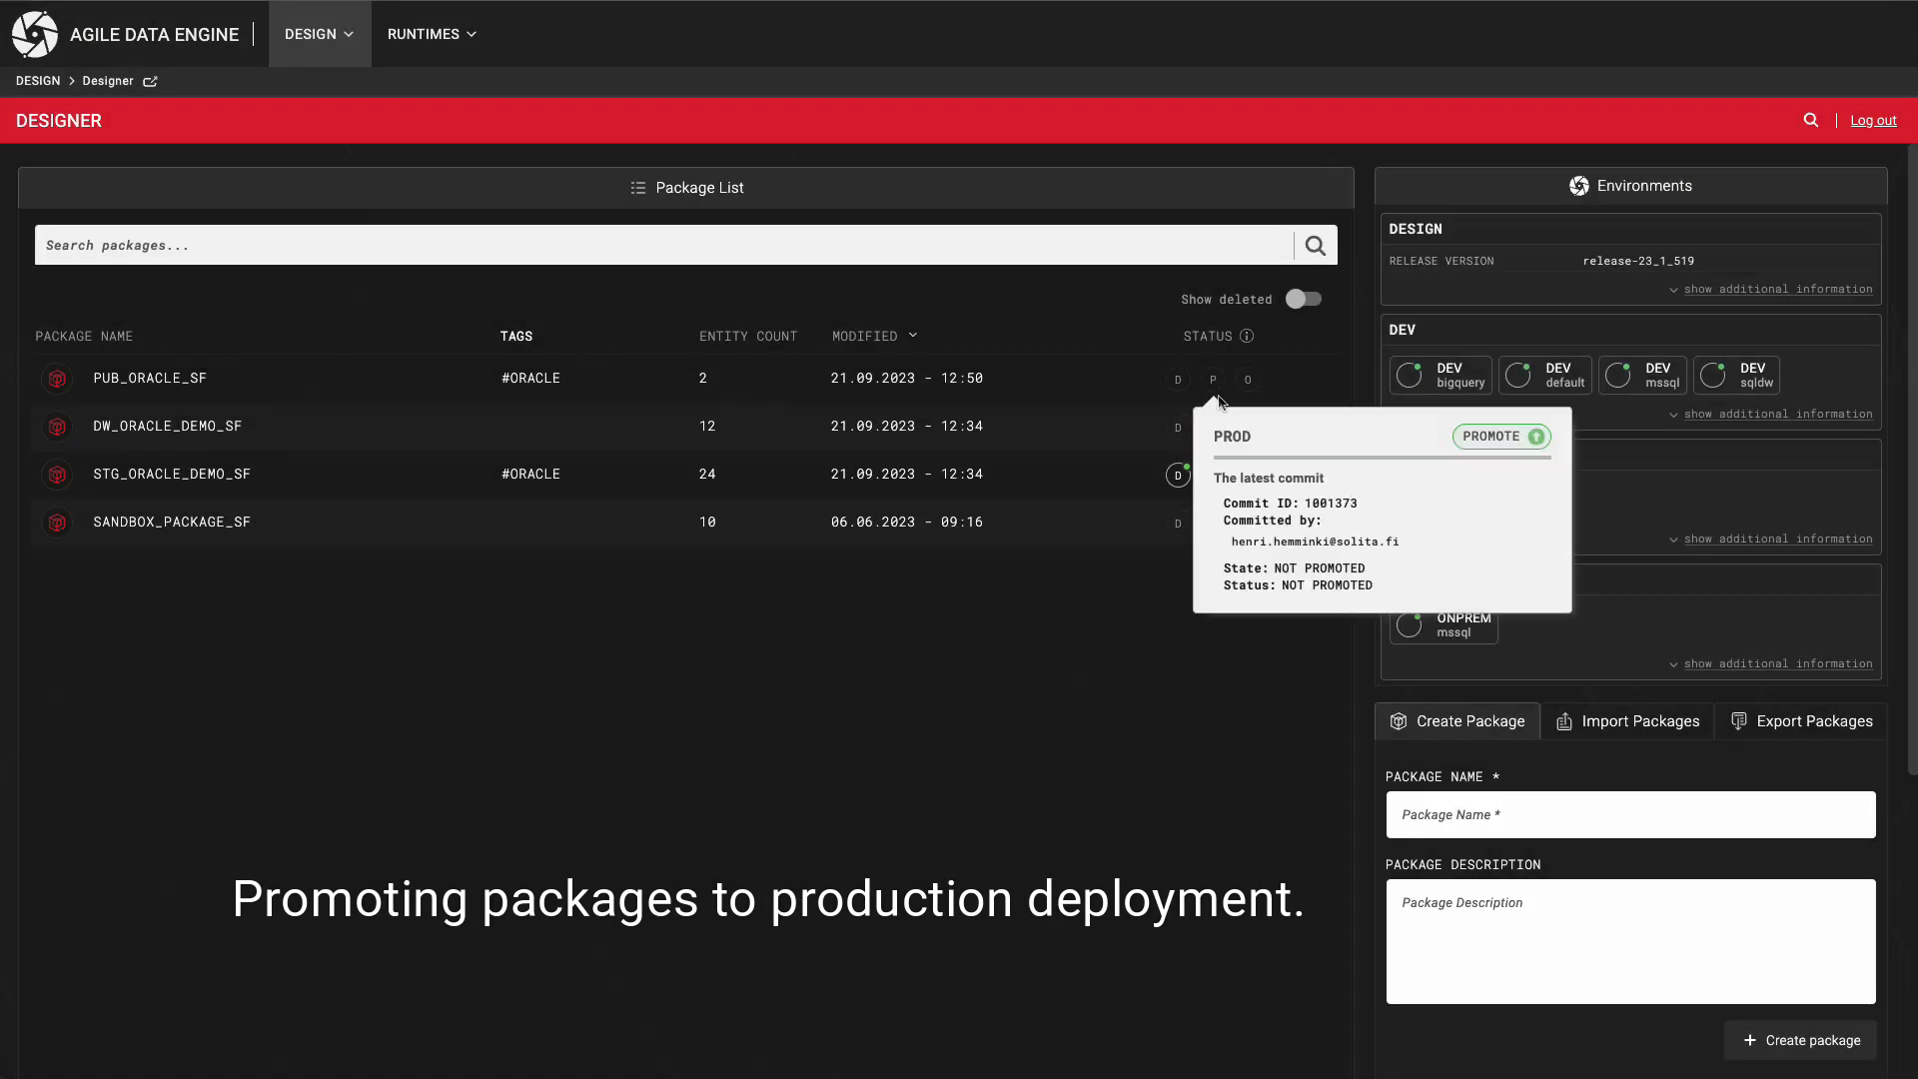
mouse_move(1212, 380)
click(1490, 436)
click(1241, 665)
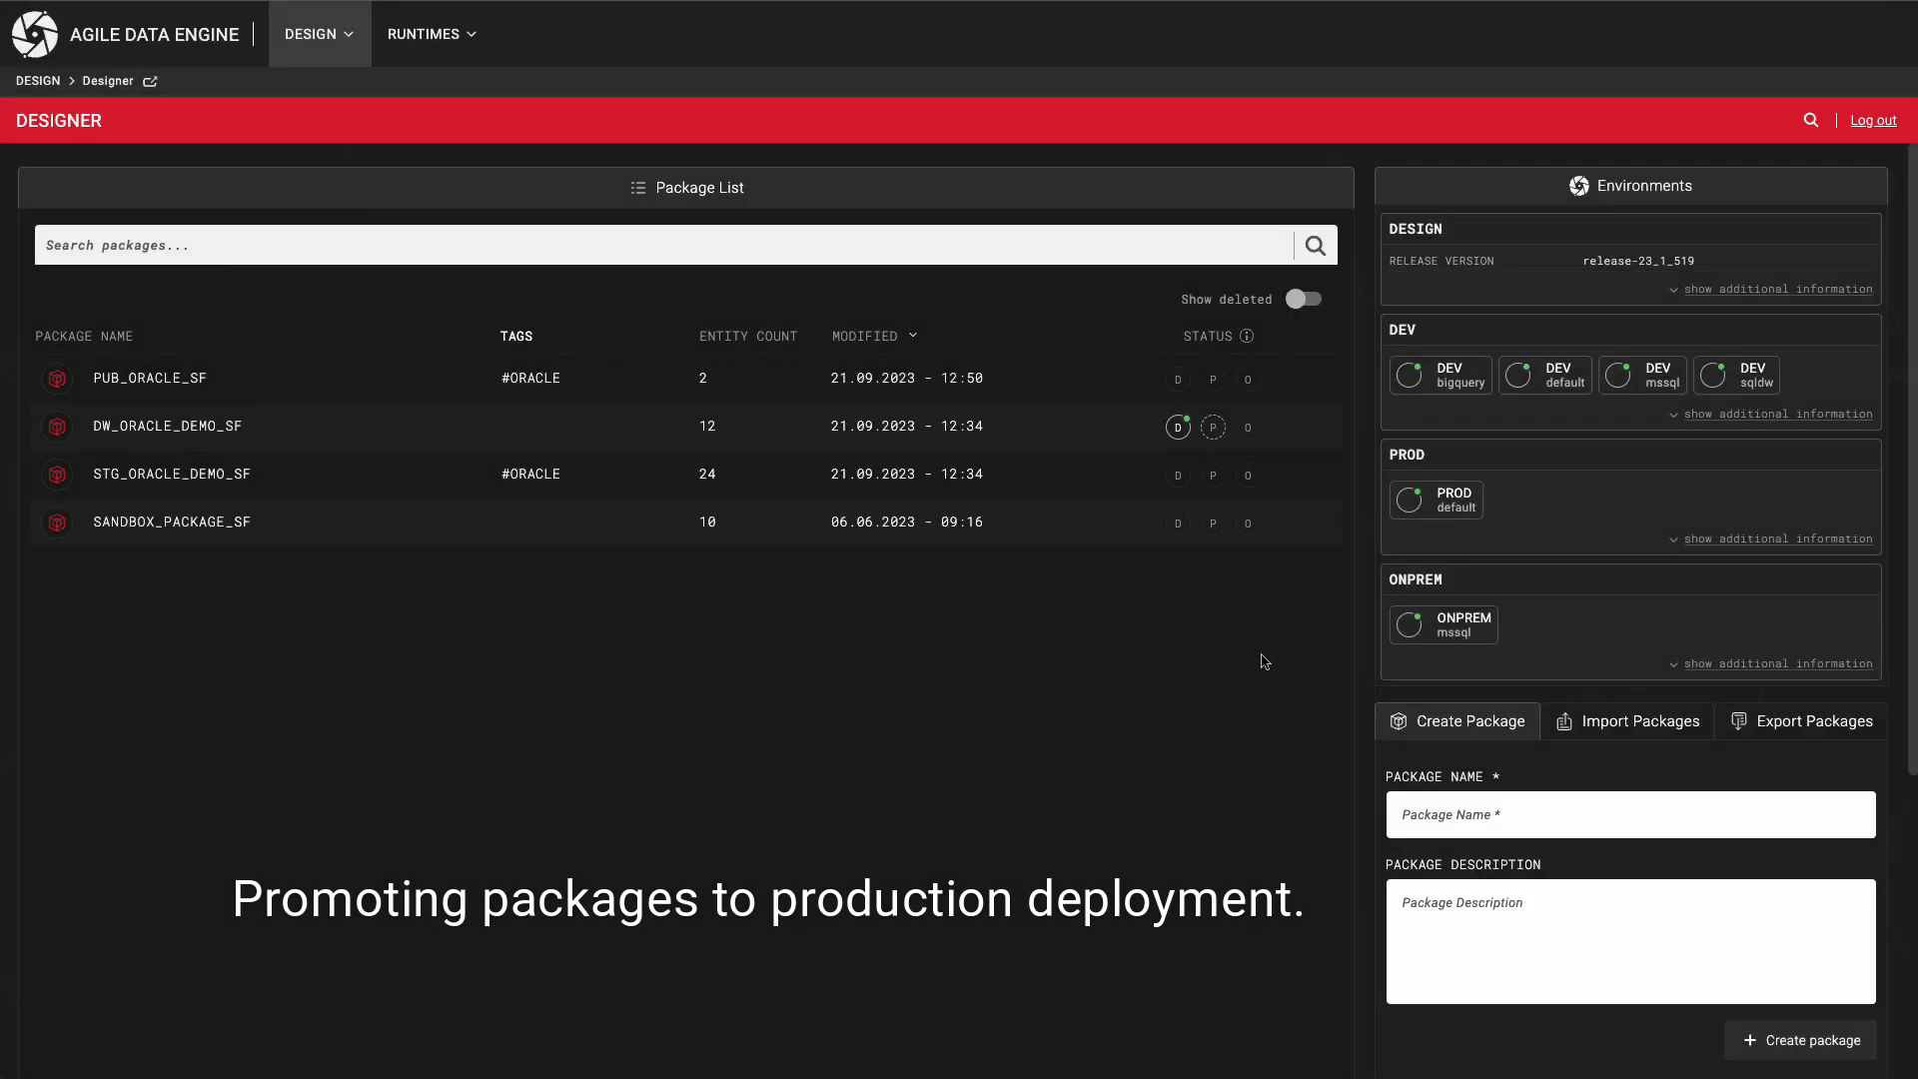
Set up a new deployment for the PROD default instance and review the promotion details of PUB_ORACLE_SF, DW_ORACLE_DEMO_SF and STG_ORACLE_DEMO_SF.
click(1422, 499)
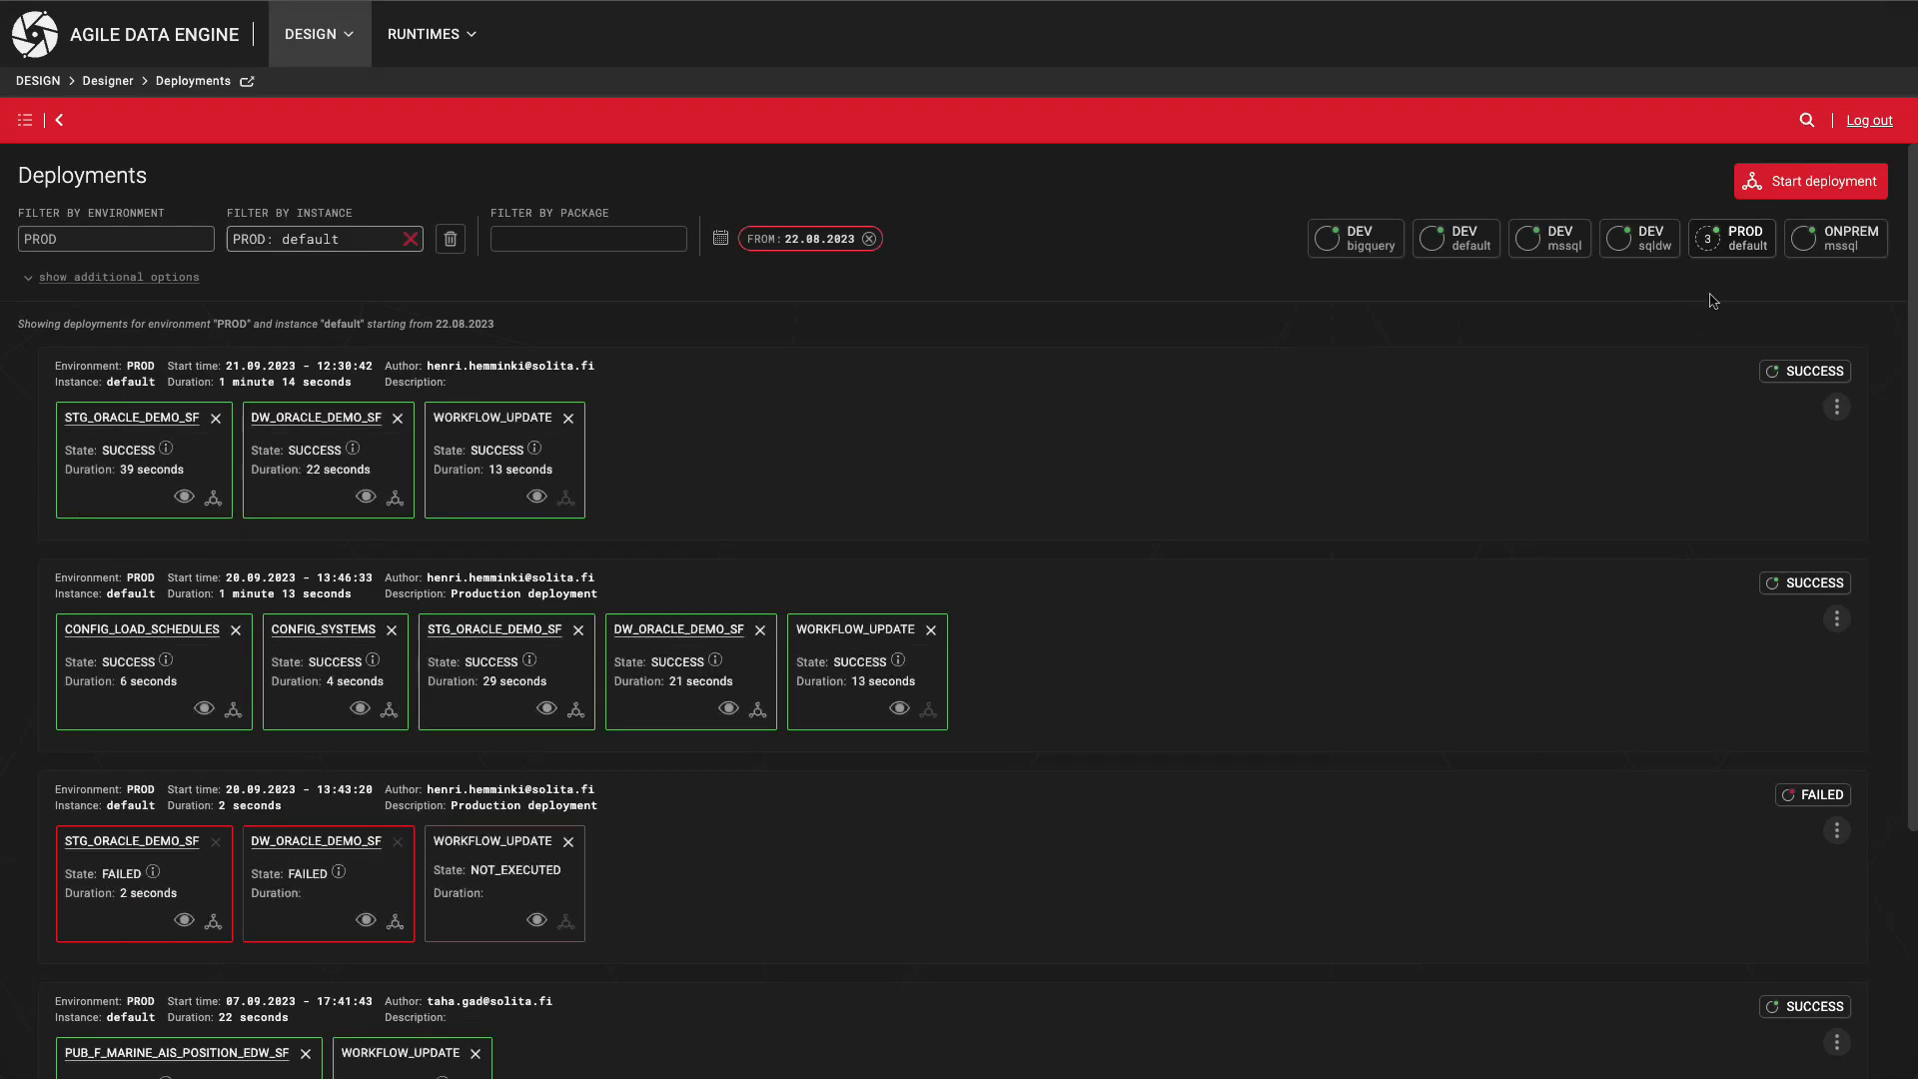
click(1830, 183)
click(994, 939)
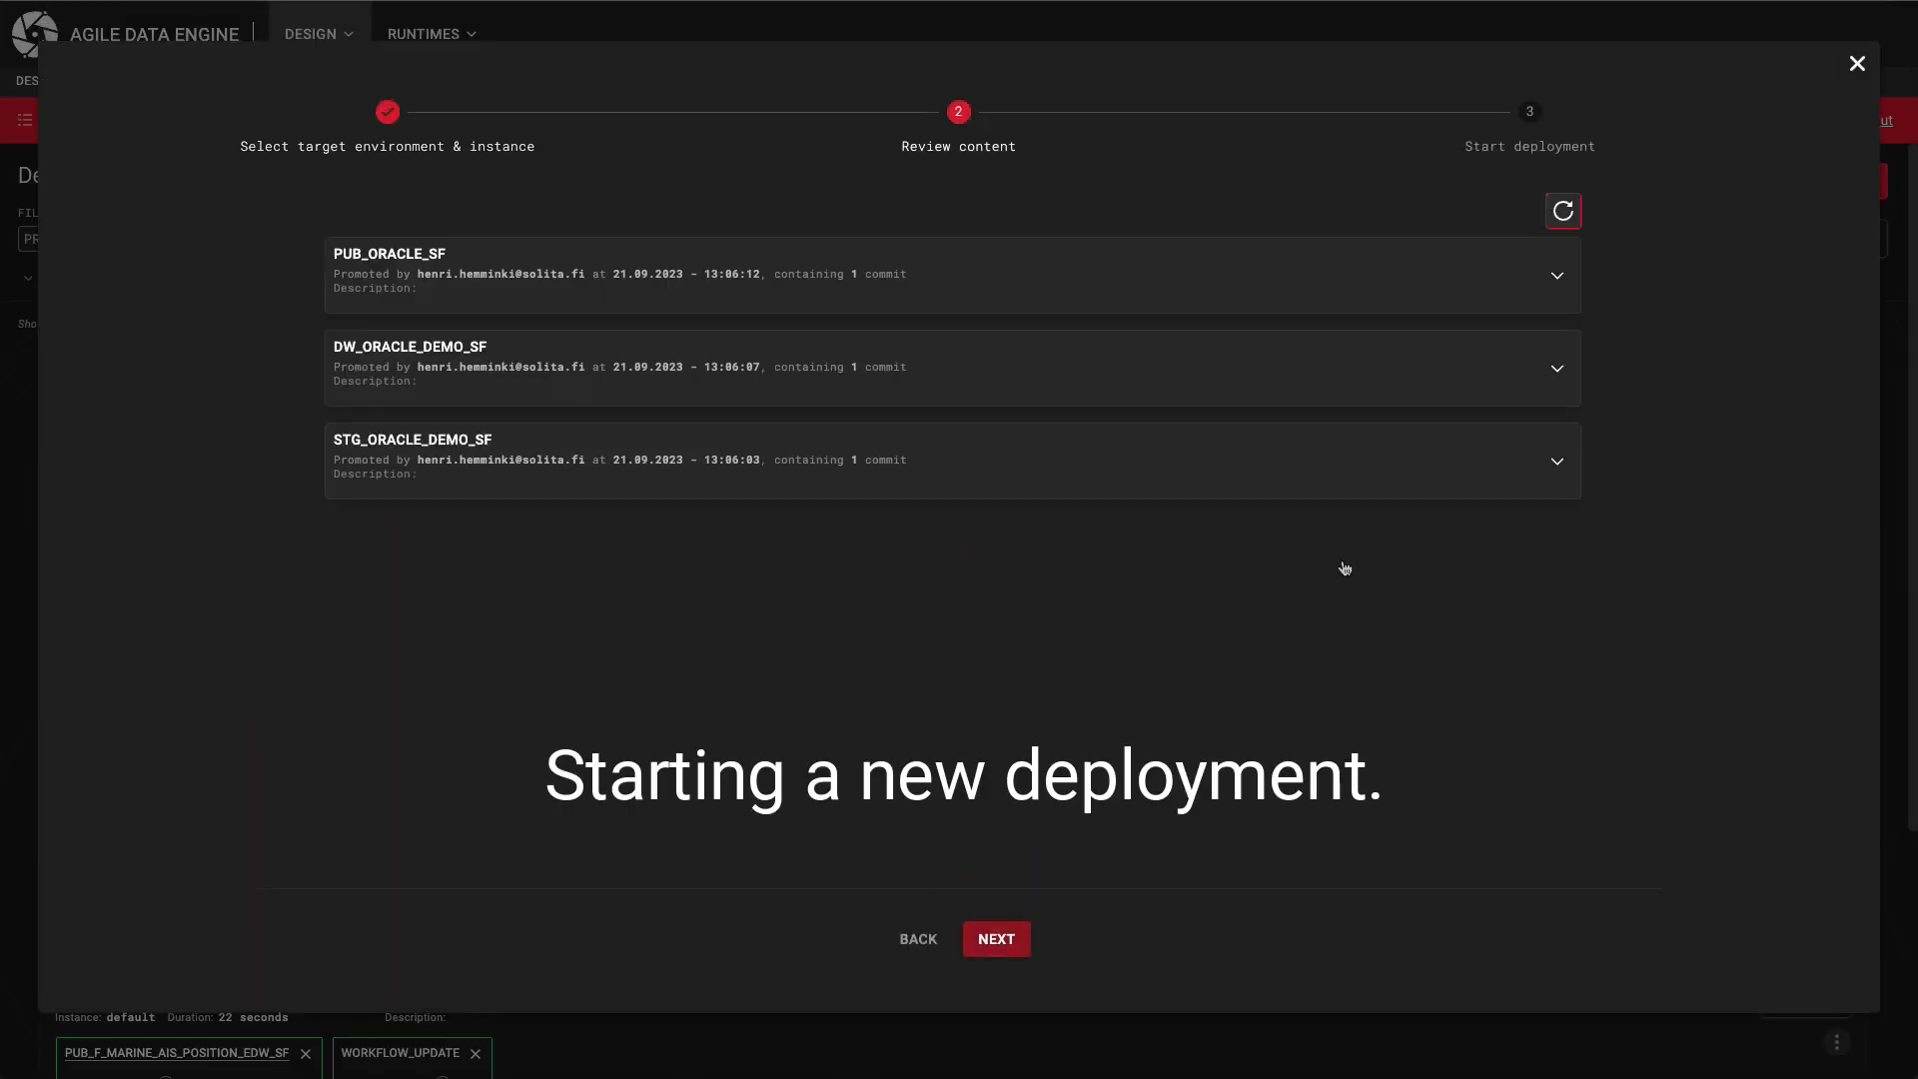
click(1556, 275)
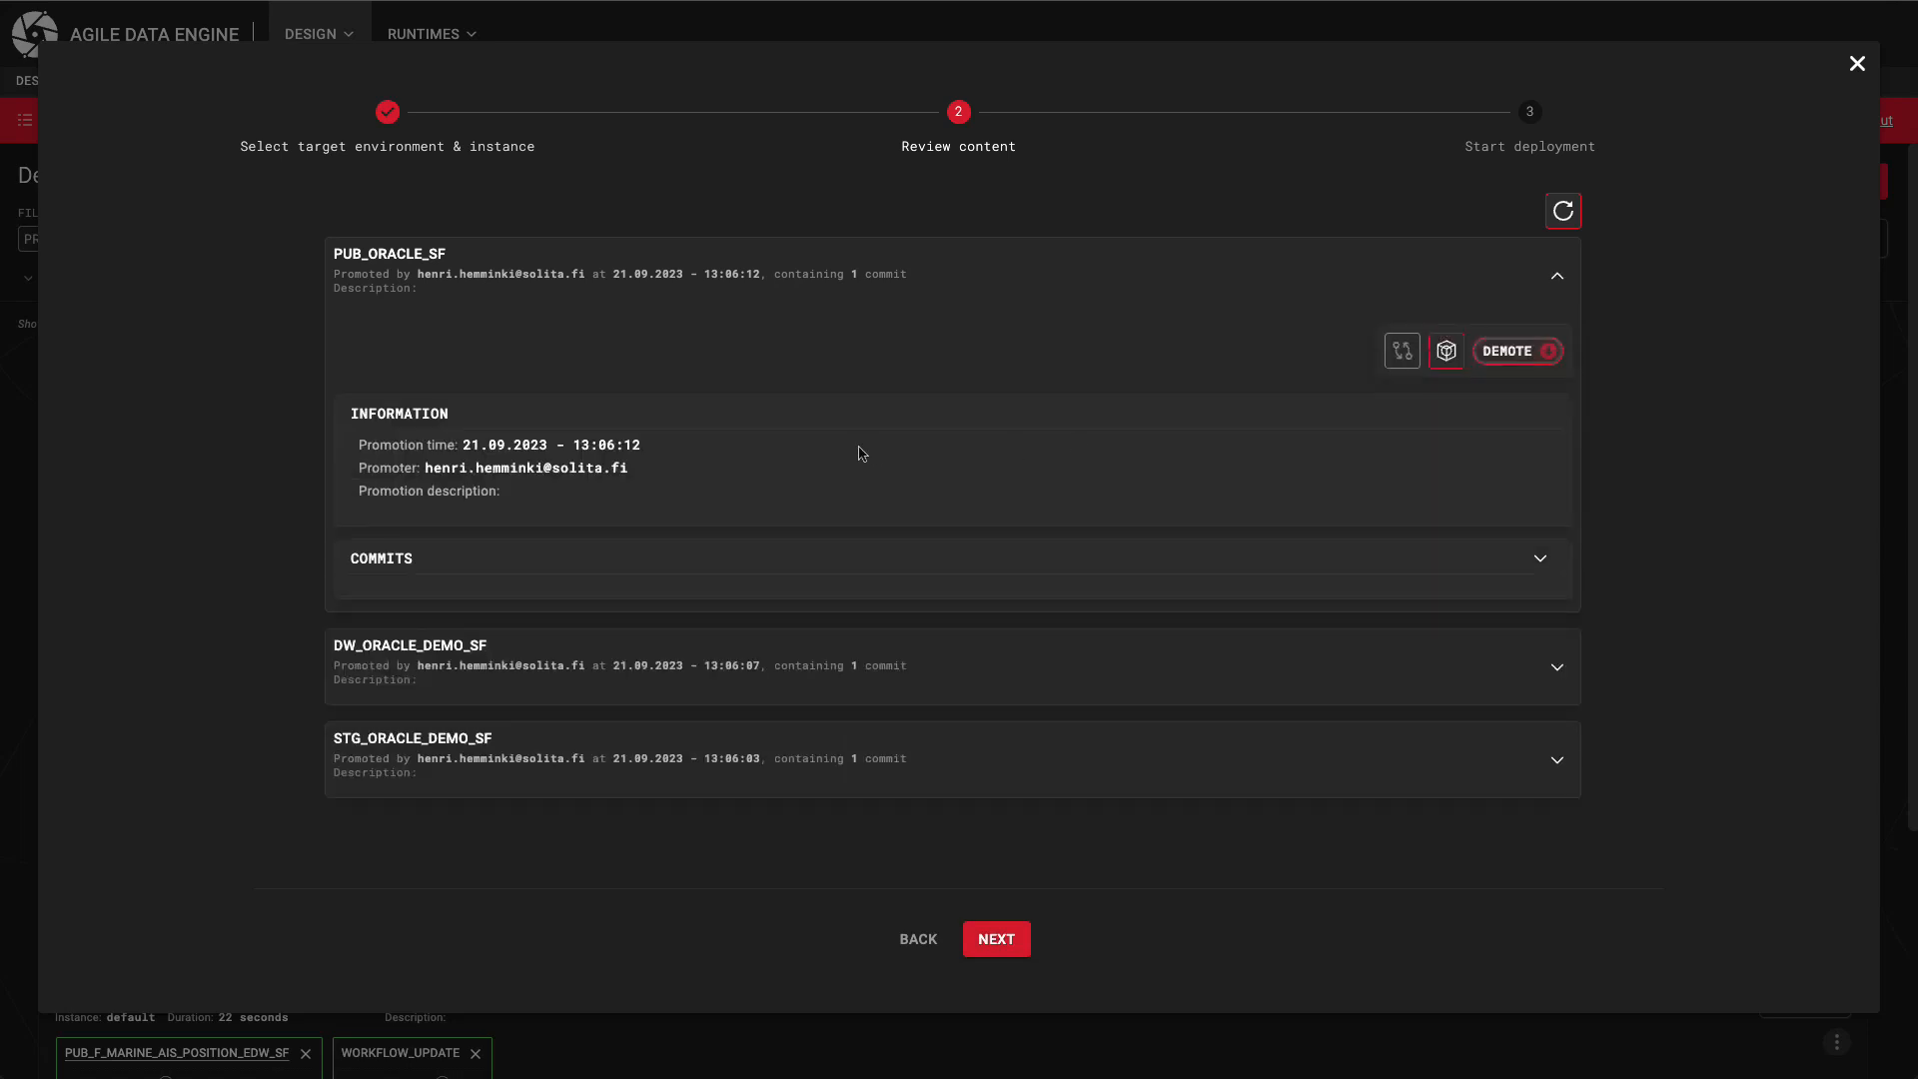
click(1556, 667)
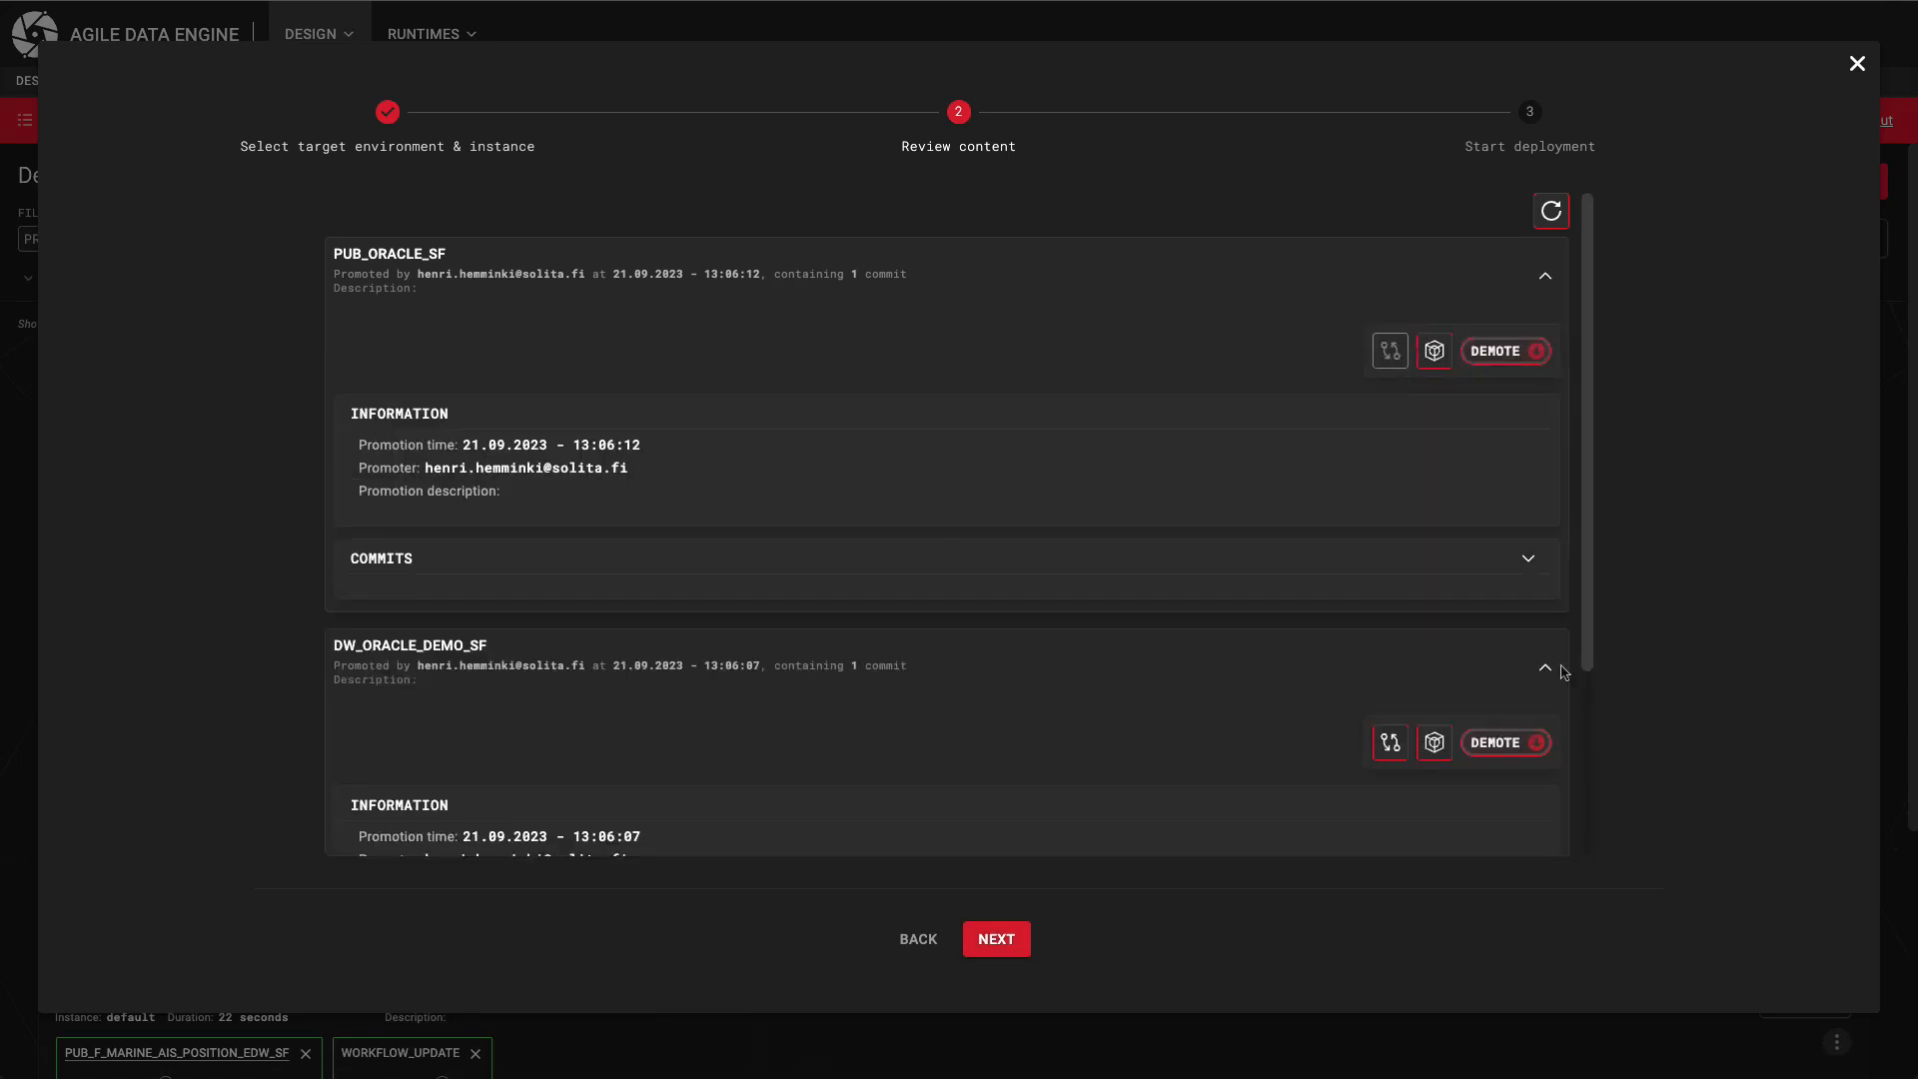
scroll(1558, 669, down, 3)
click(1545, 800)
scroll(1543, 796, down, 3)
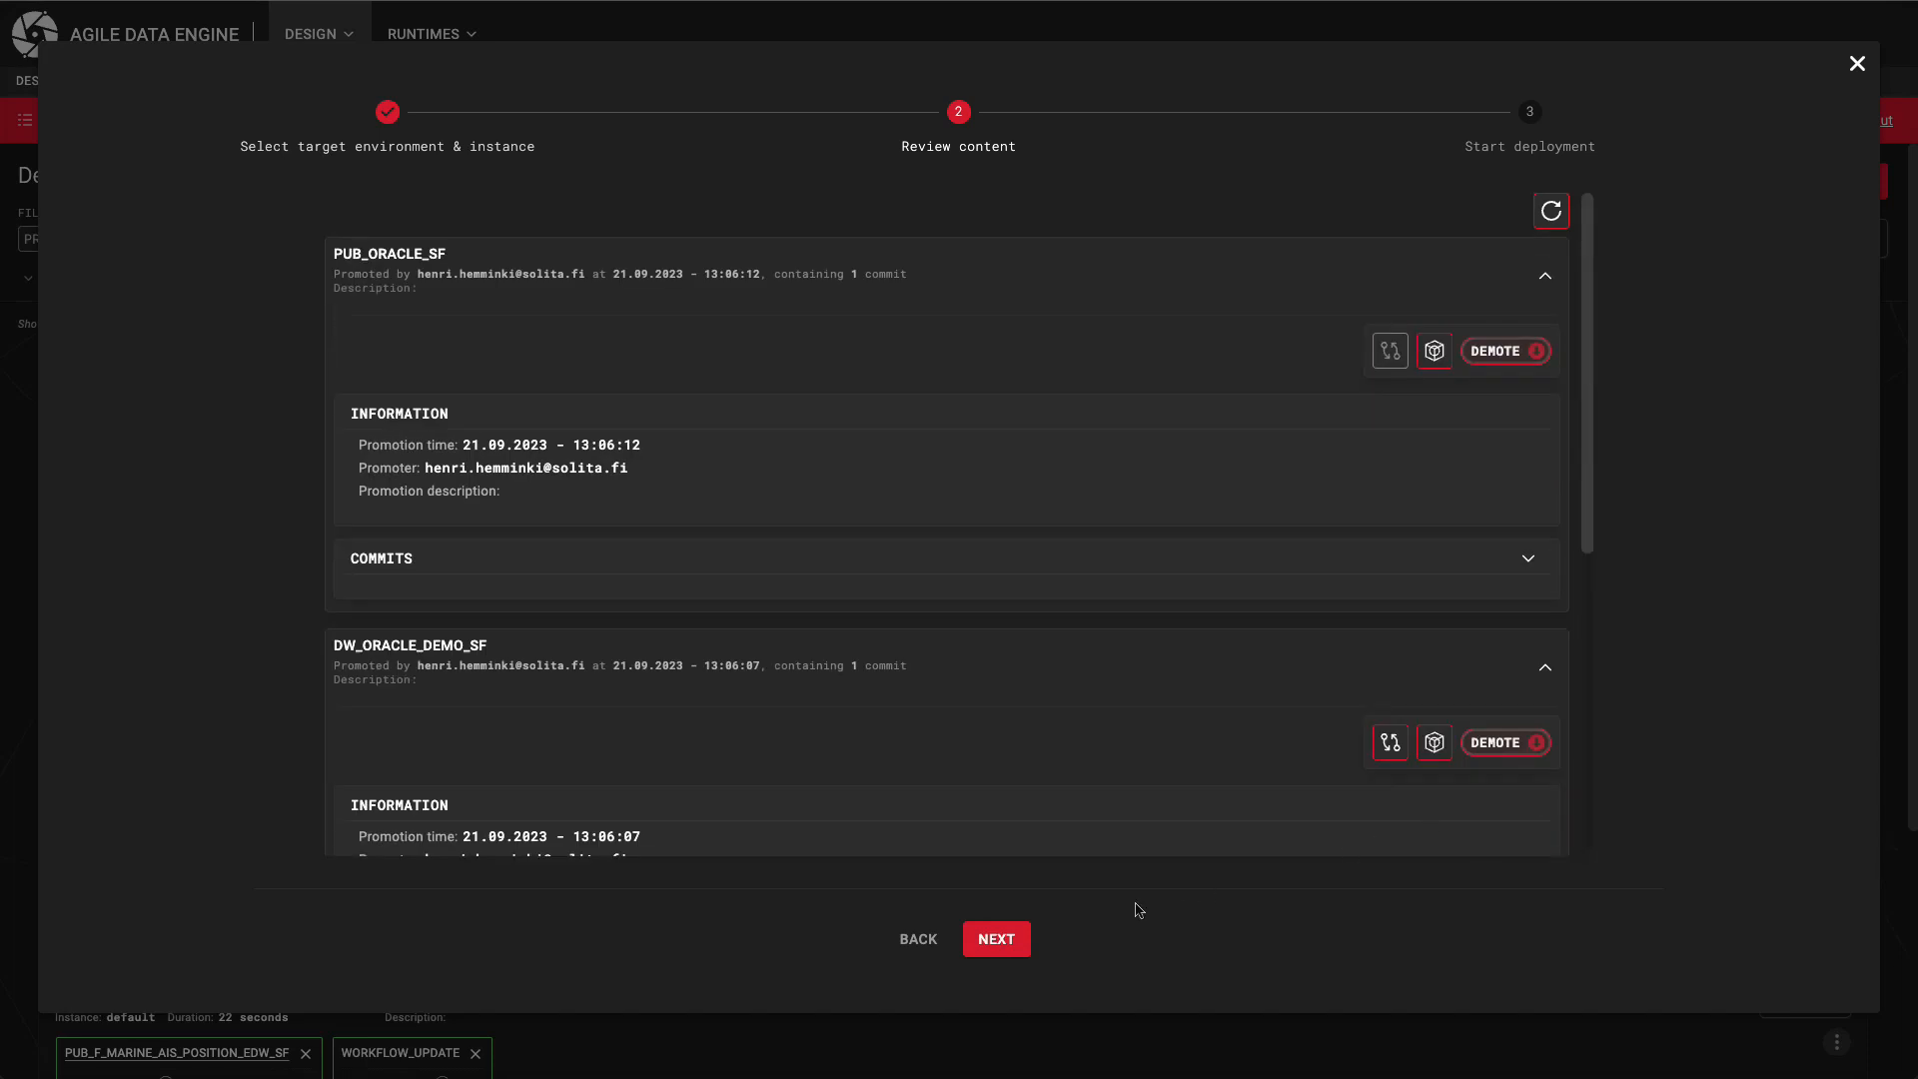
Describe the deployment as "Production deployment" and start it.
click(997, 938)
click(1002, 584)
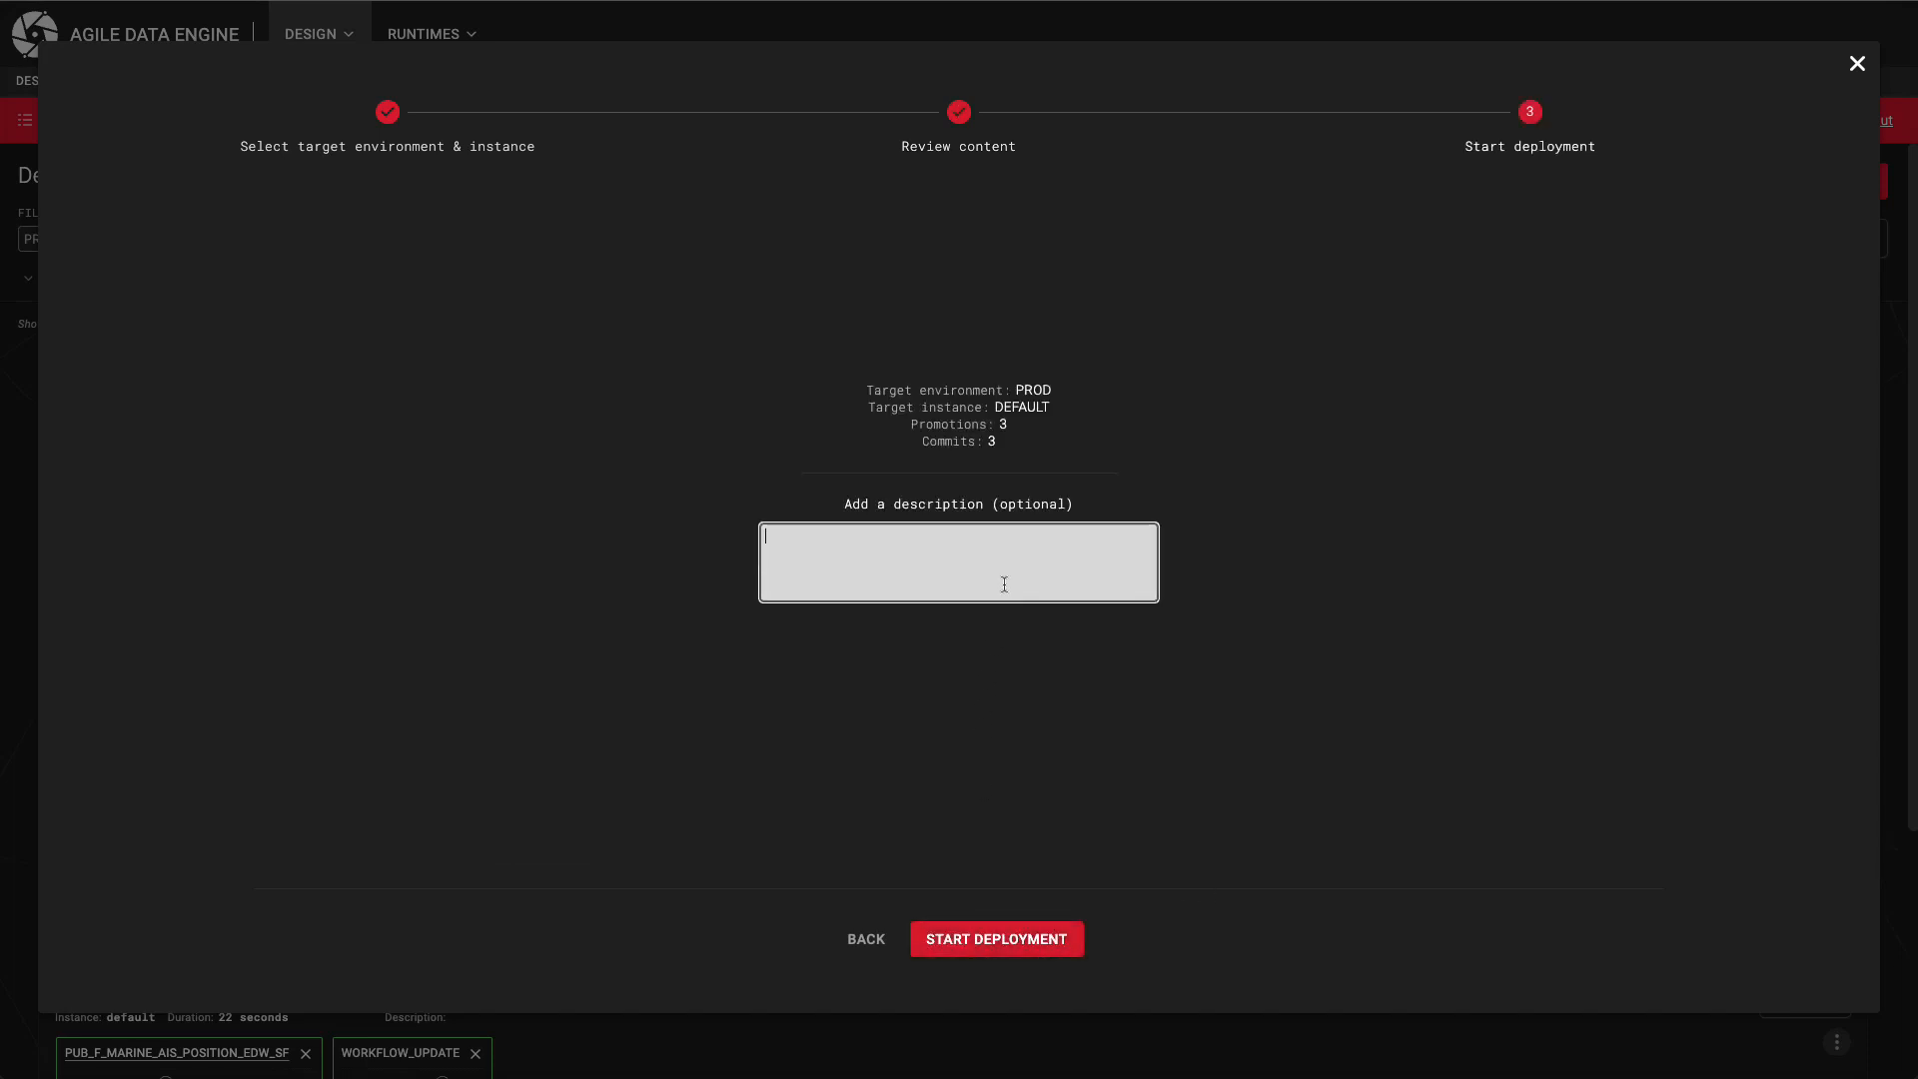
text(Production deployment)
click(1015, 939)
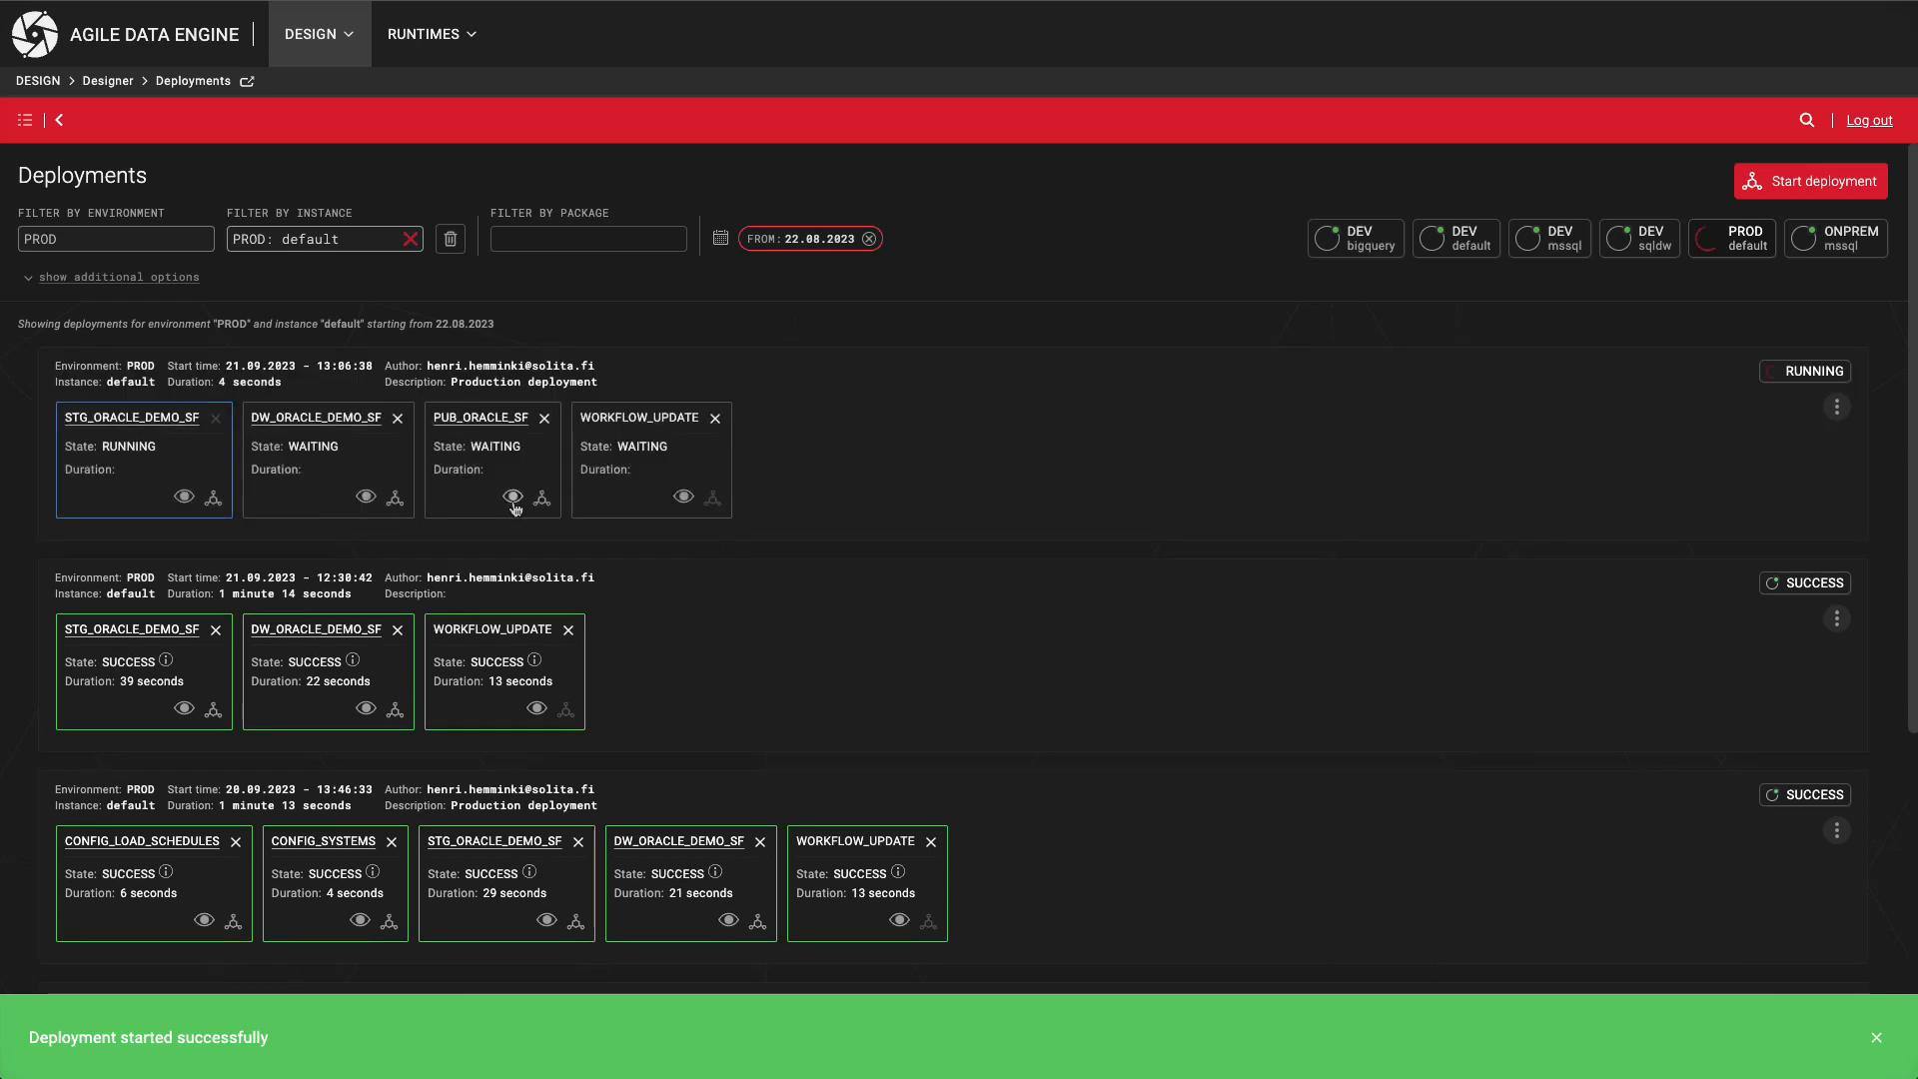
Open the STG_ORACLE_DEMO_SF phase of the running PROD deployment and examine its import, physical and install logs.
click(184, 498)
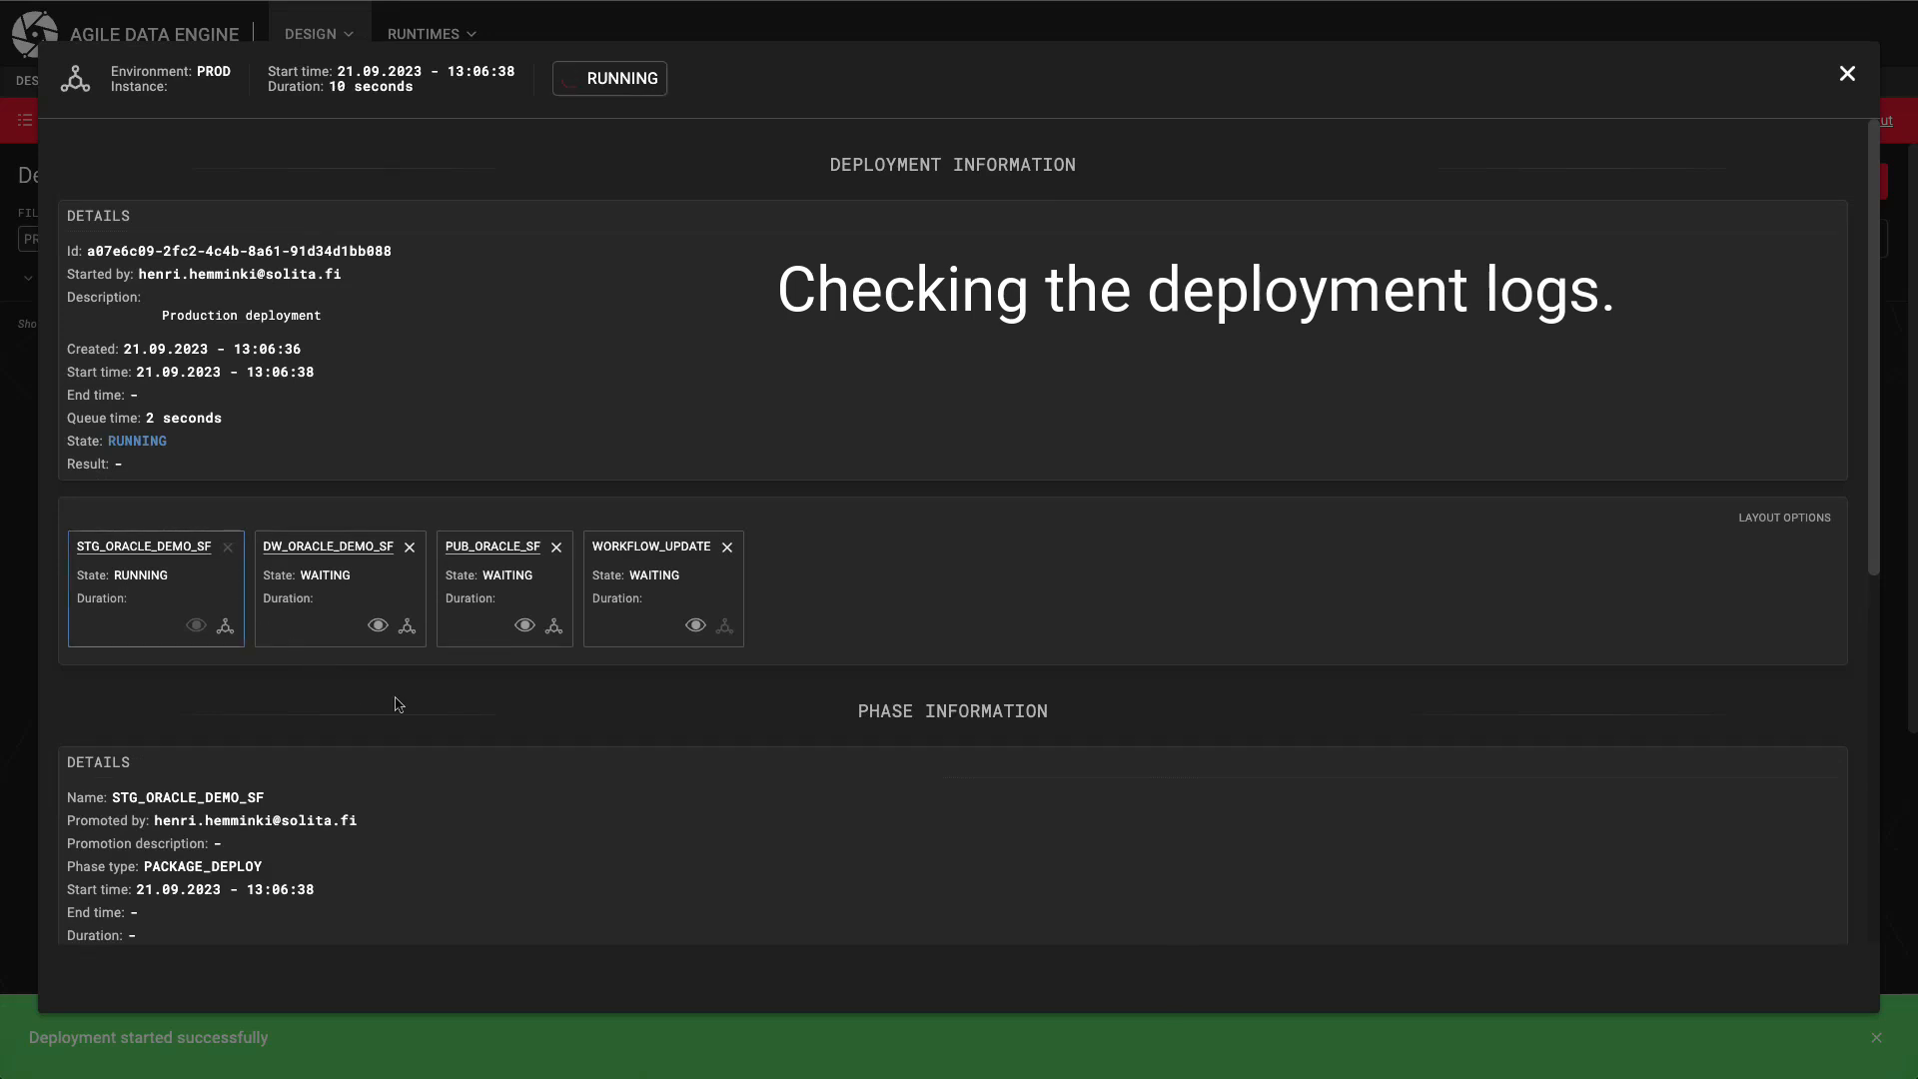
scroll(399, 705, down, 7)
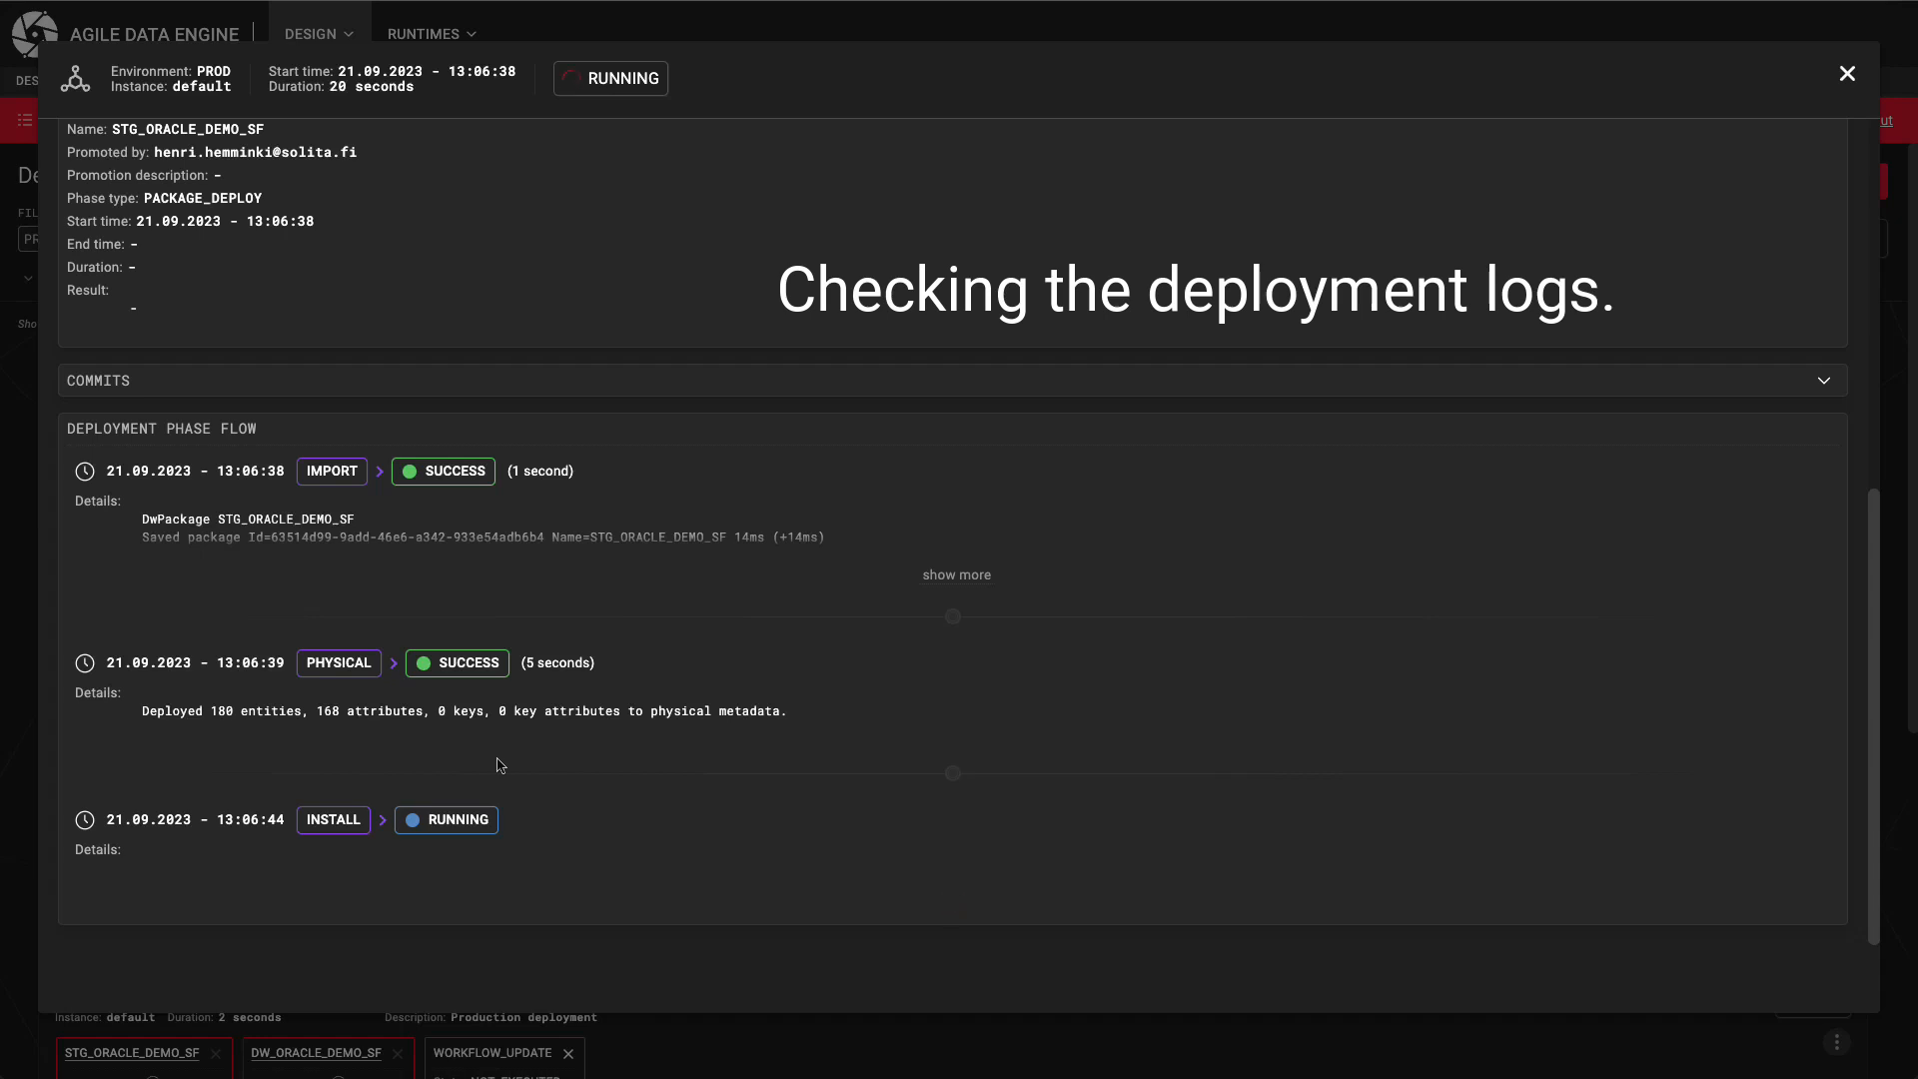
right_click(500, 765)
click(482, 766)
scroll(483, 767, down, 1)
scroll(482, 766, down, 3)
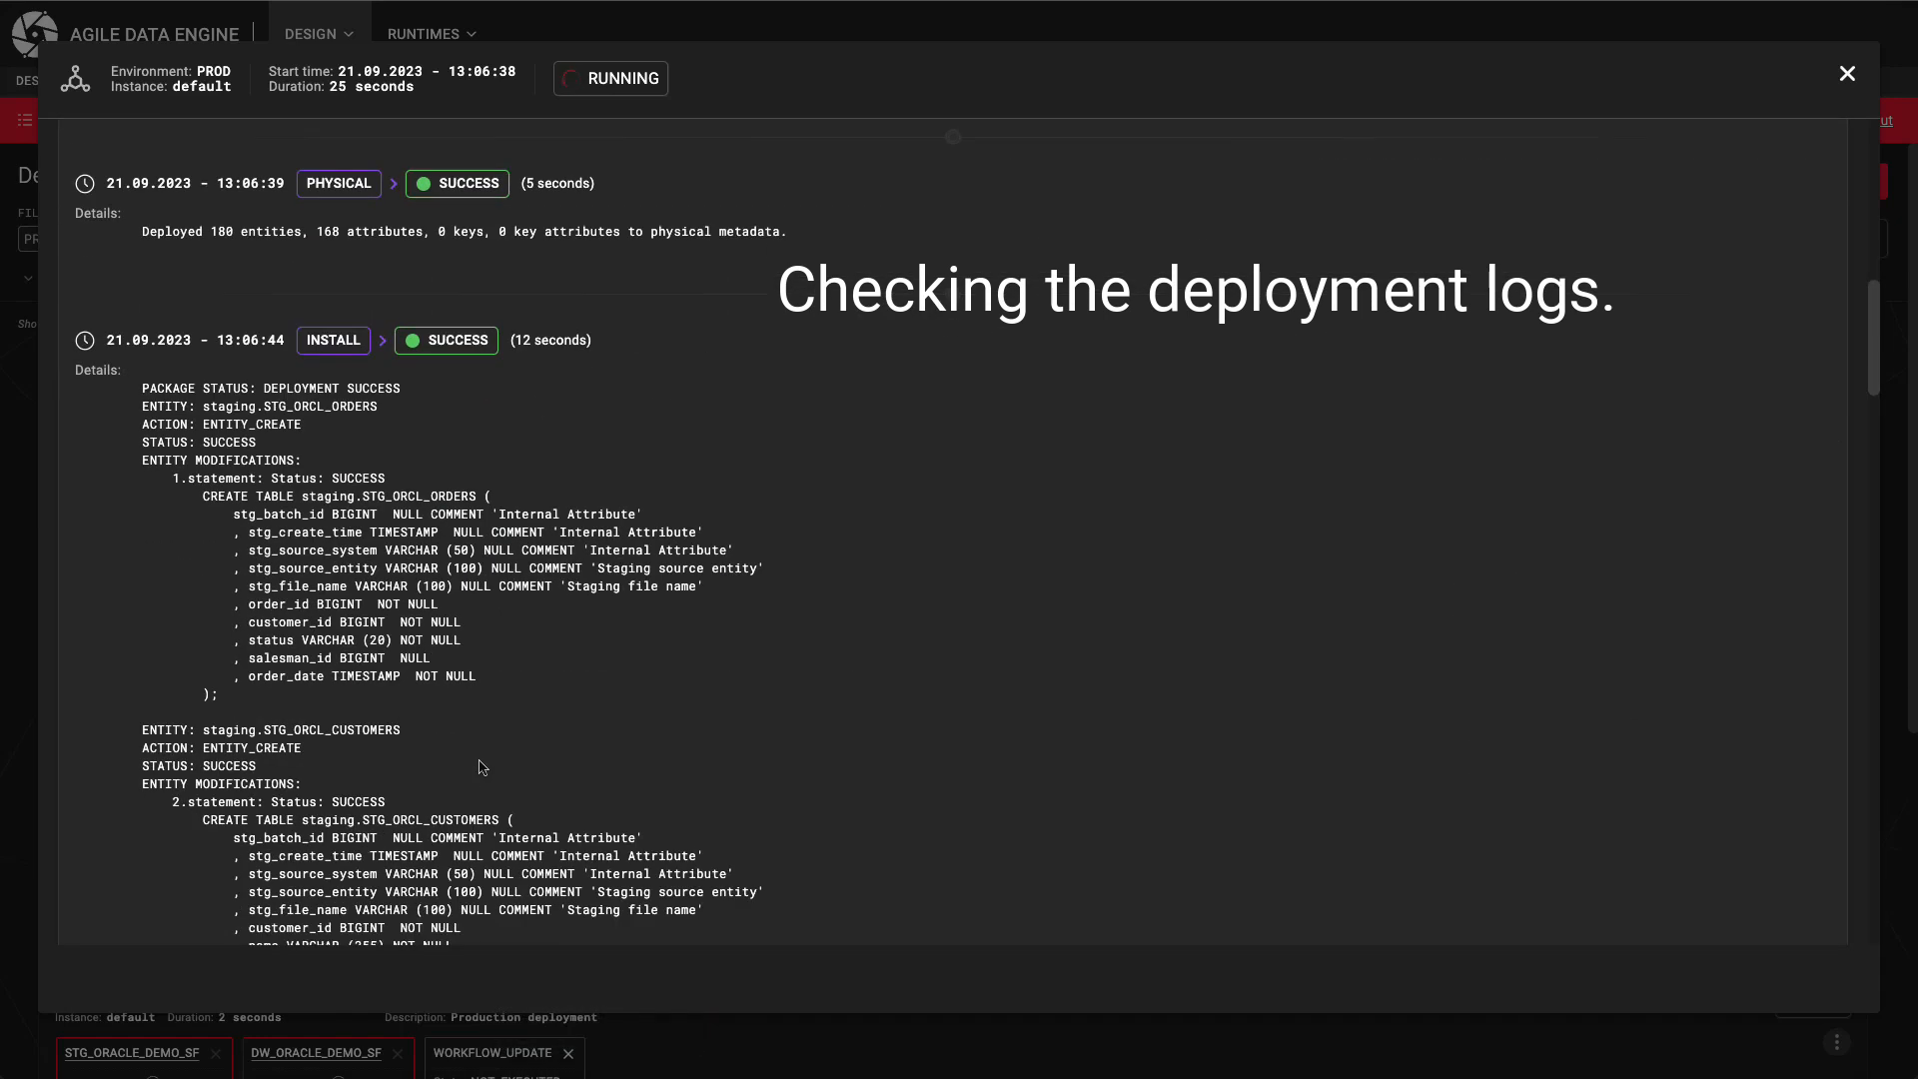
Examine the STG_ORCL_ORDERS table creation statement in the install log of the STG_ORACLE_DEMO_SF phase.
drag(243, 495, 473, 643)
click(499, 676)
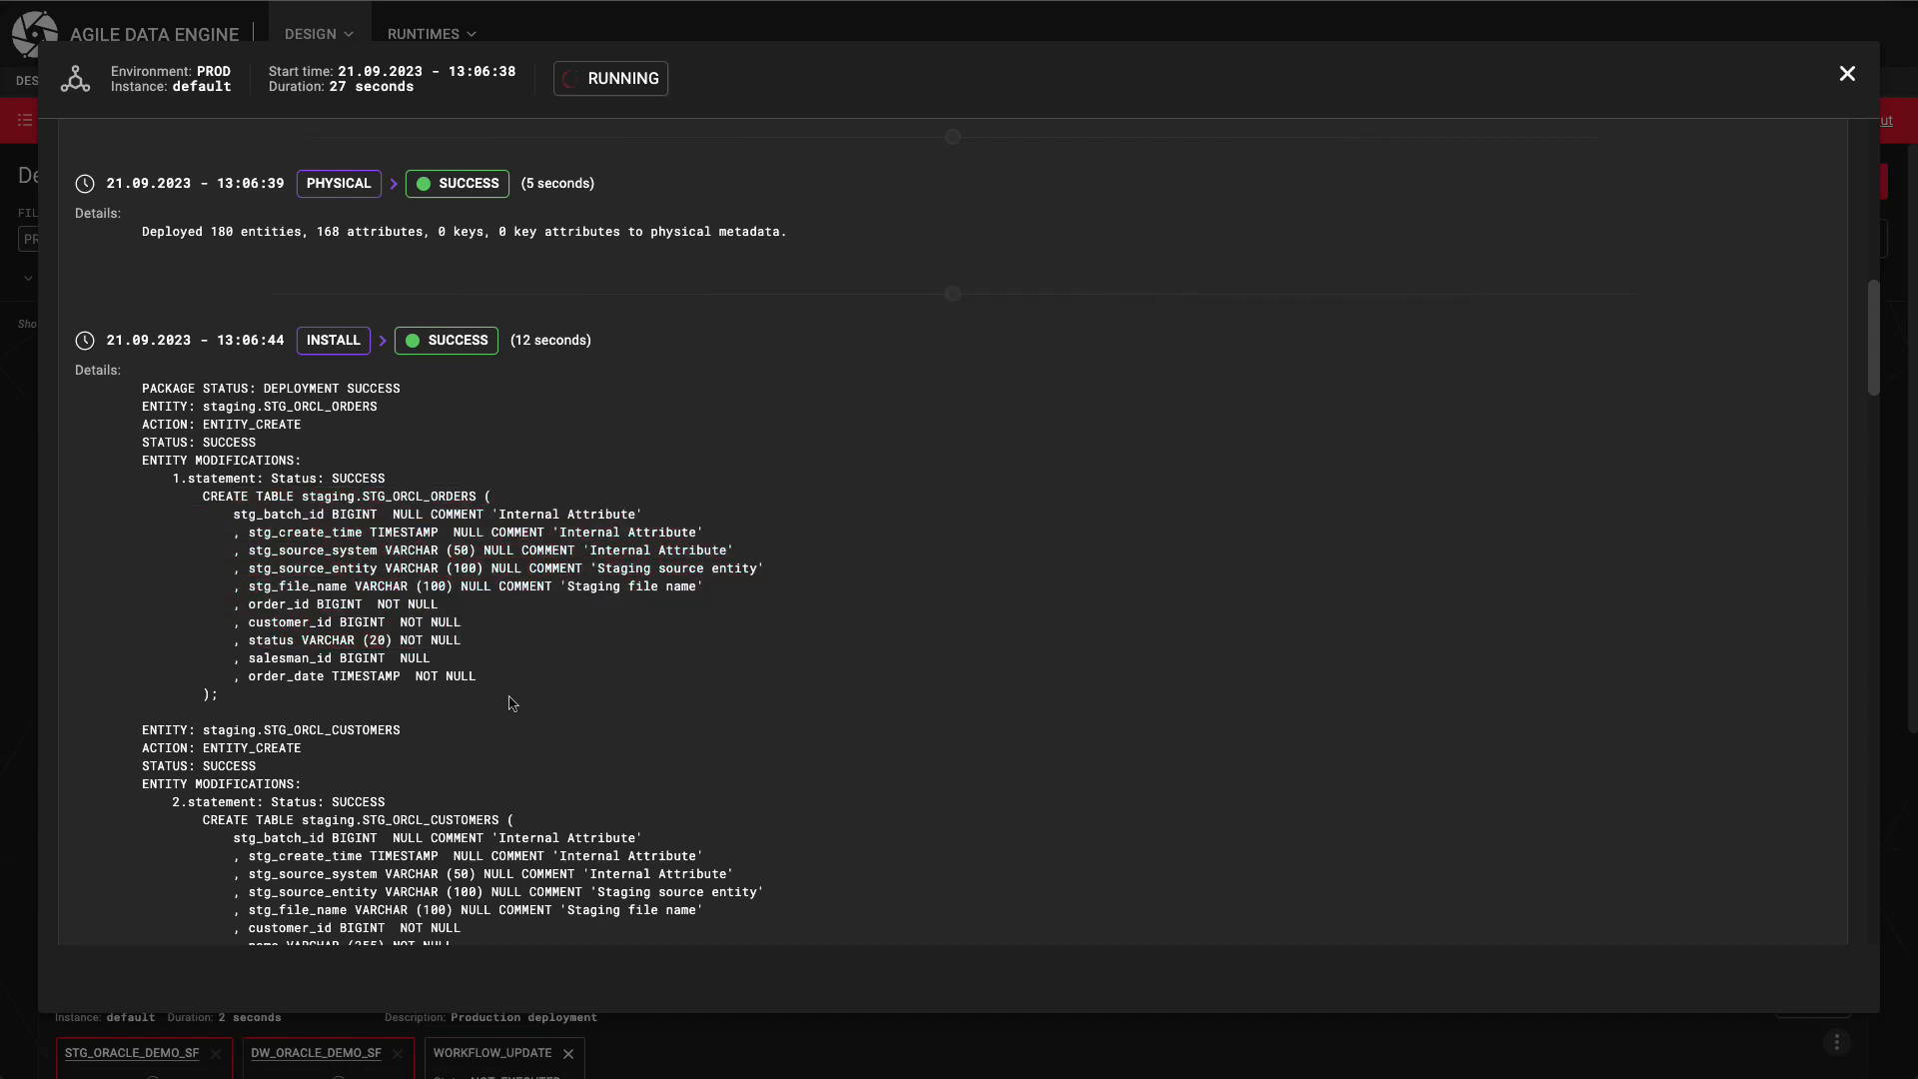
Open the DW_ORACLE_DEMO_SF phase of the PROD deployment and examine its install log, including the DW_ORCL_COUNTRIES table creation statement.
scroll(509, 701, up, 8)
click(378, 437)
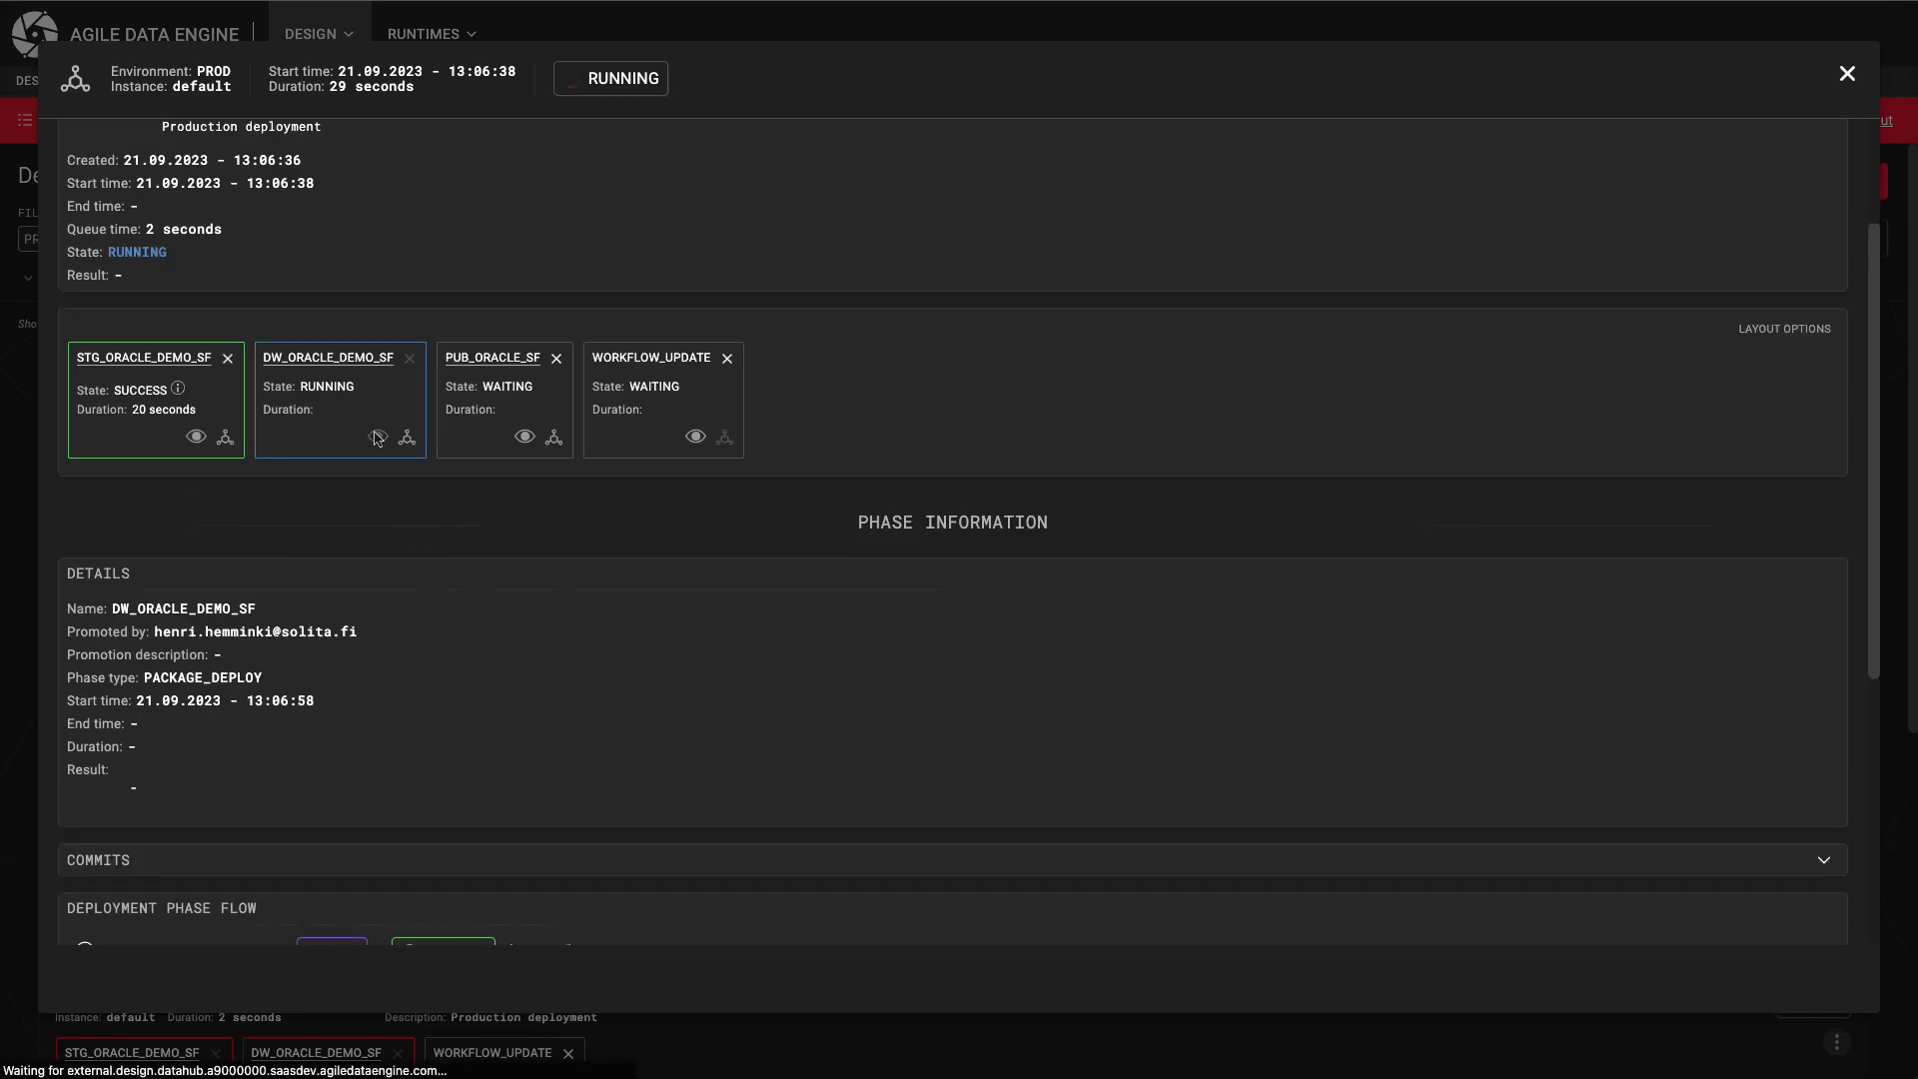
scroll(540, 679, down, 3)
scroll(547, 691, down, 1)
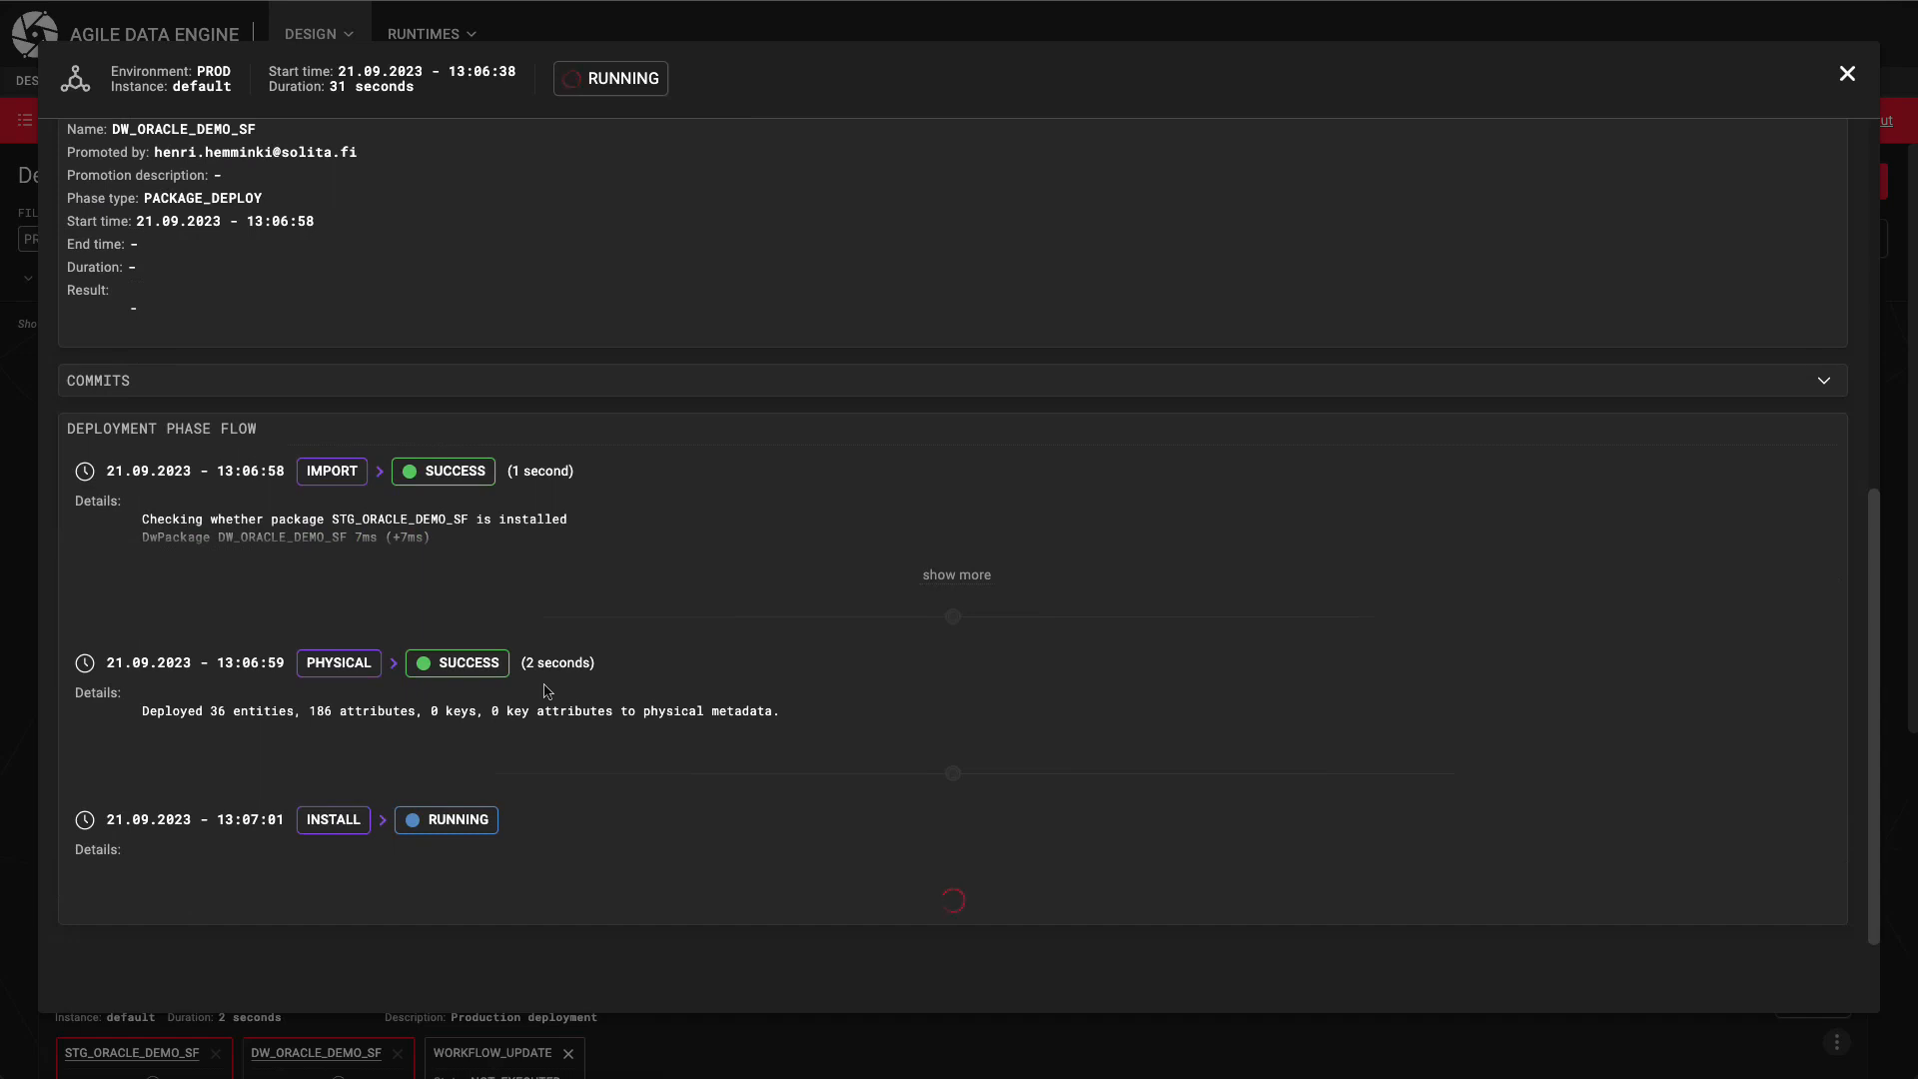
scroll(548, 692, down, 5)
drag(245, 497, 447, 658)
click(465, 715)
scroll(465, 715, down, 4)
Open the PUB_ORACLE_SF phase and examine the D_CUSTOMER and F_ORDER_LINES view creation statements in its install log.
scroll(462, 711, up, 14)
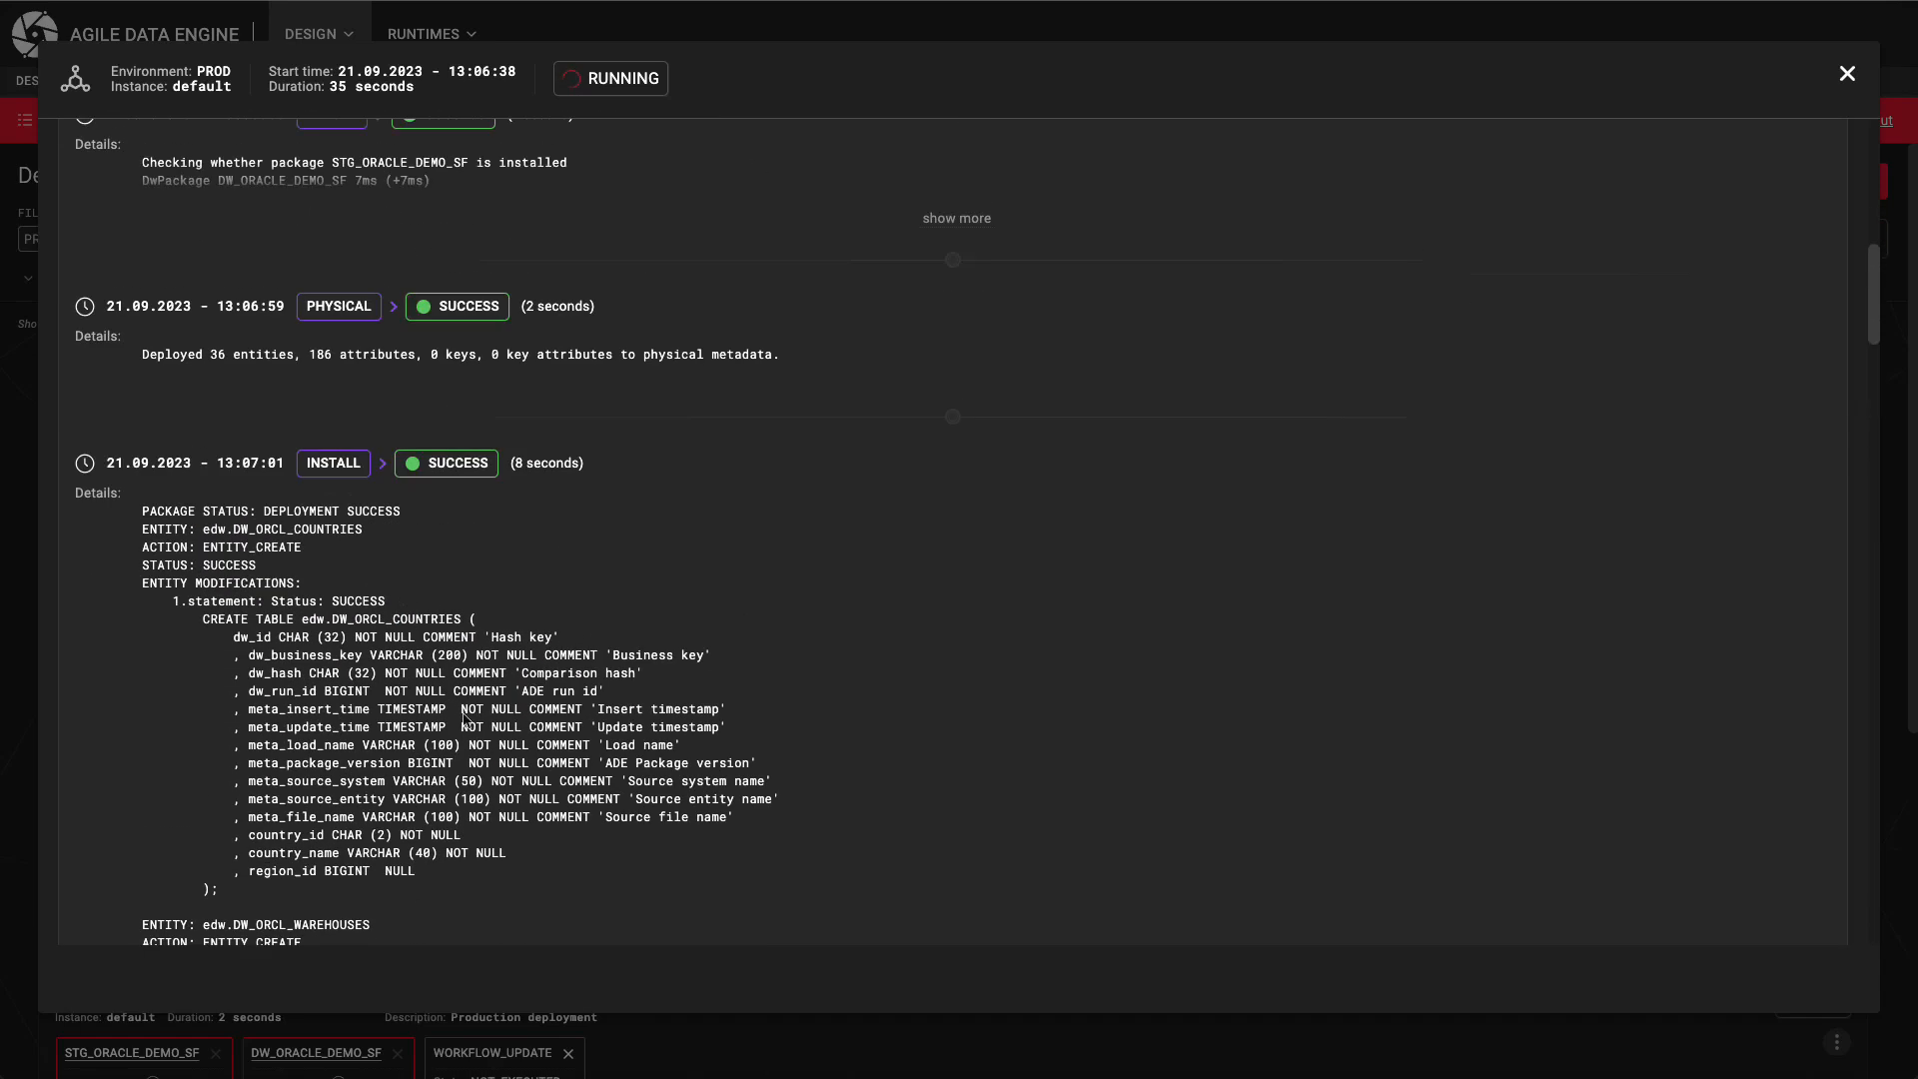
click(524, 436)
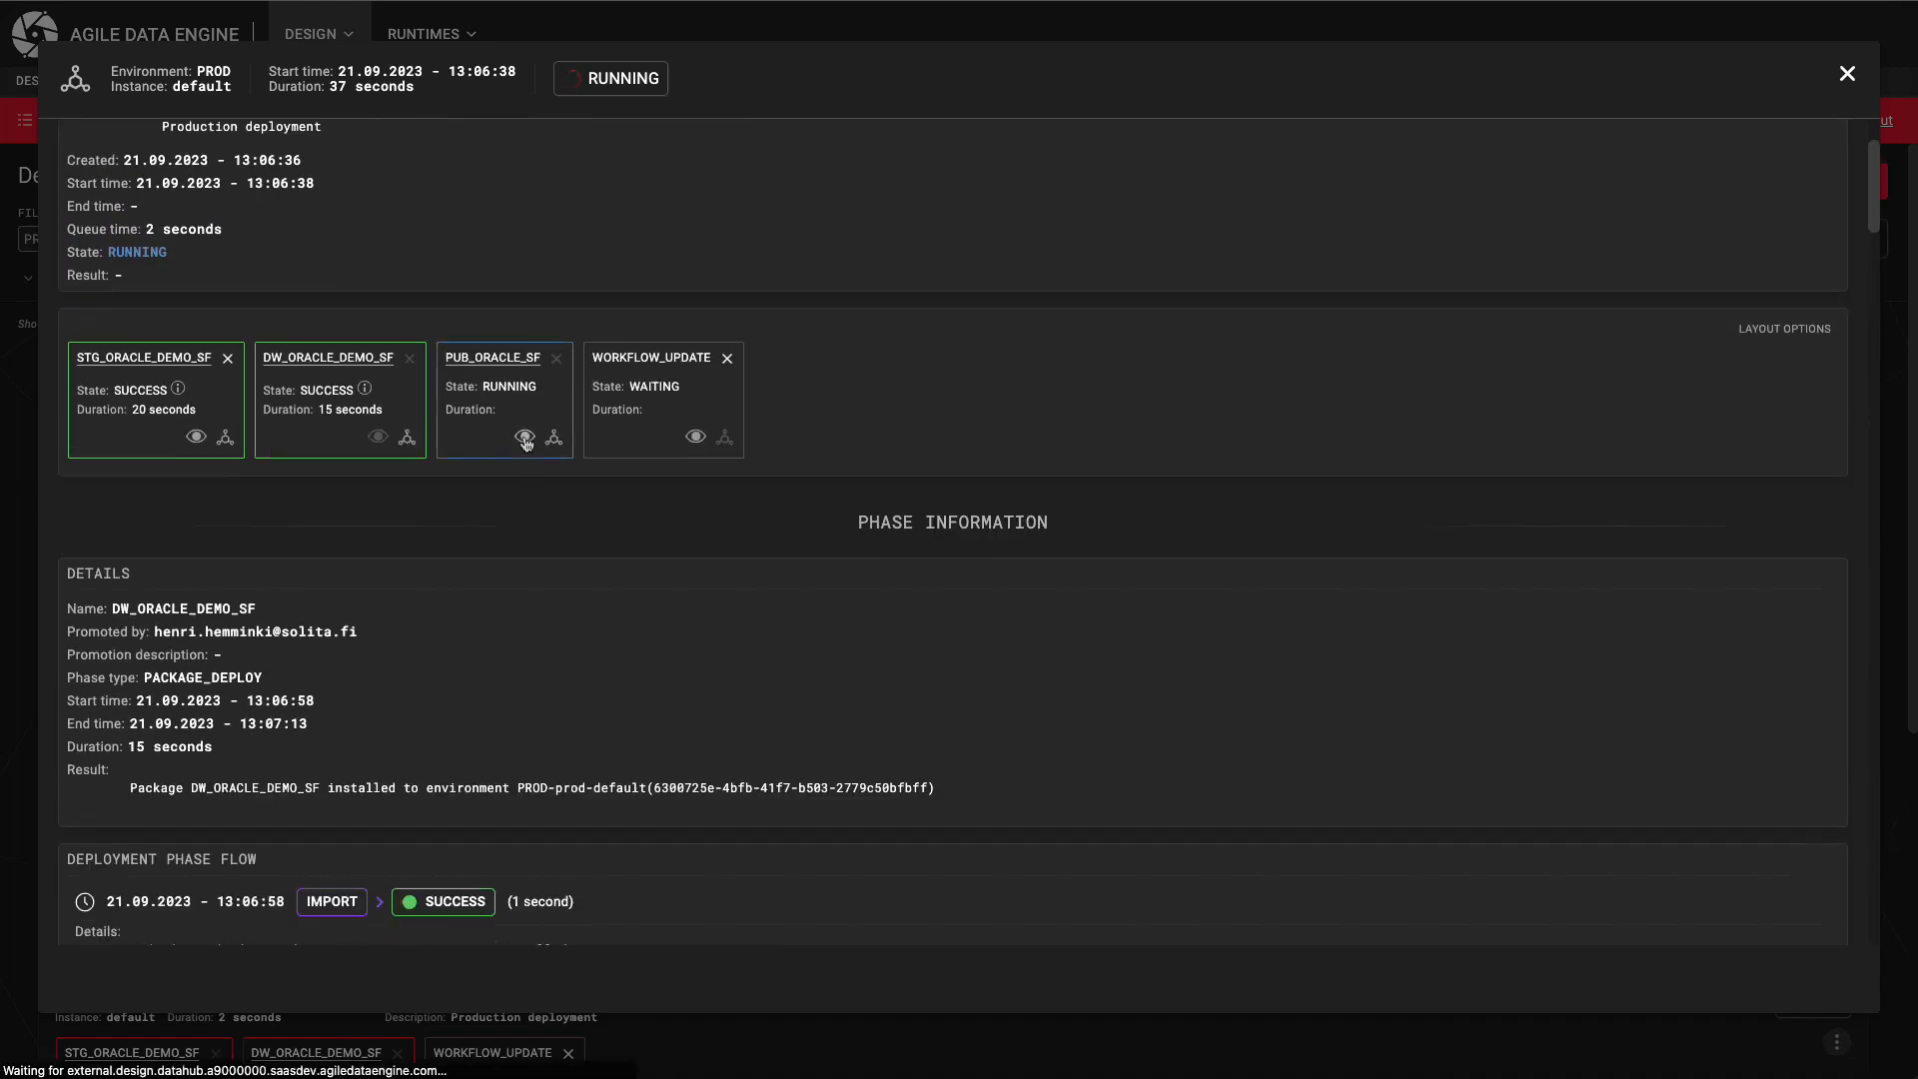
scroll(612, 717, down, 5)
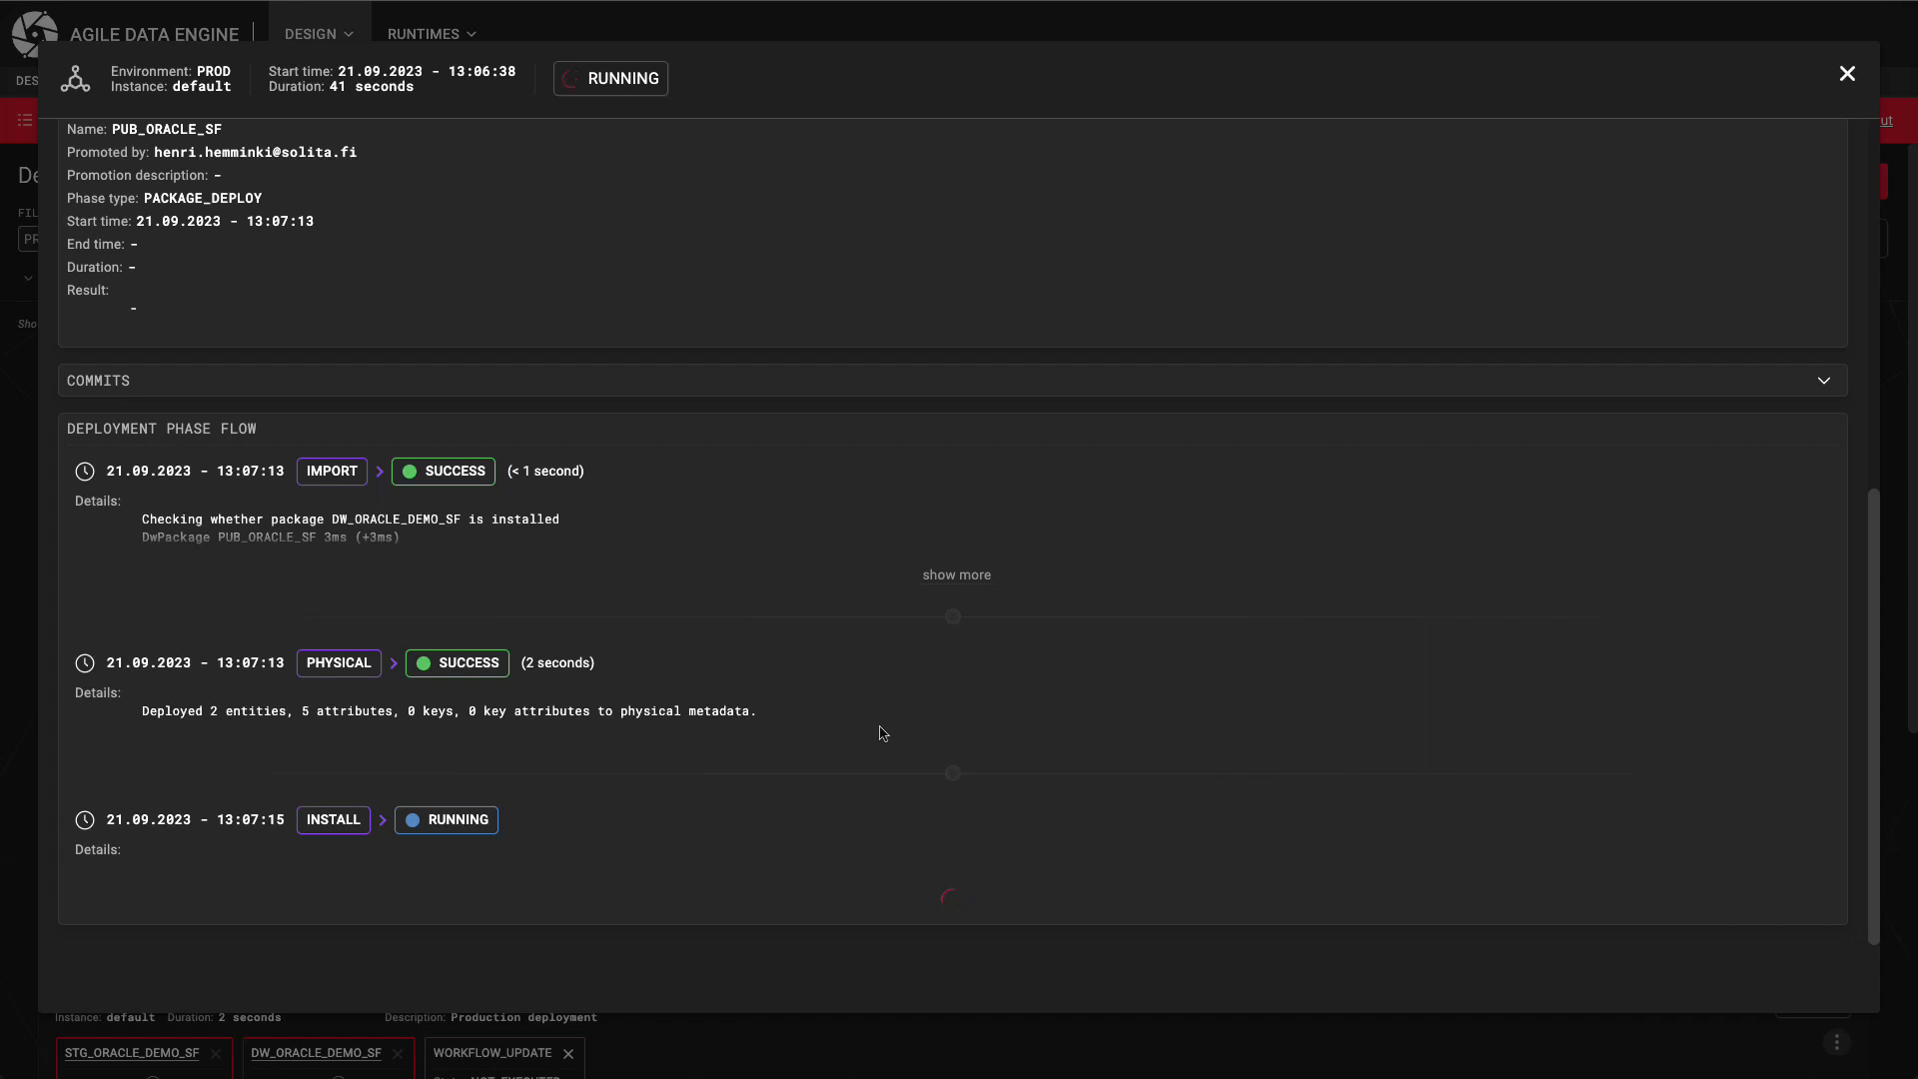
scroll(881, 734, down, 6)
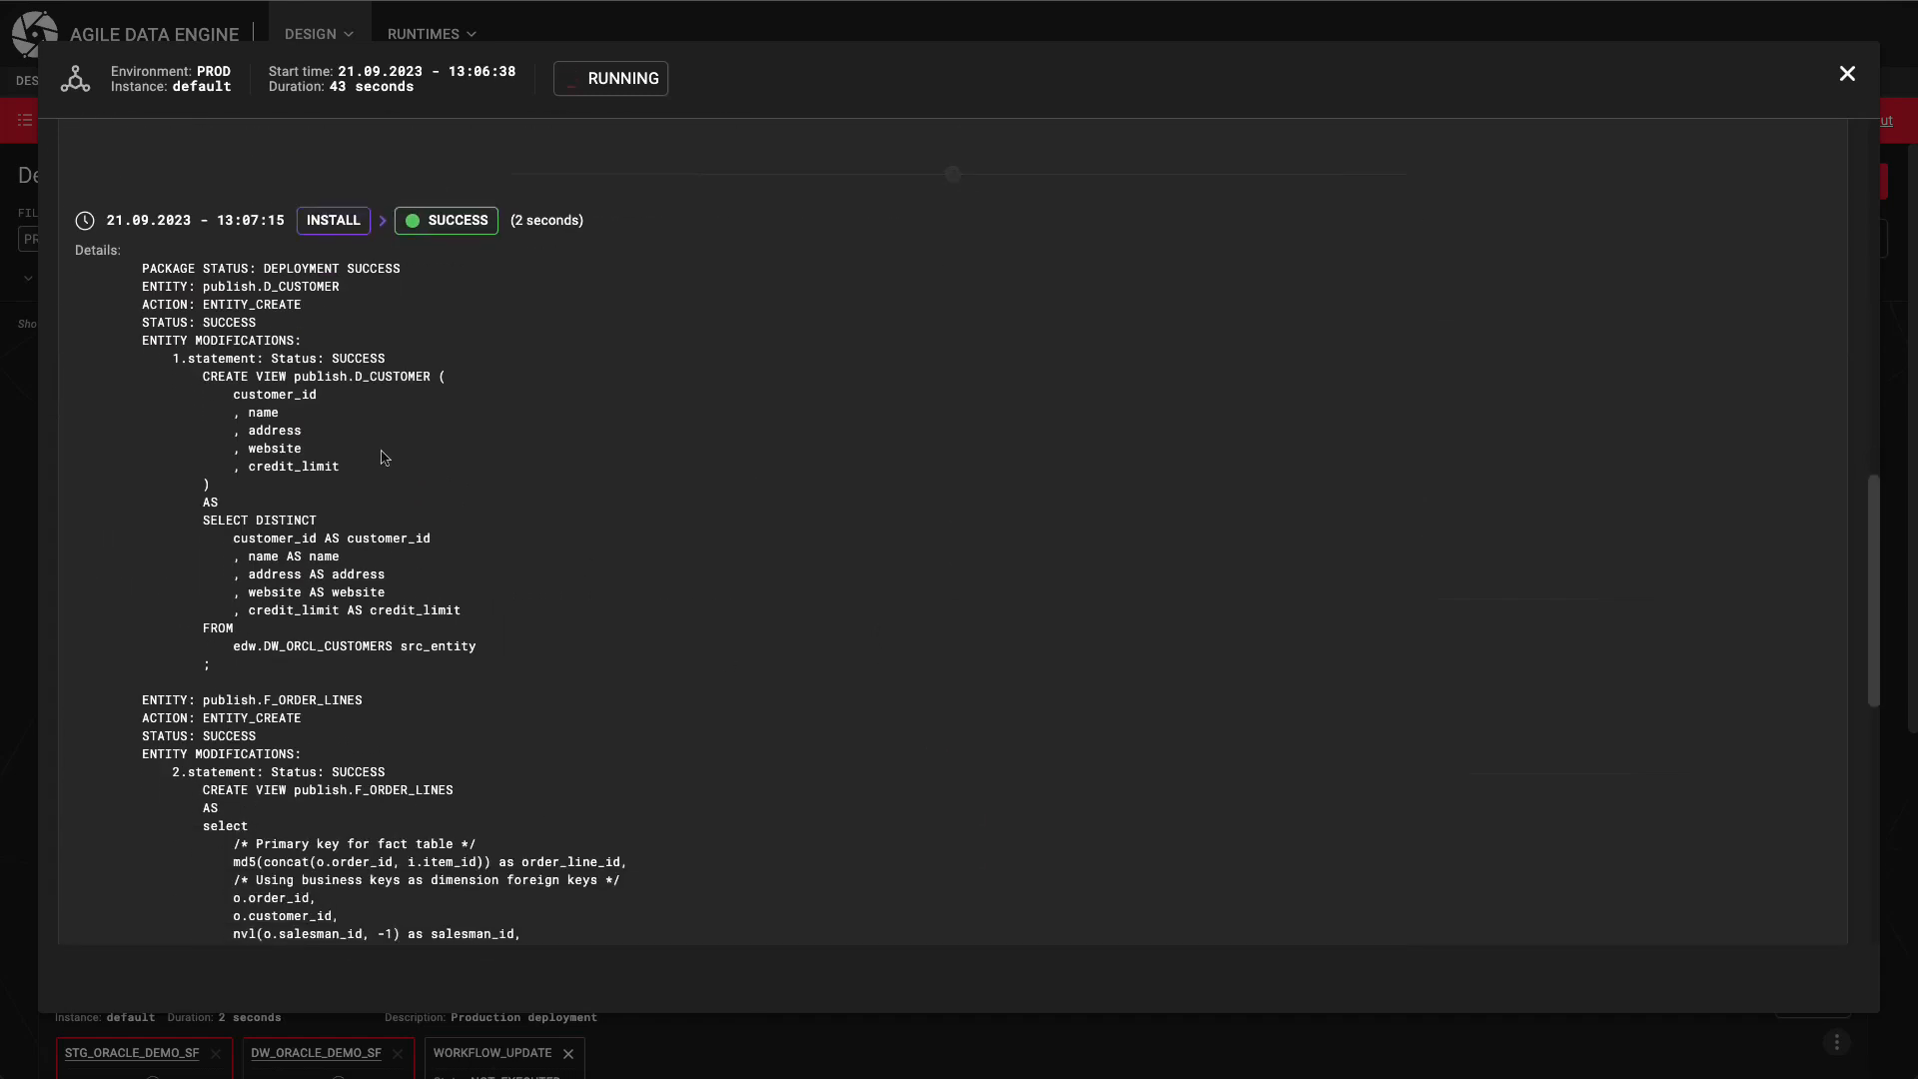
drag(226, 365, 462, 543)
click(483, 599)
scroll(484, 599, down, 4)
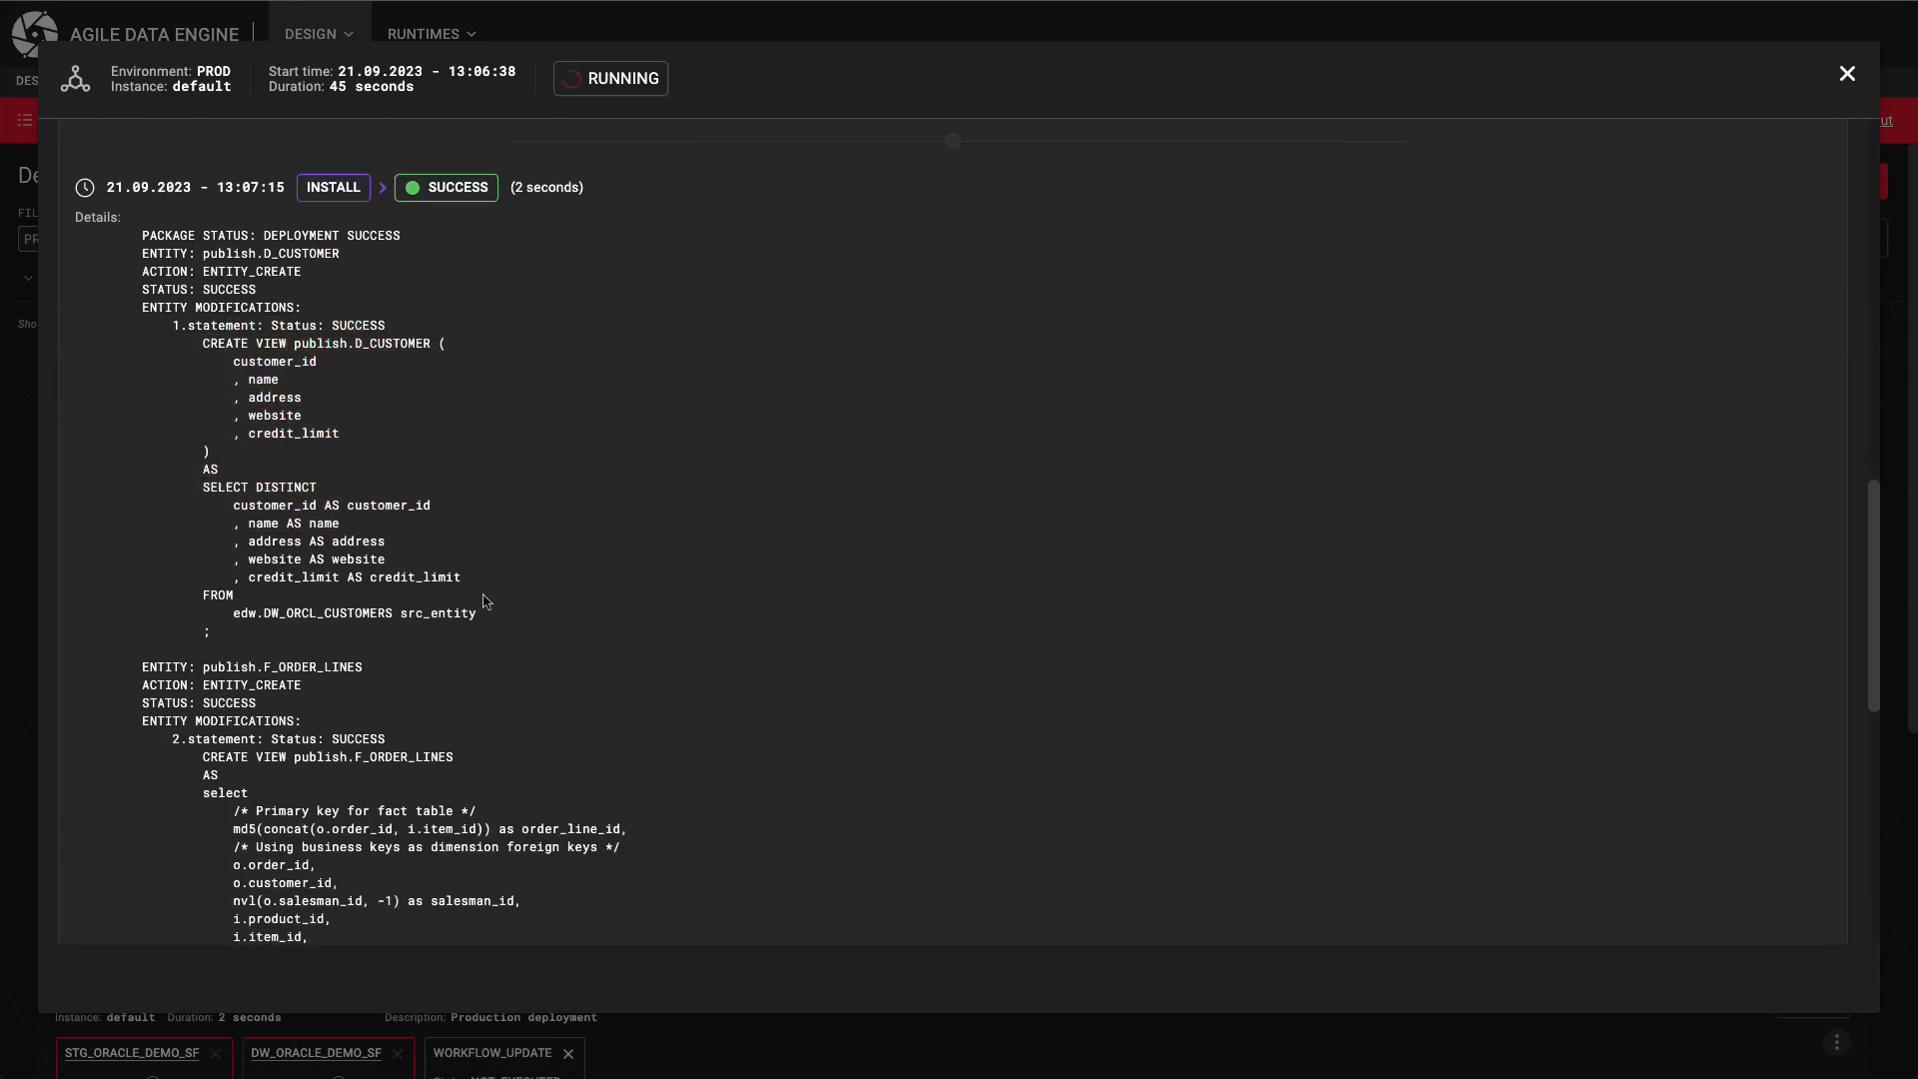
drag(425, 706, 331, 446)
click(361, 461)
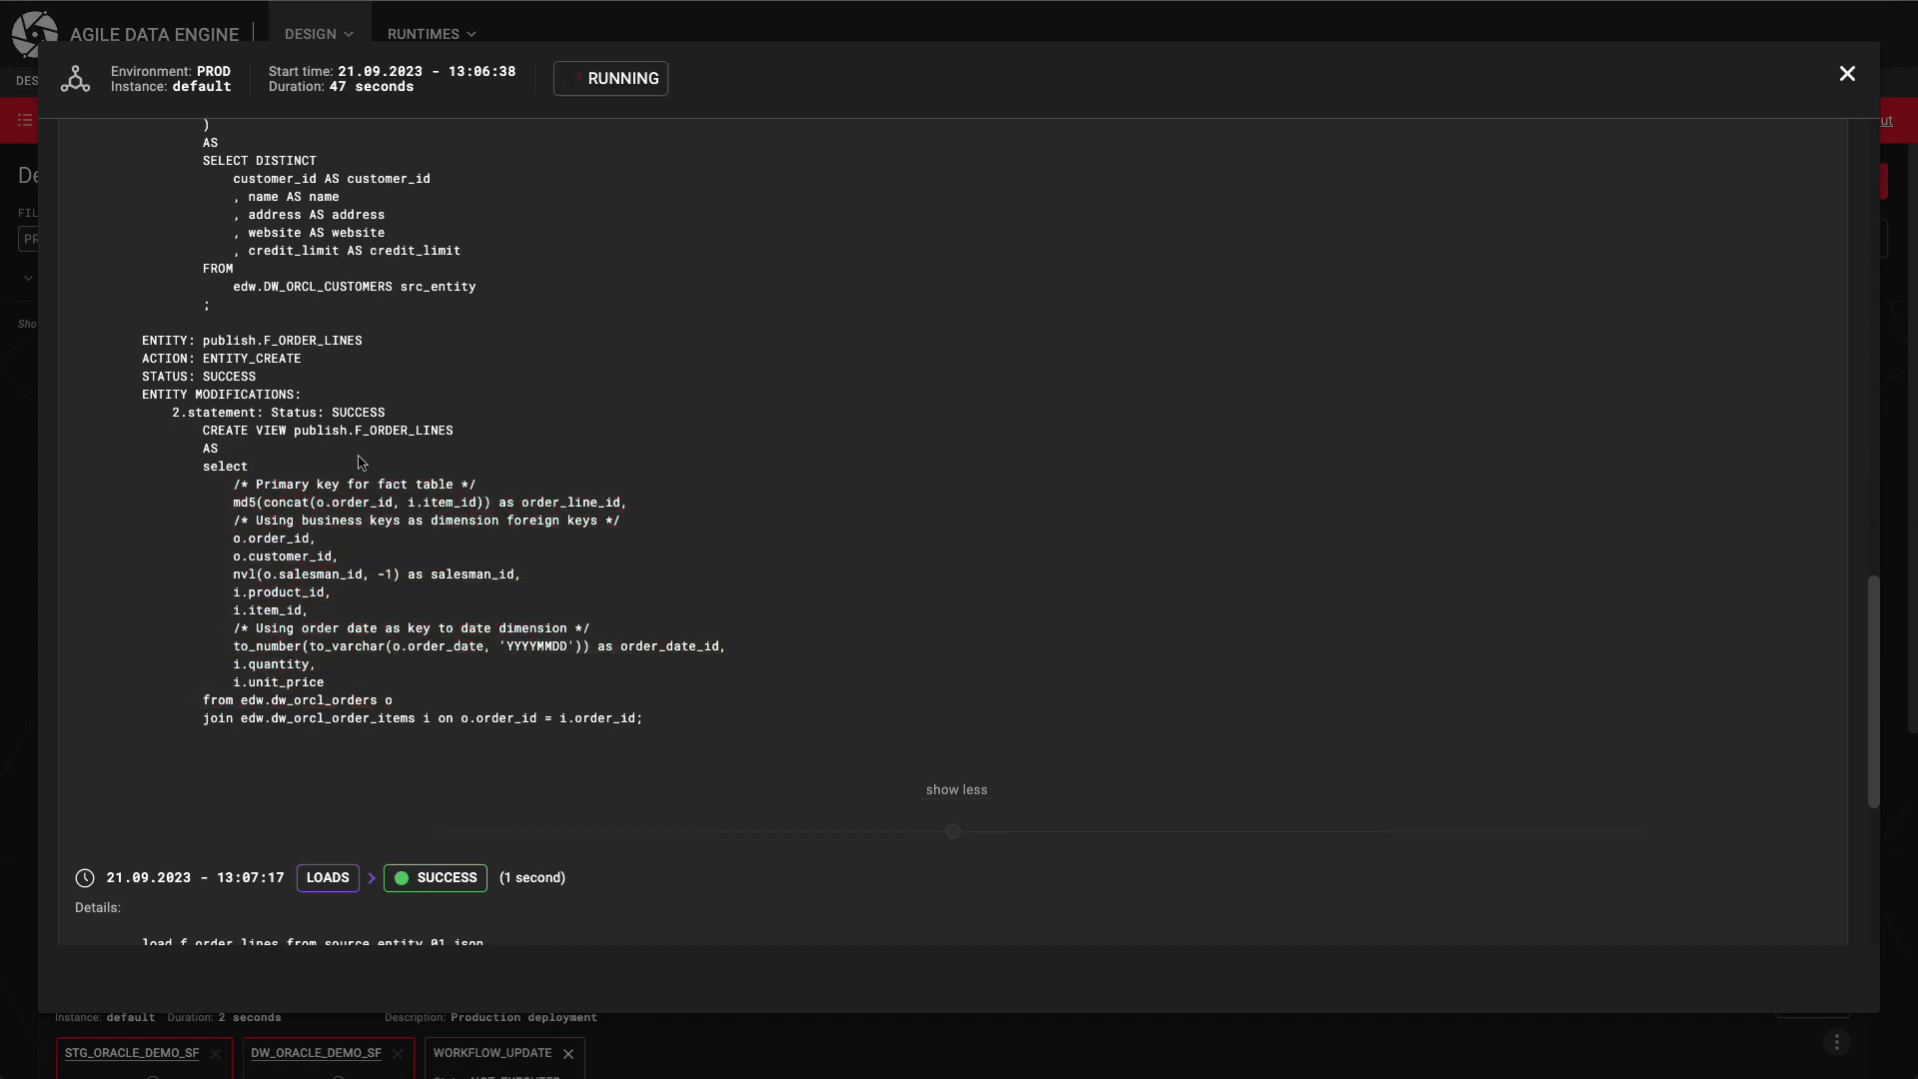
Open the WORKFLOW_UPDATE phase to check its workflow update, and review the overall state and result of the production deployment.
scroll(534, 537, up, 1)
scroll(535, 539, up, 20)
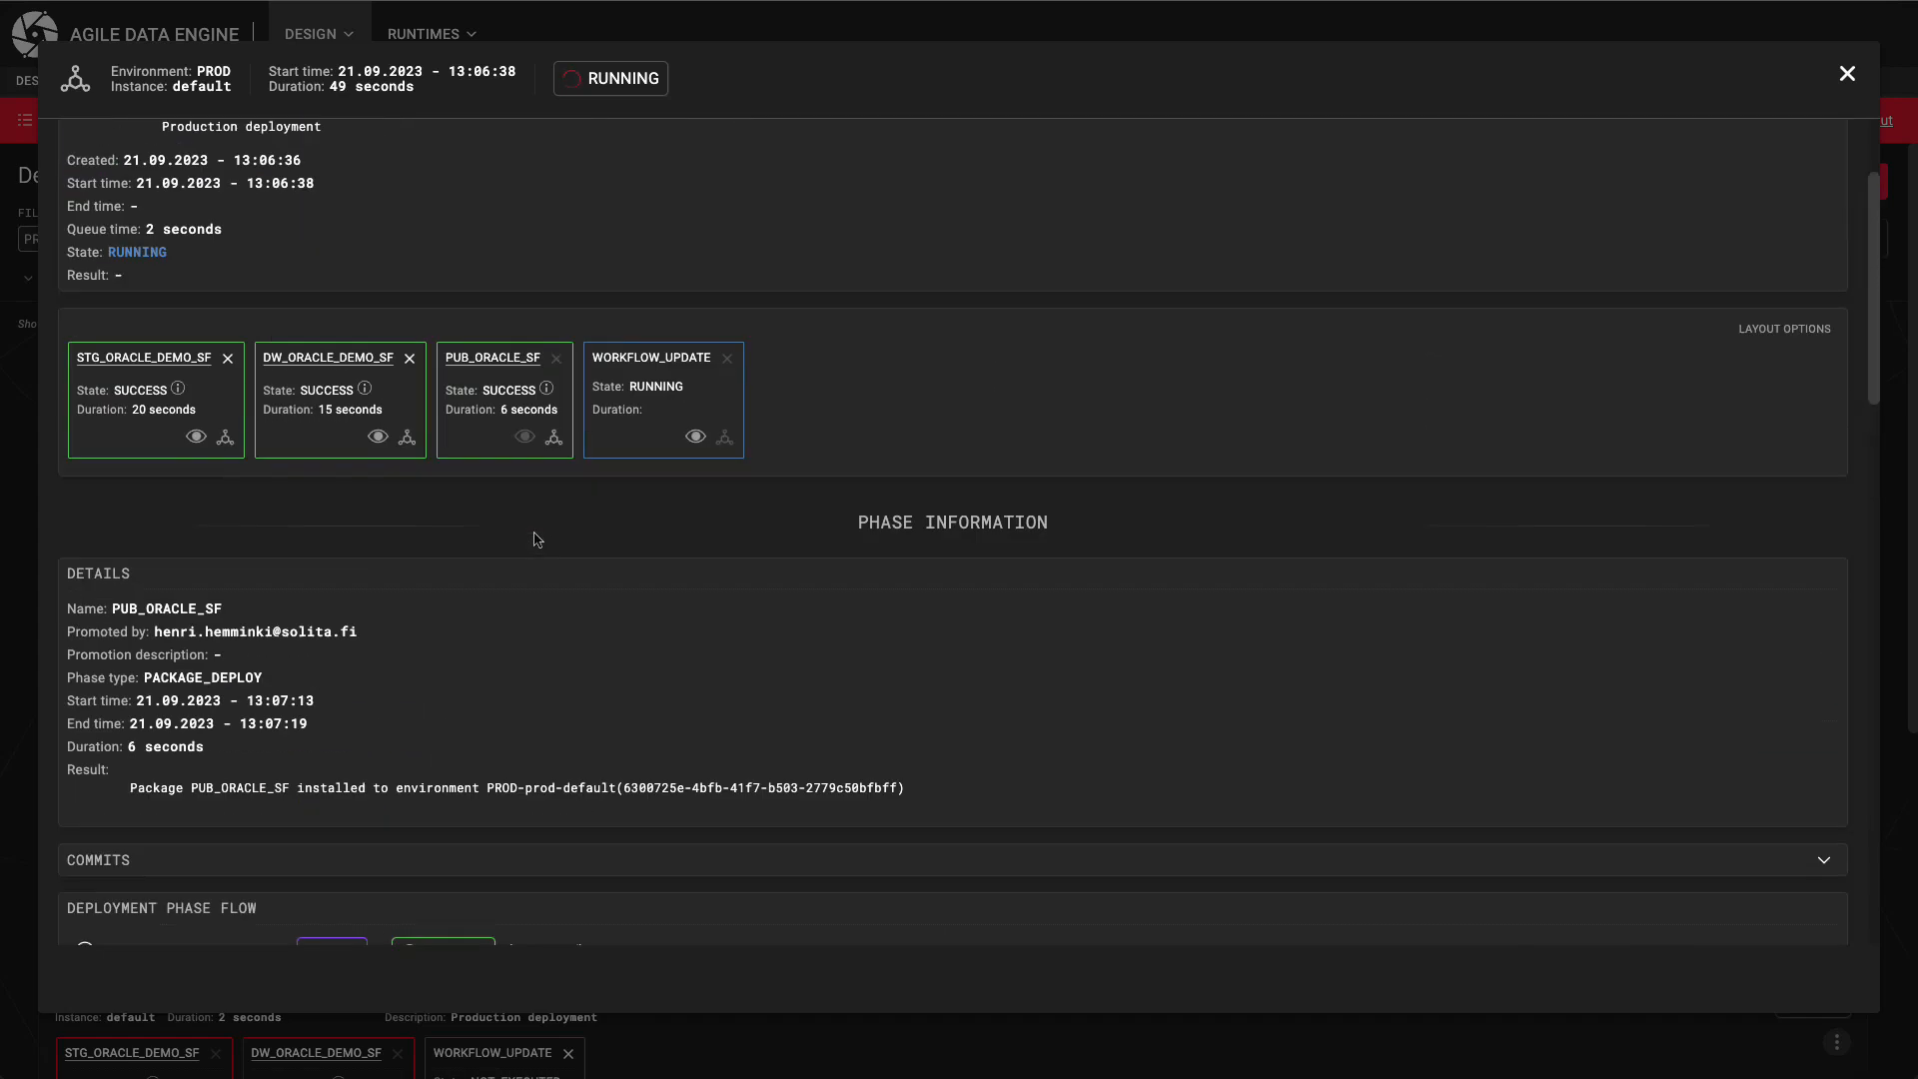
click(691, 437)
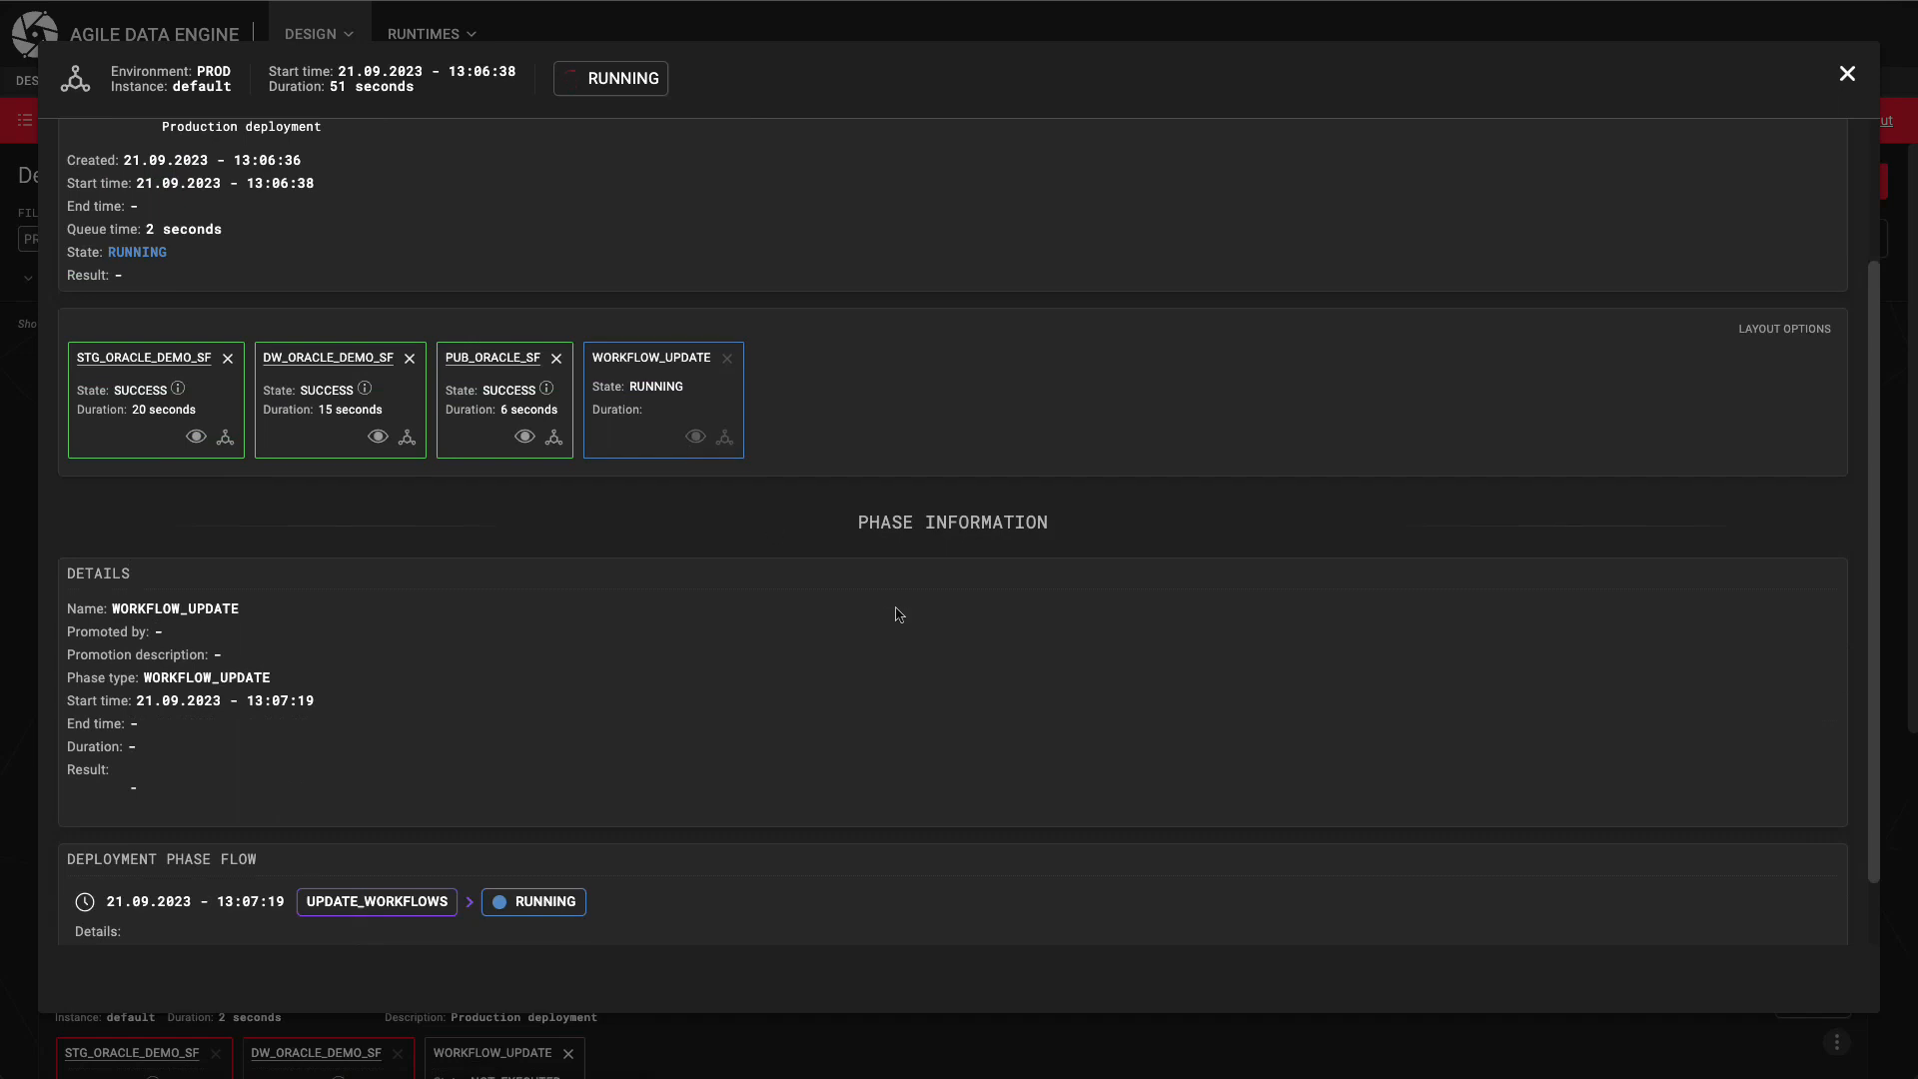
scroll(884, 626, down, 1)
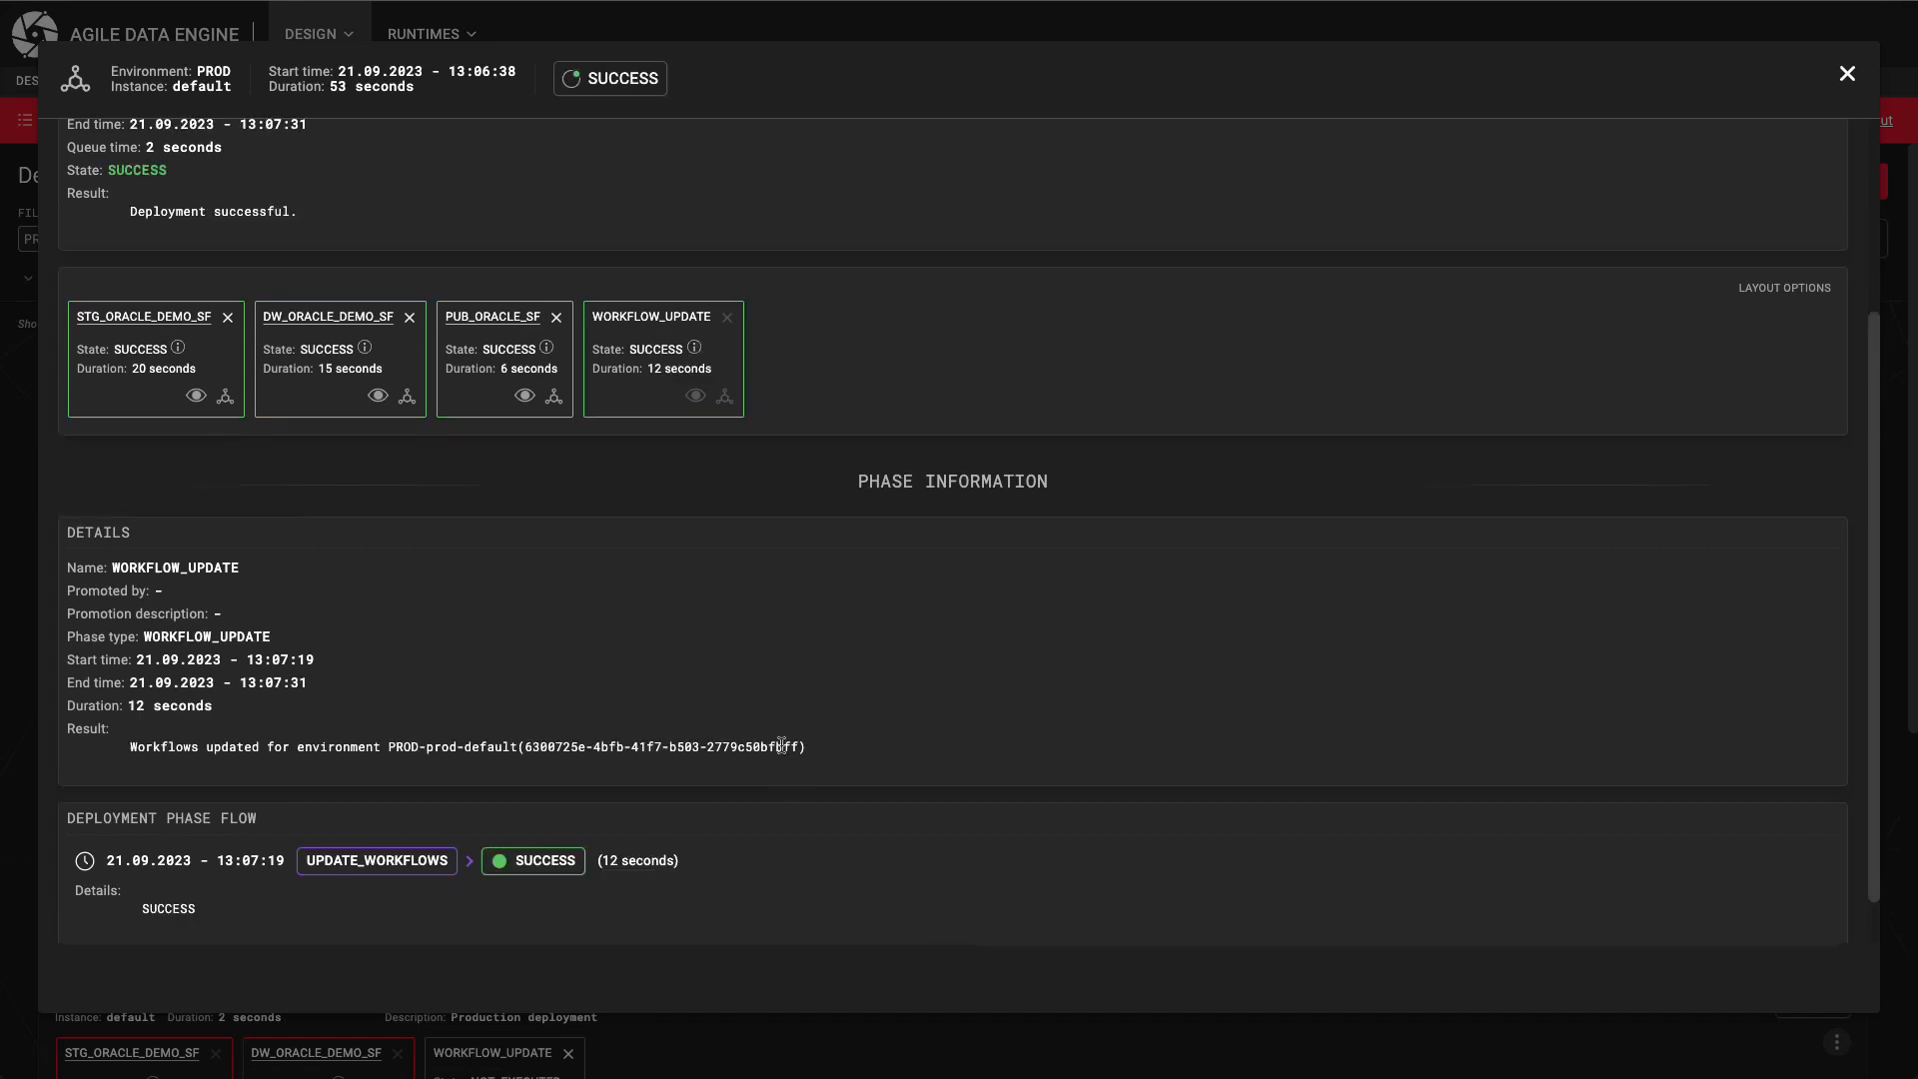
scroll(782, 744, up, 3)
drag(329, 494, 72, 435)
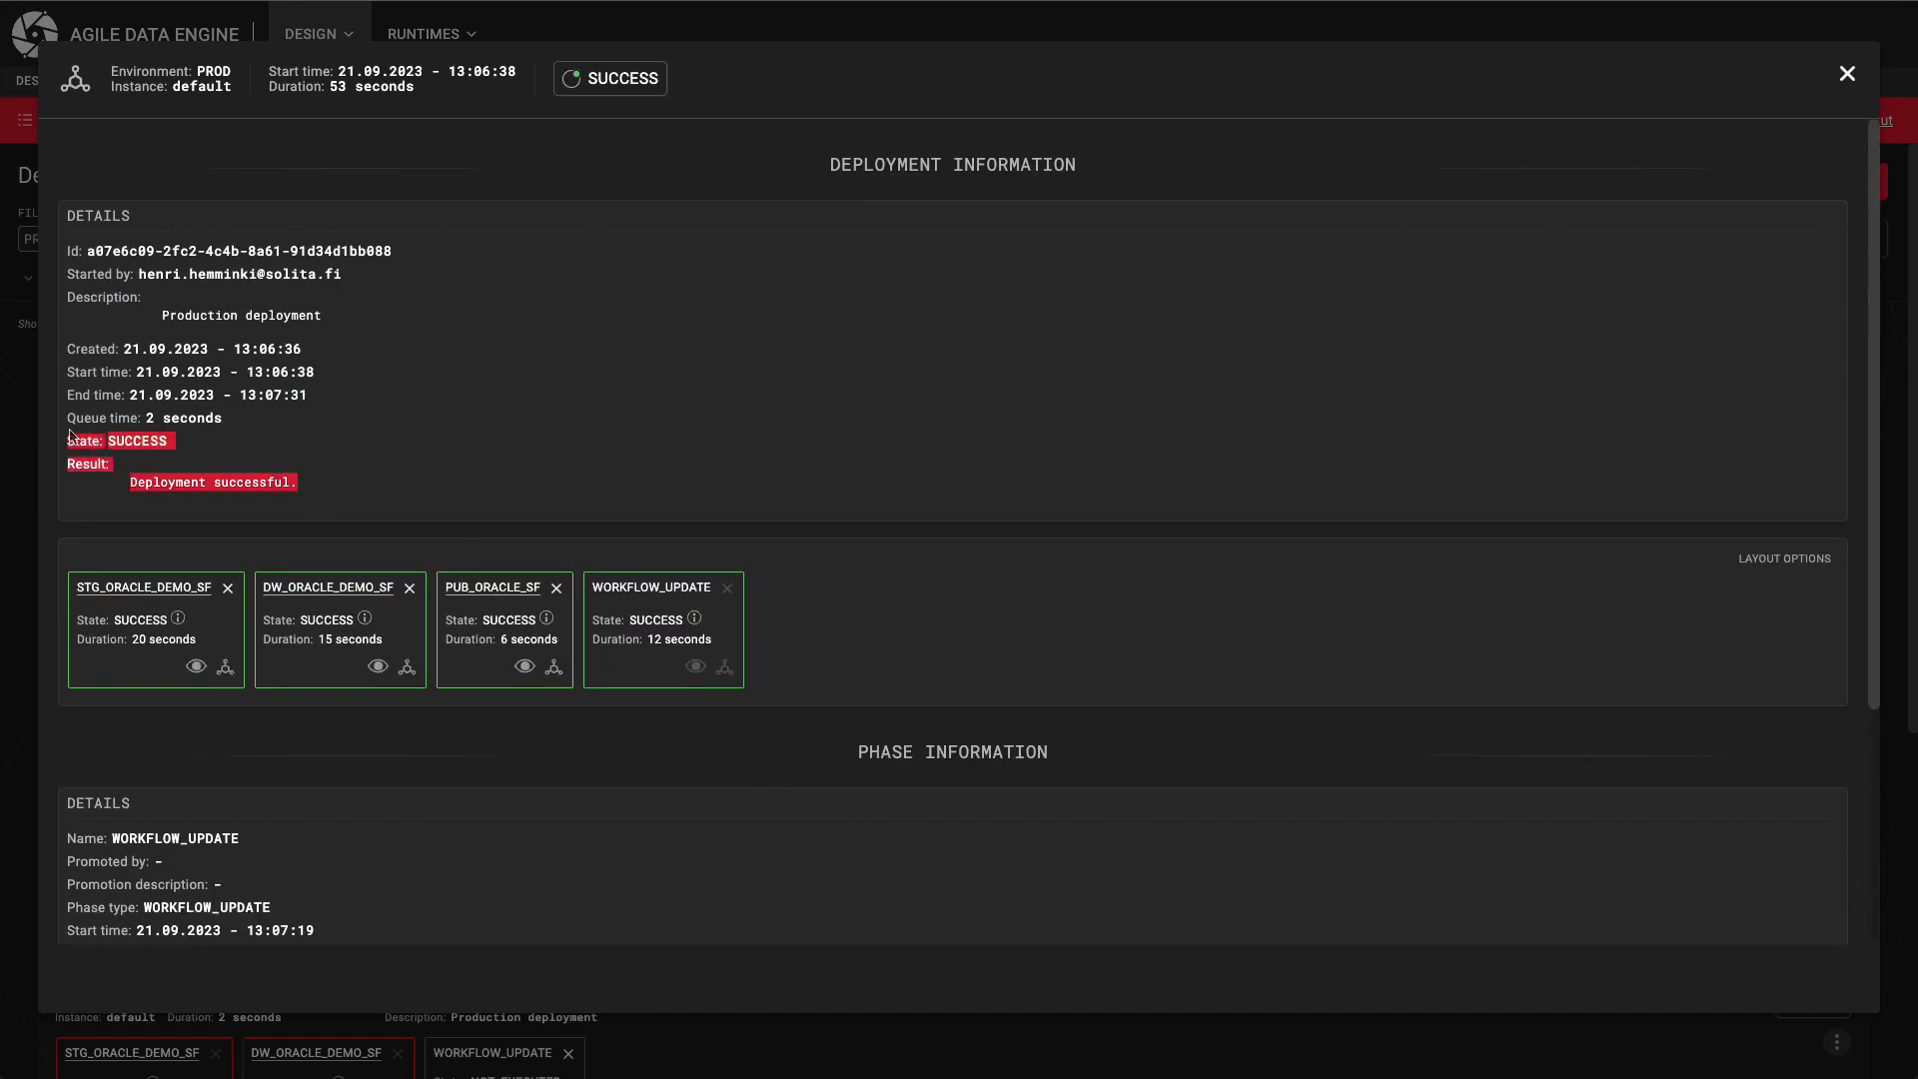
click(272, 457)
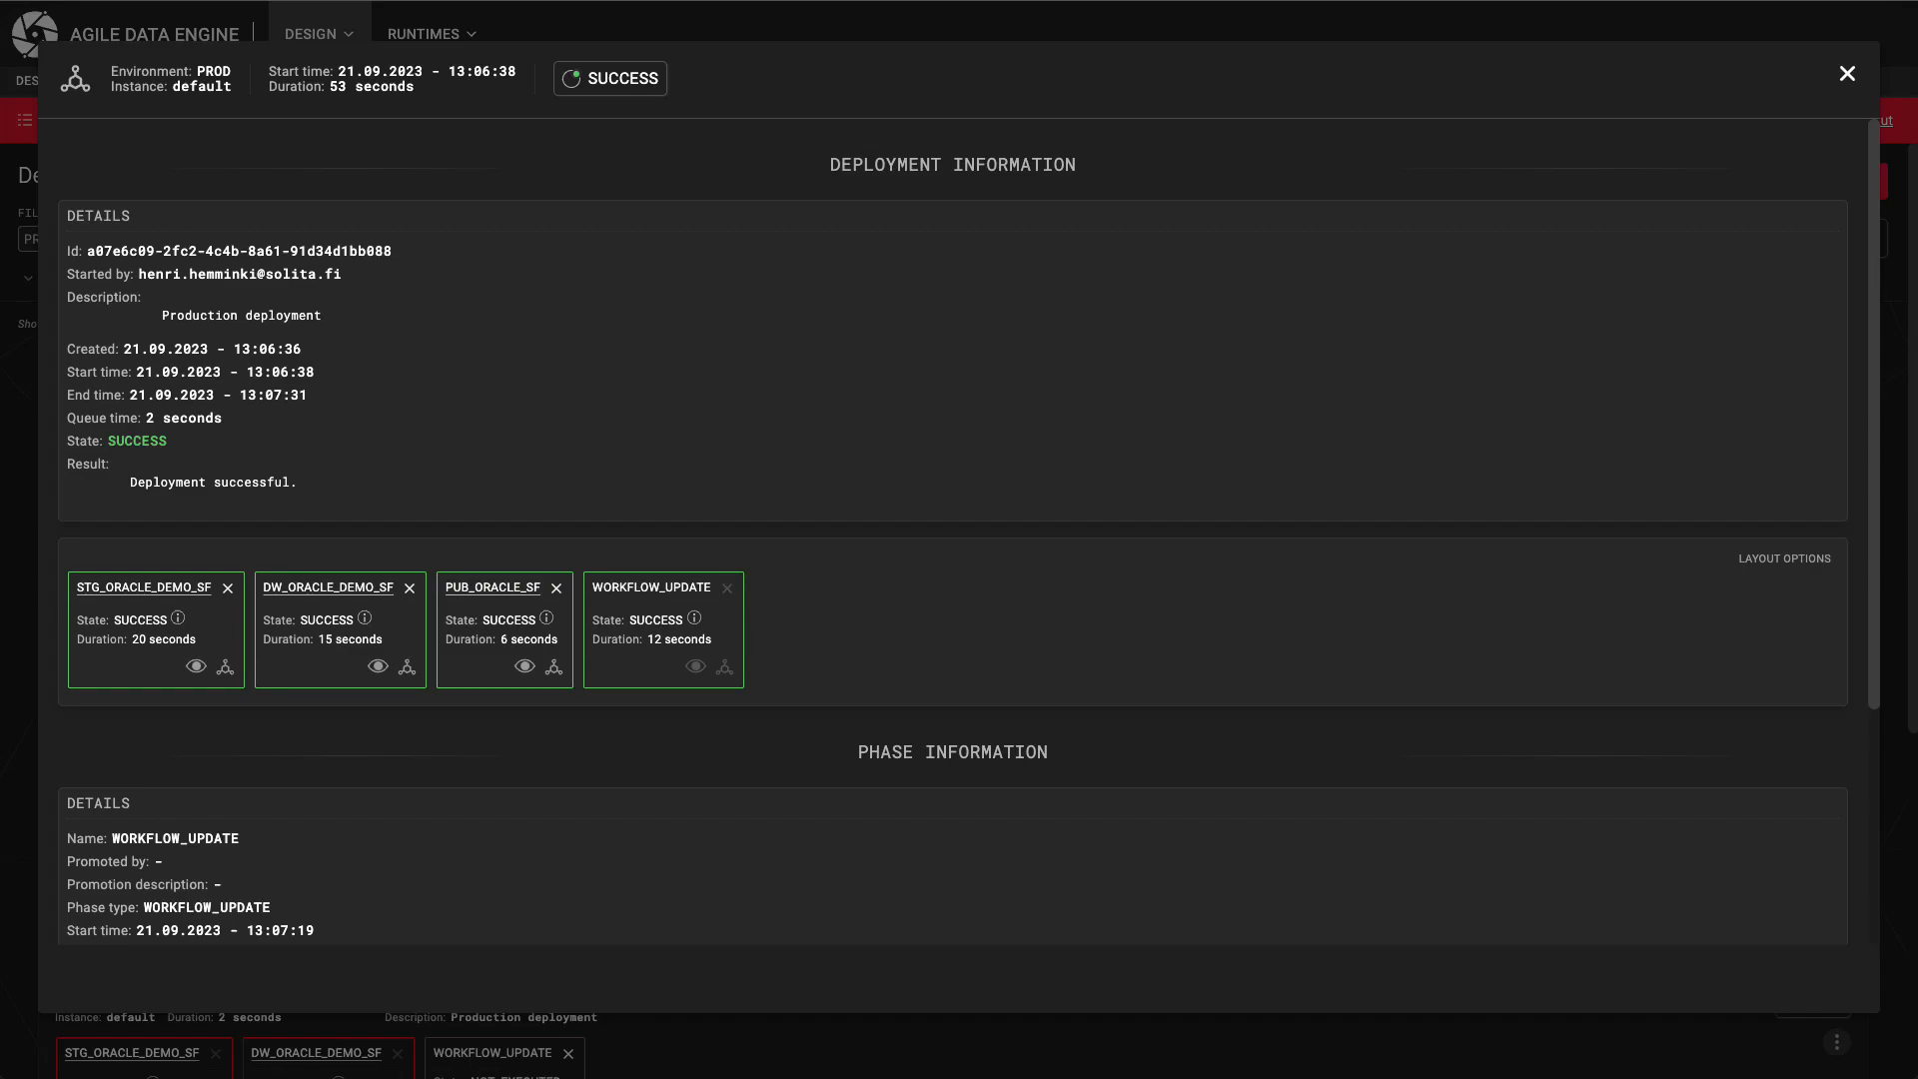